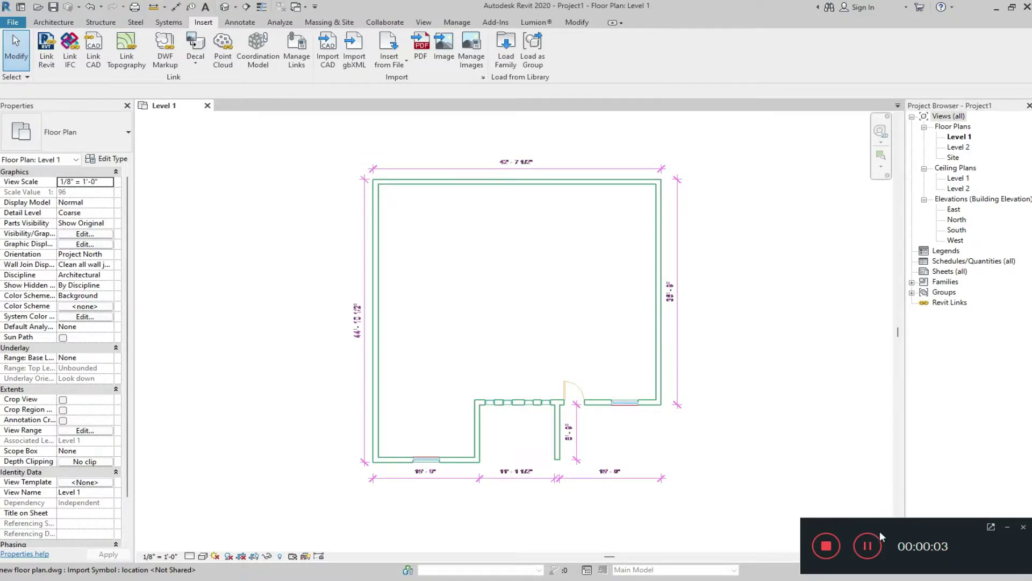
# Open the East elevation and set Level 2's elevation to 11'-0"
pyautogui.click(1007, 528)
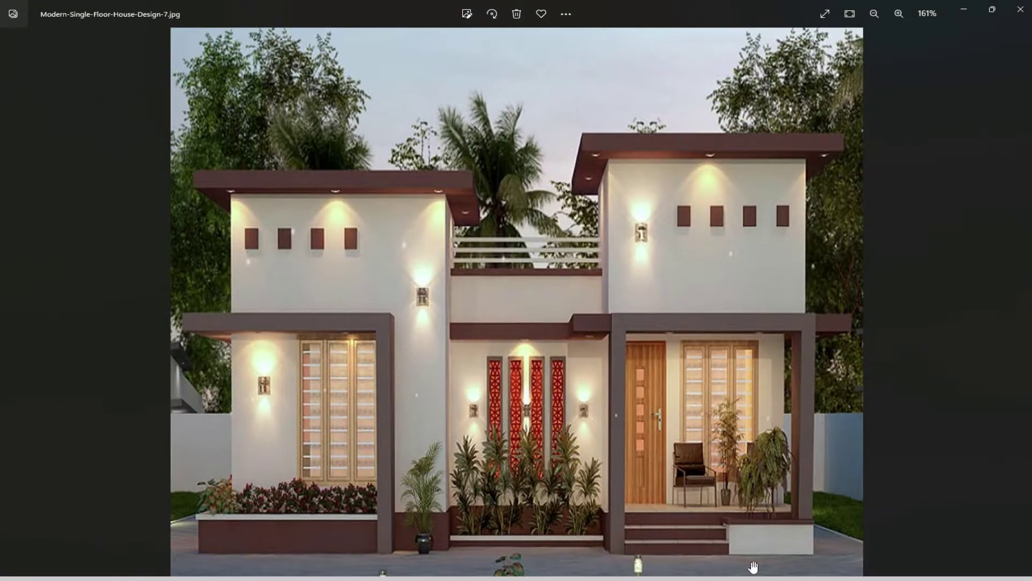
pyautogui.moveTo(504, 257); pyautogui.dragTo(504, 231)
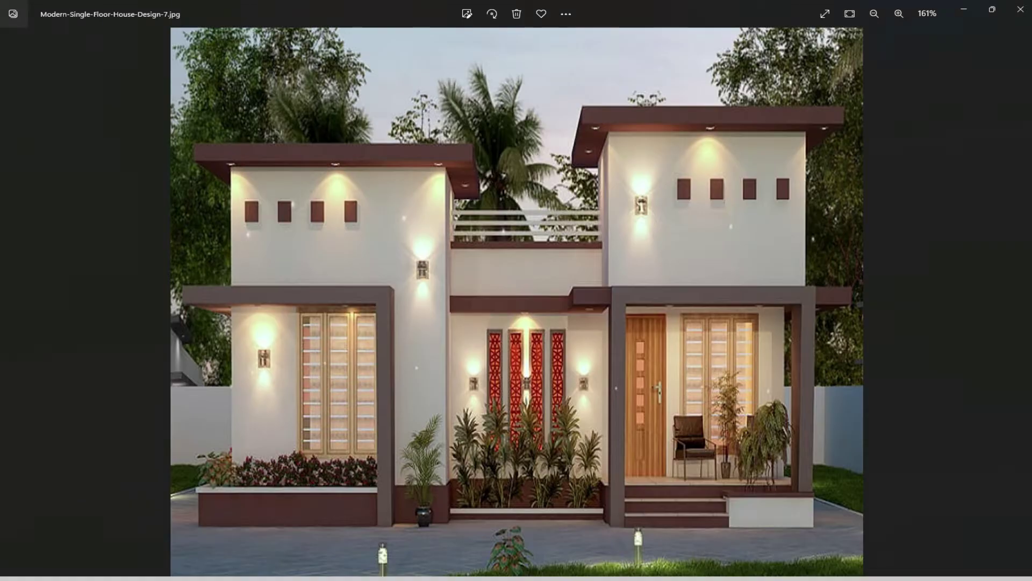
pyautogui.moveTo(474, 243); pyautogui.dragTo(472, 234)
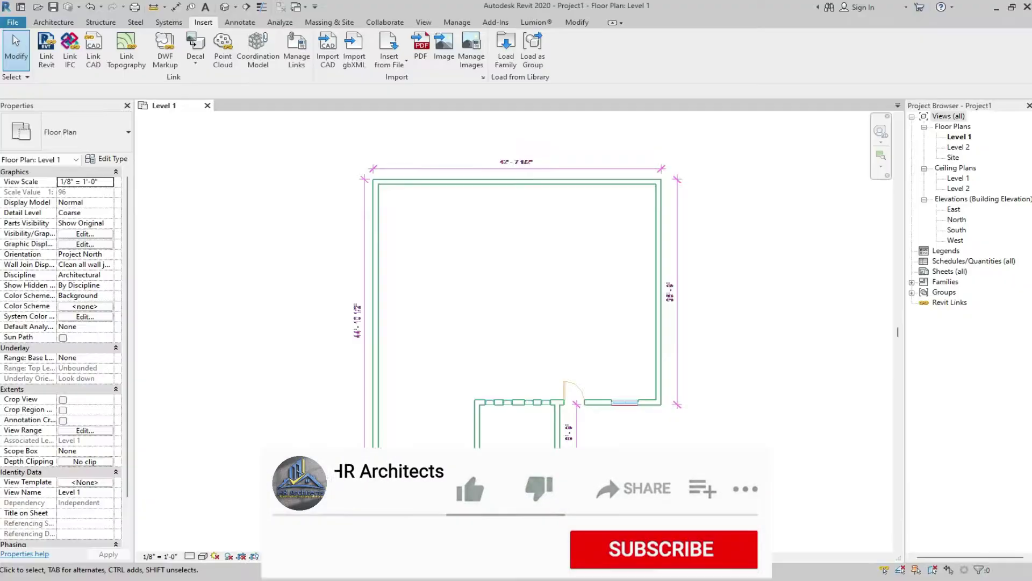
pyautogui.doubleClick(954, 209)
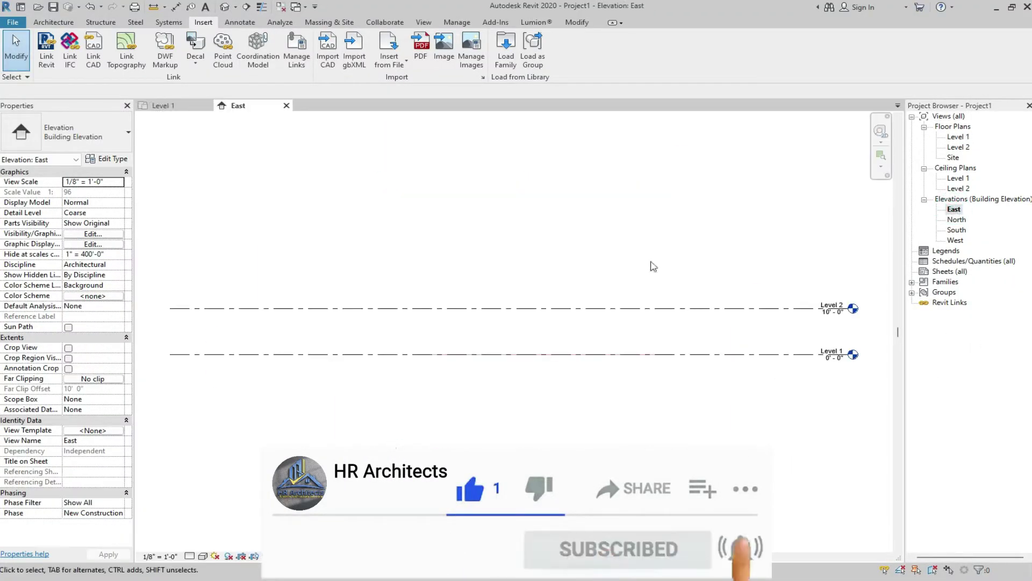
pyautogui.click(833, 316)
pyautogui.scroll(3, 833, 316)
pyautogui.write('11')
pyautogui.press('Return')
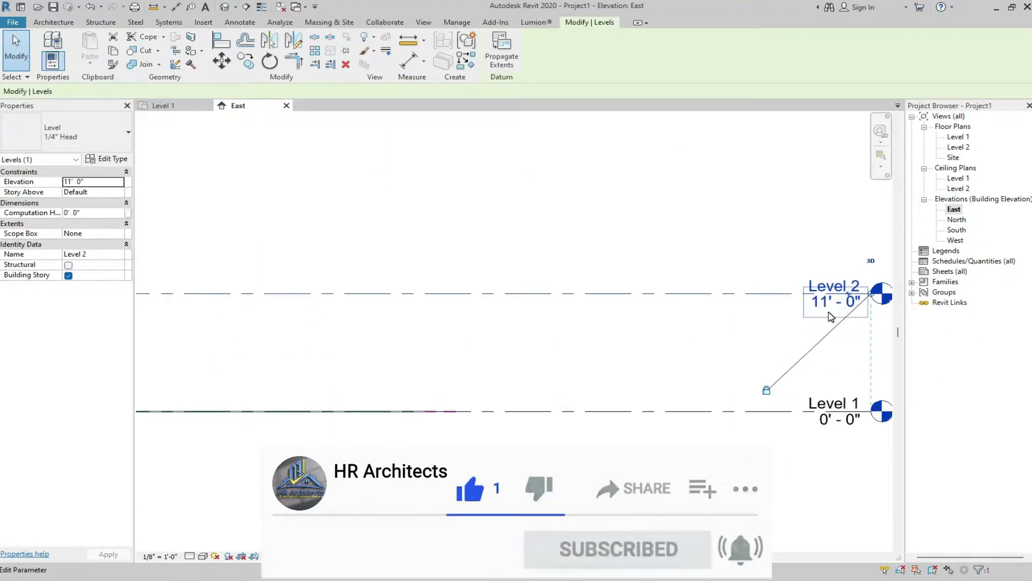
# Draw a new Level 3 line at 22'-0" above Level 2 in the East elevation
pyautogui.press('l')
pyautogui.press('l')
pyautogui.scroll(-4, 848, 295)
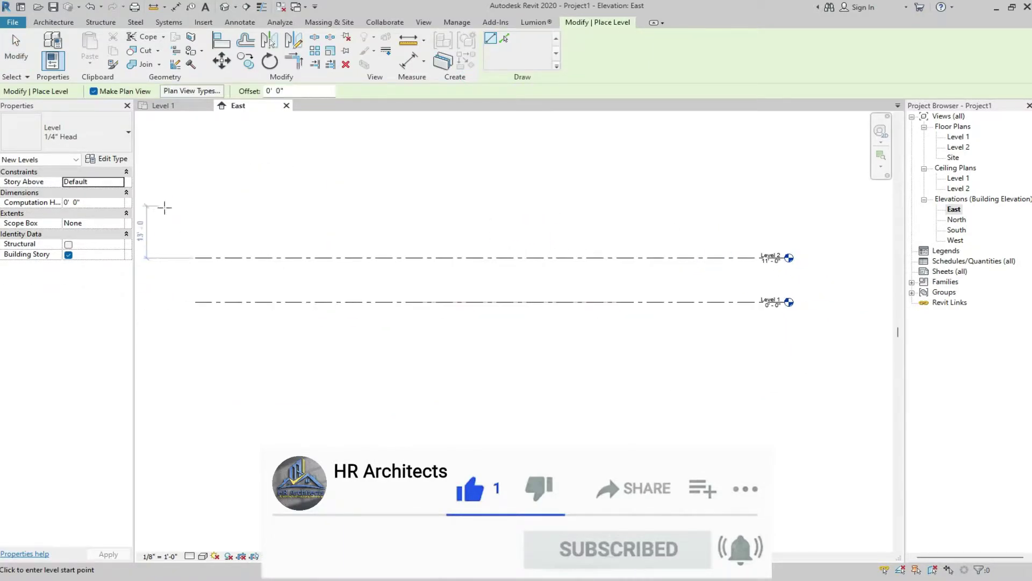
pyautogui.click(195, 213)
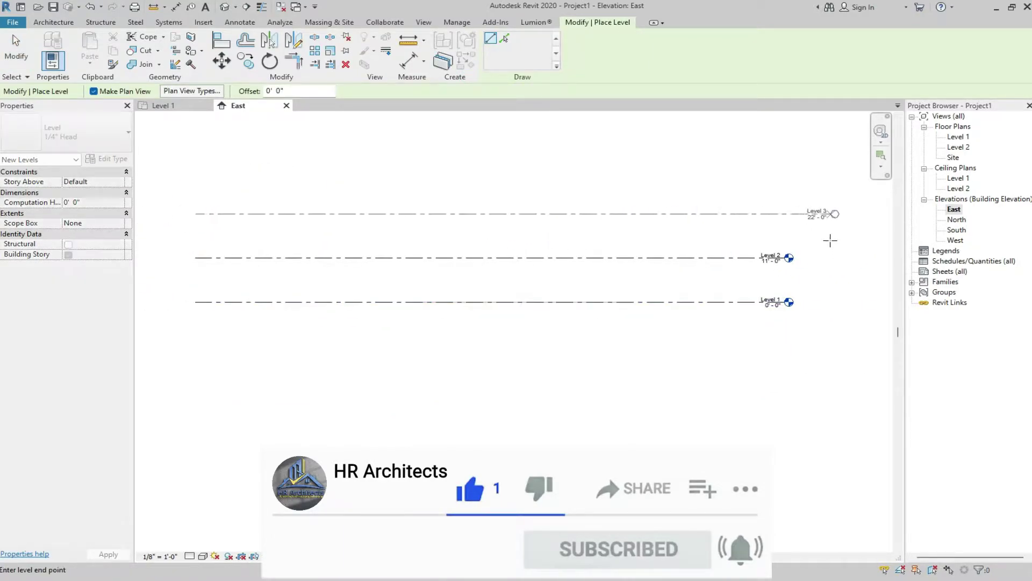
pyautogui.click(786, 214)
pyautogui.press('Escape')
pyautogui.press('Escape')
pyautogui.scroll(3, 785, 226)
pyautogui.click(762, 219)
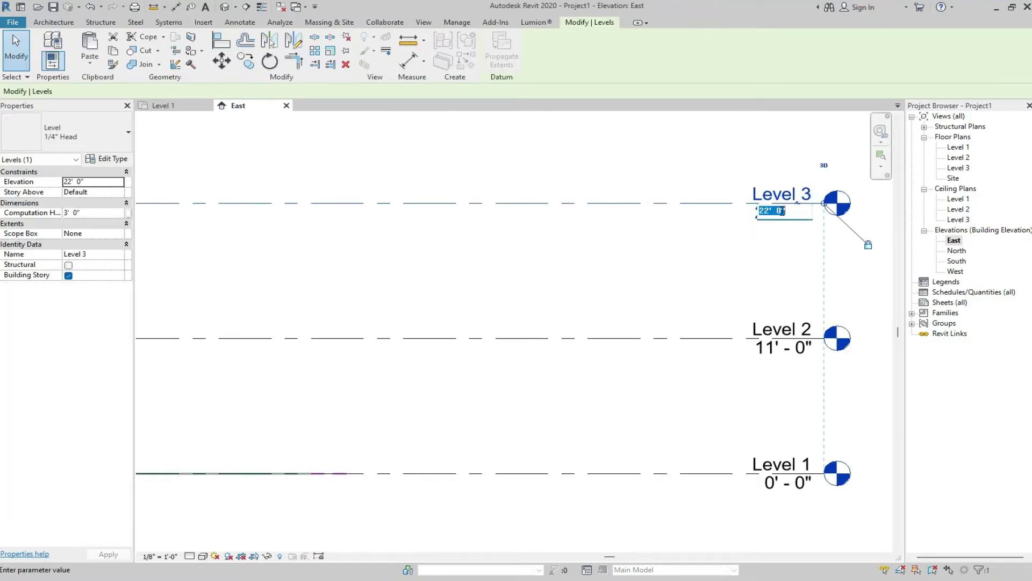
pyautogui.click(778, 284)
pyautogui.click(653, 396)
pyautogui.click(162, 106)
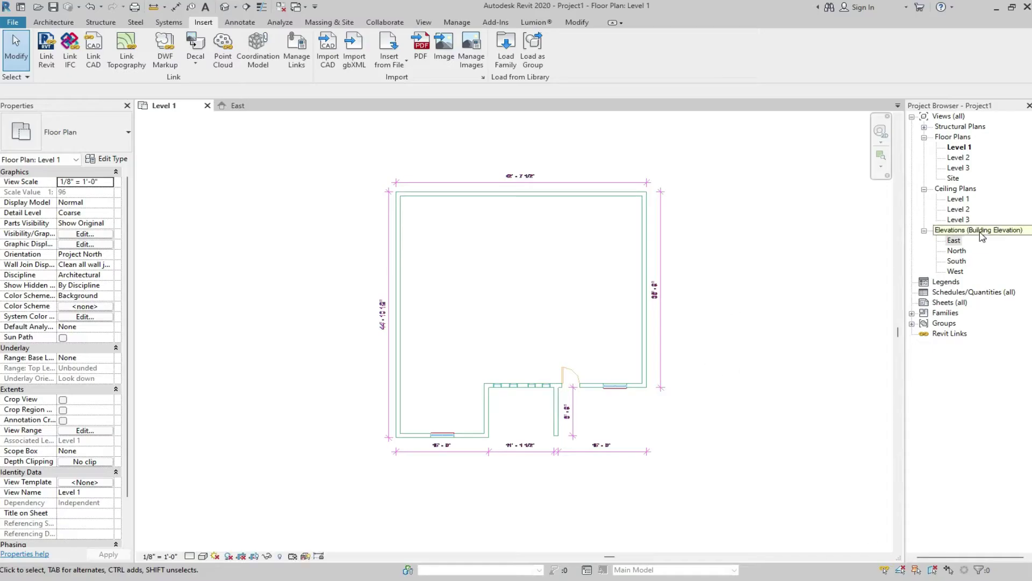
pyautogui.doubleClick(953, 240)
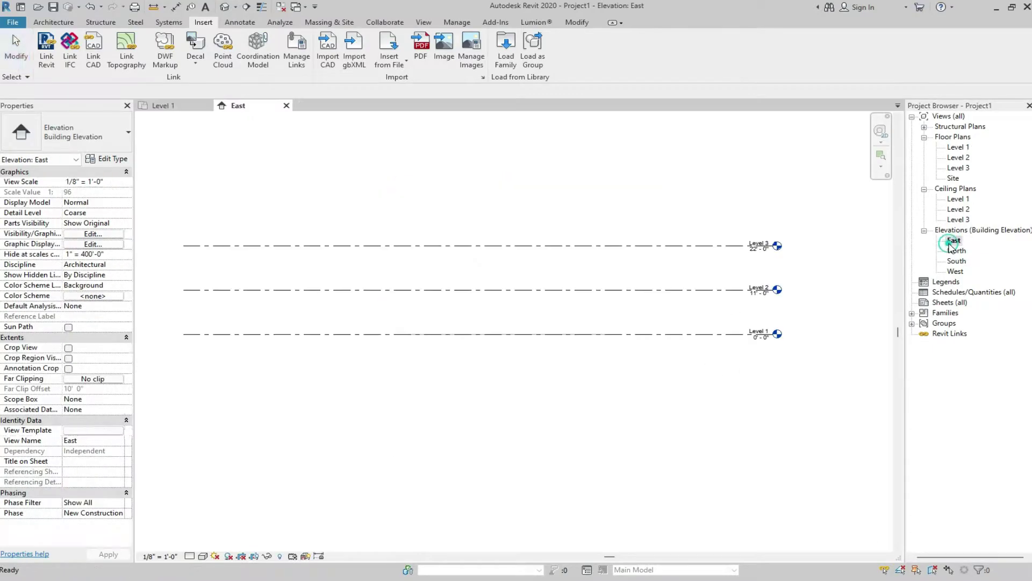
# Start the Wall tool on Level 1 and duplicate the basic wall type as "9""
pyautogui.click(181, 110)
pyautogui.click(54, 22)
pyautogui.click(47, 51)
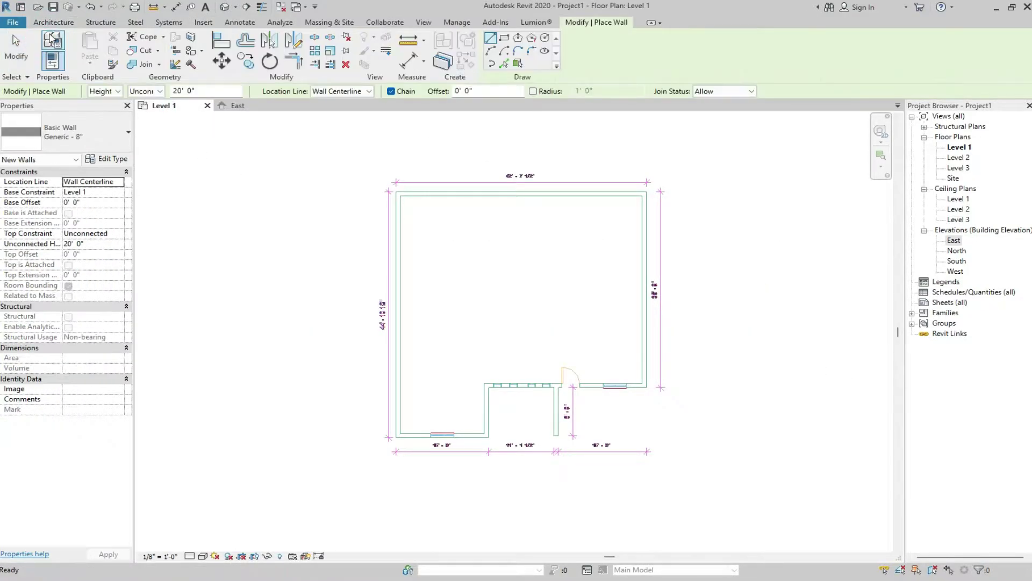
pyautogui.click(100, 160)
pyautogui.click(479, 195)
pyautogui.write('9')
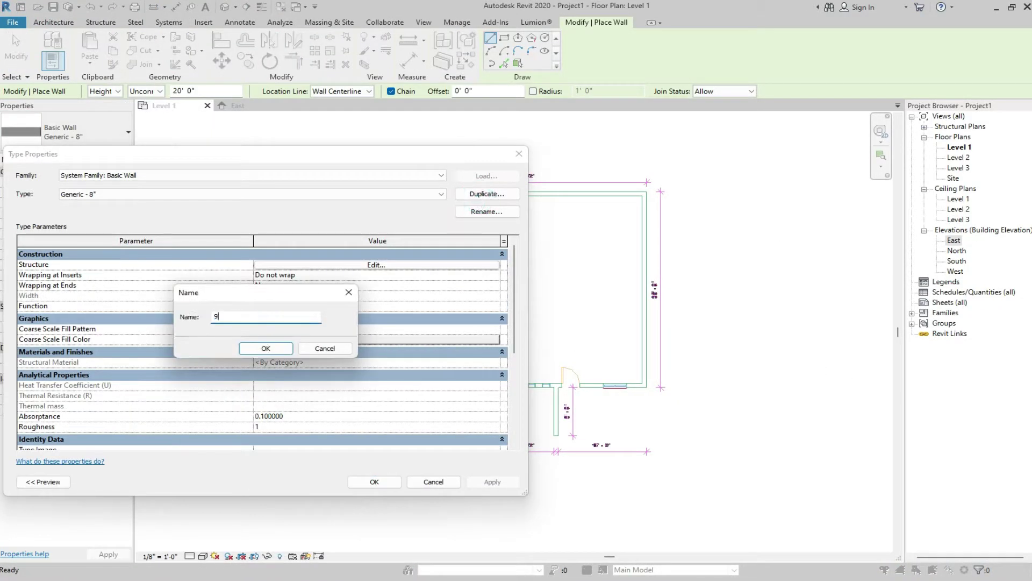
pyautogui.press('Return')
# Give the 9" wall type a 9" structural layer and apply it
pyautogui.click(371, 265)
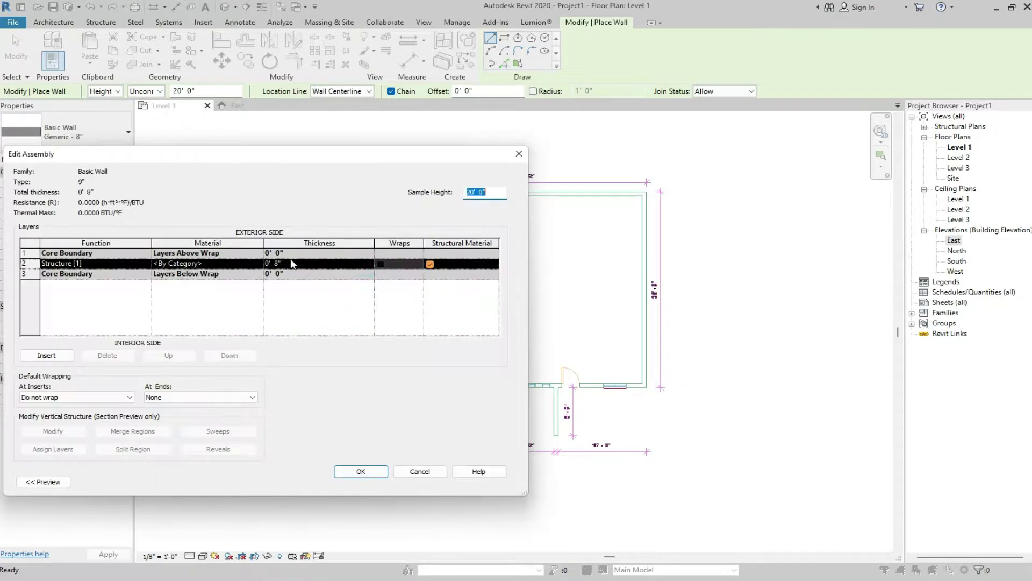
pyautogui.click(279, 263)
pyautogui.write('9')
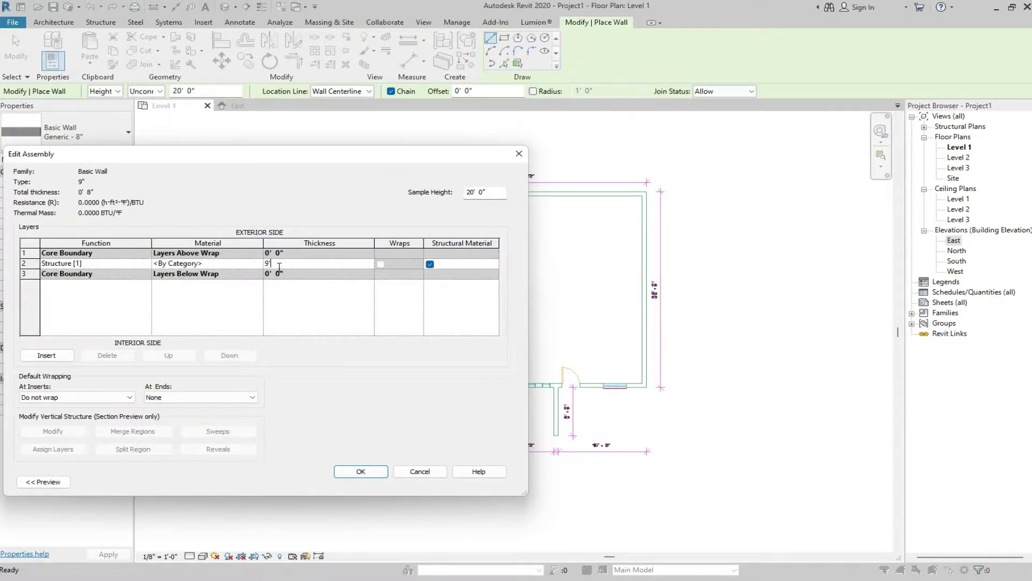
pyautogui.click(360, 472)
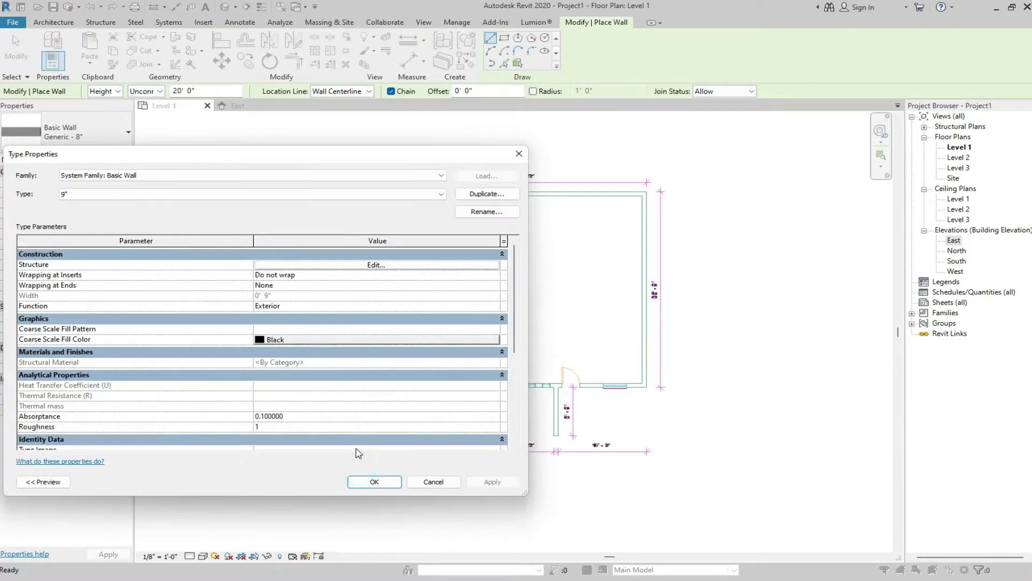
pyautogui.click(364, 478)
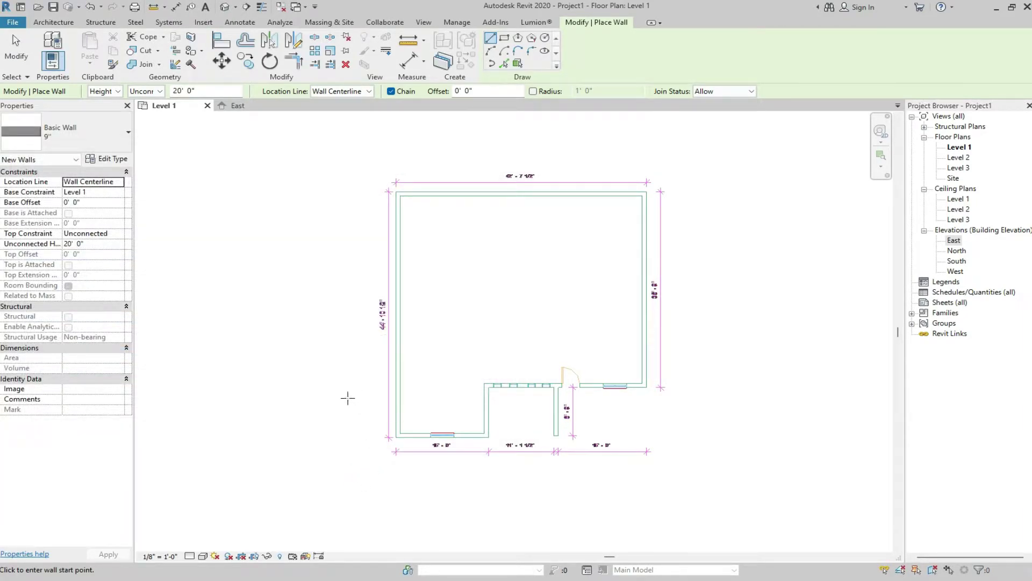
# Set walls to rise up to Level 2, aligned by Finish Face: Interior
pyautogui.scroll(2, 528, 205)
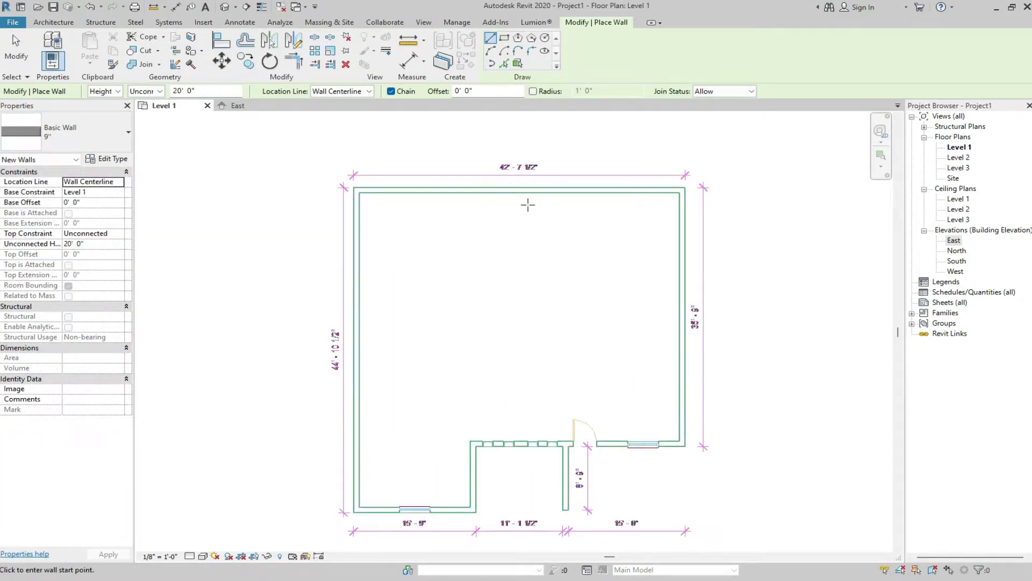
pyautogui.scroll(1, 528, 204)
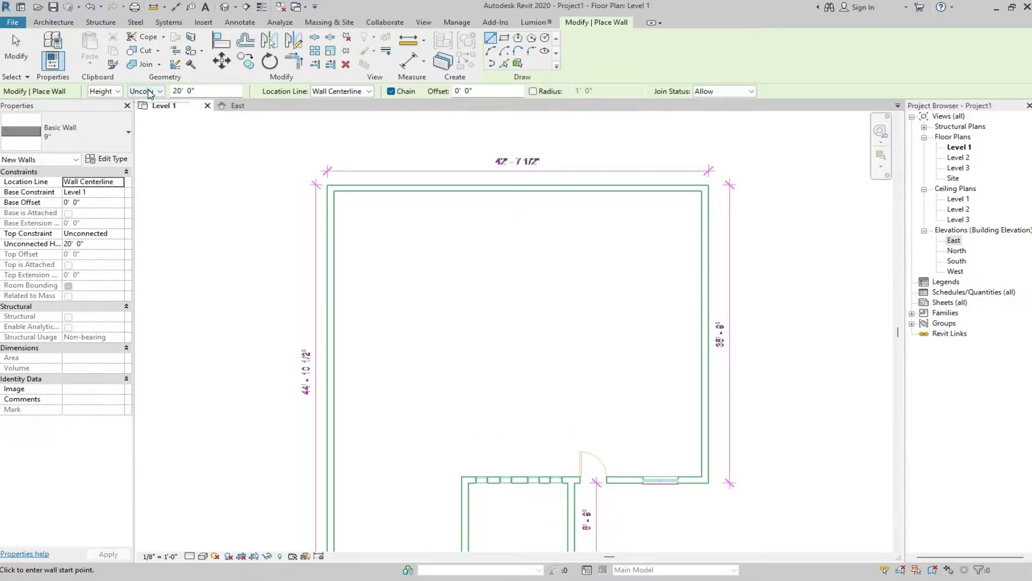
pyautogui.click(148, 91)
pyautogui.click(146, 111)
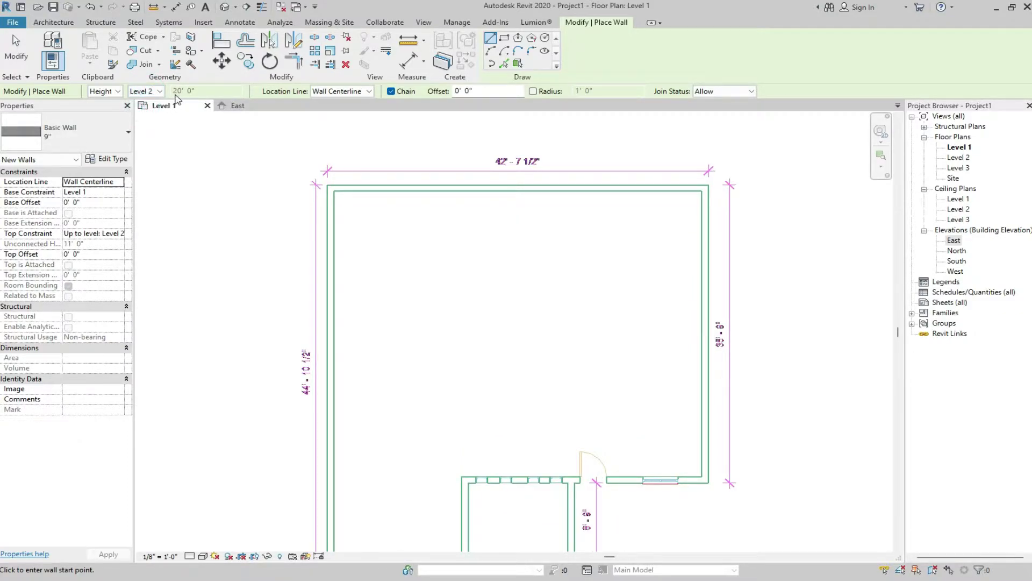
pyautogui.click(332, 92)
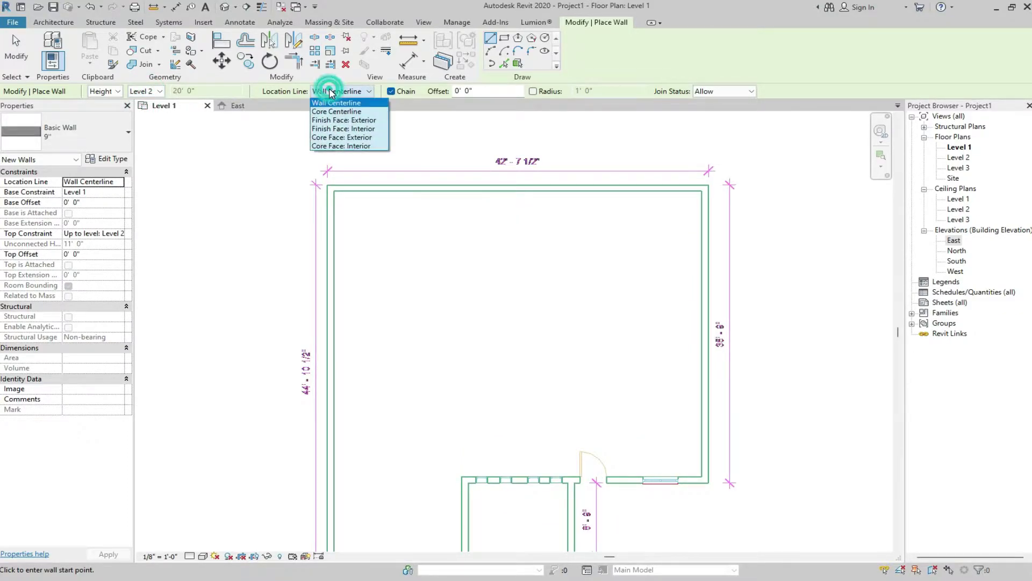
pyautogui.click(335, 129)
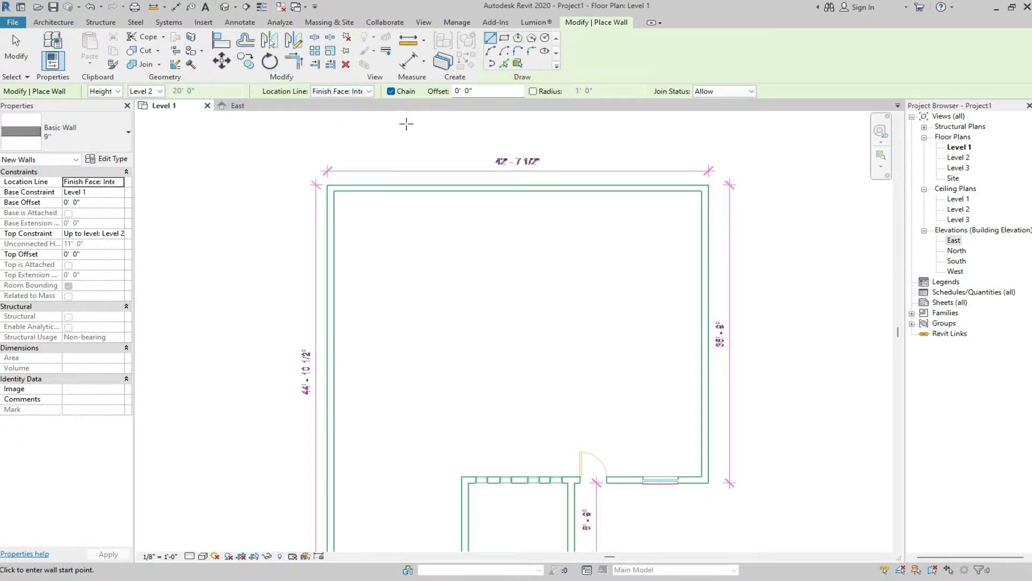
# Trace the top, left and bottom exterior walls along the imported plan
pyautogui.click(708, 185)
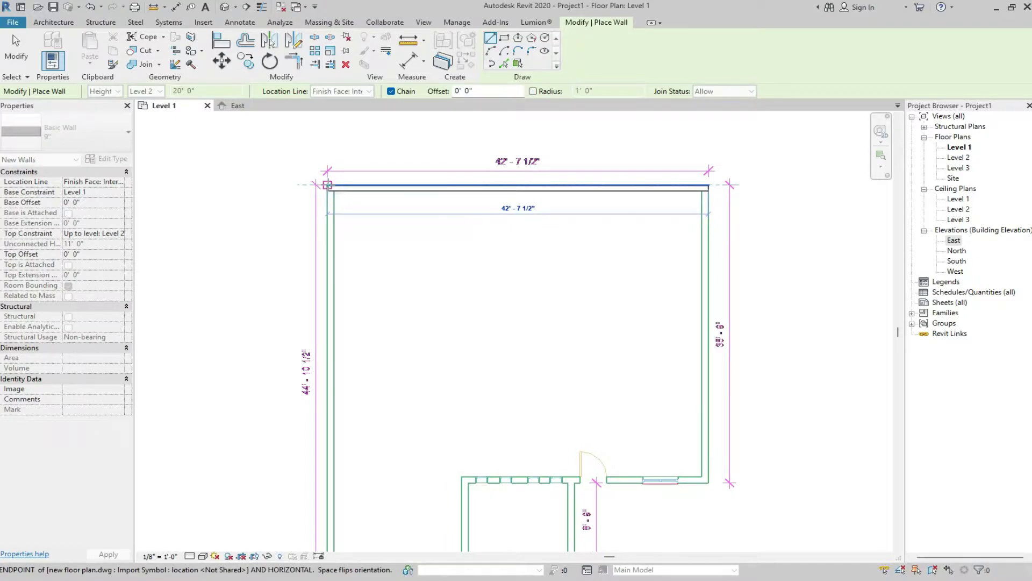
pyautogui.click(328, 185)
pyautogui.scroll(-2, 327, 185)
pyautogui.scroll(3, 314, 350)
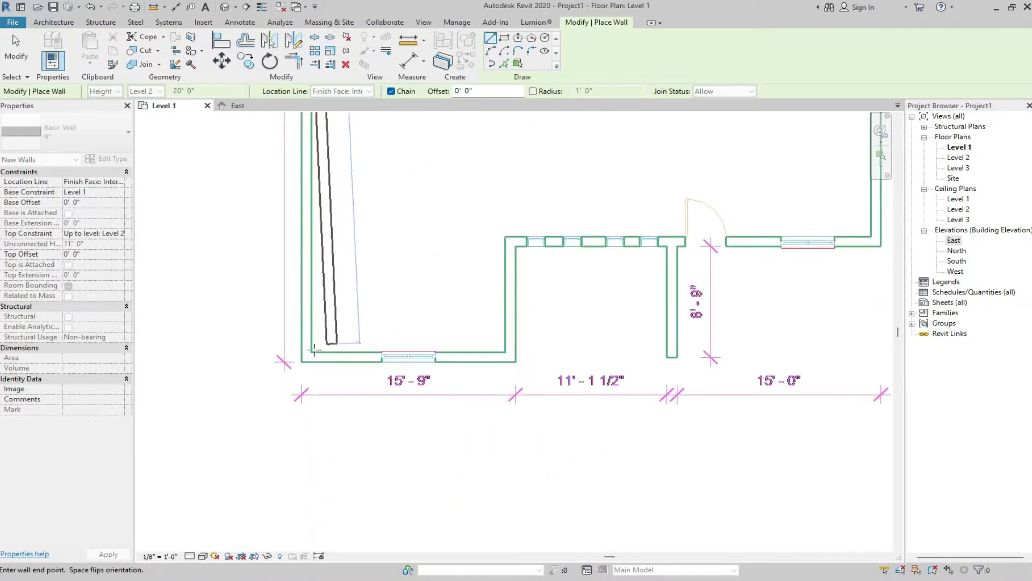
pyautogui.click(302, 361)
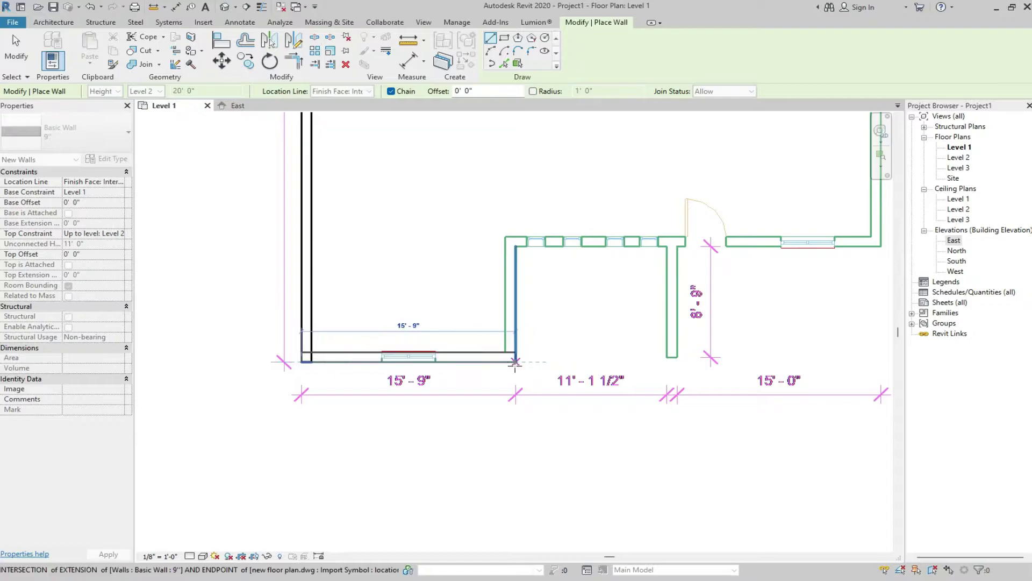
pyautogui.click(515, 362)
# Continue the walls up to the recessed front and back to the top-right corner
pyautogui.click(515, 236)
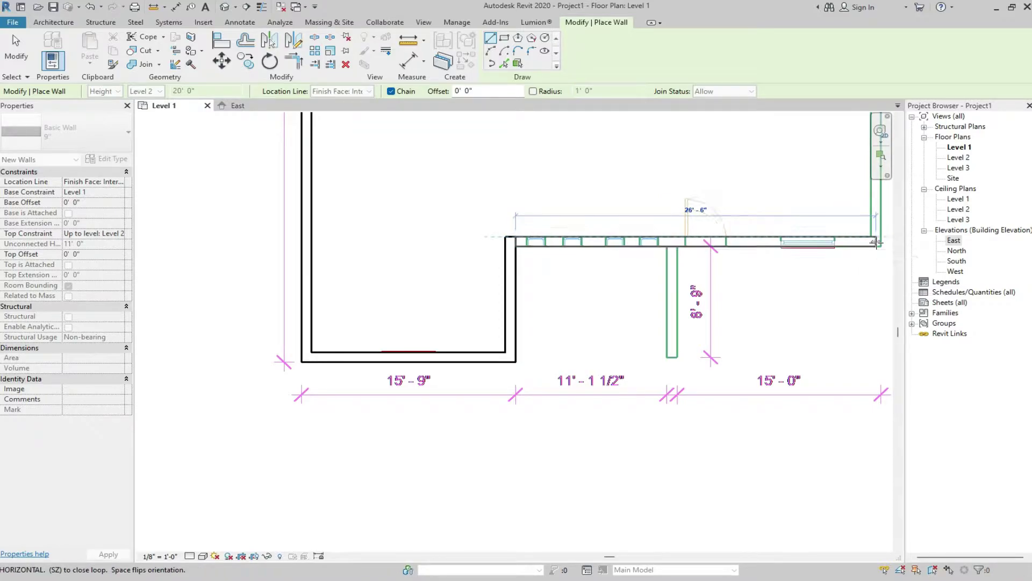
pyautogui.click(880, 242)
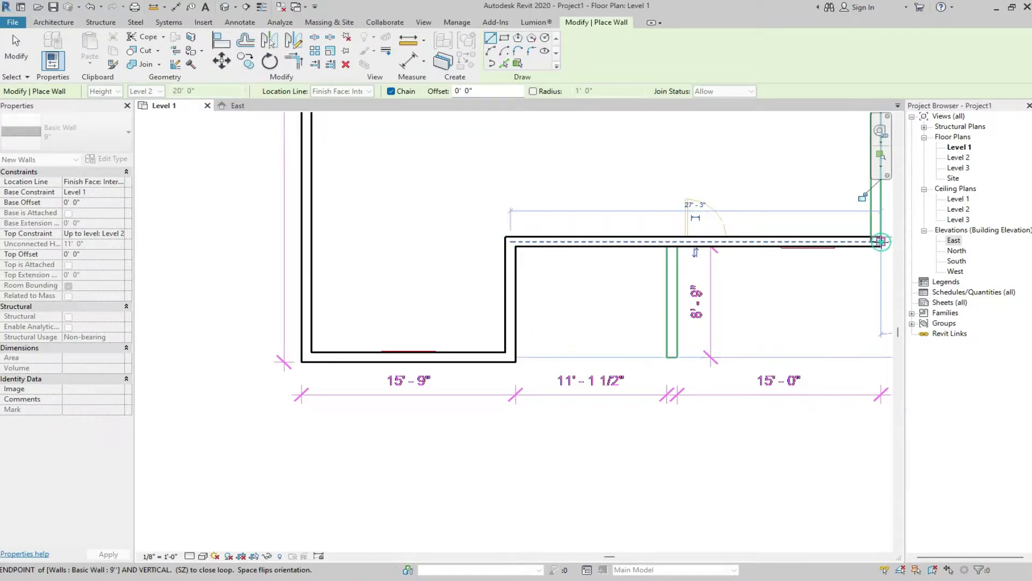
pyautogui.scroll(-4, 821, 215)
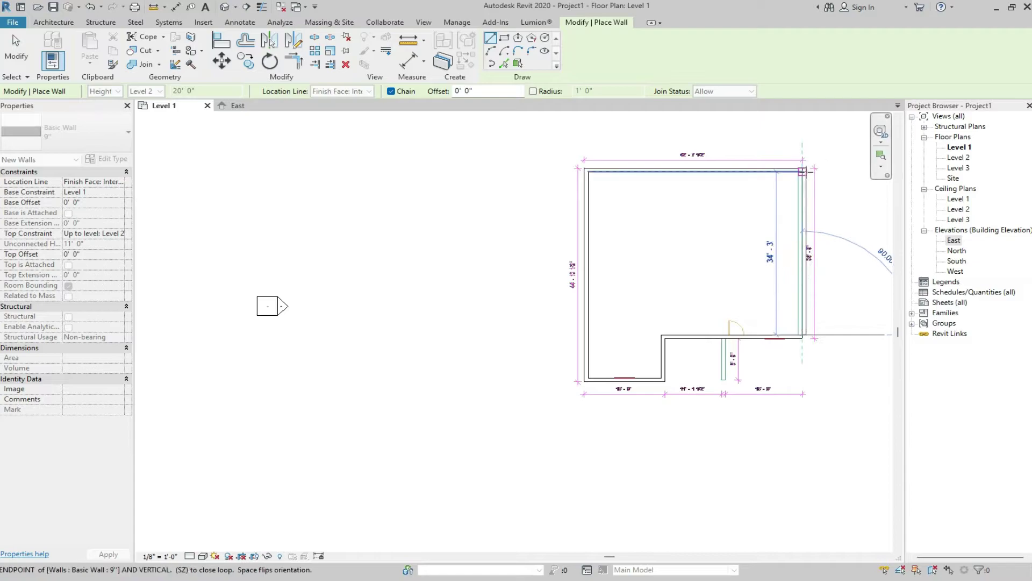
pyautogui.scroll(3, 803, 171)
pyautogui.scroll(3, 801, 159)
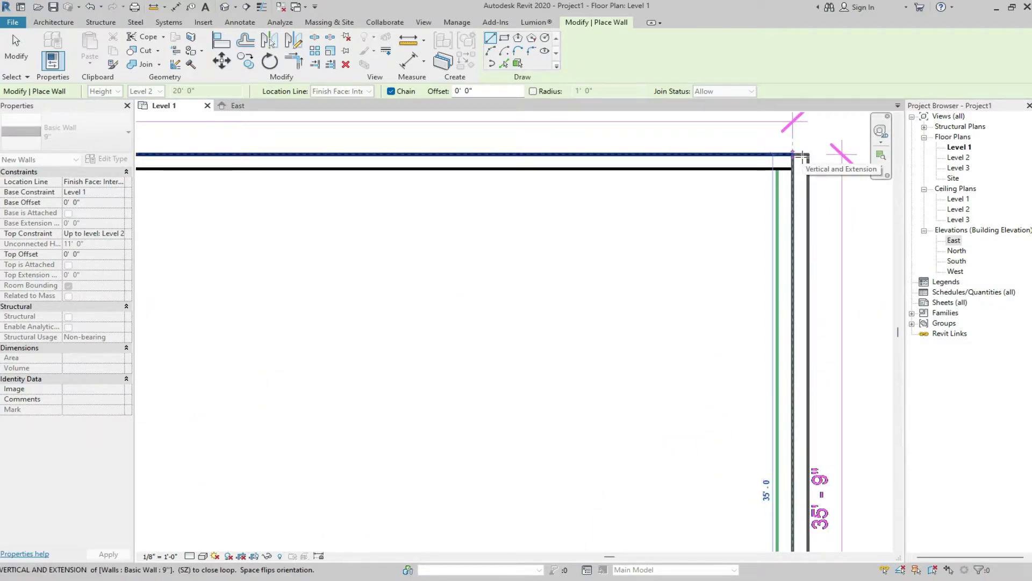
pyautogui.click(794, 155)
pyautogui.scroll(-2, 794, 155)
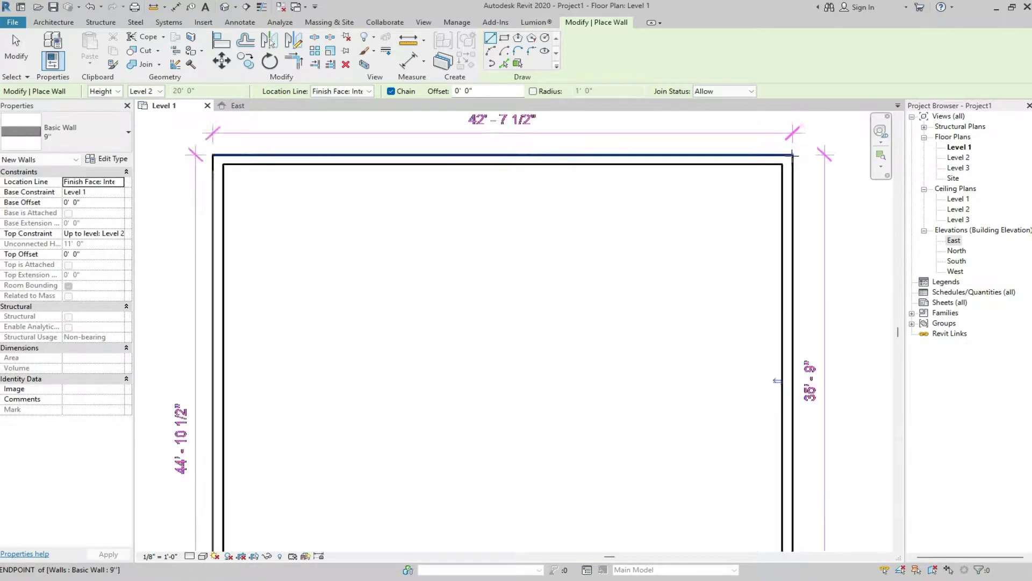
pyautogui.scroll(-2, 794, 155)
pyautogui.press('Escape')
# Add a short partition wall from the wall by the door down to the bottom wall
pyautogui.scroll(4, 672, 487)
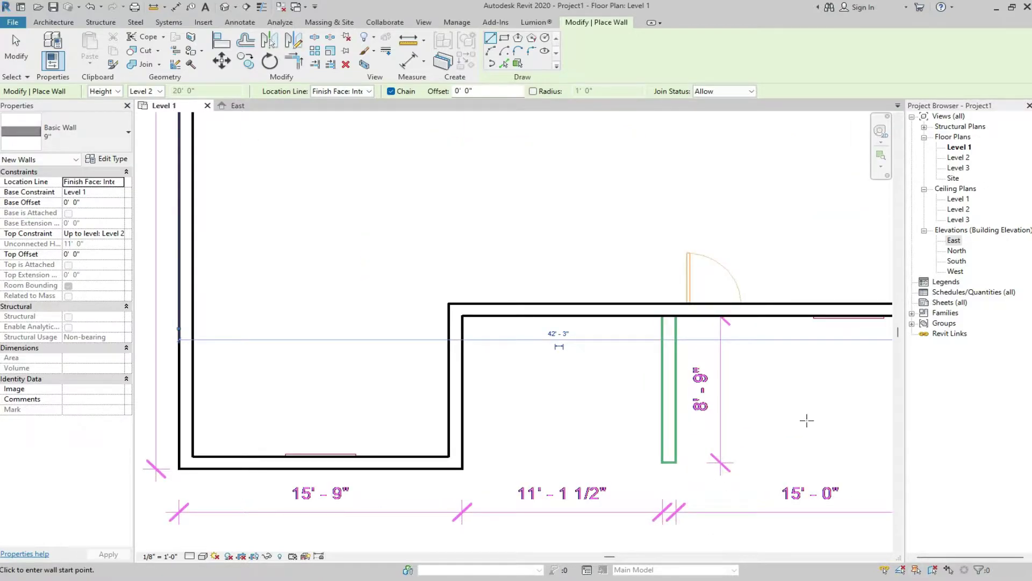
pyautogui.scroll(2, 676, 408)
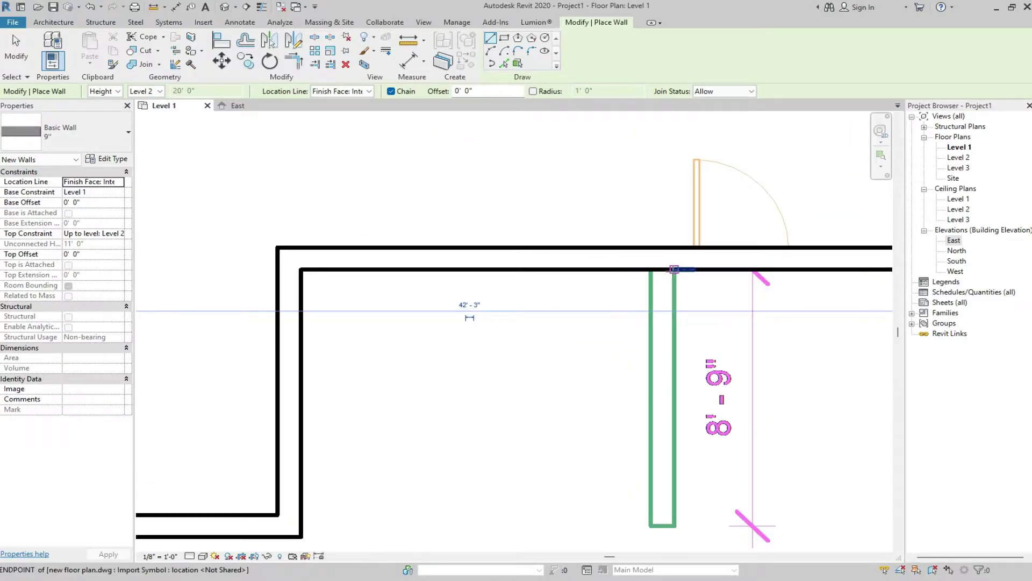
pyautogui.click(673, 269)
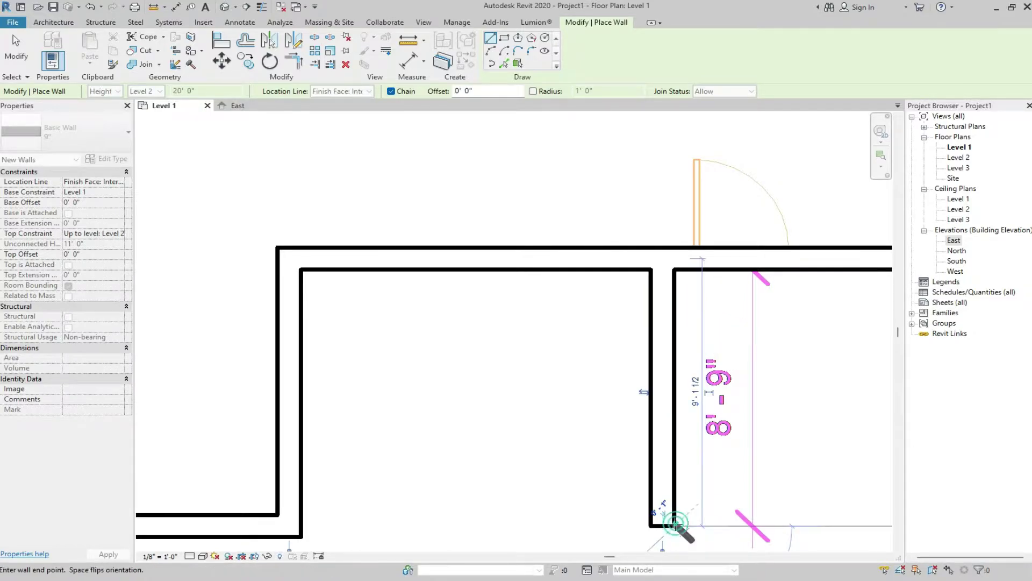
pyautogui.scroll(-3, 665, 395)
pyautogui.click(669, 451)
pyautogui.press('Escape')
pyautogui.scroll(-3, 611, 472)
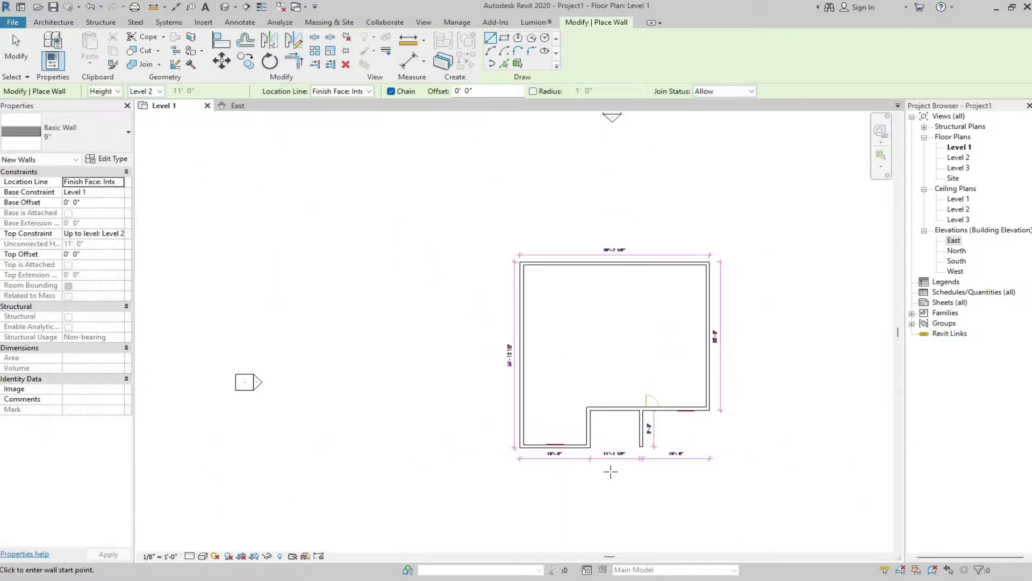
pyautogui.press('Escape')
pyautogui.scroll(2, 611, 472)
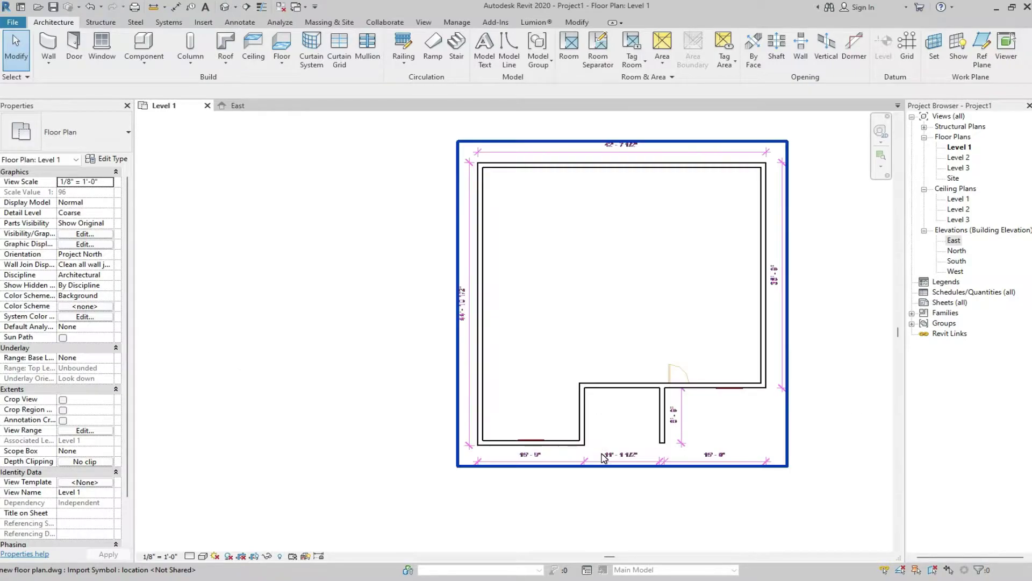
# View the 9" walls in the default 3D view with Realistic shading, then return to Level 1
pyautogui.click(225, 7)
pyautogui.scroll(3, 491, 327)
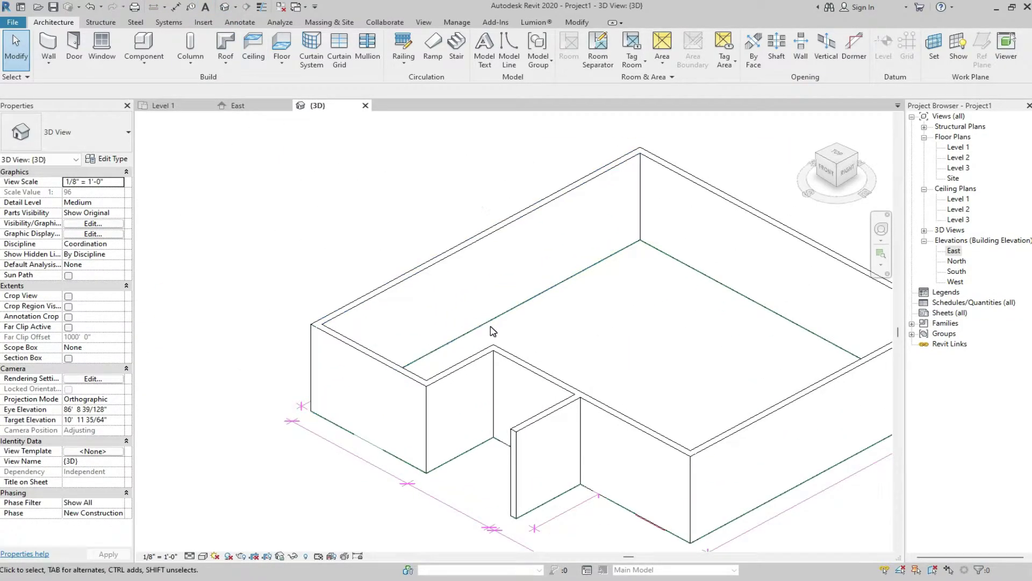
pyautogui.scroll(-2, 376, 374)
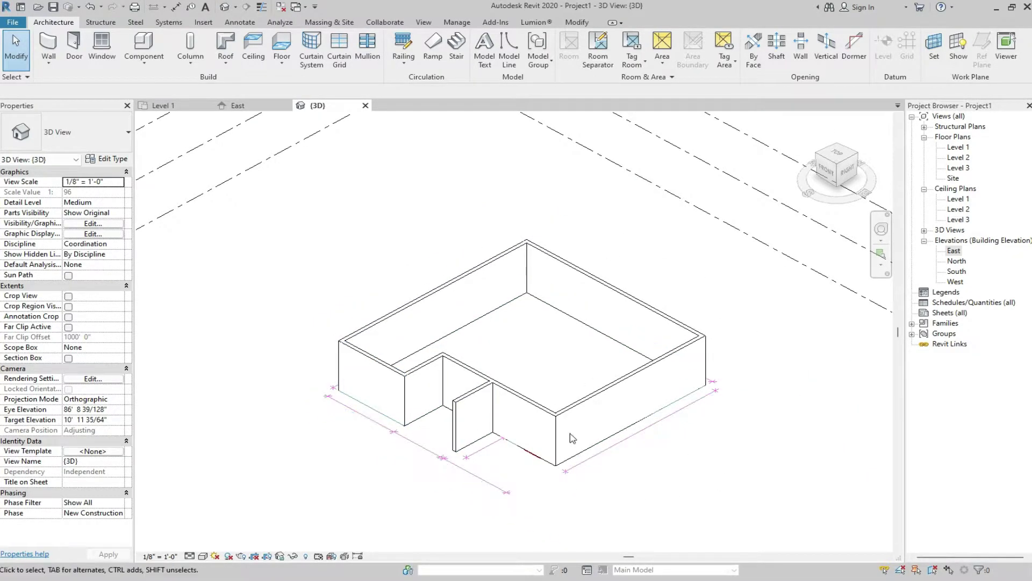
pyautogui.scroll(2, 412, 376)
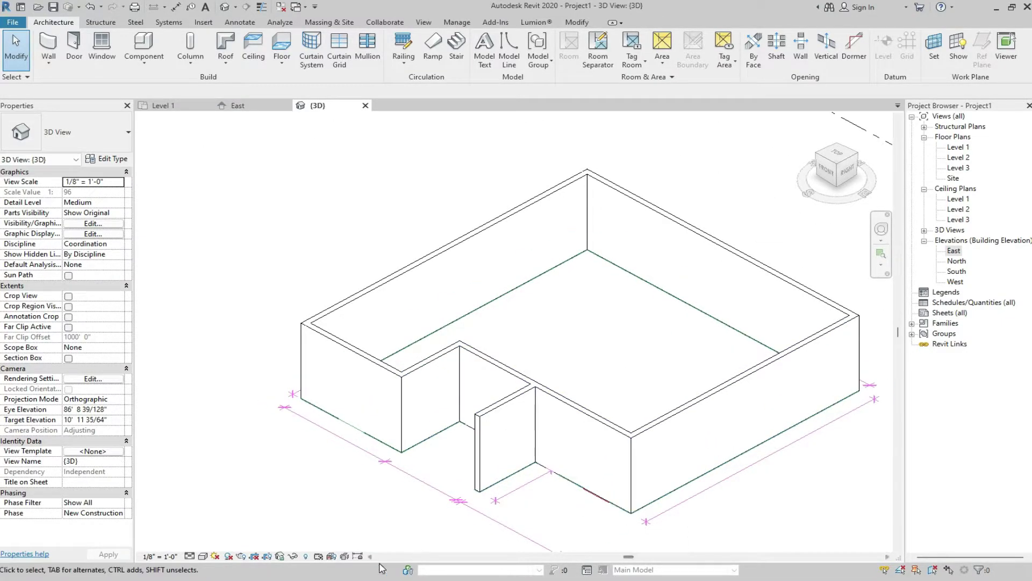
pyautogui.click(205, 557)
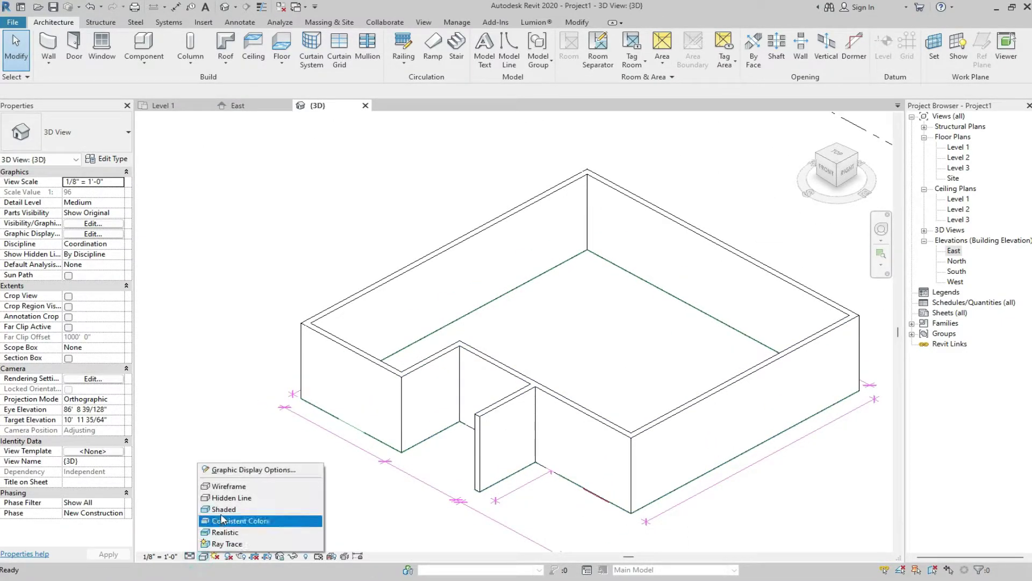
pyautogui.click(222, 532)
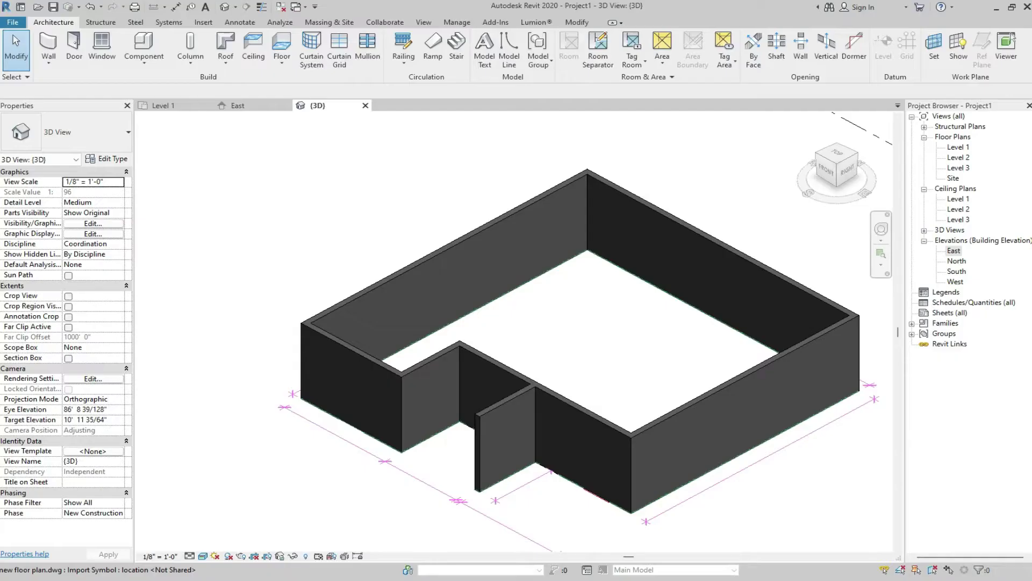
pyautogui.click(161, 105)
pyautogui.scroll(4, 736, 393)
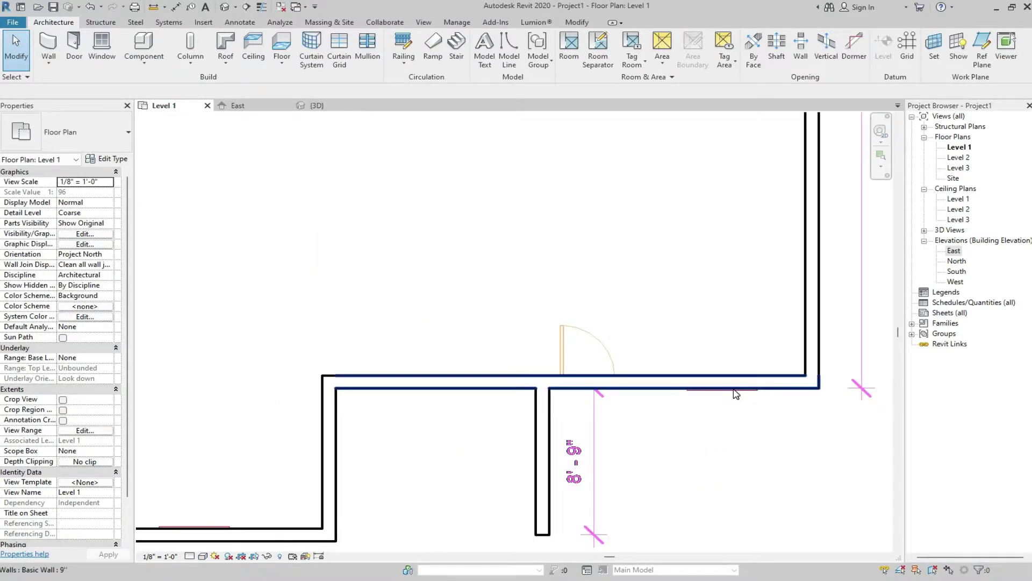
# Load the Window-Casement-Multi-Sash-Horizontal family from the Desktop
pyautogui.click(101, 43)
pyautogui.click(495, 47)
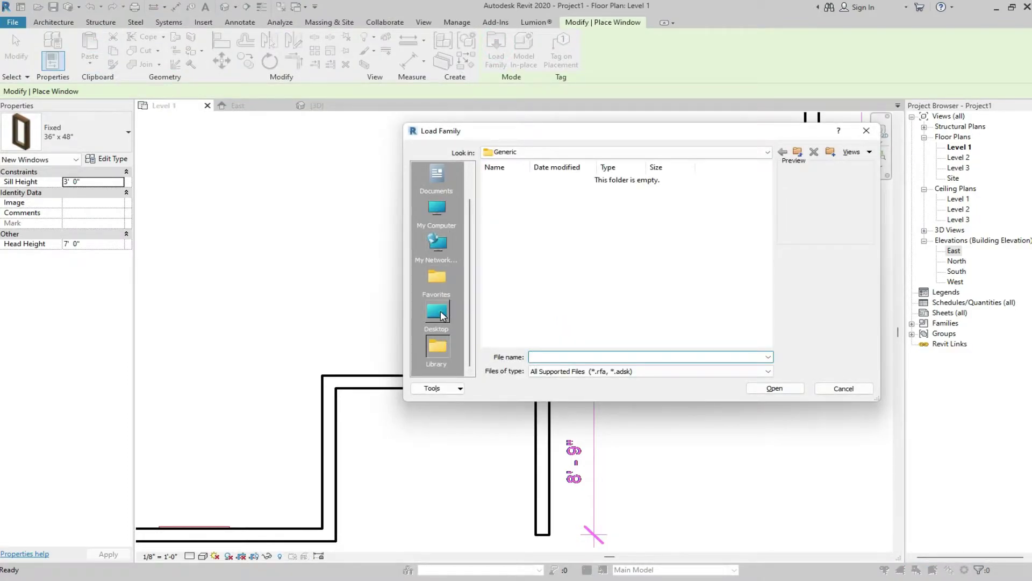
pyautogui.click(442, 316)
pyautogui.click(552, 253)
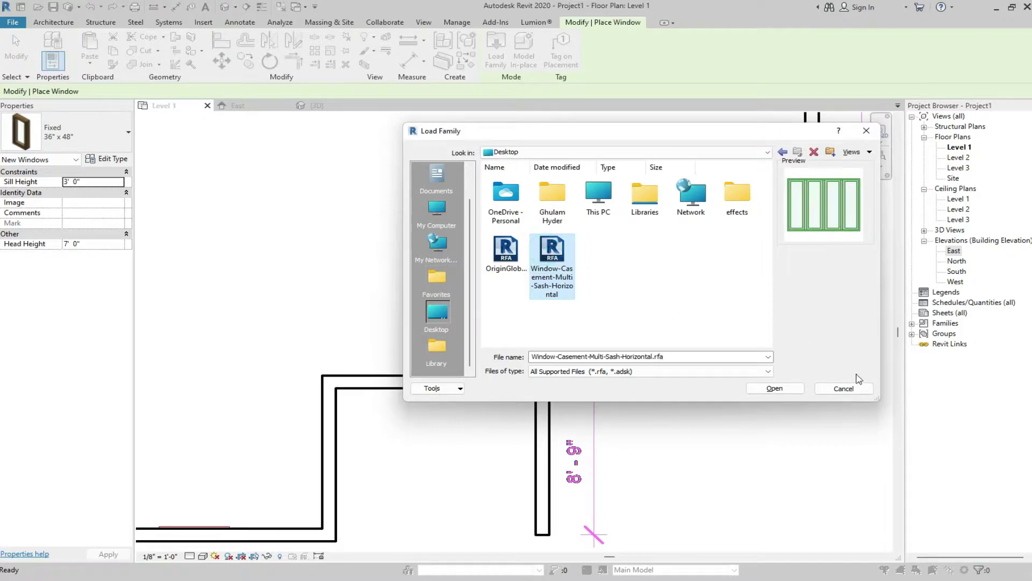
pyautogui.click(776, 388)
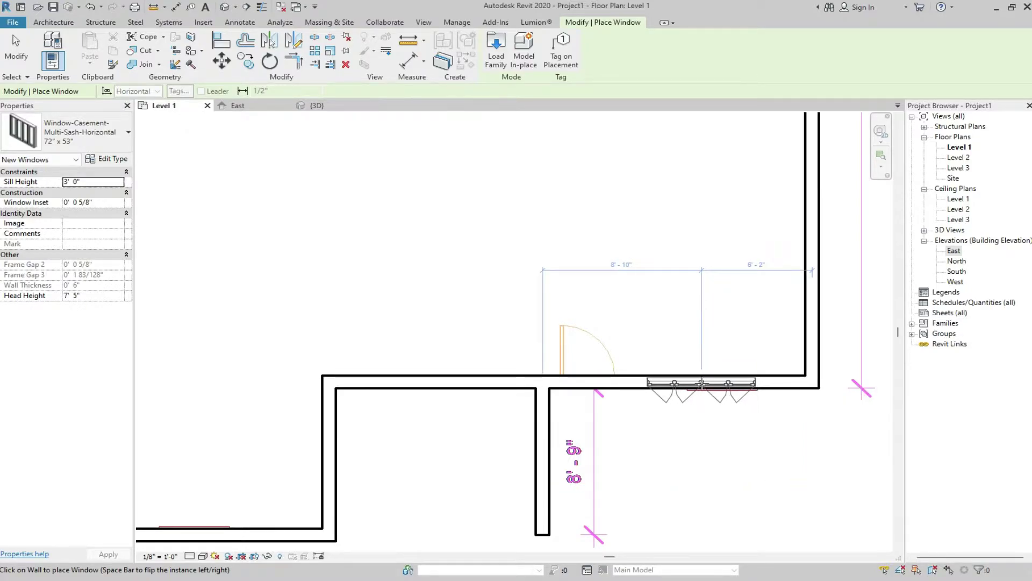
# Place one window right of the door and one in the lower left wall
pyautogui.click(709, 385)
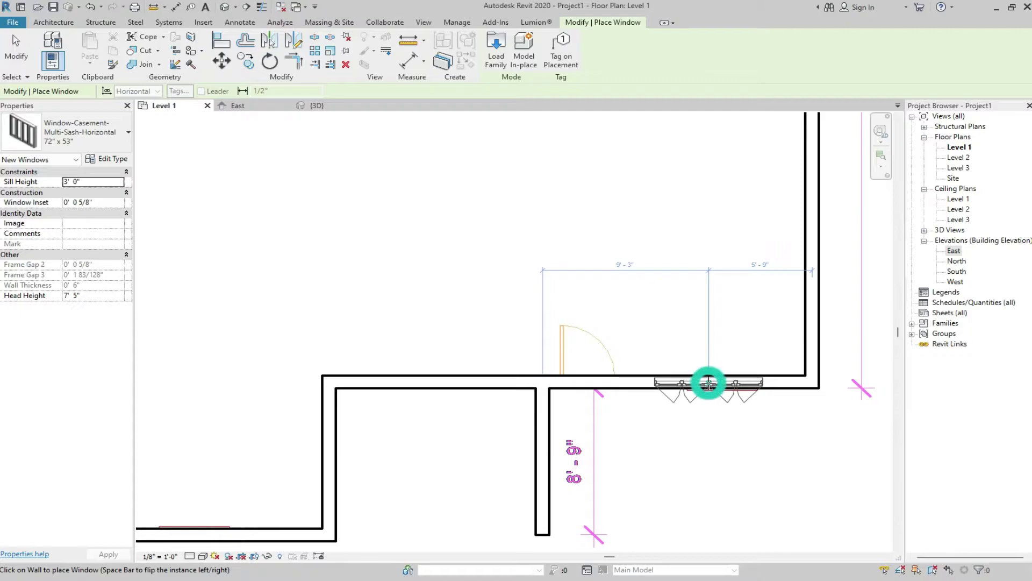
pyautogui.scroll(-2, 689, 341)
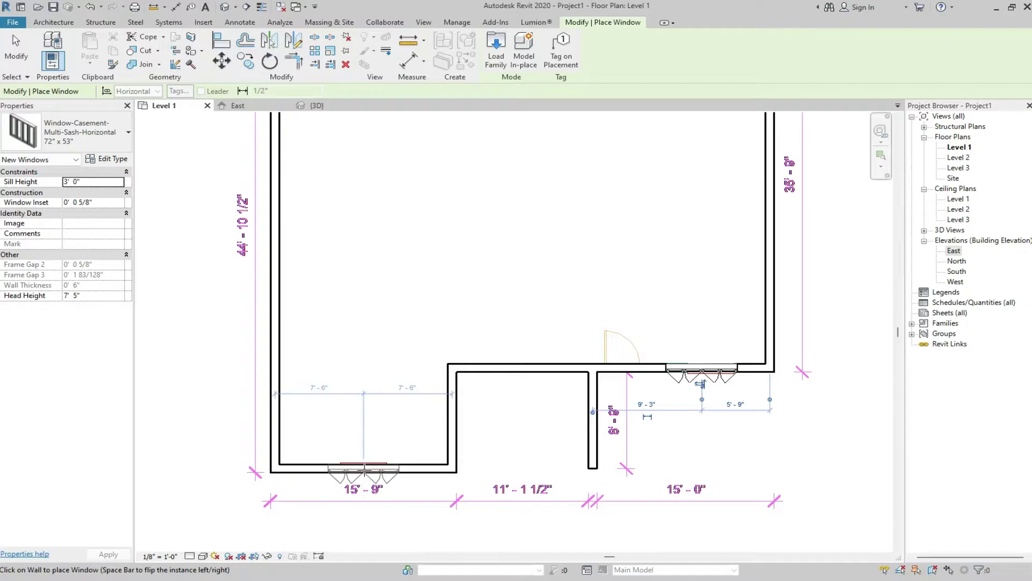
pyautogui.click(363, 469)
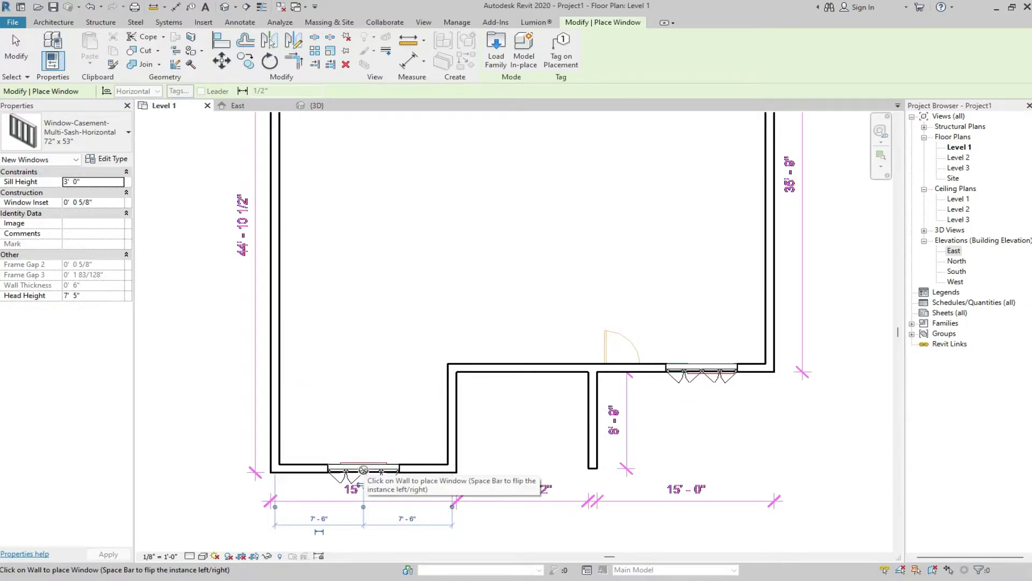
pyautogui.press('Escape')
pyautogui.press('Escape')
# In 3D, select the casement window and set its type Height to 6' 0" and Width to 5' 0"
pyautogui.click(315, 105)
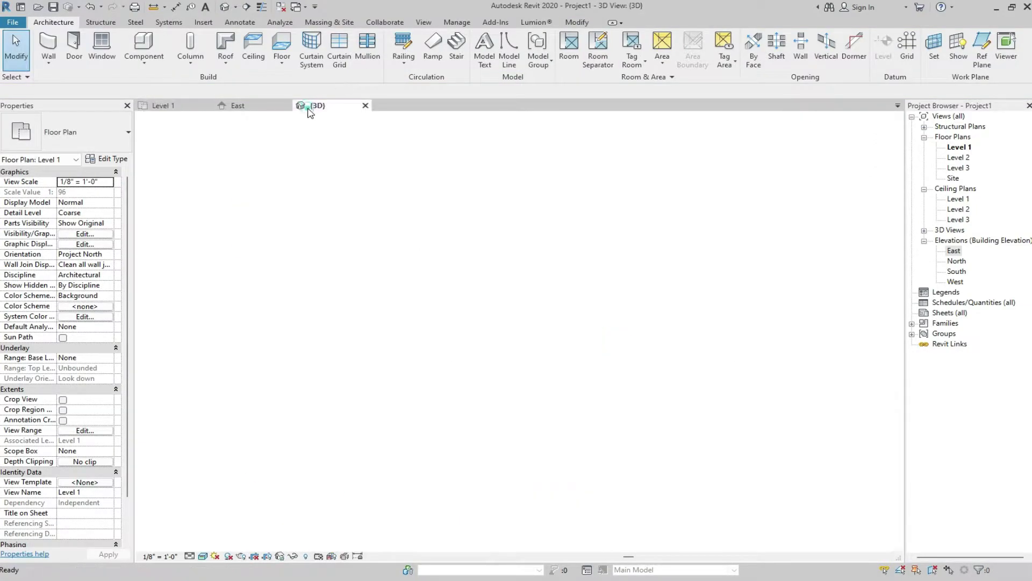
pyautogui.scroll(2, 542, 488)
pyautogui.scroll(3, 575, 492)
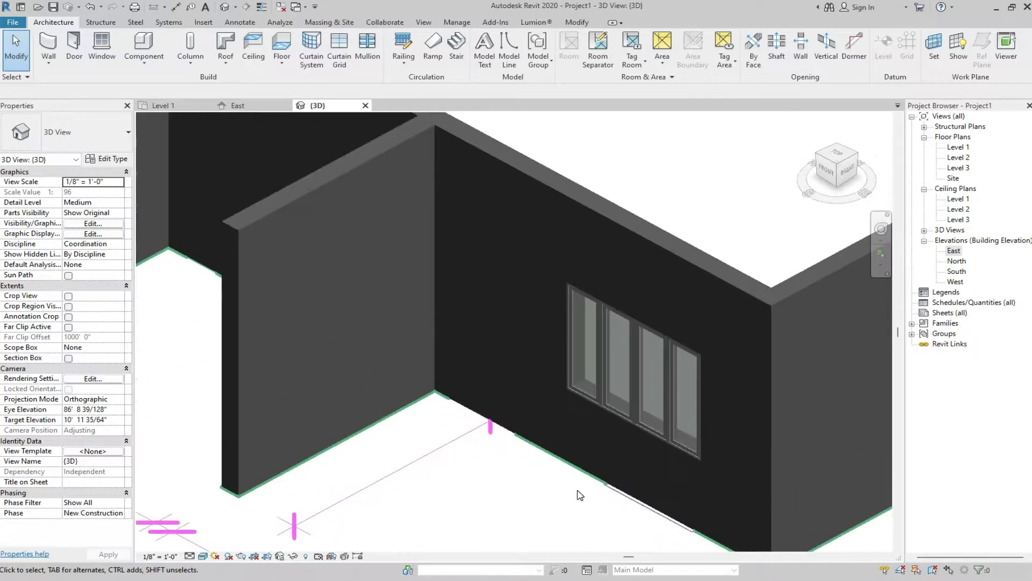
pyautogui.click(677, 347)
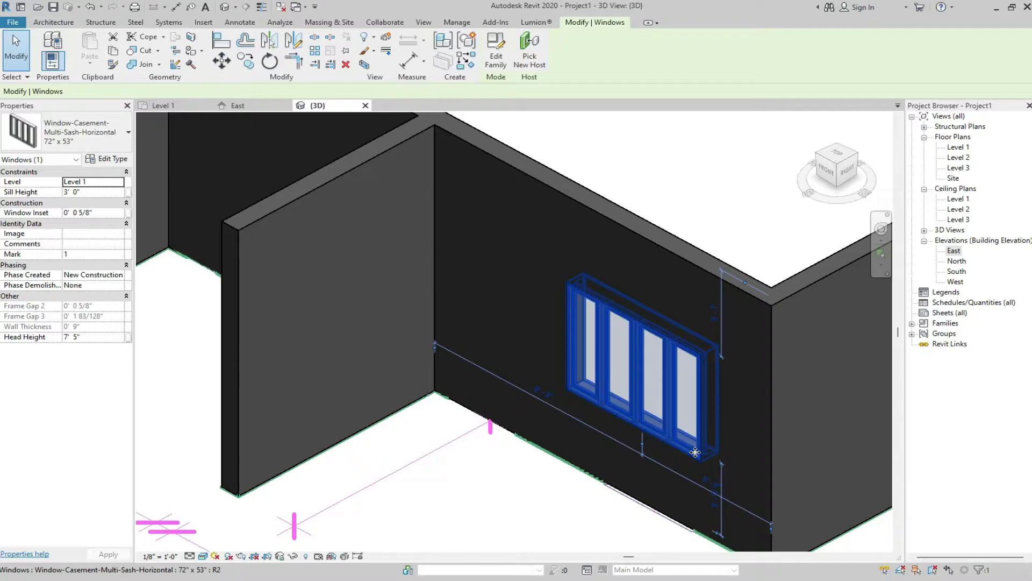
pyautogui.scroll(-2, 694, 454)
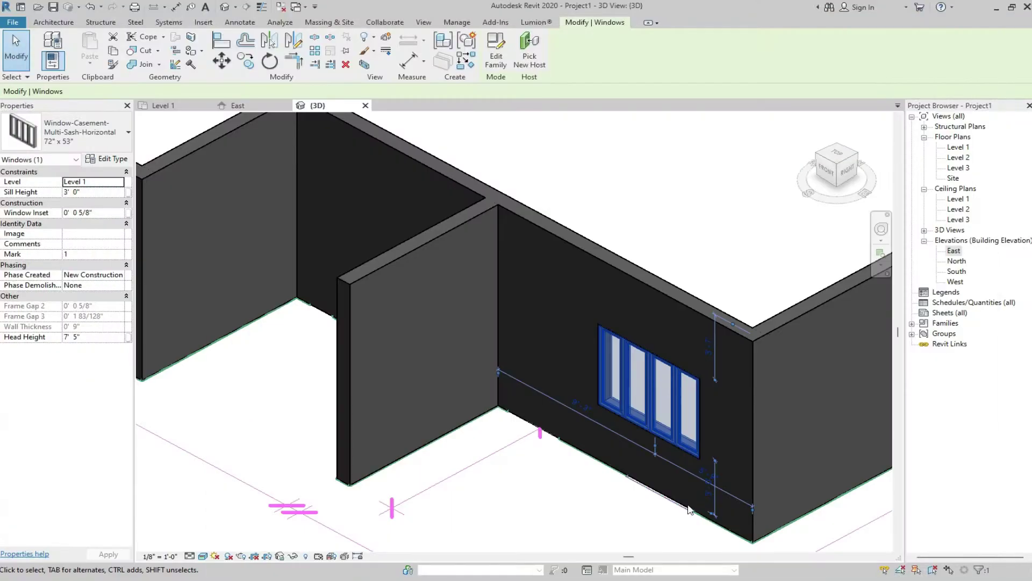
pyautogui.click(97, 161)
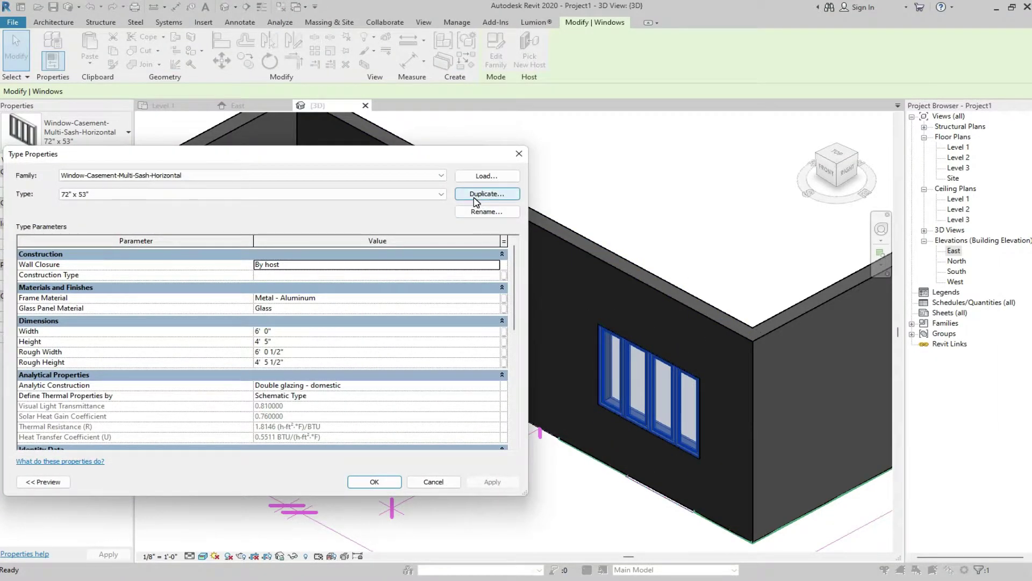
pyautogui.click(279, 342)
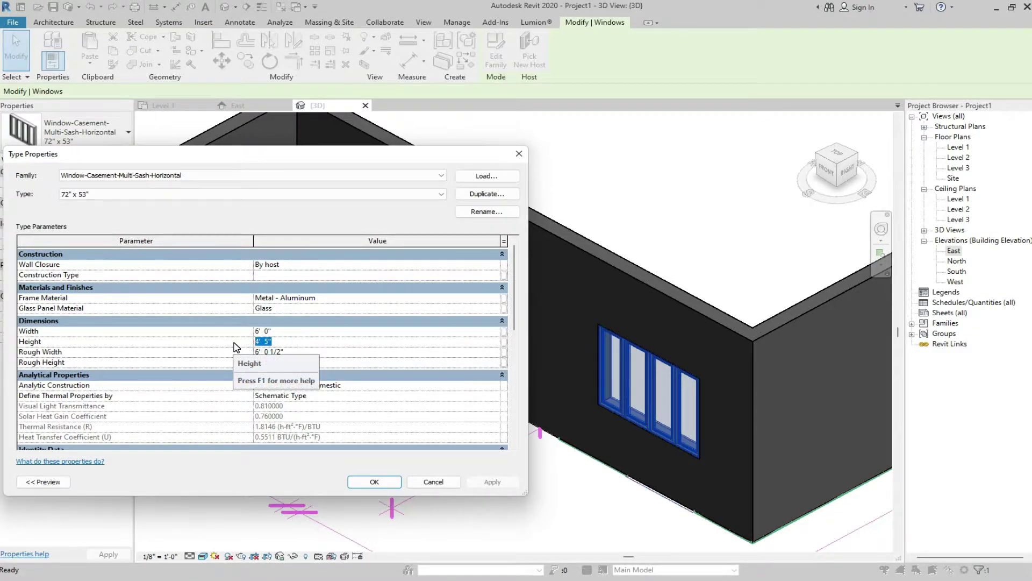
pyautogui.write('6')
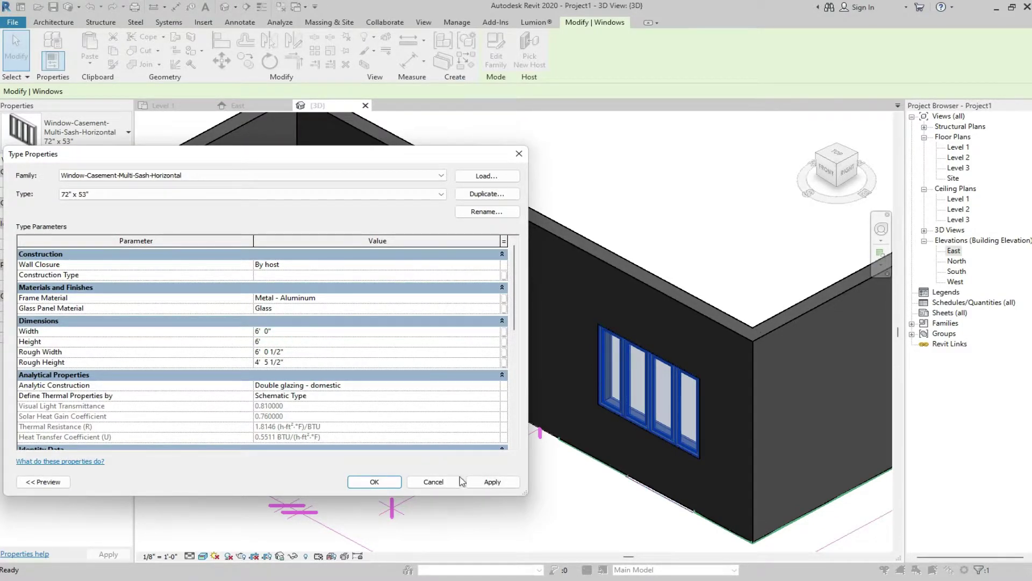
pyautogui.click(279, 332)
pyautogui.click(492, 482)
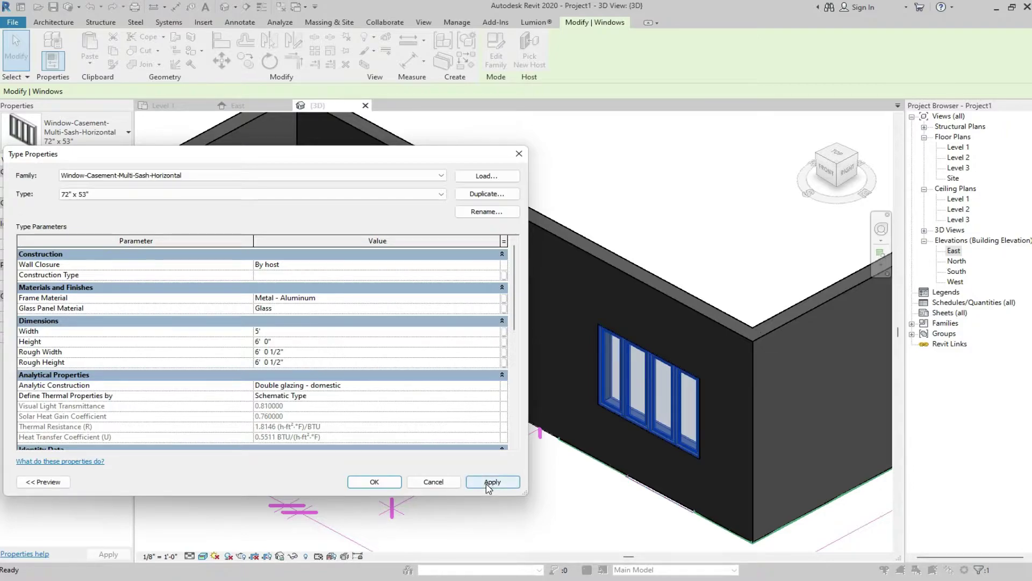
# Apply the new window size, close Type Properties and deselect the window
pyautogui.click(369, 482)
pyautogui.click(371, 482)
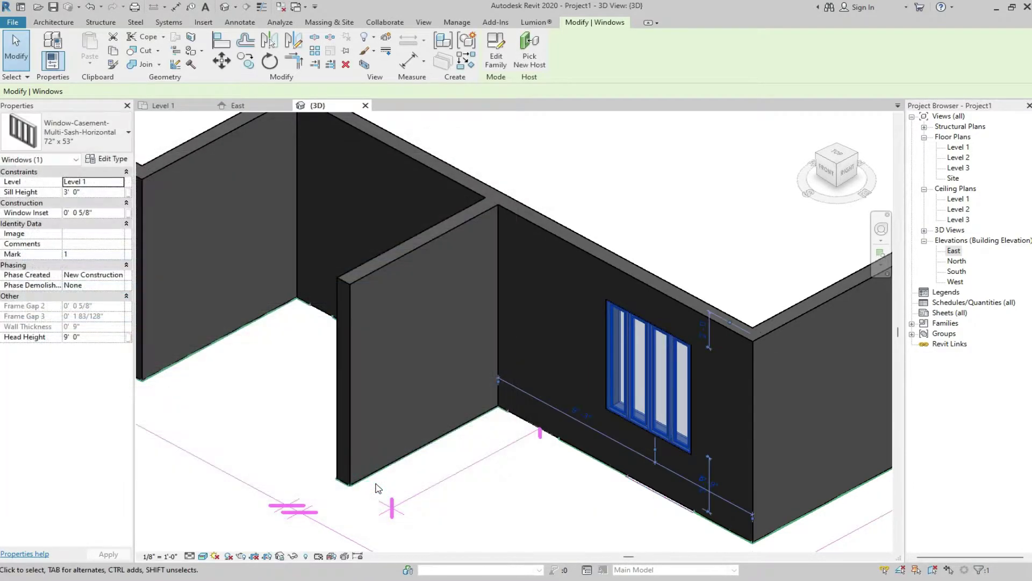
pyautogui.scroll(-2, 589, 494)
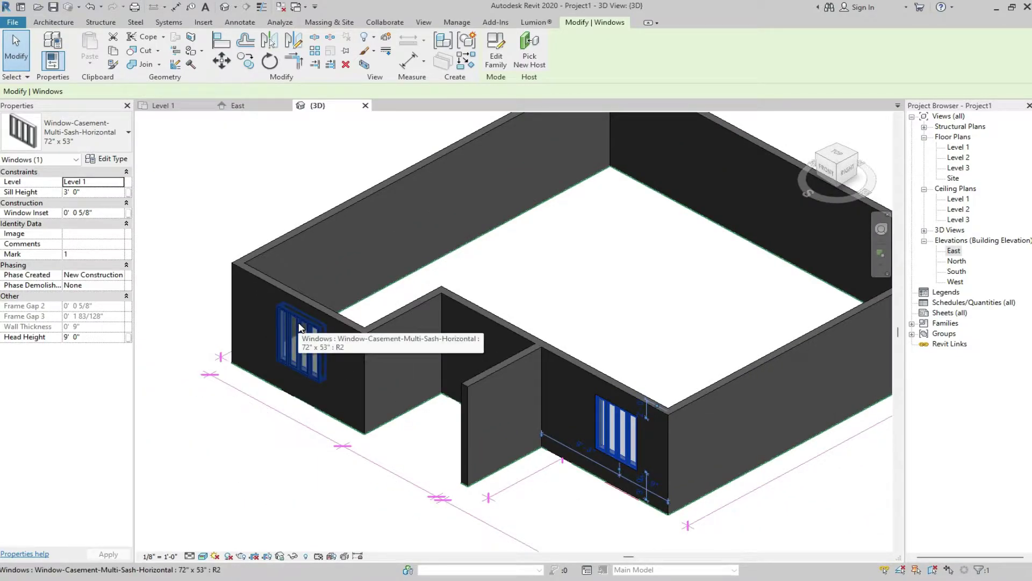
pyautogui.scroll(2, 324, 330)
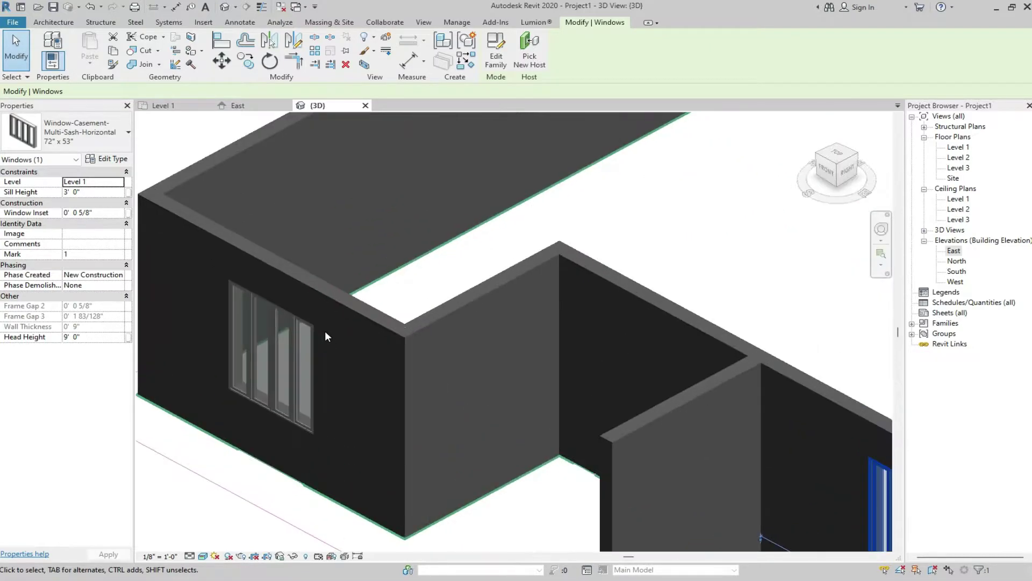
pyautogui.scroll(1, 253, 298)
pyautogui.click(227, 505)
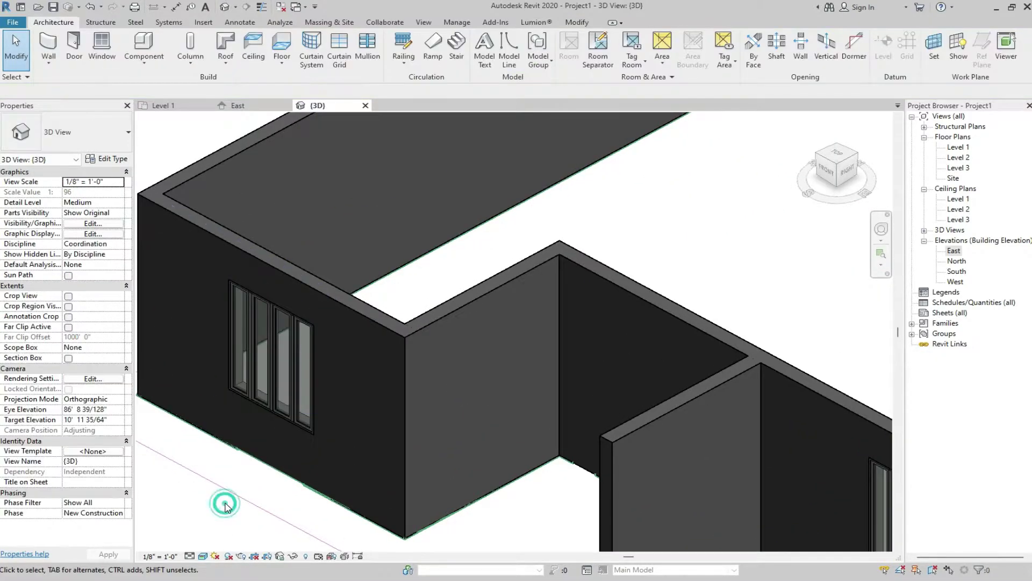
# Zoom around the 3D model, then switch to the Level 1 floor plan
pyautogui.scroll(-3, 179, 450)
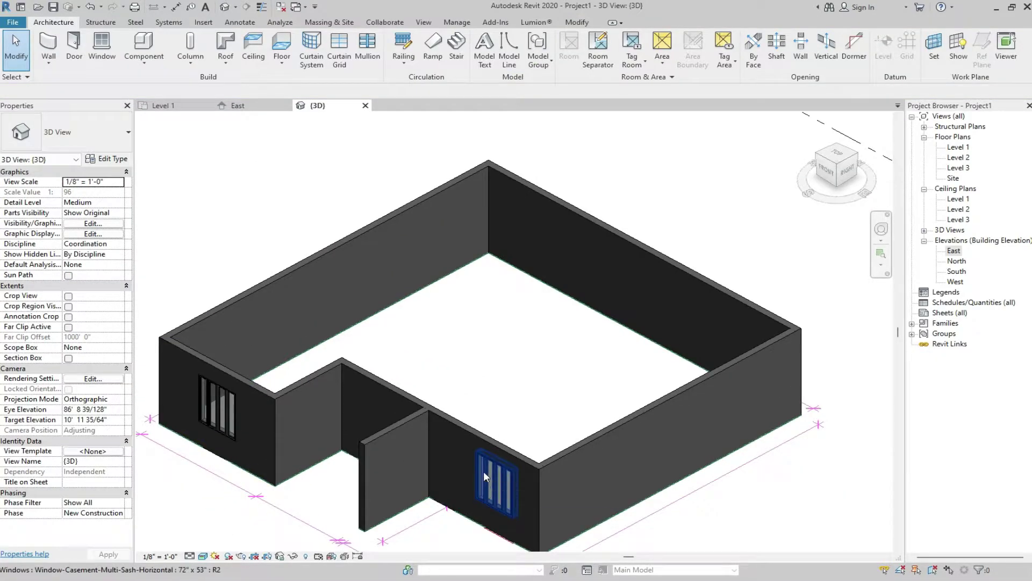
pyautogui.scroll(2, 482, 471)
pyautogui.scroll(1, 452, 371)
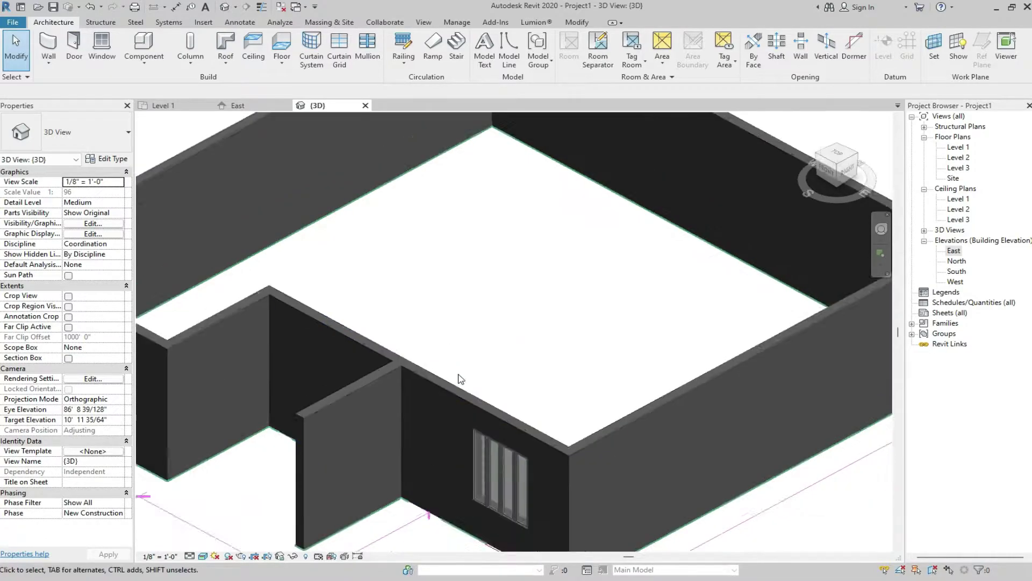
pyautogui.scroll(-3, 459, 378)
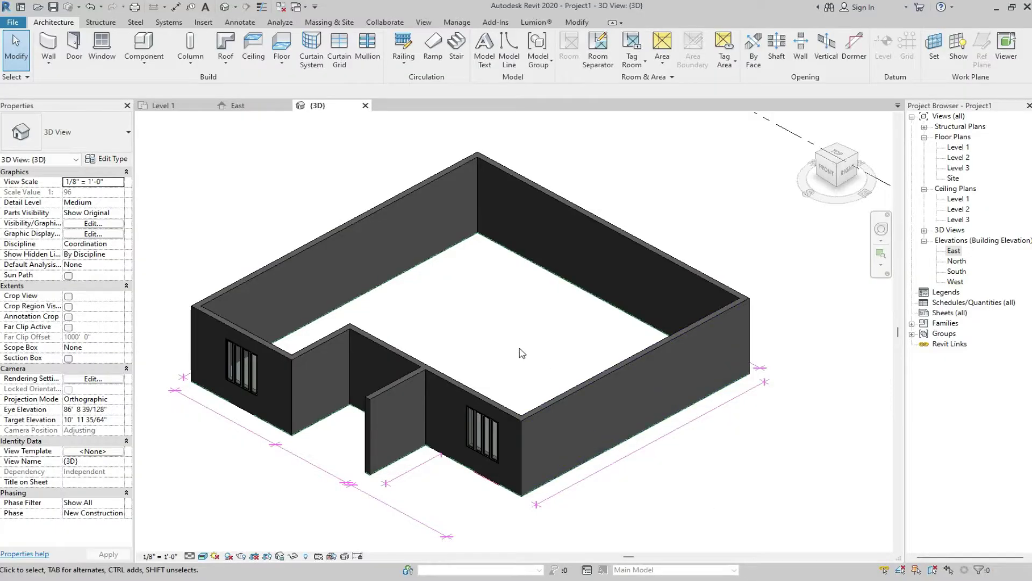
pyautogui.click(171, 104)
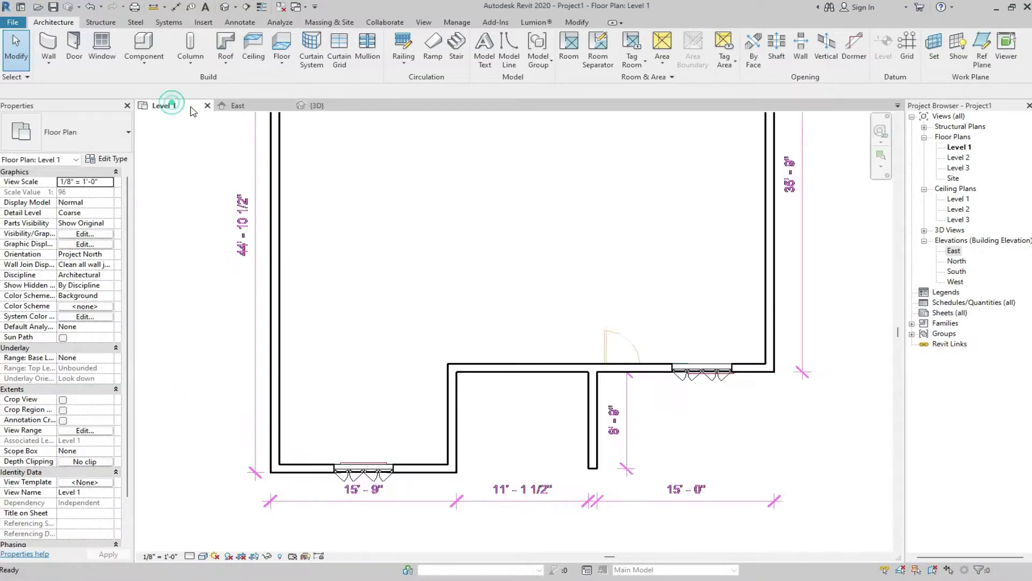
# Load the OriginGlobal Kensington single door family
pyautogui.click(74, 44)
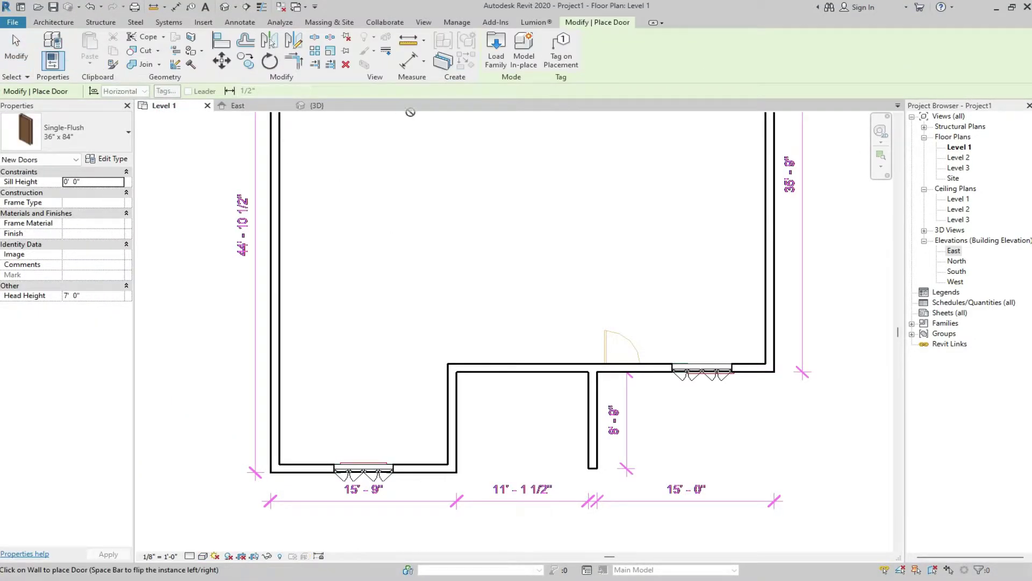
pyautogui.click(495, 51)
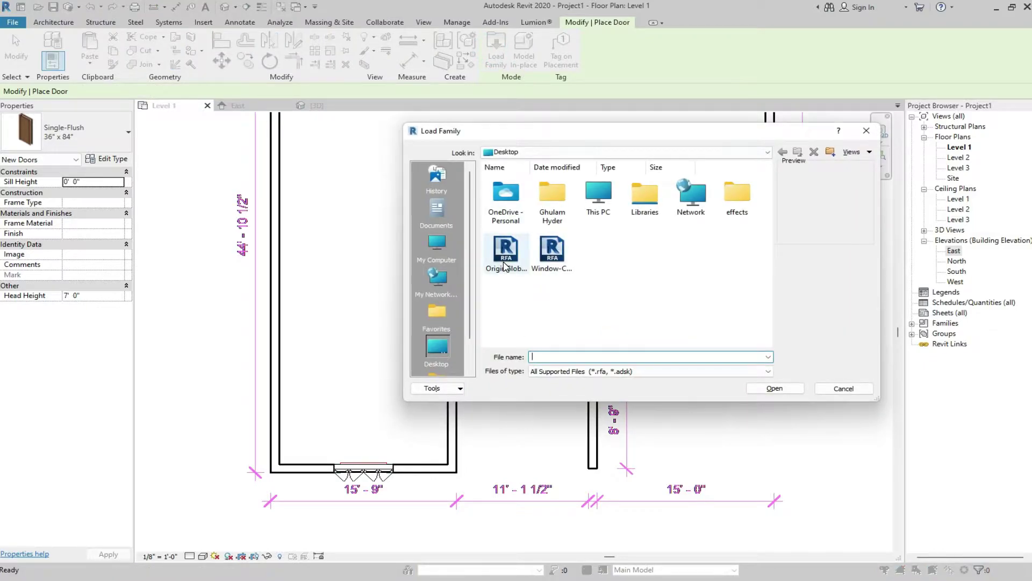
pyautogui.click(506, 266)
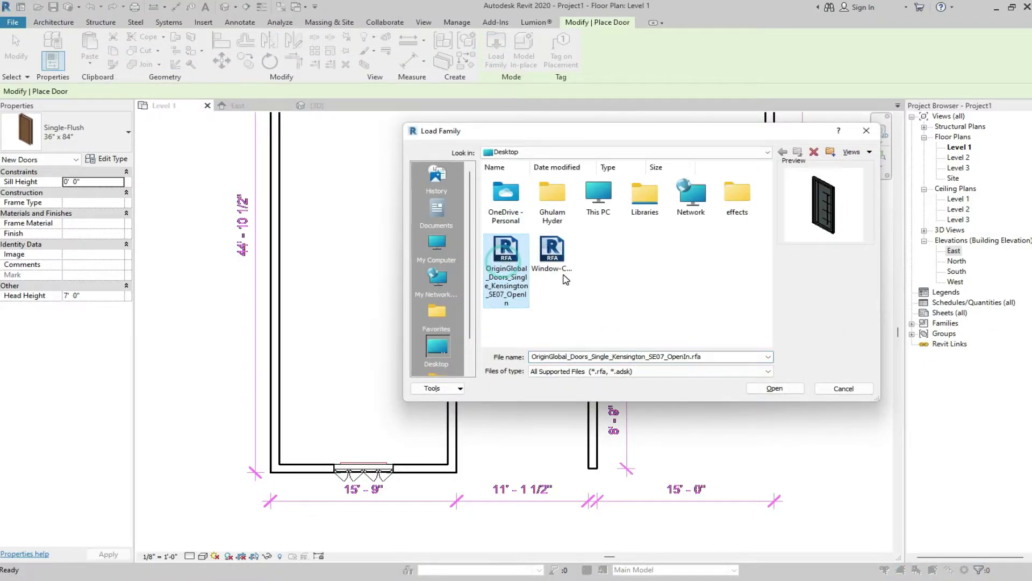
pyautogui.click(759, 388)
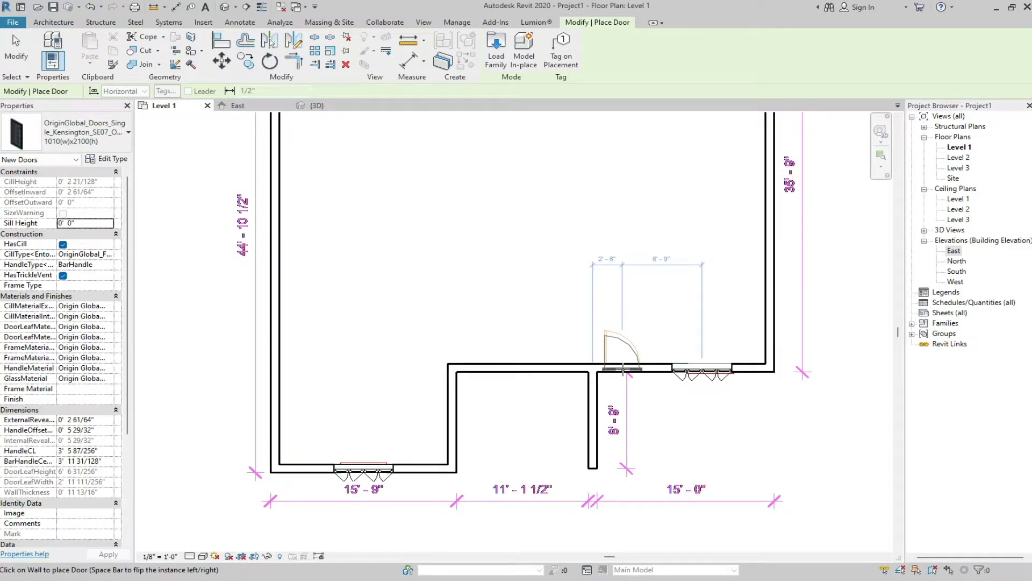
# Place the door in the wall beside the window and check it in 3D
pyautogui.click(623, 370)
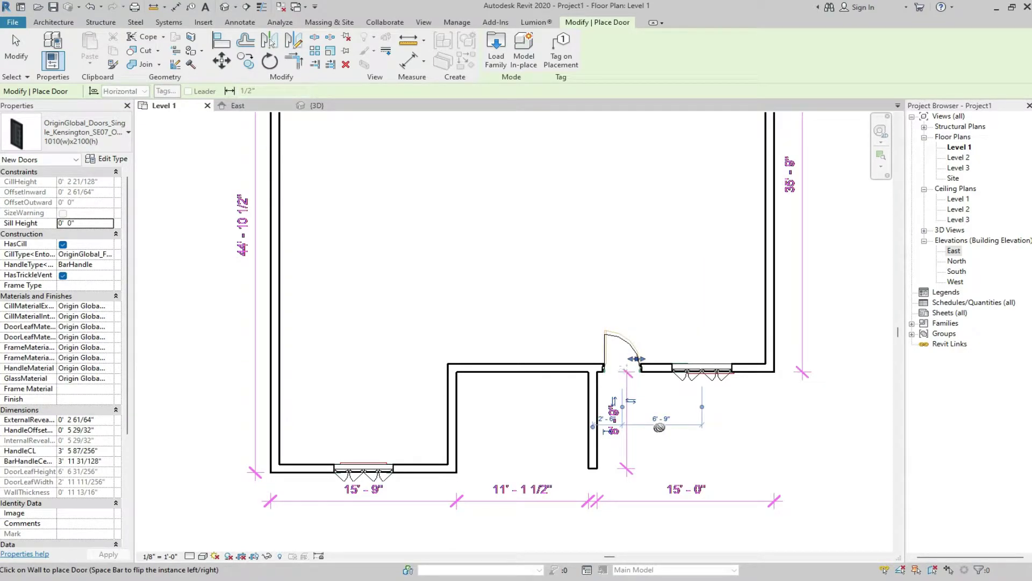
pyautogui.click(317, 106)
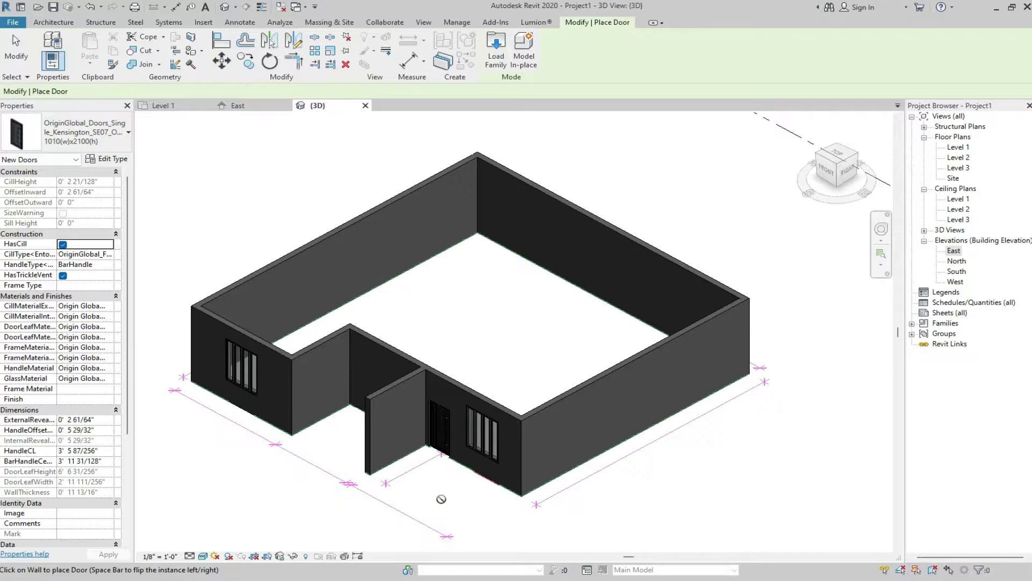
pyautogui.scroll(3, 440, 499)
pyautogui.scroll(1, 448, 470)
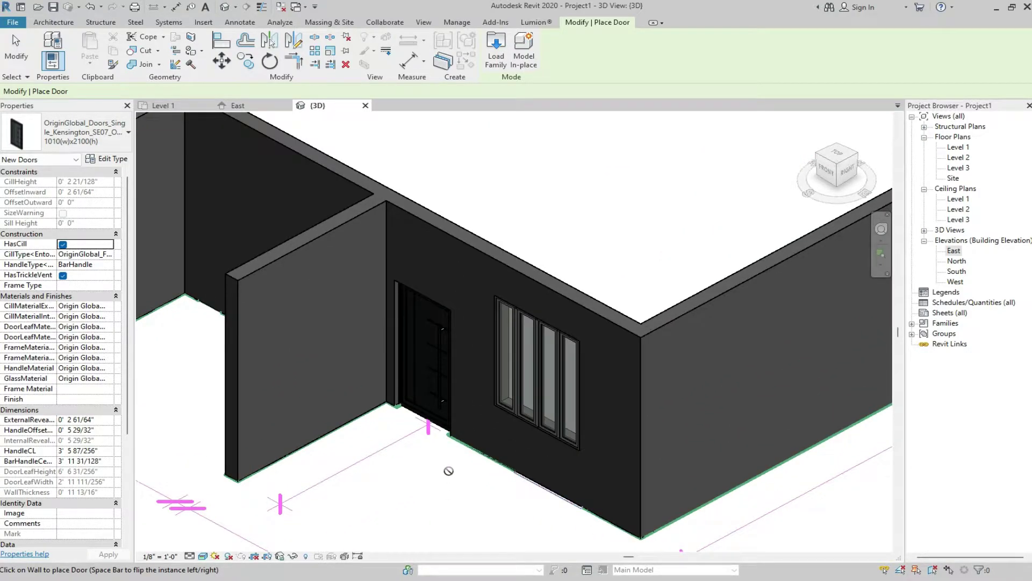
pyautogui.press('Escape')
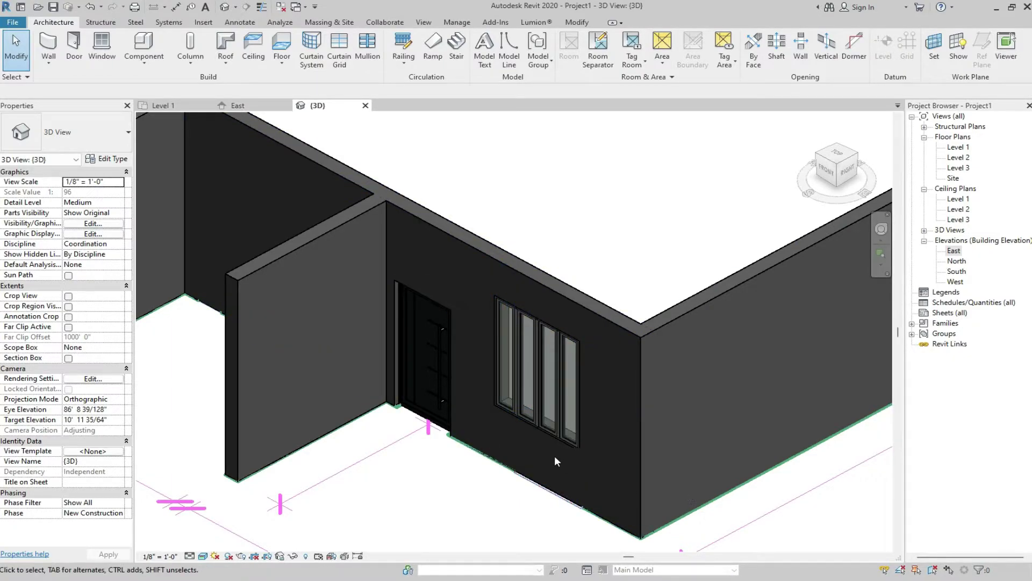
pyautogui.scroll(3, 501, 309)
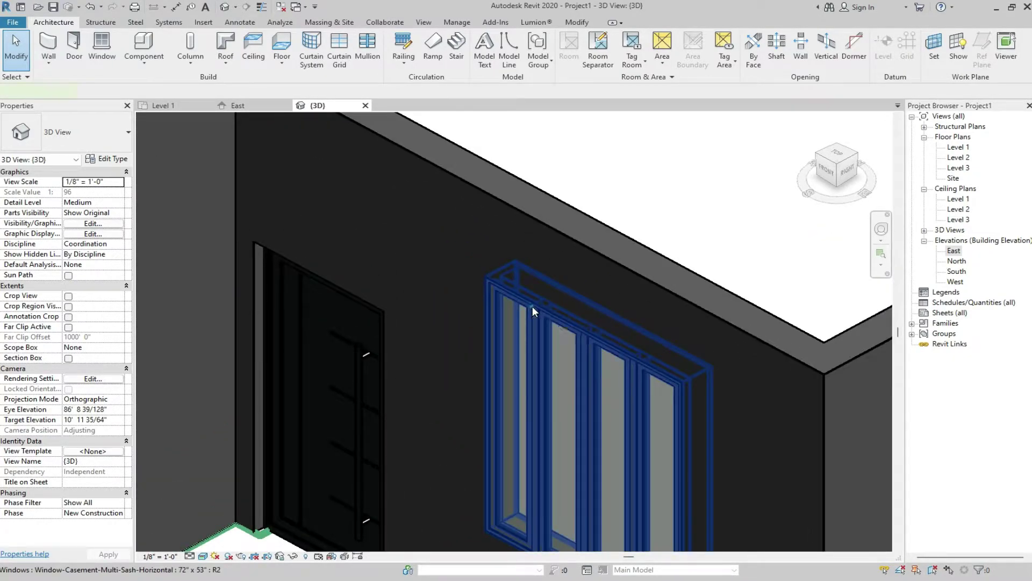
pyautogui.click(534, 307)
pyautogui.scroll(-3, 534, 307)
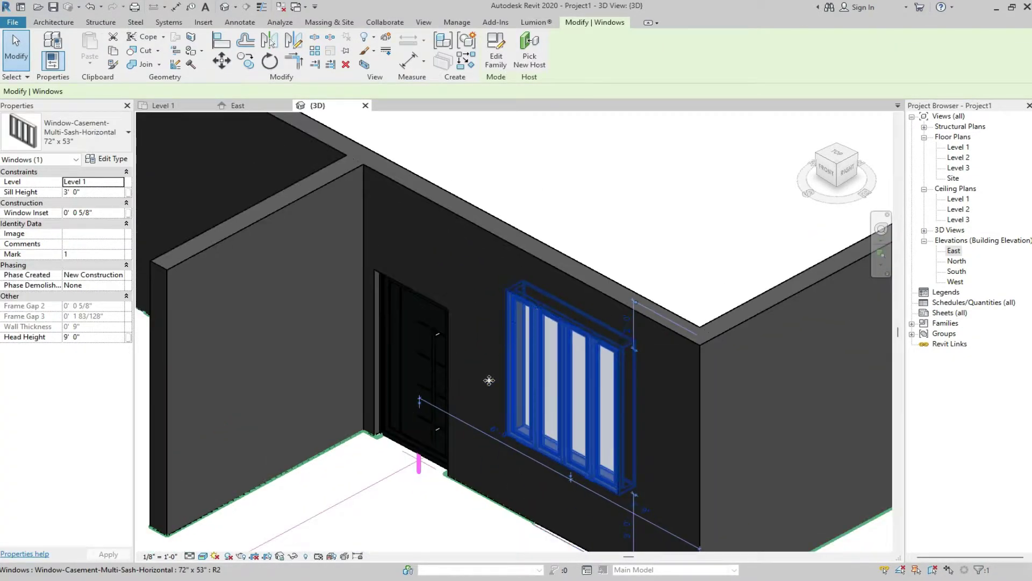
# Switch the 3D visual style to Wireframe, then to Hidden Line
pyautogui.click(204, 556)
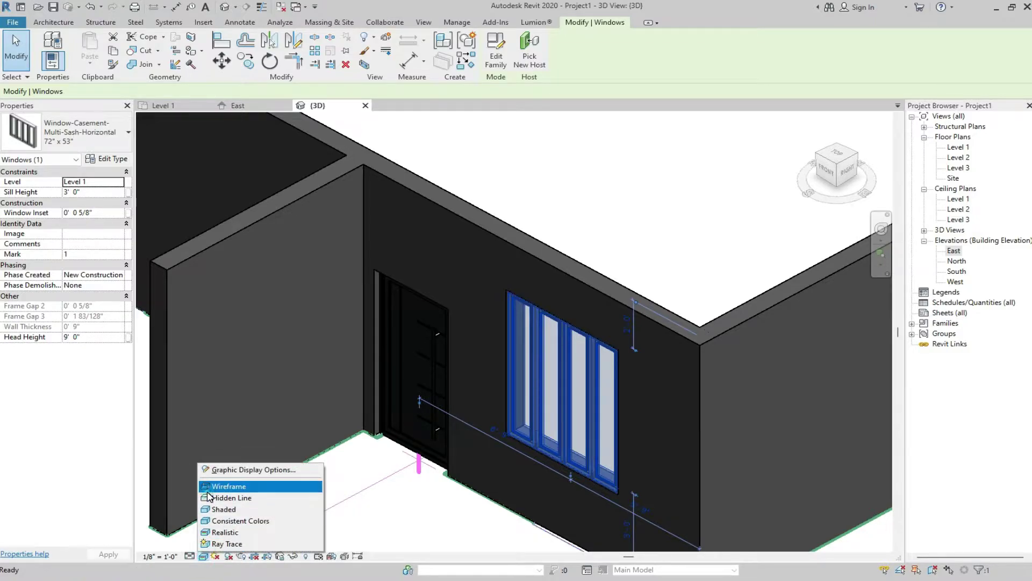
pyautogui.click(208, 489)
pyautogui.click(203, 556)
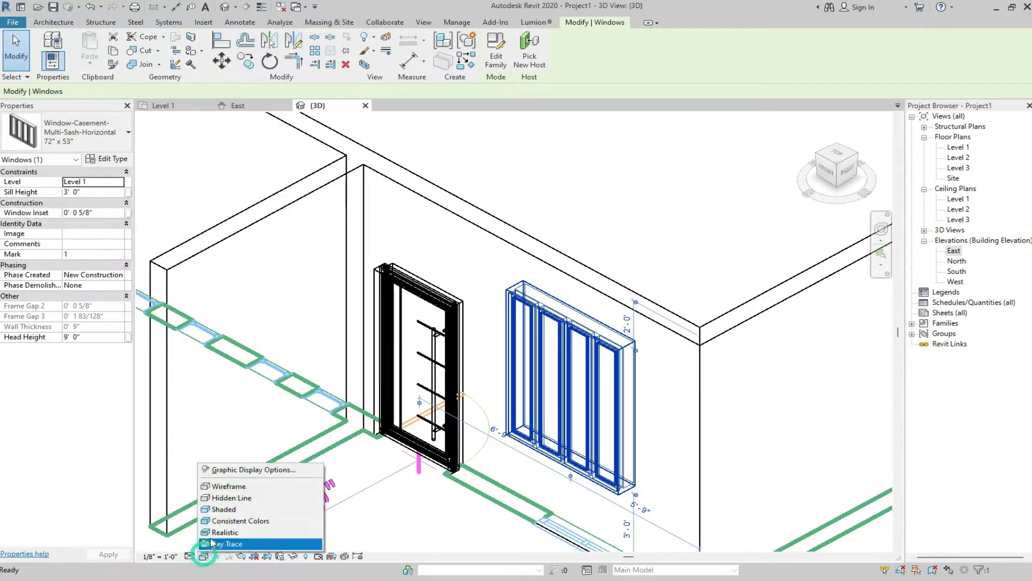
pyautogui.click(218, 494)
pyautogui.press('Escape')
# View the model from the FRONT and zoom in on the door and window
pyautogui.scroll(4, 480, 437)
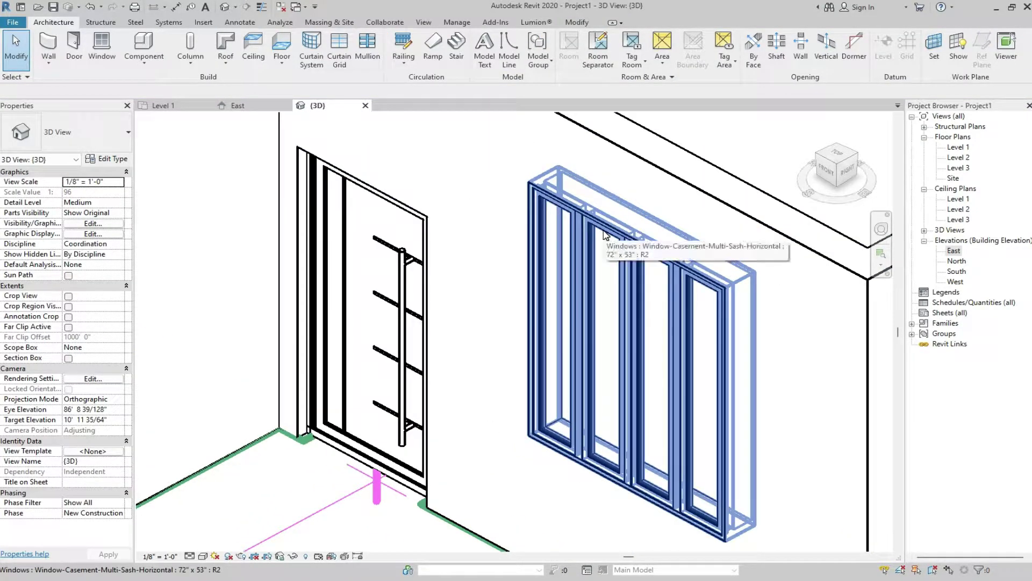
pyautogui.click(825, 172)
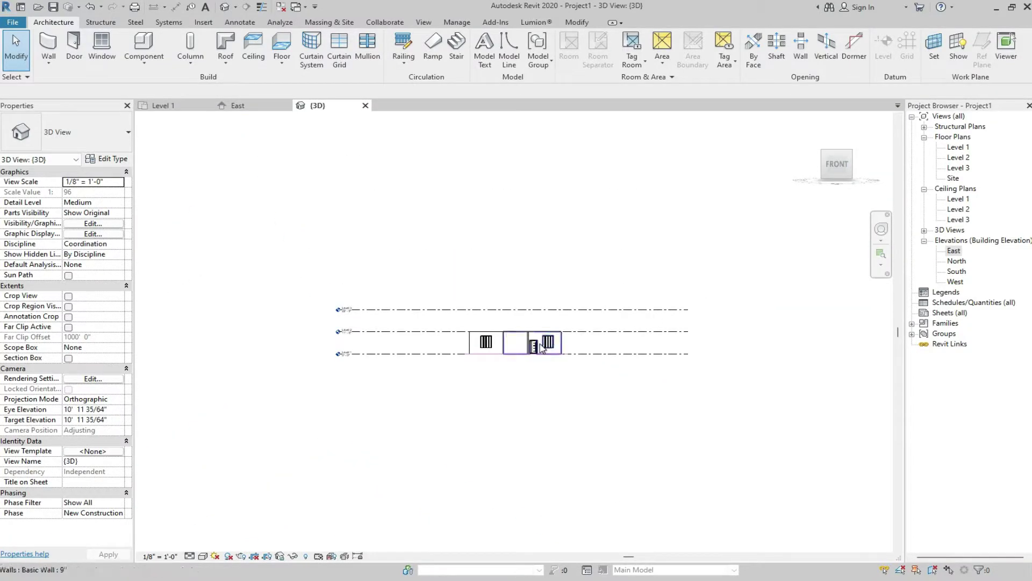
pyautogui.scroll(5, 564, 341)
pyautogui.scroll(2, 645, 339)
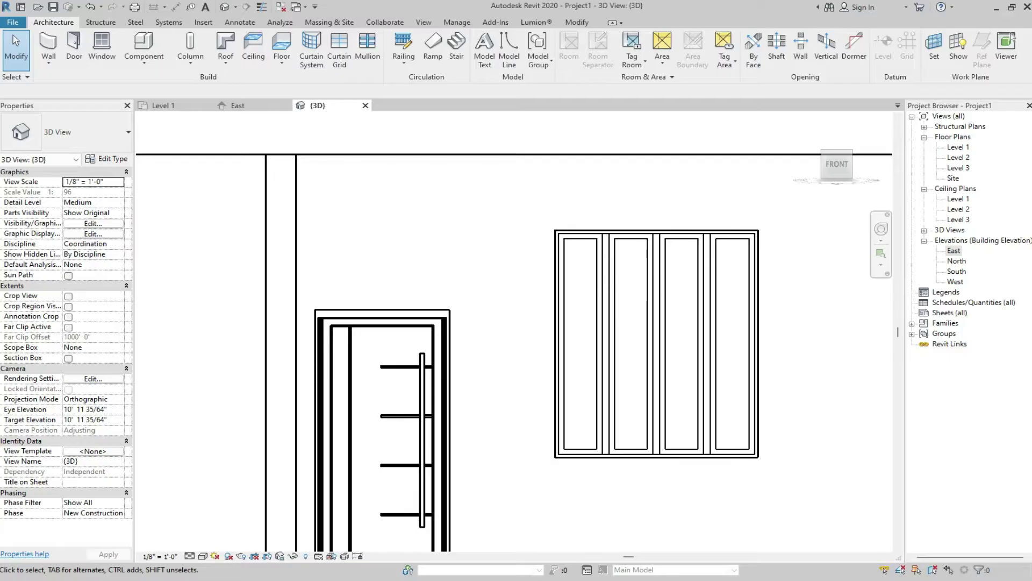
# Select the window and try aligning it with AL, then cancel
pyautogui.click(632, 232)
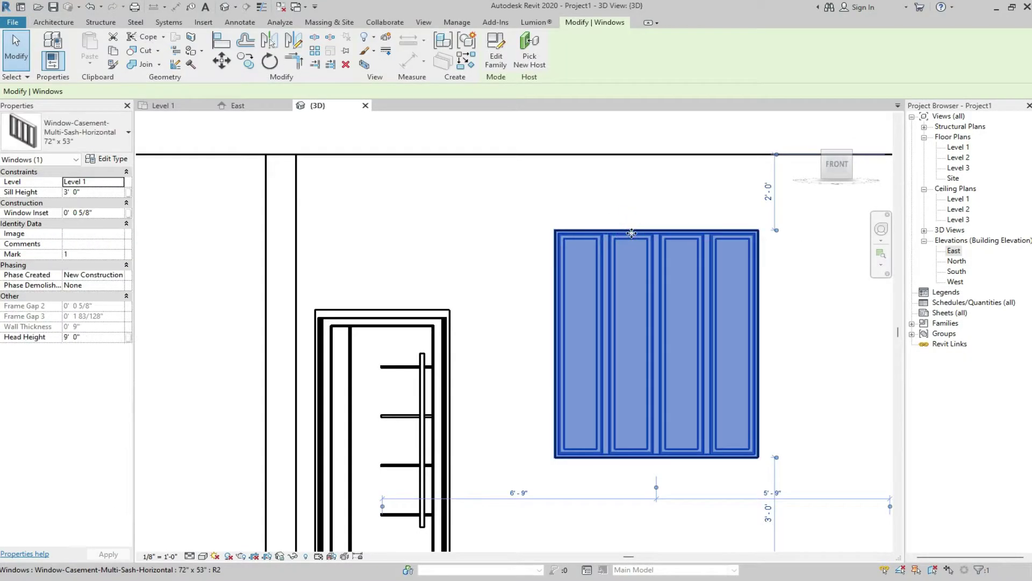
pyautogui.press('a')
pyautogui.press('l')
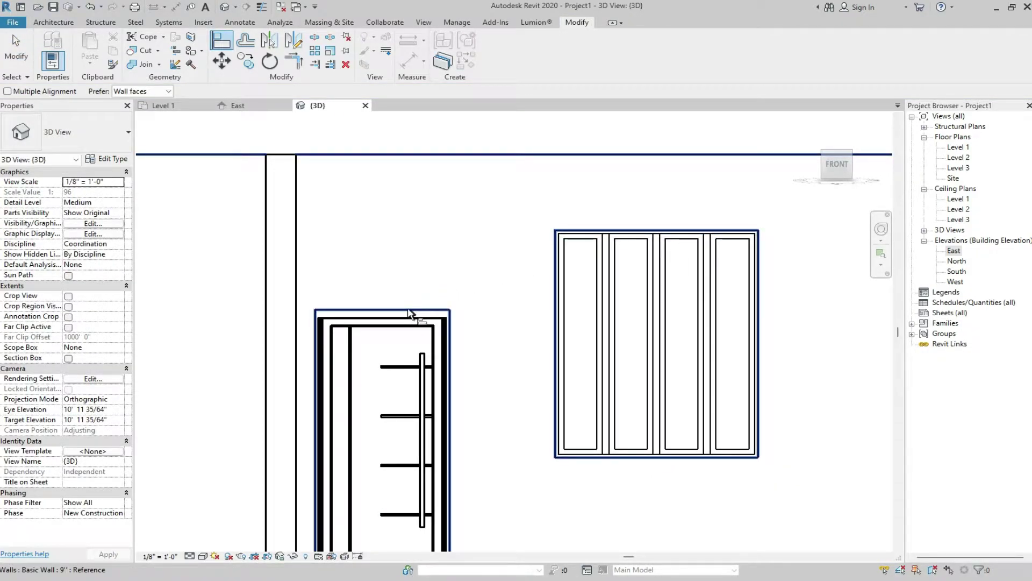
pyautogui.scroll(3, 418, 312)
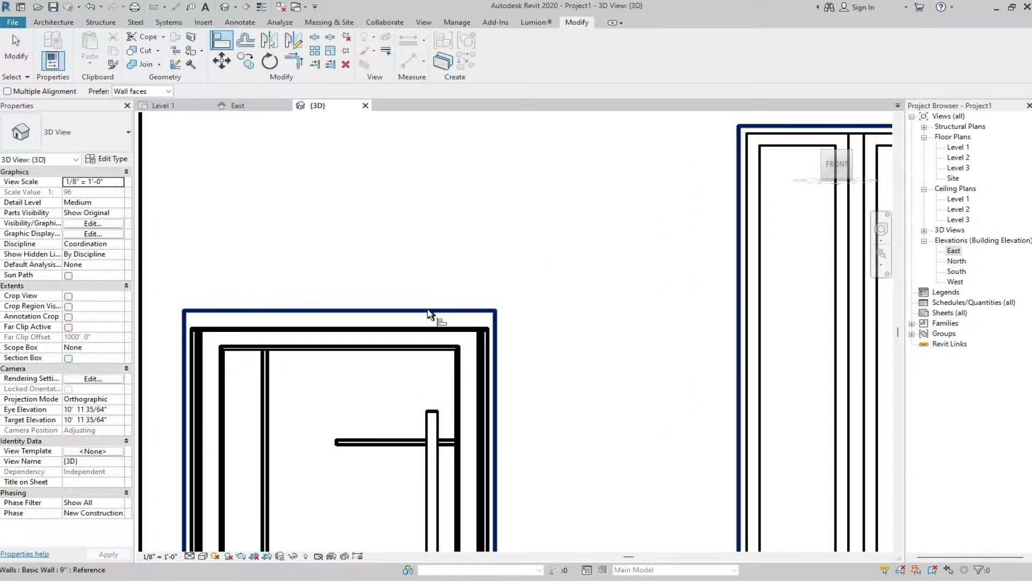
pyautogui.scroll(-2, 432, 311)
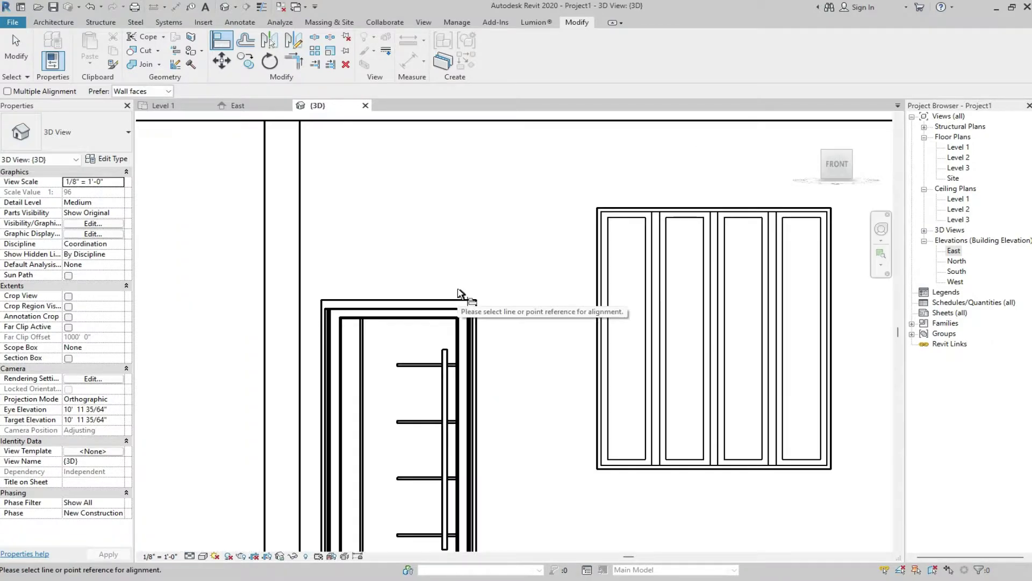
pyautogui.scroll(-2, 481, 309)
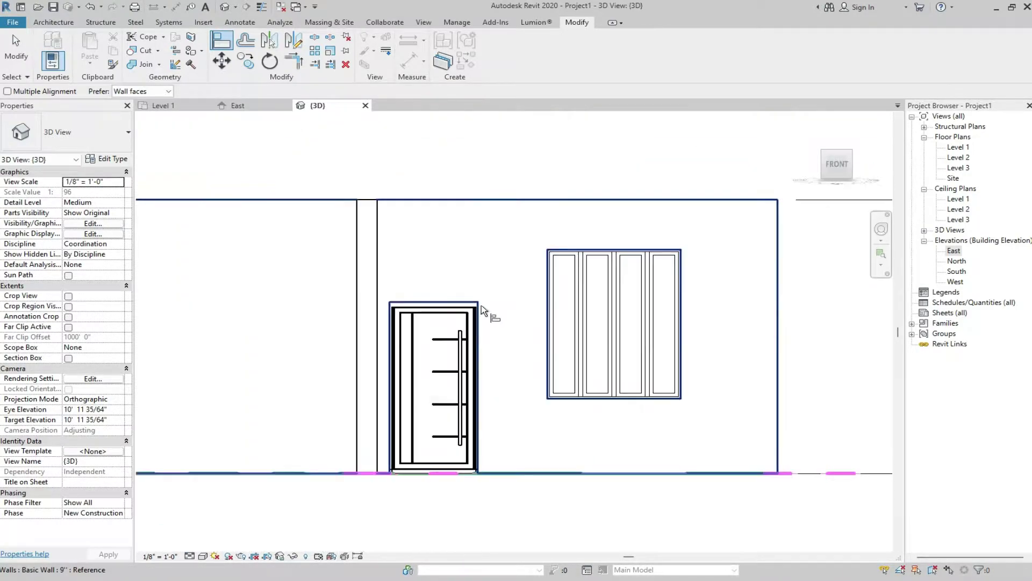
pyautogui.press('Escape')
# Nudge the window down to a 1' 0" sill and 7' 0" head, then select the door
pyautogui.click(610, 253)
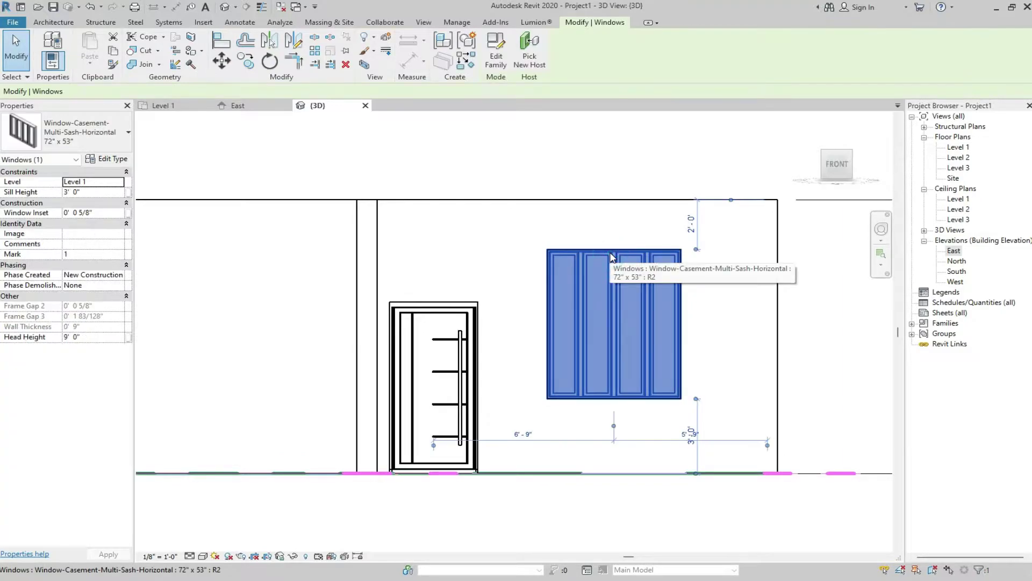
pyautogui.press('Down')
pyautogui.press('Down')
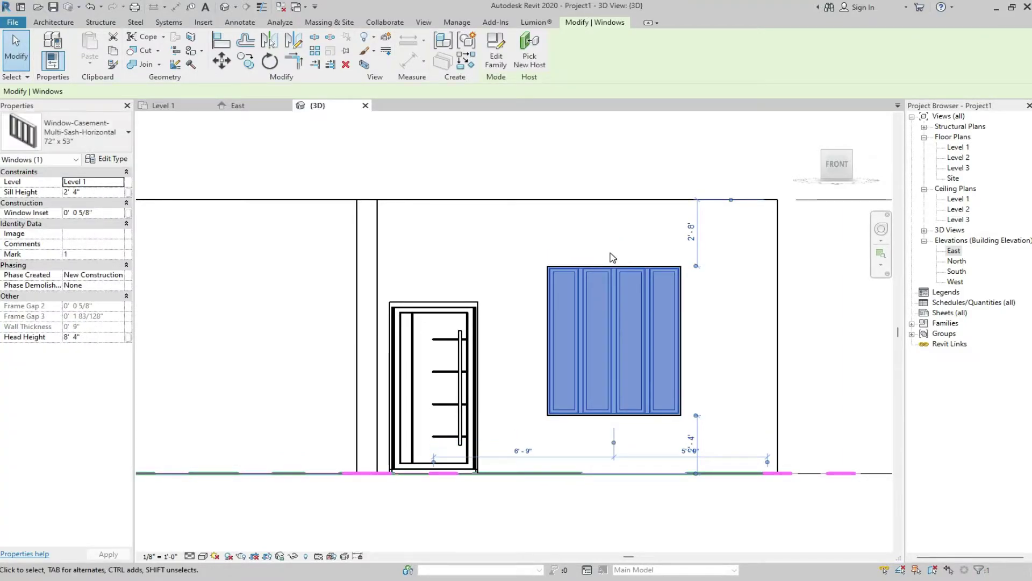
pyautogui.press('Down')
pyautogui.press('Down')
pyautogui.press('Down')
pyautogui.press('Down')
pyautogui.press('Down')
pyautogui.press('Down')
pyautogui.press('Down')
pyautogui.press('Down')
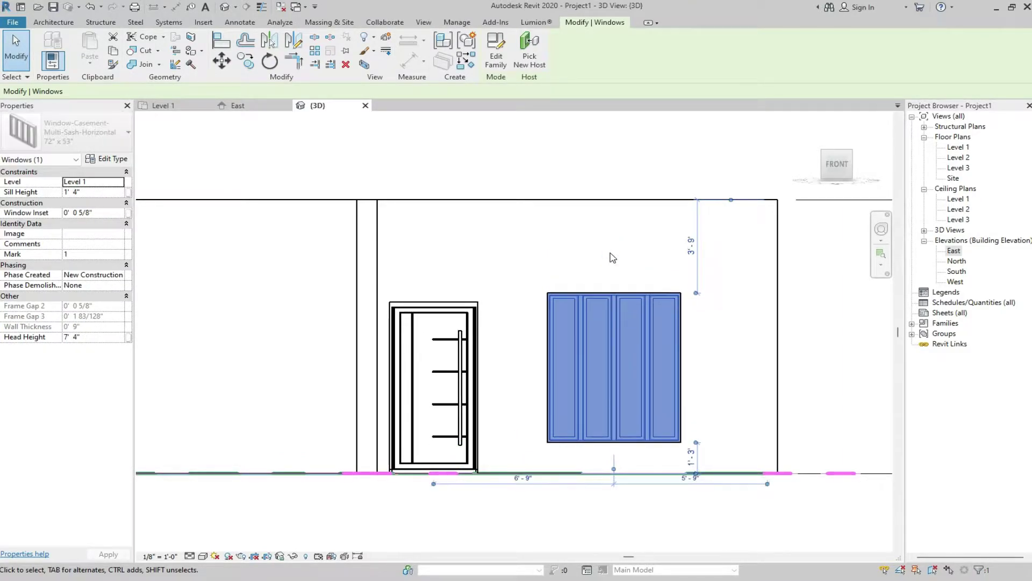
pyautogui.press('Down')
pyautogui.press('Down')
pyautogui.press('Down')
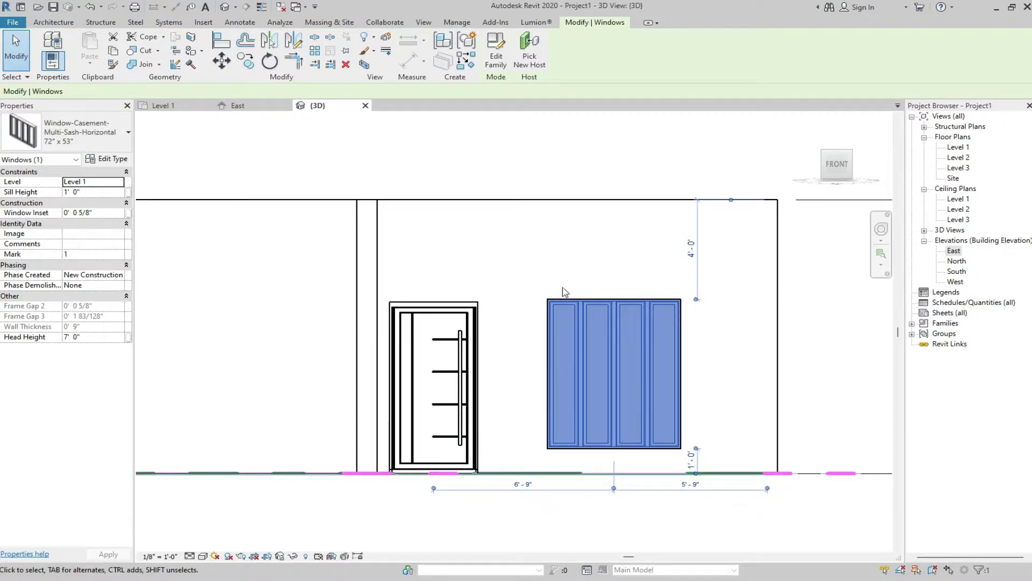
pyautogui.click(460, 312)
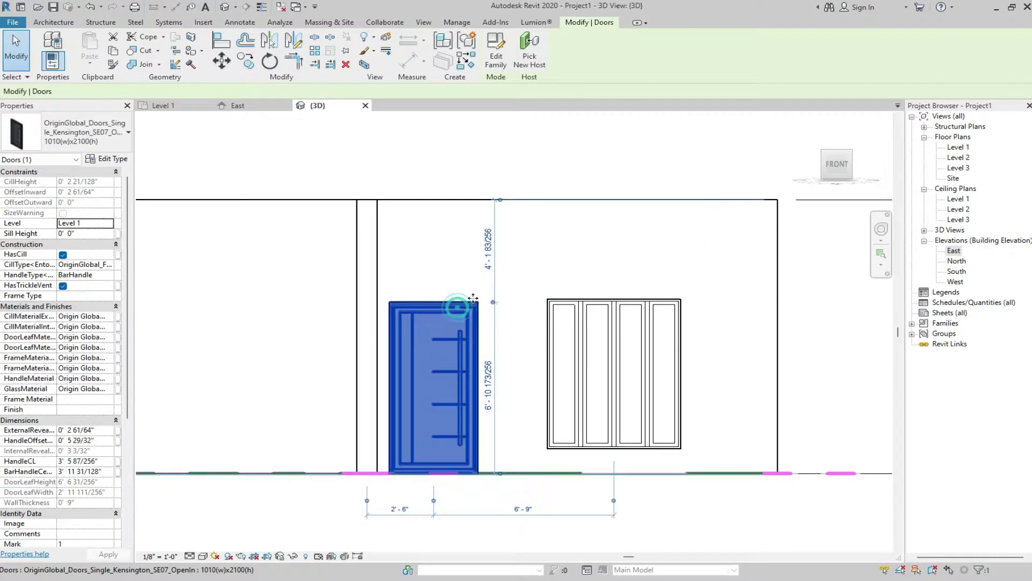
# Set the Kensington door type to 3' 6" wide and 7' 0" high
pyautogui.click(111, 160)
pyautogui.scroll(-2, 294, 374)
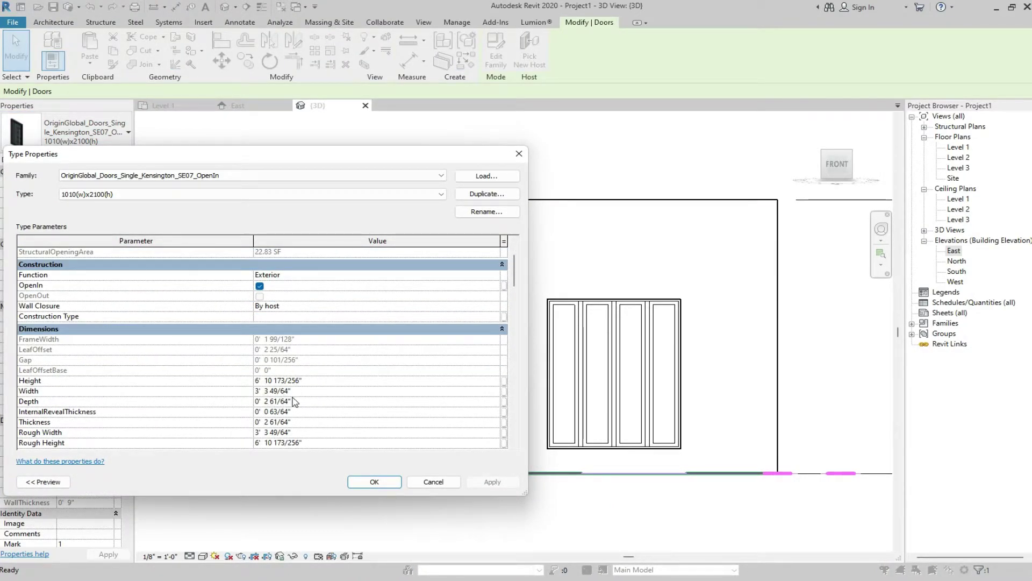
pyautogui.click(313, 390)
pyautogui.write("3' 6")
pyautogui.press('Return')
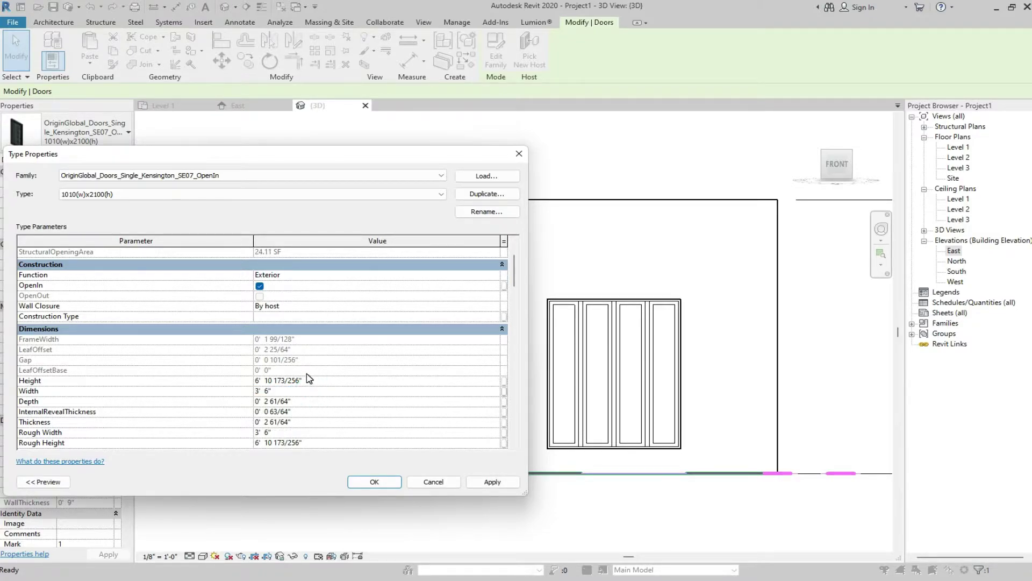
pyautogui.click(309, 379)
pyautogui.write('7')
pyautogui.click(491, 482)
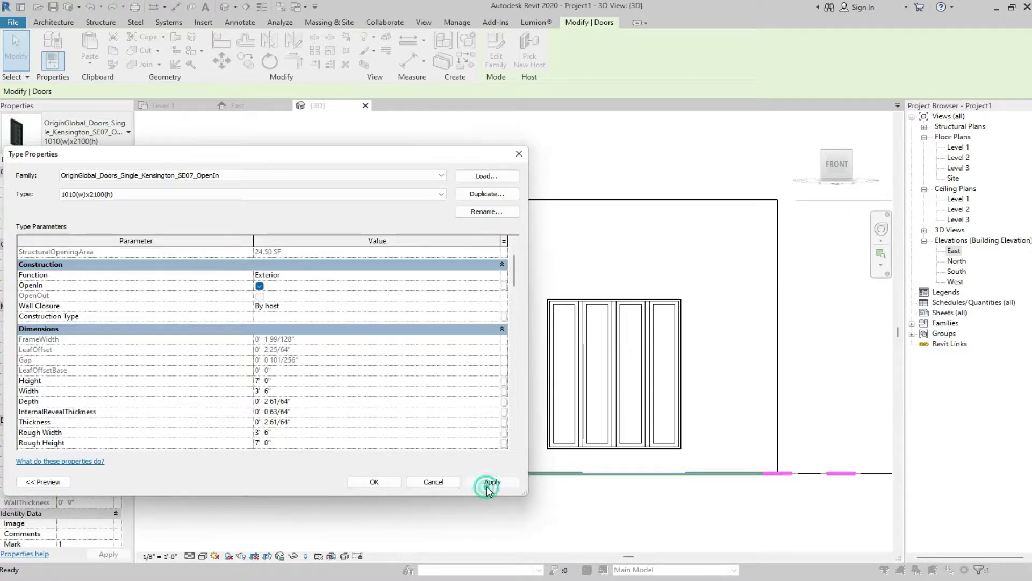
pyautogui.click(365, 481)
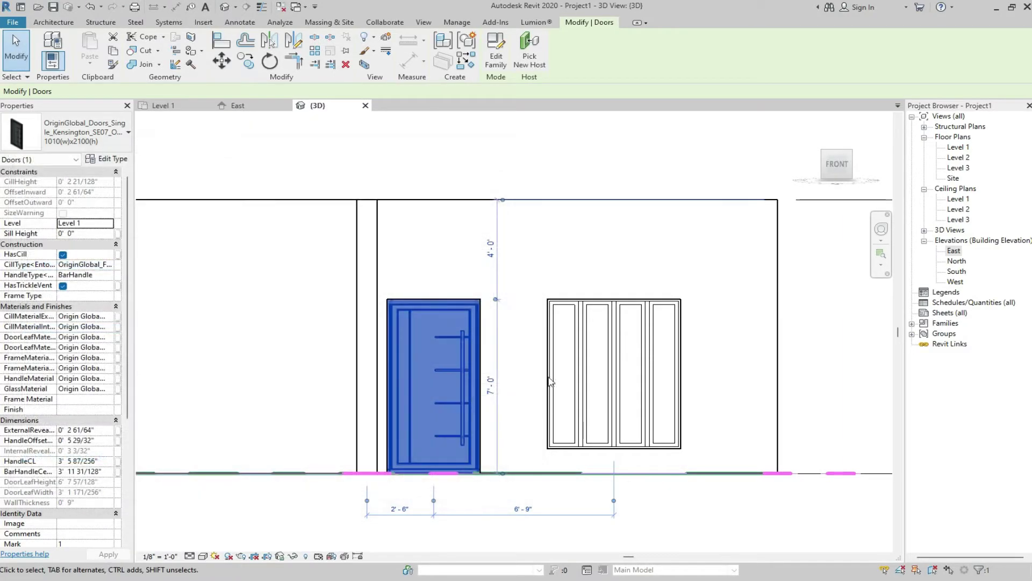
# Deselect the door and check the left window's height by selecting it briefly
pyautogui.click(525, 335)
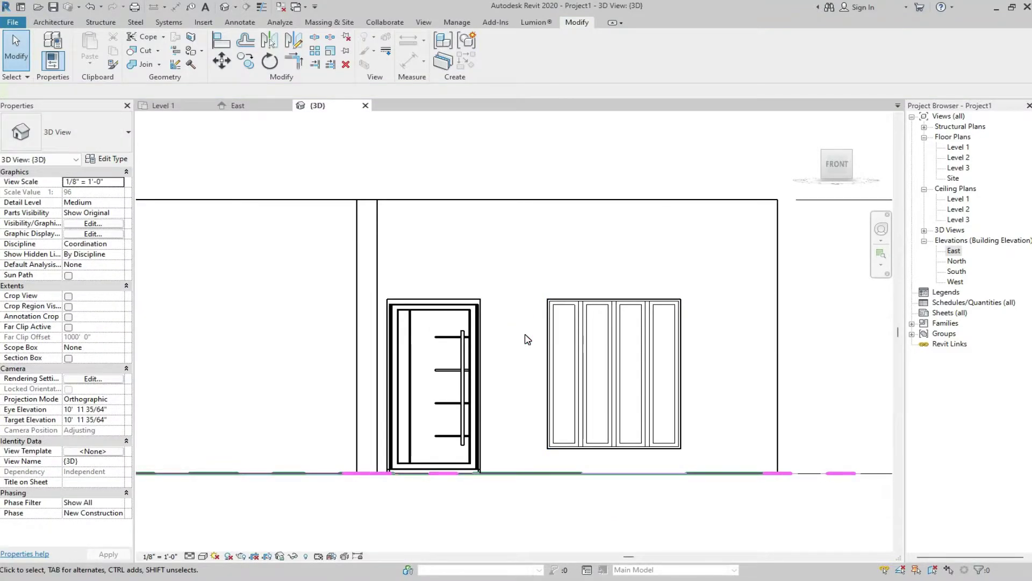
pyautogui.scroll(-3, 540, 333)
pyautogui.scroll(2, 242, 334)
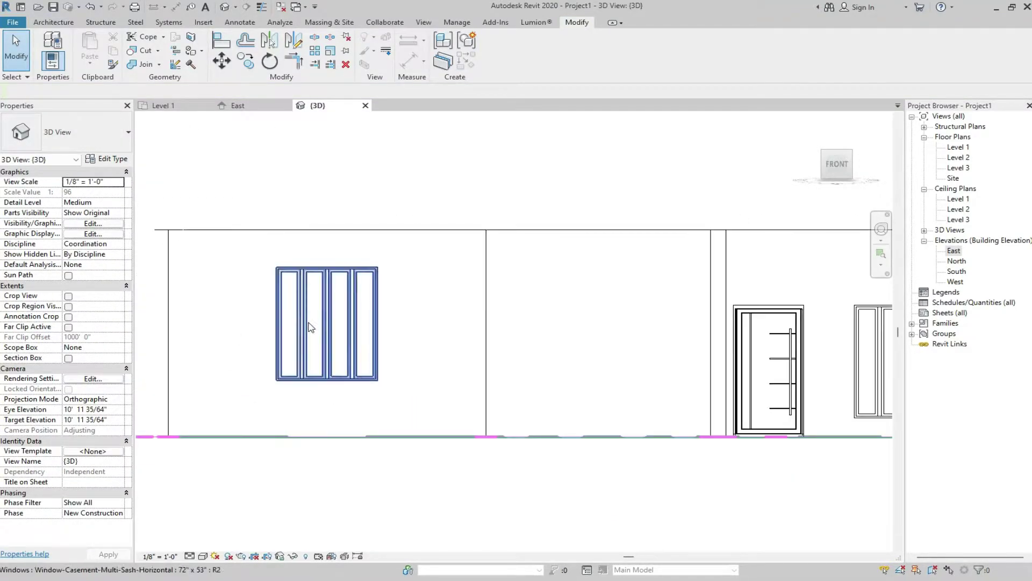
pyautogui.click(333, 314)
pyautogui.scroll(-2, 301, 340)
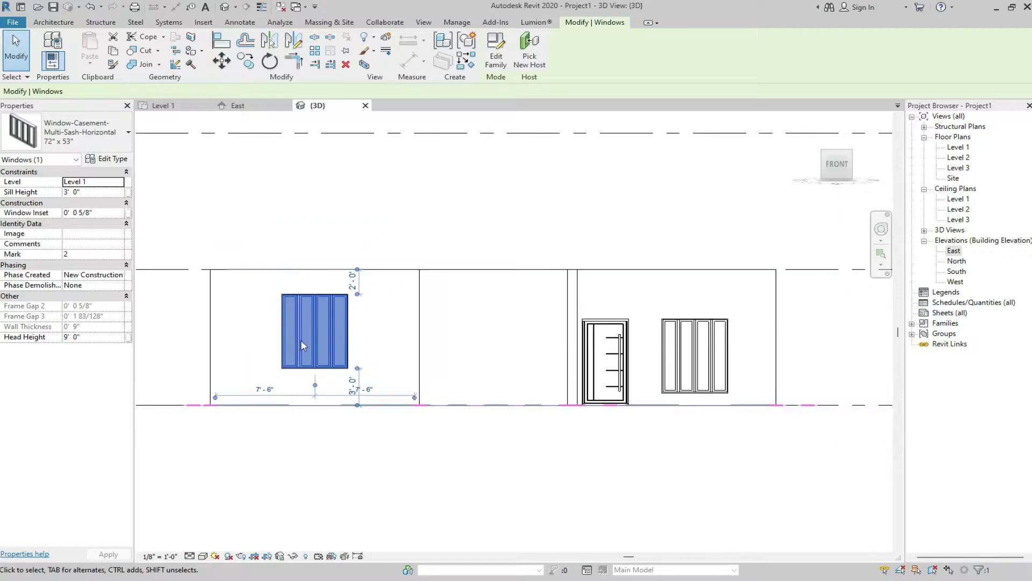
pyautogui.click(386, 255)
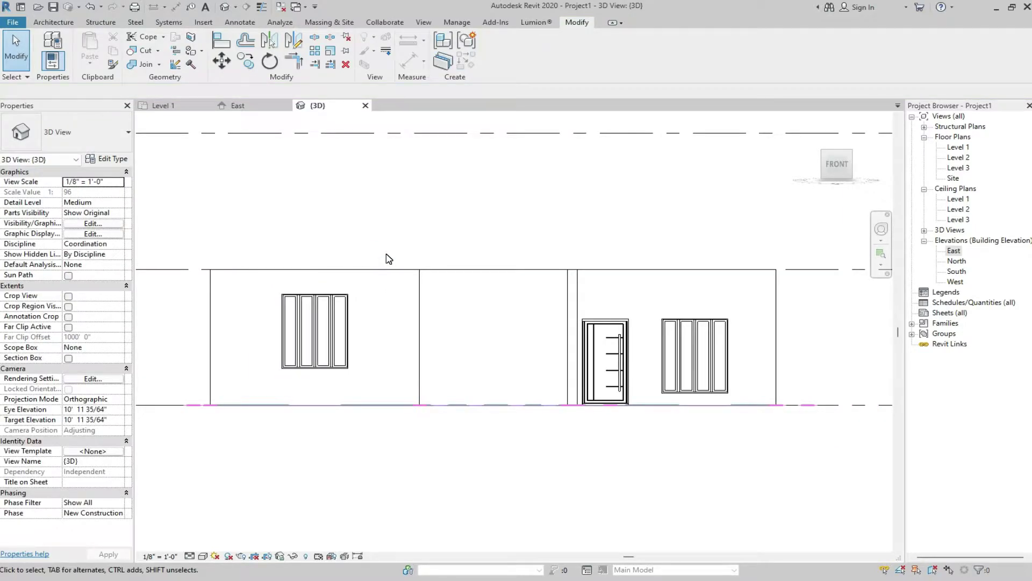
# Use Align (AL) to move the left window's top up to the right window's head
pyautogui.press('a')
pyautogui.press('l')
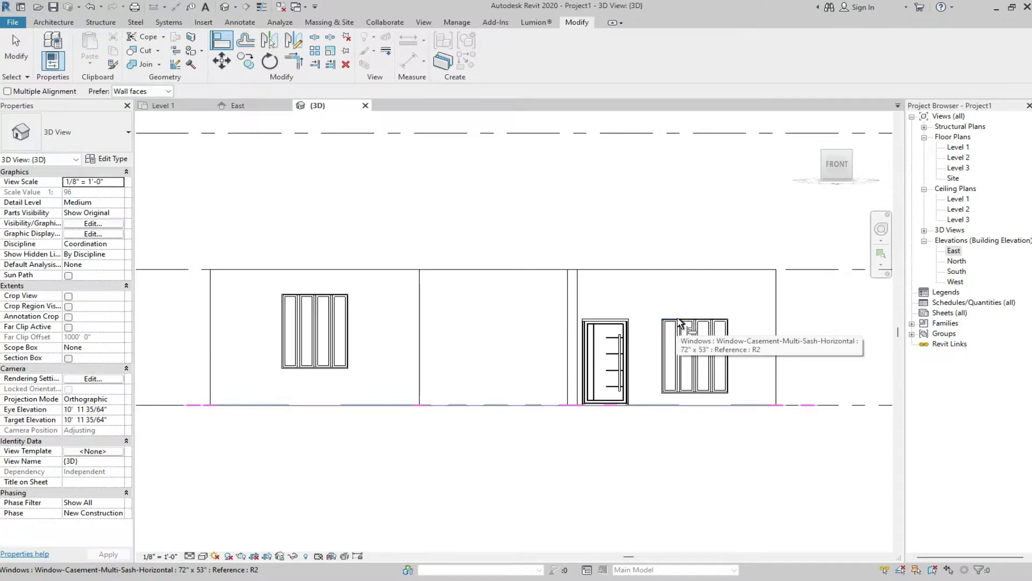
pyautogui.scroll(5, 679, 320)
pyautogui.click(657, 323)
pyautogui.scroll(-4, 657, 324)
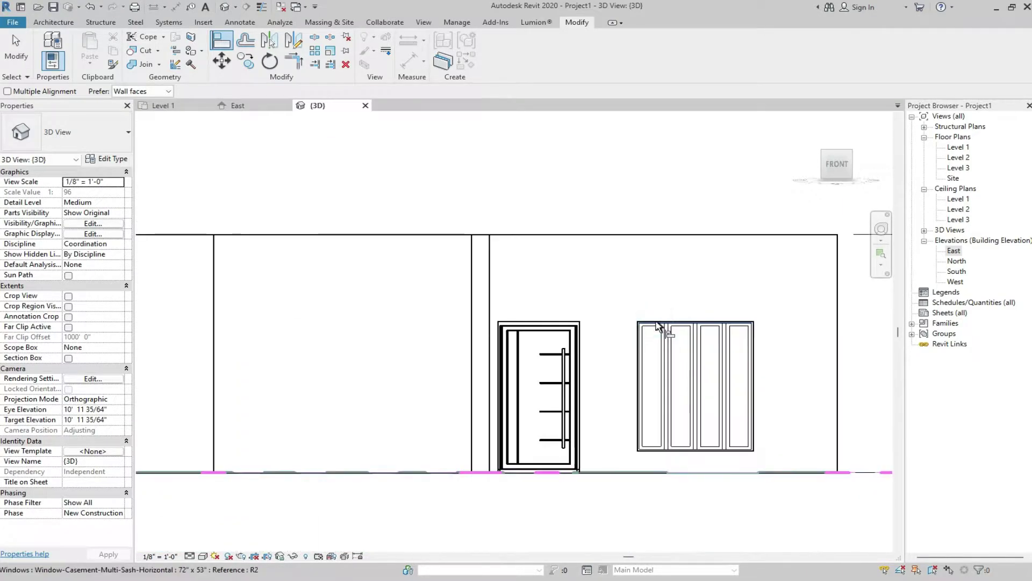
pyautogui.scroll(-2, 675, 329)
pyautogui.scroll(4, 379, 303)
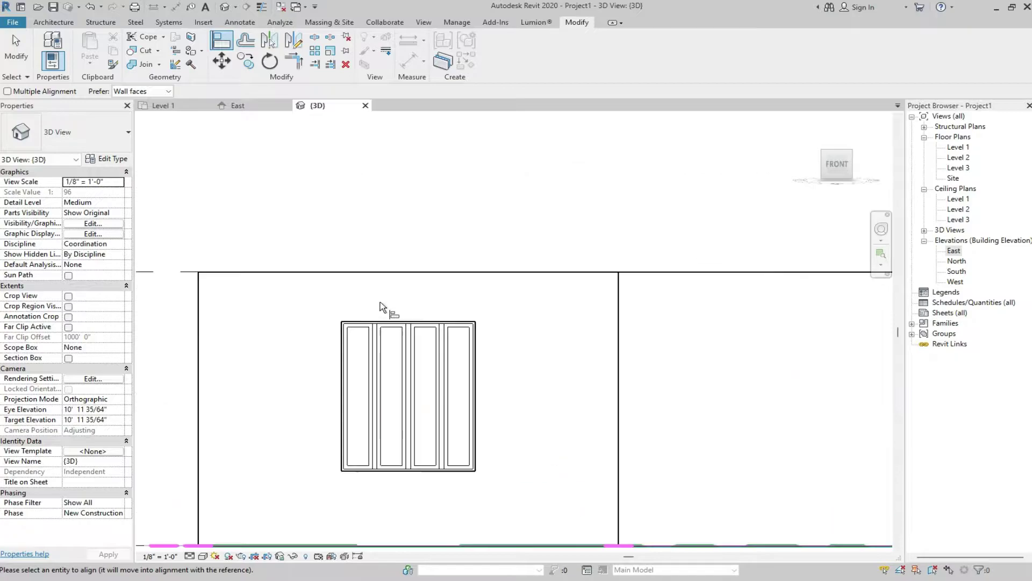
pyautogui.click(383, 321)
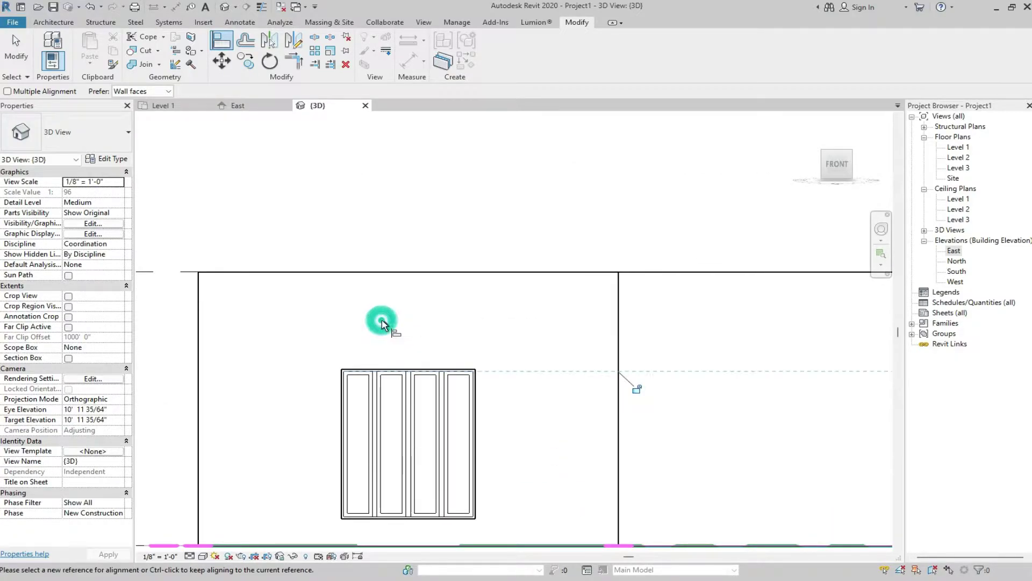
pyautogui.scroll(-4, 384, 323)
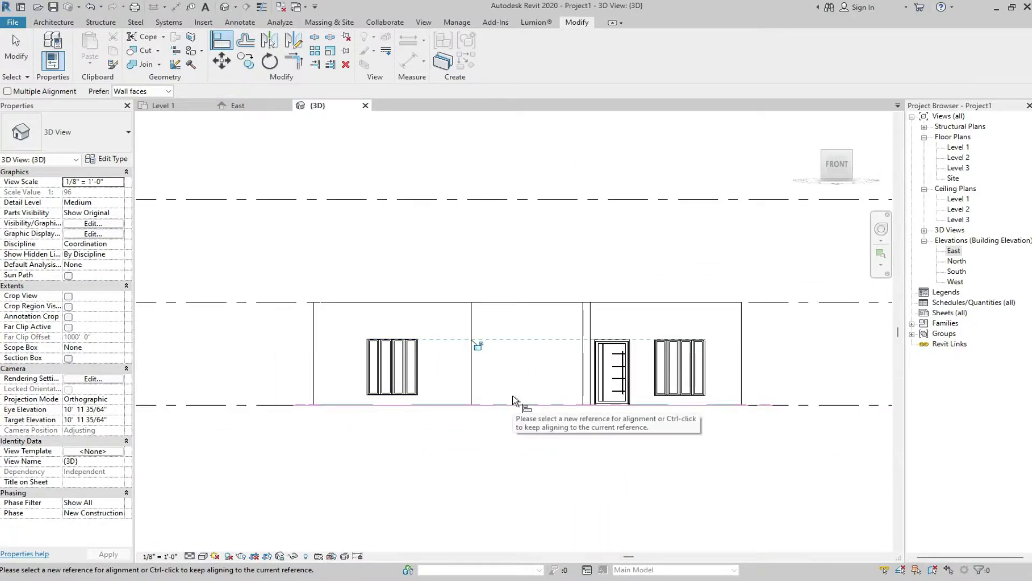
pyautogui.press('Escape')
pyautogui.press('Escape')
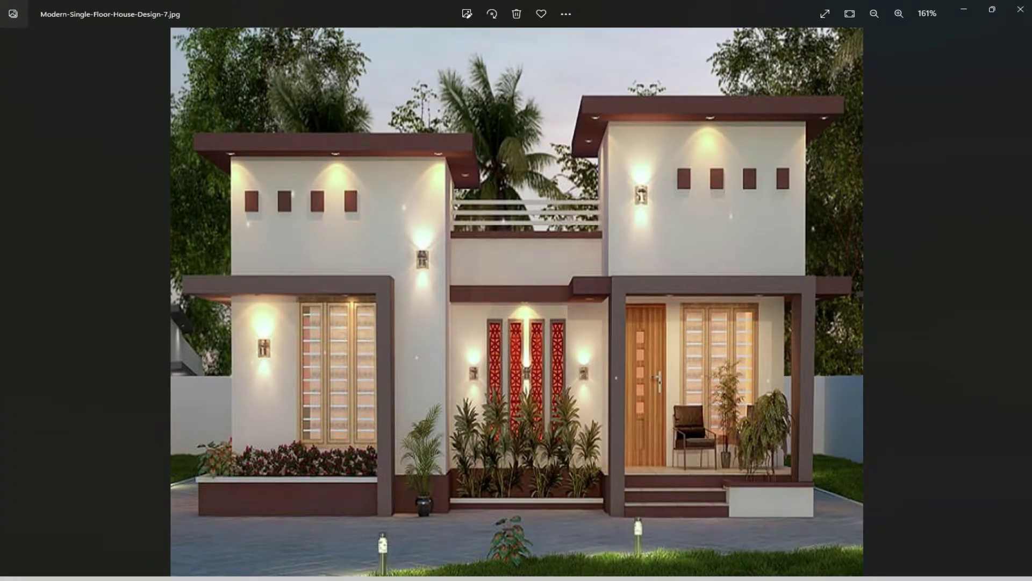
# Compare with the reference house photo, then start placing windows on the Level 1 plan
pyautogui.click(753, 549)
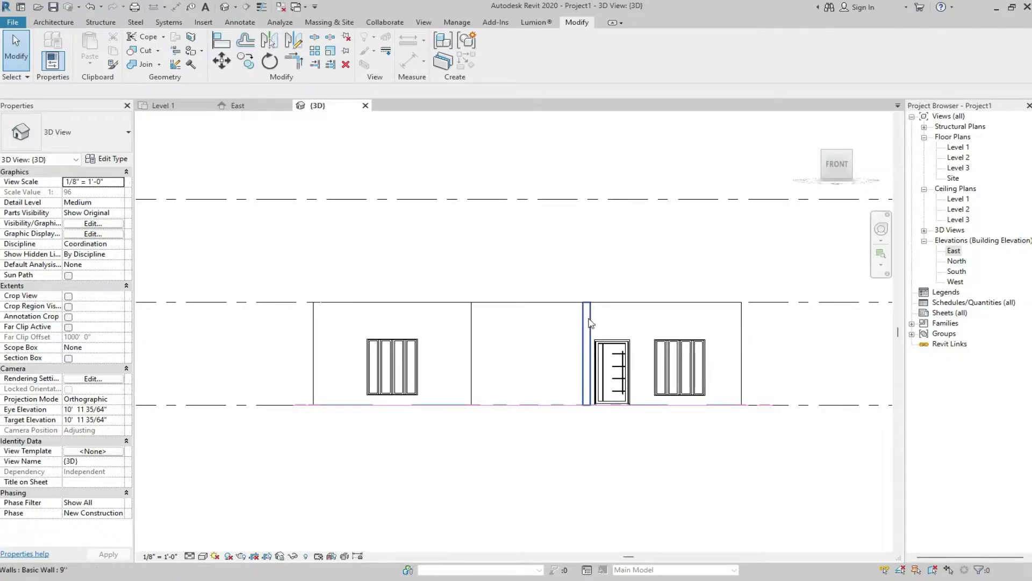
pyautogui.click(173, 107)
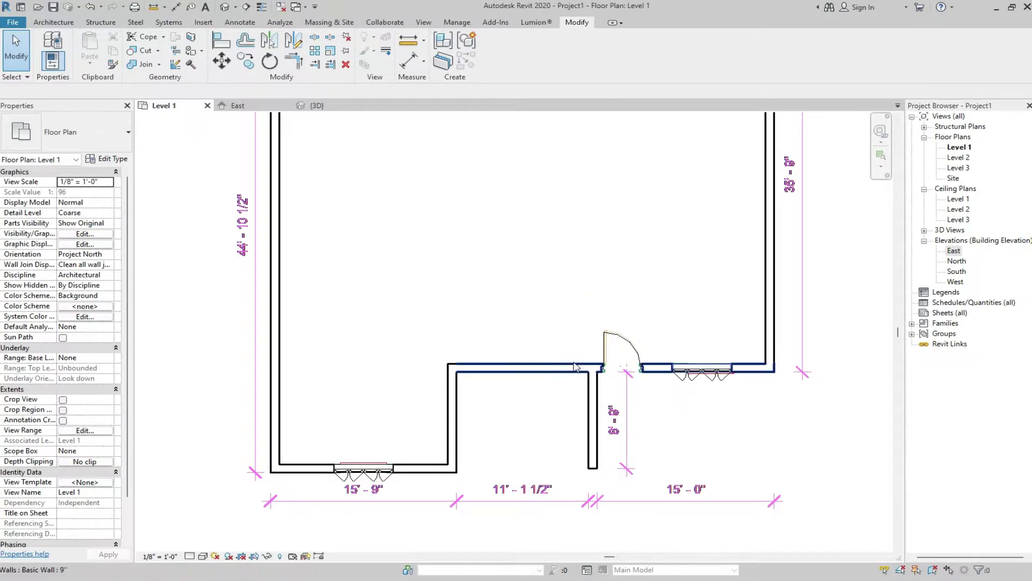
pyautogui.scroll(2, 645, 377)
pyautogui.scroll(2, 490, 370)
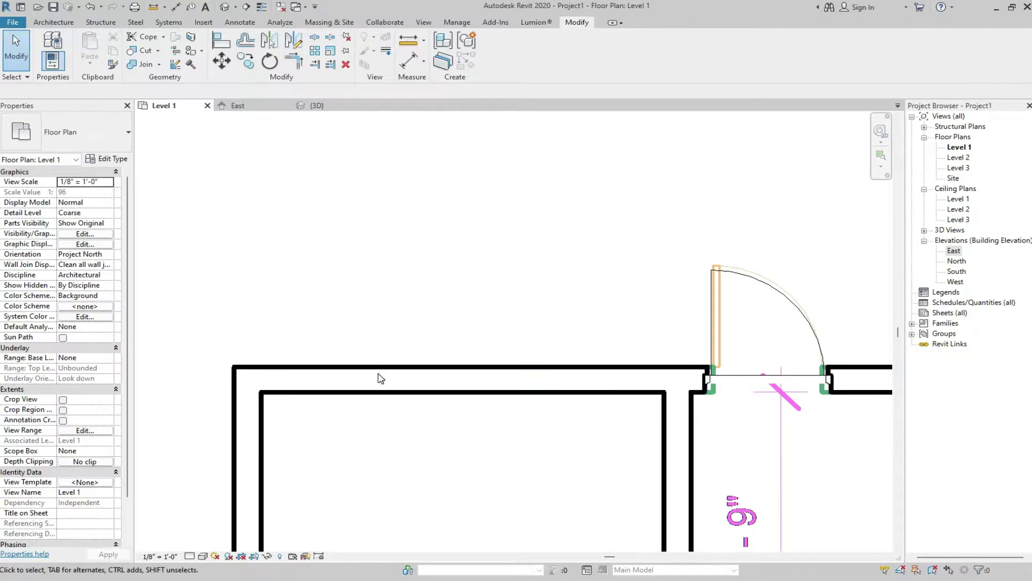
pyautogui.click(747, 571)
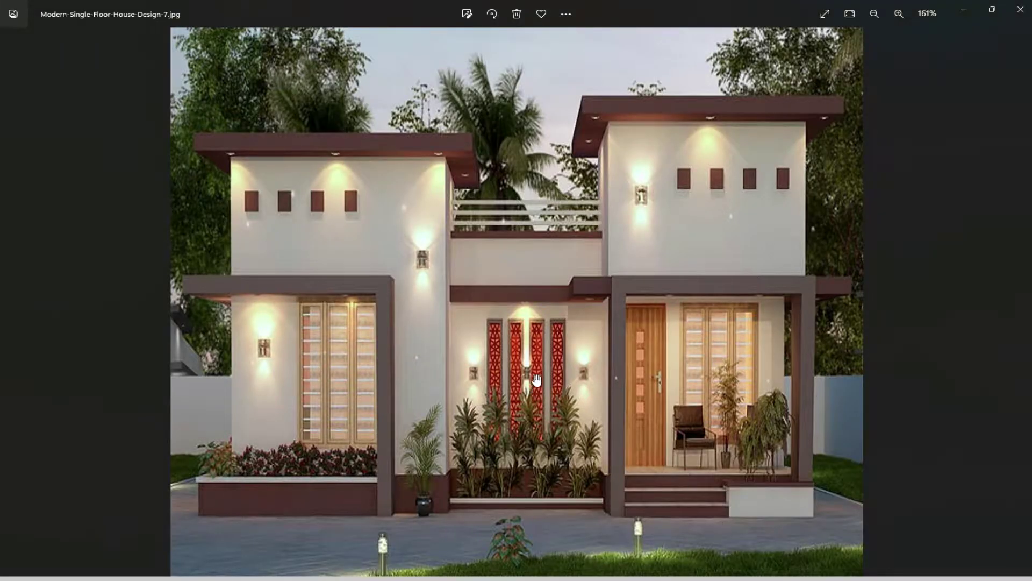
pyautogui.click(758, 577)
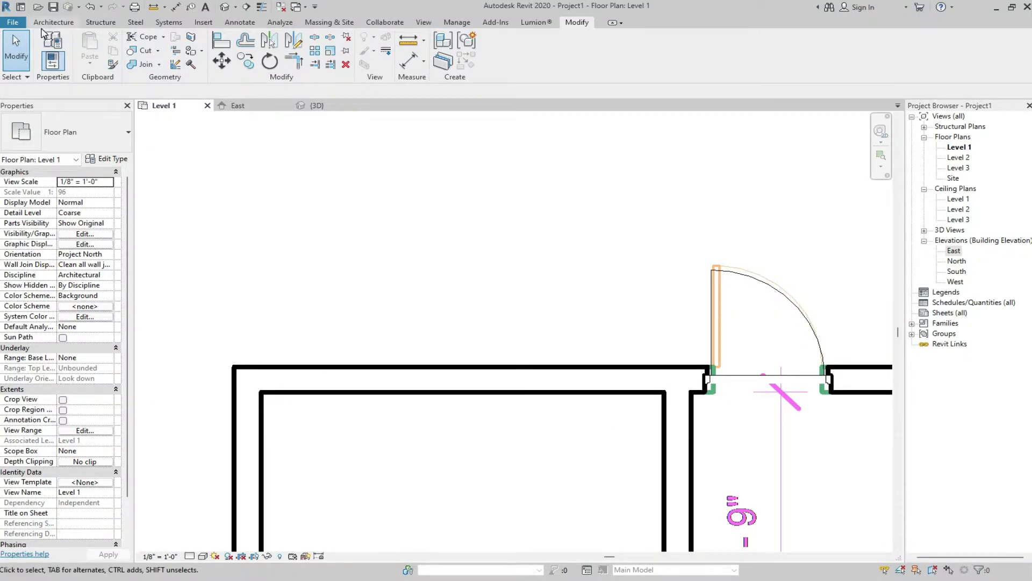
pyautogui.click(53, 22)
pyautogui.click(99, 48)
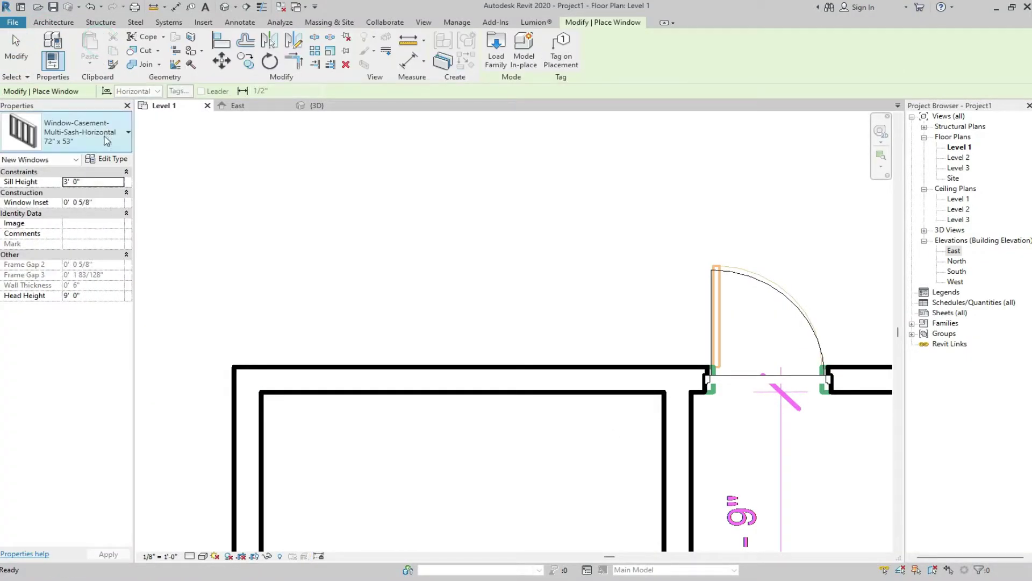
# Place four Fixed 16" x 24" windows along the front wall left of the door
pyautogui.click(107, 140)
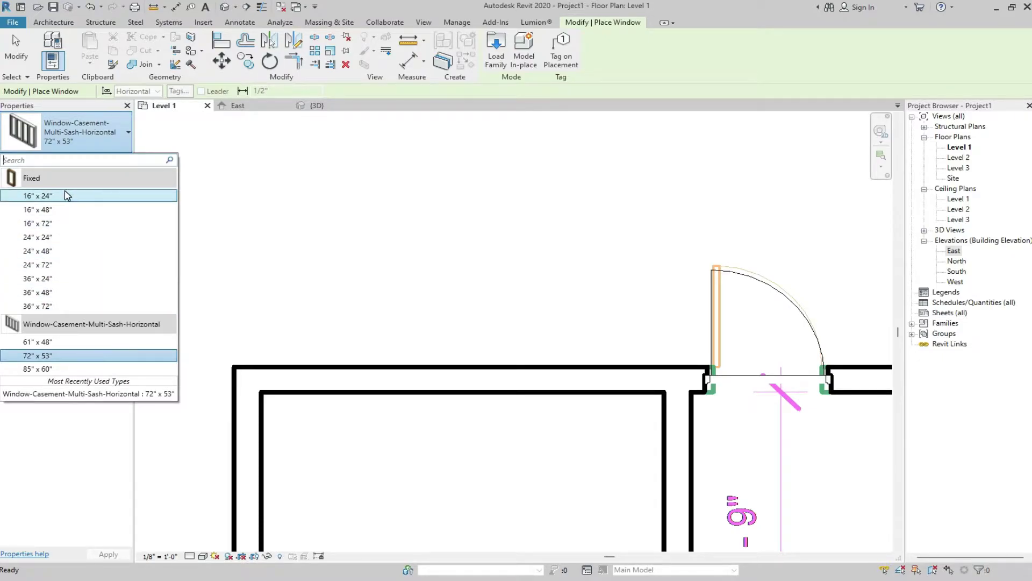
pyautogui.click(65, 196)
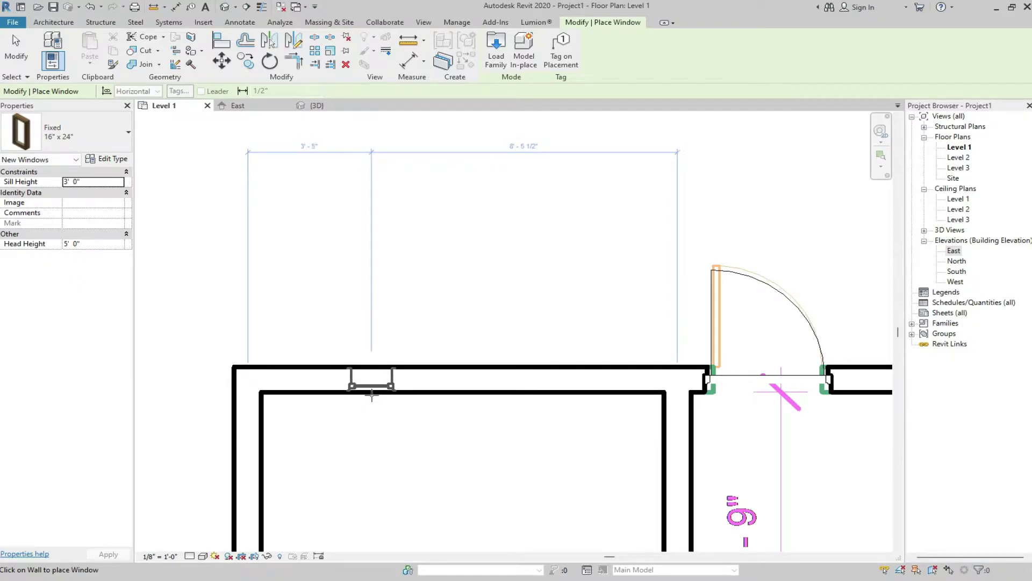
pyautogui.click(371, 392)
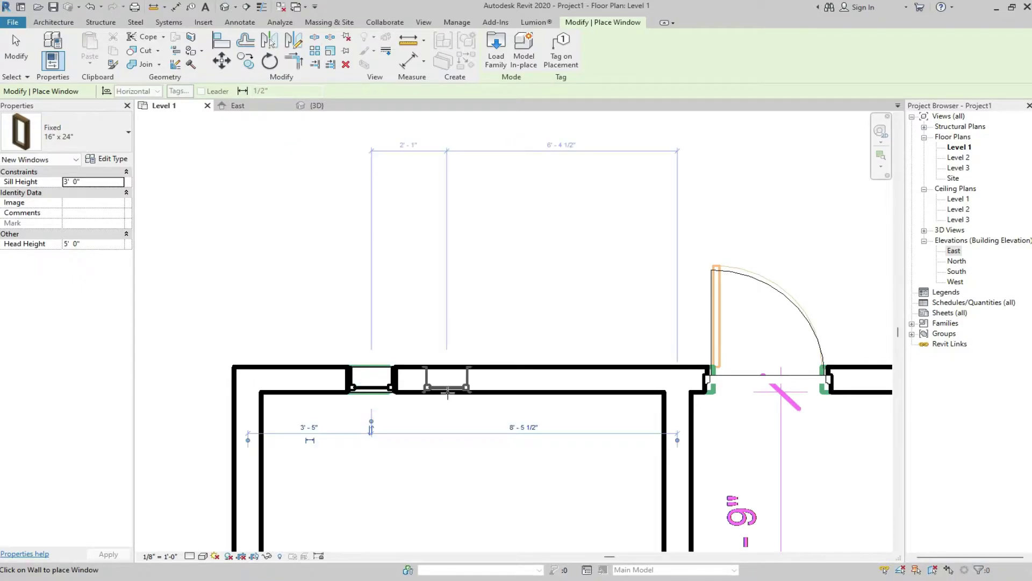
pyautogui.click(467, 394)
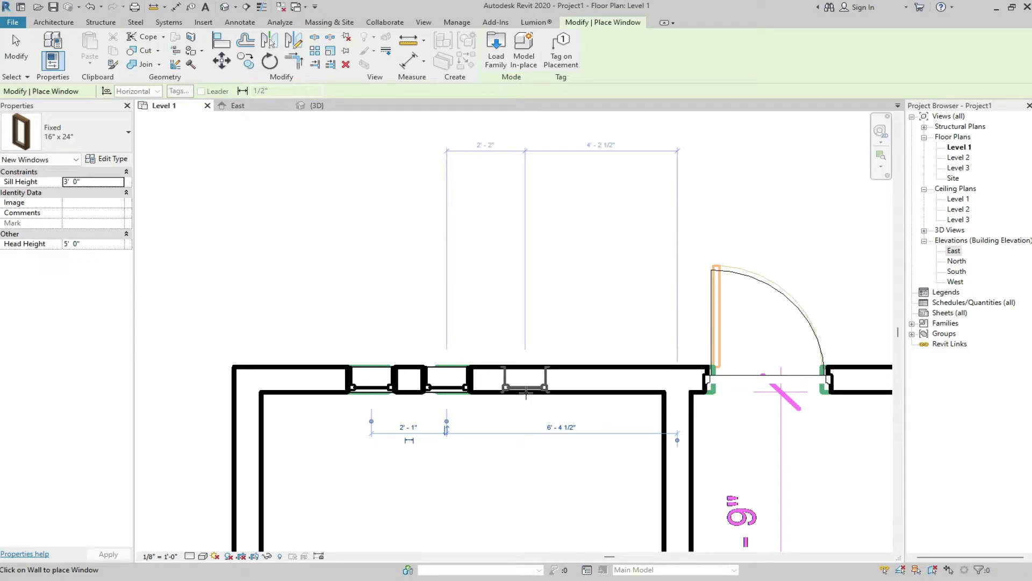
pyautogui.click(526, 393)
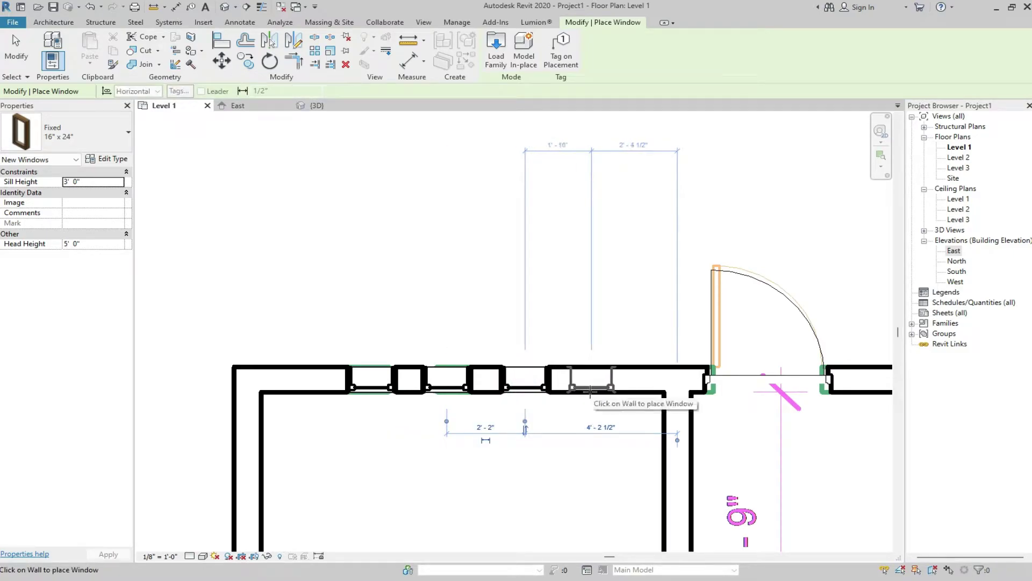
pyautogui.click(592, 389)
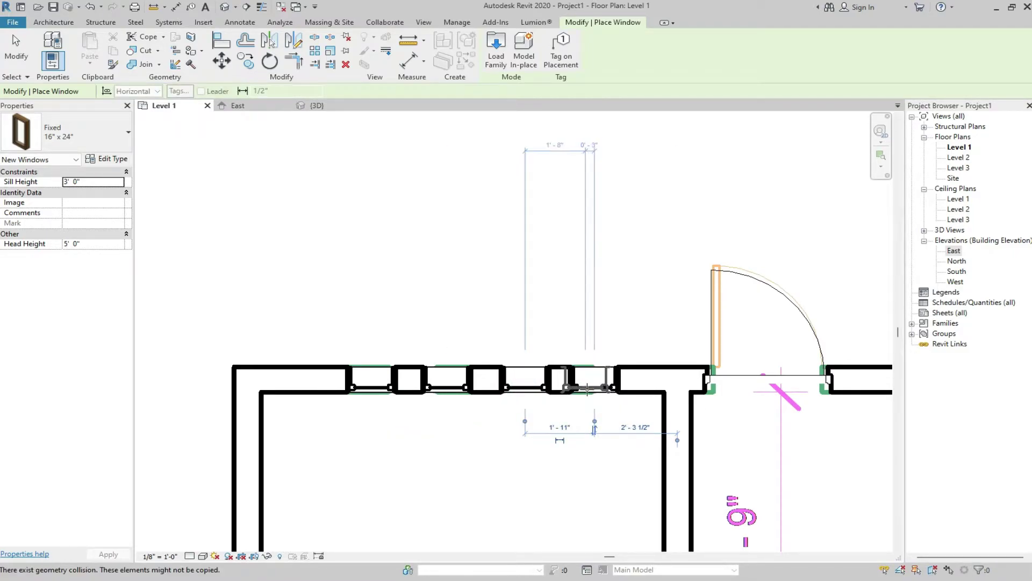
pyautogui.press('Escape')
pyautogui.press('Escape')
pyautogui.click(592, 382)
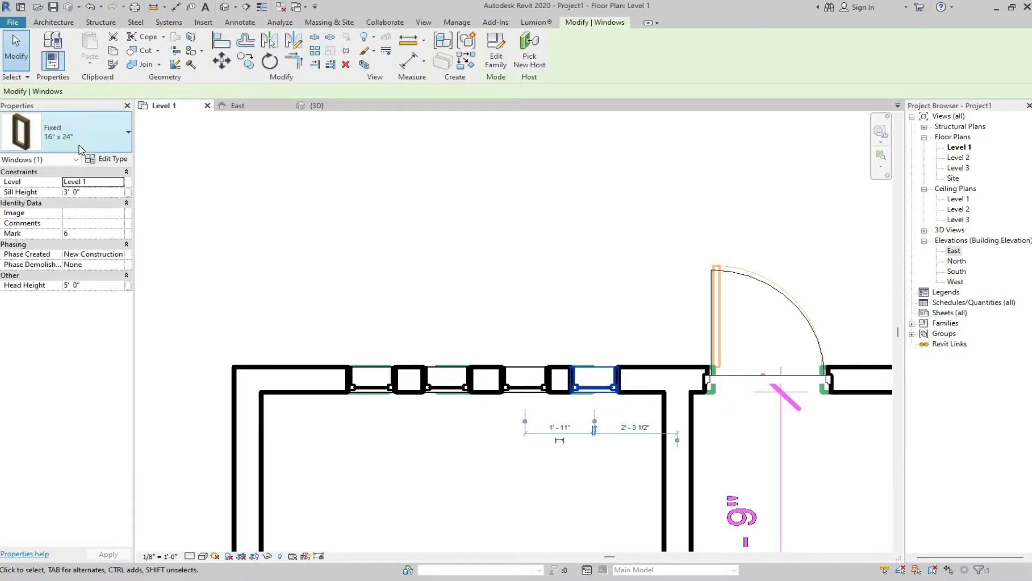
# Set the Fixed 16" x 24" type Height to 6' 0" and Window Inset to 1'
pyautogui.click(106, 159)
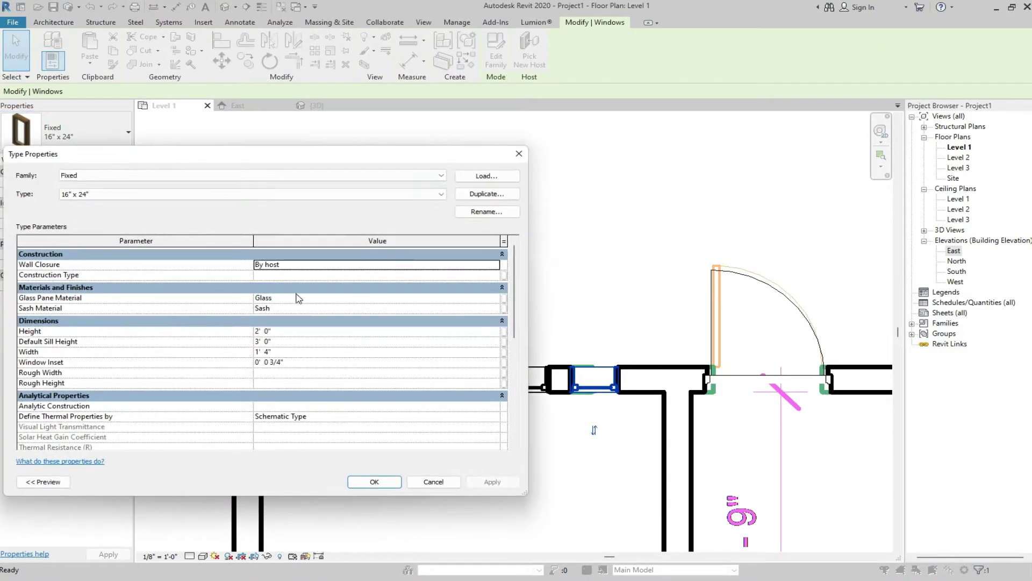
pyautogui.click(277, 331)
pyautogui.write("6'")
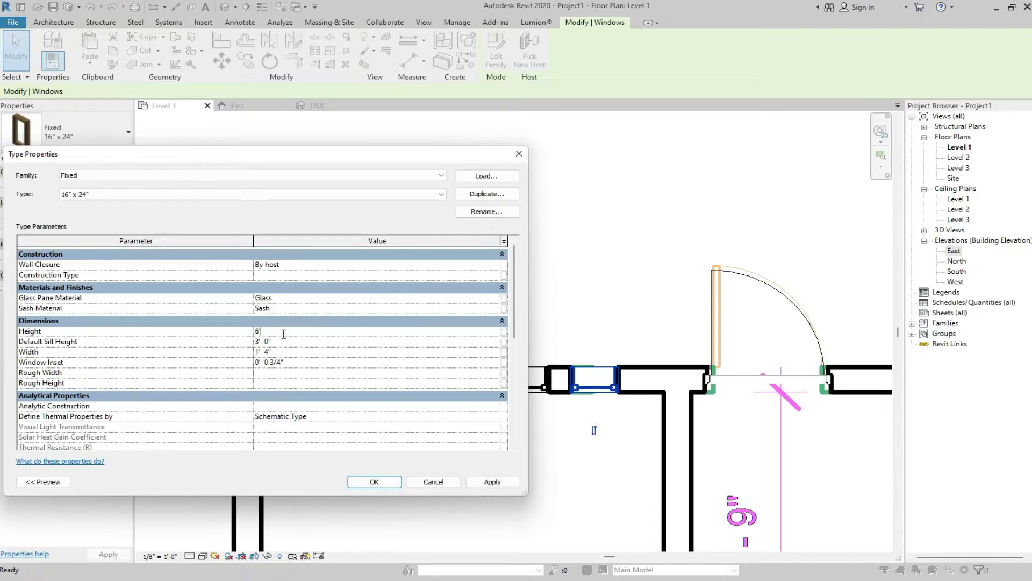
pyautogui.click(287, 364)
pyautogui.write('1')
pyautogui.click(492, 481)
pyautogui.click(375, 482)
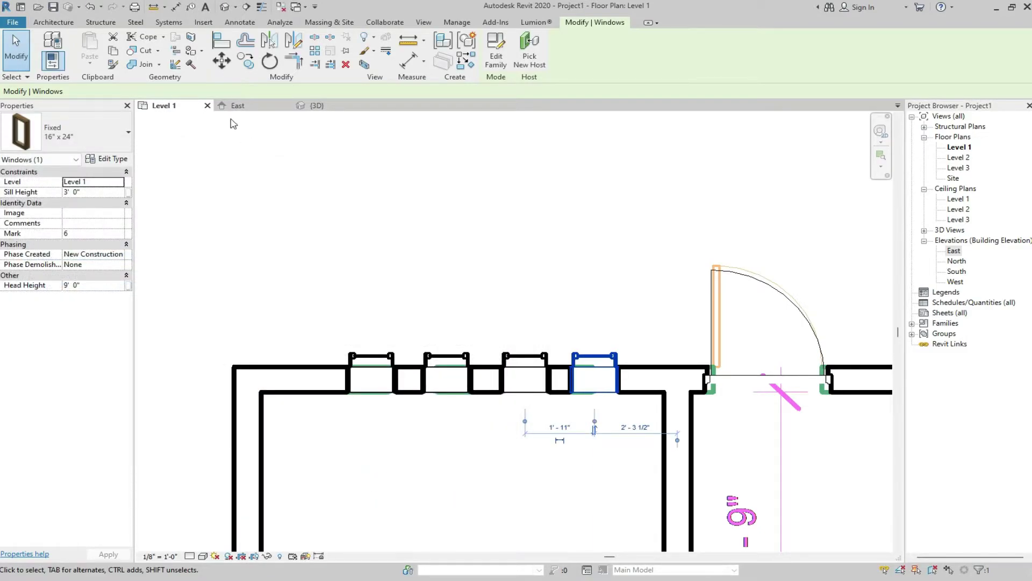
# In the 3D view, select the four front windows and drag them down and back up
pyautogui.click(304, 106)
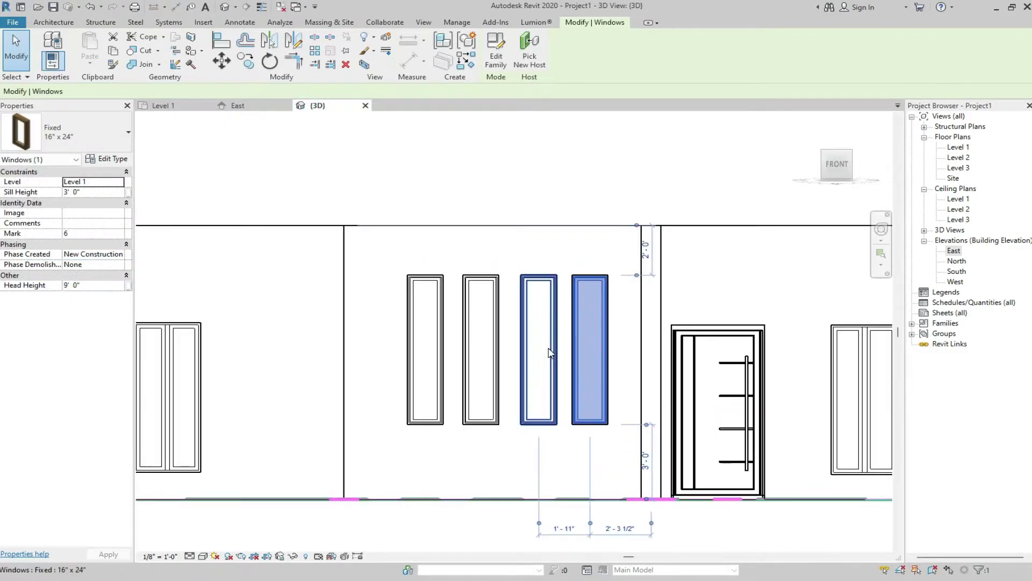
pyautogui.scroll(2, 595, 454)
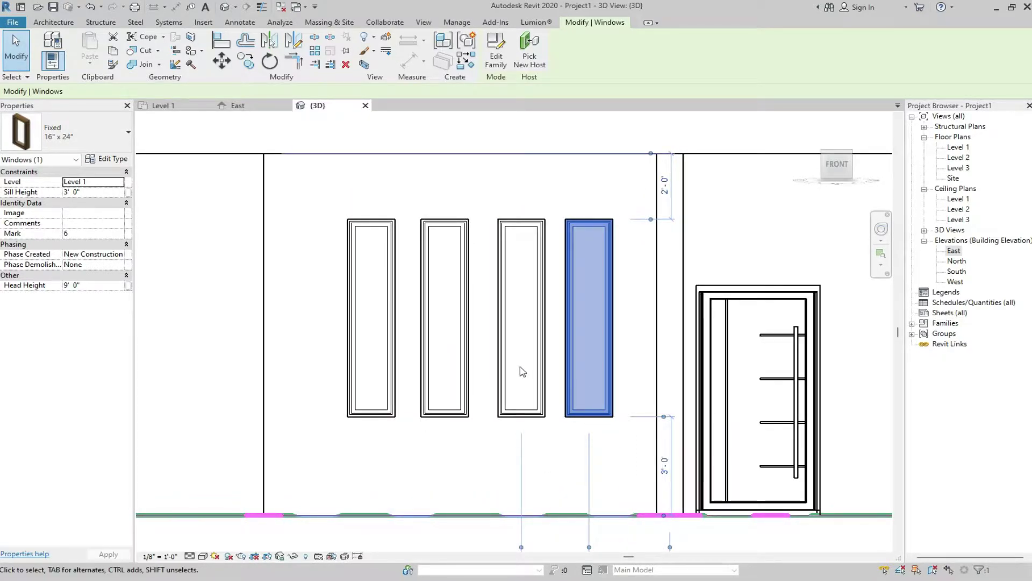
pyautogui.keyDown('ctrl'); pyautogui.click(461, 352); pyautogui.keyUp('ctrl')
pyautogui.keyDown('ctrl'); pyautogui.click(396, 350); pyautogui.keyUp('ctrl')
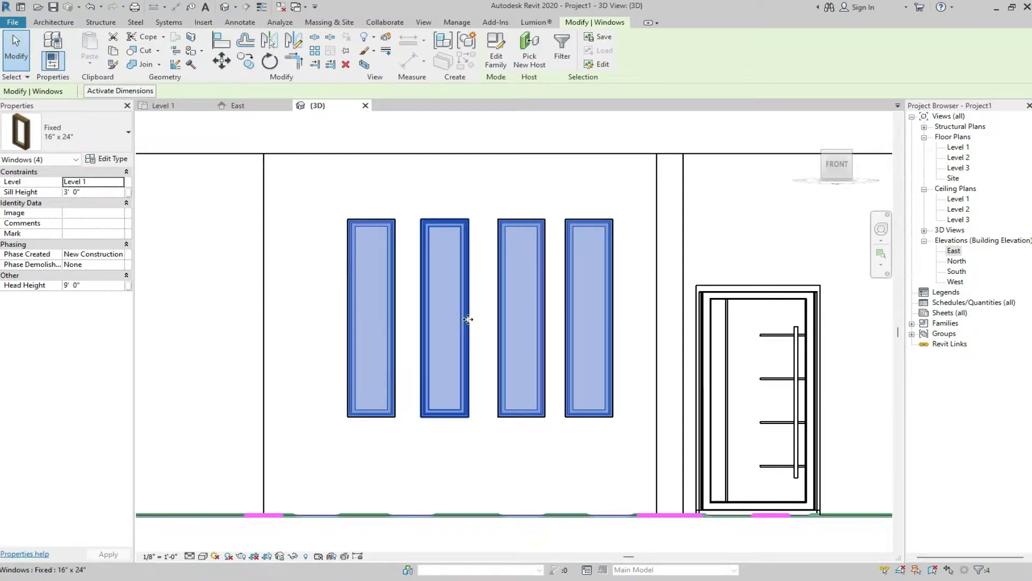
pyautogui.moveTo(461, 327); pyautogui.dragTo(466, 399)
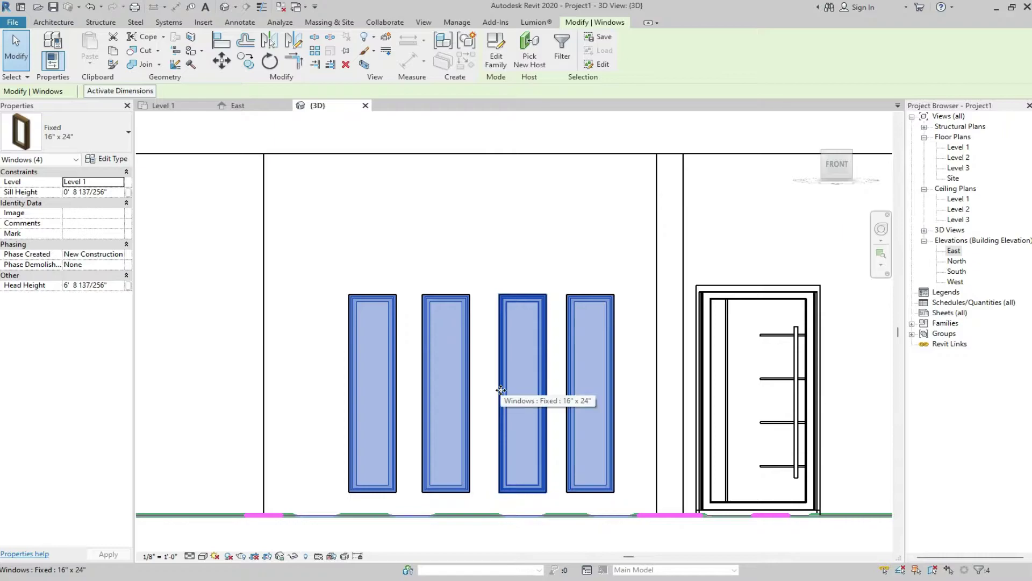
pyautogui.moveTo(501, 389); pyautogui.dragTo(498, 338)
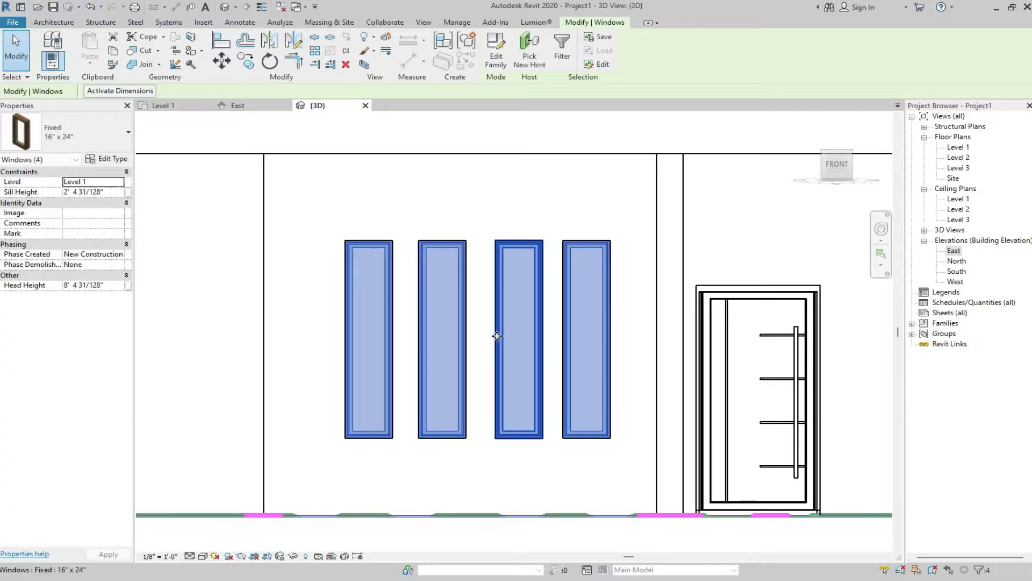
# Change the window type height to 7' 0" and lower the four windows slightly
pyautogui.click(105, 159)
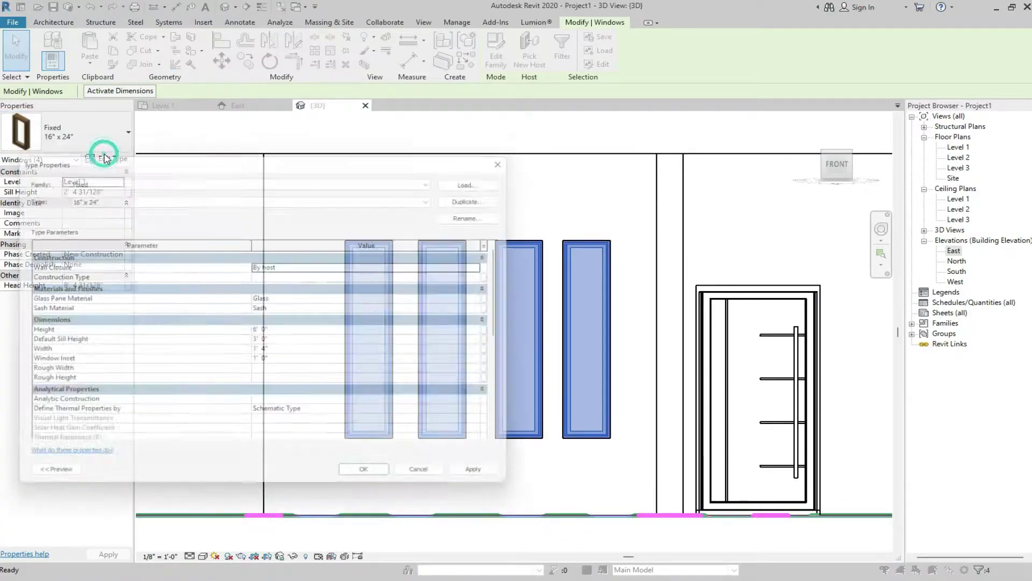
pyautogui.click(301, 331)
pyautogui.write("7'")
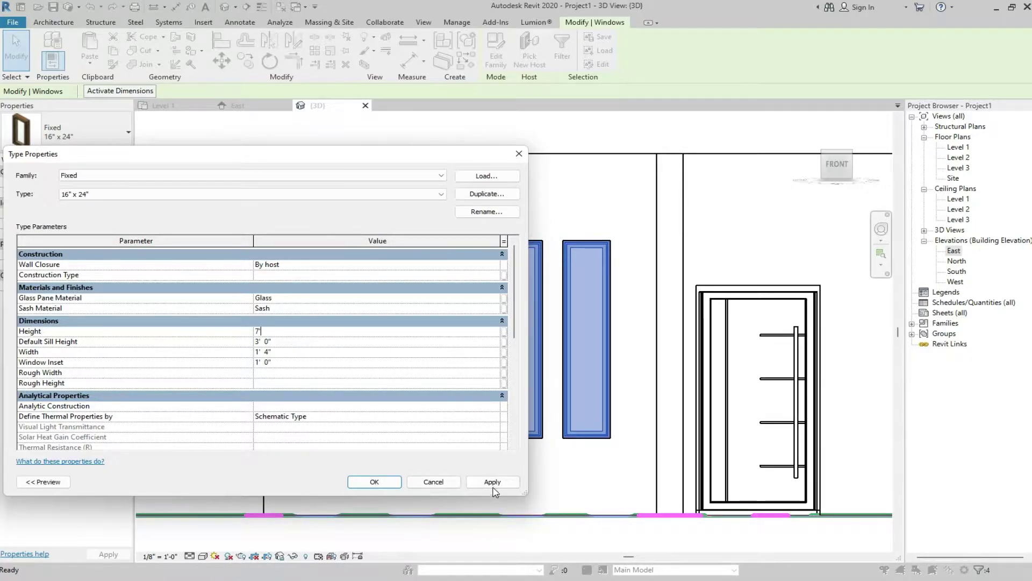
pyautogui.click(493, 482)
pyautogui.click(375, 481)
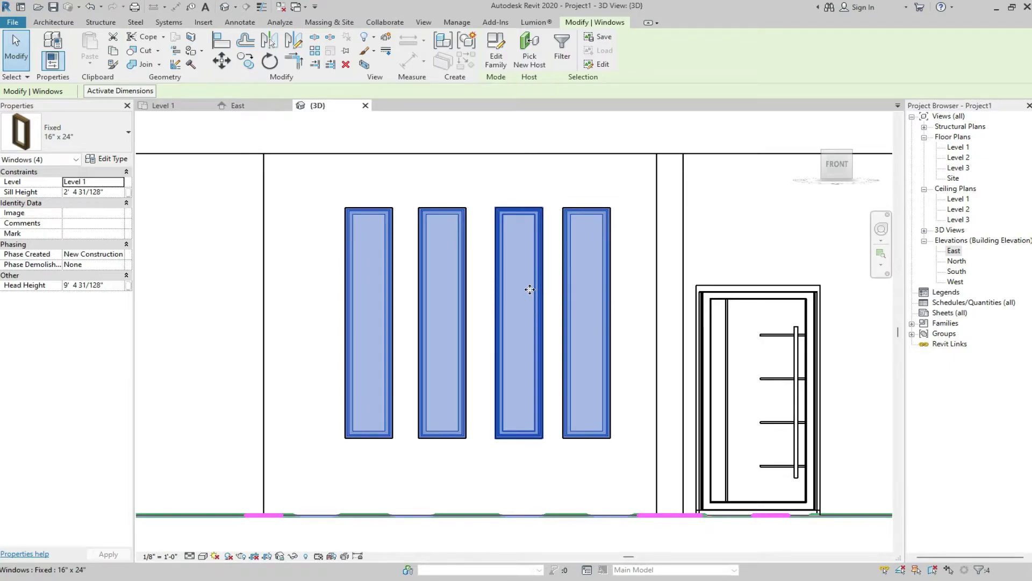
pyautogui.moveTo(529, 289); pyautogui.dragTo(530, 308)
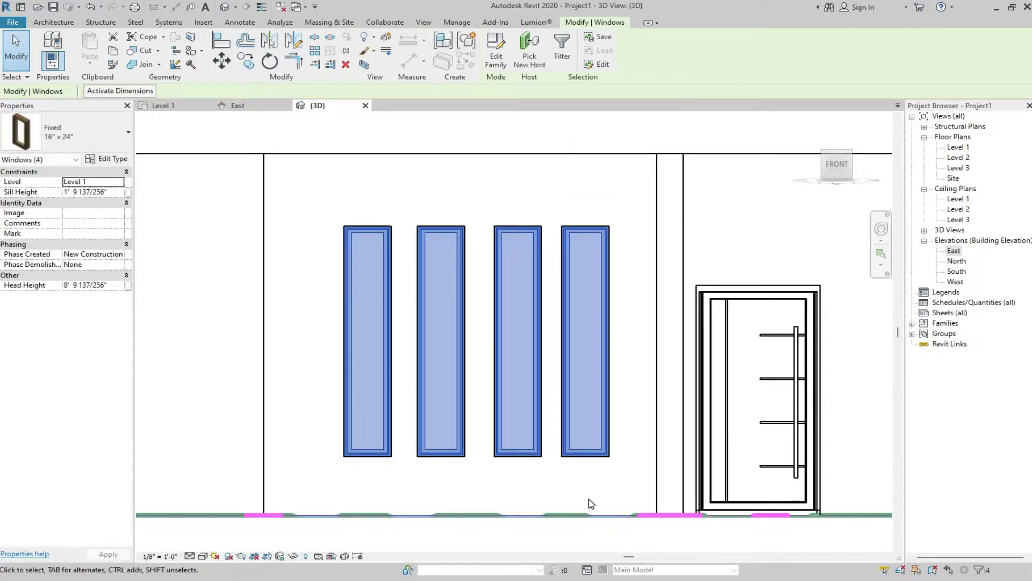
pyautogui.click(591, 504)
pyautogui.scroll(-2, 595, 420)
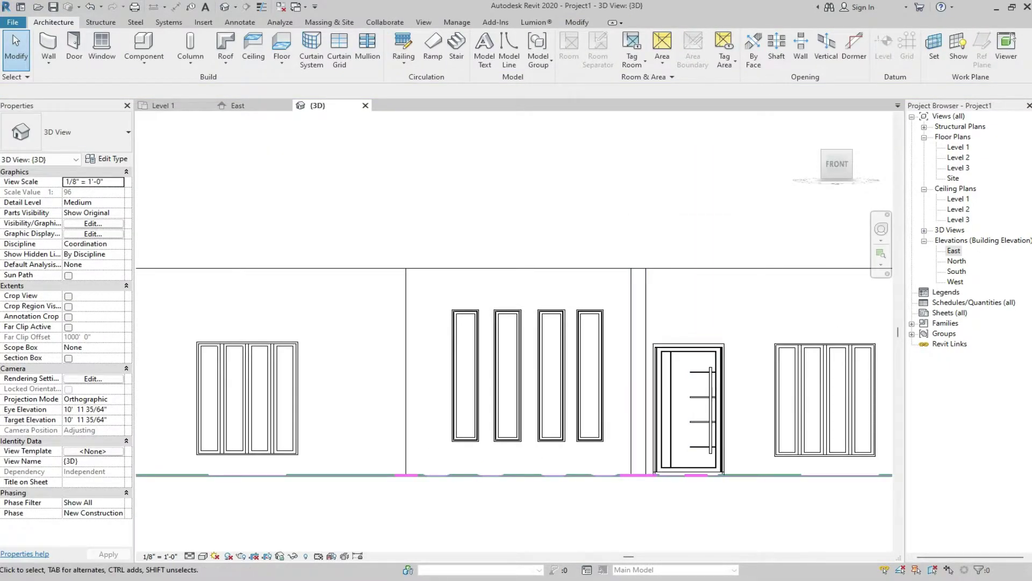
# Give the 3D view Realistic shading and the home view, then go to the Level 2 plan
pyautogui.click(202, 555)
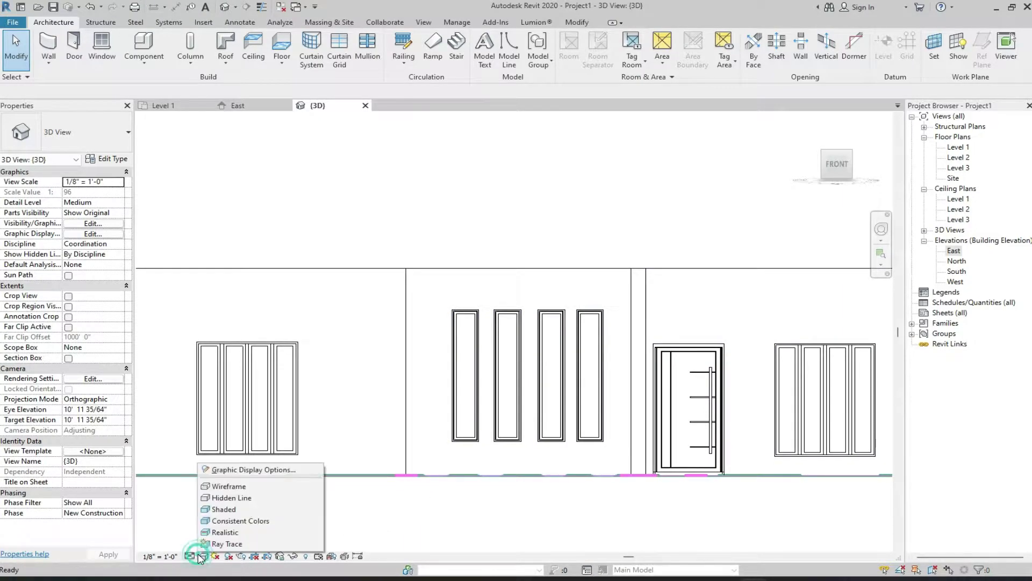
pyautogui.click(207, 531)
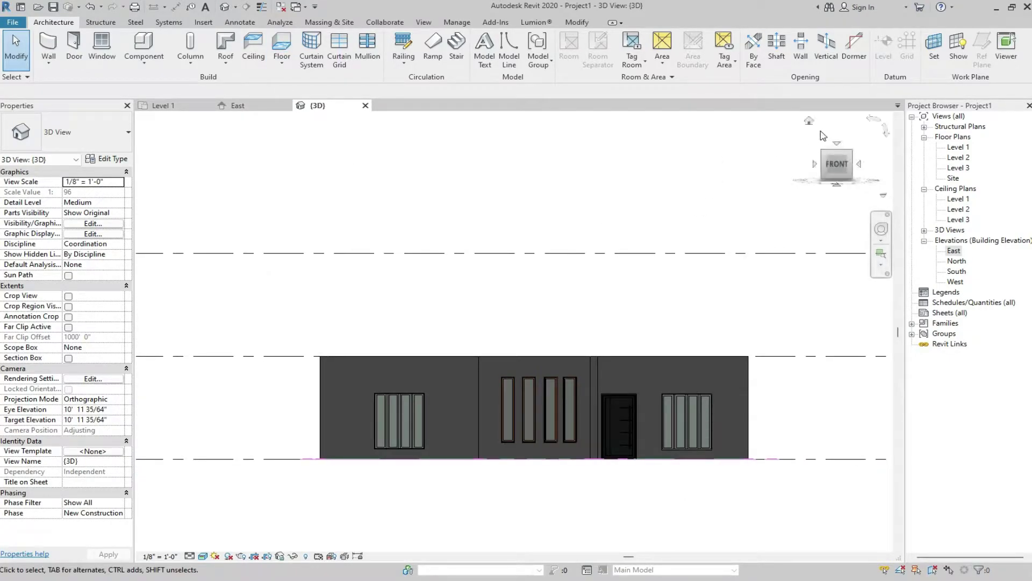
pyautogui.click(808, 121)
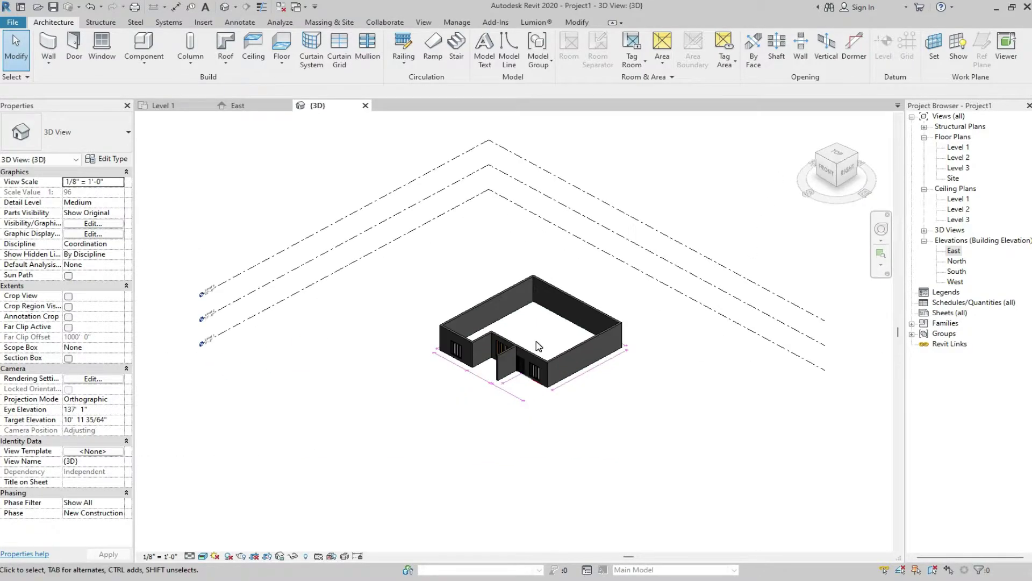
pyautogui.scroll(5, 525, 299)
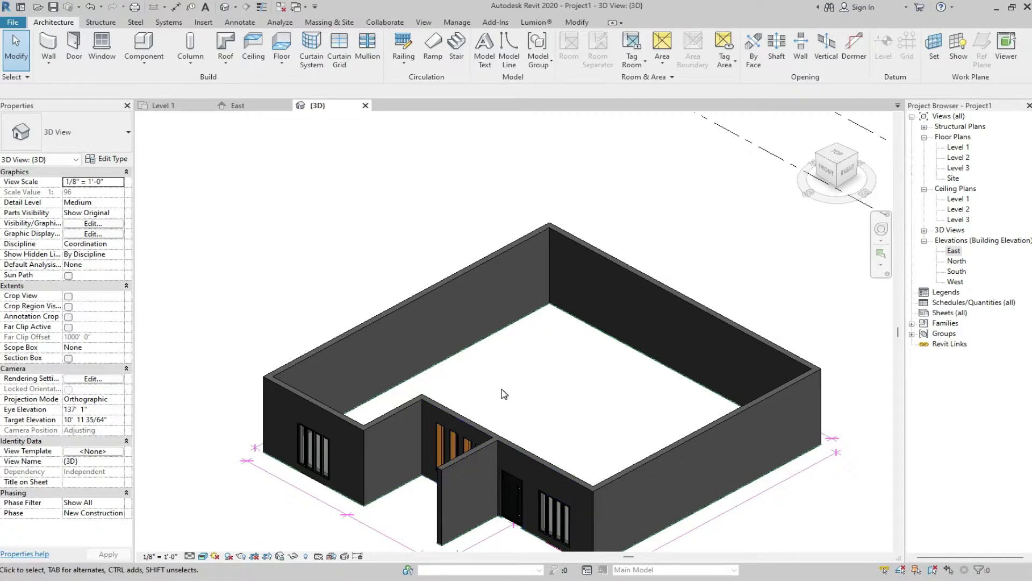
pyautogui.scroll(-1, 504, 394)
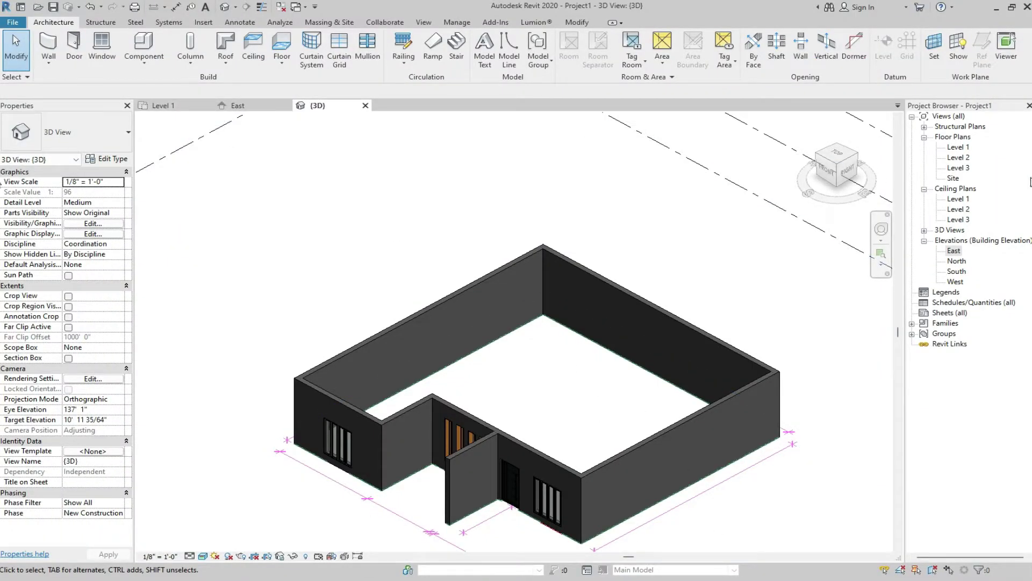
pyautogui.doubleClick(958, 157)
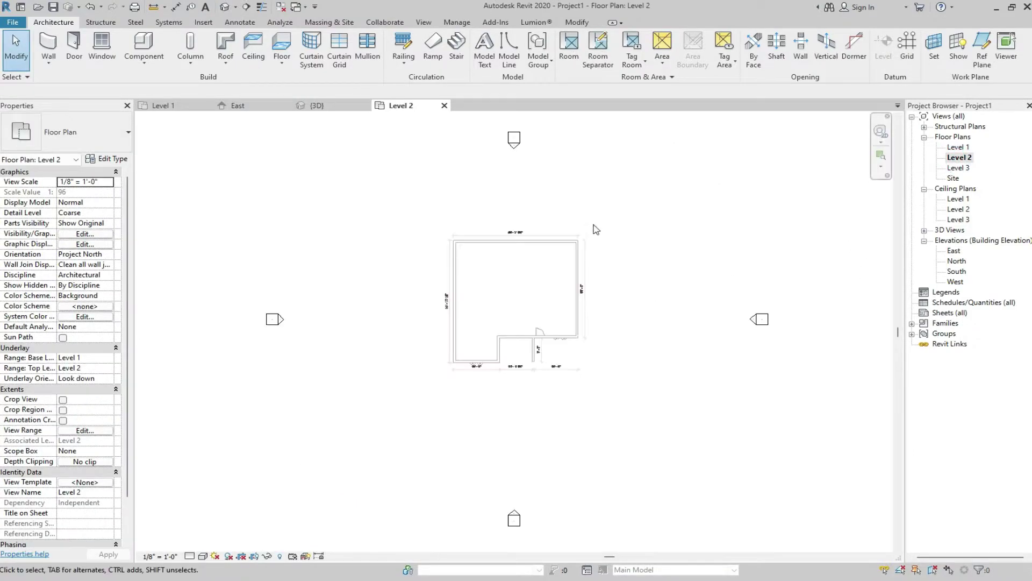
# Keep Level 1 as underlay and start a floor, trying then cancelling a rectangle boundary
pyautogui.scroll(1, 577, 252)
pyautogui.scroll(3, 484, 258)
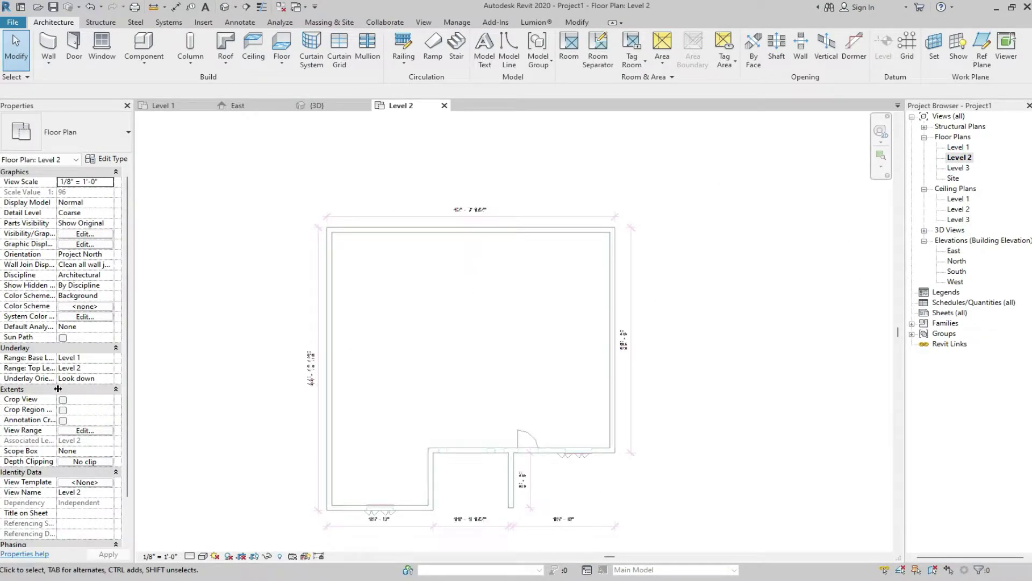
pyautogui.click(102, 359)
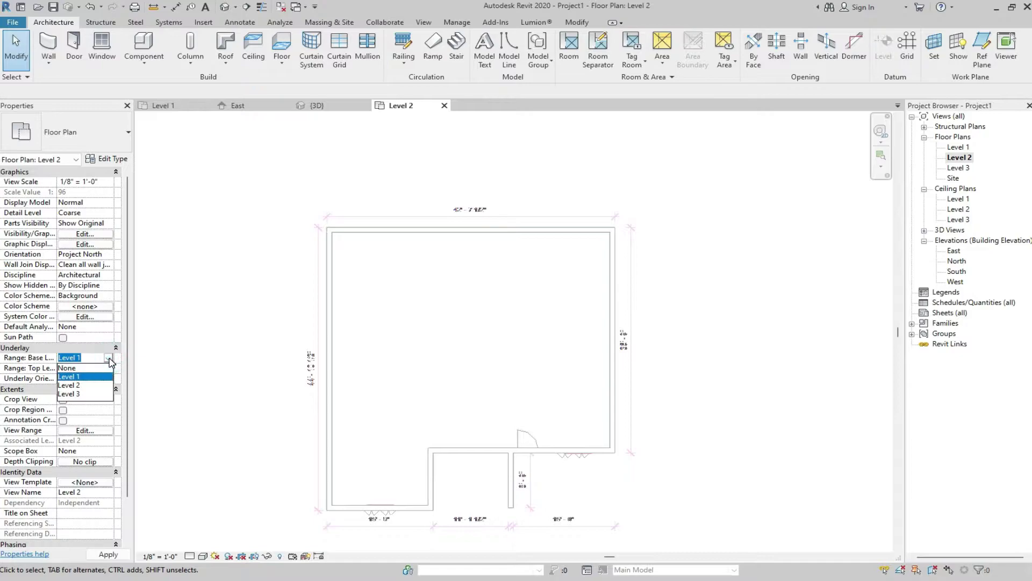
pyautogui.click(109, 358)
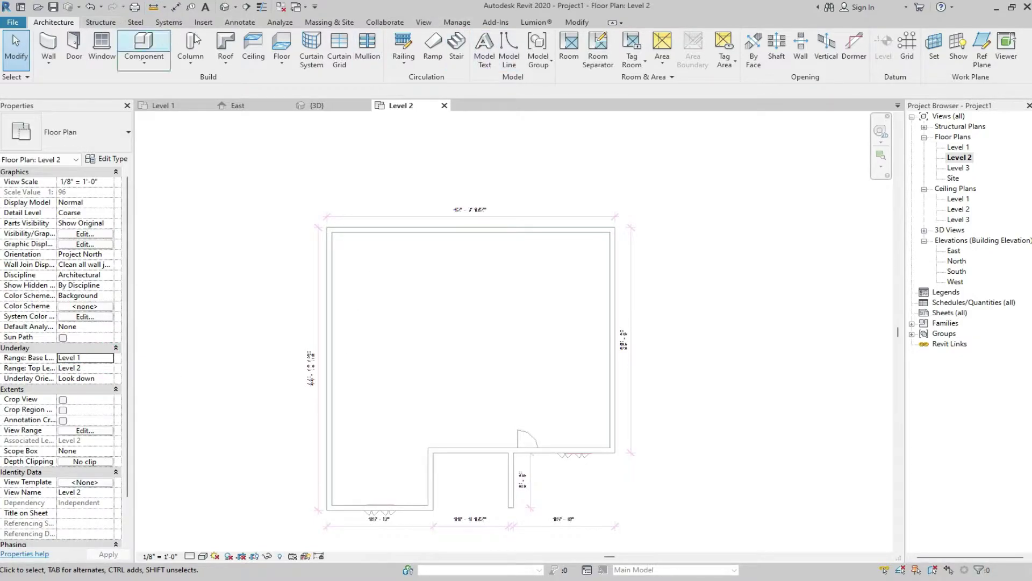
pyautogui.click(284, 43)
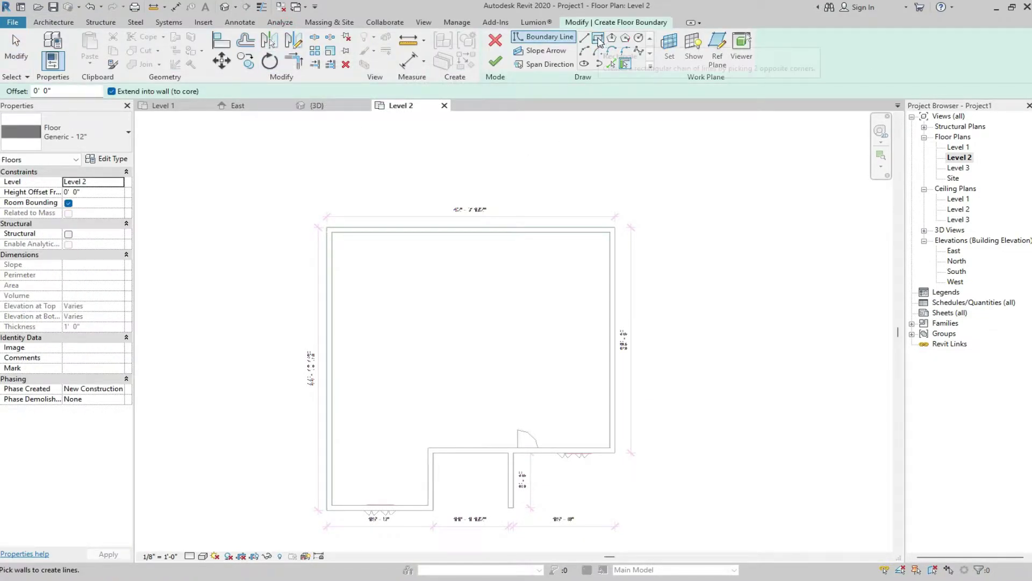
pyautogui.click(598, 38)
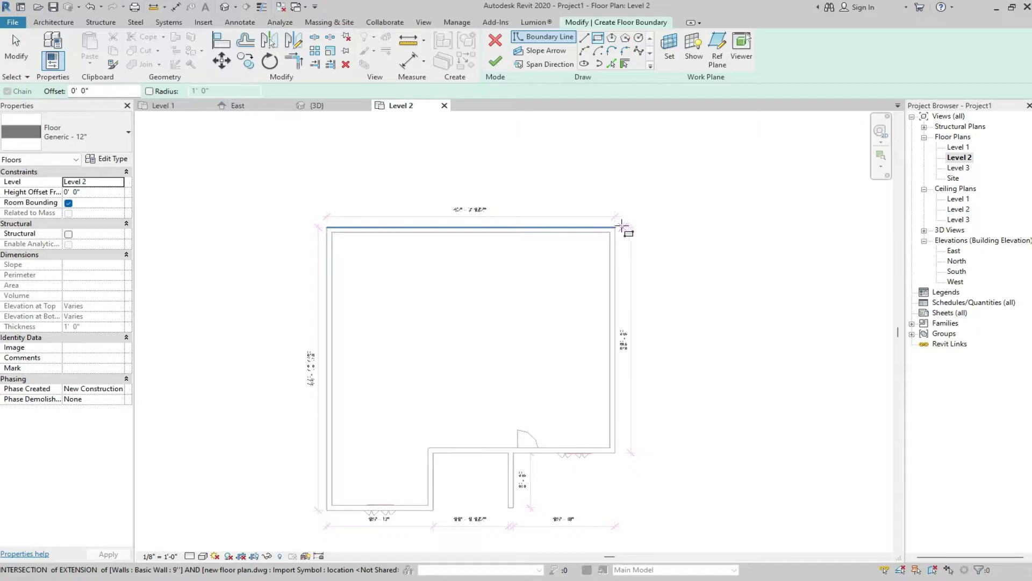
pyautogui.click(614, 228)
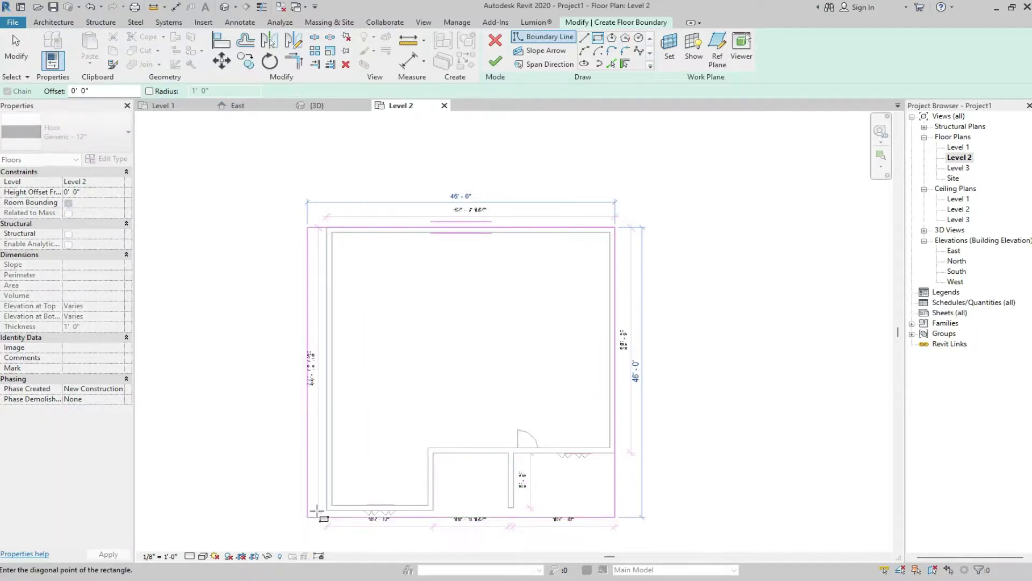
pyautogui.click(327, 510)
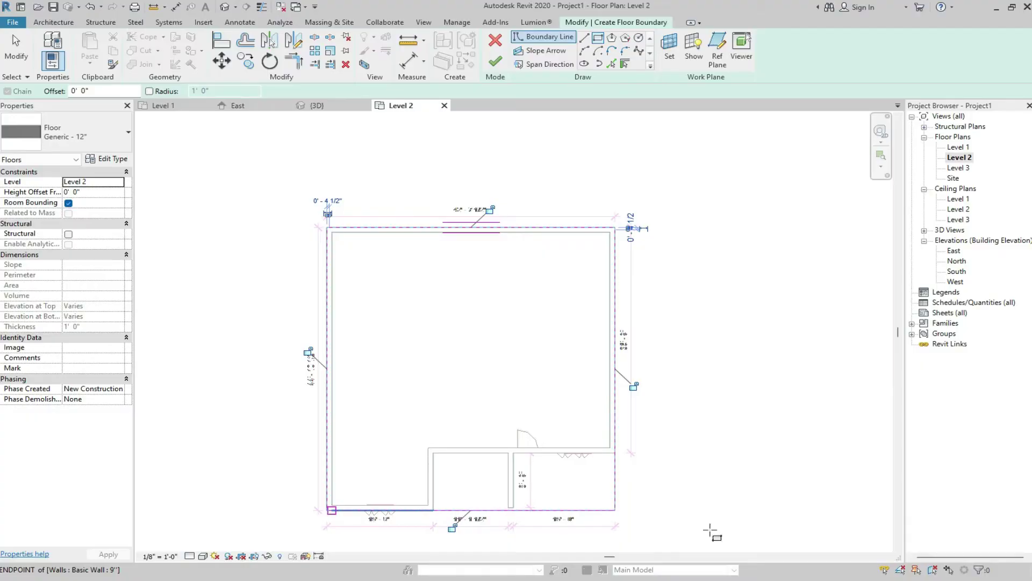
pyautogui.scroll(3, 465, 501)
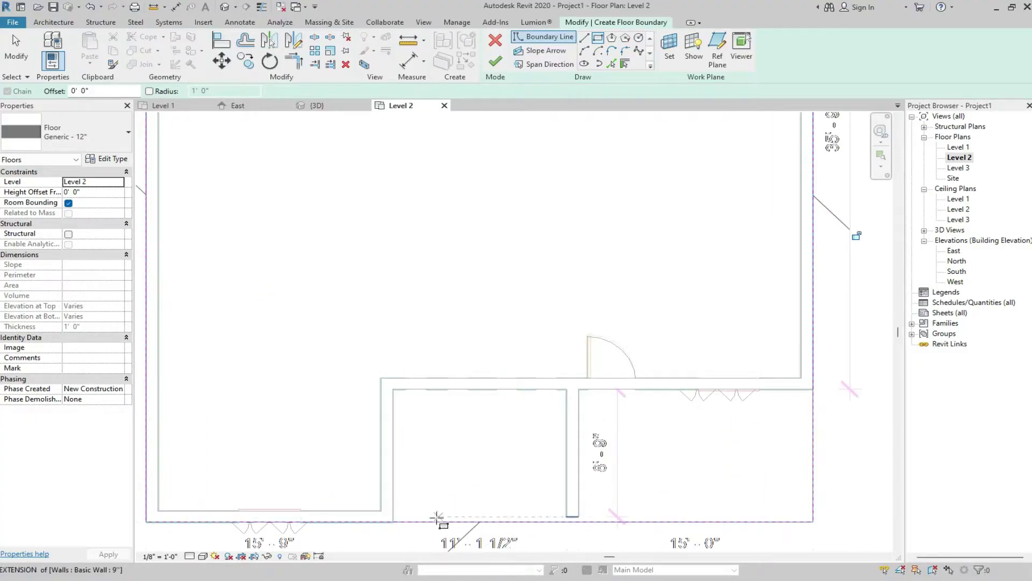
pyautogui.press('Escape')
pyautogui.press('Escape')
pyautogui.scroll(-2, 566, 491)
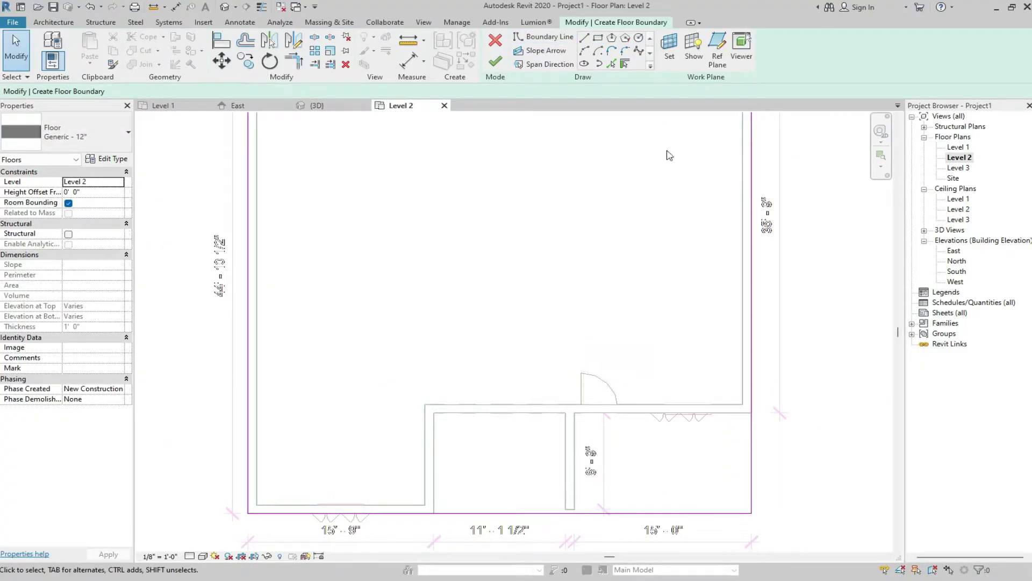
# Sketch boundary lines from the wall corner up, across to the right wall, and down
pyautogui.click(584, 37)
pyautogui.scroll(2, 452, 508)
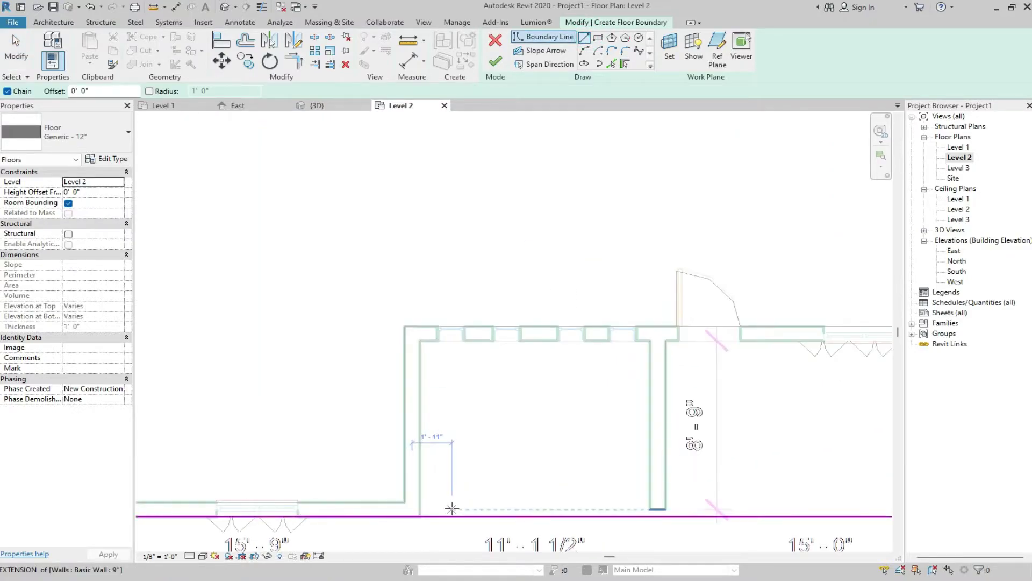
pyautogui.scroll(2, 452, 507)
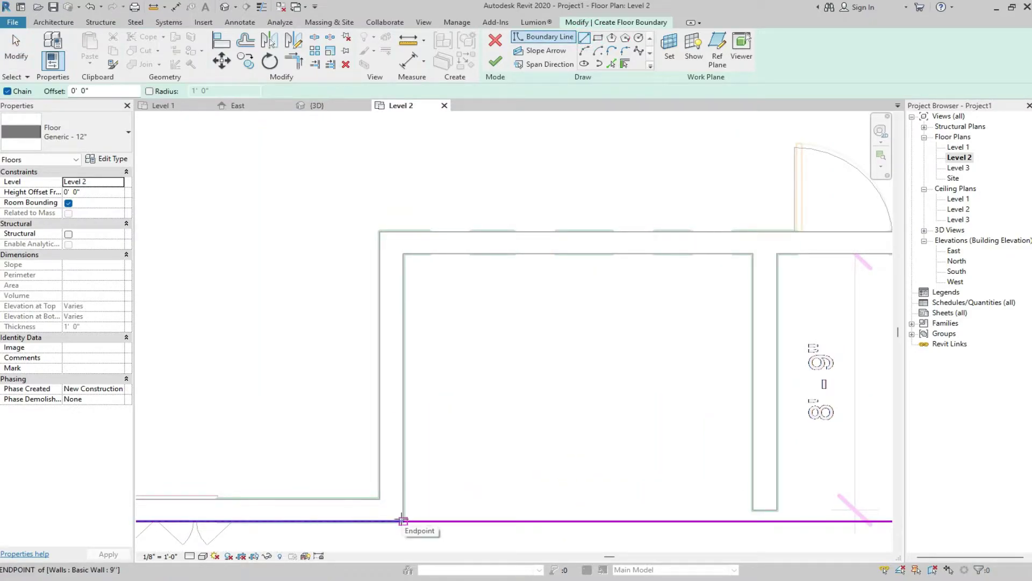
pyautogui.click(403, 520)
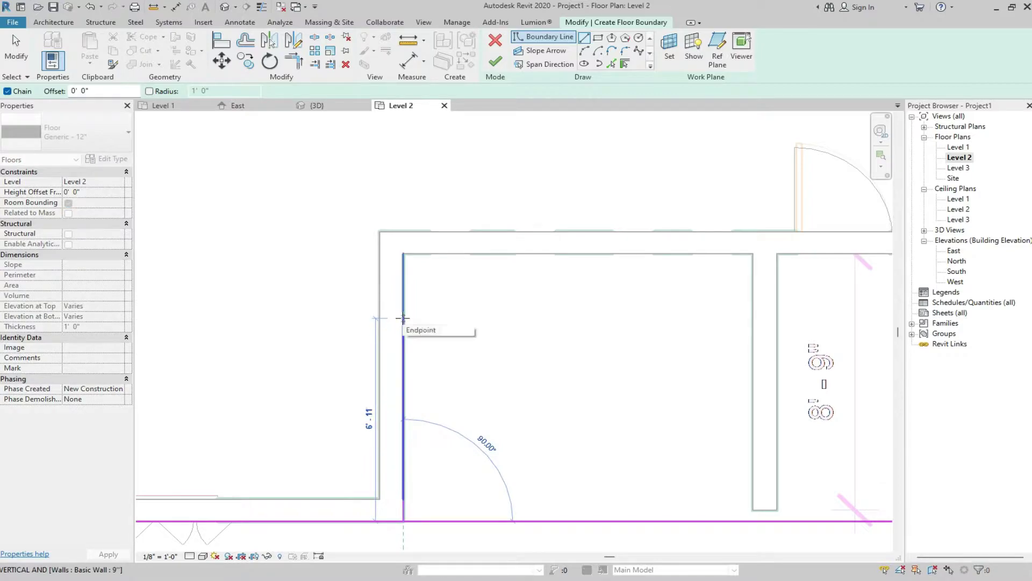
pyautogui.click(403, 313)
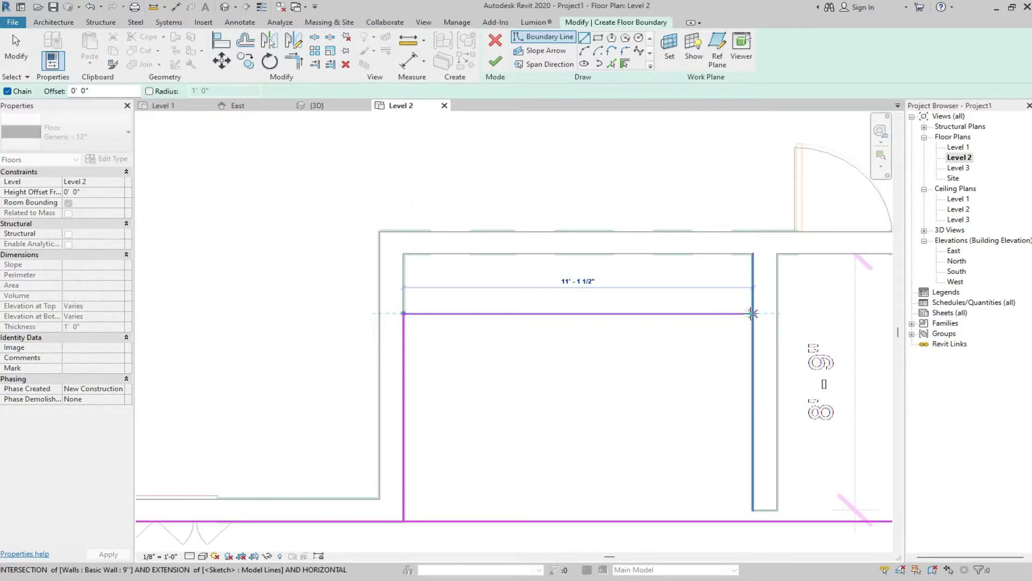
pyautogui.click(752, 313)
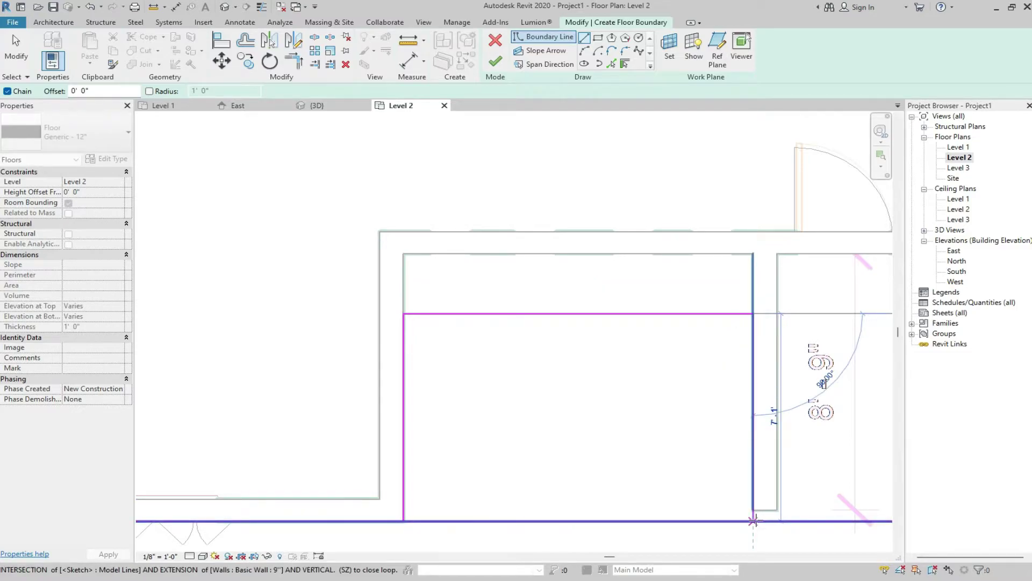
pyautogui.click(753, 521)
pyautogui.press('Escape')
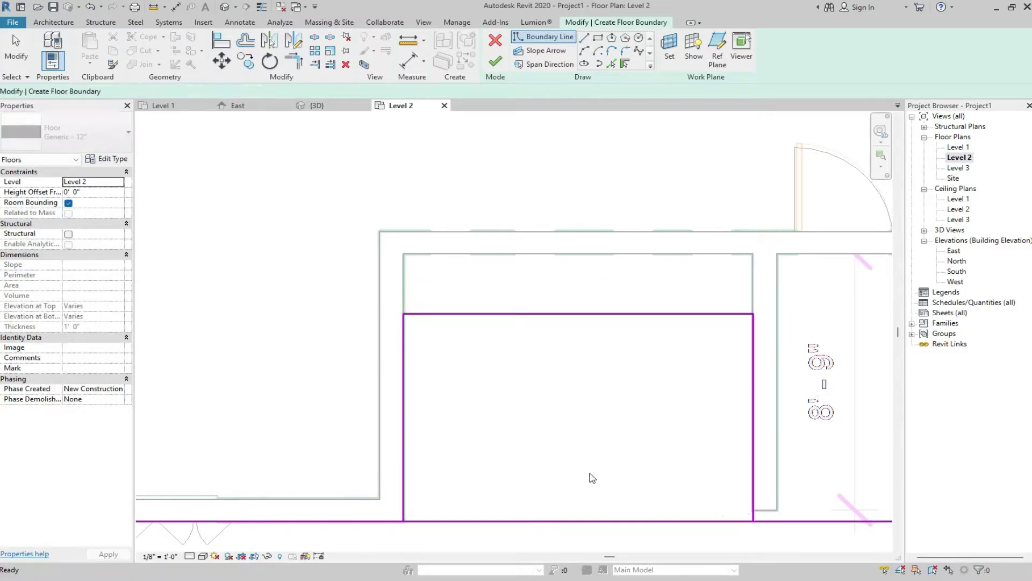
pyautogui.press('Escape')
# Split the long bottom boundary line in the middle
pyautogui.press('t')
pyautogui.press('r')
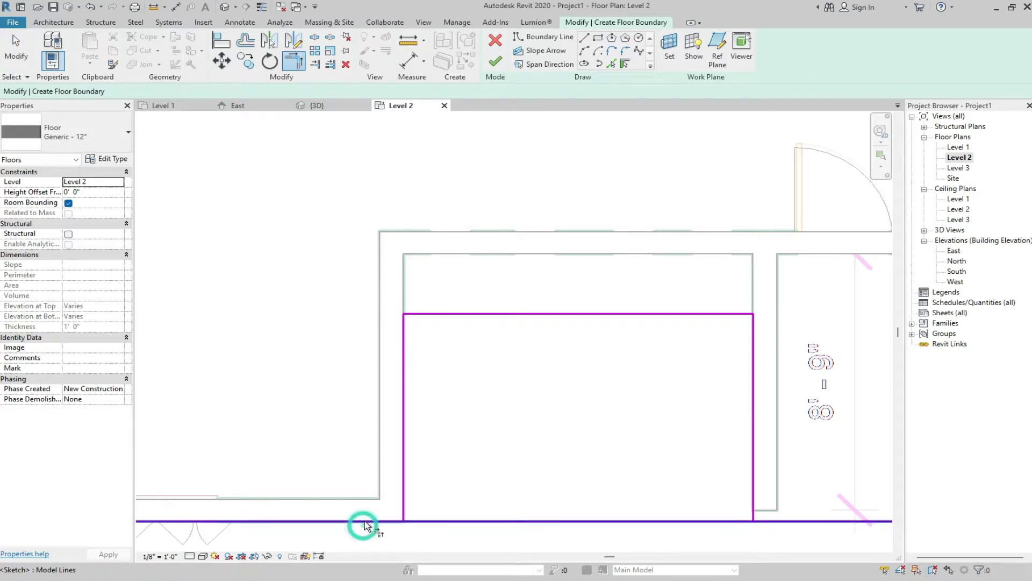
pyautogui.press('Escape')
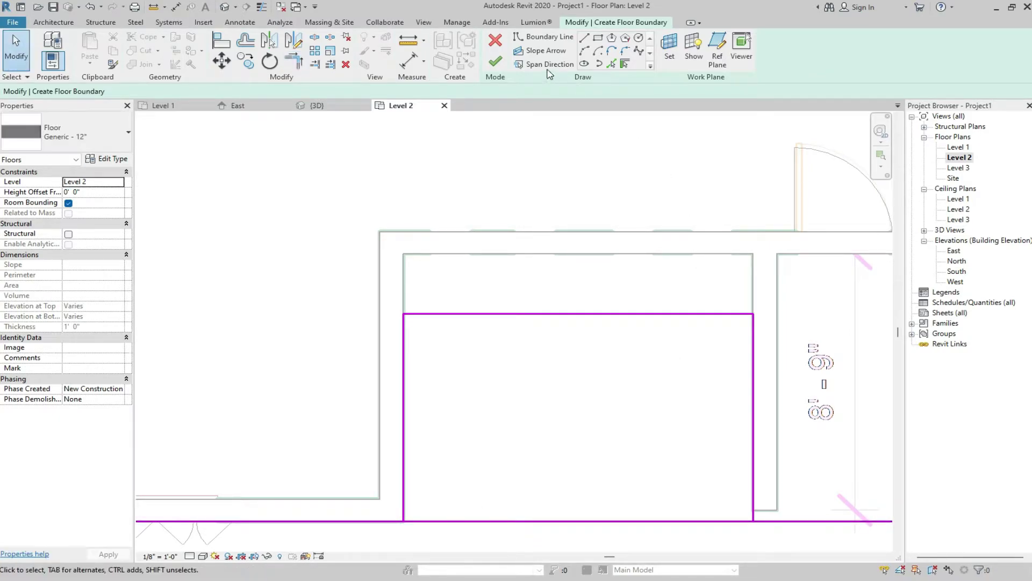
pyautogui.click(315, 37)
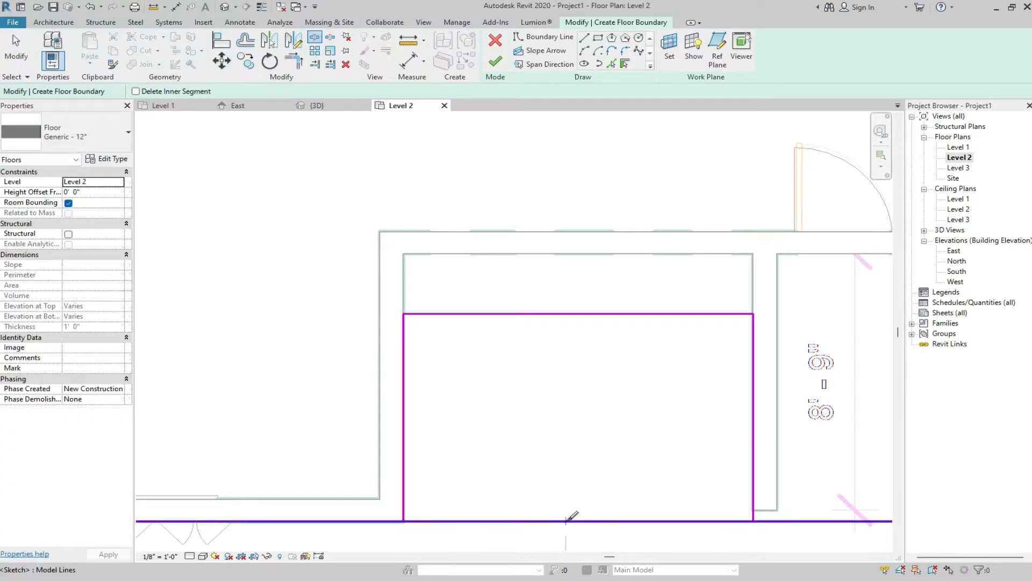
pyautogui.click(562, 520)
pyautogui.press('Escape')
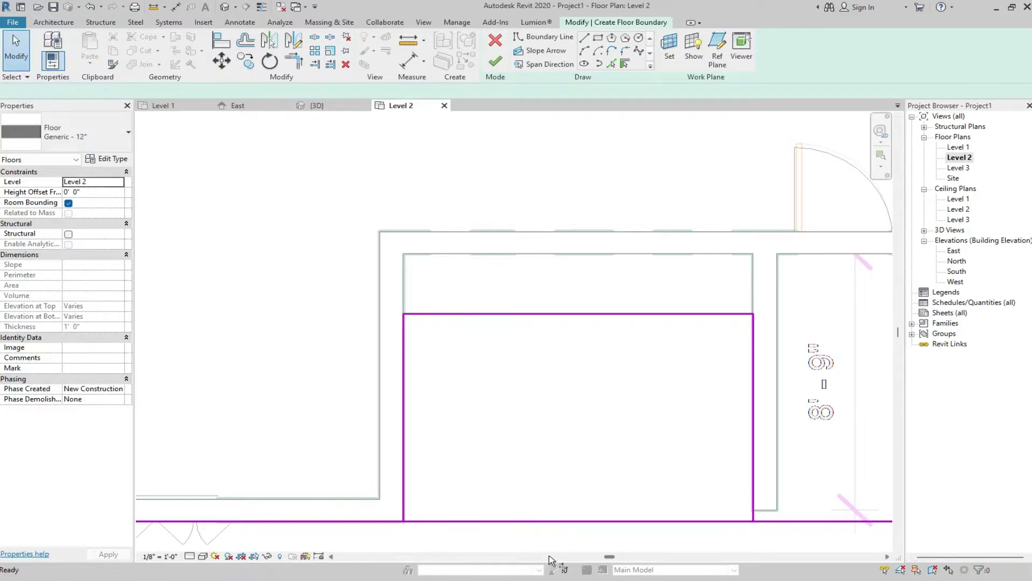
# Trim the bottom line's left and right pieces to corners with both vertical lines
pyautogui.press('t')
pyautogui.press('r')
pyautogui.click(387, 520)
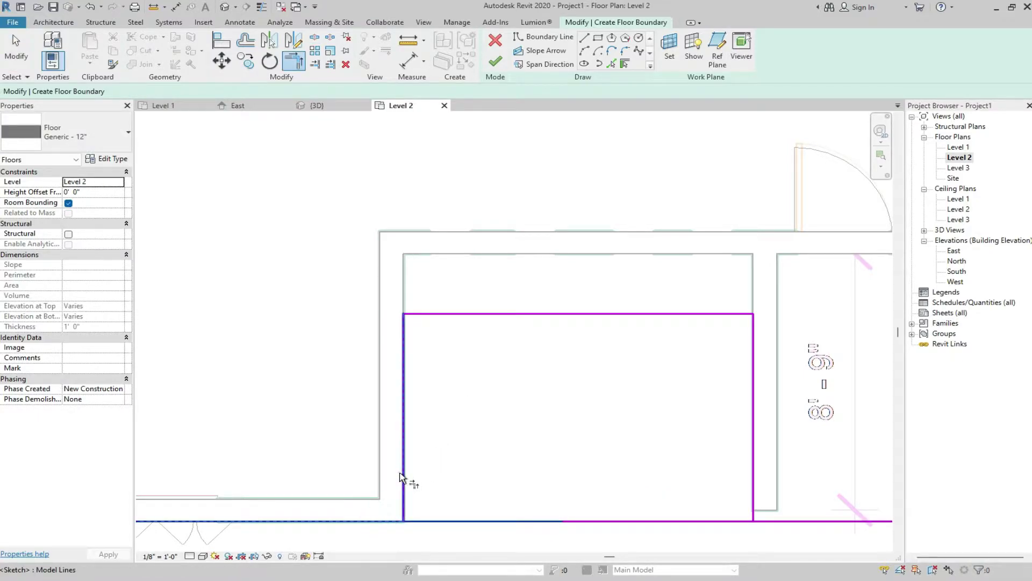
pyautogui.click(400, 477)
pyautogui.click(778, 520)
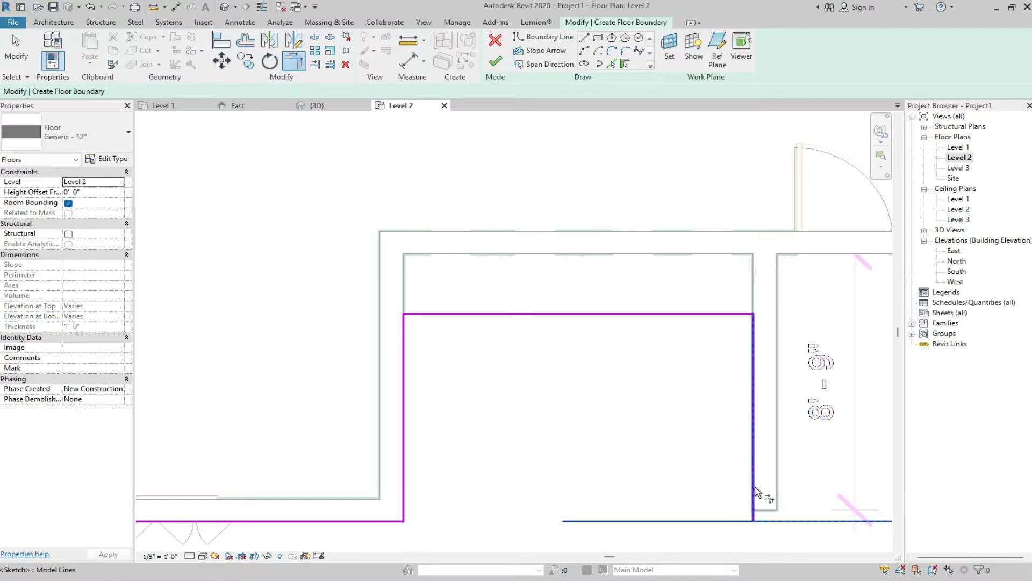
pyautogui.click(753, 492)
pyautogui.scroll(-2, 603, 476)
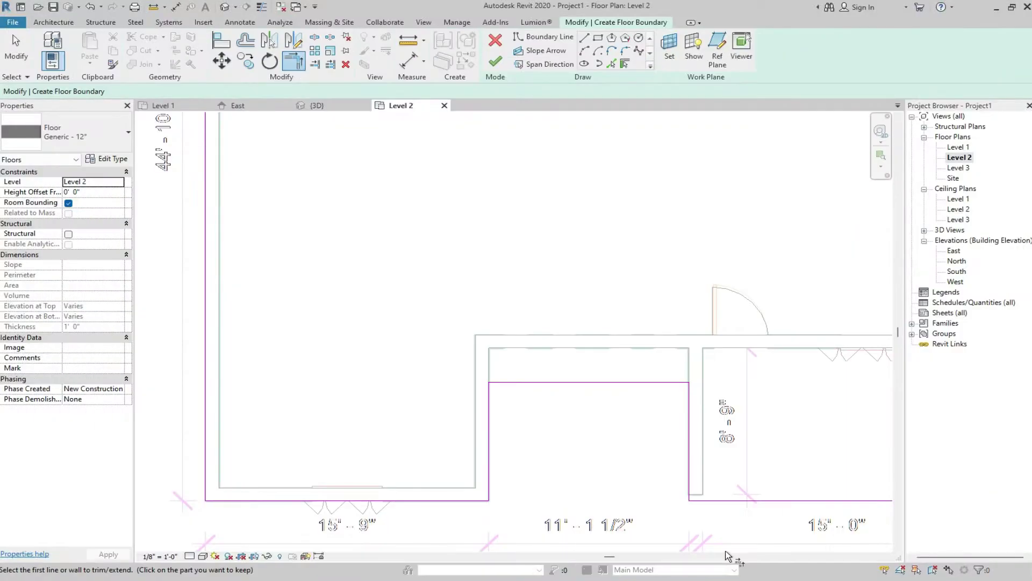
pyautogui.scroll(3, 686, 460)
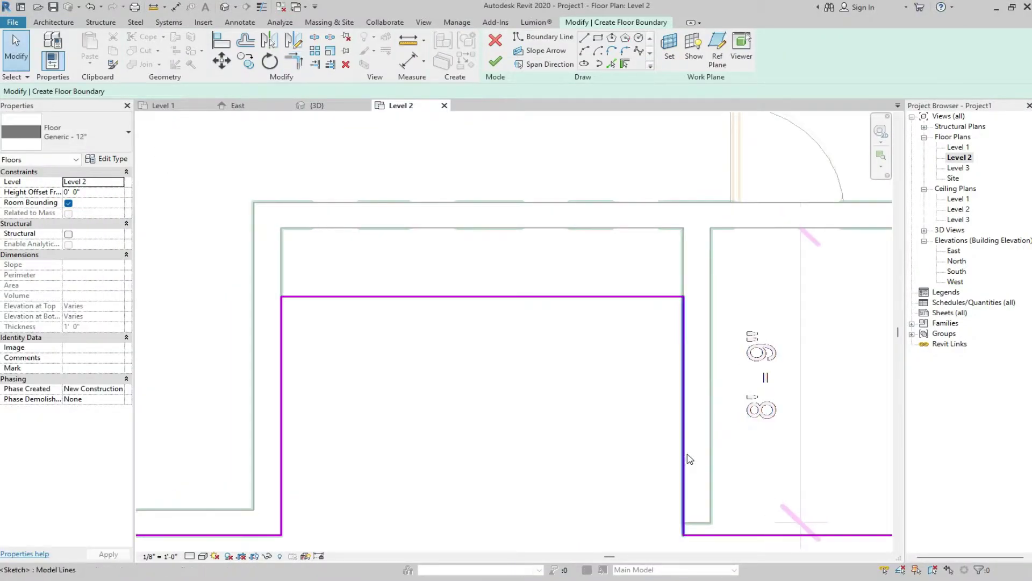
# Place the notch's right boundary edge 2' 0" from the wall face
pyautogui.click(683, 456)
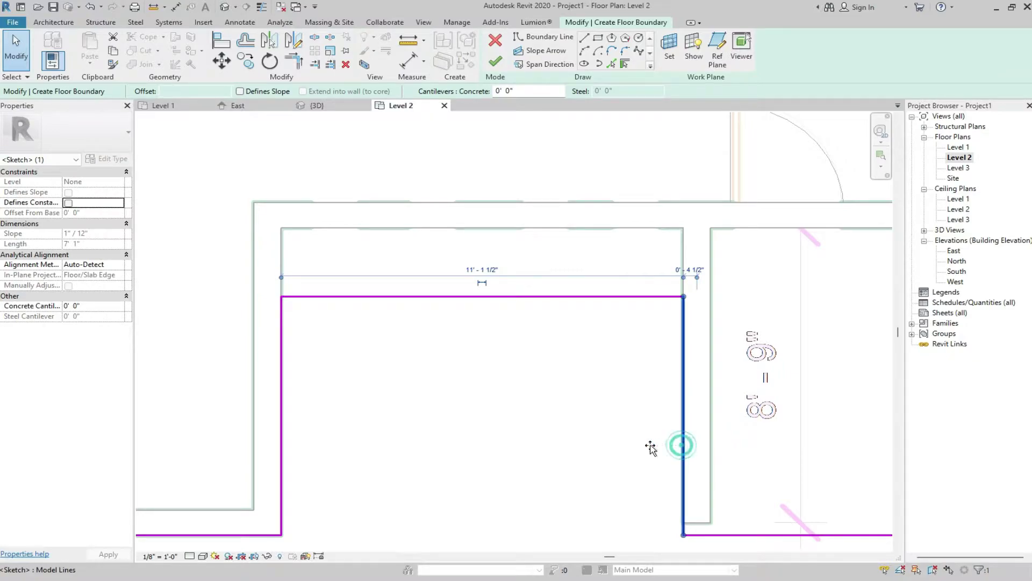
pyautogui.moveTo(682, 456); pyautogui.dragTo(628, 450)
pyautogui.moveTo(697, 277); pyautogui.dragTo(683, 276)
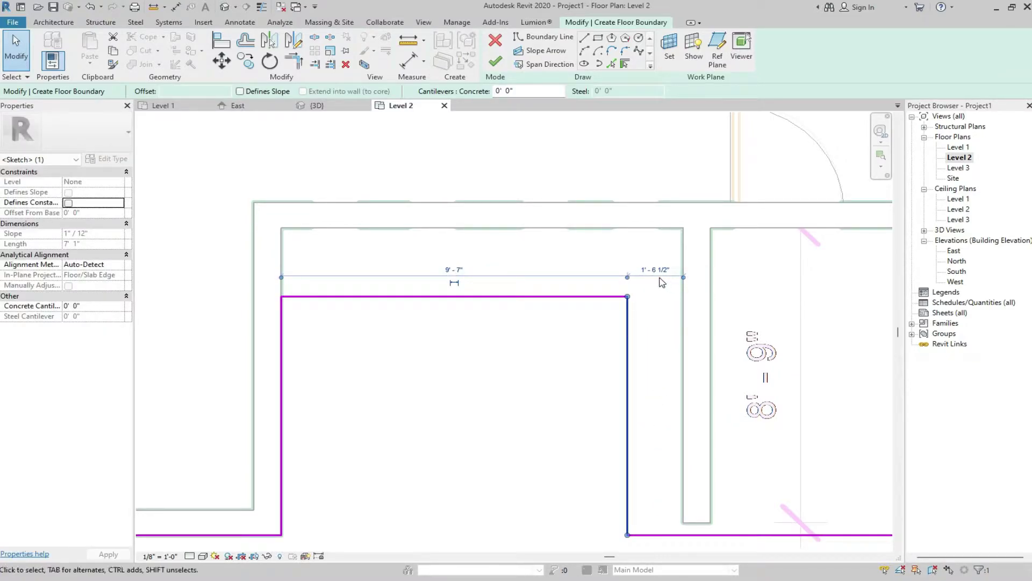
pyautogui.click(655, 269)
pyautogui.write('2')
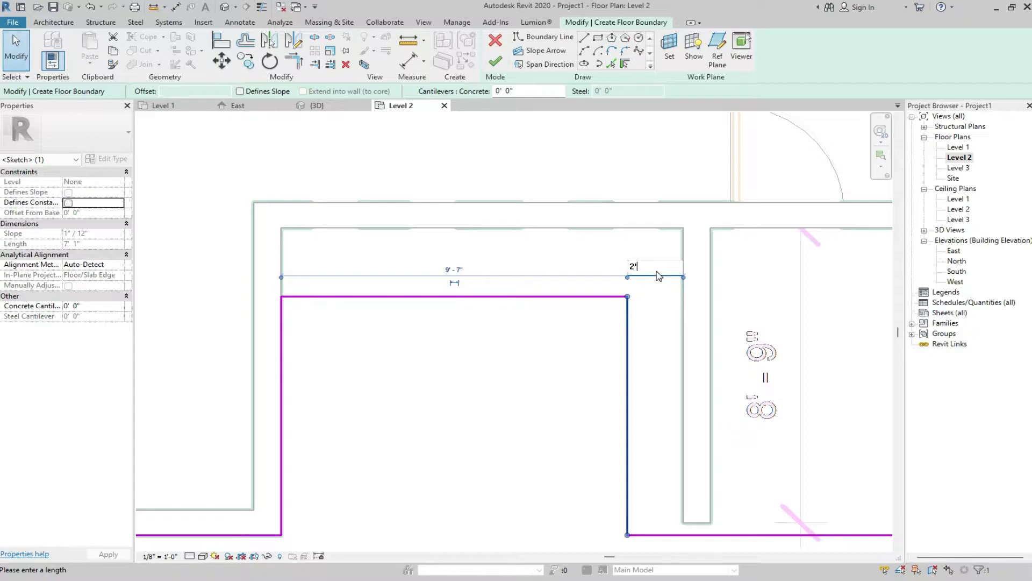
pyautogui.press('Return')
# Place the notch's top boundary edge 2' 0" from the inner wall face
pyautogui.click(325, 297)
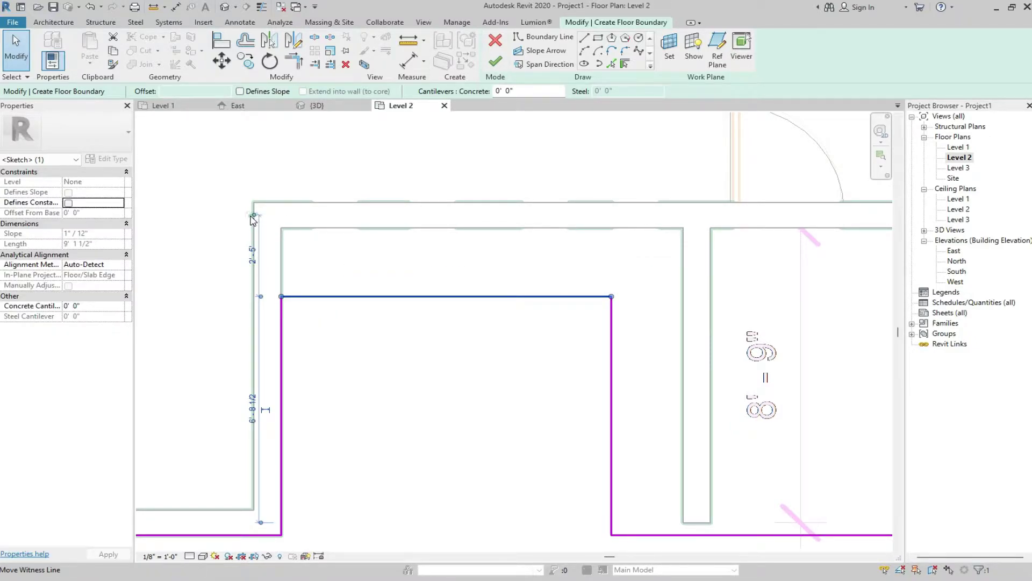
pyautogui.moveTo(253, 216); pyautogui.dragTo(254, 227)
pyautogui.click(253, 262)
pyautogui.write('2')
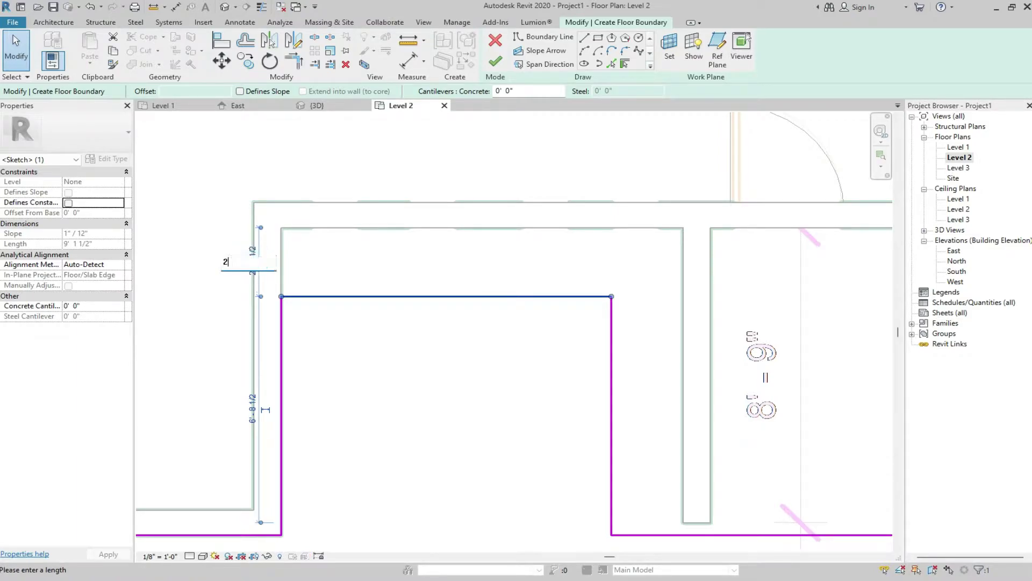
pyautogui.press('Return')
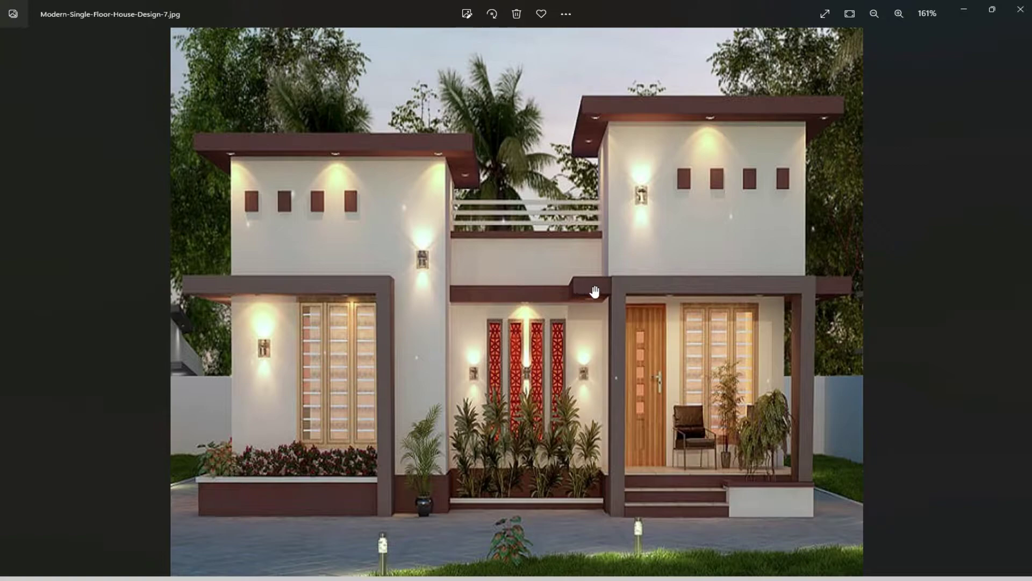
pyautogui.scroll(2, 597, 291)
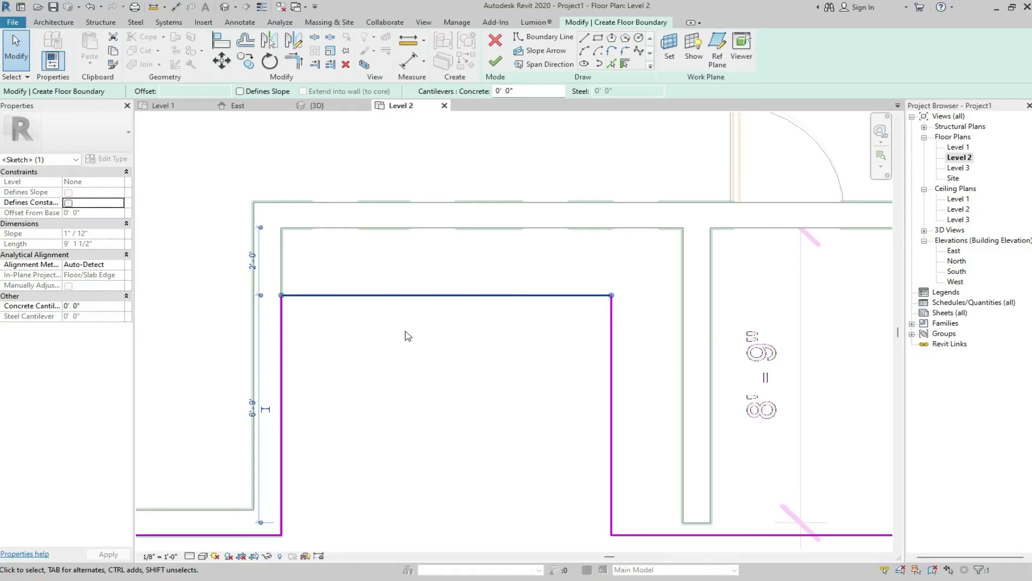
pyautogui.scroll(-2, 439, 378)
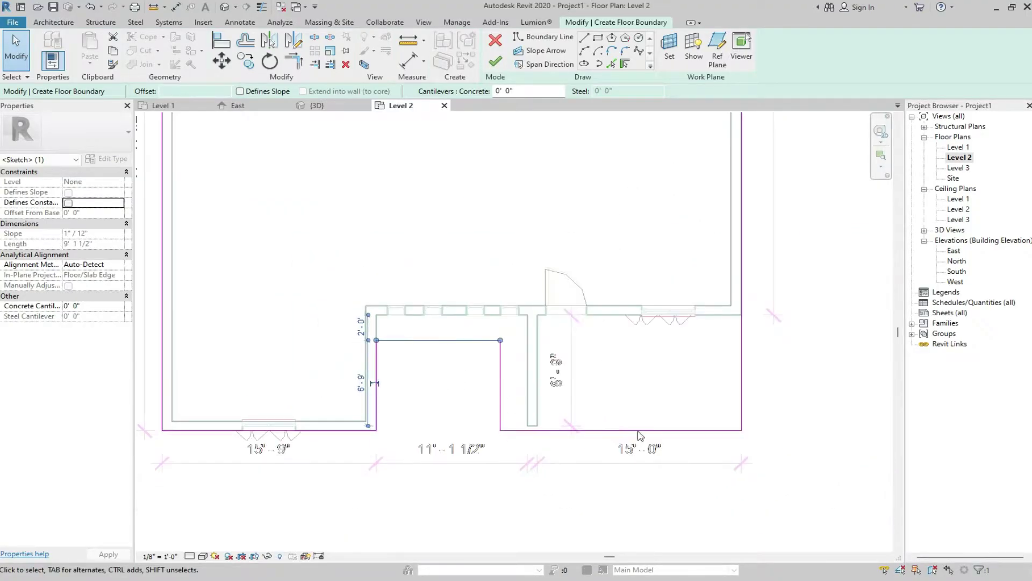
pyautogui.scroll(-2, 791, 189)
pyautogui.scroll(5, 773, 208)
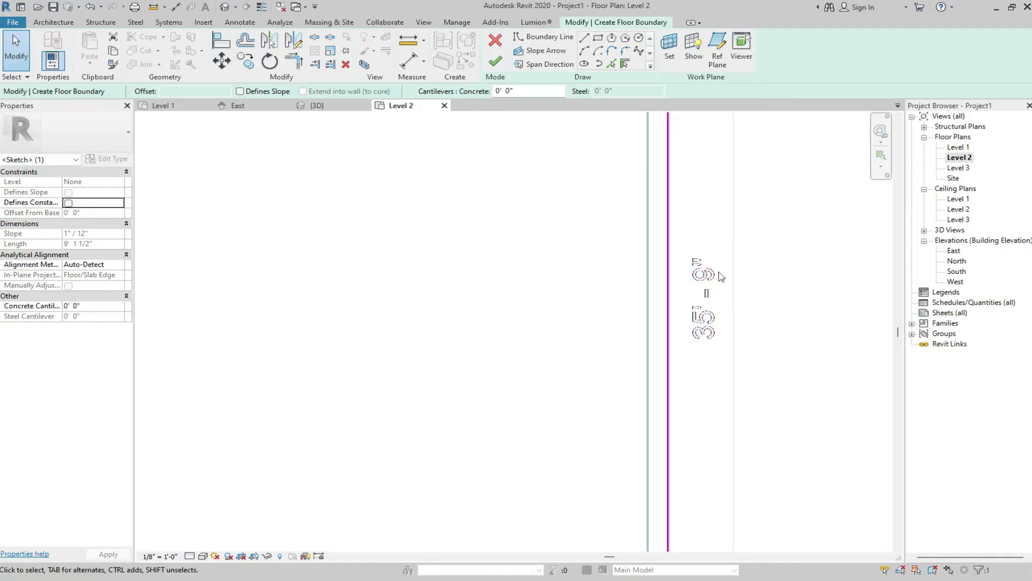
pyautogui.scroll(-3, 670, 330)
pyautogui.scroll(-2, 669, 333)
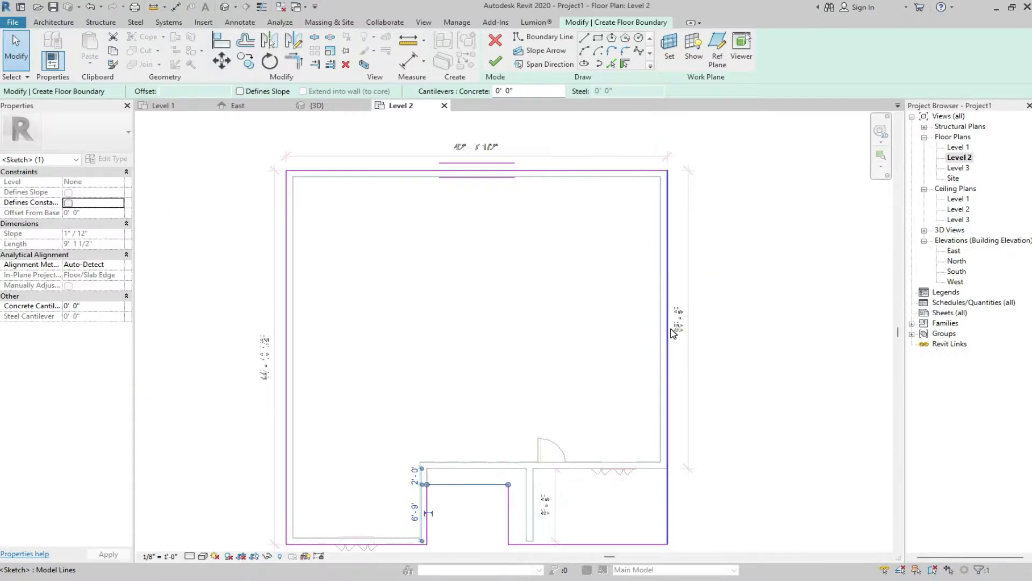
# Set the right outer boundary line 2' 0" from its wall
pyautogui.click(666, 330)
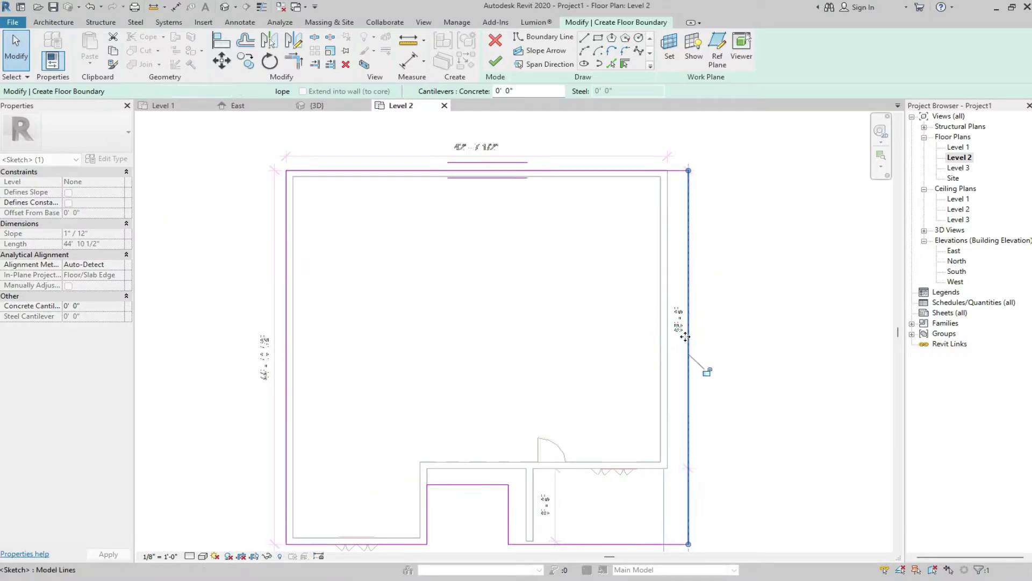
pyautogui.scroll(-2, 685, 327)
pyautogui.scroll(3, 689, 444)
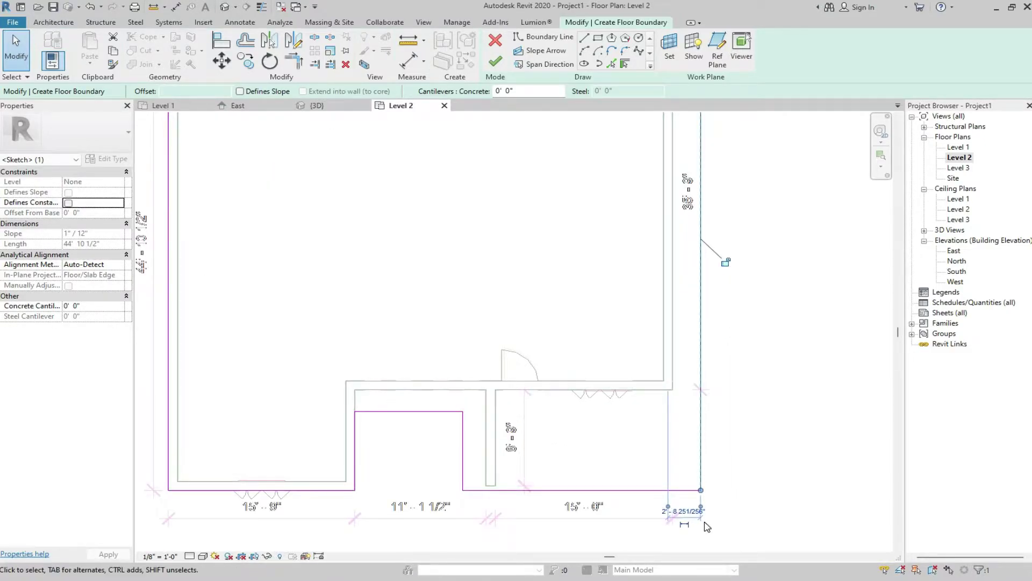
pyautogui.scroll(2, 680, 444)
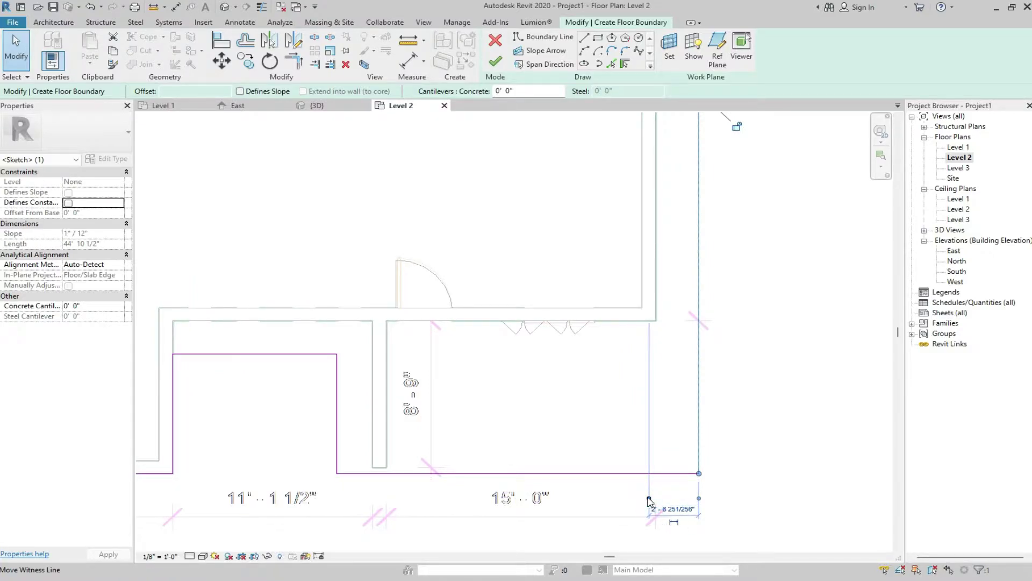
pyautogui.click(649, 498)
pyautogui.click(676, 509)
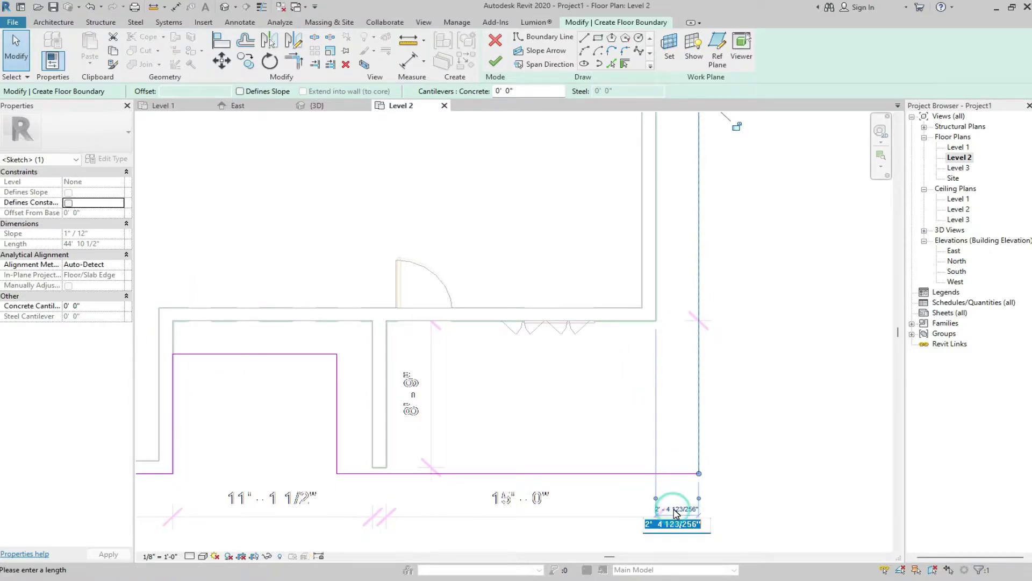
pyautogui.write('2')
pyautogui.press('Return')
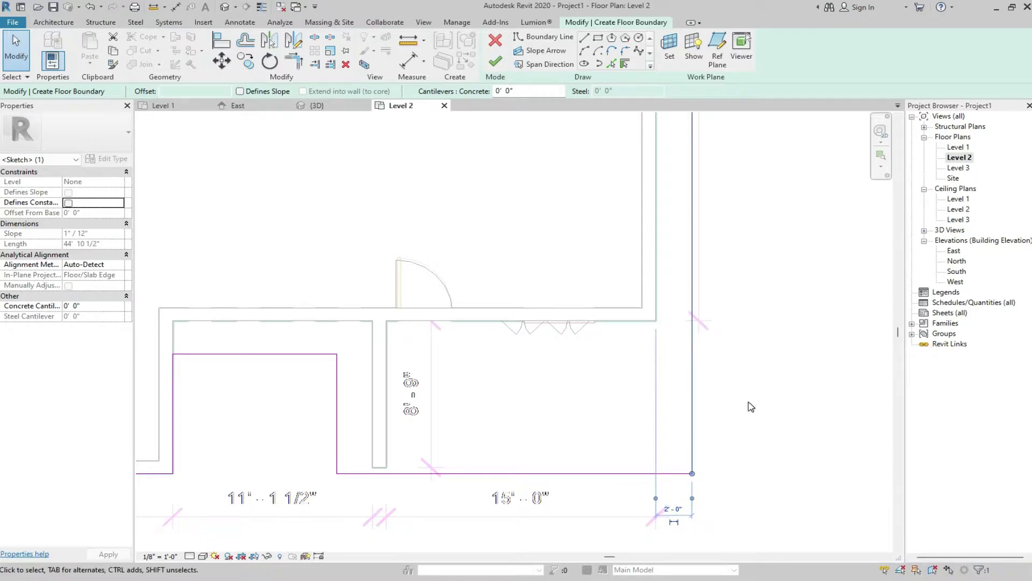
pyautogui.scroll(-1, 742, 425)
pyautogui.click(743, 425)
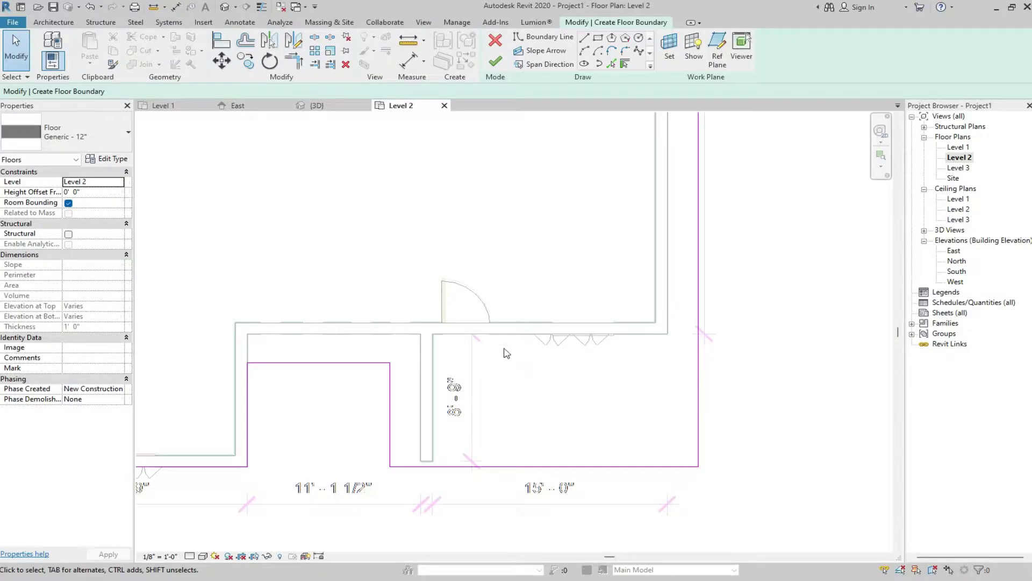
# Finish the Level 2 floor slab and attach the walls below to it
pyautogui.scroll(-3, 455, 352)
pyautogui.scroll(-3, 457, 387)
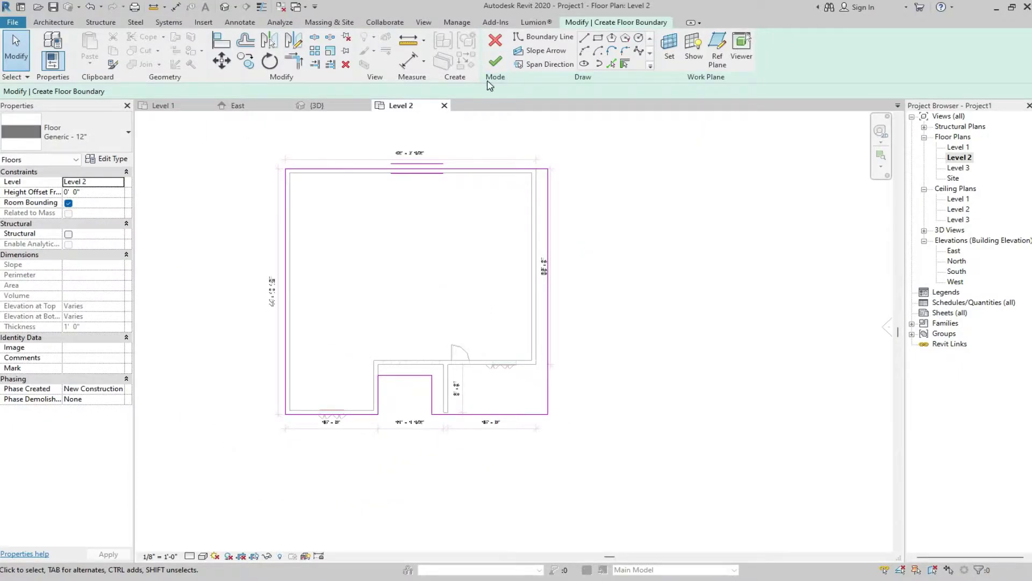
pyautogui.click(495, 61)
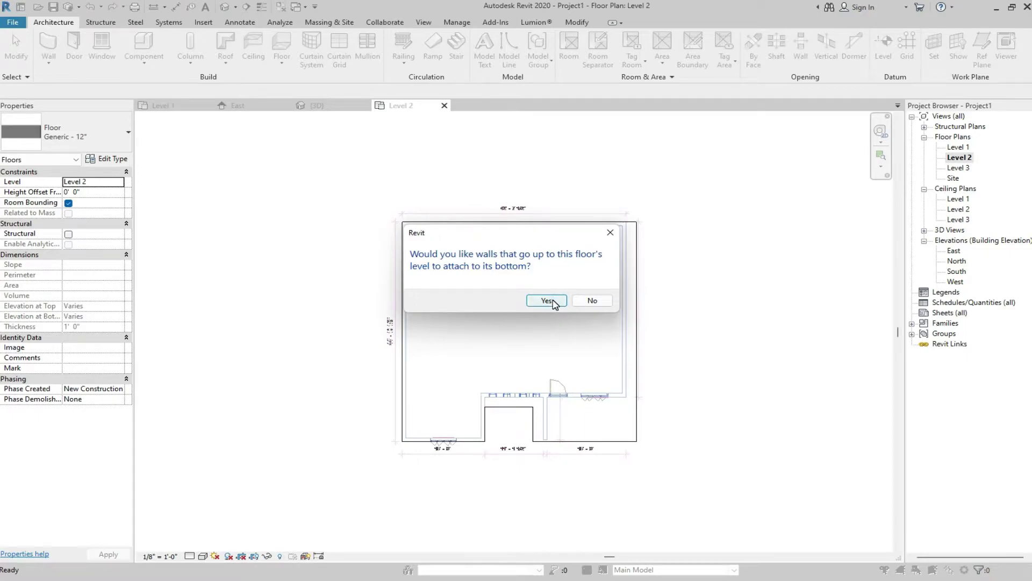
pyautogui.click(554, 300)
pyautogui.click(658, 335)
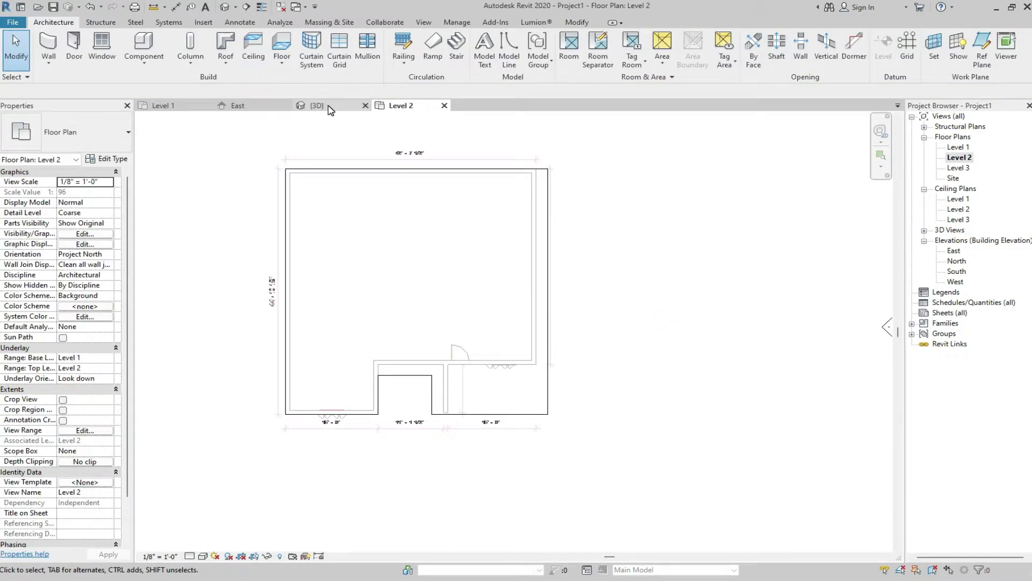
# Switch to the 3D view to see the slab capping the house walls
pyautogui.click(328, 107)
pyautogui.scroll(4, 489, 500)
pyautogui.scroll(2, 376, 373)
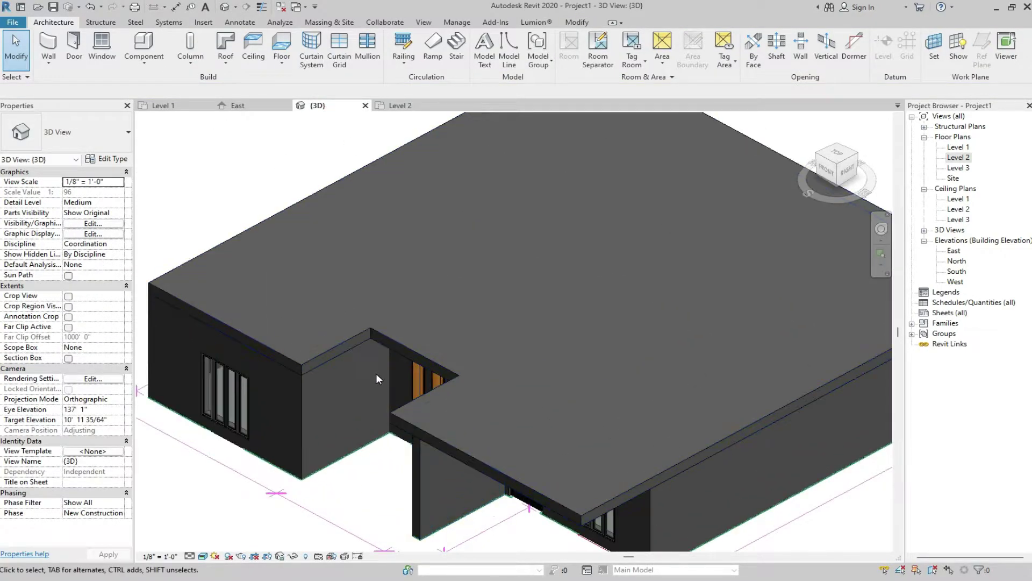
pyautogui.scroll(2, 372, 359)
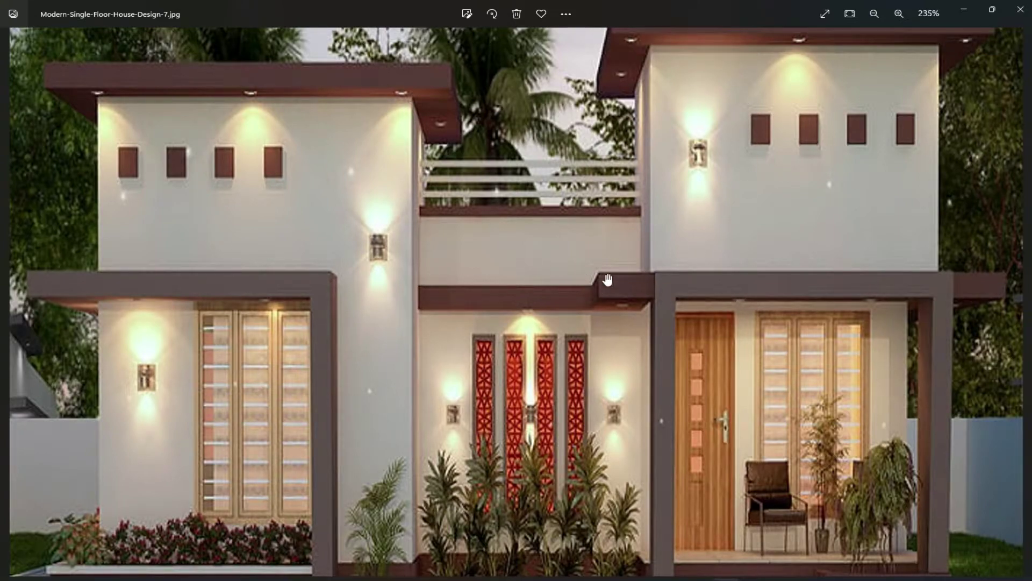
pyautogui.scroll(-1, 606, 421)
pyautogui.scroll(-1, 606, 421)
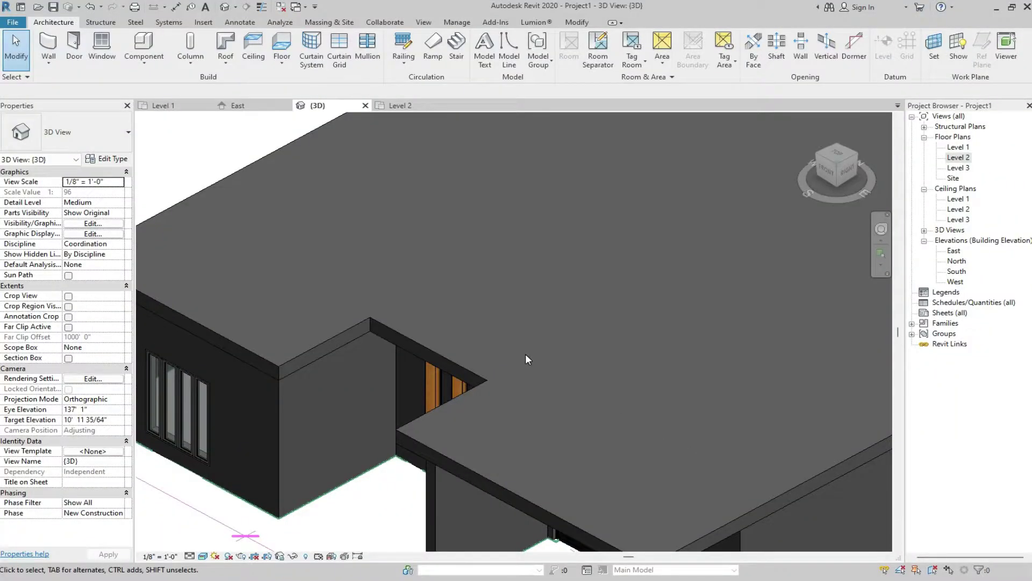
pyautogui.scroll(-3, 524, 354)
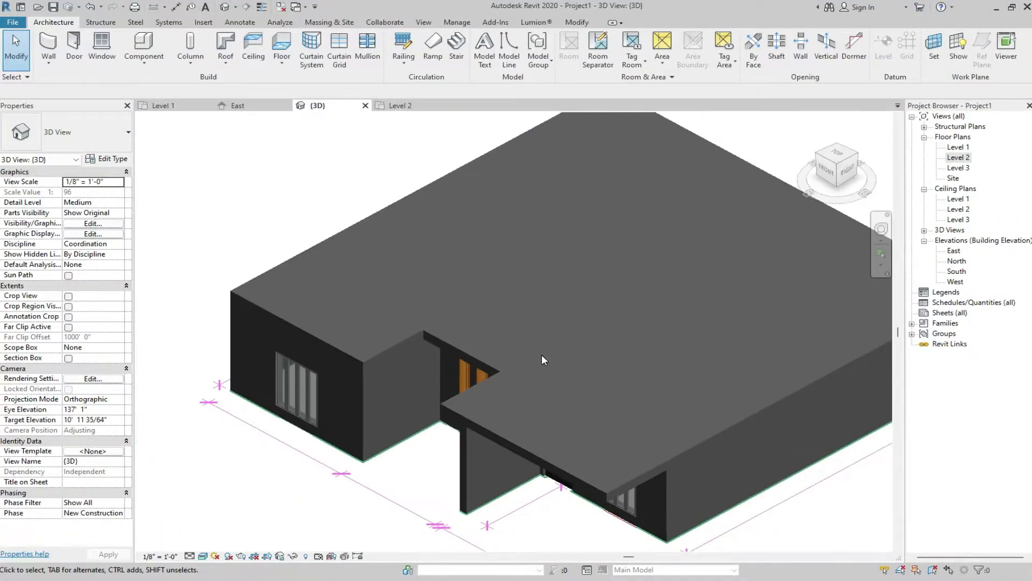
# In the East elevation, draw a new Level 4 at 19'-6" between Levels 2 and 3
pyautogui.doubleClick(953, 251)
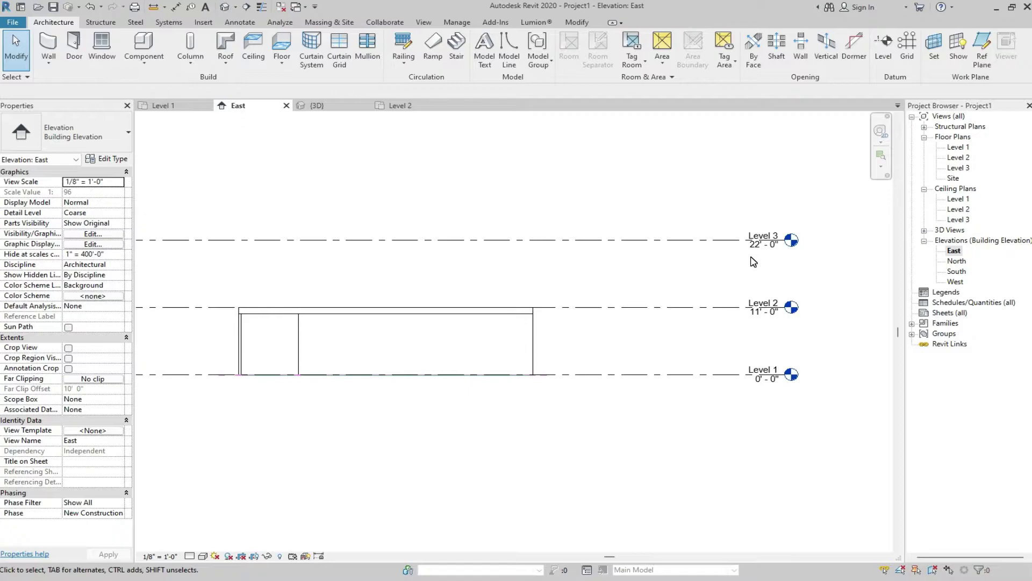
pyautogui.scroll(-2, 753, 262)
pyautogui.click(675, 249)
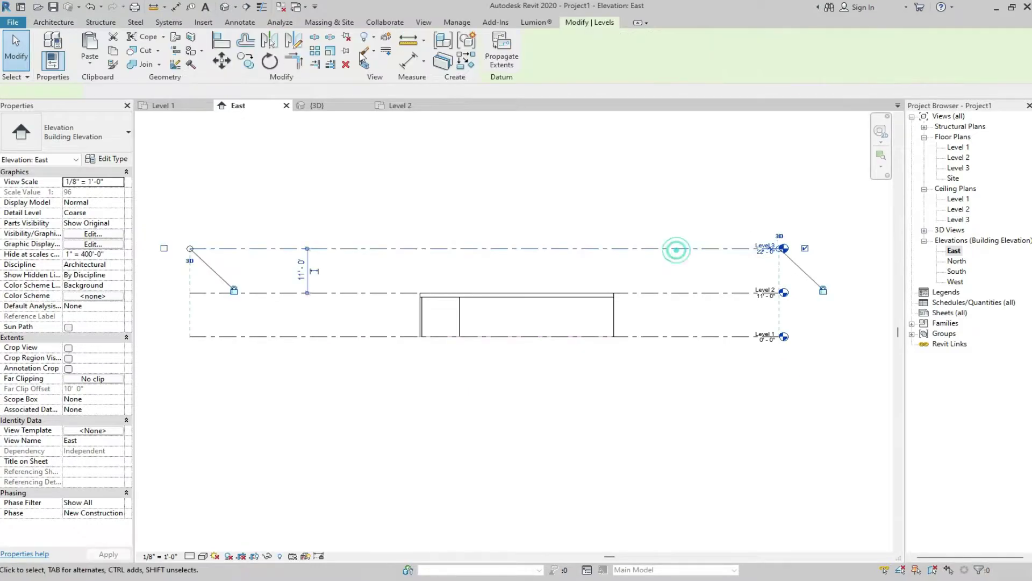
pyautogui.click(452, 59)
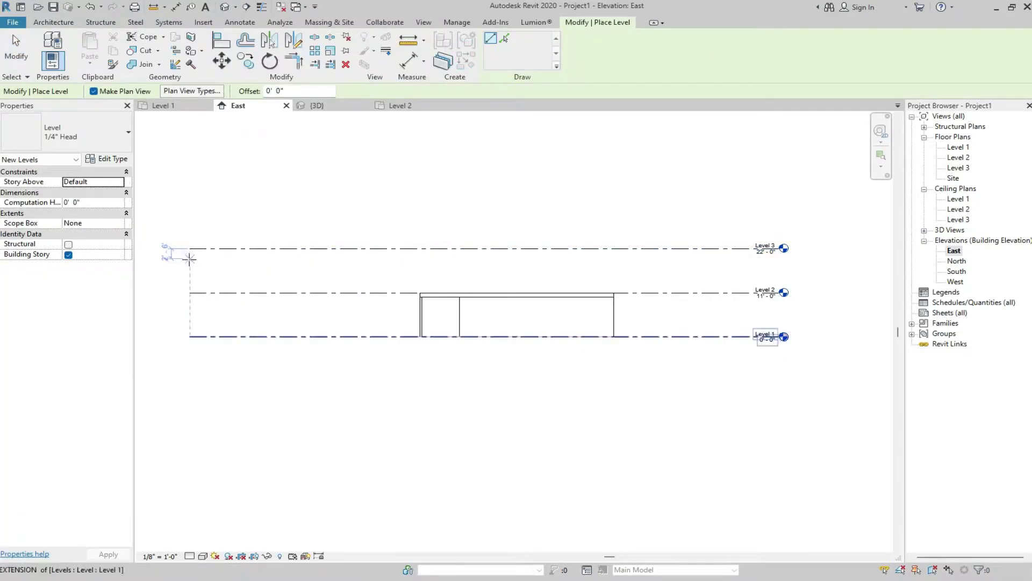
pyautogui.click(189, 258)
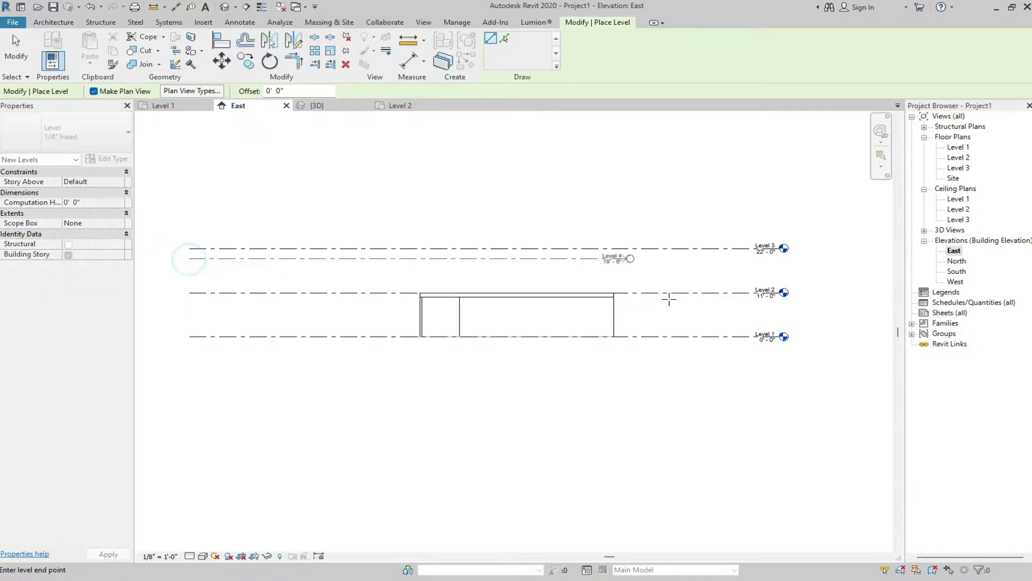
pyautogui.click(779, 273)
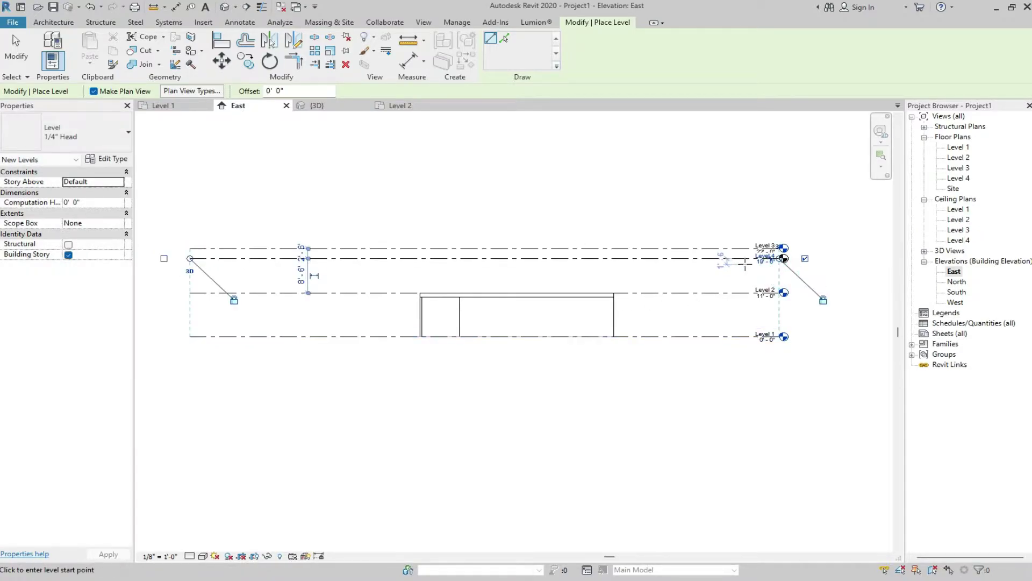
pyautogui.scroll(3, 784, 269)
pyautogui.press('Escape')
pyautogui.press('Escape')
# Offset the Level 4 head below Level 3's label, then return to the Level 2 plan
pyautogui.click(805, 256)
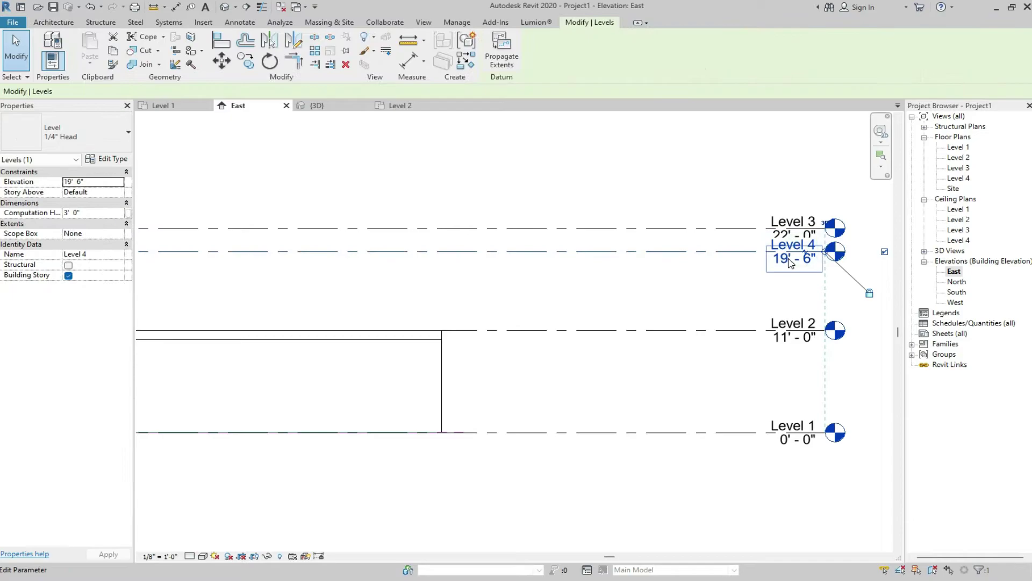
pyautogui.click(803, 252)
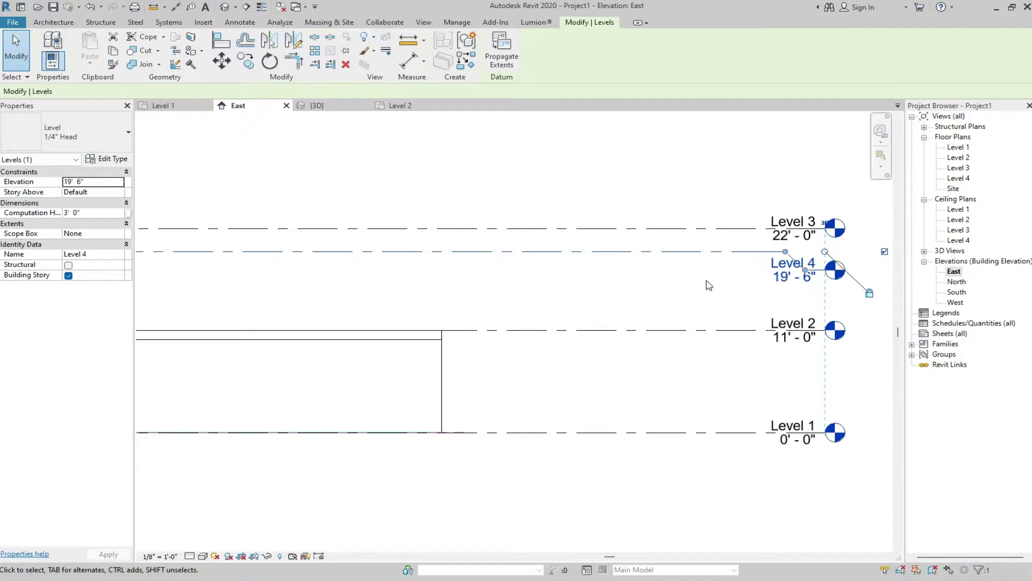
pyautogui.click(708, 287)
pyautogui.scroll(-2, 708, 285)
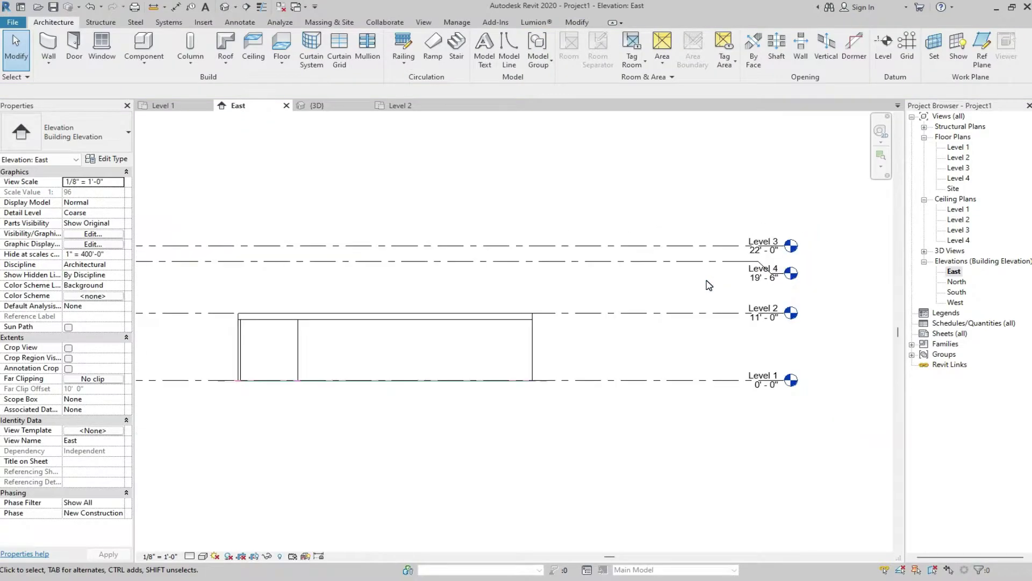
pyautogui.scroll(-1, 709, 286)
pyautogui.scroll(1, 576, 266)
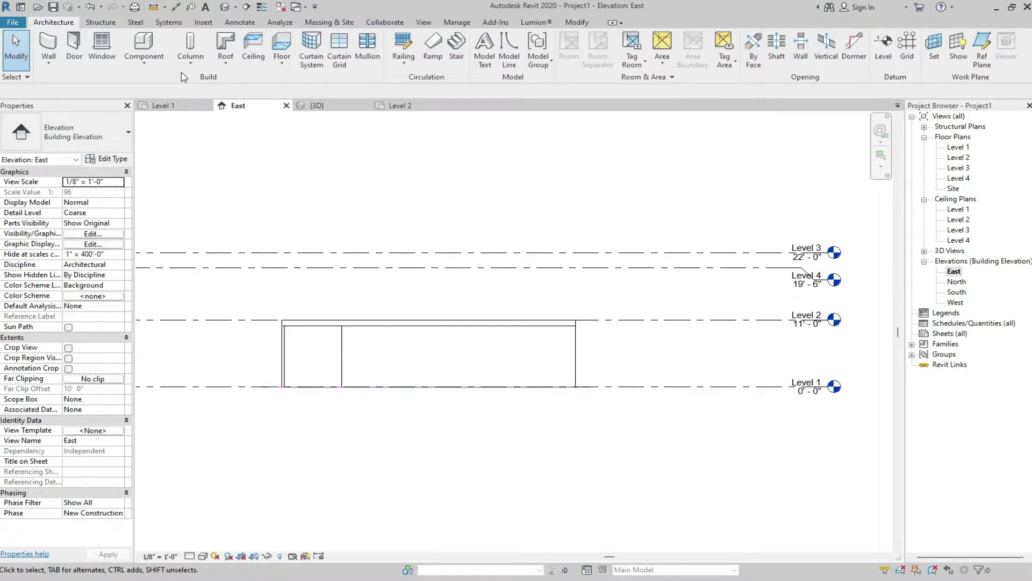
pyautogui.click(402, 106)
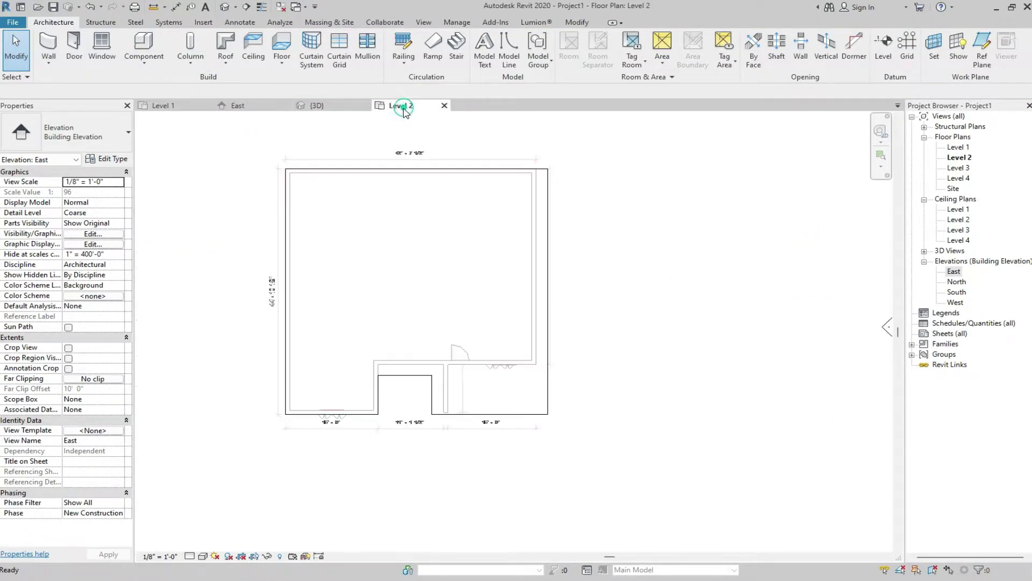
pyautogui.scroll(2, 337, 342)
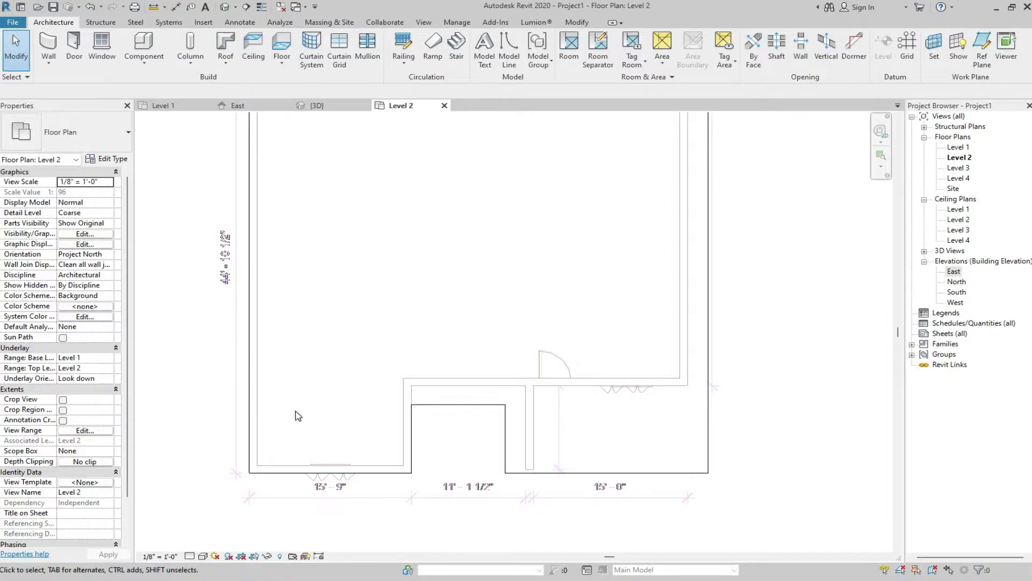
# Set up the Wall tool with the wall height rising to Level 3
pyautogui.scroll(1, 299, 416)
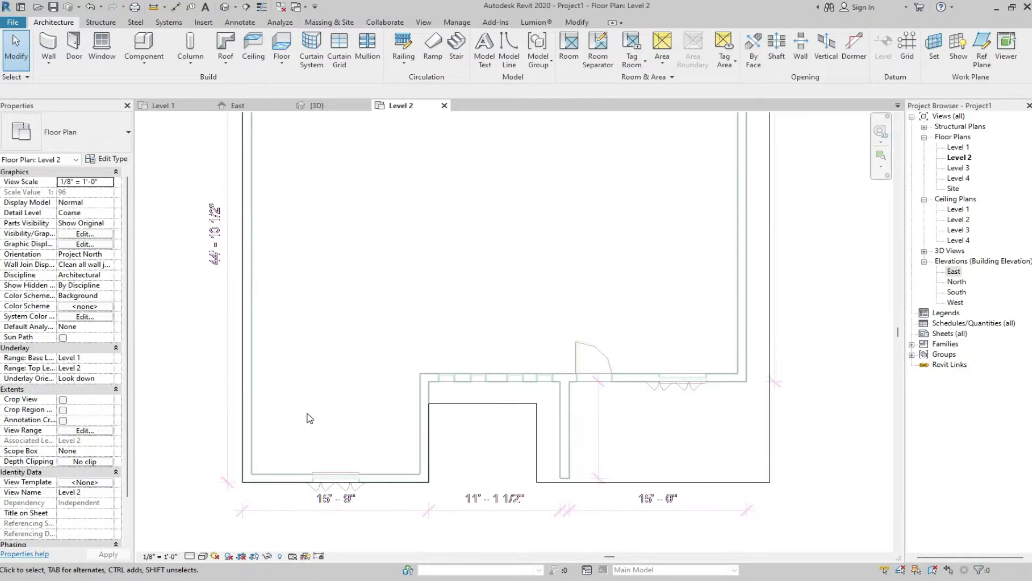
pyautogui.click(50, 44)
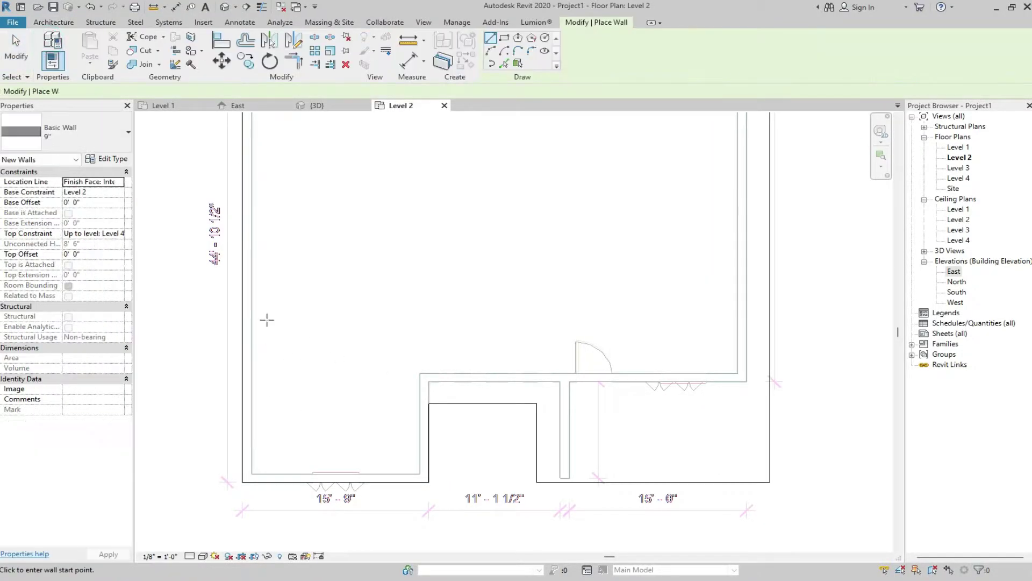
pyautogui.click(244, 483)
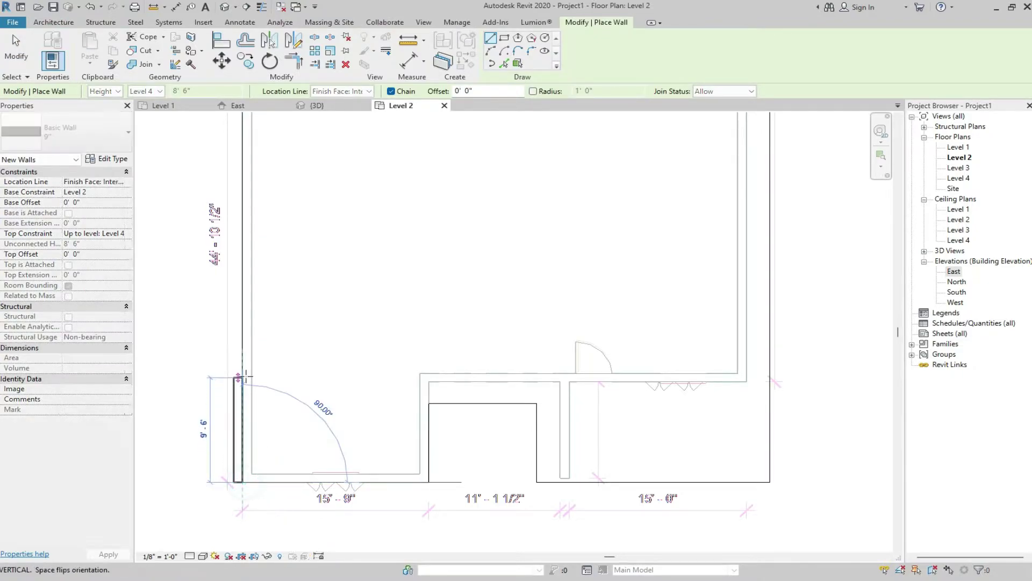
pyautogui.press('Escape')
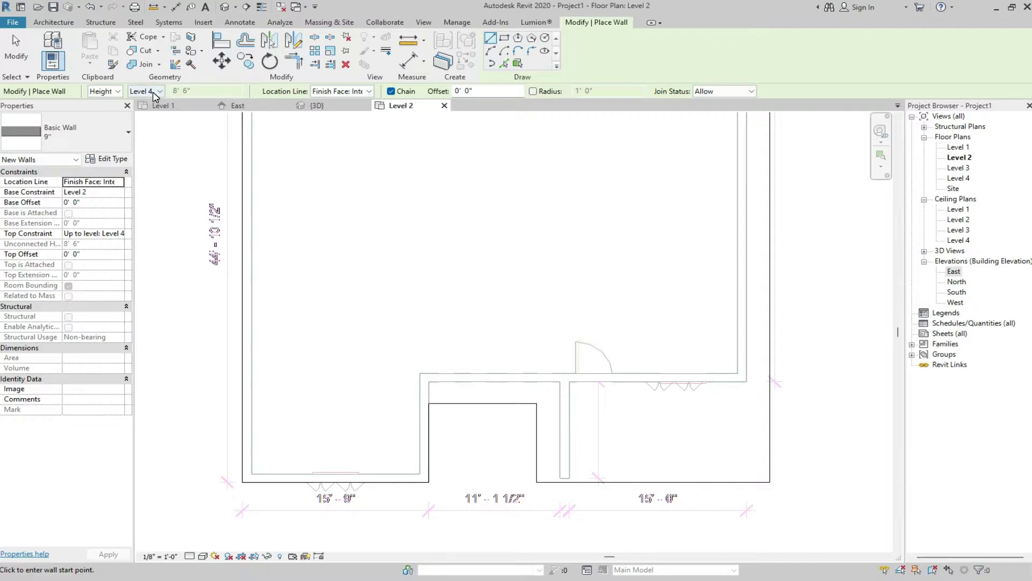
pyautogui.click(154, 93)
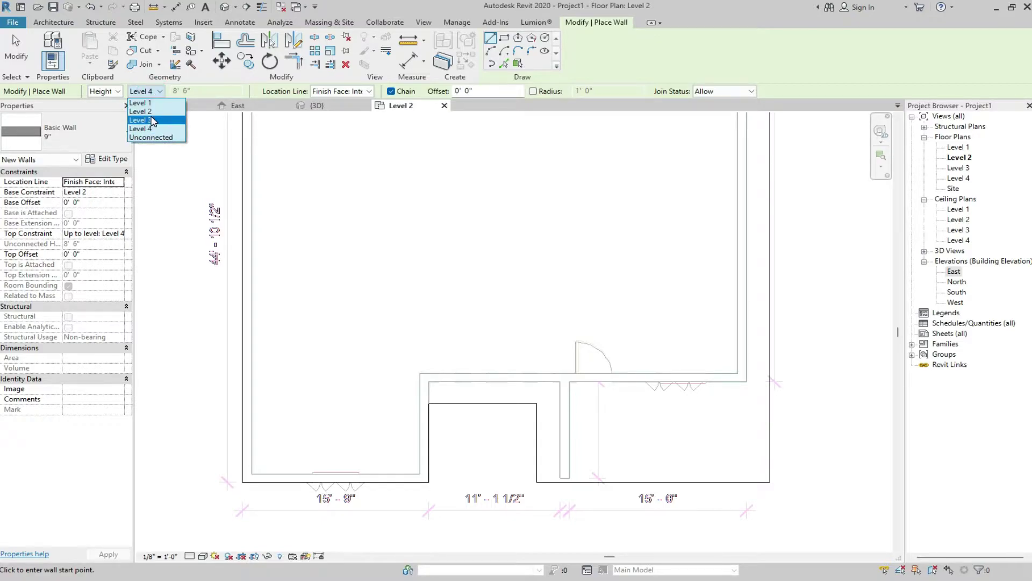
pyautogui.click(154, 121)
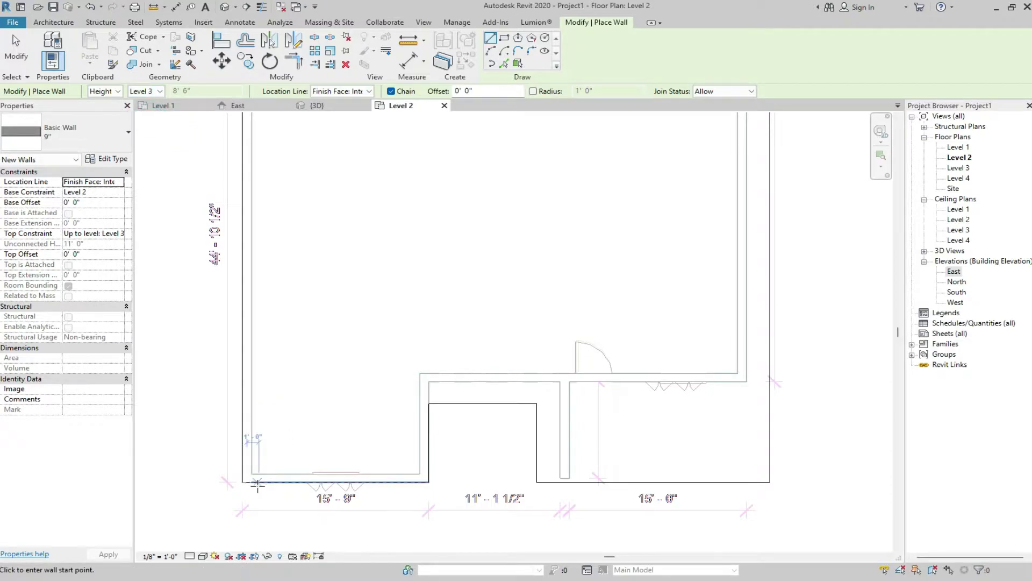
# Chain four walls around the lower-left block (15' side, 15'-9" top), closing the loop
pyautogui.click(243, 484)
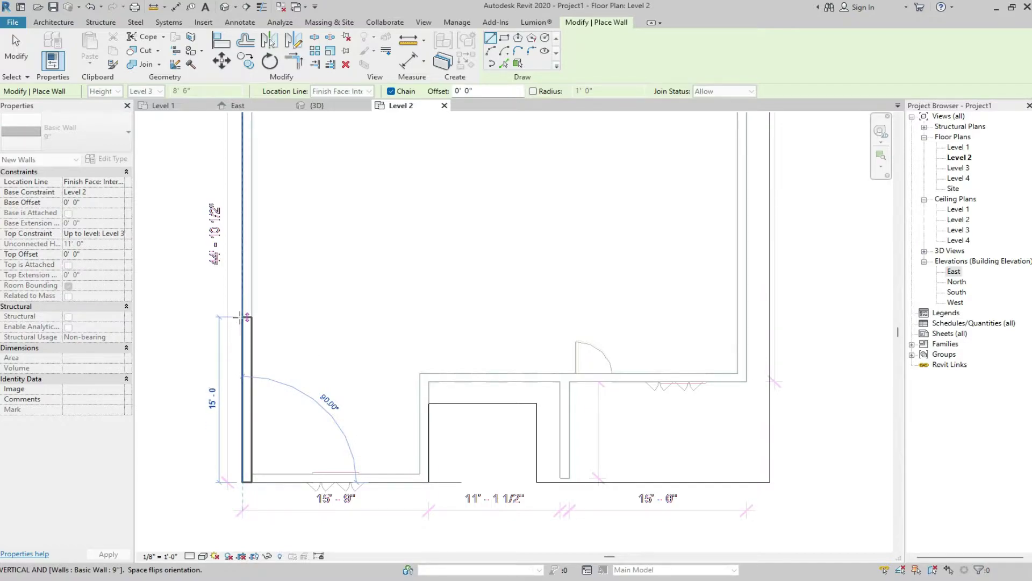
pyautogui.click(243, 316)
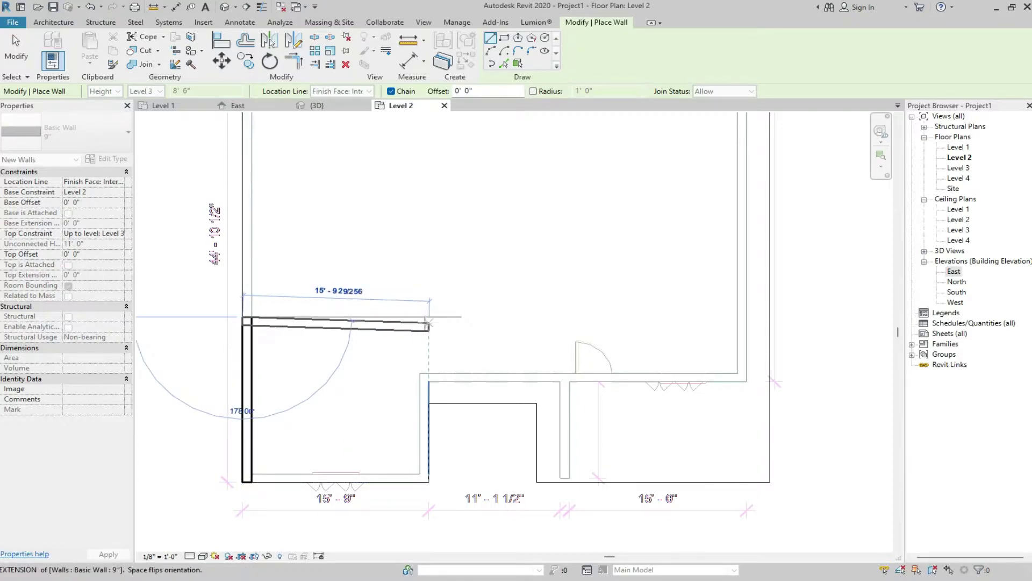
pyautogui.click(427, 321)
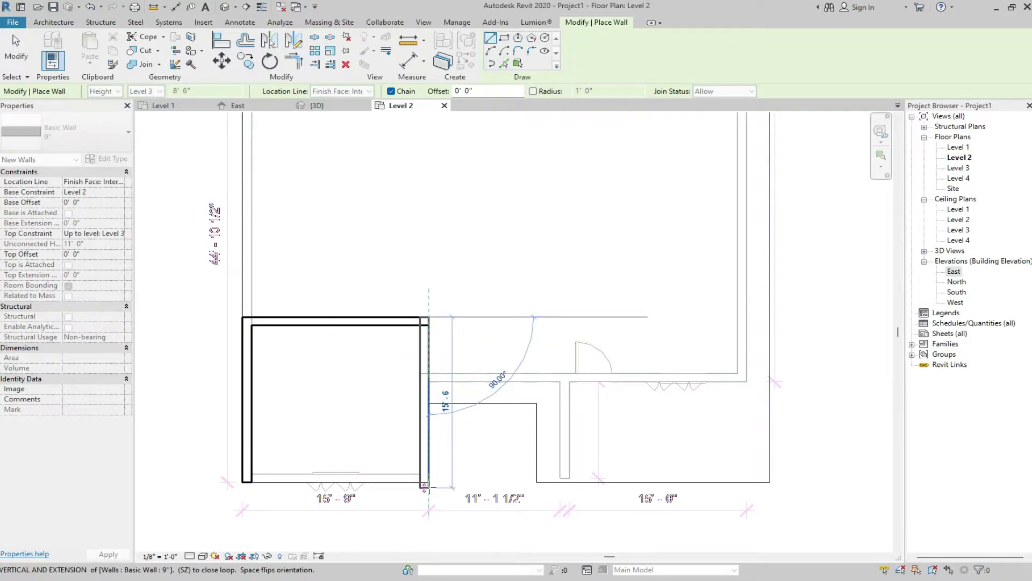
pyautogui.click(429, 482)
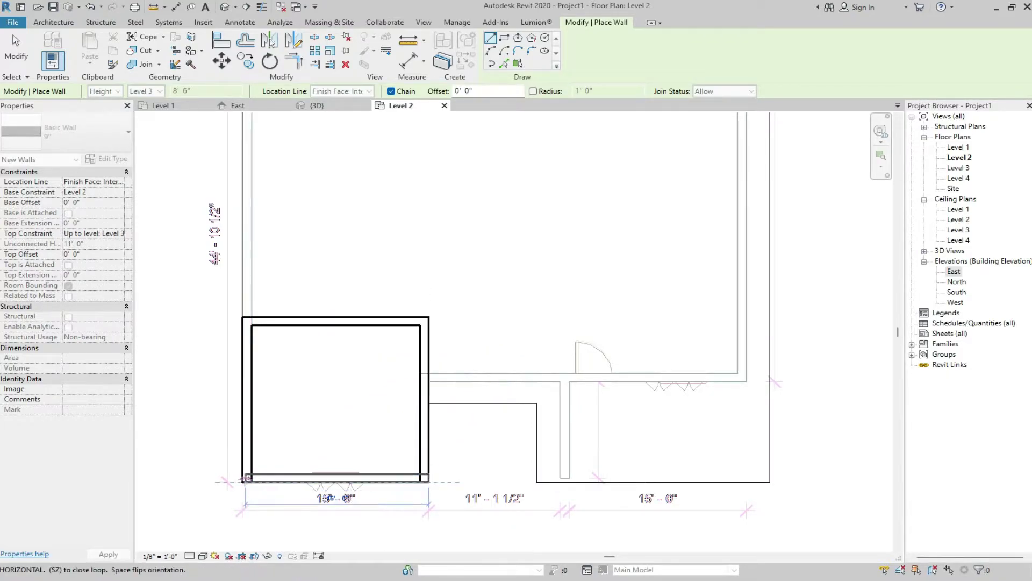
pyautogui.click(243, 482)
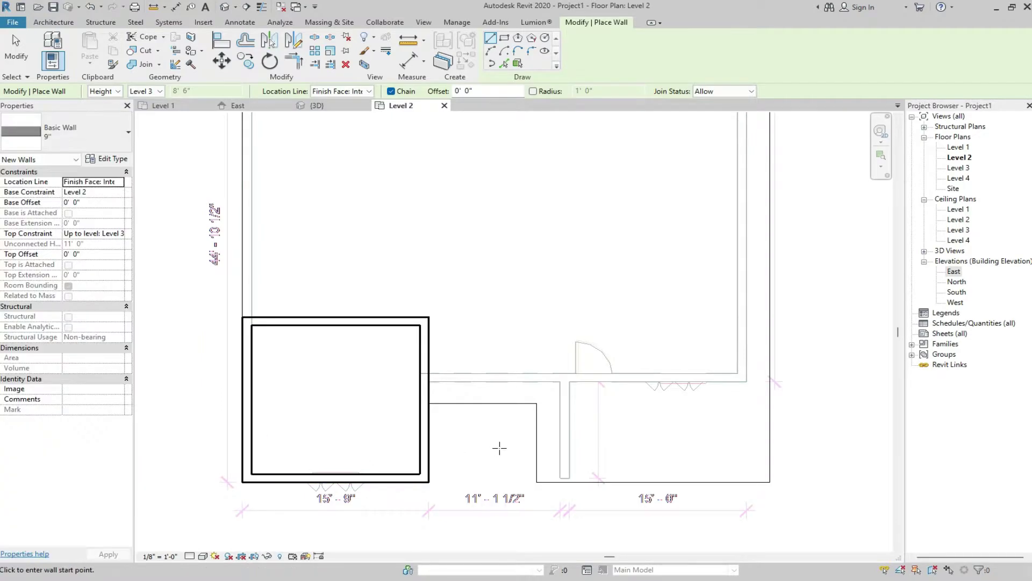
pyautogui.press('Escape')
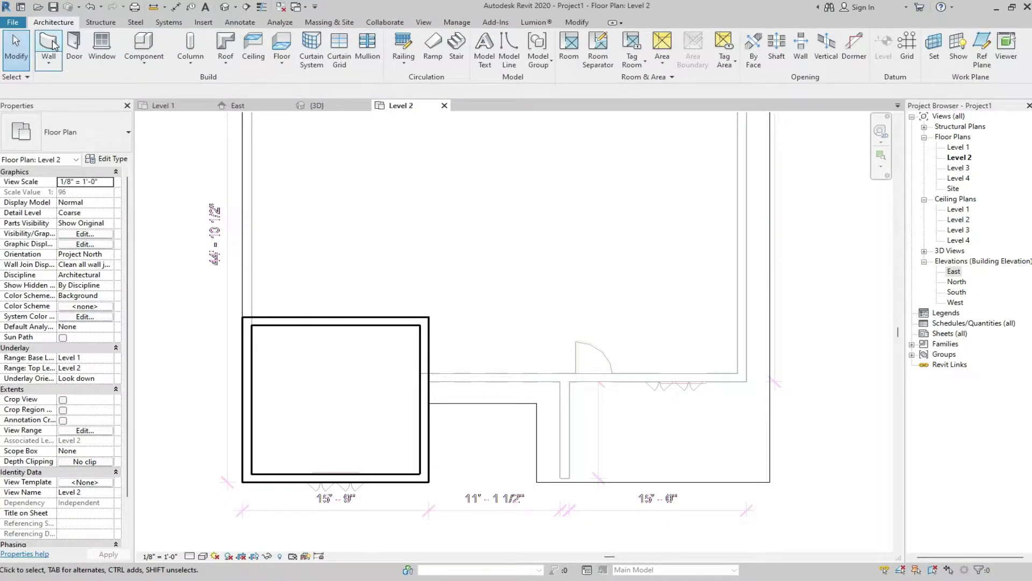
# Draw four chained 9" walls rising to Level 4 around the right front room
pyautogui.click(48, 43)
pyautogui.click(156, 91)
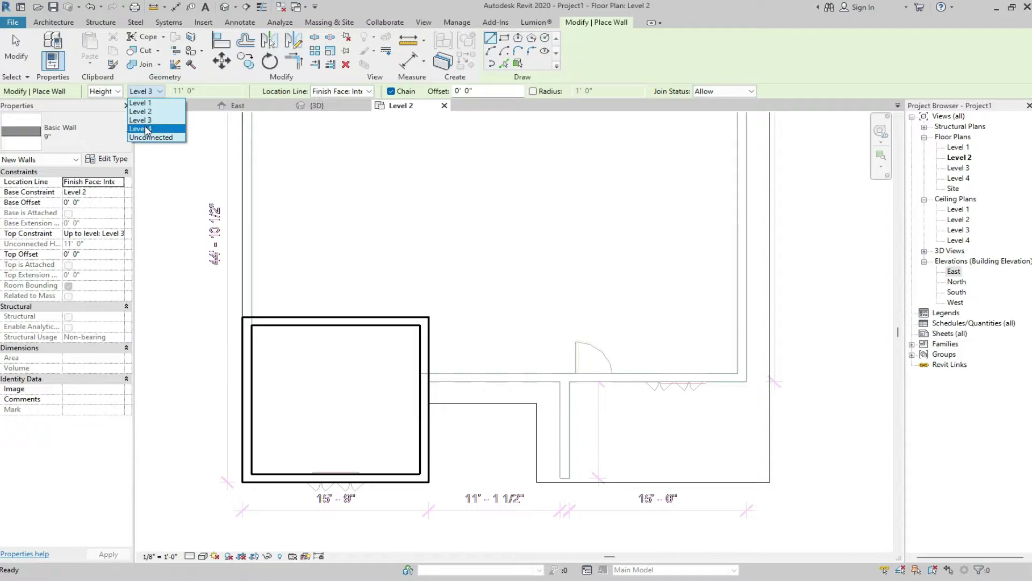
pyautogui.click(146, 132)
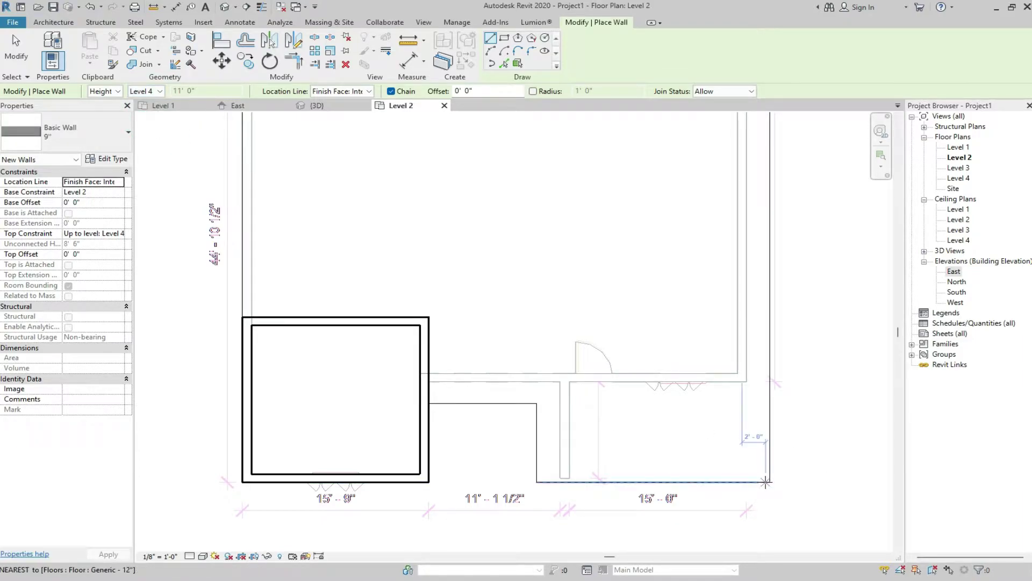
pyautogui.click(769, 480)
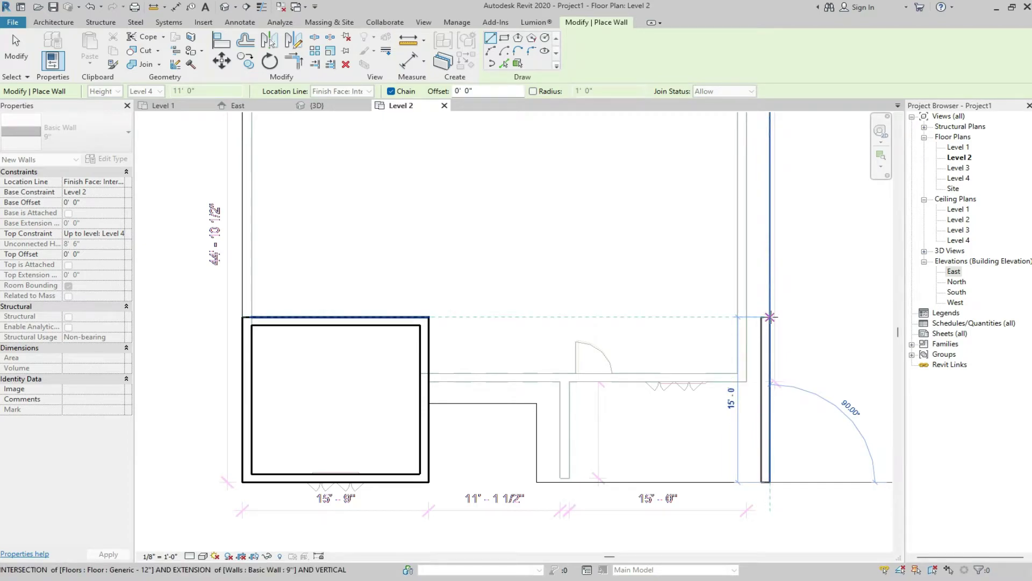
pyautogui.click(770, 317)
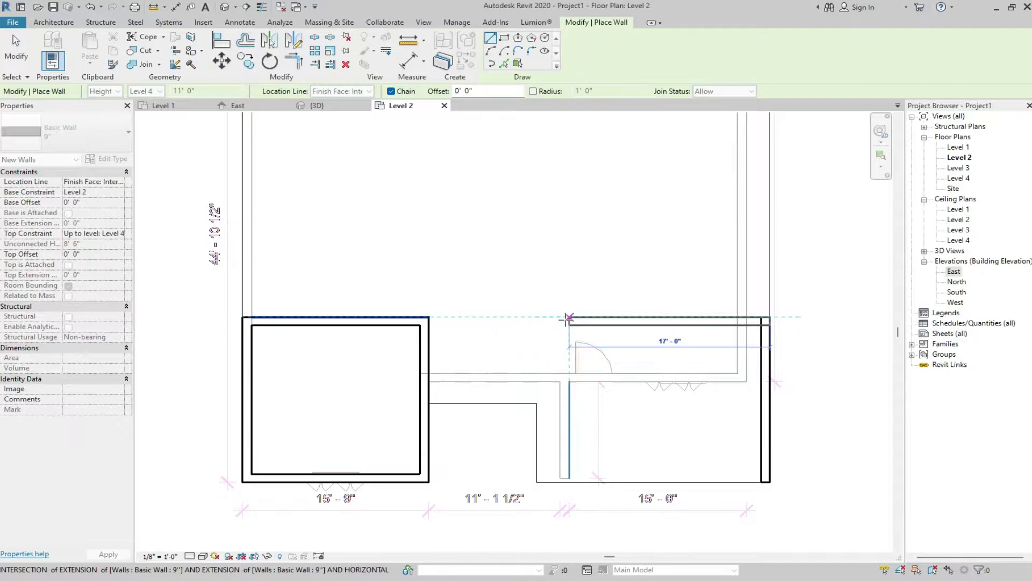
pyautogui.click(570, 320)
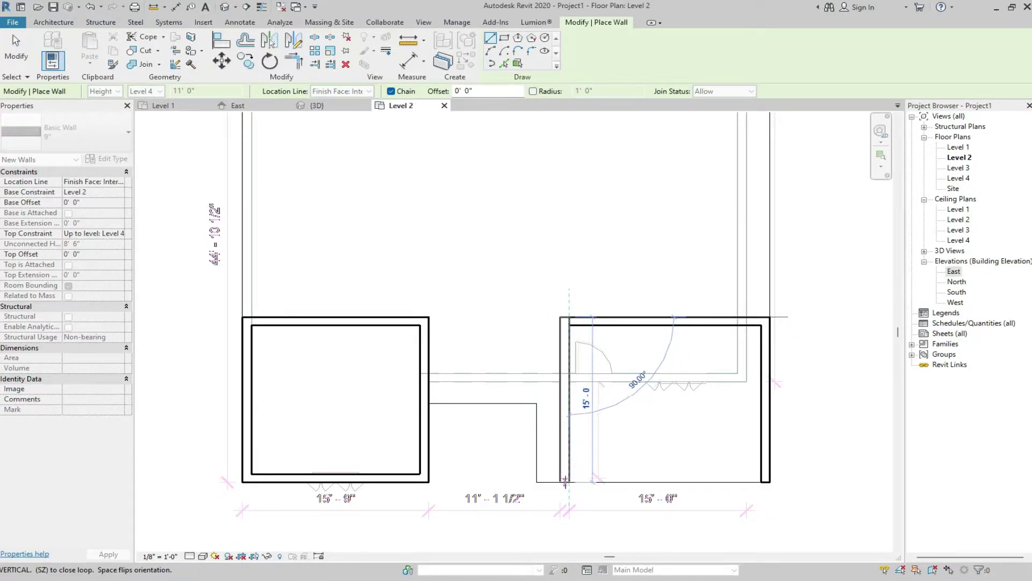
pyautogui.click(565, 480)
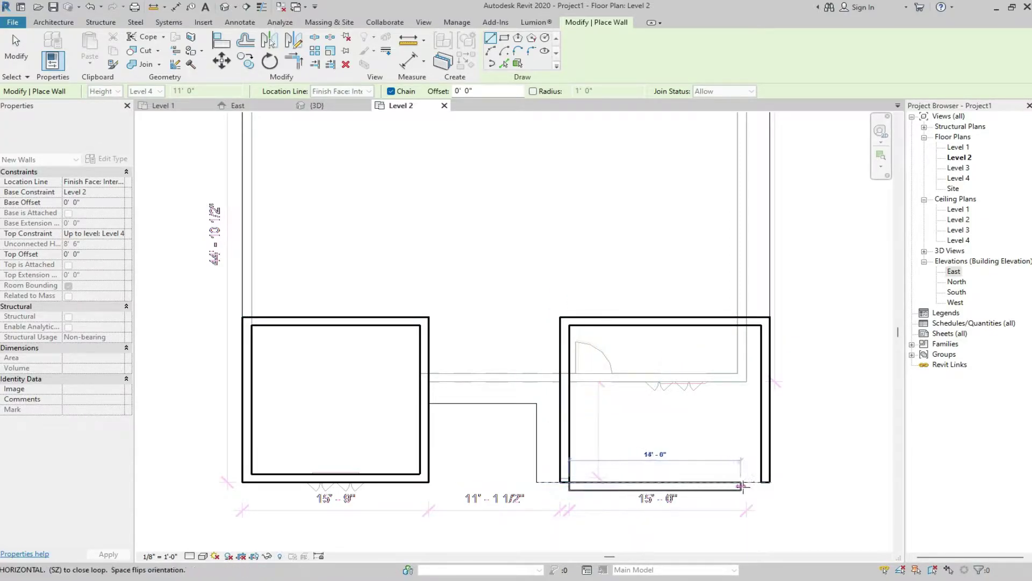
pyautogui.click(766, 481)
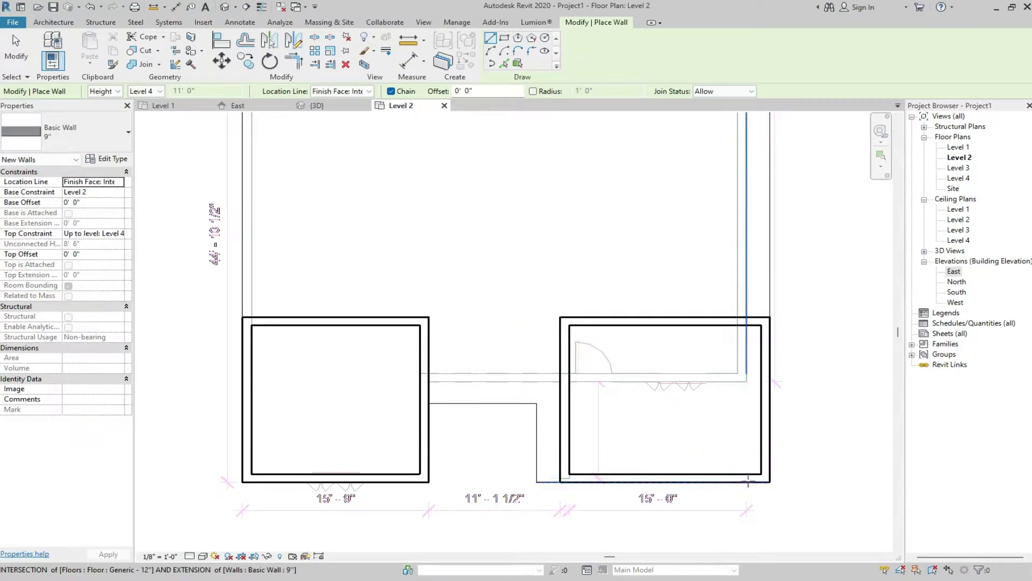
pyautogui.press('Escape')
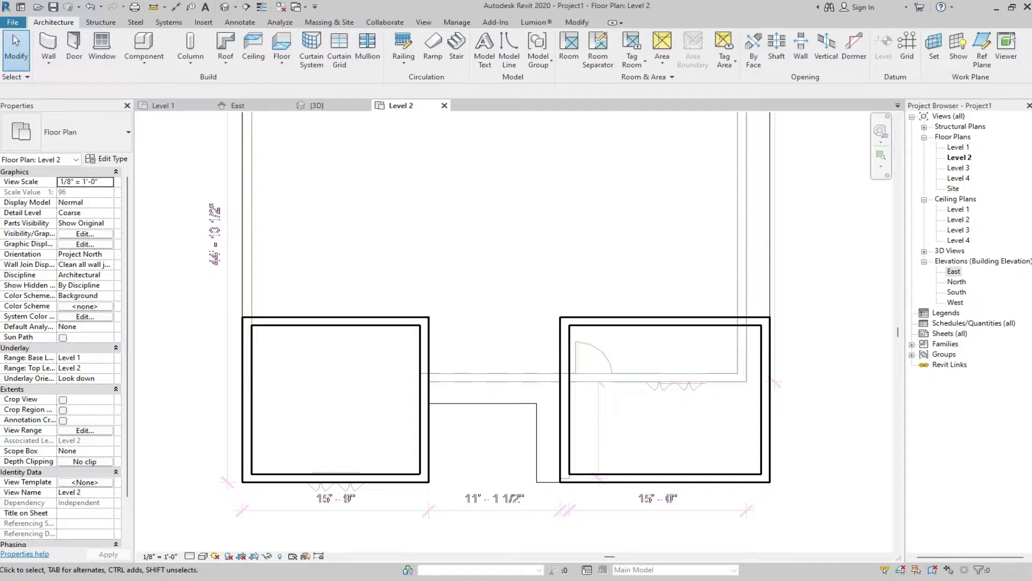
# Open the 3D view and zoom in on the house from the FRONT ViewCube face
pyautogui.click(314, 105)
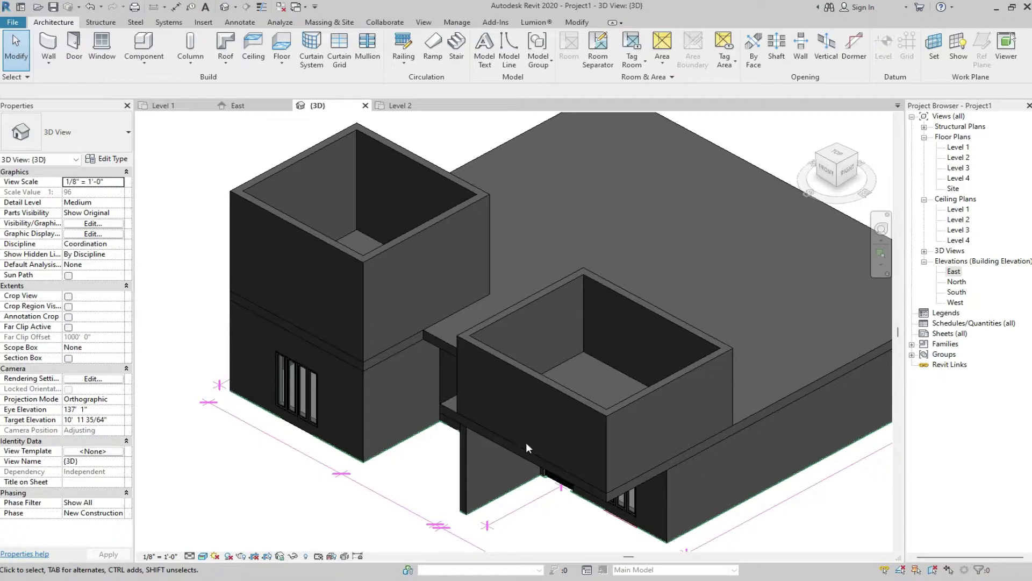
pyautogui.scroll(2, 527, 442)
pyautogui.scroll(-3, 527, 442)
pyautogui.scroll(2, 527, 442)
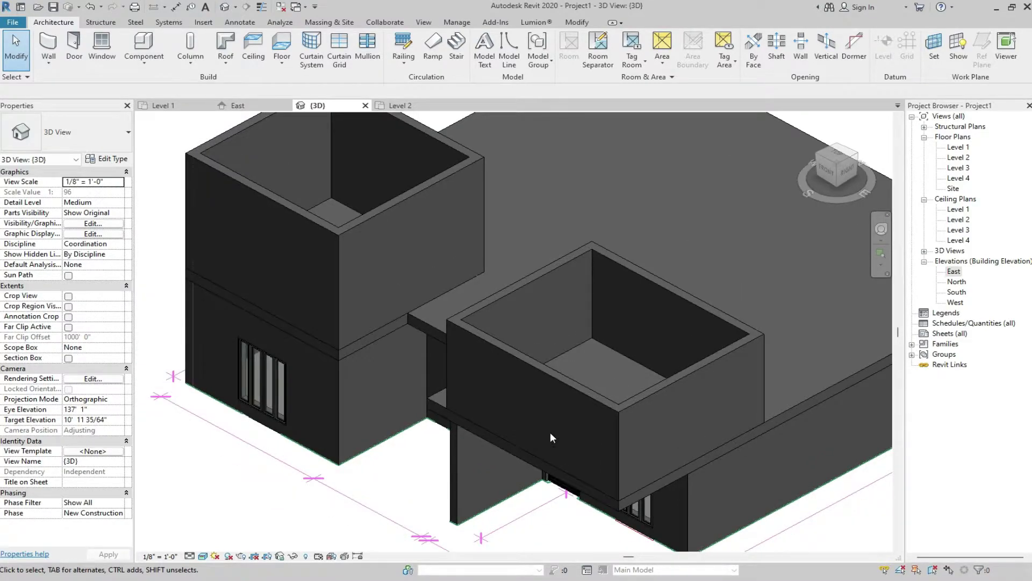
pyautogui.click(827, 171)
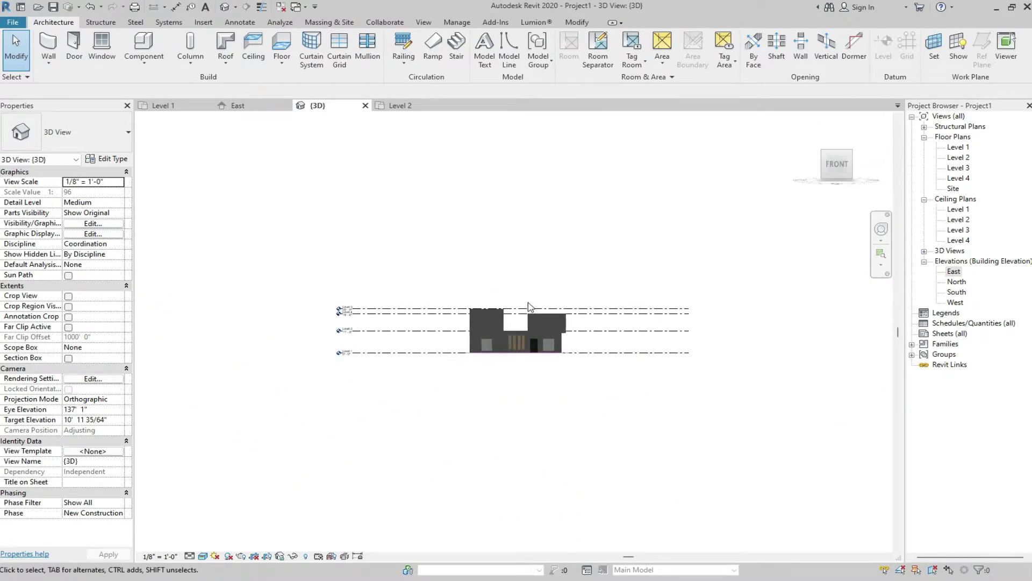
pyautogui.scroll(2, 530, 310)
pyautogui.scroll(1, 533, 317)
pyautogui.scroll(2, 540, 325)
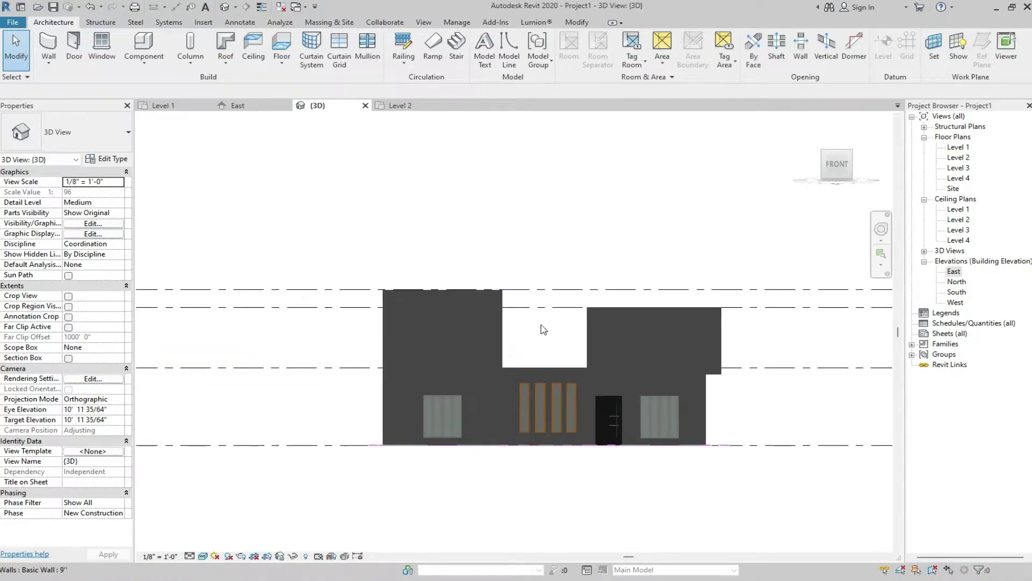
pyautogui.scroll(-1, 543, 329)
pyautogui.scroll(2, 509, 305)
pyautogui.scroll(1, 521, 321)
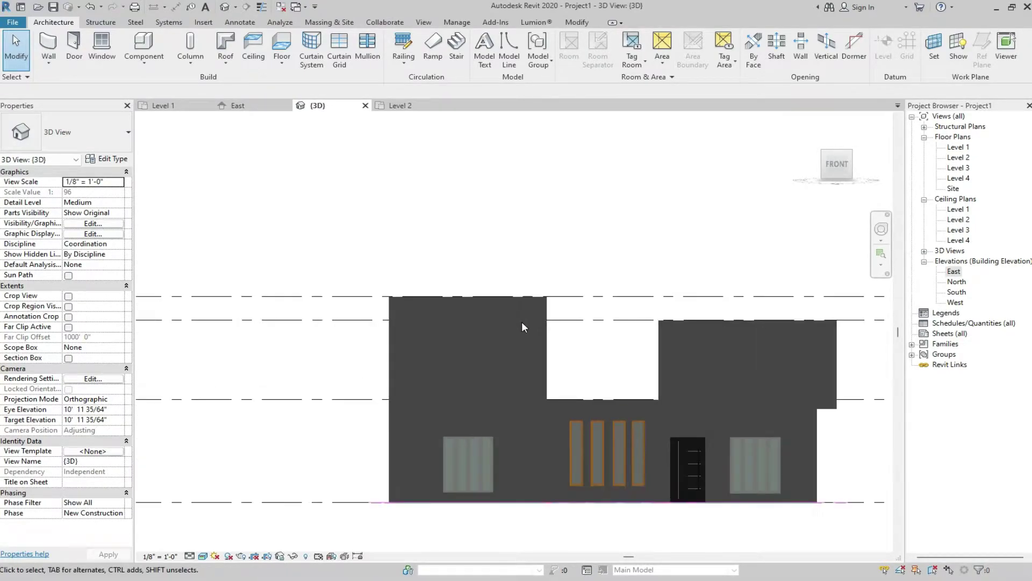
# Select the right upper box's four walls to inspect them, then deselect
pyautogui.click(662, 342)
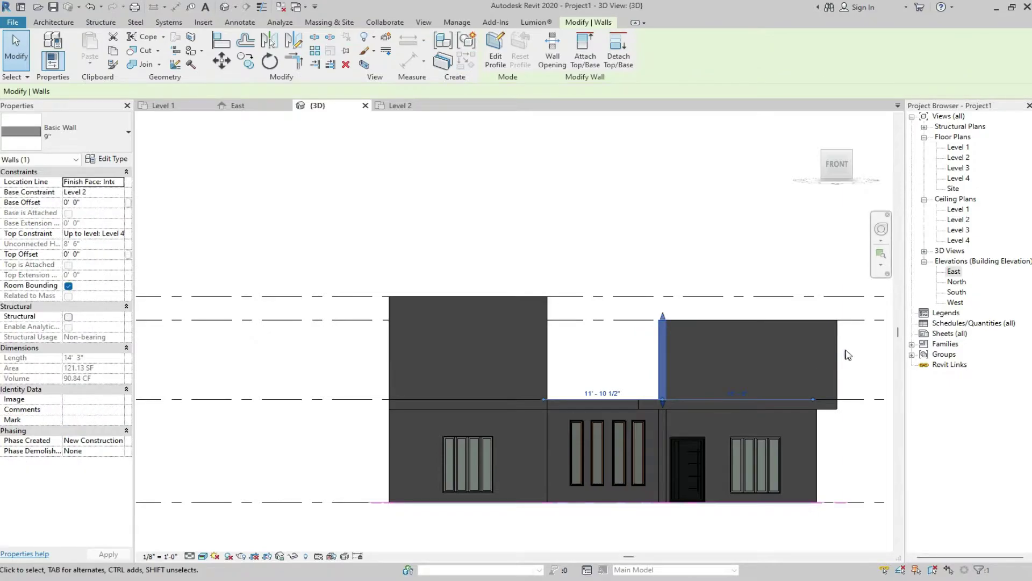
pyautogui.moveTo(863, 359); pyautogui.dragTo(649, 363)
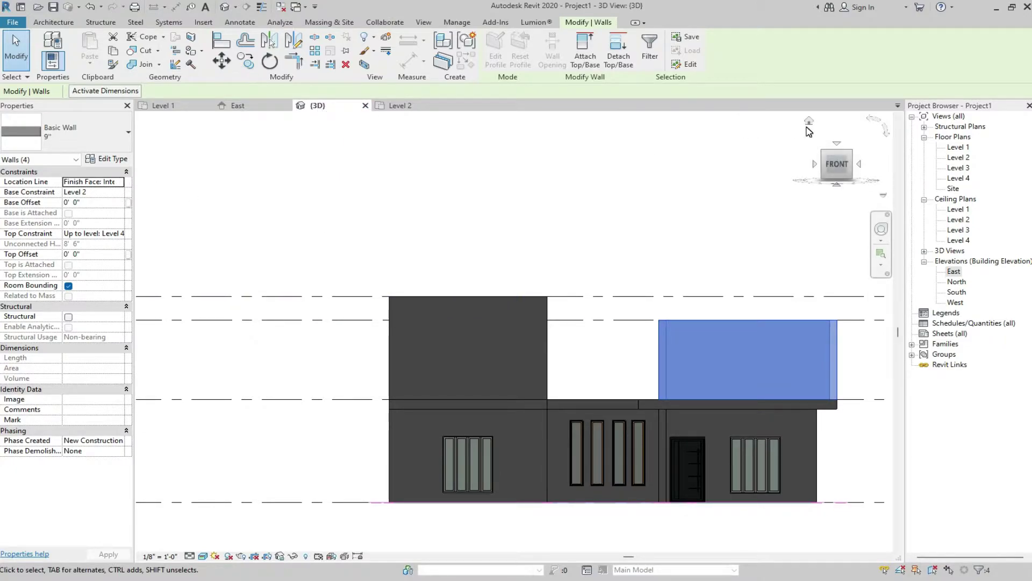
pyautogui.click(810, 129)
# Set the Top Constraint of the right upper box's four walls to Level 3
pyautogui.click(809, 121)
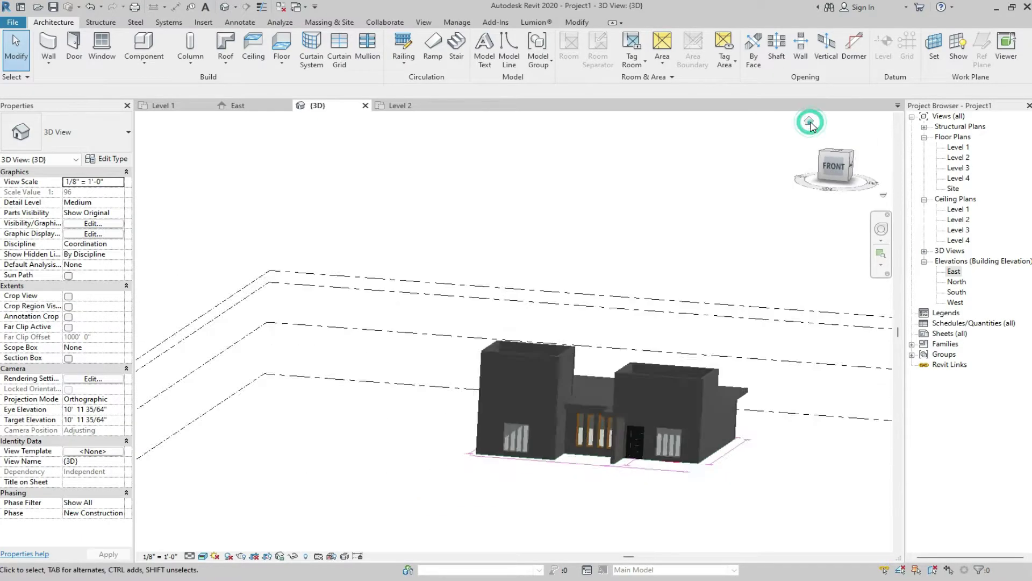
pyautogui.scroll(4, 515, 368)
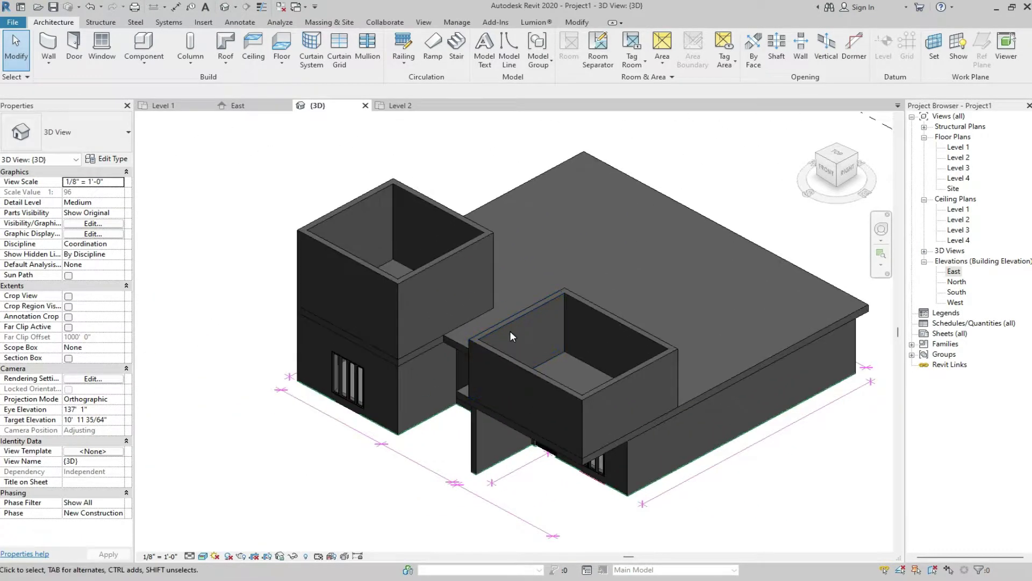
pyautogui.click(508, 322)
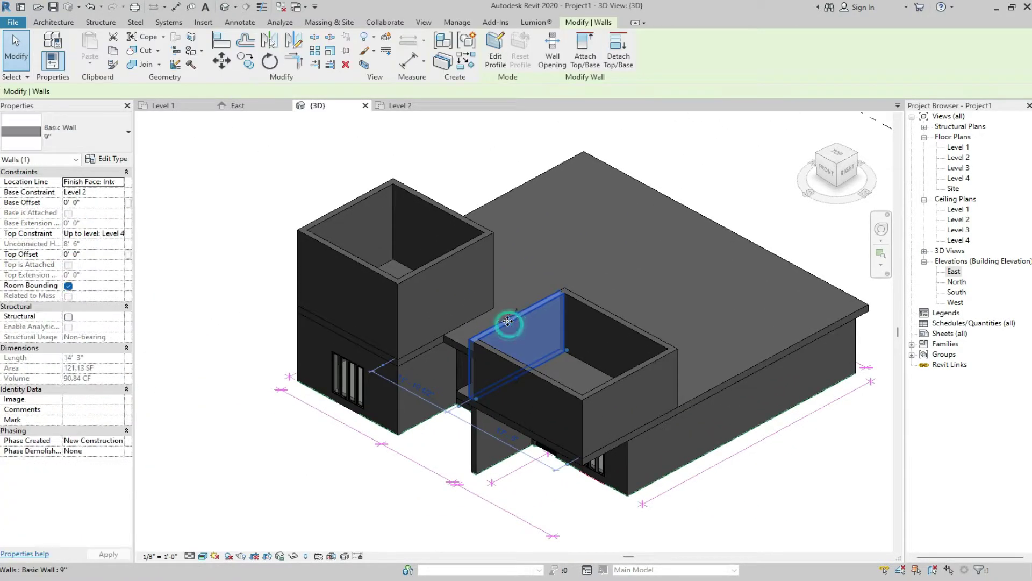
pyautogui.keyDown('ctrl'); pyautogui.click(535, 374); pyautogui.keyUp('ctrl')
pyautogui.keyDown('ctrl'); pyautogui.click(624, 323); pyautogui.keyUp('ctrl')
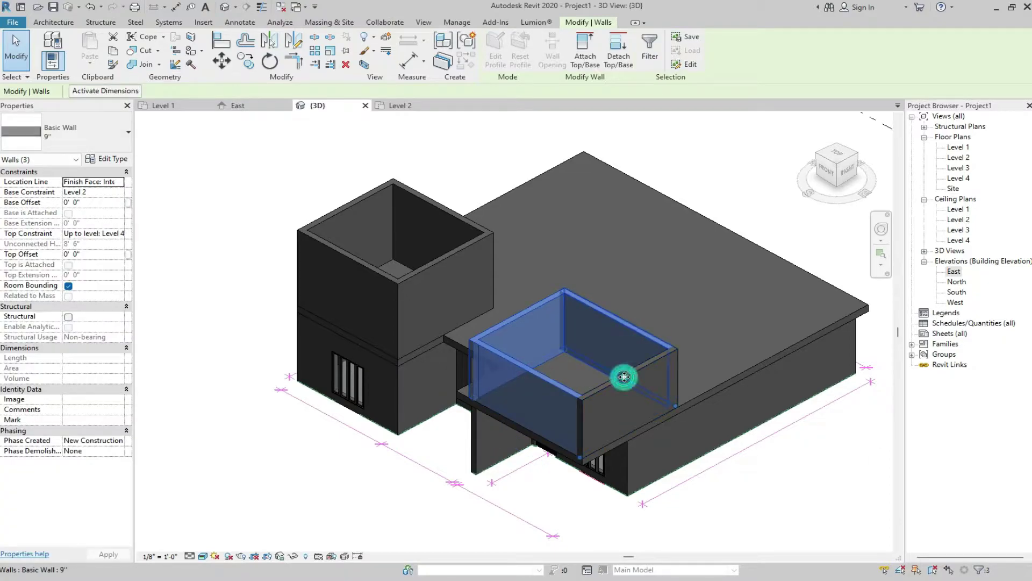
pyautogui.keyDown('ctrl'); pyautogui.click(600, 386); pyautogui.keyUp('ctrl')
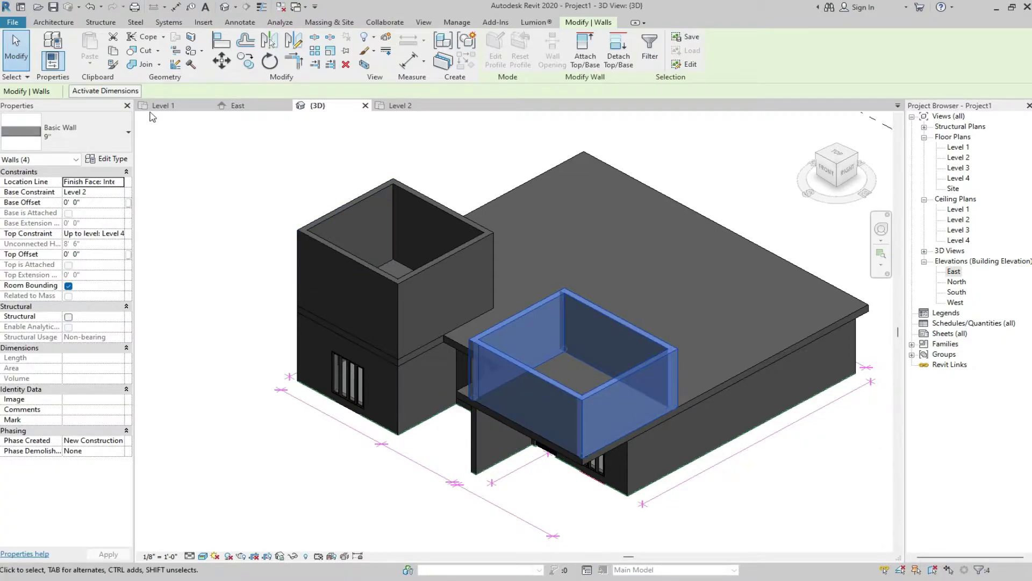
pyautogui.click(108, 234)
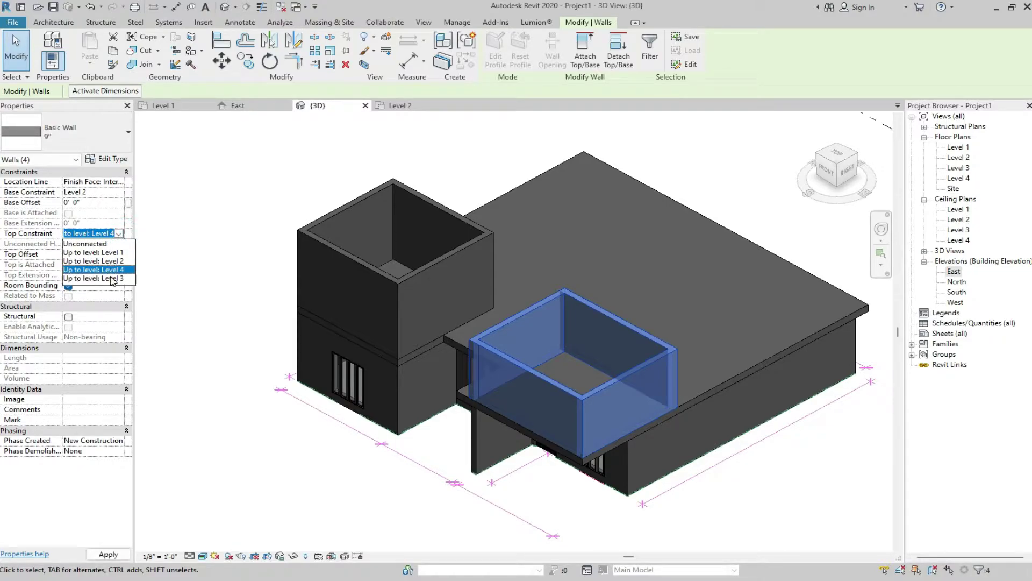
pyautogui.click(113, 278)
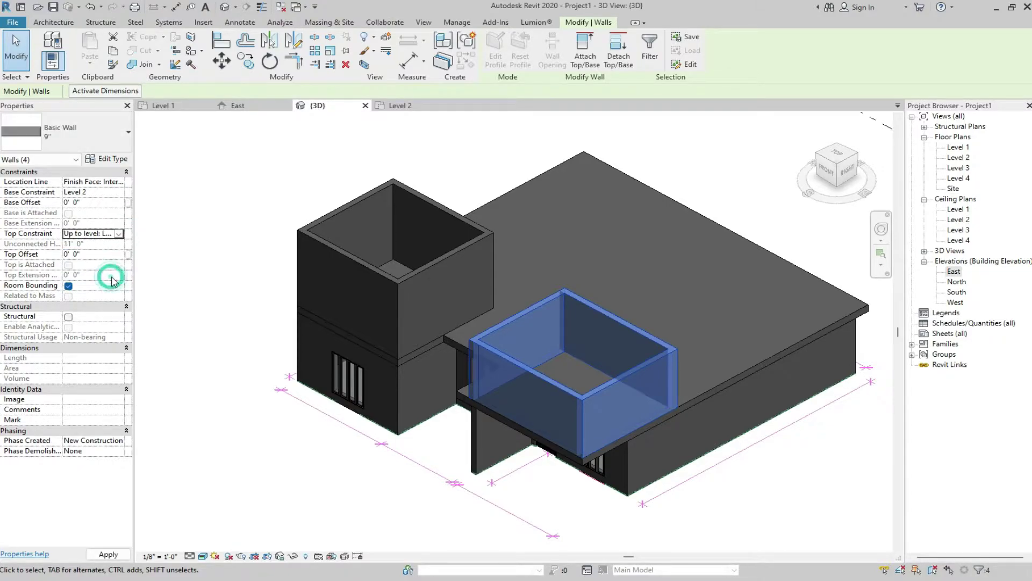
# Lower the left upper box's four walls so their tops stop at Level 4
pyautogui.click(408, 280)
pyautogui.keyDown('ctrl'); pyautogui.click(369, 269); pyautogui.keyUp('ctrl')
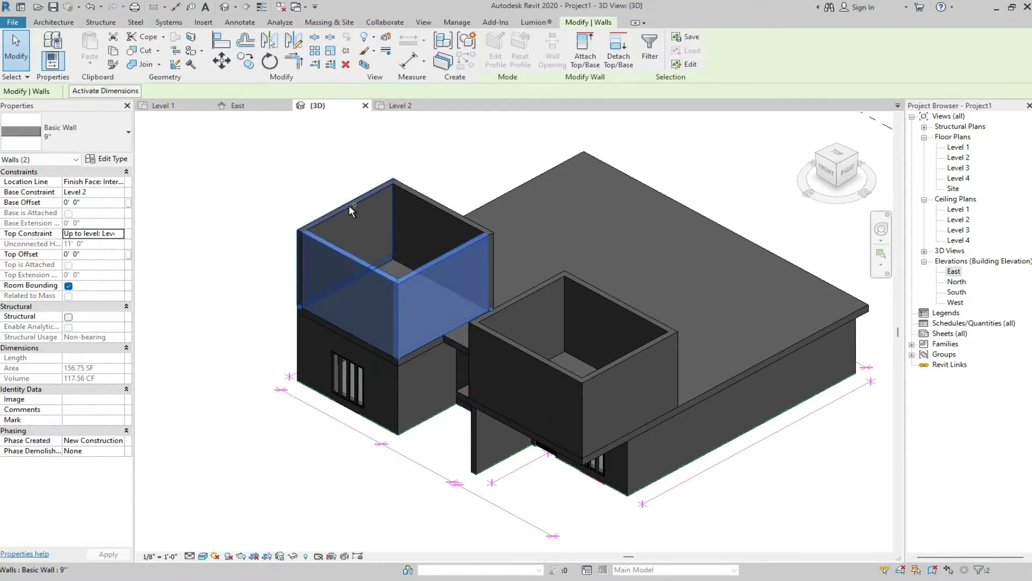
pyautogui.keyDown('ctrl'); pyautogui.click(353, 208); pyautogui.keyUp('ctrl')
pyautogui.keyDown('ctrl'); pyautogui.click(440, 205); pyautogui.keyUp('ctrl')
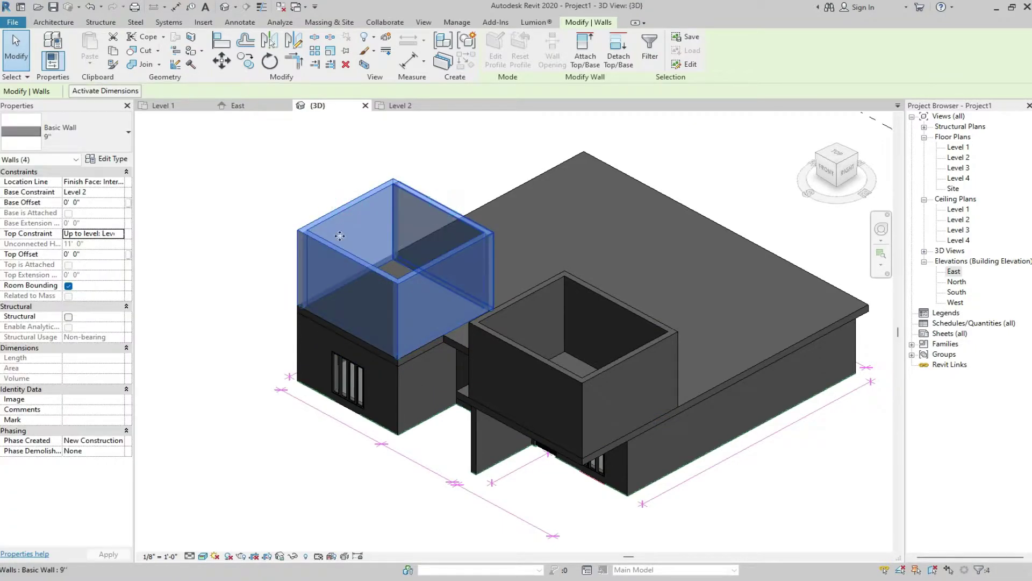
pyautogui.click(119, 234)
pyautogui.click(113, 273)
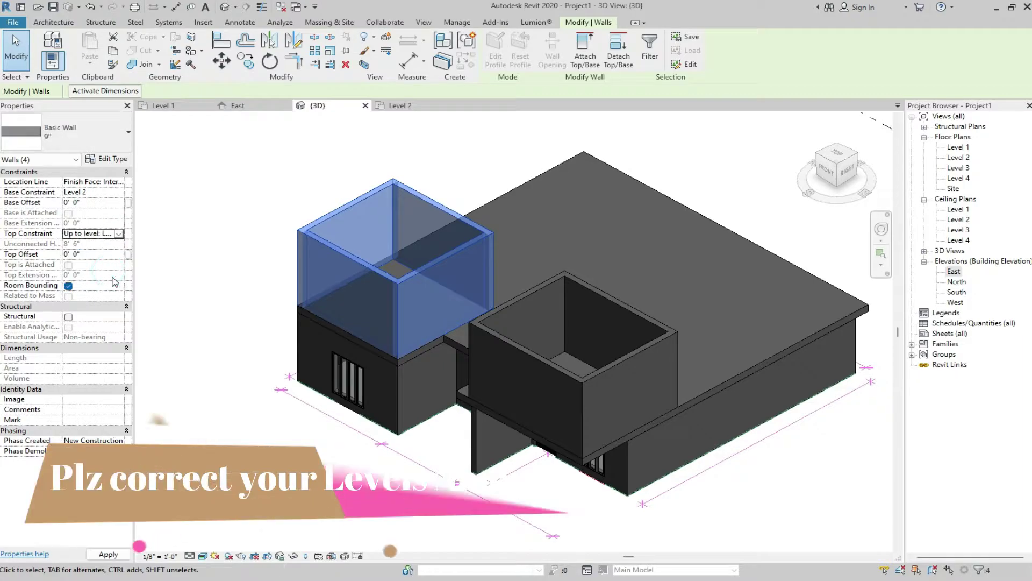
pyautogui.press('Escape')
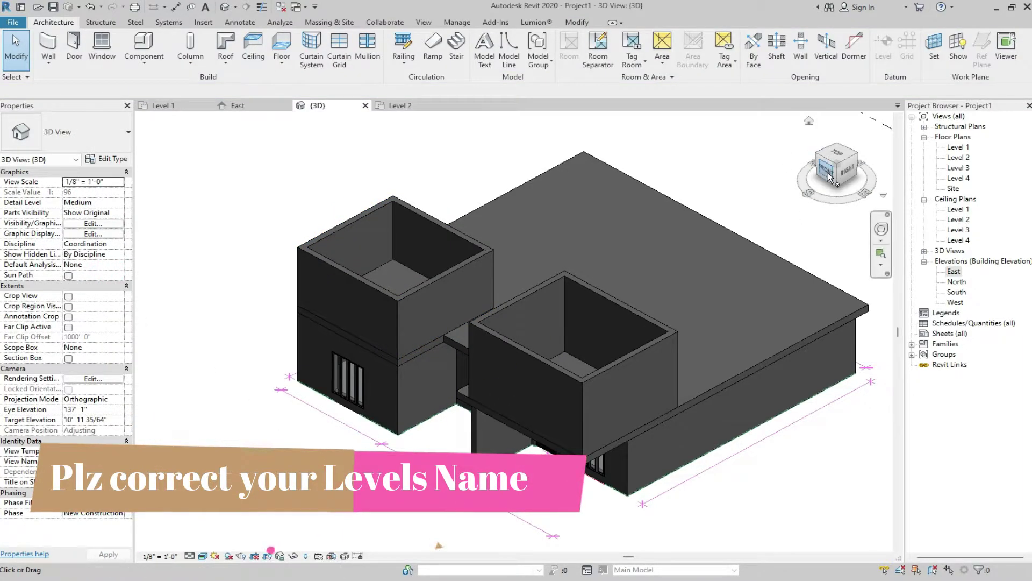
# View the house straight from the front and zoom in
pyautogui.click(827, 173)
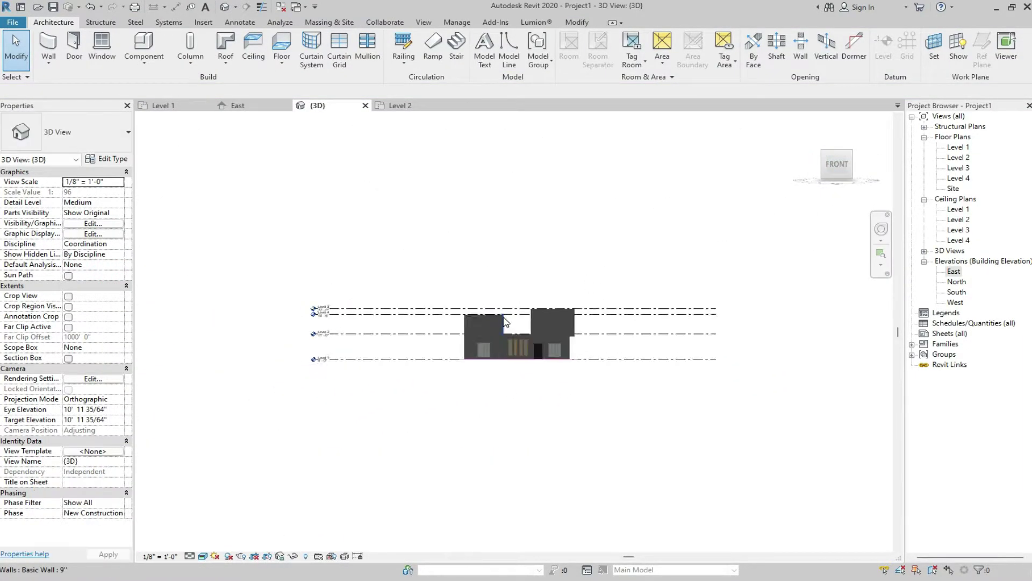
pyautogui.scroll(2, 647, 341)
pyautogui.scroll(3, 650, 341)
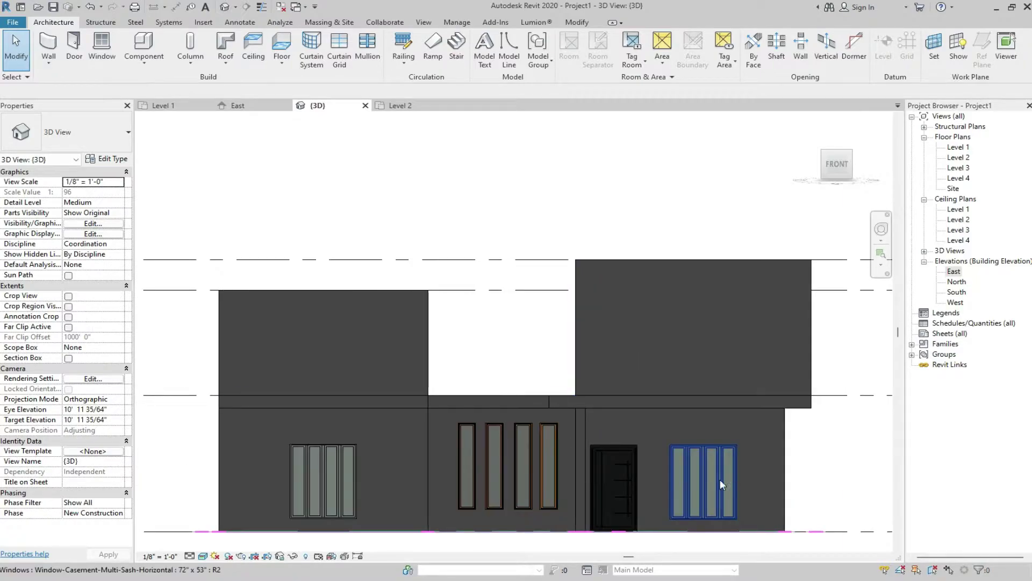
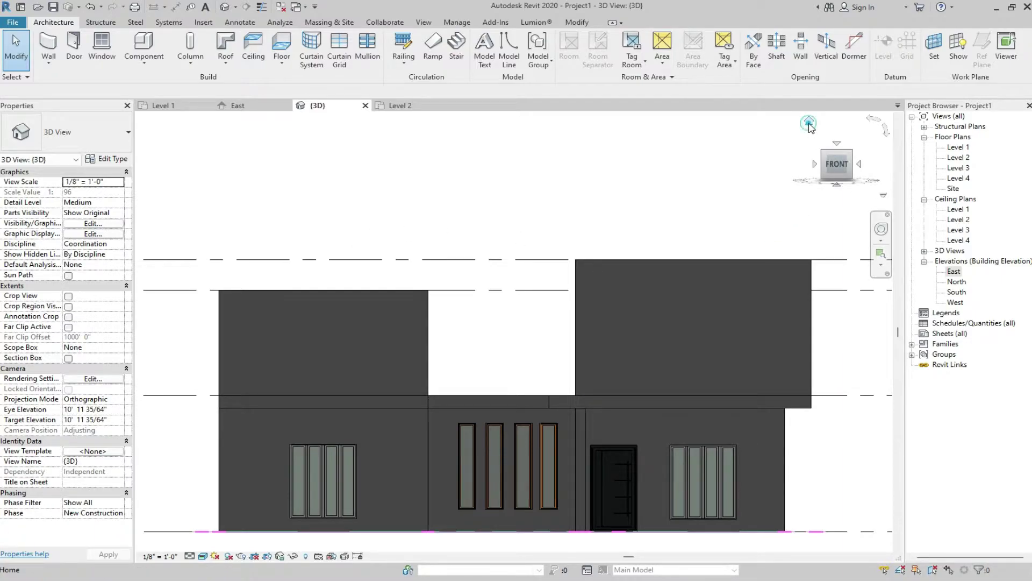
# On the Level 2 plan, align the right box's right-hand wall with the reference edge above it
pyautogui.click(809, 122)
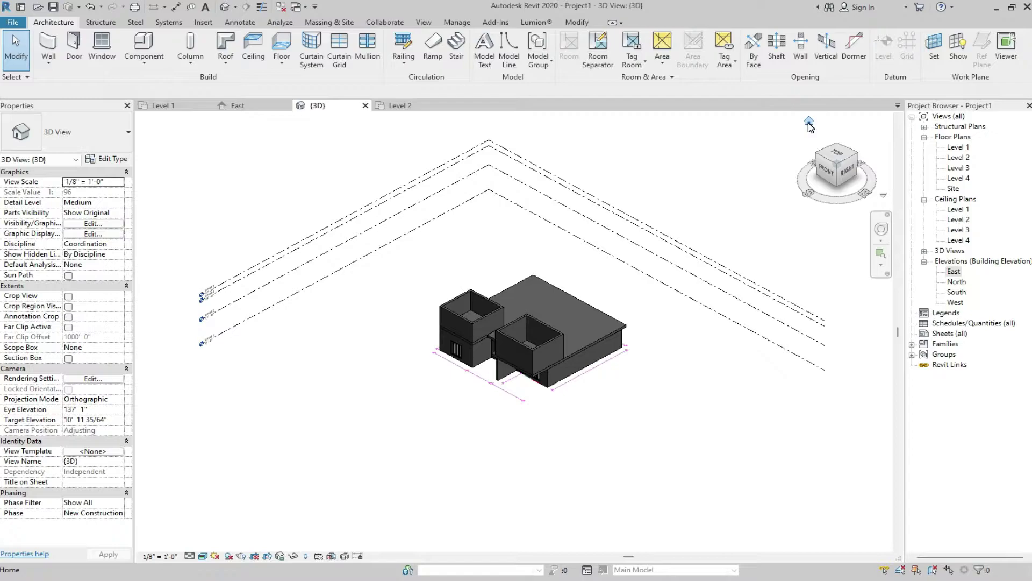
pyautogui.scroll(3, 568, 343)
pyautogui.scroll(2, 625, 406)
pyautogui.scroll(2, 627, 290)
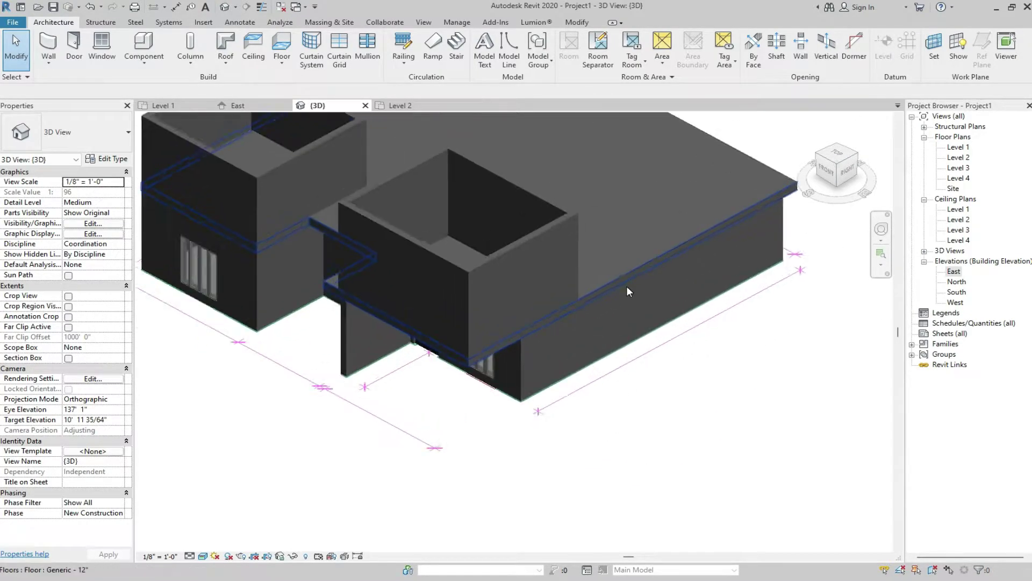
pyautogui.scroll(1, 628, 288)
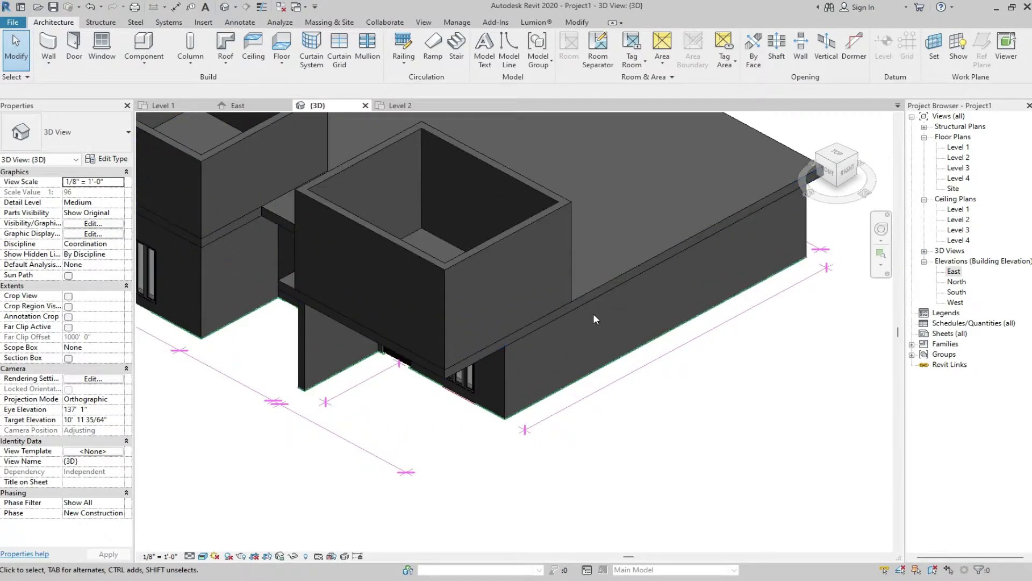
pyautogui.click(410, 105)
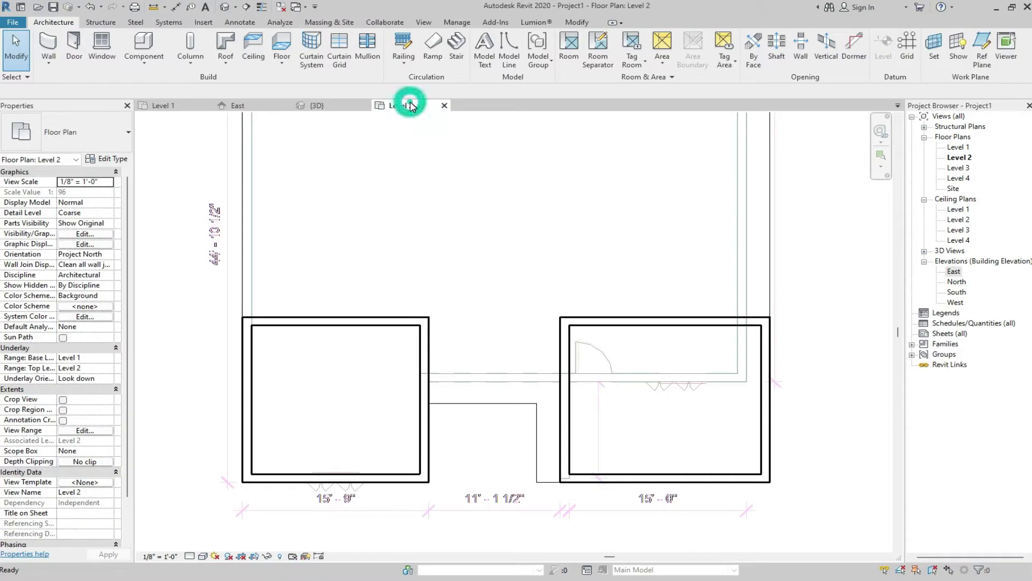
pyautogui.click(768, 375)
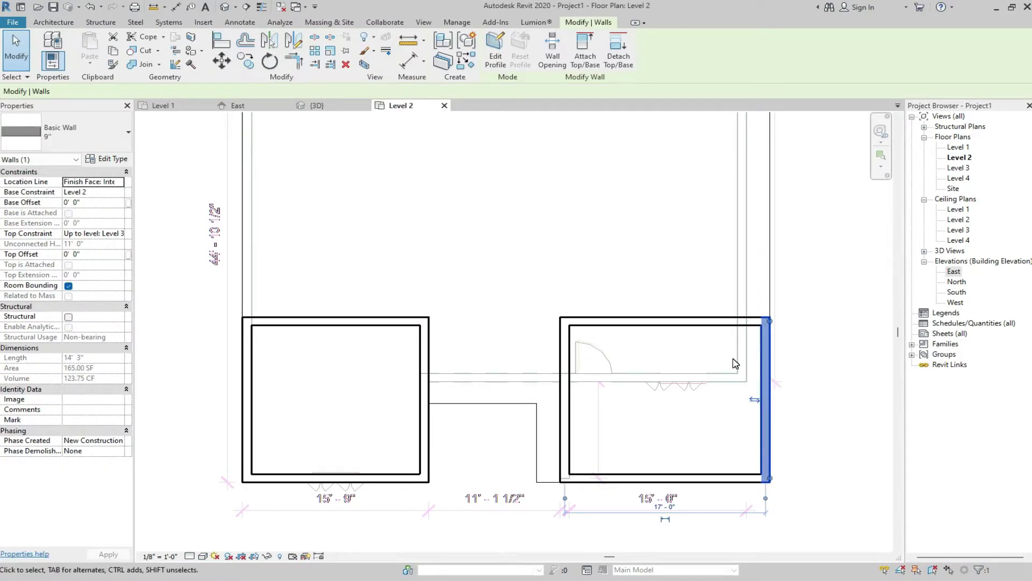
pyautogui.press('a')
pyautogui.press('l')
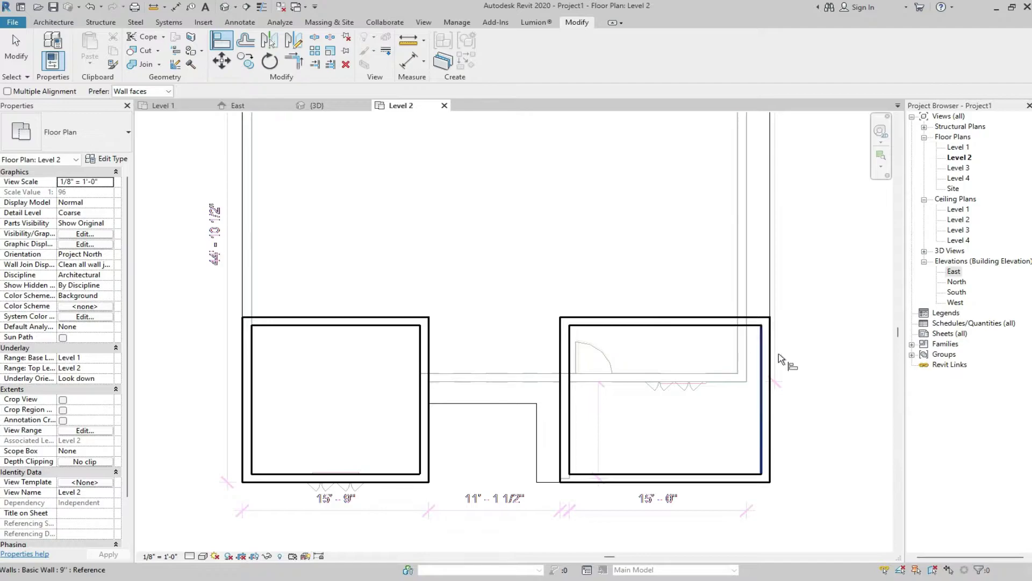
pyautogui.click(740, 355)
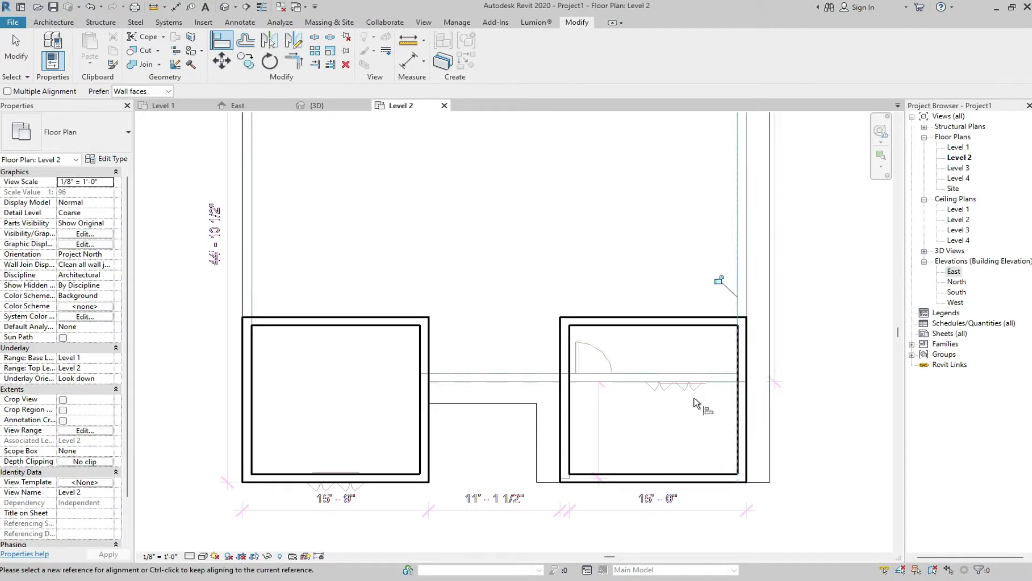
pyautogui.click(320, 105)
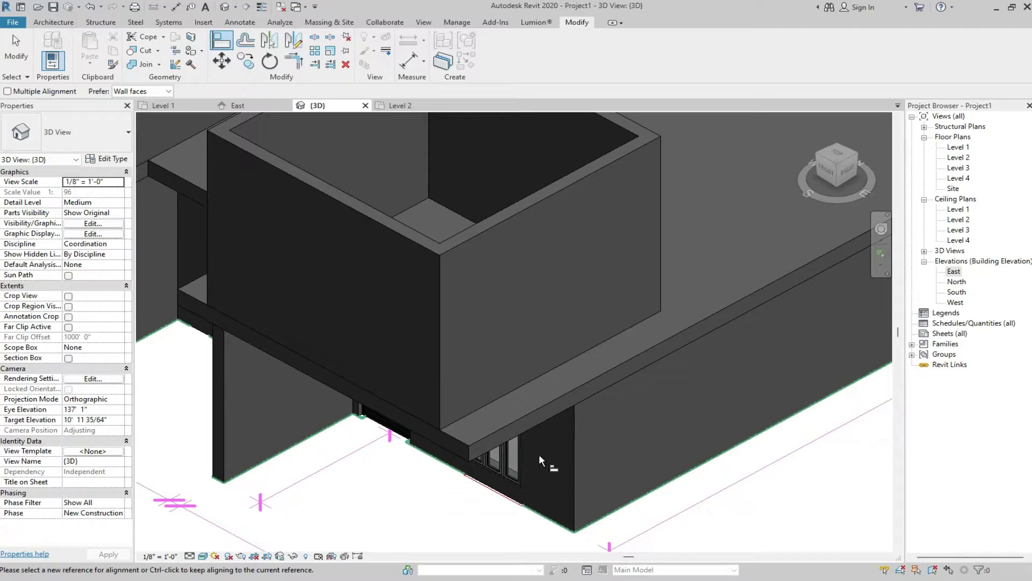
pyautogui.scroll(-3, 539, 453)
# Cancel the alignment and open the Level 4 floor plan around the square box
pyautogui.scroll(-2, 584, 459)
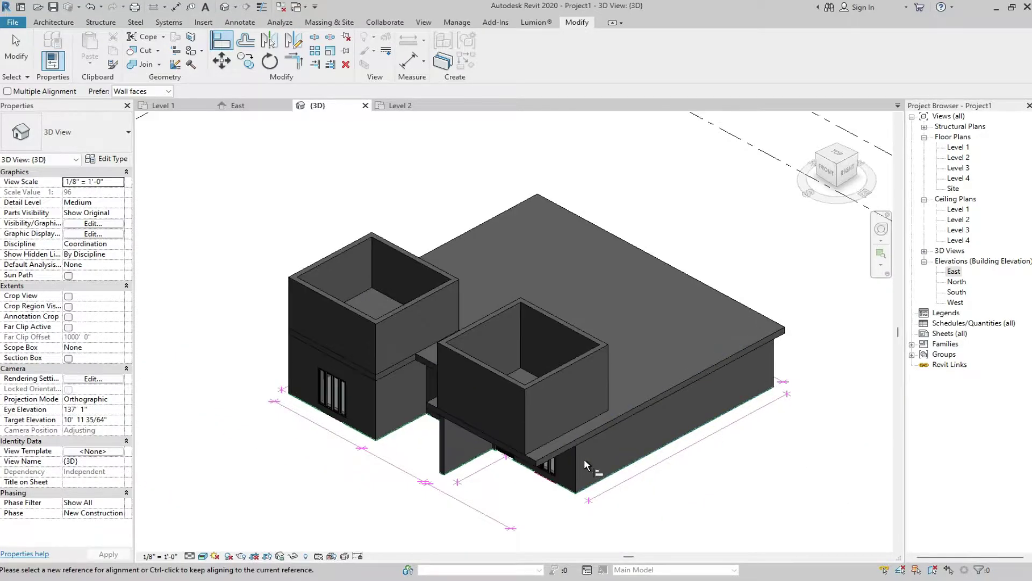
pyautogui.press('Escape')
pyautogui.scroll(4, 341, 309)
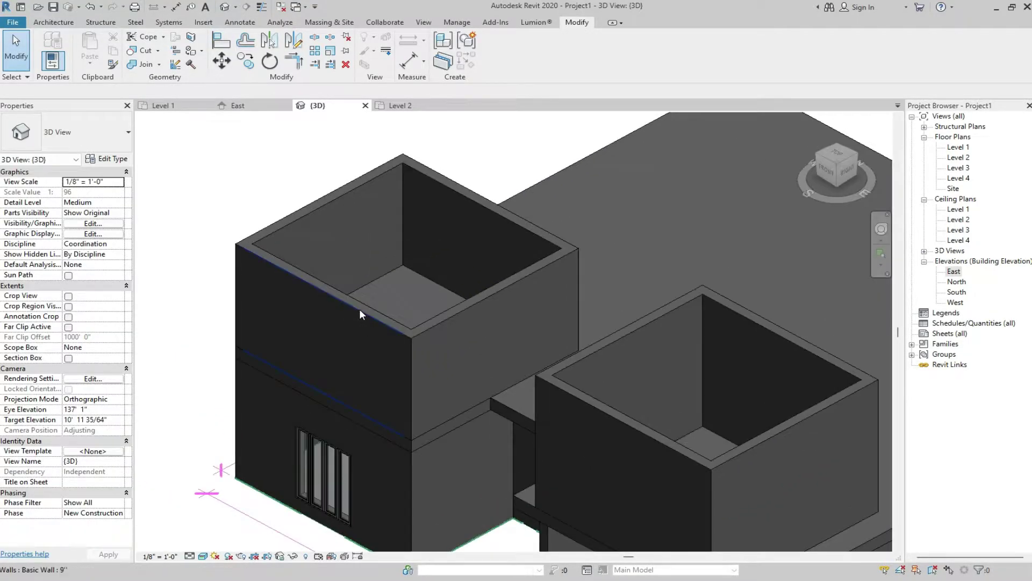
pyautogui.click(360, 311)
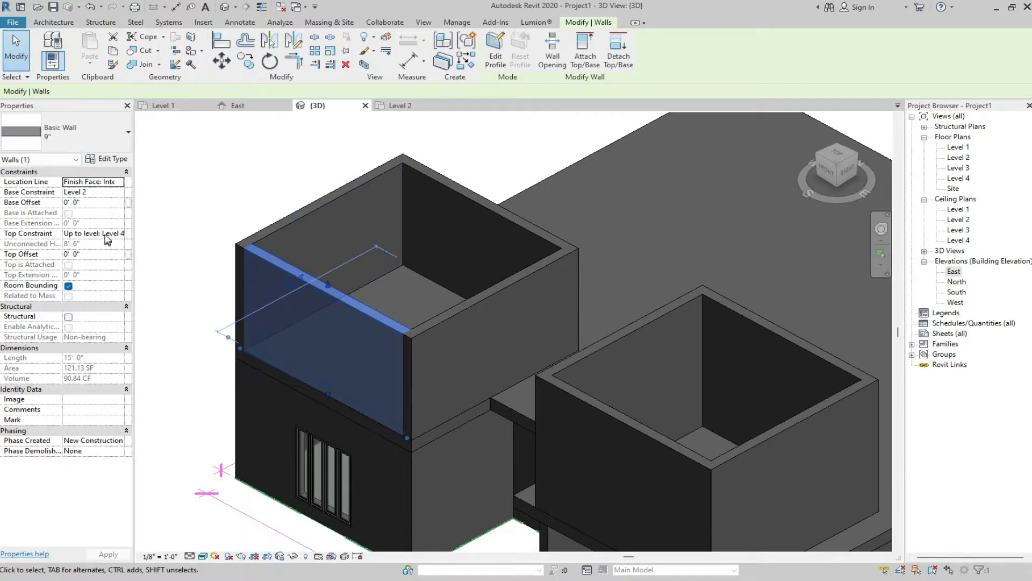
pyautogui.doubleClick(965, 180)
pyautogui.scroll(2, 525, 329)
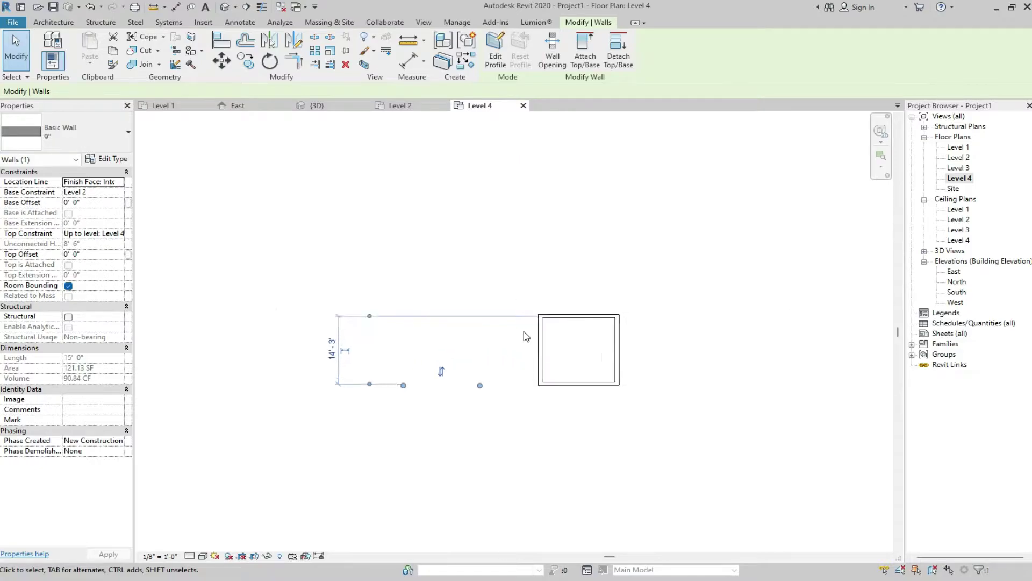
pyautogui.scroll(2, 525, 329)
pyautogui.scroll(1, 524, 330)
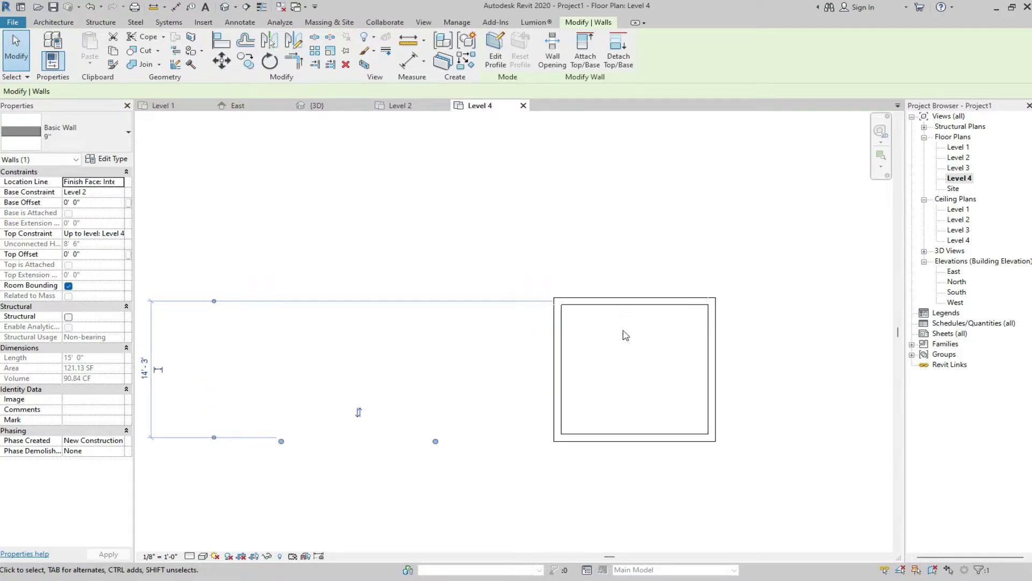
pyautogui.scroll(1, 706, 337)
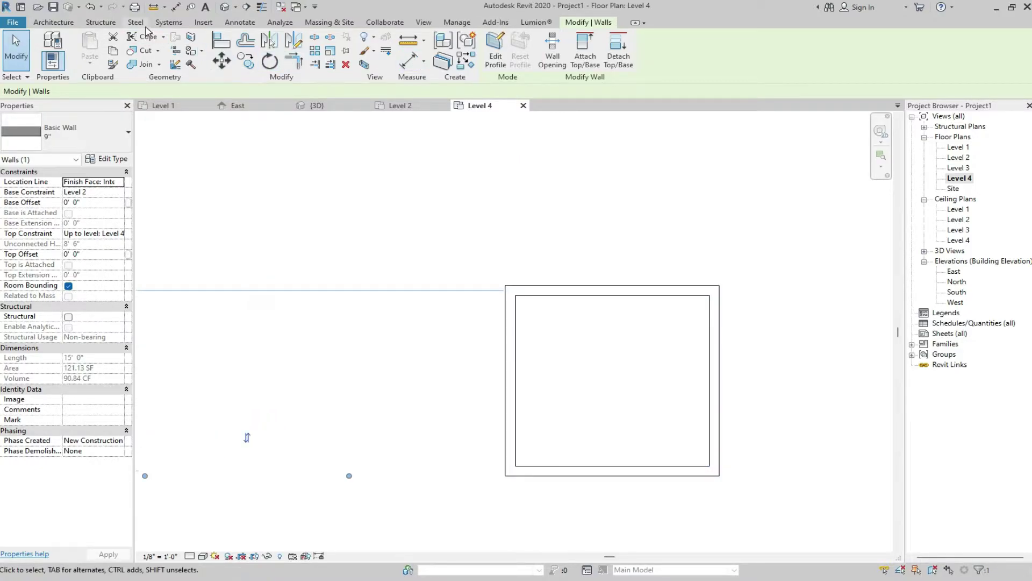
# Sketch a rectangular Generic 12" floor offset 1' 7 51/256" beyond the box's wall corners
pyautogui.click(48, 21)
pyautogui.click(279, 41)
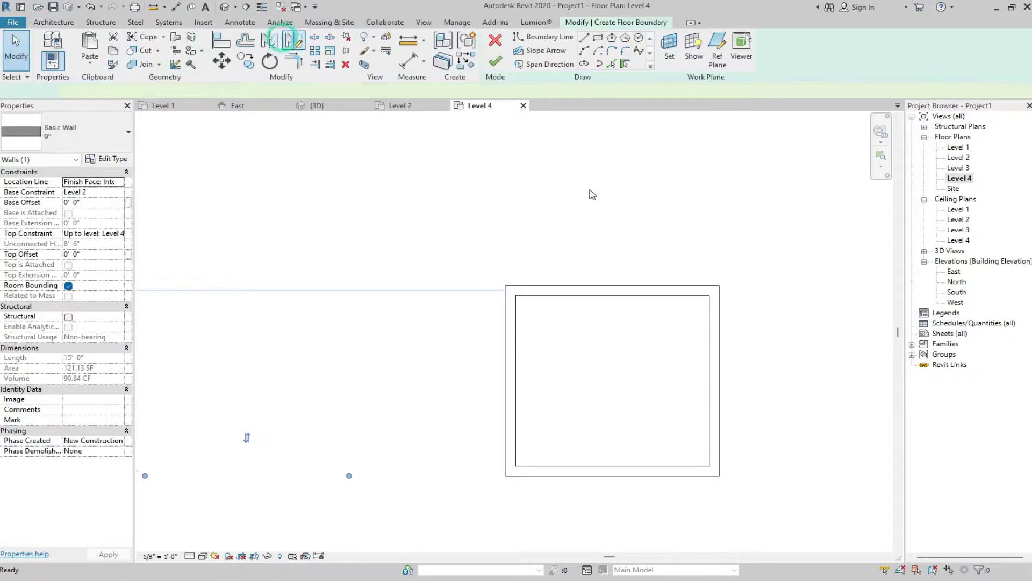
pyautogui.click(602, 38)
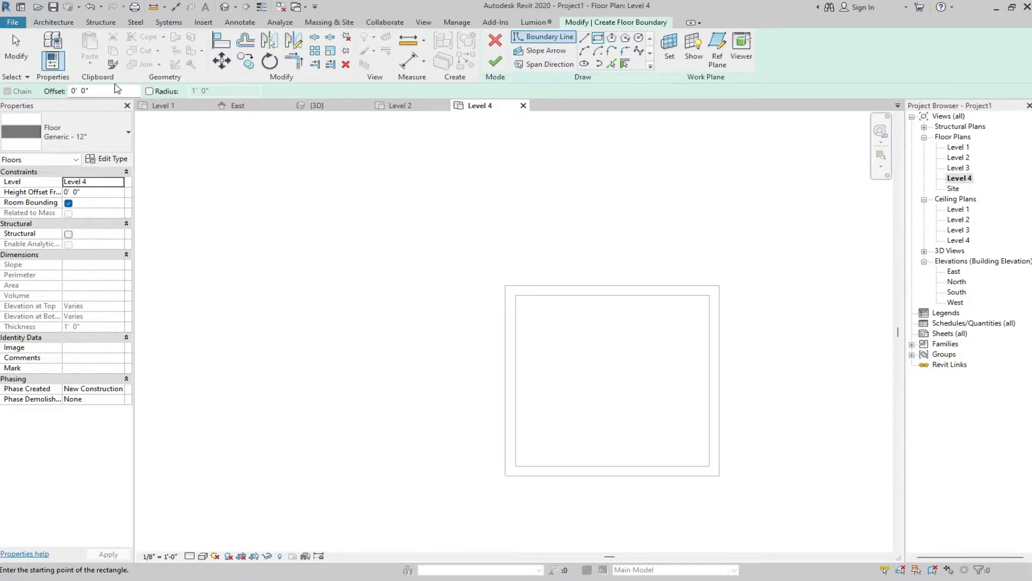
pyautogui.moveTo(94, 88); pyautogui.dragTo(64, 92)
pyautogui.press('Return')
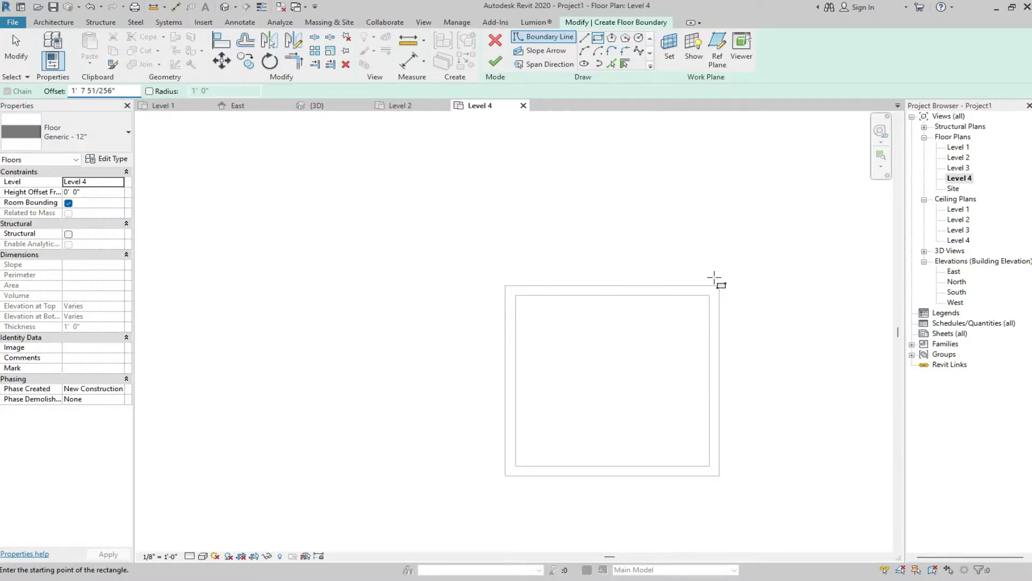
pyautogui.click(719, 286)
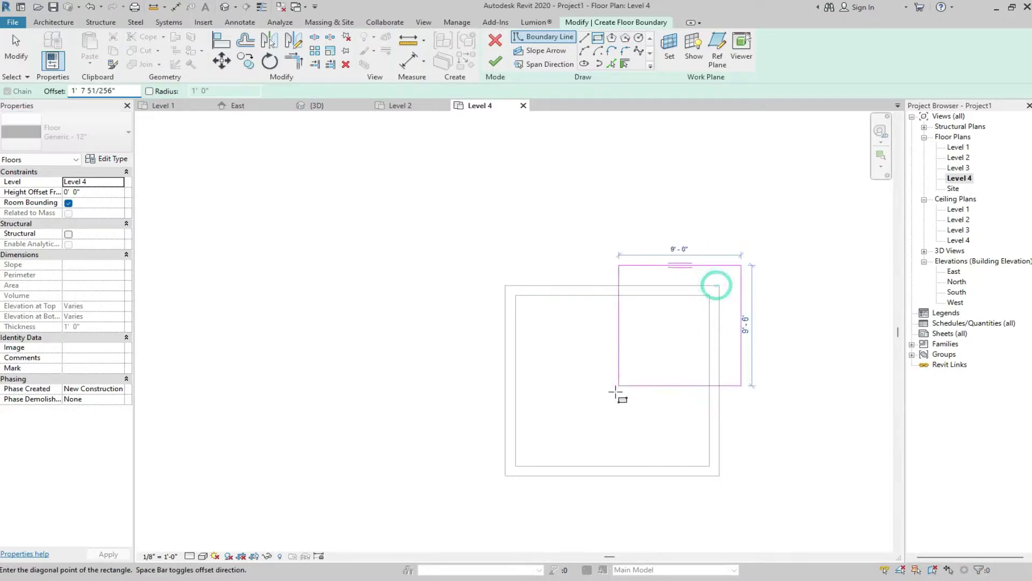
pyautogui.click(506, 475)
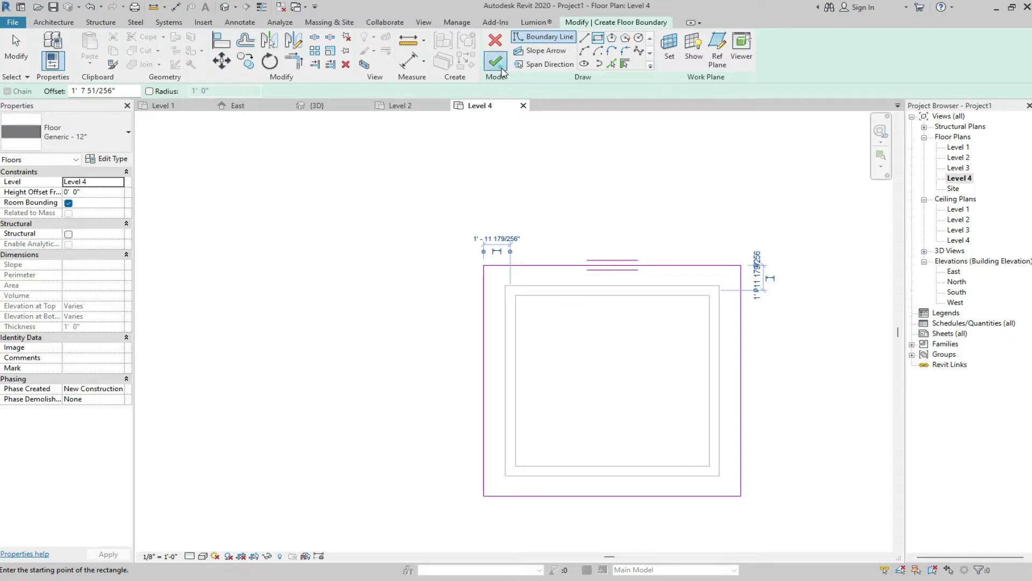
pyautogui.click(497, 64)
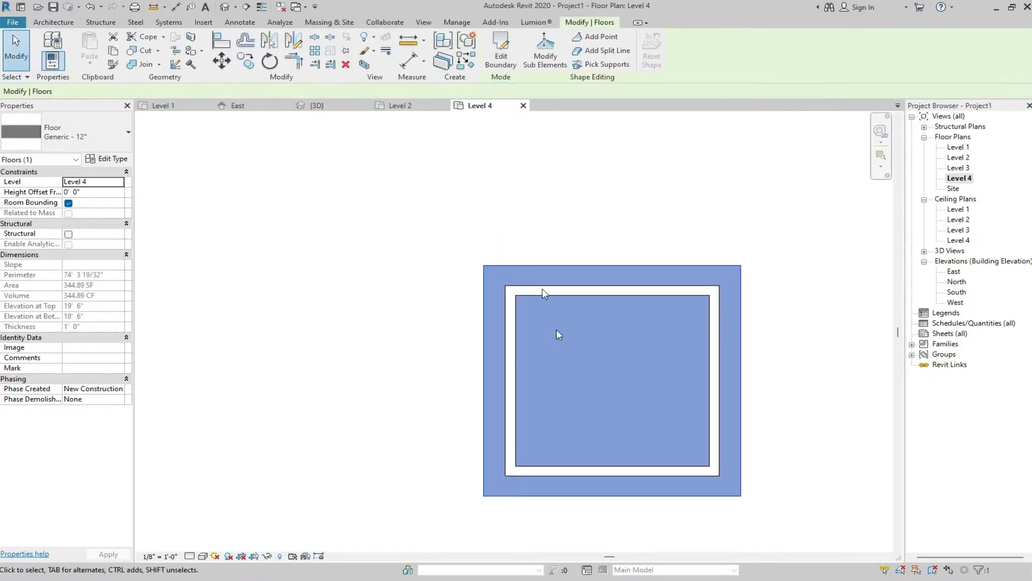
# In 3D, change the new slab's Level to Level 3 so its top sits at 22' 0"
pyautogui.click(317, 106)
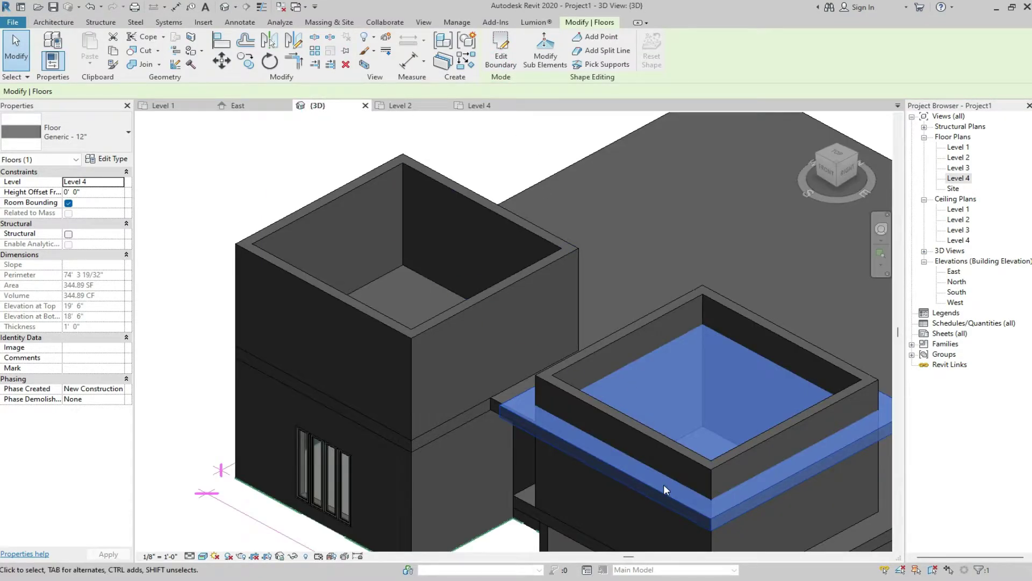
pyautogui.scroll(3, 647, 490)
pyautogui.scroll(2, 417, 474)
pyautogui.click(389, 477)
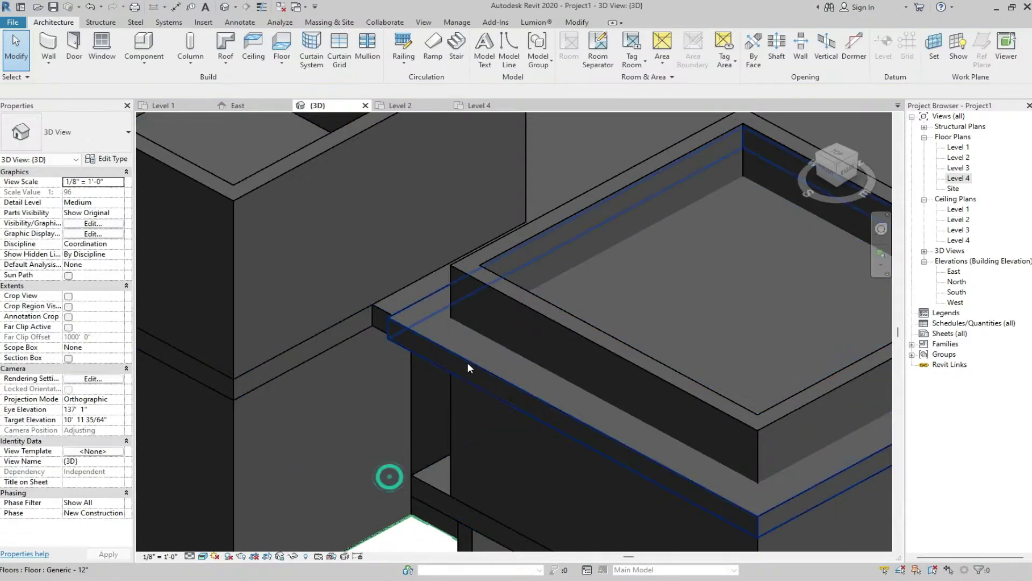
pyautogui.click(470, 364)
pyautogui.scroll(-2, 469, 257)
pyautogui.scroll(-1, 474, 262)
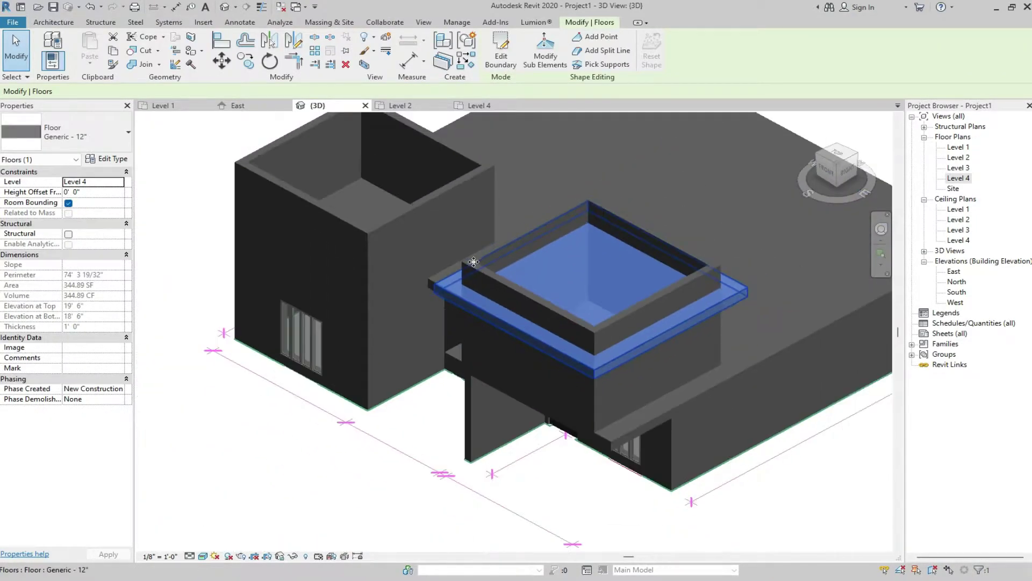
pyautogui.moveTo(830, 171); pyautogui.dragTo(797, 216)
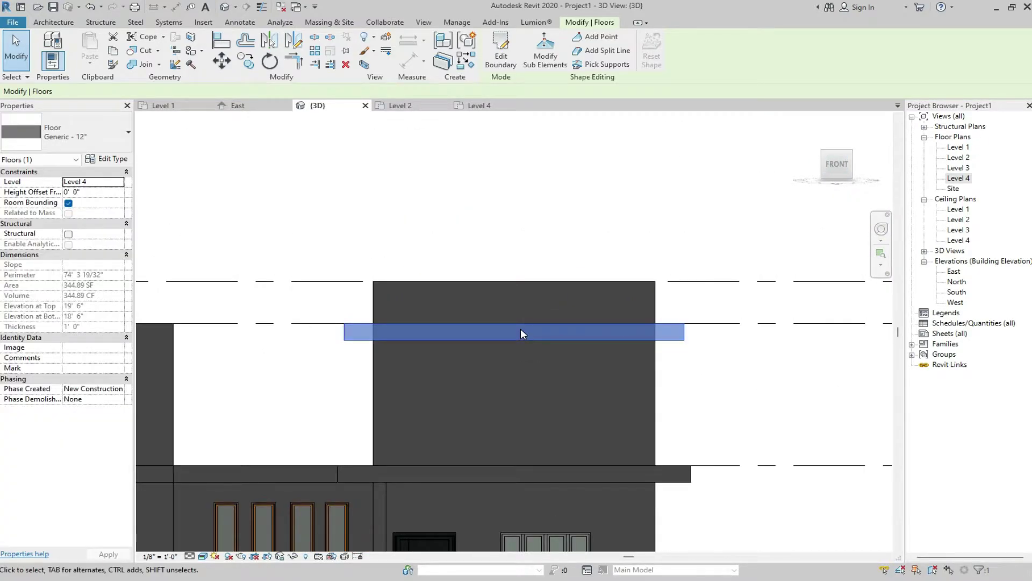
pyautogui.click(123, 183)
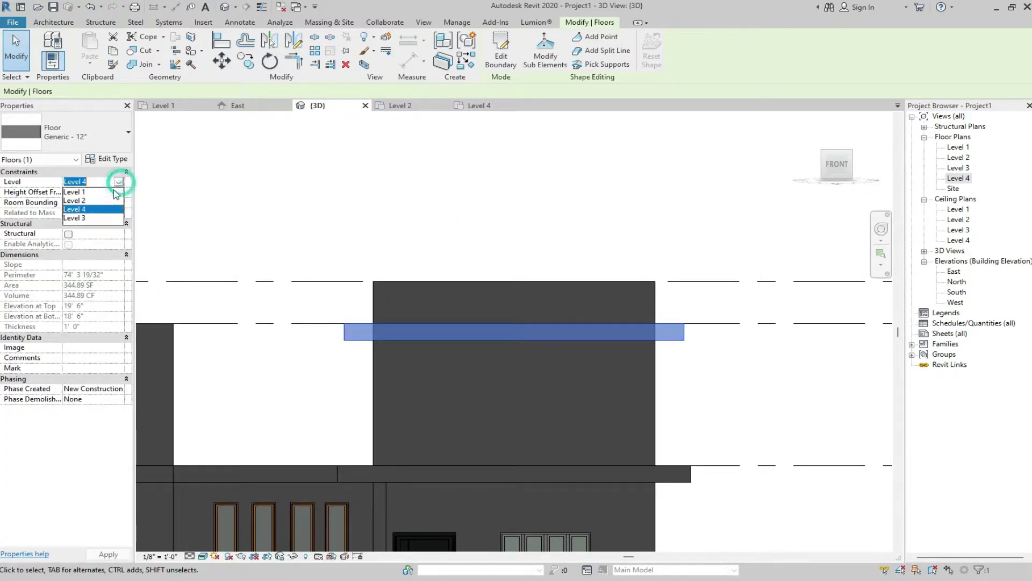
pyautogui.click(89, 212)
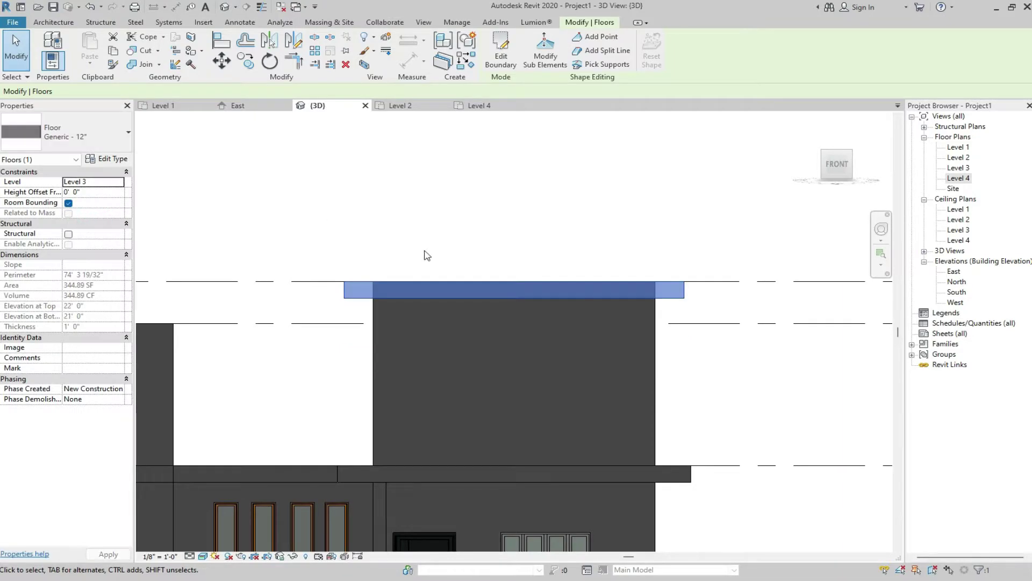
pyautogui.click(733, 181)
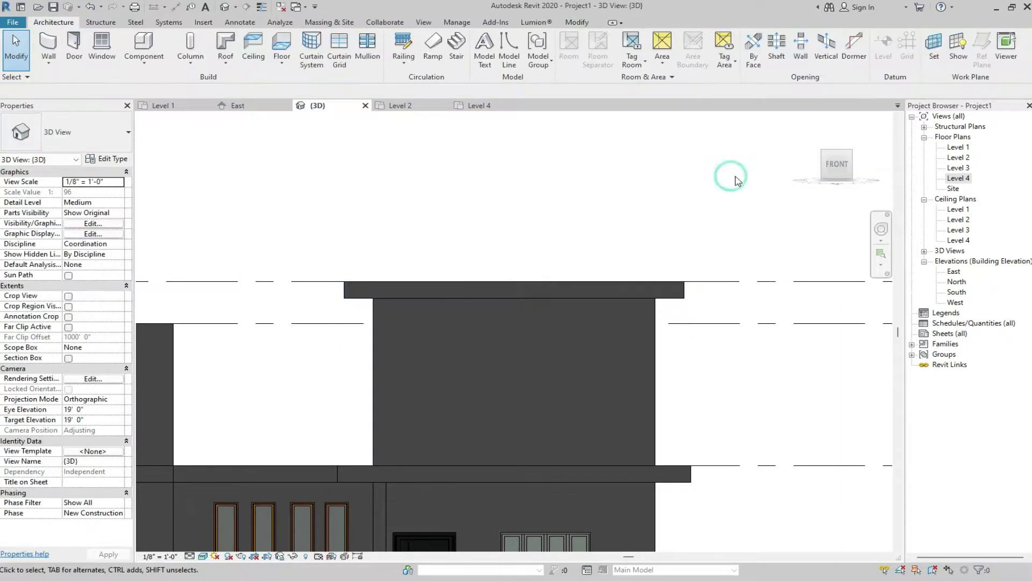
pyautogui.click(837, 164)
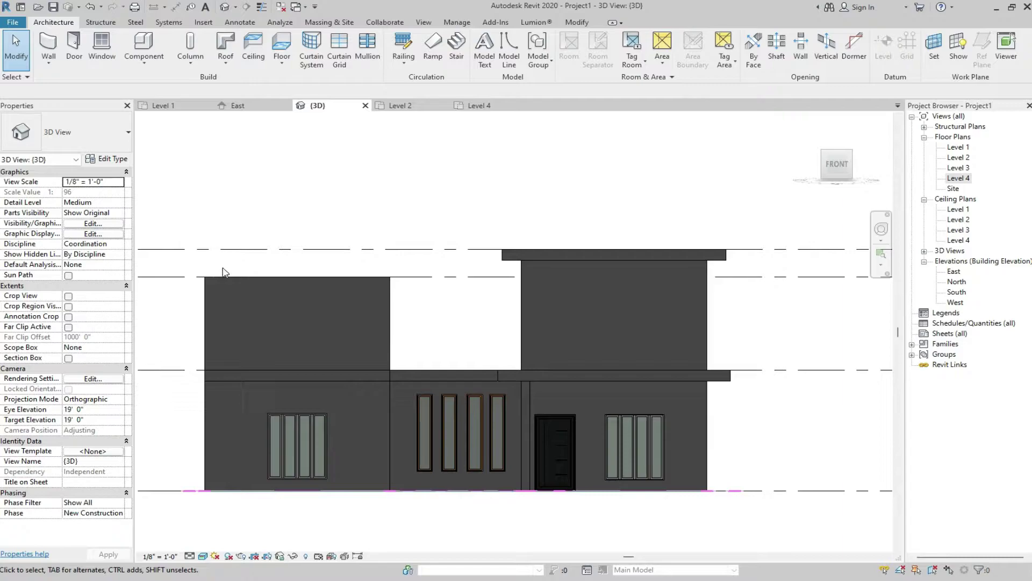
# Rename the 19' 6" level from Level 4 to Level 03
pyautogui.scroll(1, 222, 275)
pyautogui.scroll(-2, 484, 330)
pyautogui.scroll(-1, 491, 330)
pyautogui.scroll(-3, 511, 330)
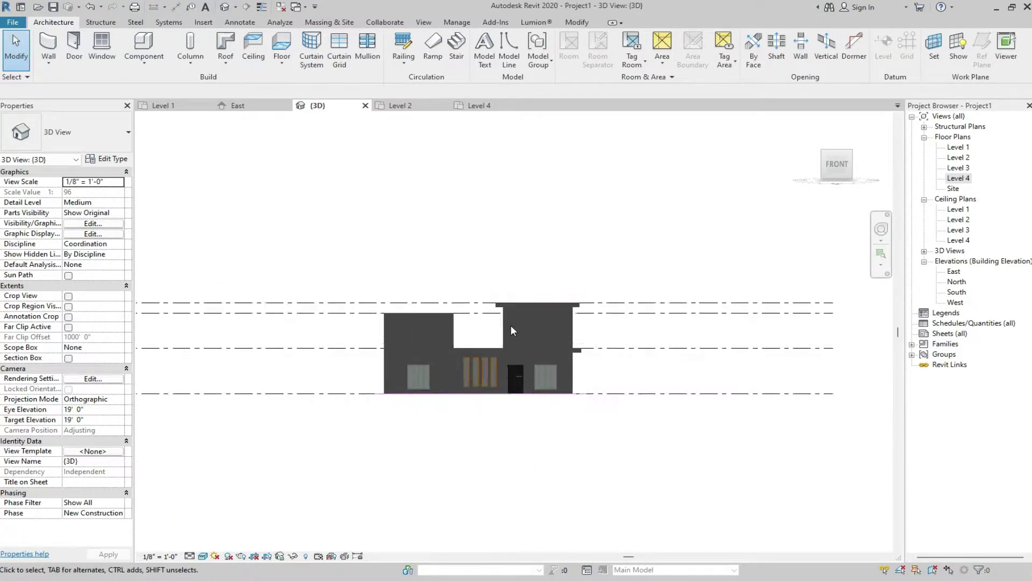
pyautogui.scroll(2, 196, 317)
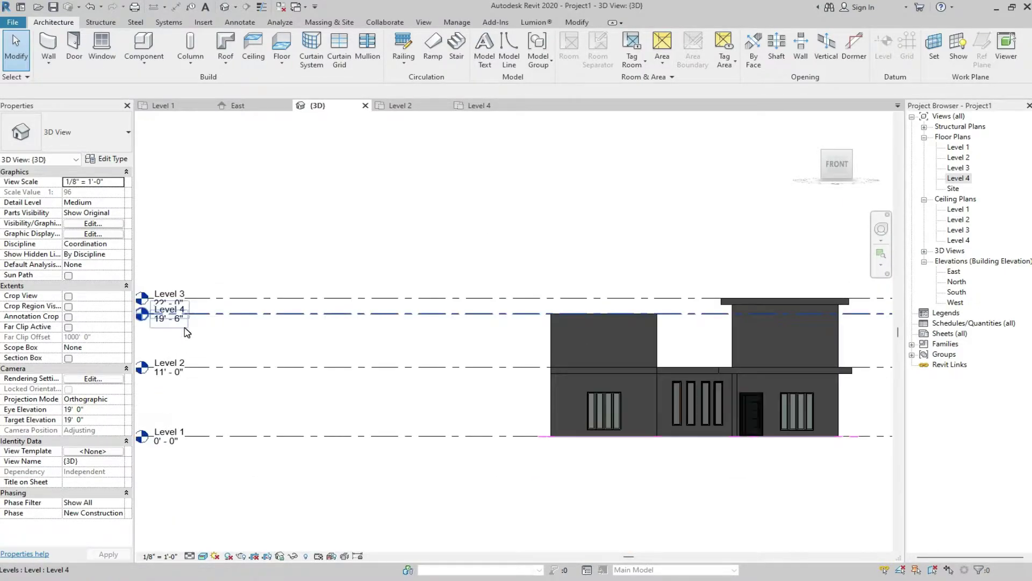
pyautogui.click(186, 319)
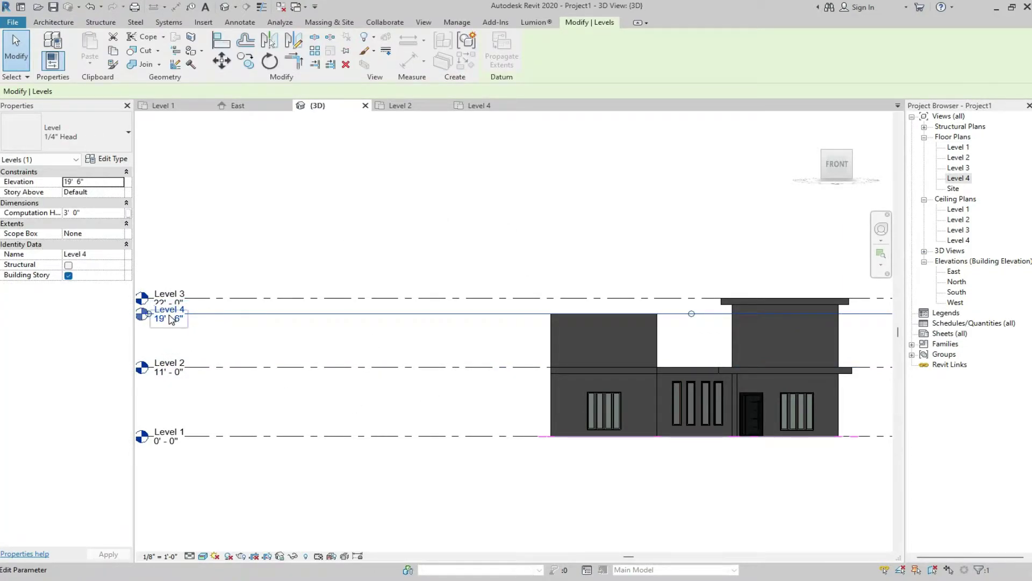
pyautogui.scroll(3, 207, 309)
pyautogui.scroll(2, 336, 312)
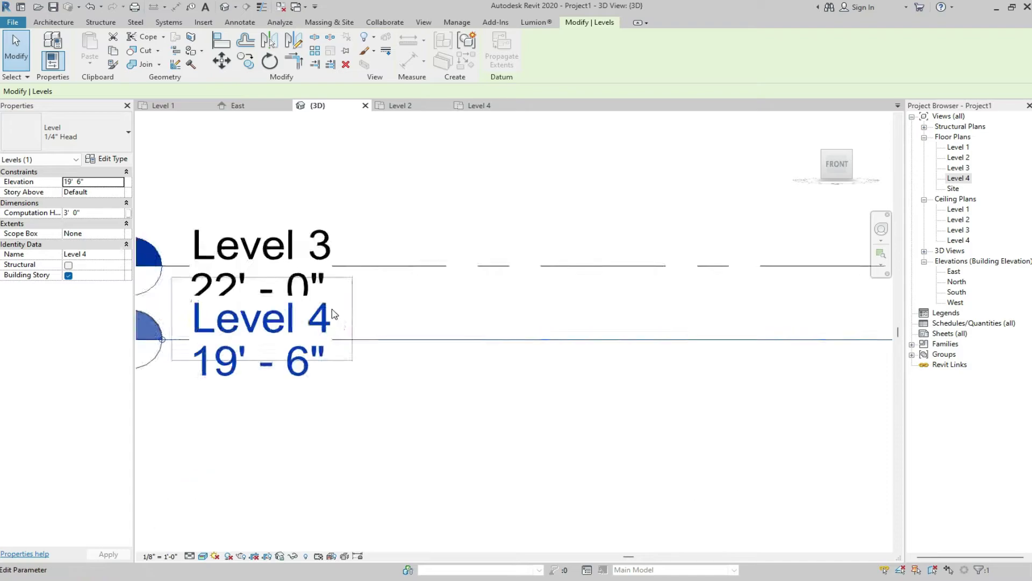
pyautogui.scroll(1, 337, 316)
pyautogui.scroll(-1, 338, 321)
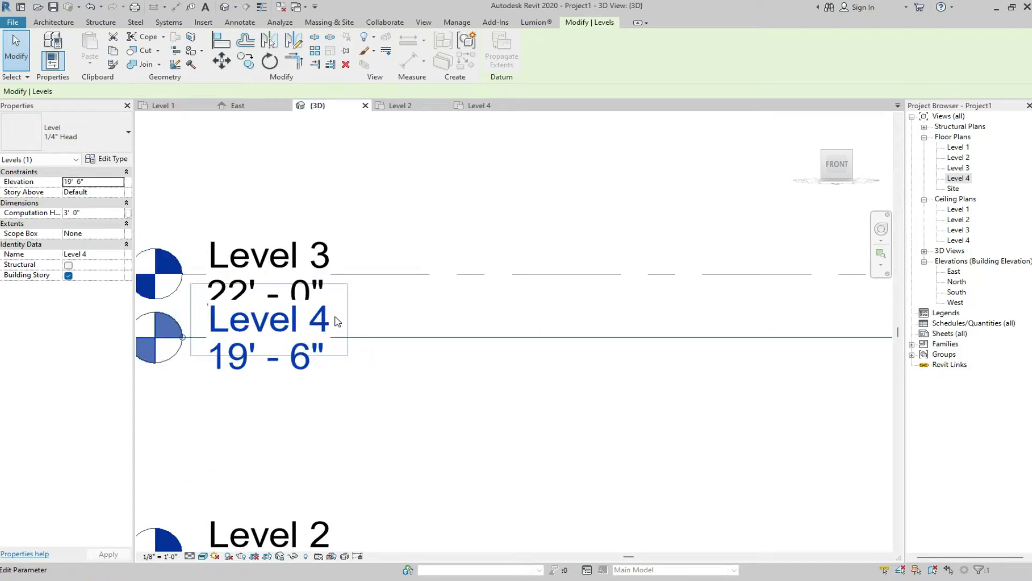
pyautogui.click(312, 332)
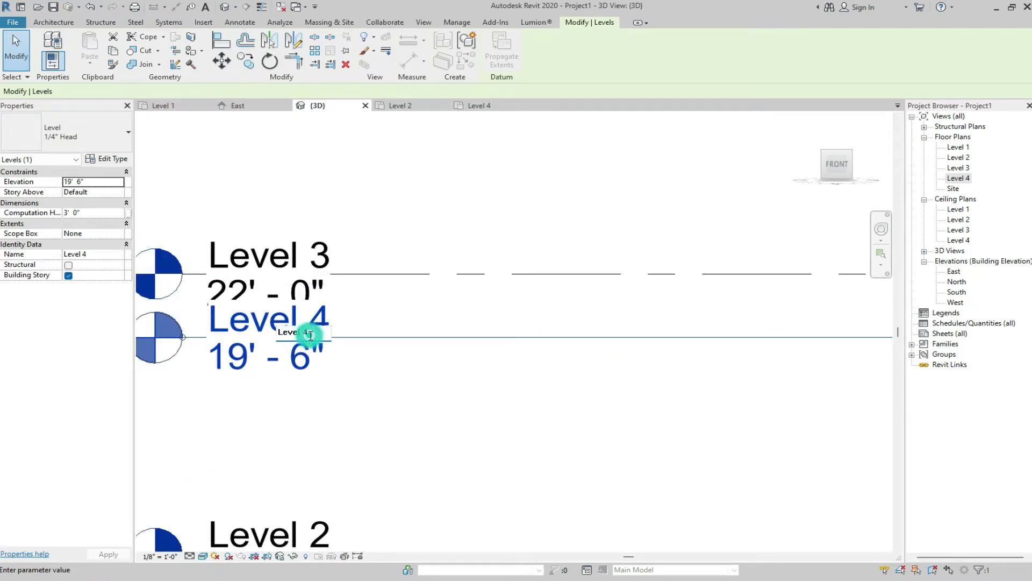
pyautogui.doubleClick(311, 332)
pyautogui.write('03')
pyautogui.click(339, 384)
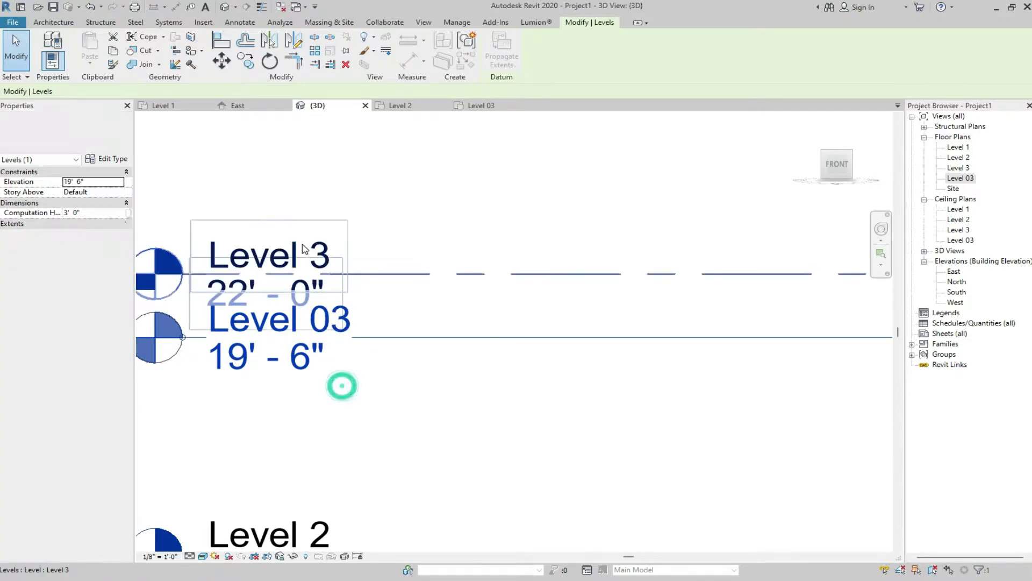
# Rename the 22' 0" level from Level 3 to Level 04
pyautogui.click(297, 250)
pyautogui.click(315, 276)
pyautogui.write('Level 04')
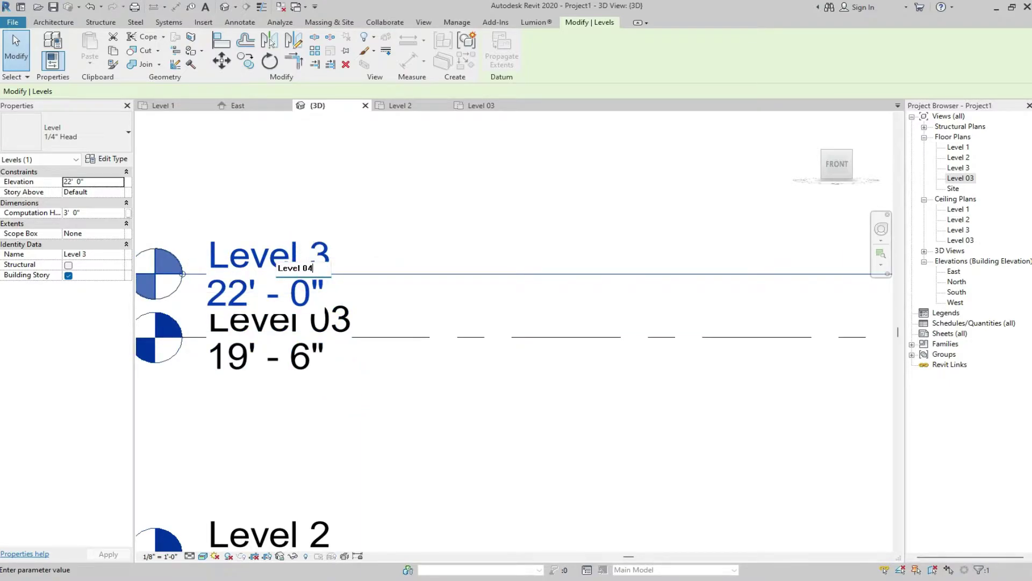
pyautogui.click(417, 446)
pyautogui.scroll(-2, 446, 408)
pyautogui.click(272, 379)
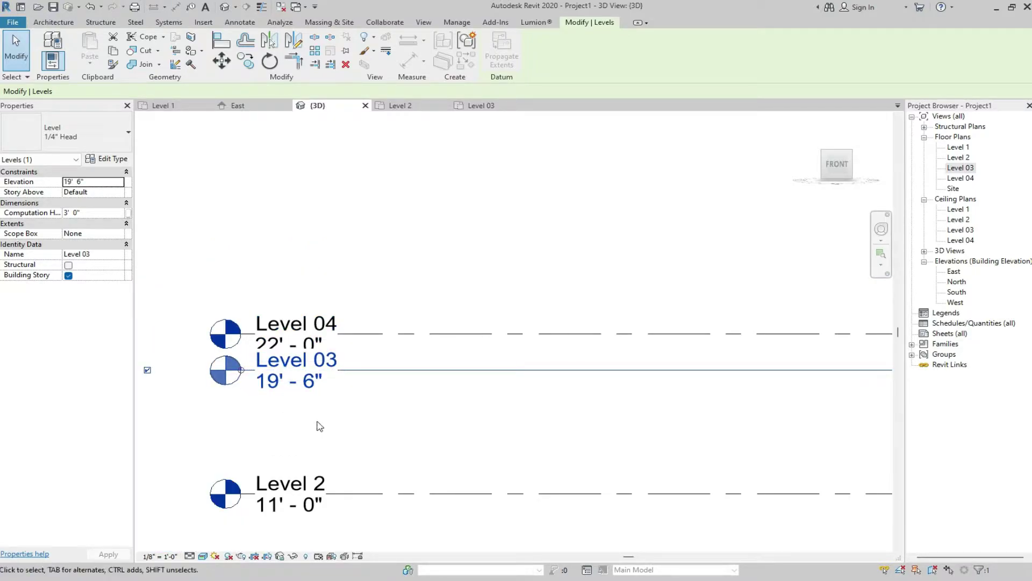
pyautogui.click(364, 440)
pyautogui.scroll(-3, 282, 396)
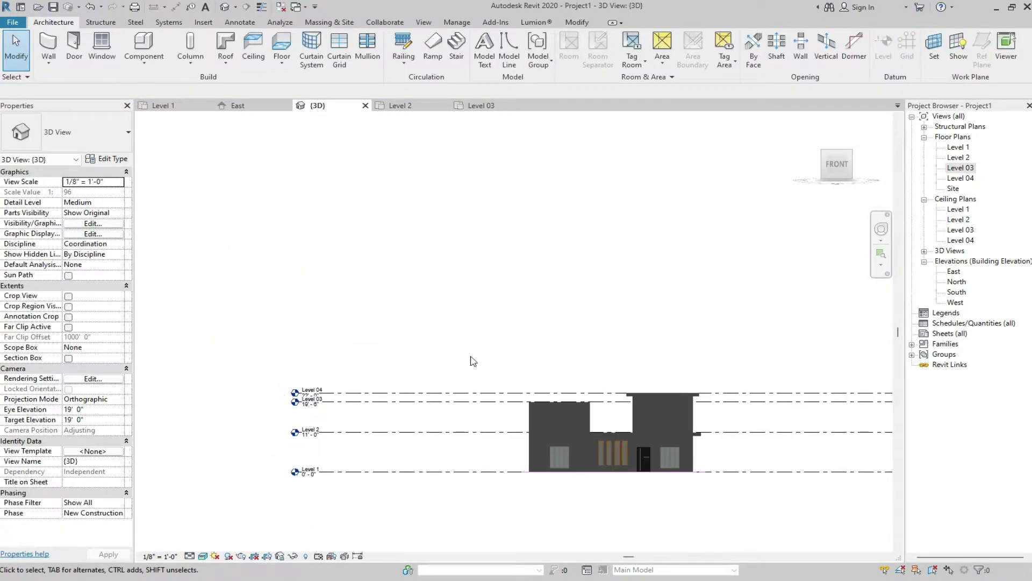
# Open the Level 03 and Level 04 plans from the Project Browser, ending on Level 03
pyautogui.scroll(1, 591, 417)
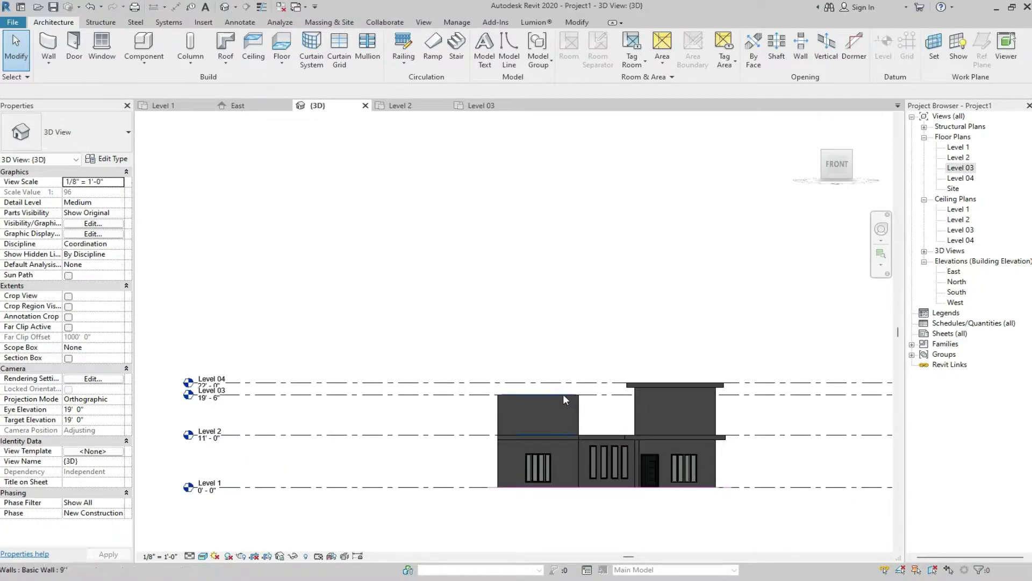
pyautogui.click(577, 409)
pyautogui.click(565, 267)
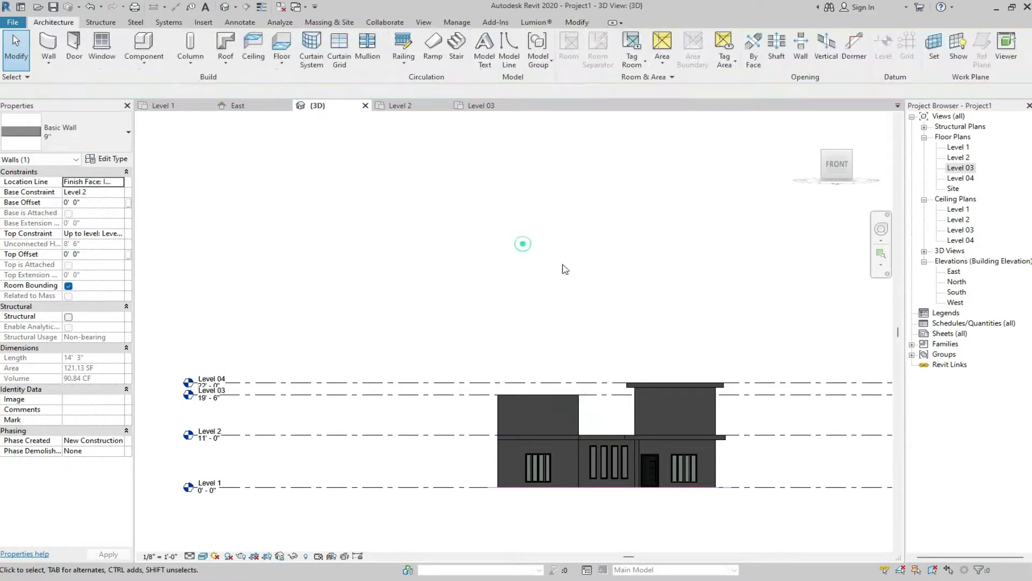
pyautogui.click(964, 171)
pyautogui.doubleClick(965, 171)
pyautogui.scroll(-2, 586, 268)
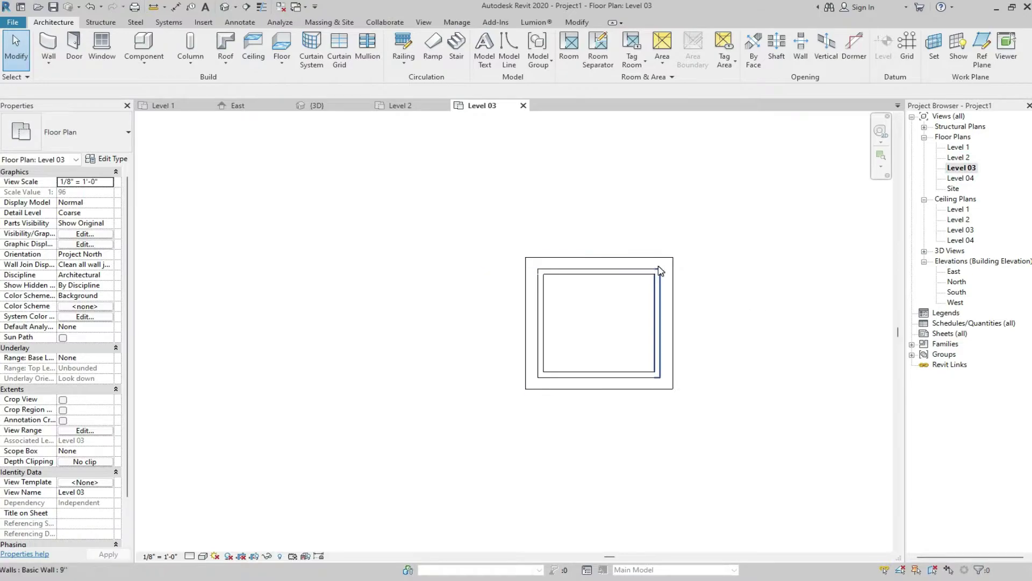
pyautogui.scroll(2, 657, 268)
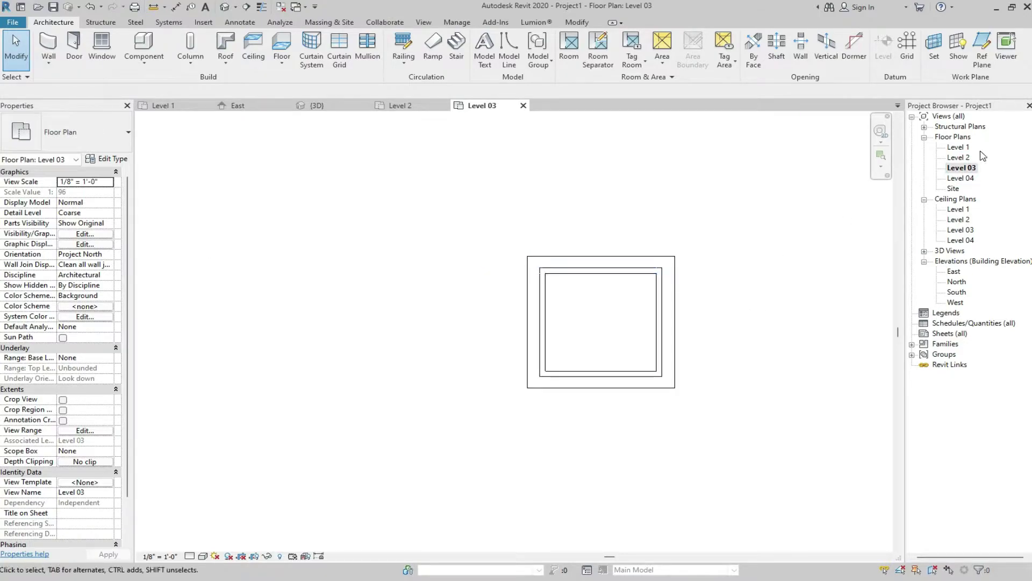
pyautogui.doubleClick(956, 179)
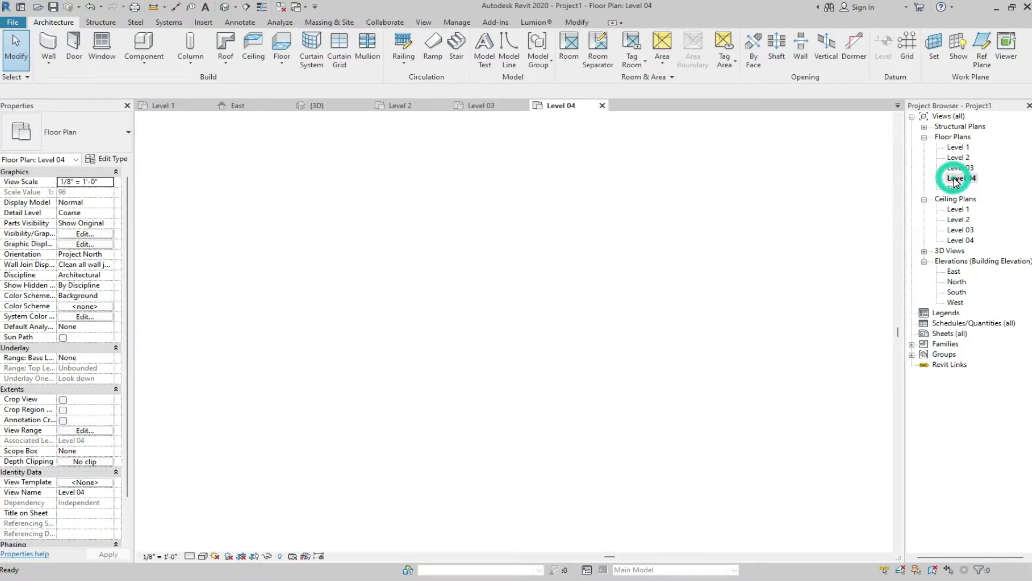
pyautogui.doubleClick(961, 168)
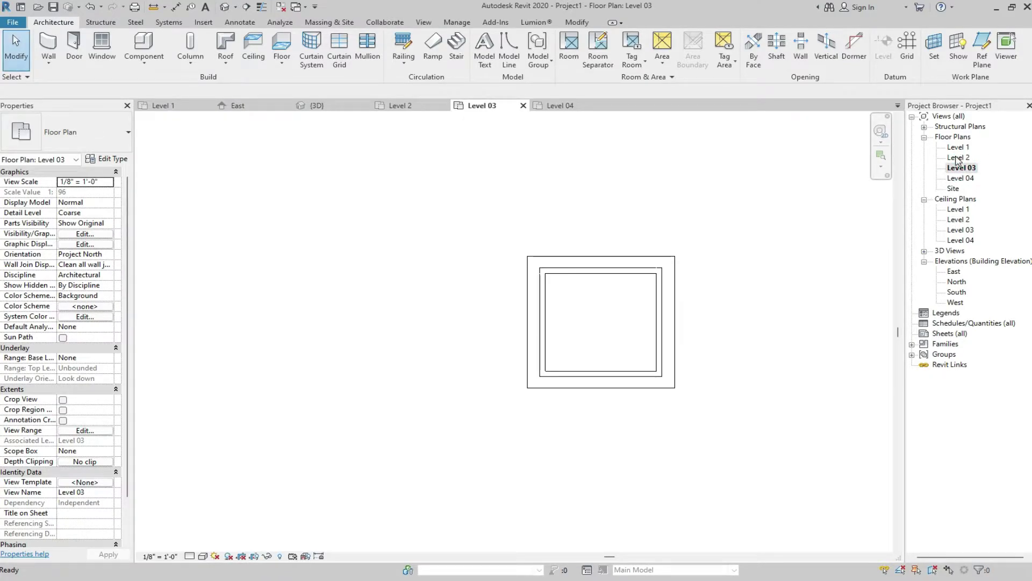
pyautogui.click(325, 106)
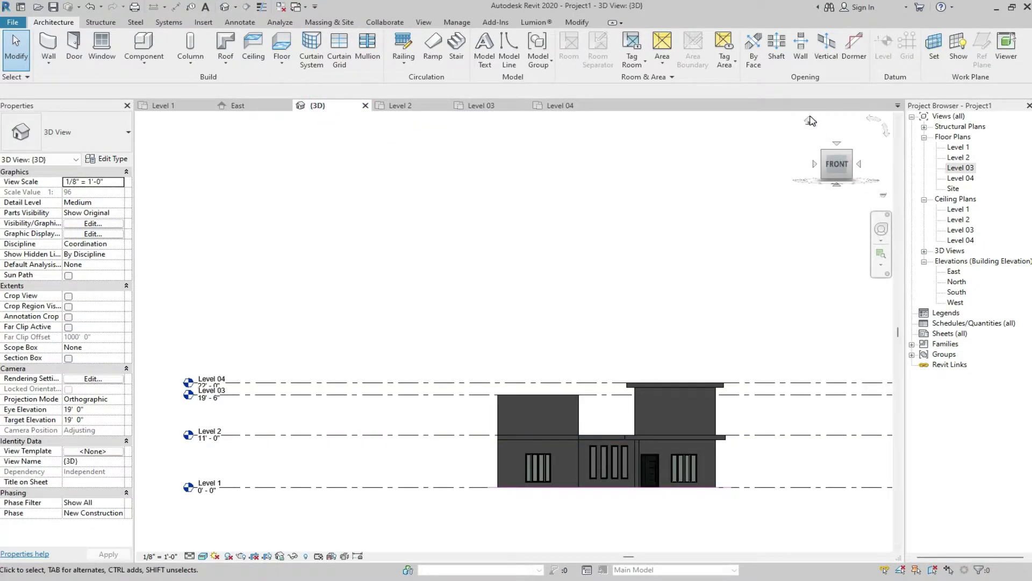
pyautogui.click(813, 128)
pyautogui.scroll(2, 466, 292)
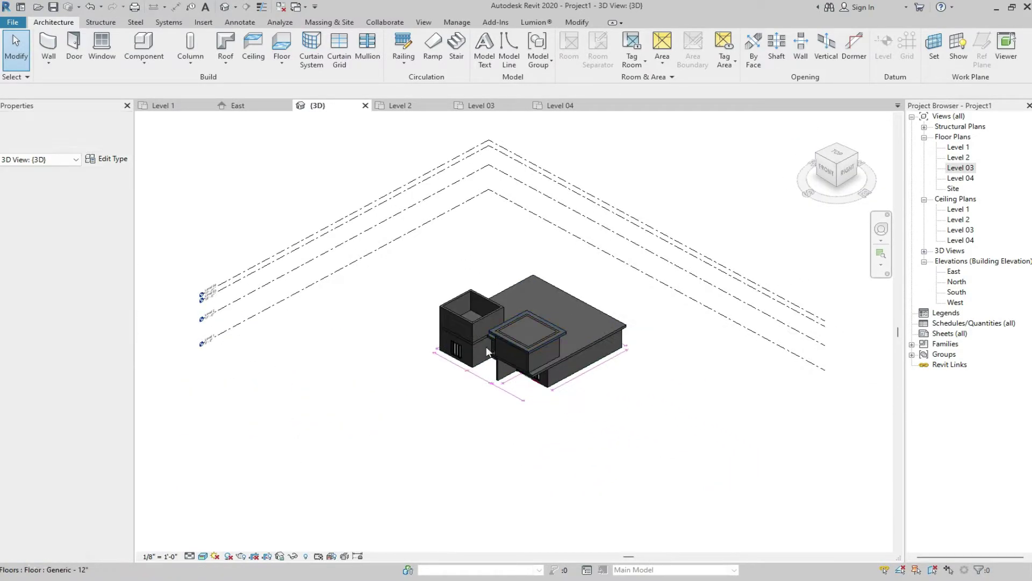
pyautogui.scroll(3, 466, 292)
pyautogui.scroll(3, 466, 293)
pyautogui.scroll(2, 479, 287)
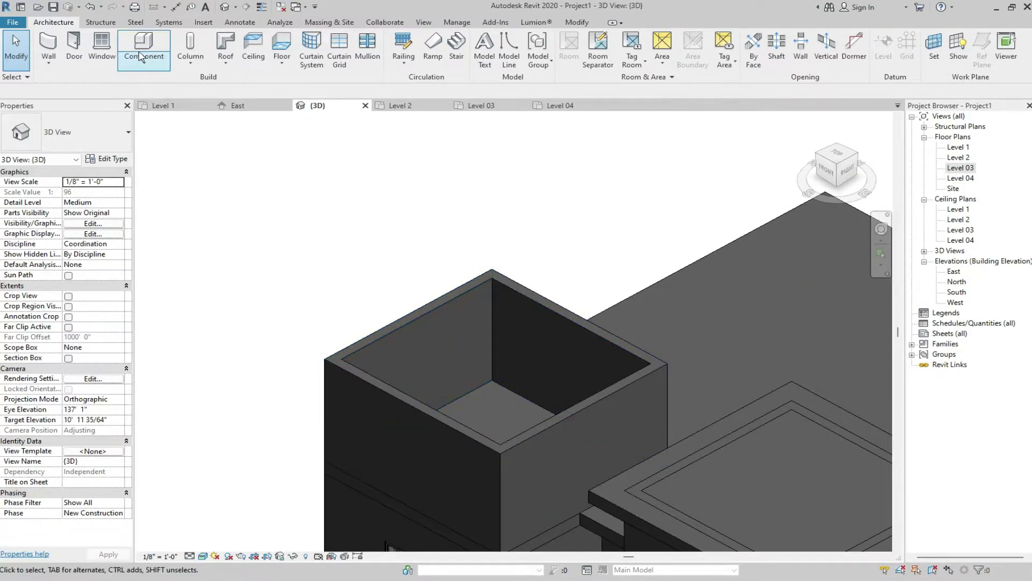
pyautogui.click(280, 43)
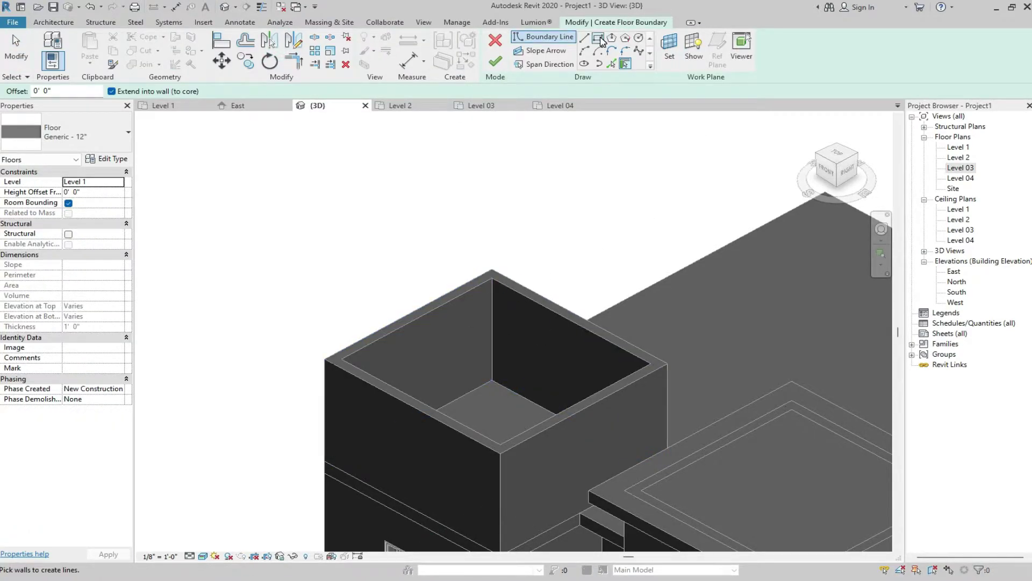
pyautogui.click(123, 186)
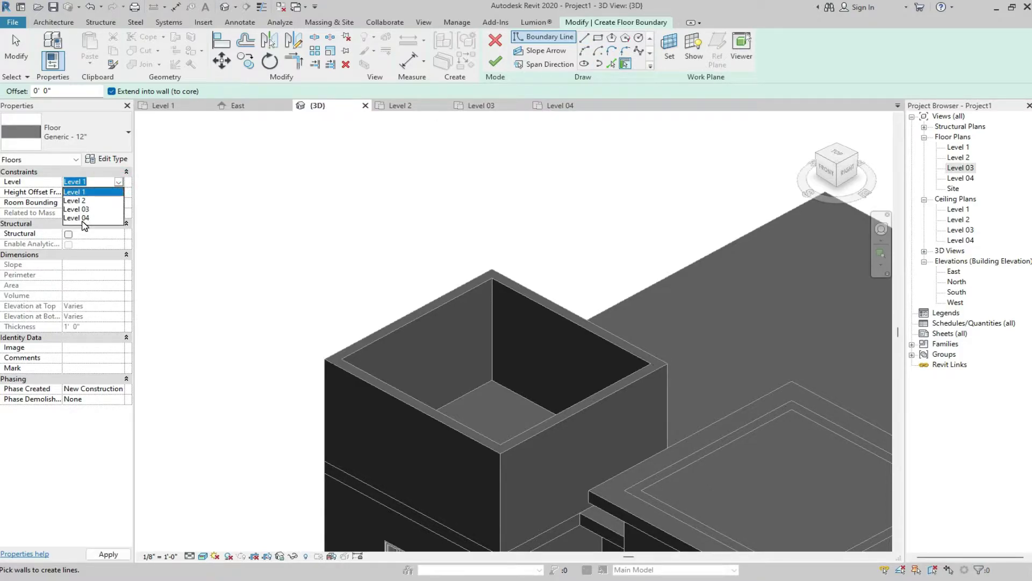
pyautogui.click(84, 218)
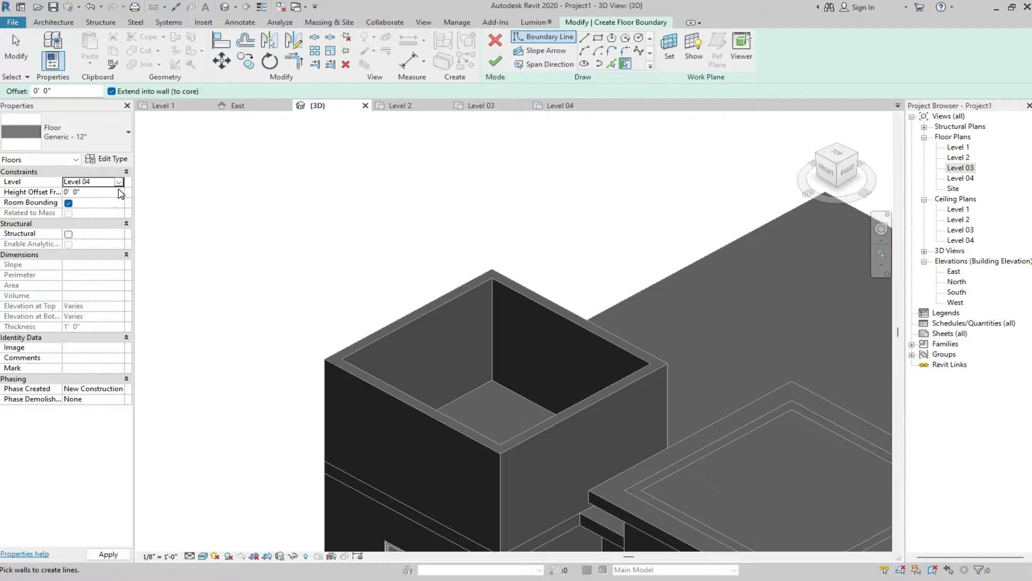
pyautogui.click(120, 183)
pyautogui.click(90, 208)
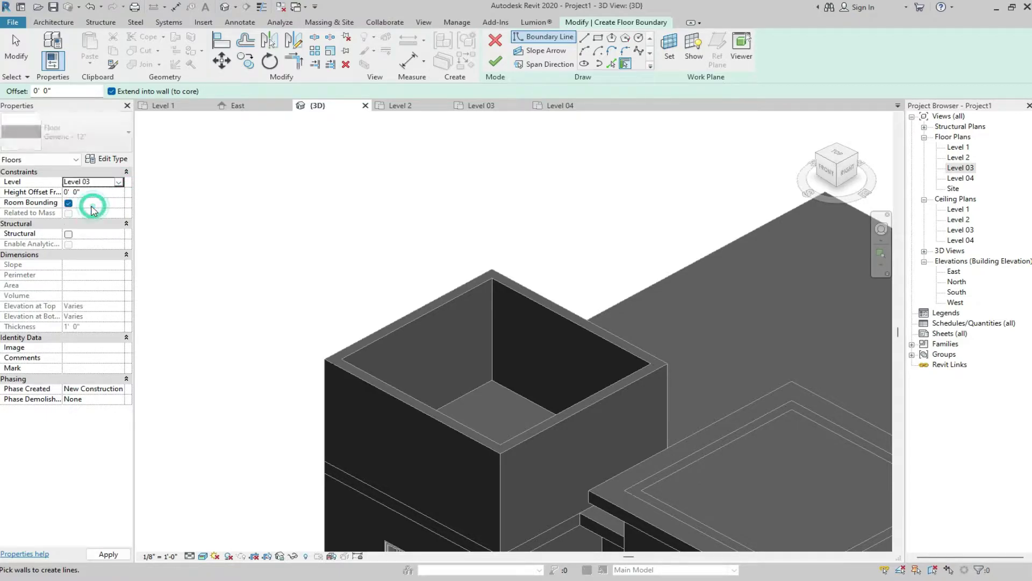
pyautogui.click(598, 38)
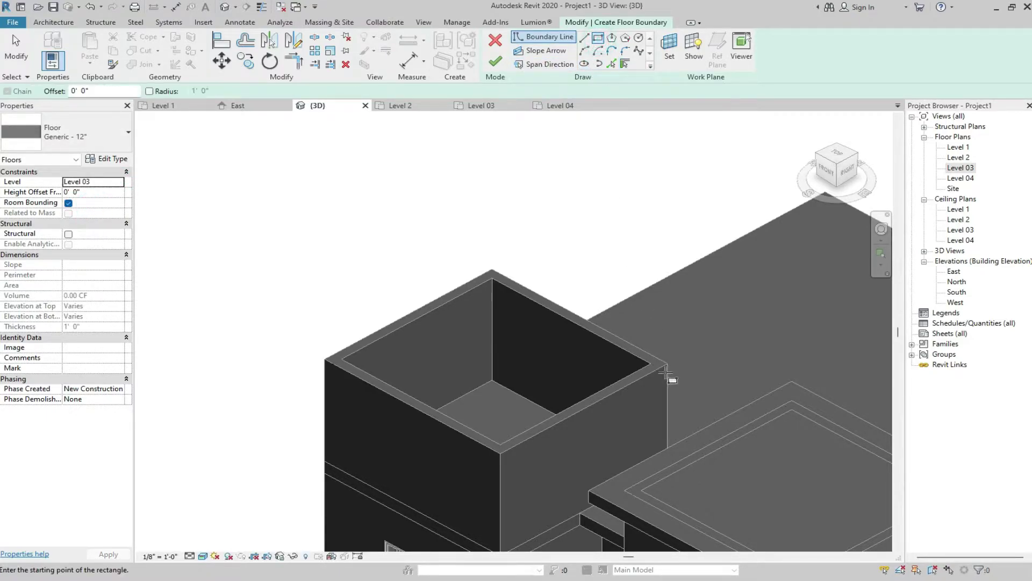
pyautogui.scroll(-5, 596, 514)
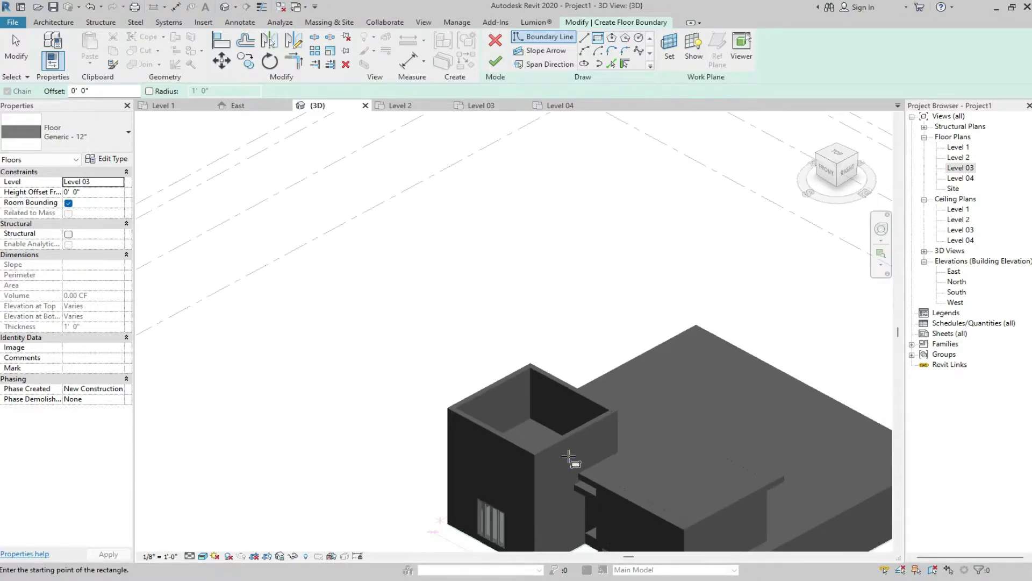
pyautogui.scroll(6, 559, 446)
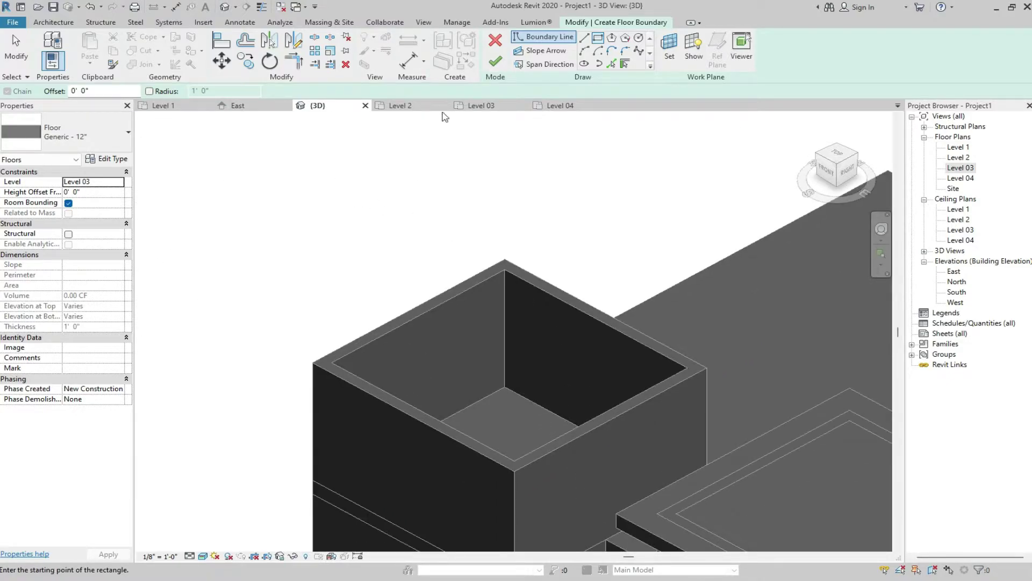
pyautogui.click(494, 107)
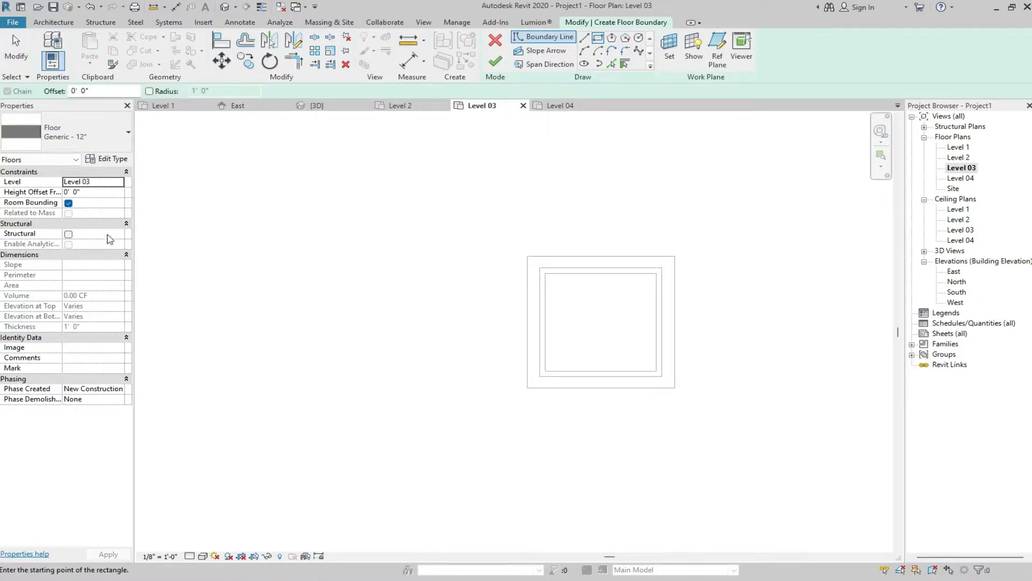
pyautogui.press('Escape')
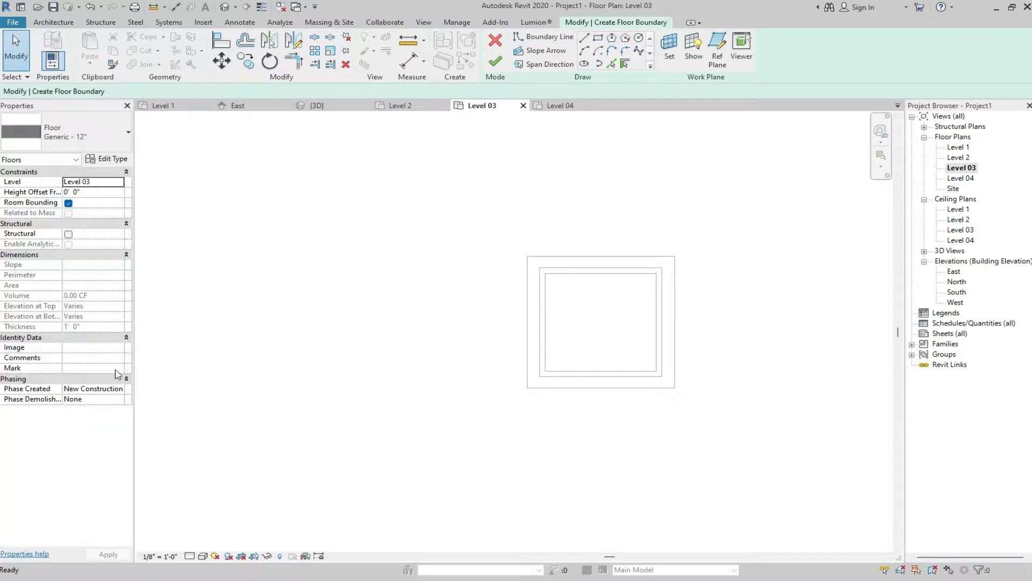
pyautogui.click(496, 40)
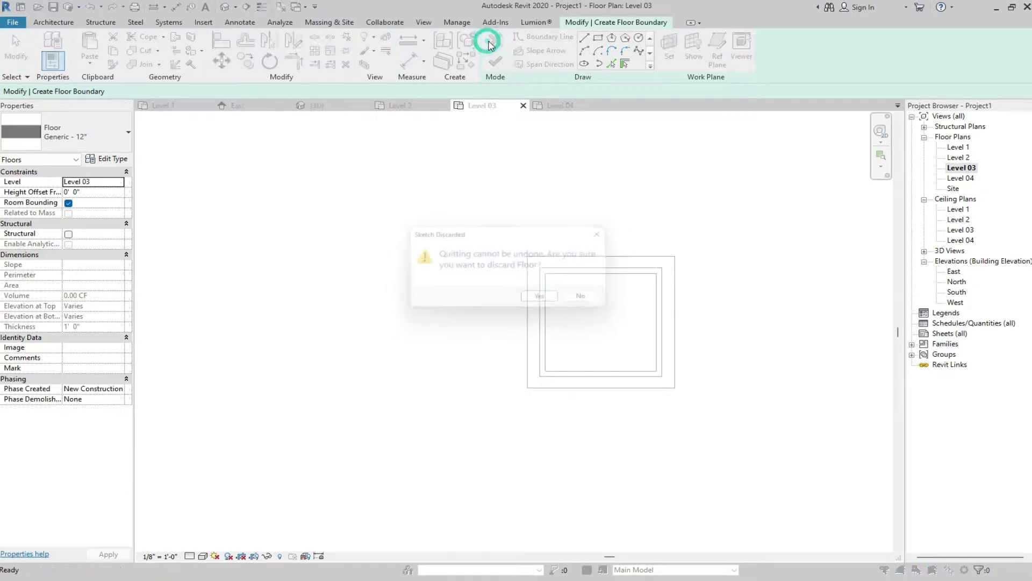
pyautogui.click(546, 301)
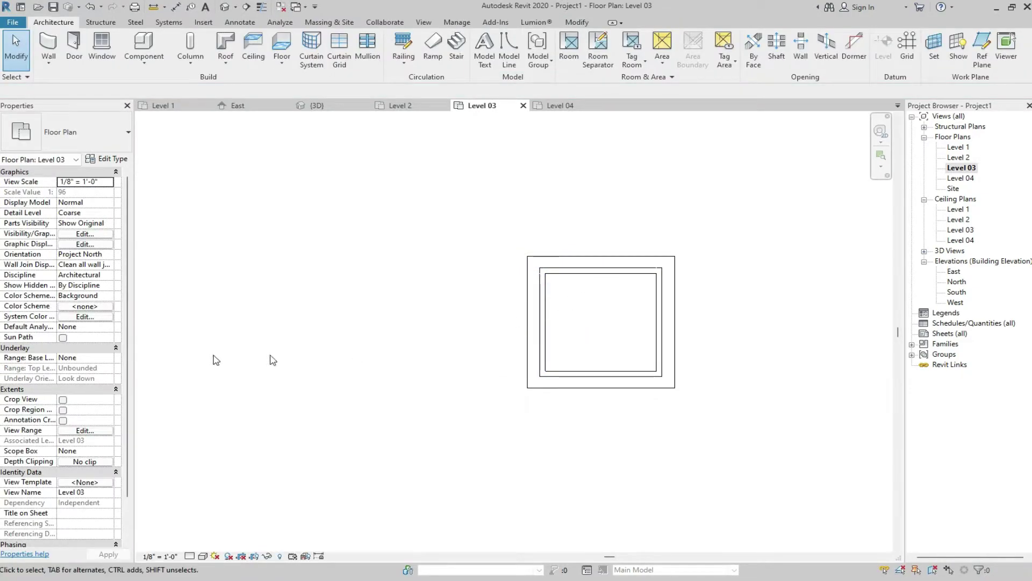
# Set the Level 03 plan's underlay base to Level 1 and its top level to Level 03
pyautogui.click(106, 359)
pyautogui.click(75, 376)
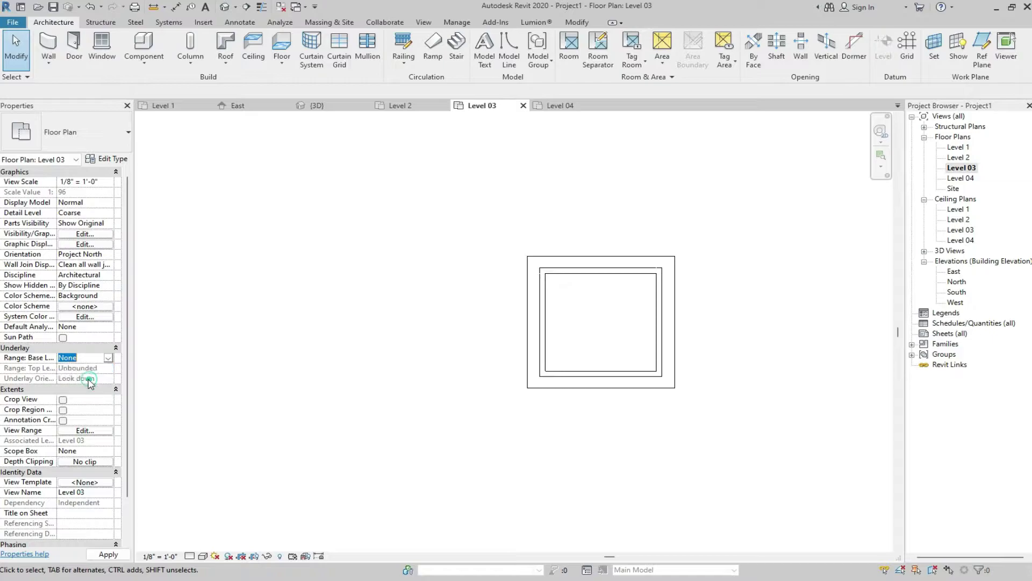
pyautogui.scroll(-2, 421, 458)
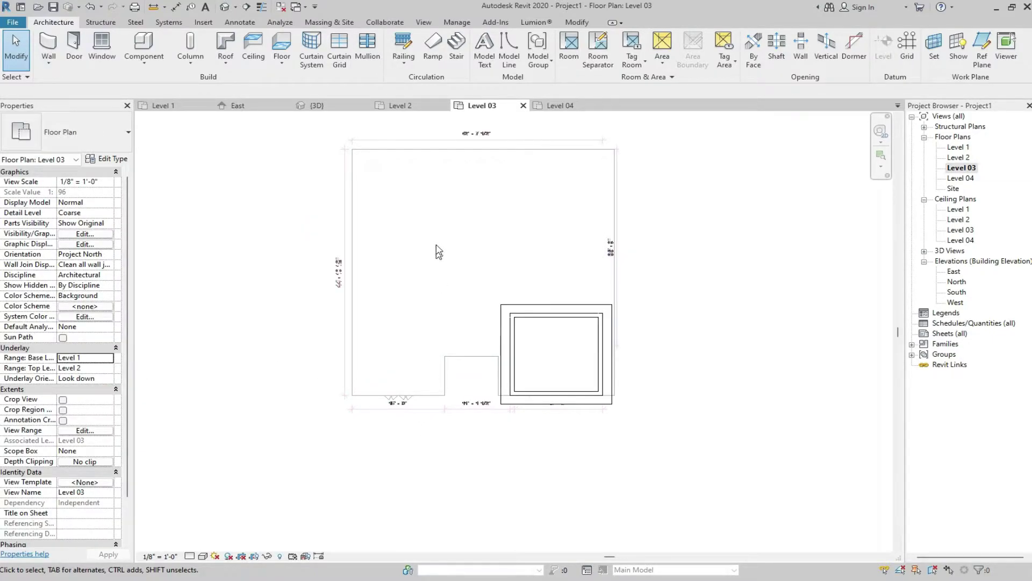
pyautogui.scroll(2, 439, 251)
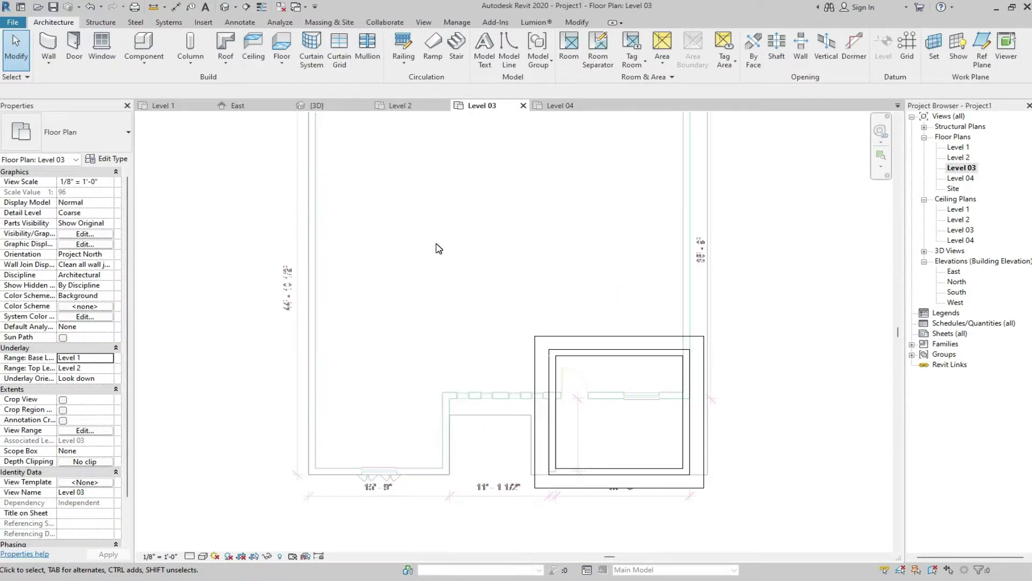
pyautogui.click(108, 368)
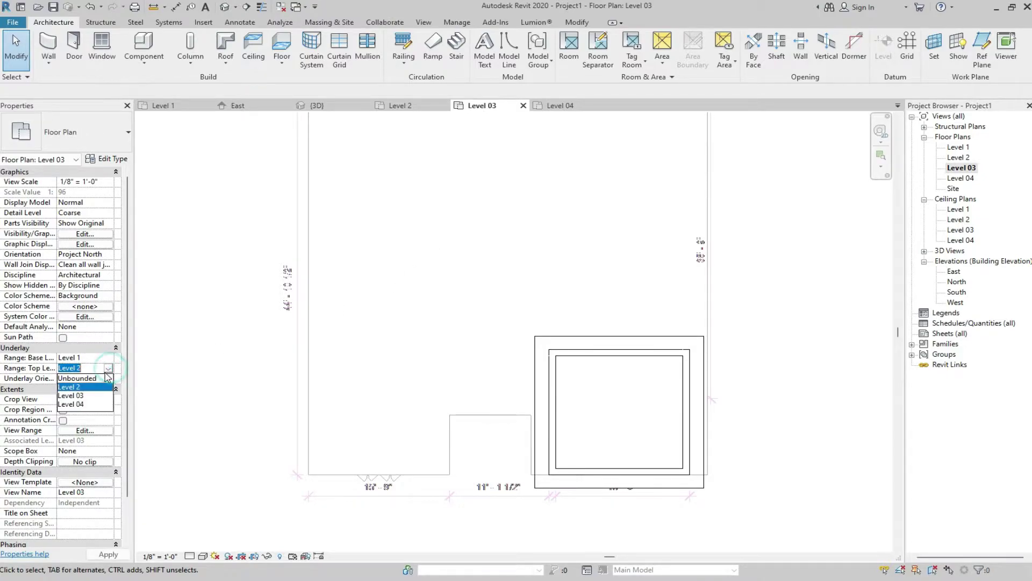
pyautogui.click(92, 405)
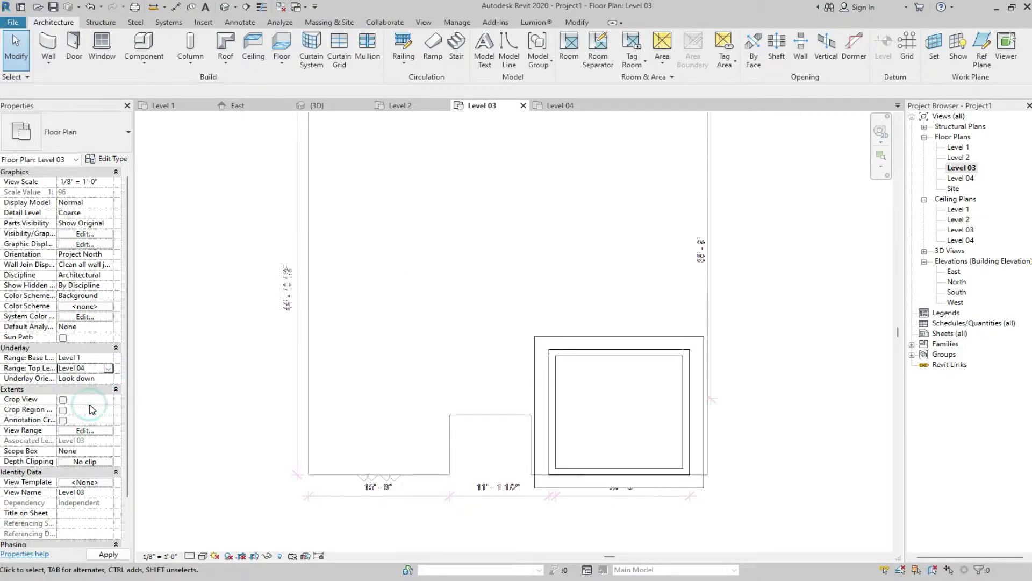
pyautogui.click(108, 369)
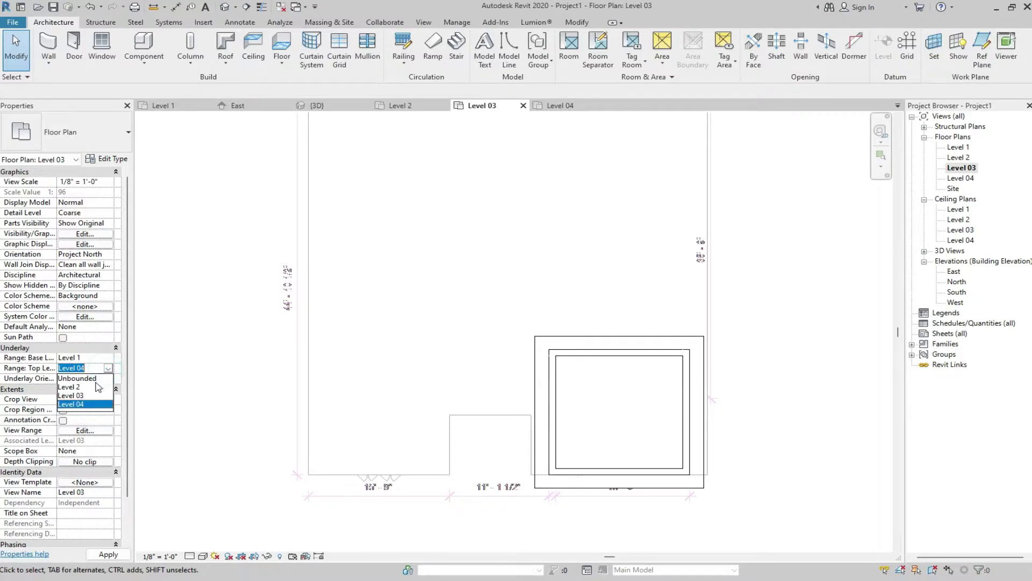
pyautogui.click(90, 396)
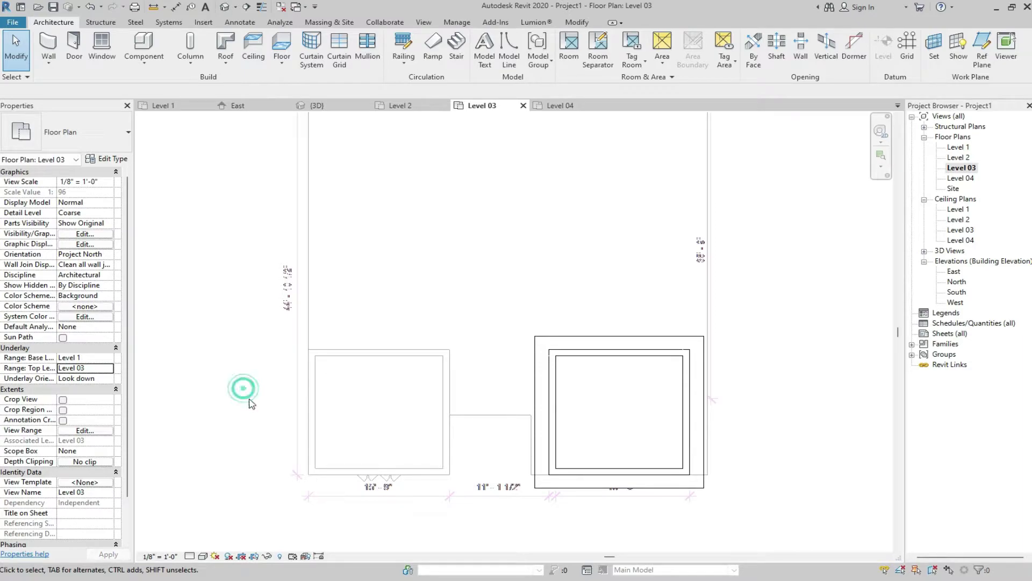
pyautogui.scroll(2, 369, 434)
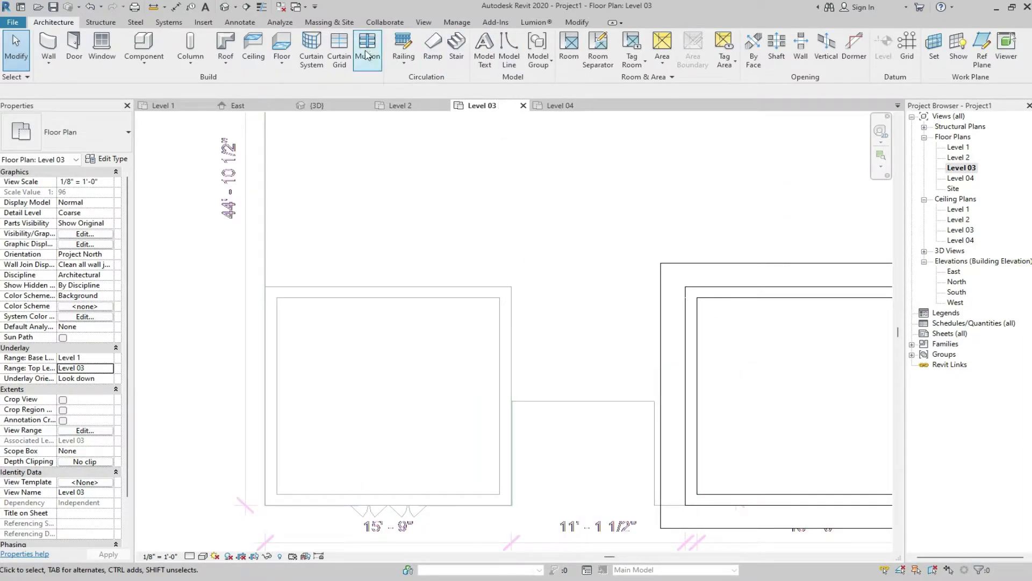
# Sketch a rectangular floor boundary 2' 0" outside the left block's walls on Level 03
pyautogui.click(280, 38)
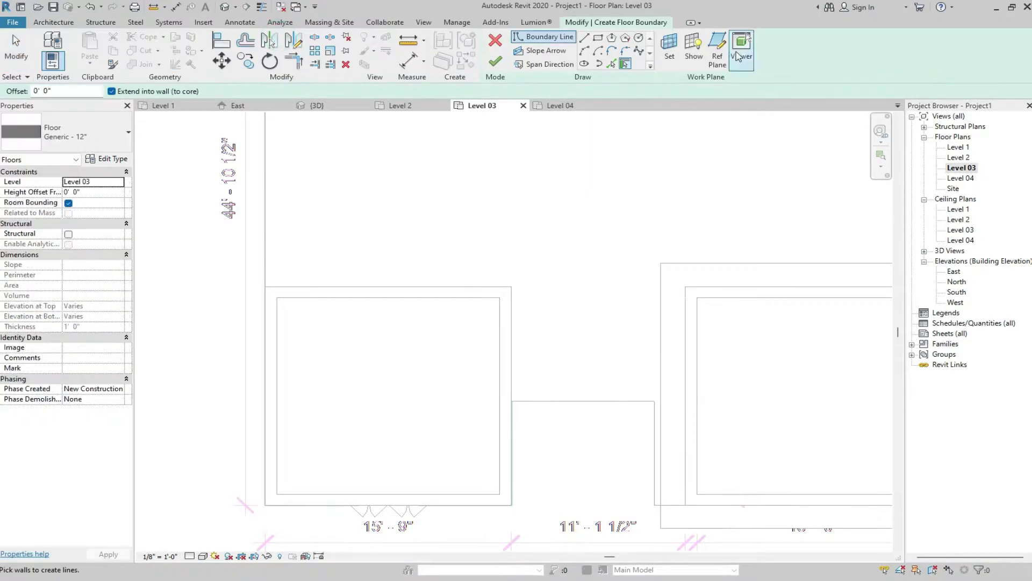
pyautogui.click(600, 39)
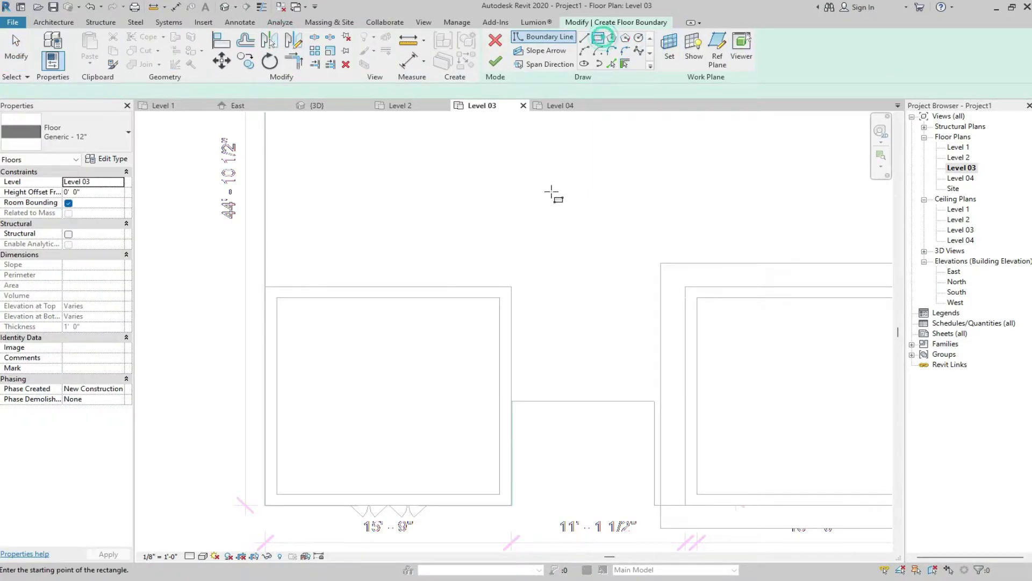
pyautogui.click(511, 287)
pyautogui.press('Escape')
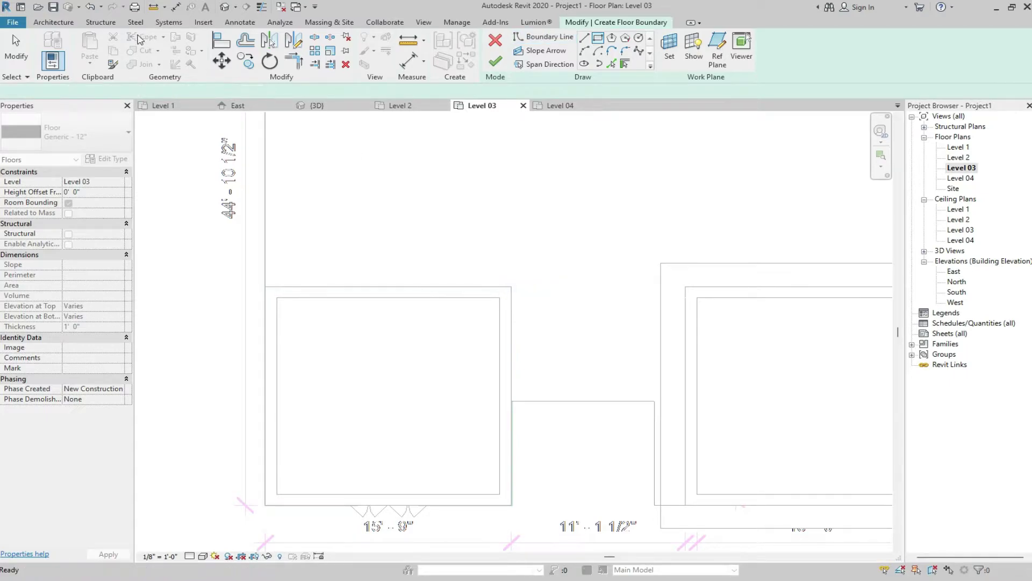
pyautogui.moveTo(77, 92); pyautogui.dragTo(52, 95)
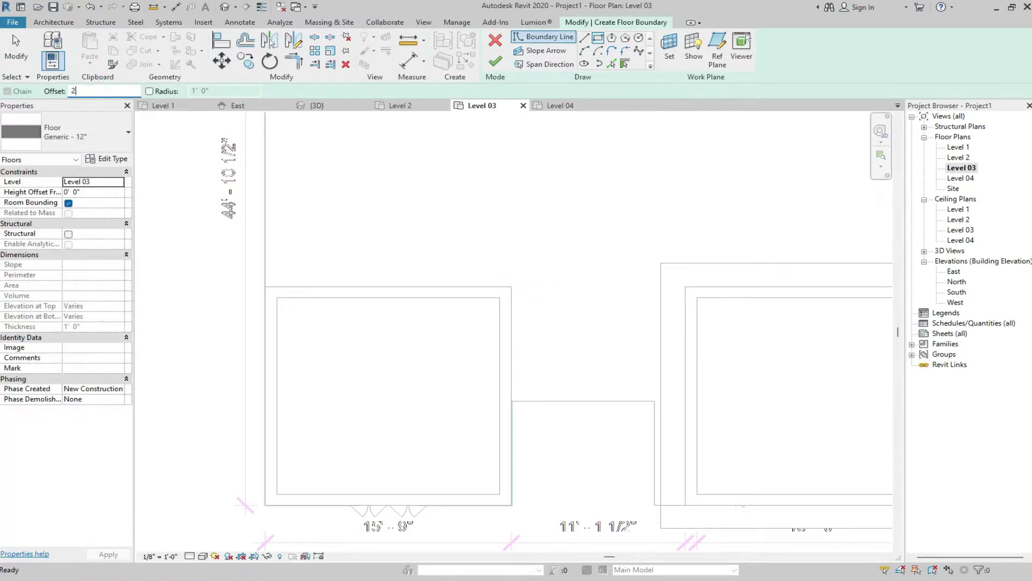
pyautogui.click(511, 287)
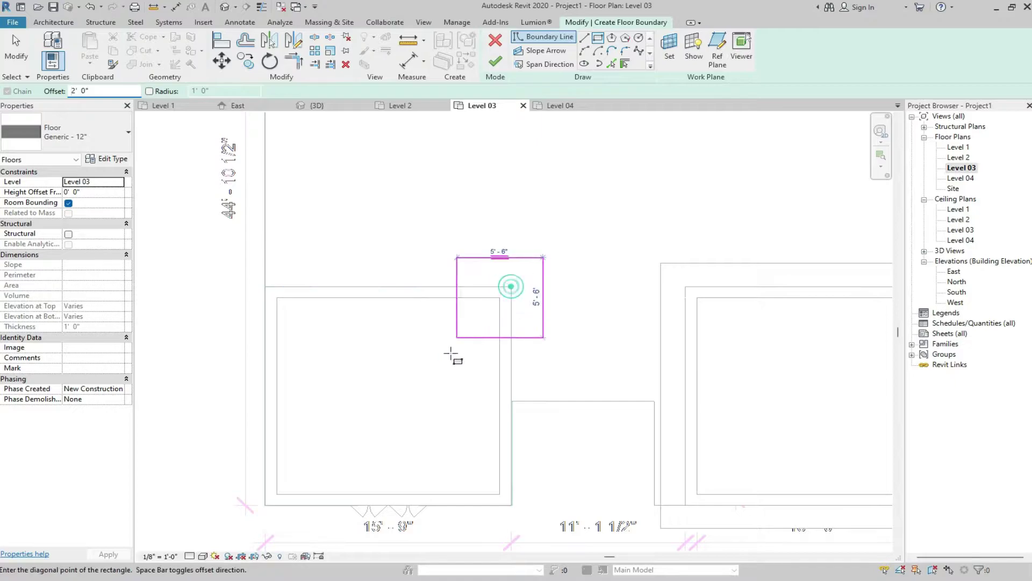
pyautogui.click(265, 505)
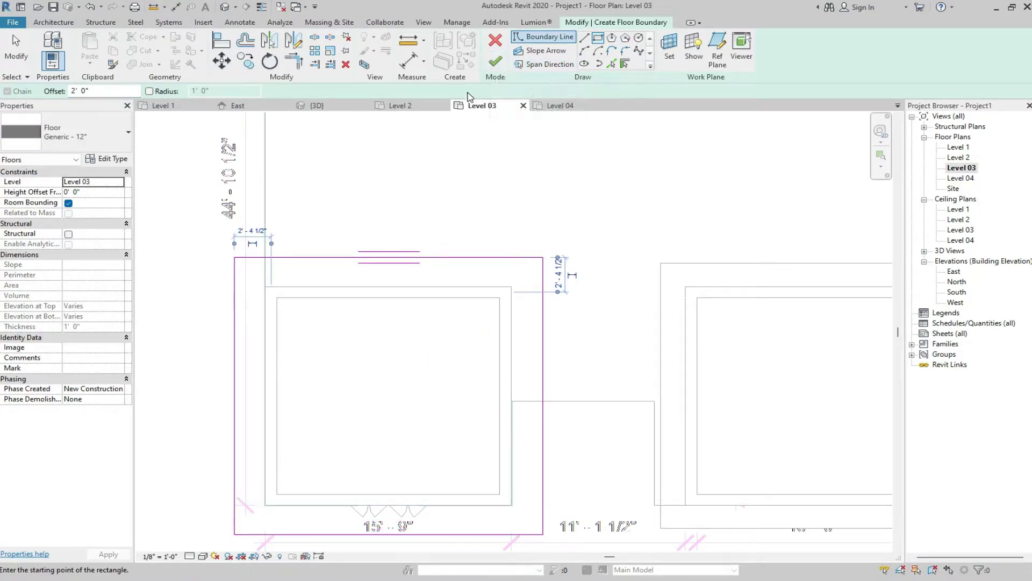
pyautogui.moveTo(317, 106)
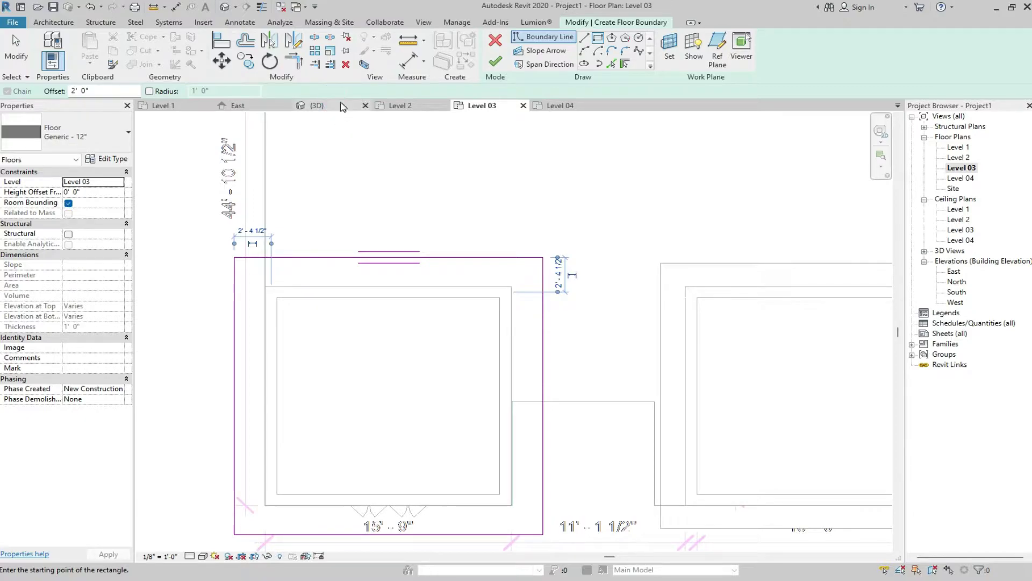
# Finish the 375.25 SF Generic 12" slab and attach the walls below to it
pyautogui.click(342, 106)
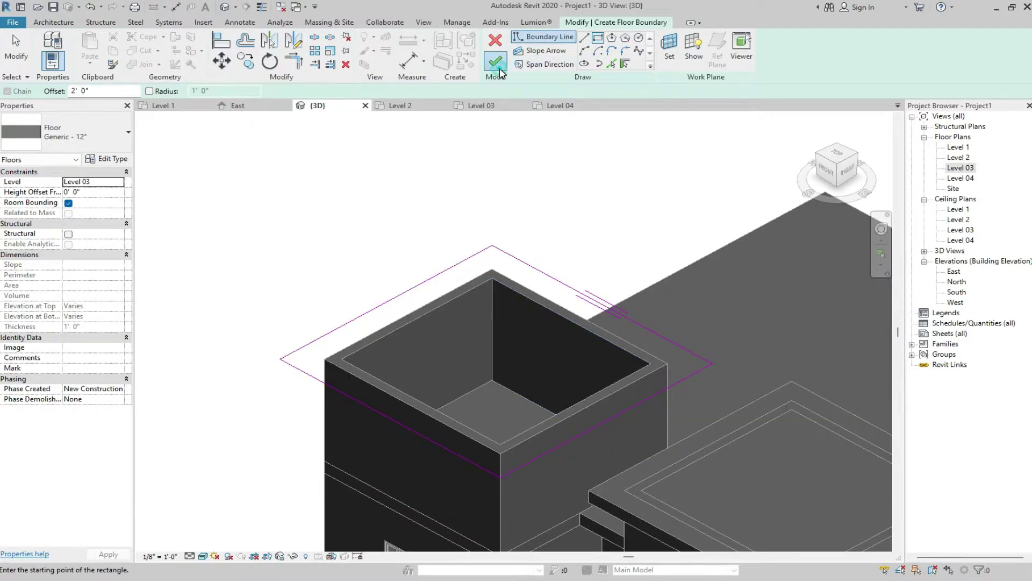
pyautogui.click(495, 63)
pyautogui.click(532, 300)
pyautogui.scroll(2, 308, 302)
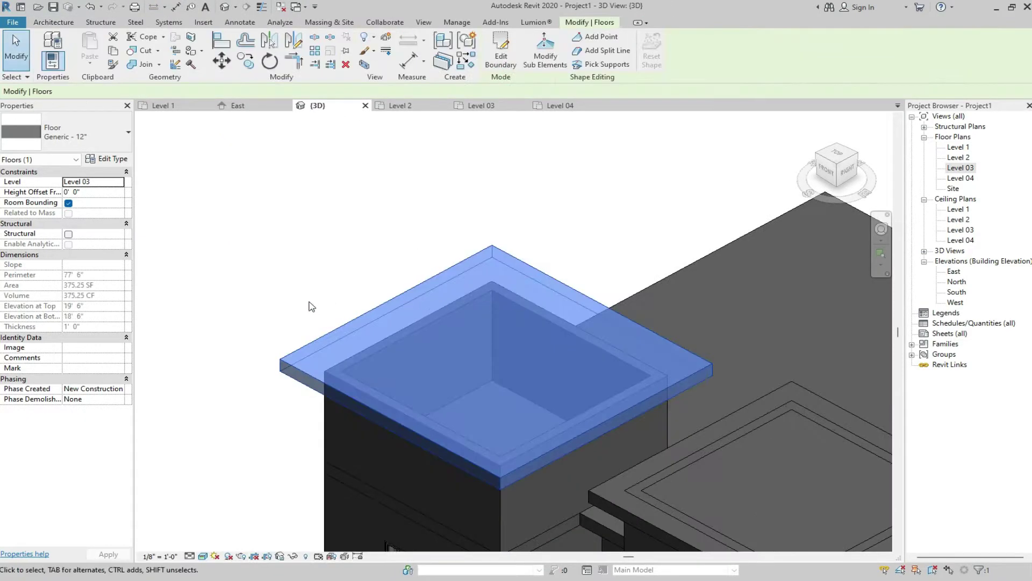
pyautogui.click(308, 302)
pyautogui.scroll(-5, 398, 206)
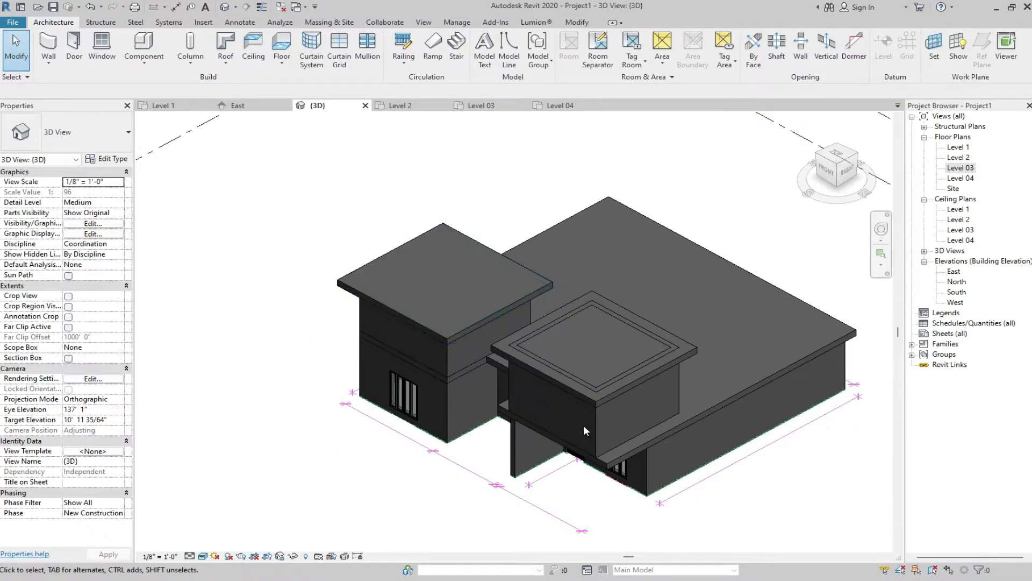
# Re-finish the Level 04 slab's boundary, attach the front block's walls, and view from Front
pyautogui.click(596, 398)
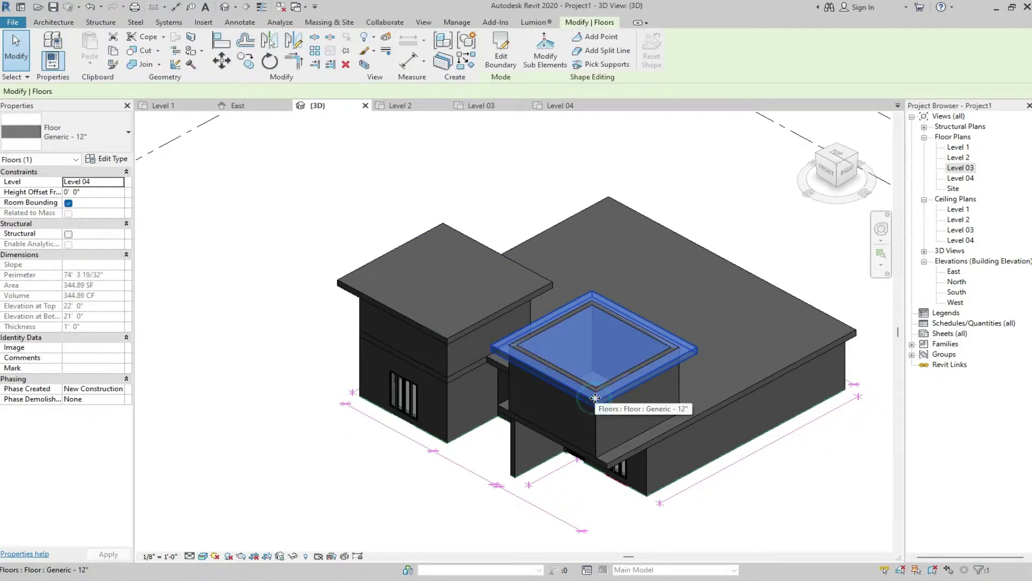
pyautogui.click(503, 64)
pyautogui.click(490, 60)
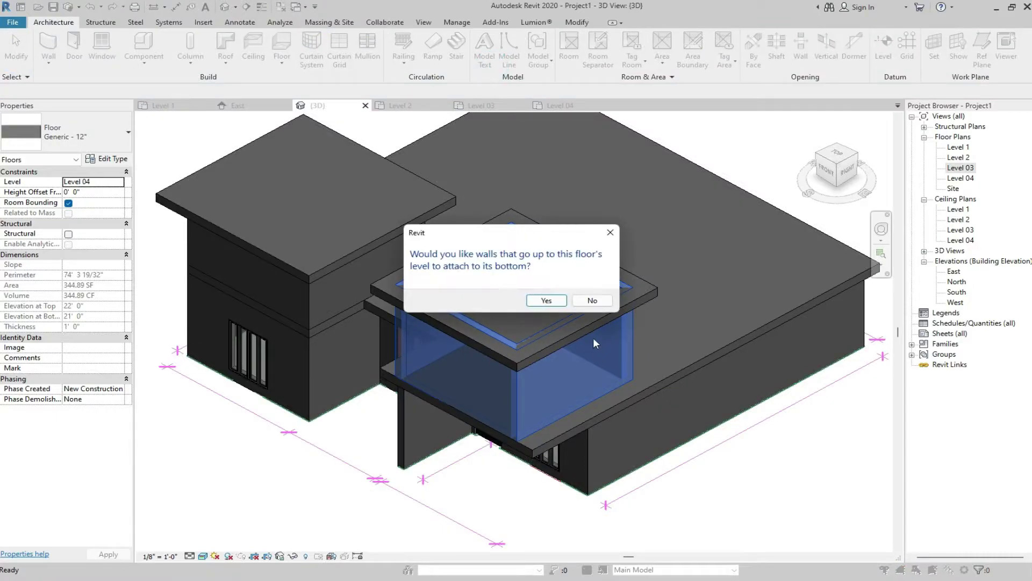
pyautogui.click(546, 300)
pyautogui.click(516, 492)
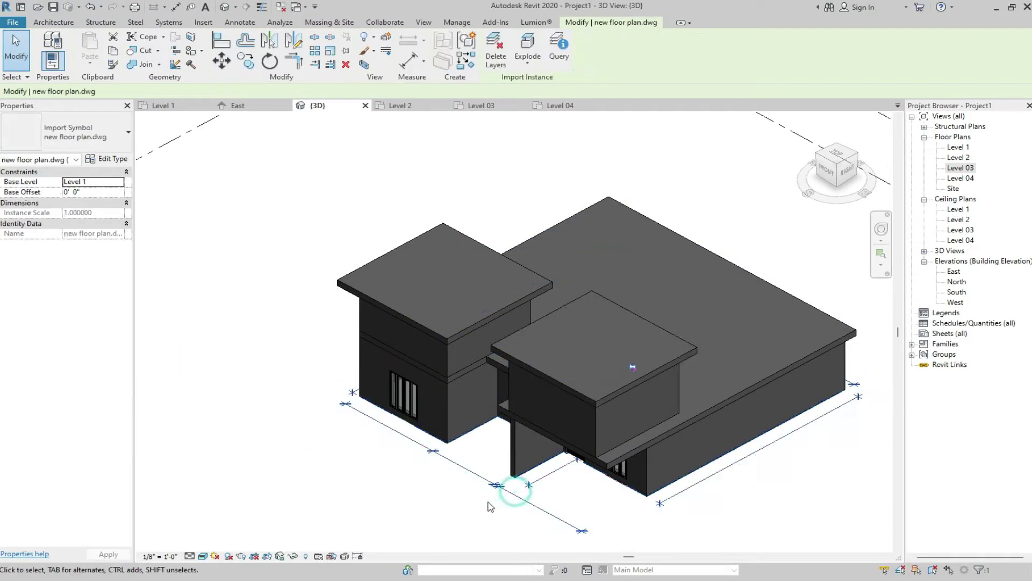
pyautogui.click(444, 506)
pyautogui.scroll(-3, 589, 382)
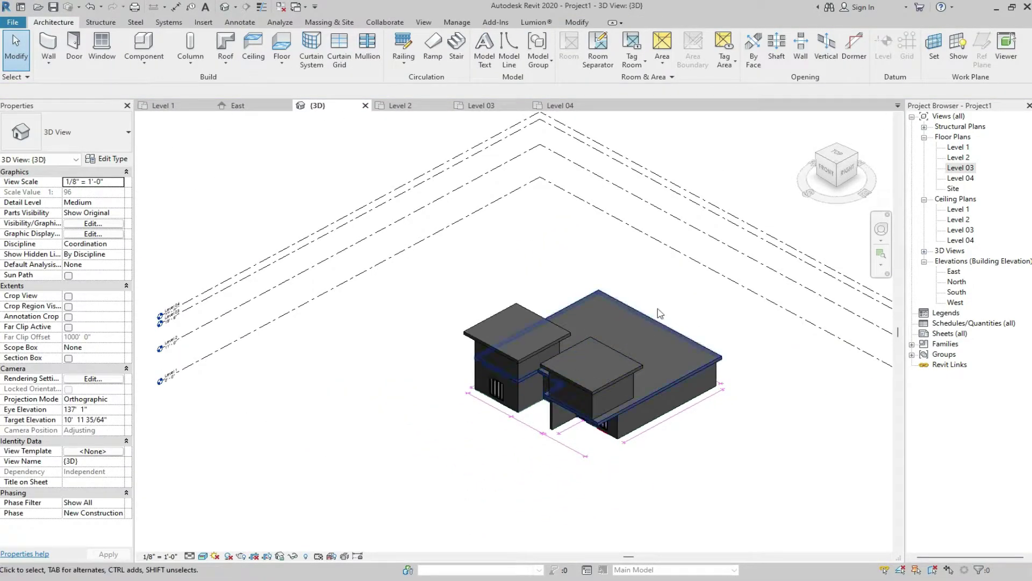
pyautogui.click(828, 177)
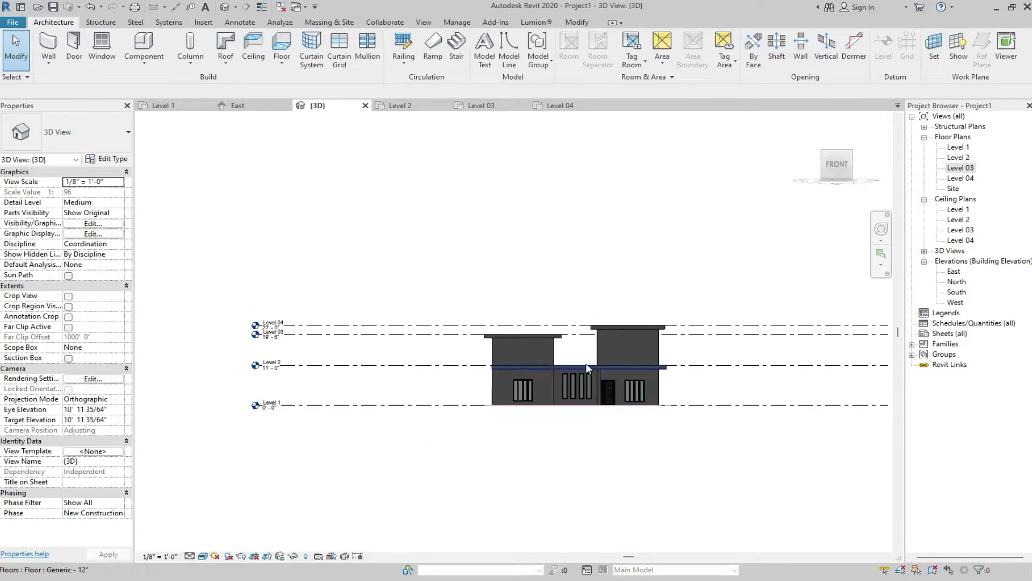
pyautogui.scroll(3, 607, 340)
pyautogui.scroll(4, 608, 340)
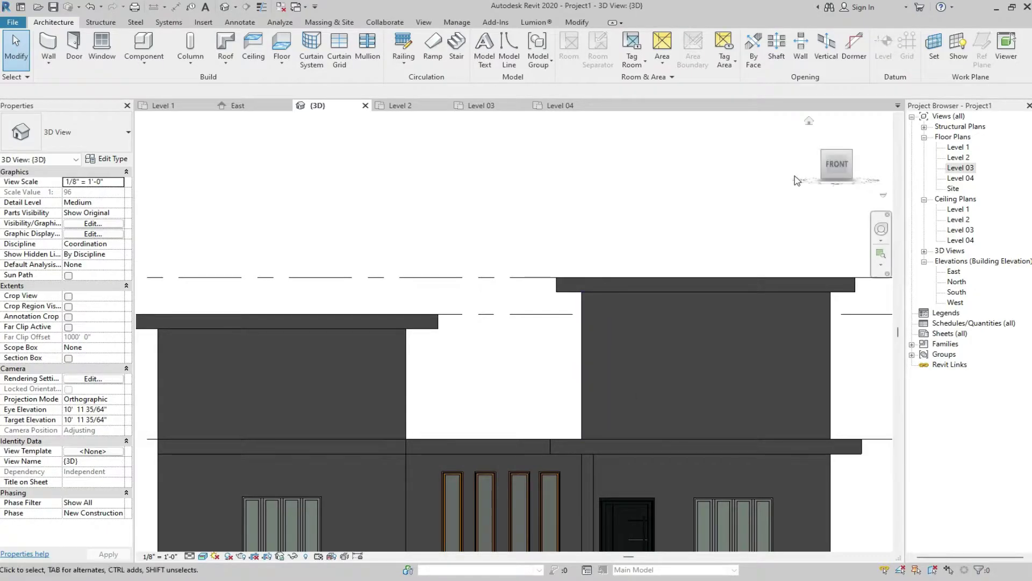
# Switch to the Level 2 floor plan zoomed in on the entrance notch
pyautogui.click(534, 449)
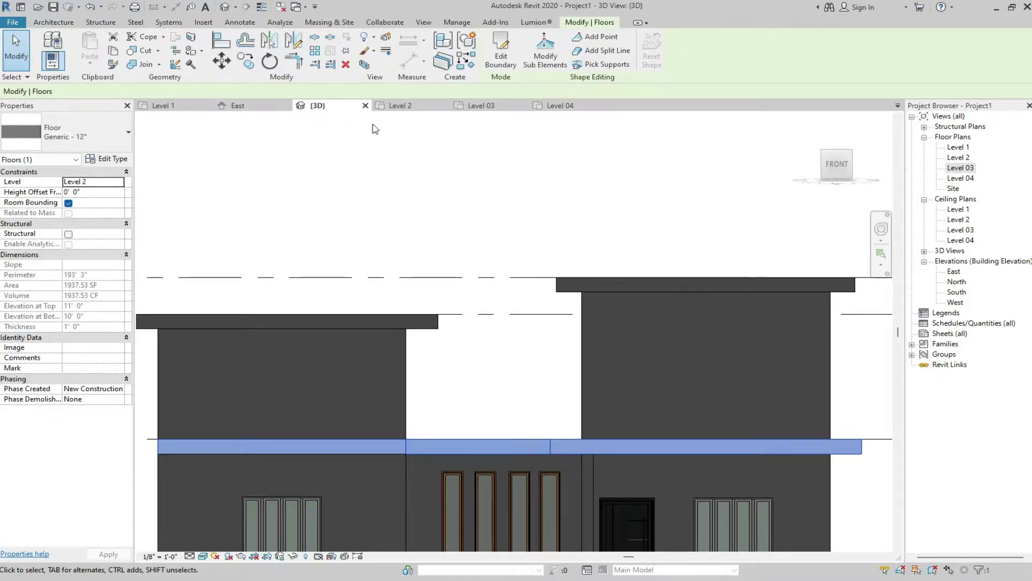
pyautogui.click(398, 105)
pyautogui.scroll(3, 495, 415)
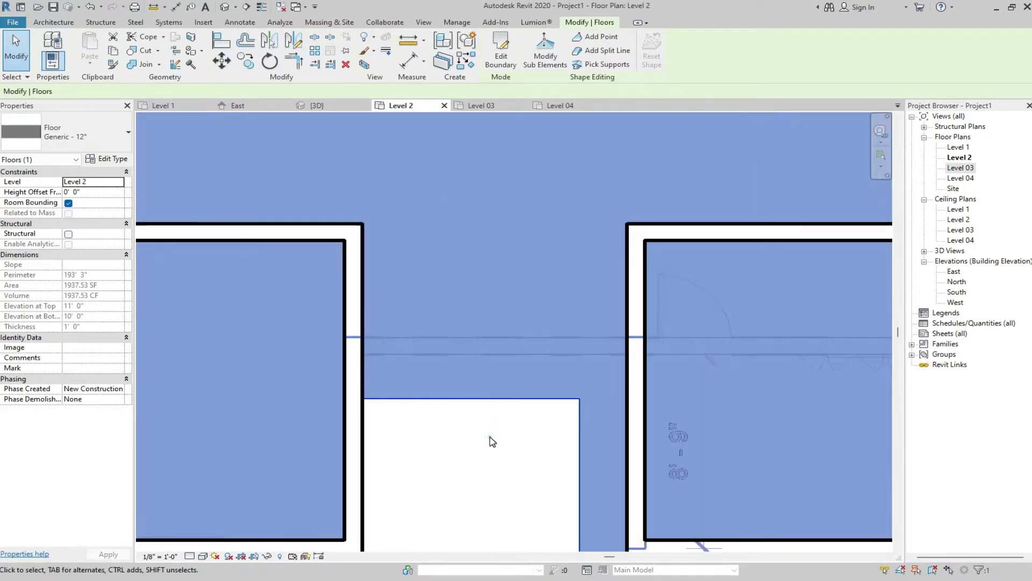
pyautogui.press('Escape')
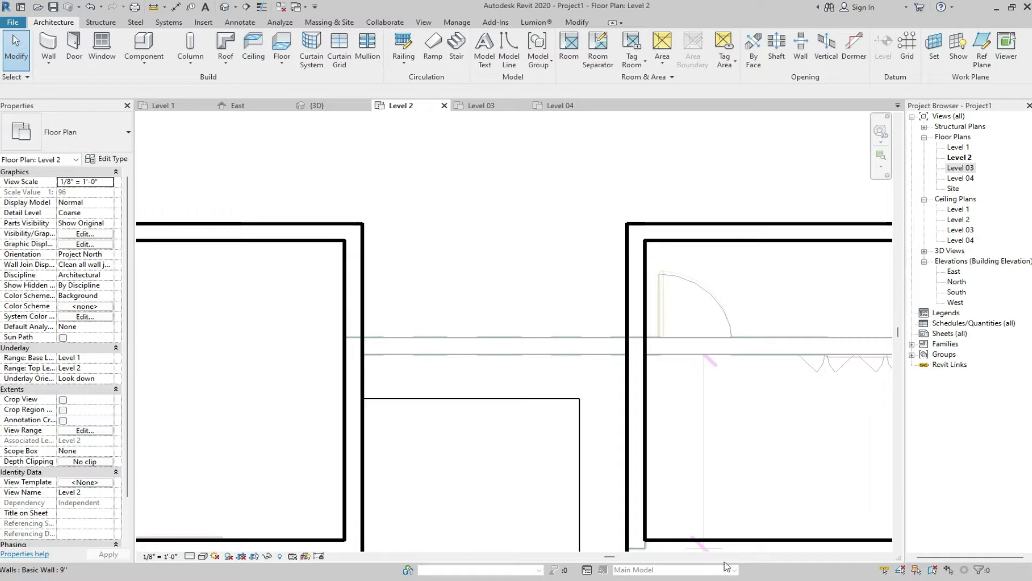
# Draw an unconnected 4' 0" high wall across the entrance gap between the two blocks
pyautogui.click(48, 46)
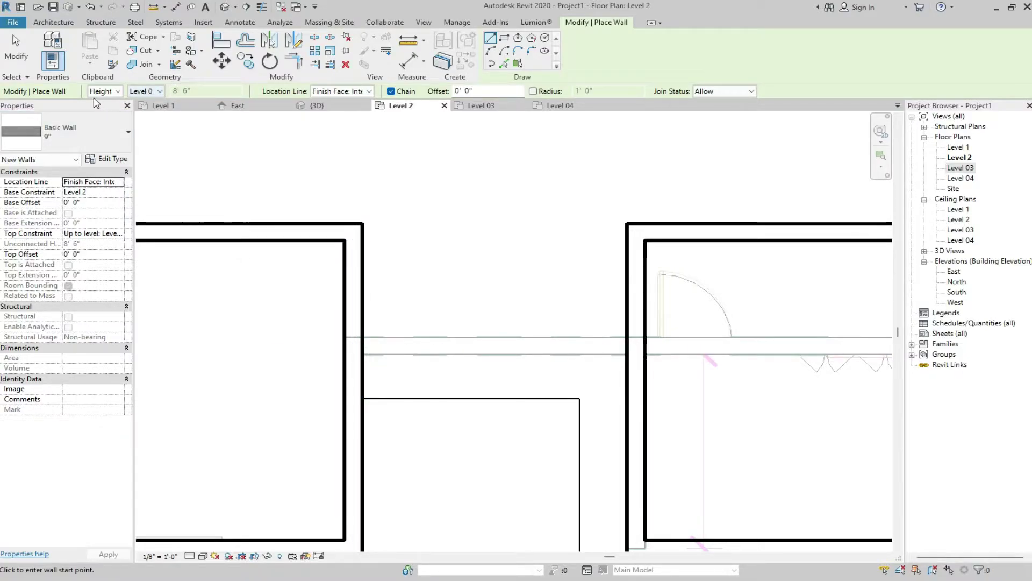
pyautogui.click(147, 91)
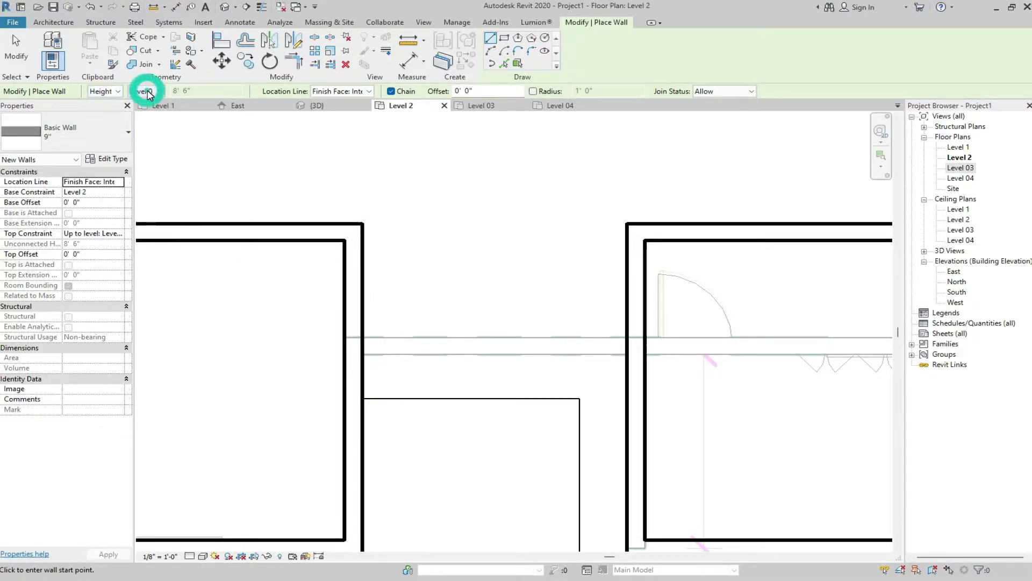
pyautogui.click(146, 92)
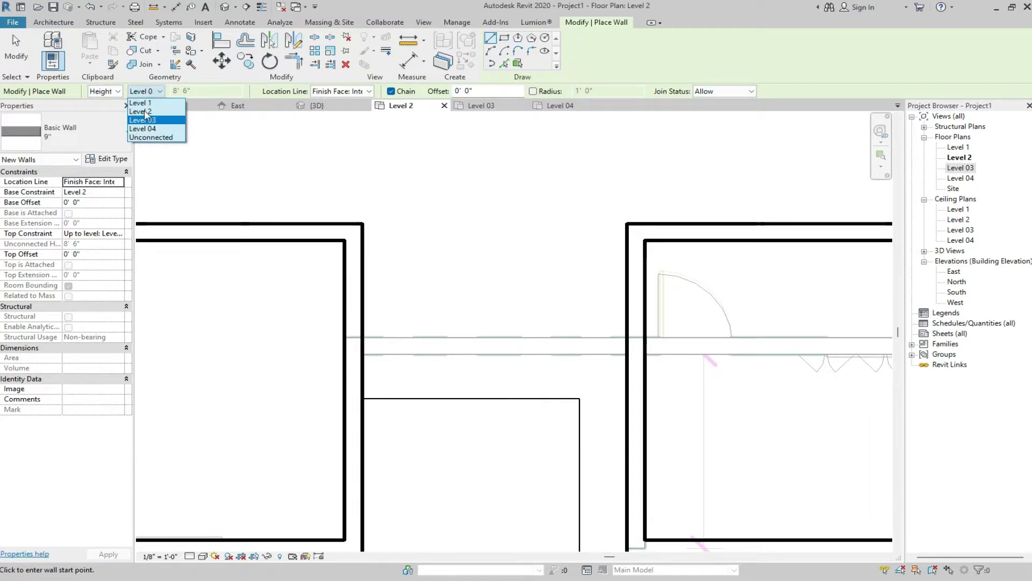
pyautogui.click(148, 137)
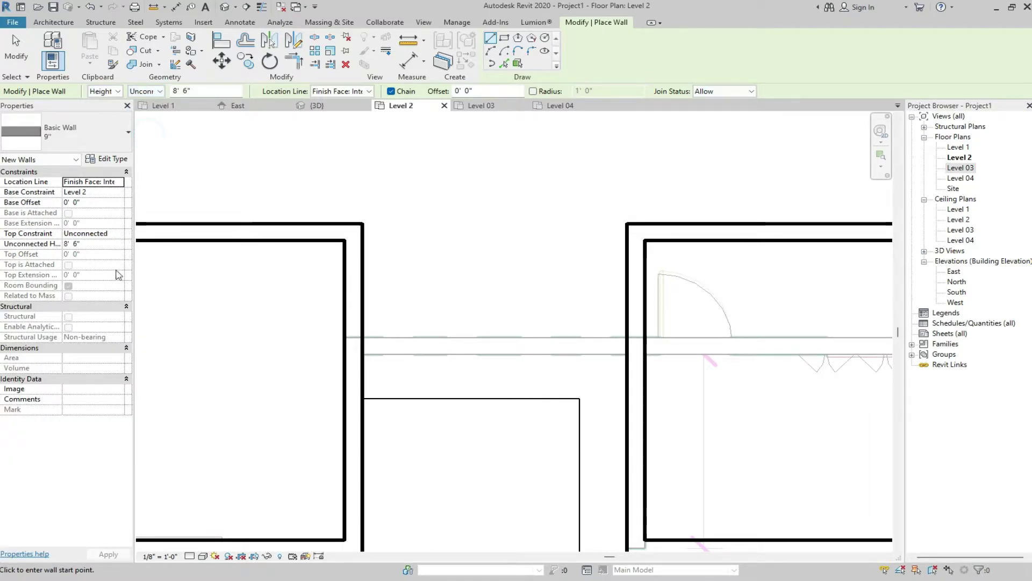
pyautogui.click(100, 244)
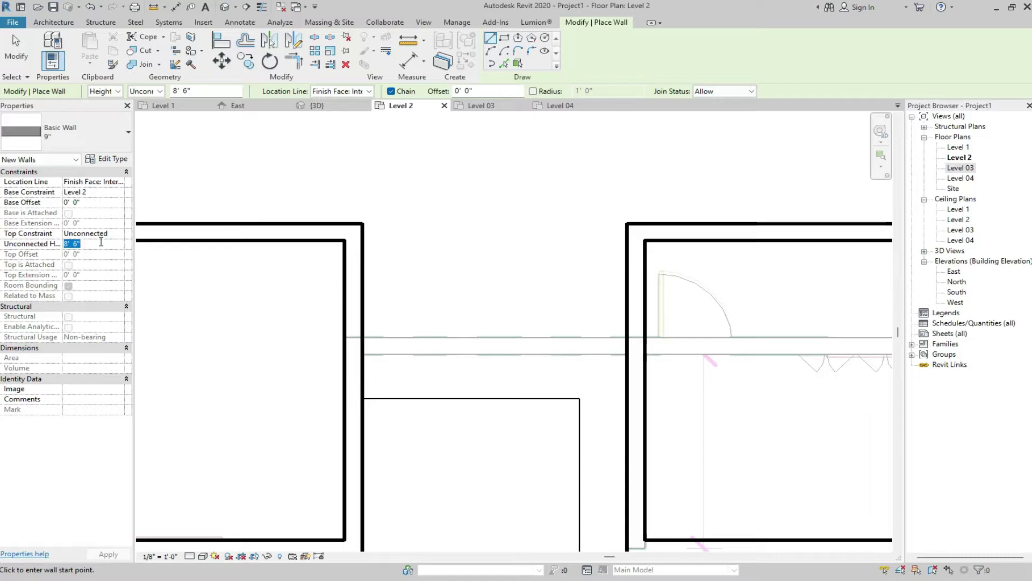
pyautogui.write("4'")
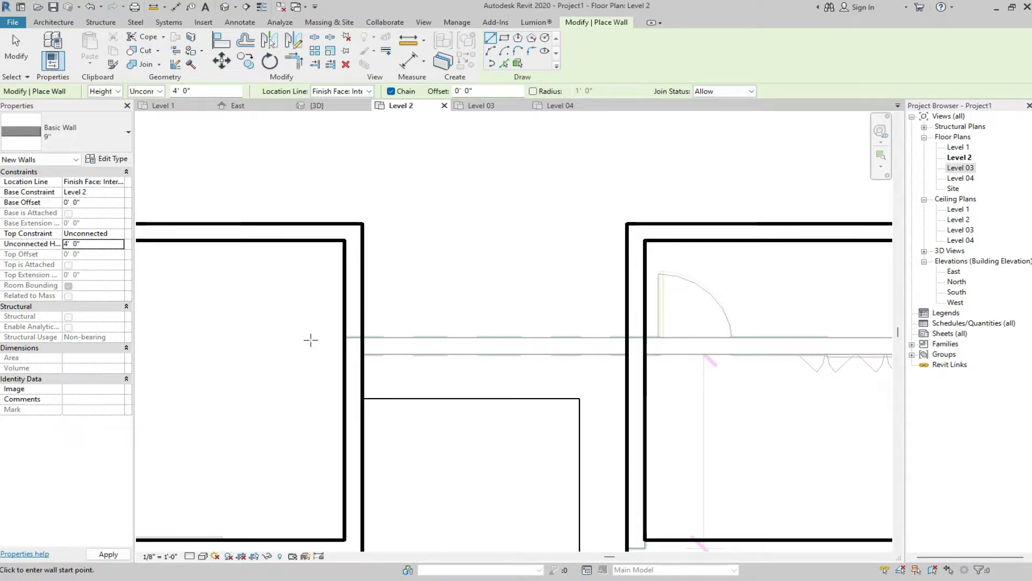
pyautogui.click(363, 339)
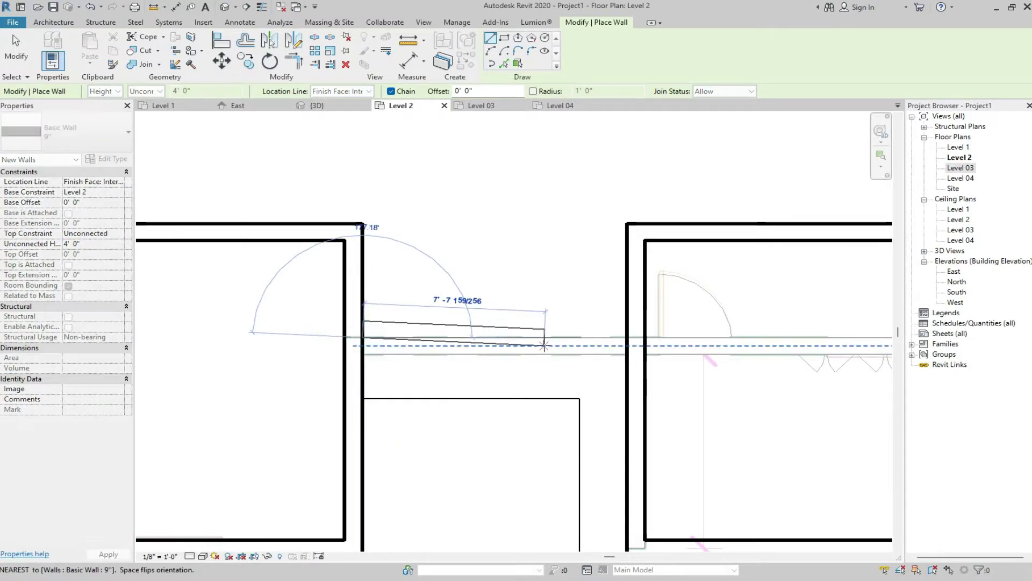
pyautogui.click(623, 344)
pyautogui.press('Escape')
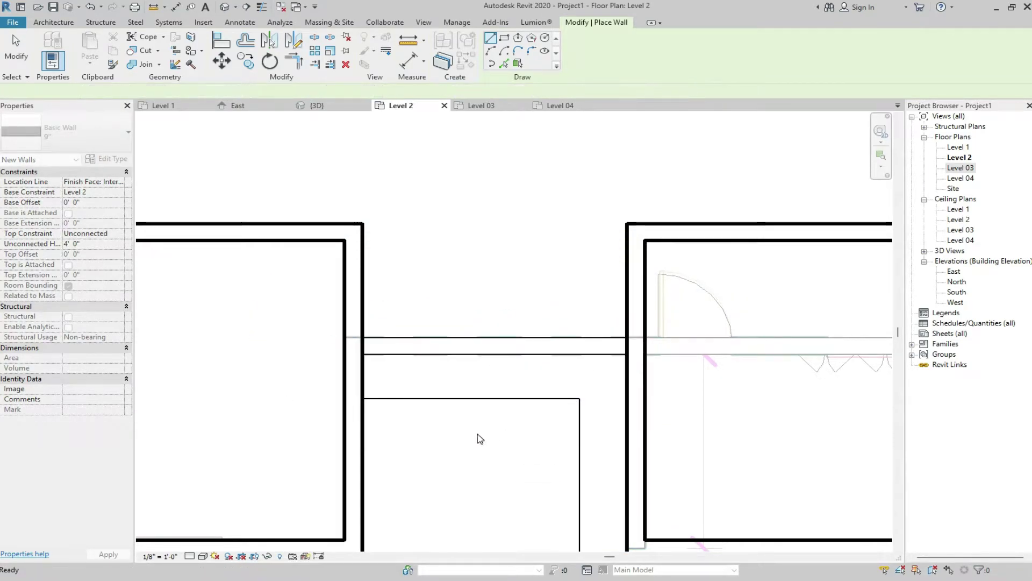
pyautogui.press('Escape')
# Inspect the new 4' 0" low wall in the 3D view
pyautogui.click(316, 109)
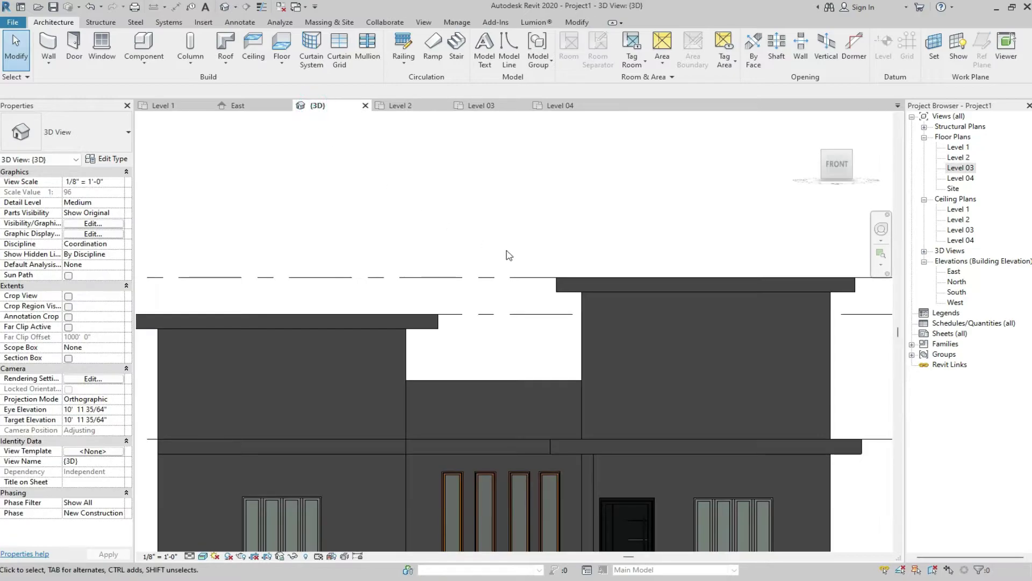
pyautogui.scroll(3, 499, 385)
pyautogui.click(508, 376)
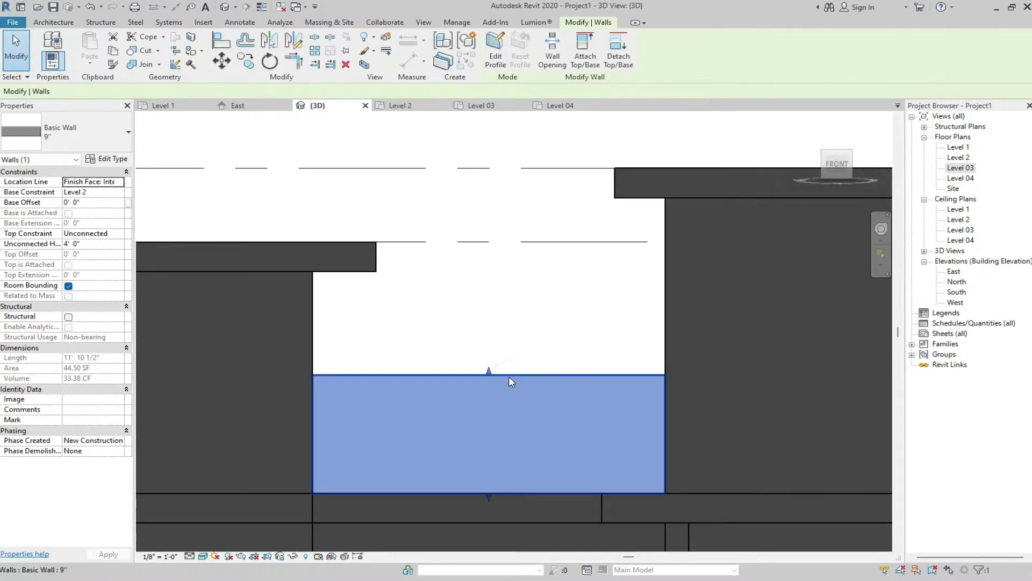
pyautogui.scroll(-3, 509, 375)
pyautogui.press('Escape')
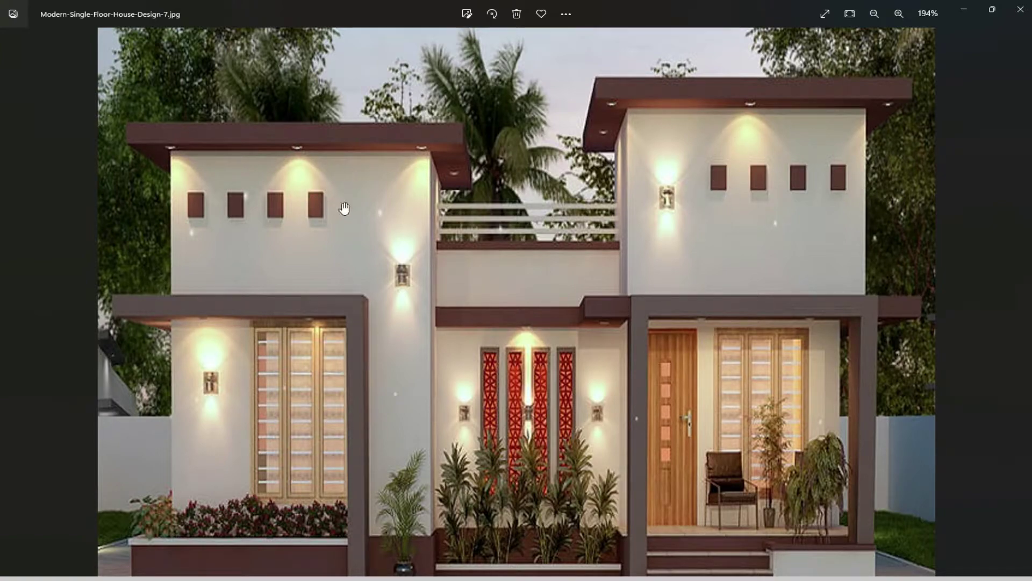
# Create a new in-place Generic Models family, keeping the default name
pyautogui.scroll(3, 718, 377)
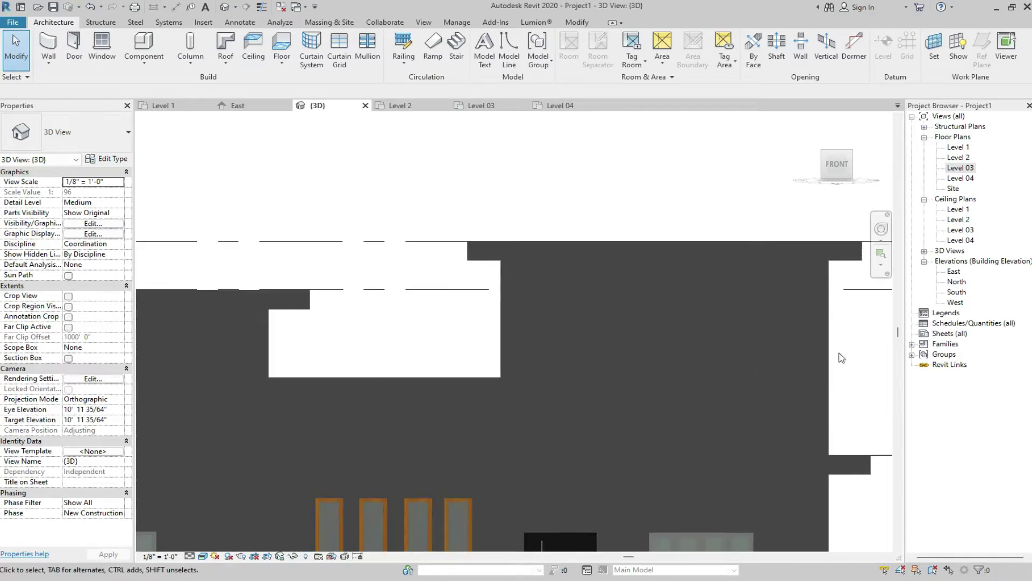
pyautogui.click(144, 58)
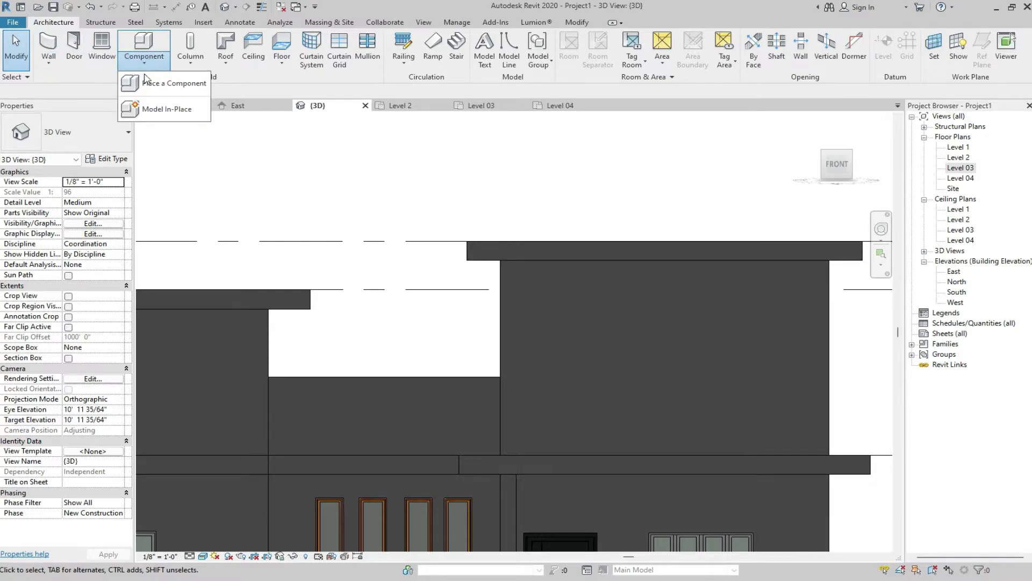
pyautogui.click(152, 108)
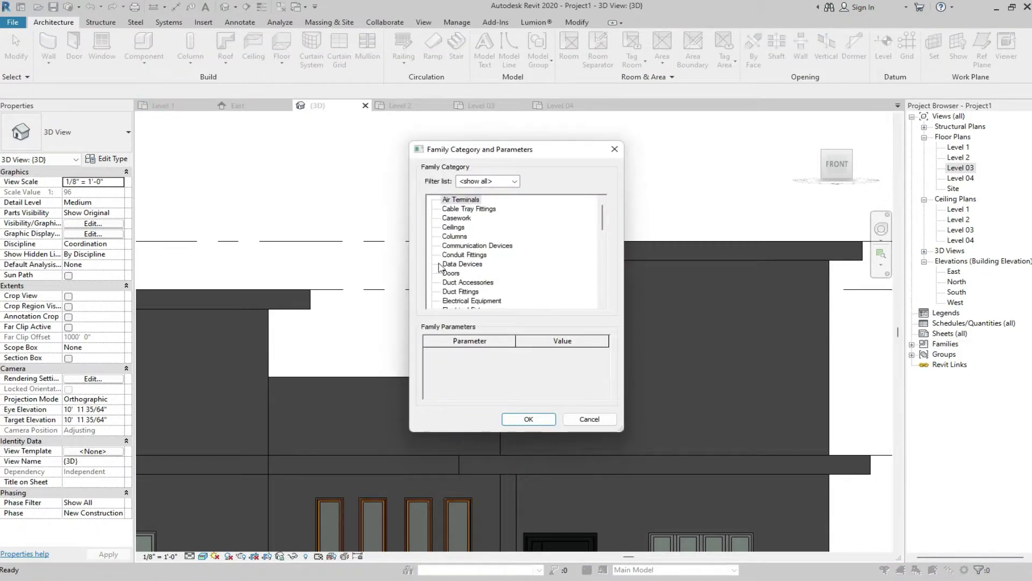
pyautogui.scroll(-3, 445, 269)
pyautogui.click(465, 291)
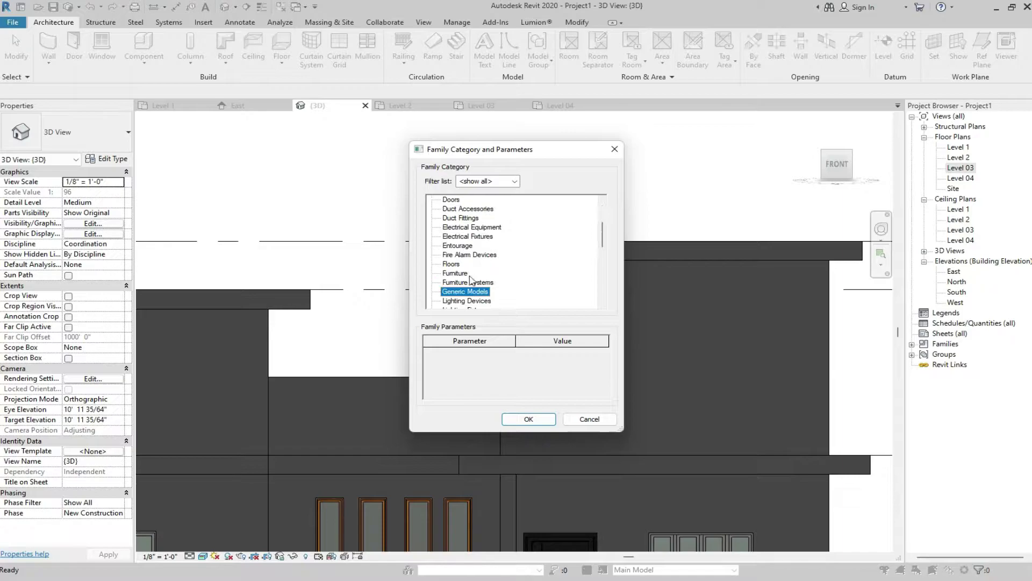
pyautogui.click(515, 425)
pyautogui.click(520, 313)
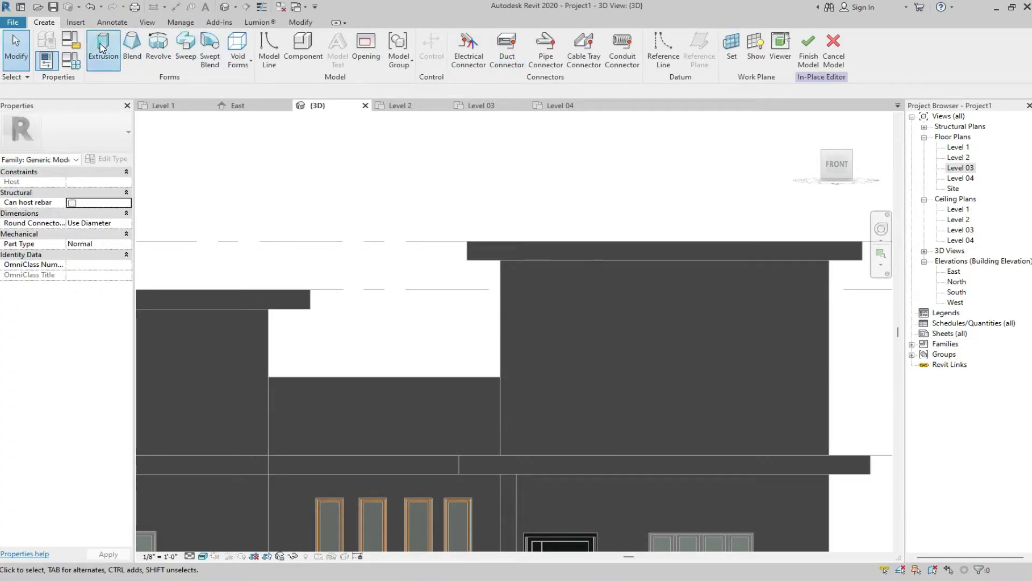
# Start an extrusion and switch the 3D view to the Shaded visual style
pyautogui.click(103, 45)
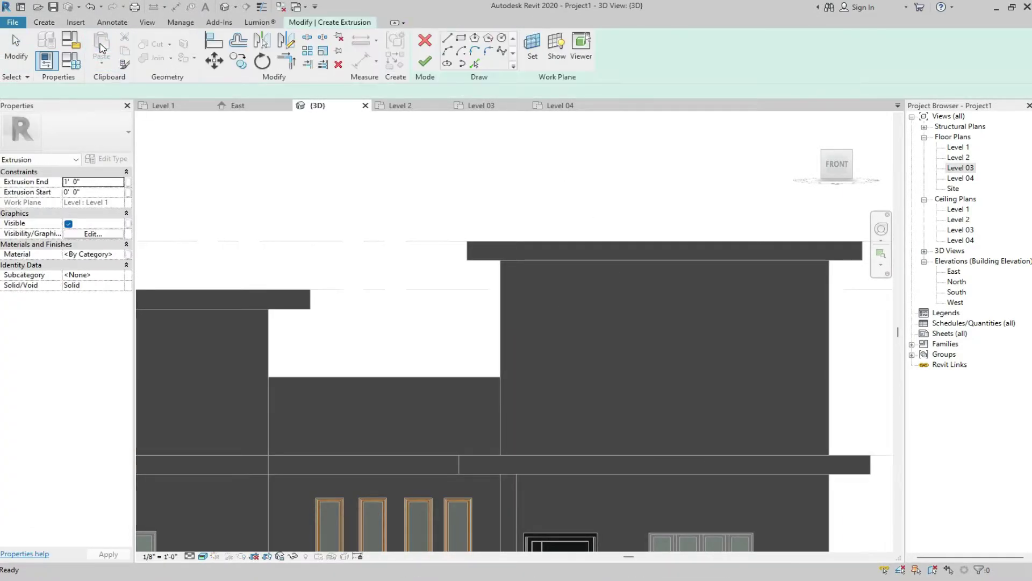
pyautogui.click(531, 53)
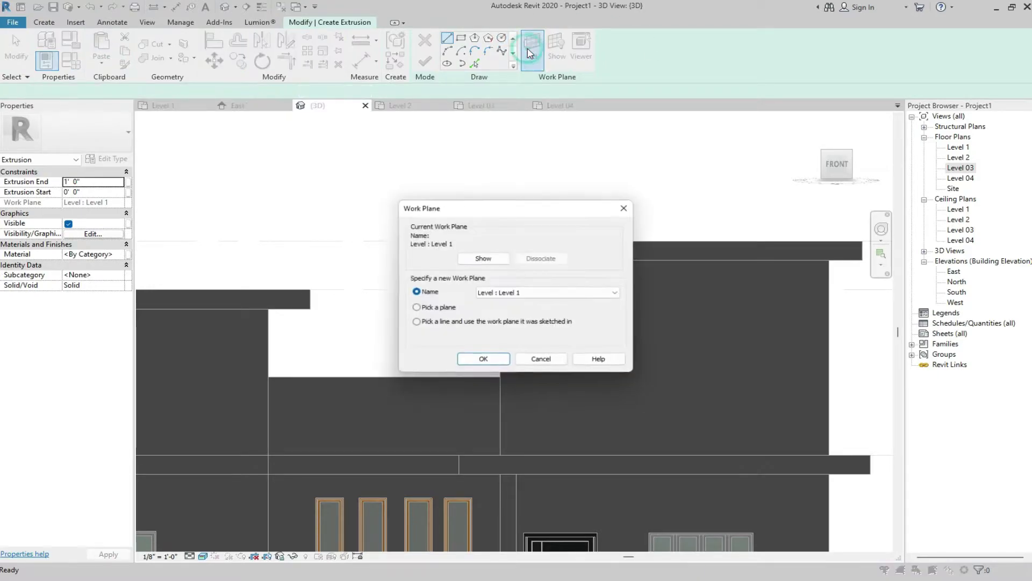
pyautogui.click(445, 315)
pyautogui.click(483, 360)
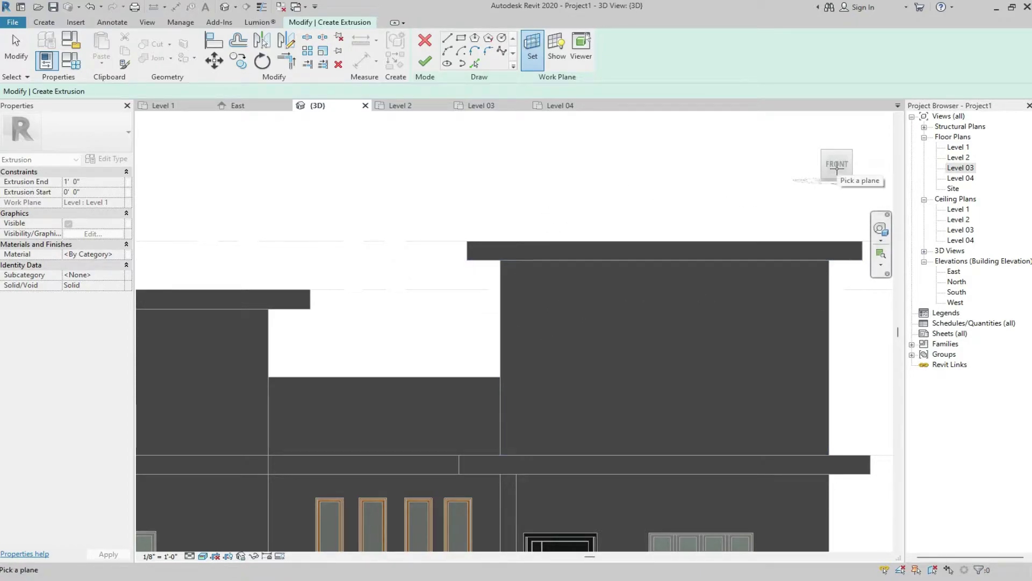
pyautogui.moveTo(837, 164); pyautogui.dragTo(806, 178)
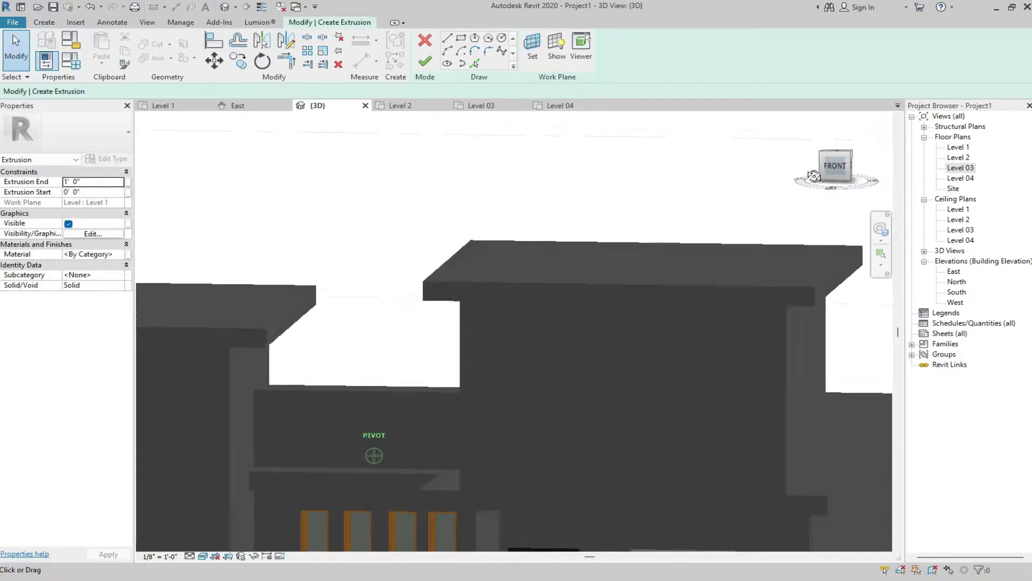
pyautogui.scroll(2, 598, 430)
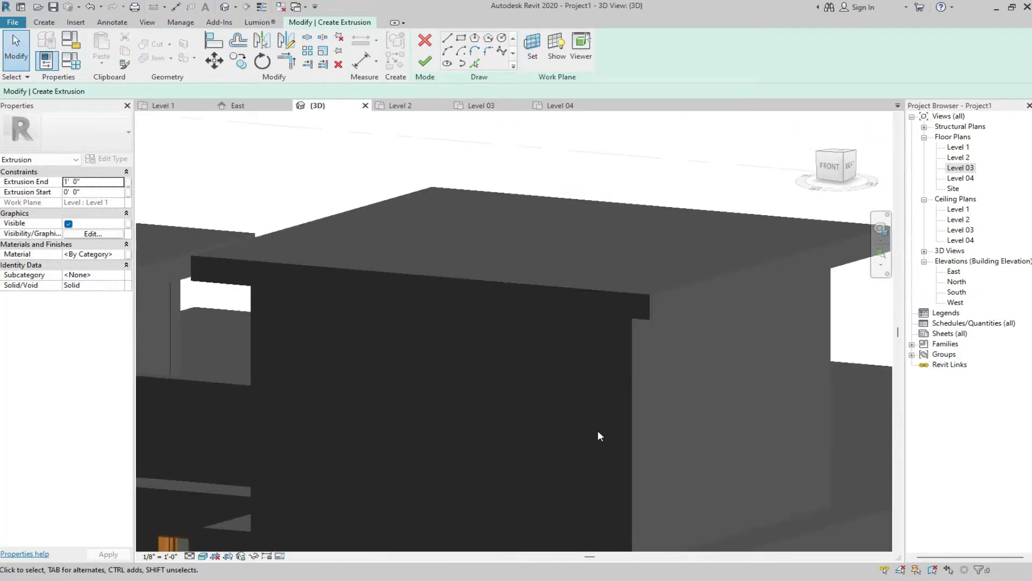
pyautogui.click(203, 556)
pyautogui.click(225, 509)
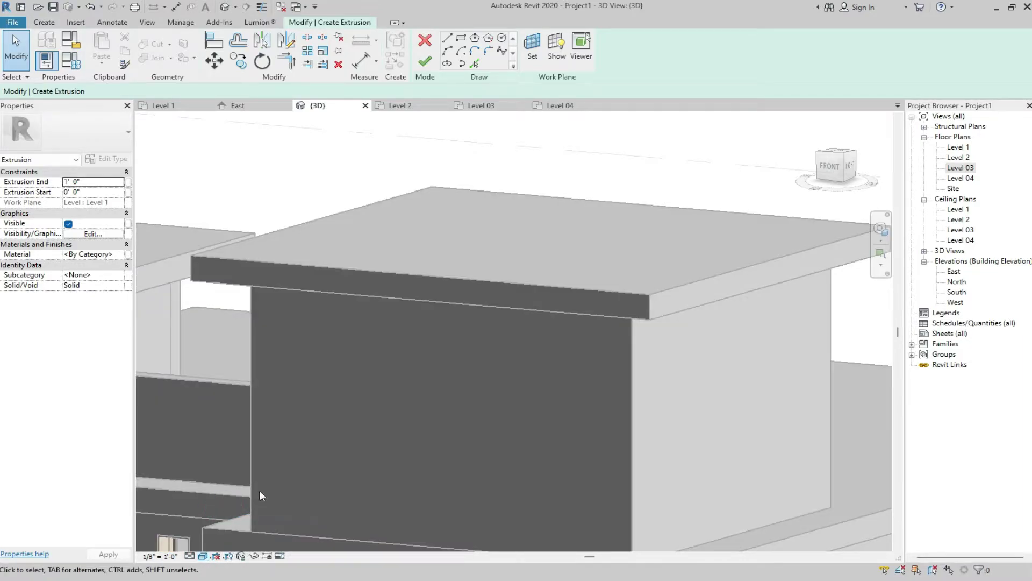
# Set the extrusion's work plane to the front face of the floor slab
pyautogui.click(532, 49)
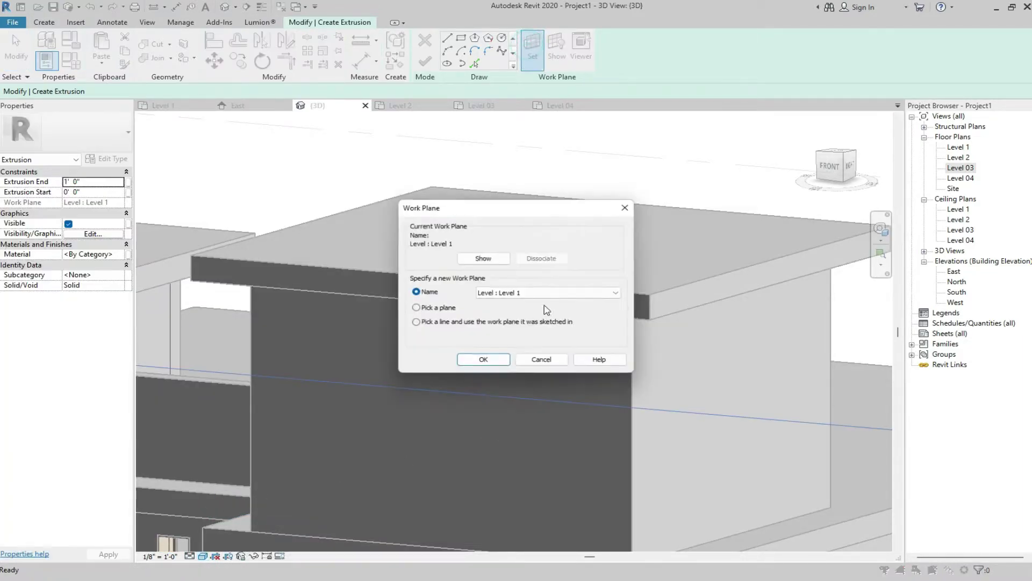
pyautogui.click(430, 308)
pyautogui.click(484, 361)
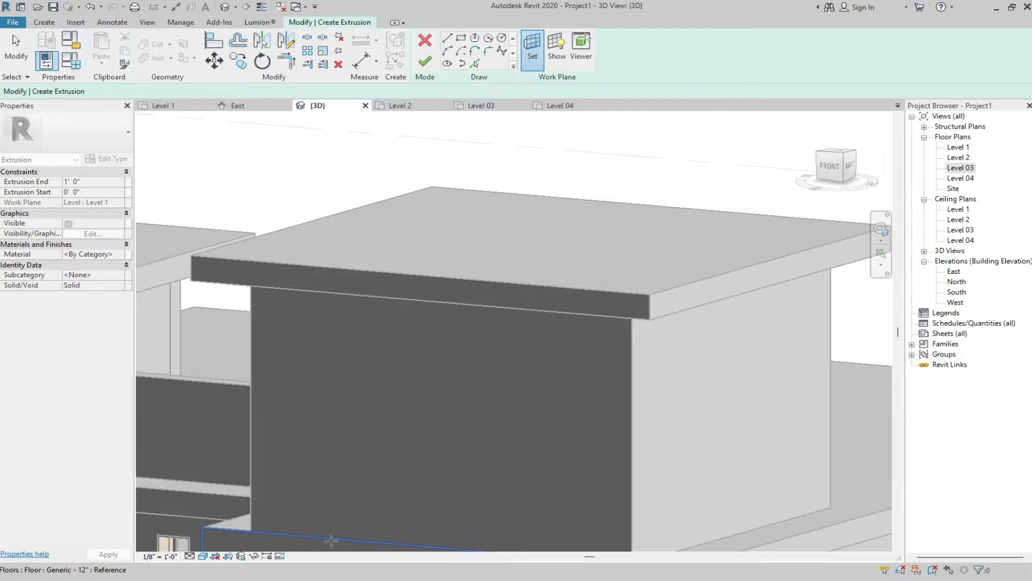
pyautogui.scroll(-3, 590, 404)
pyautogui.scroll(3, 590, 403)
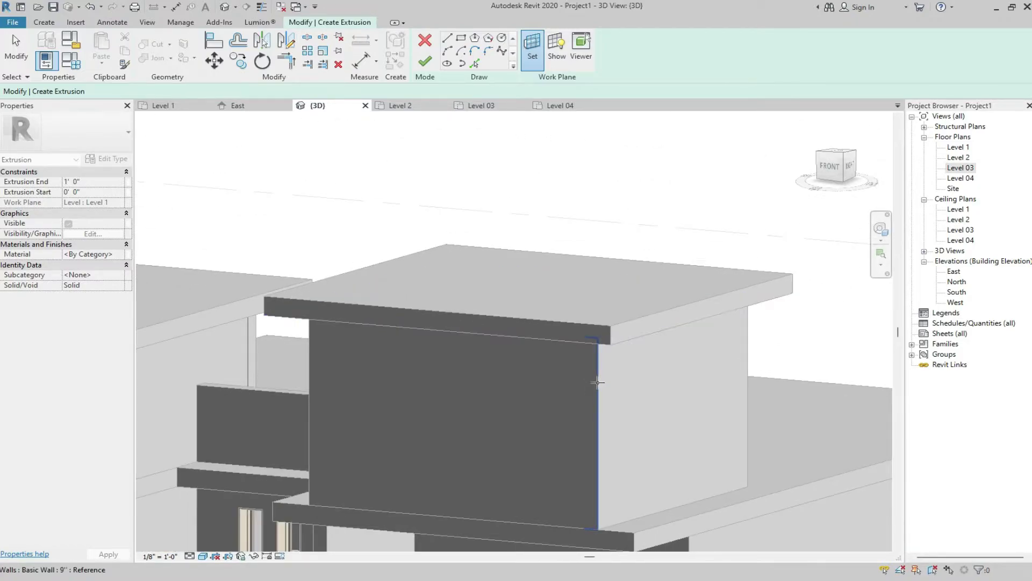
pyautogui.click(839, 157)
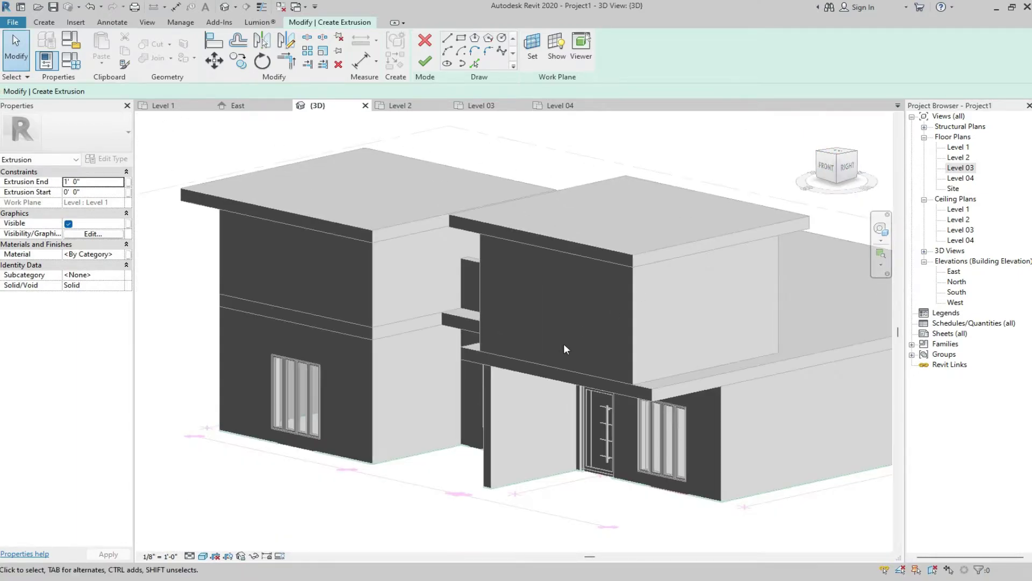
pyautogui.scroll(4, 482, 307)
pyautogui.click(533, 51)
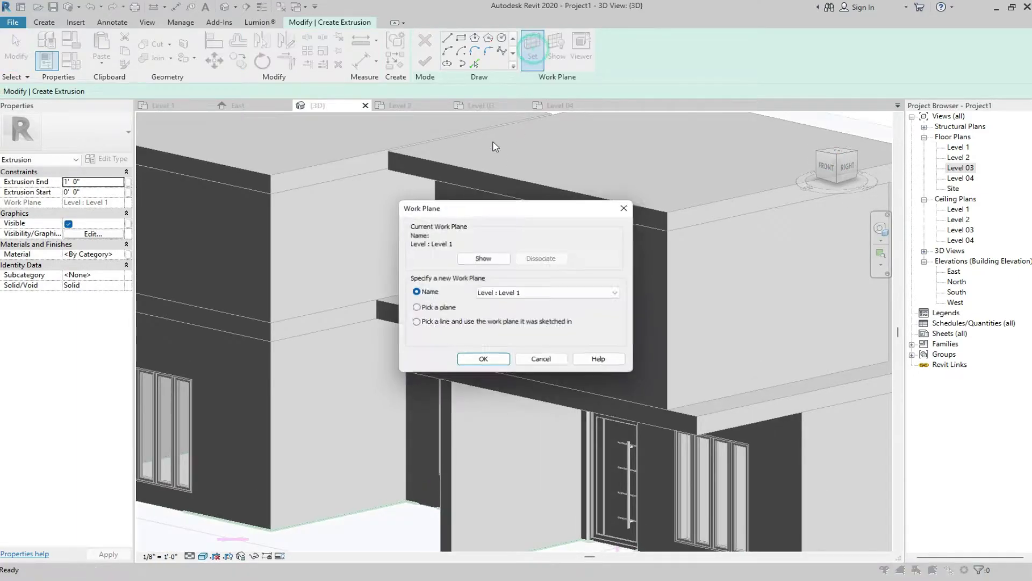
pyautogui.click(416, 309)
pyautogui.click(482, 365)
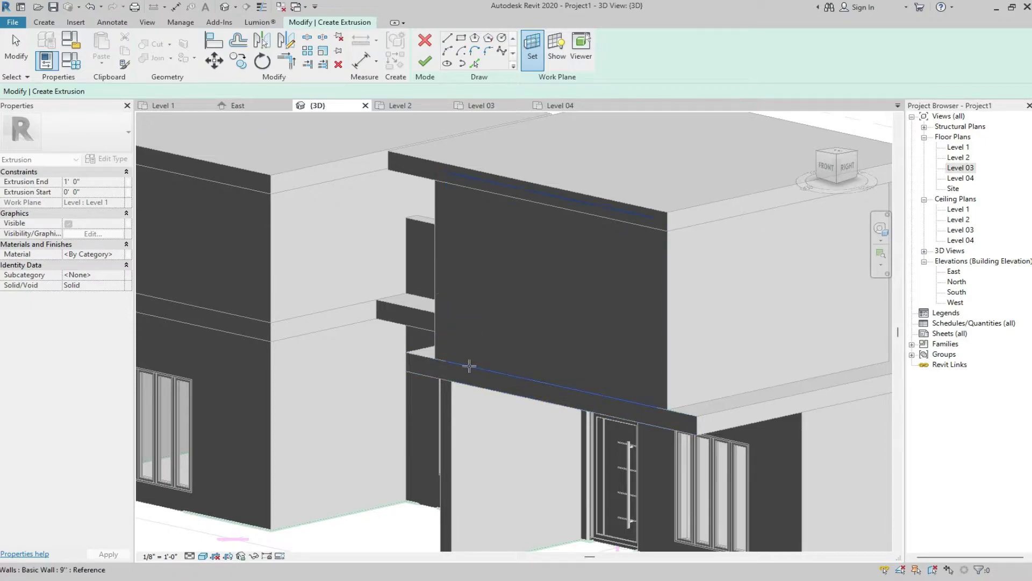
pyautogui.click(634, 405)
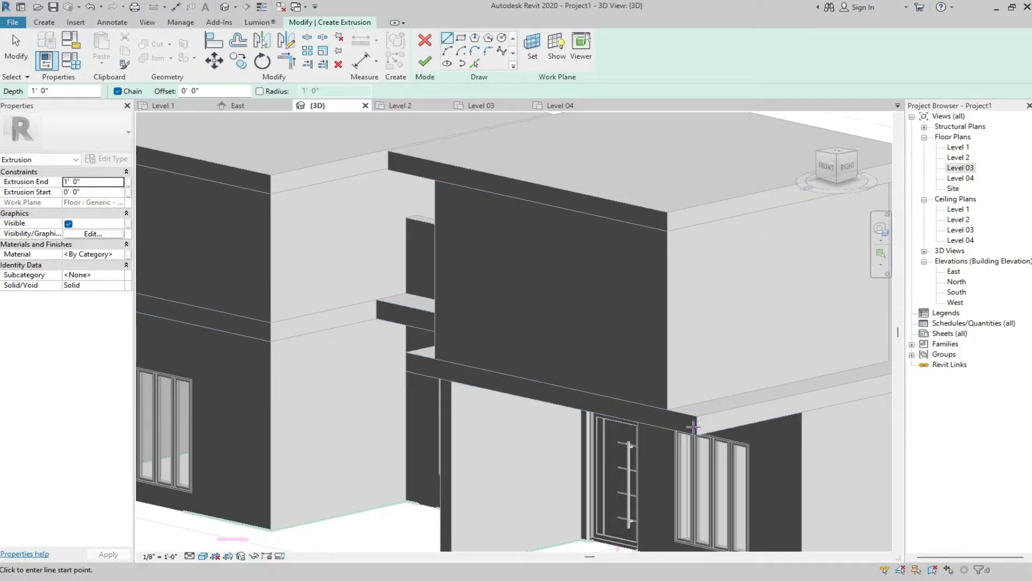
# Show the house straight from the front in Hidden Line style
pyautogui.scroll(3, 726, 284)
pyautogui.scroll(-3, 774, 339)
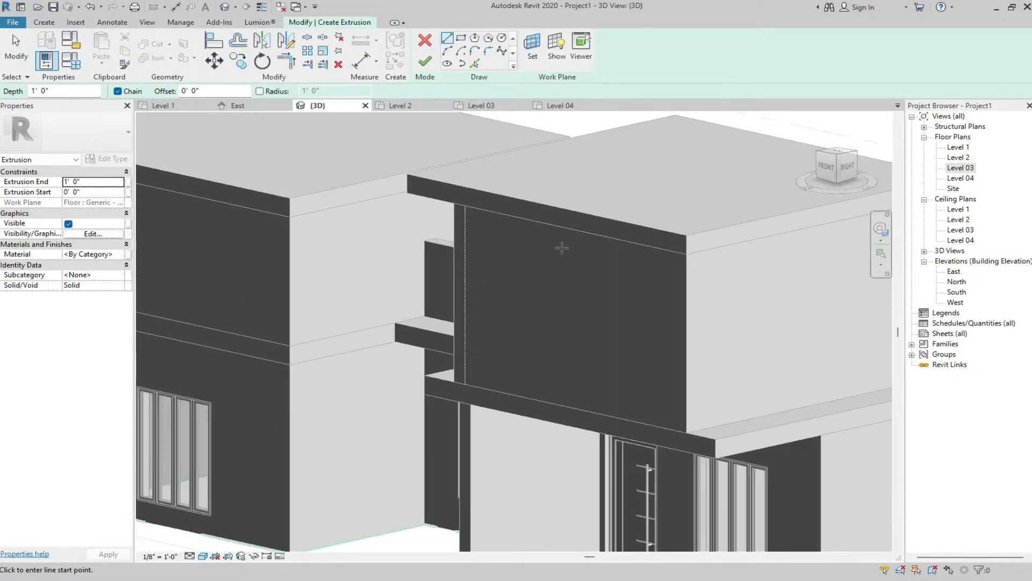
pyautogui.click(827, 167)
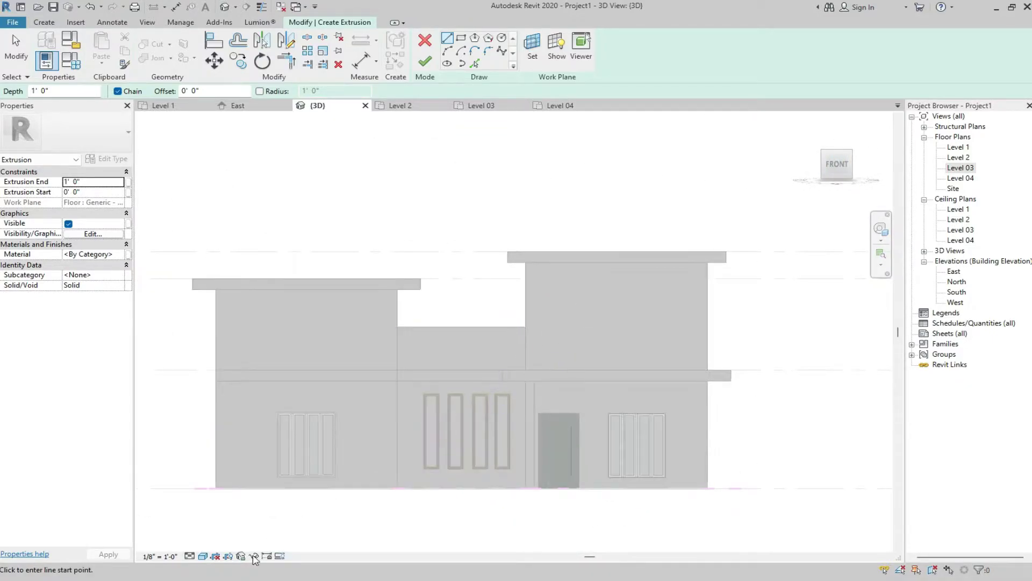
pyautogui.click(204, 556)
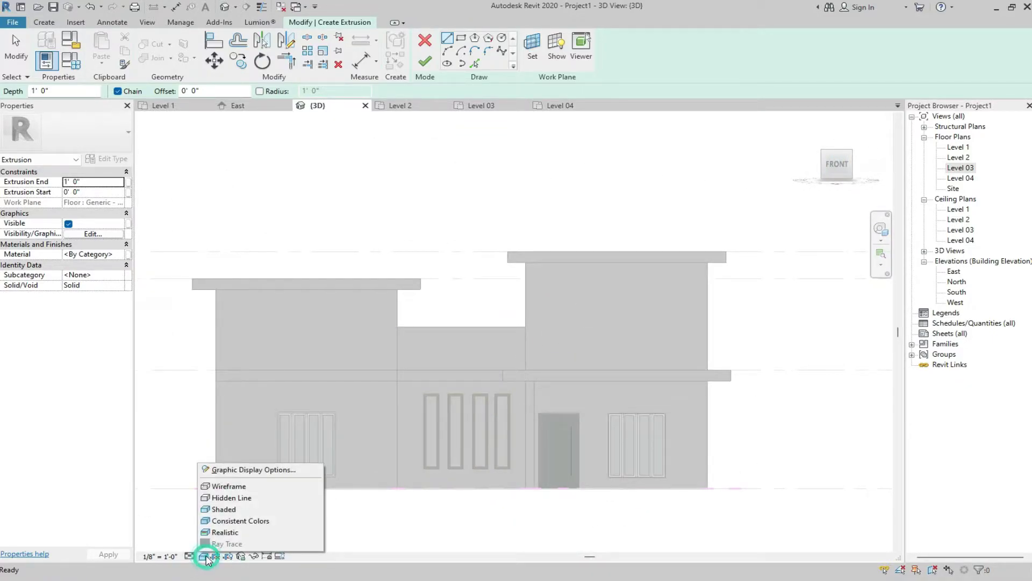
pyautogui.click(218, 499)
# Sketch a small 0' 10" by 1' 8" rectangle on the right block's front, then select it
pyautogui.scroll(3, 653, 269)
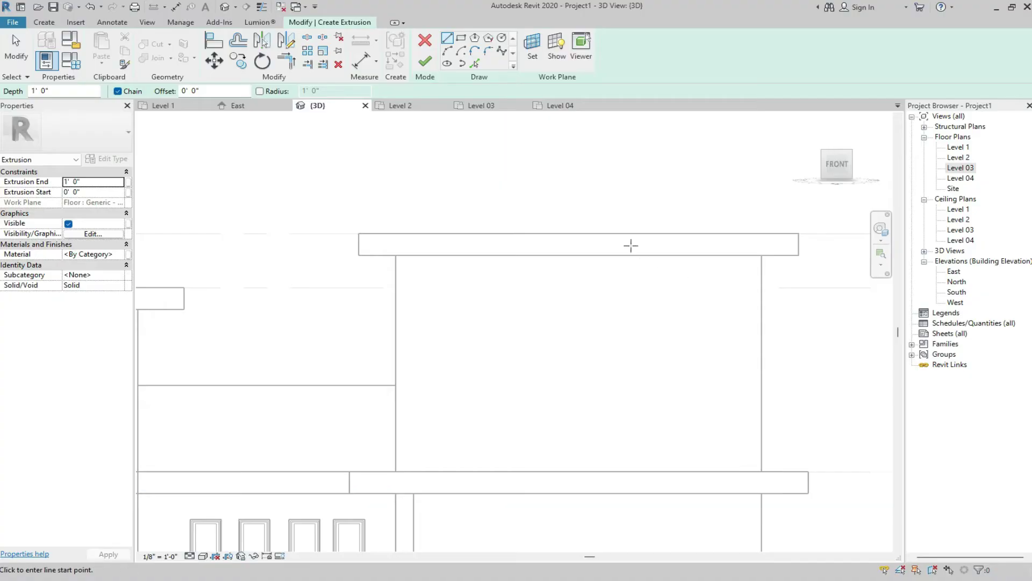
pyautogui.click(461, 39)
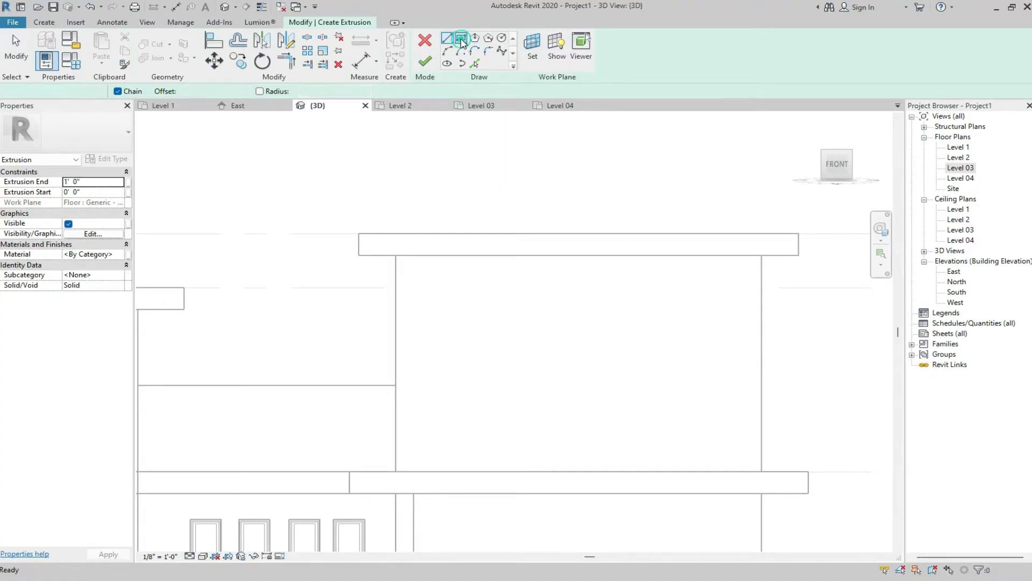
pyautogui.click(705, 287)
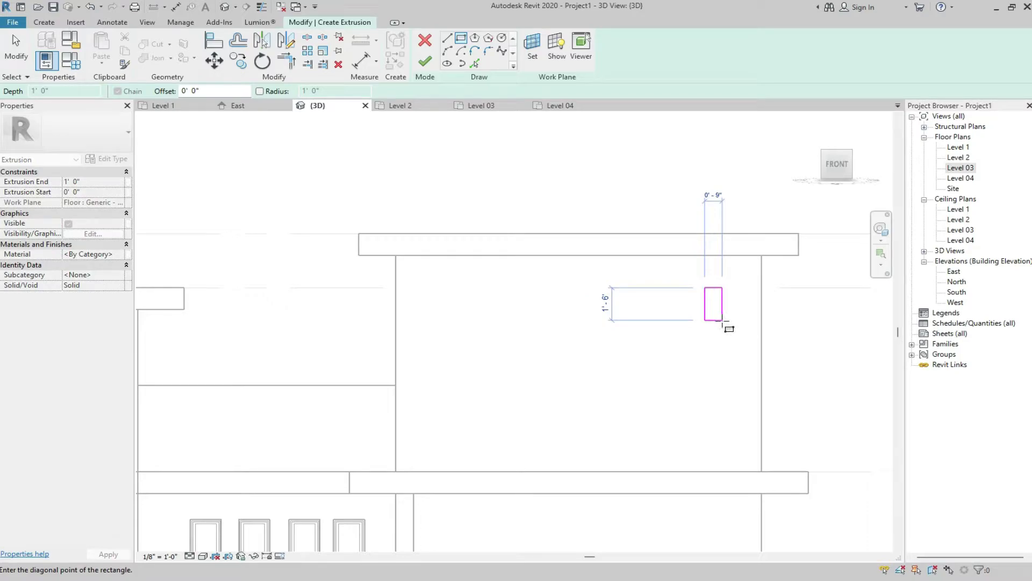
pyautogui.click(724, 323)
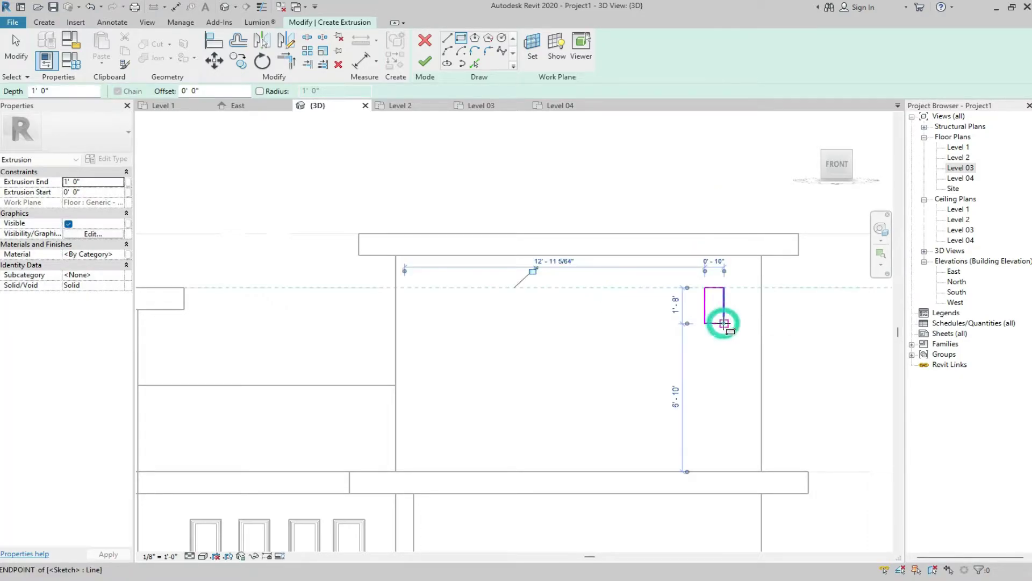
pyautogui.press('Escape')
pyautogui.press('Escape')
pyautogui.moveTo(755, 265); pyautogui.dragTo(694, 347)
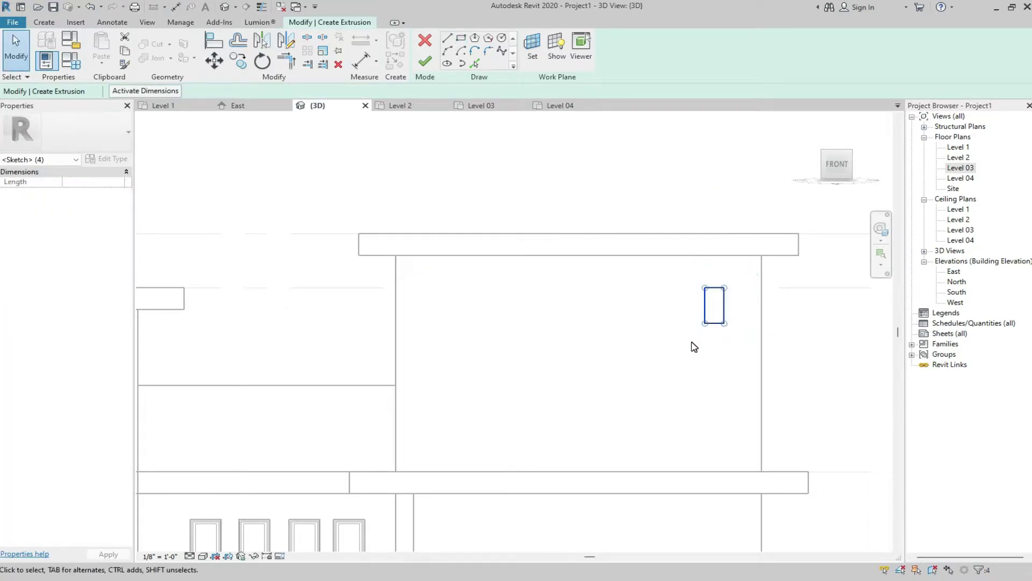
# Copy the rectangle three times to the left, making a row of four
pyautogui.click(238, 61)
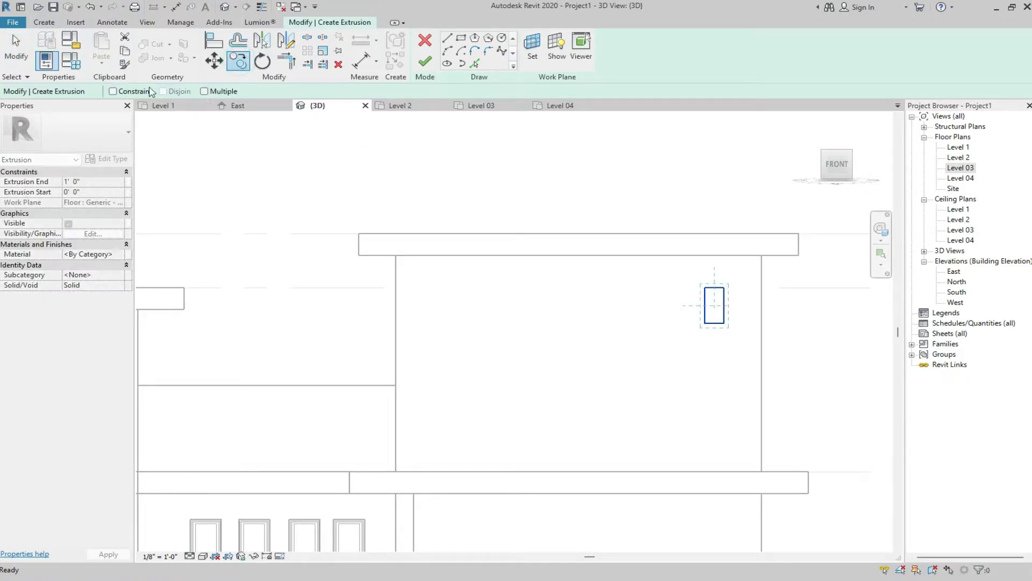
pyautogui.click(217, 91)
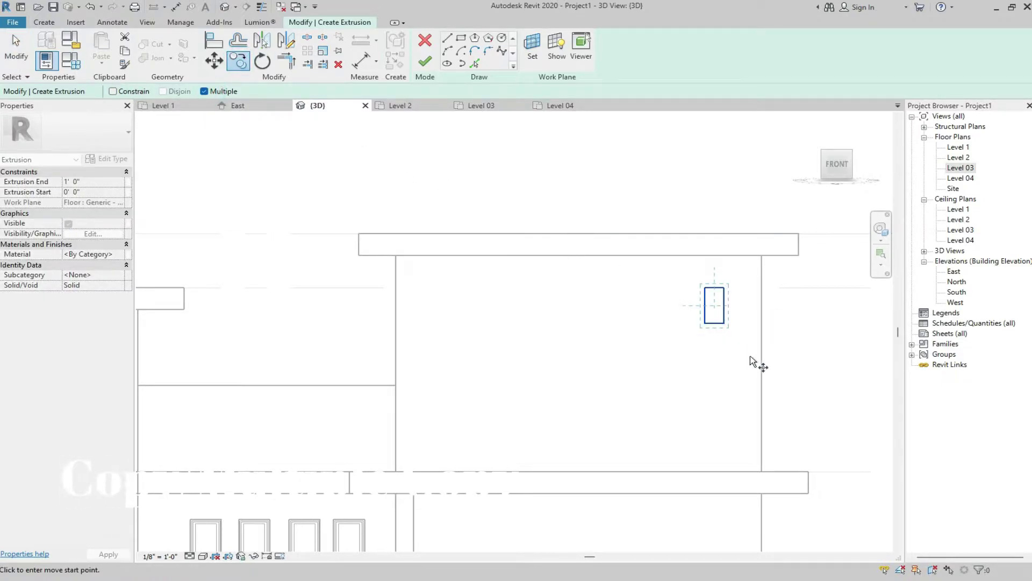
pyautogui.click(705, 325)
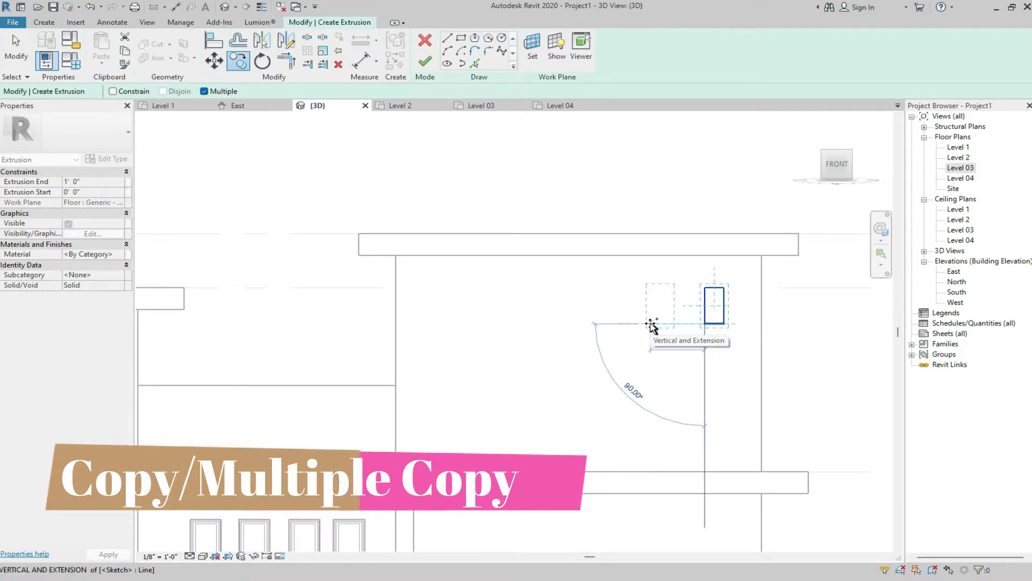
pyautogui.click(651, 324)
pyautogui.click(591, 325)
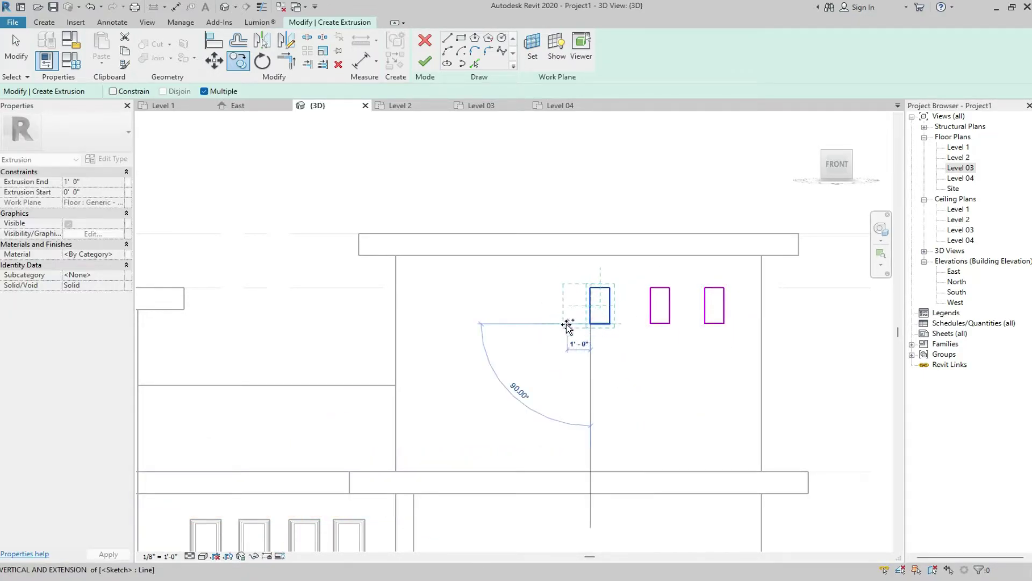
pyautogui.click(562, 325)
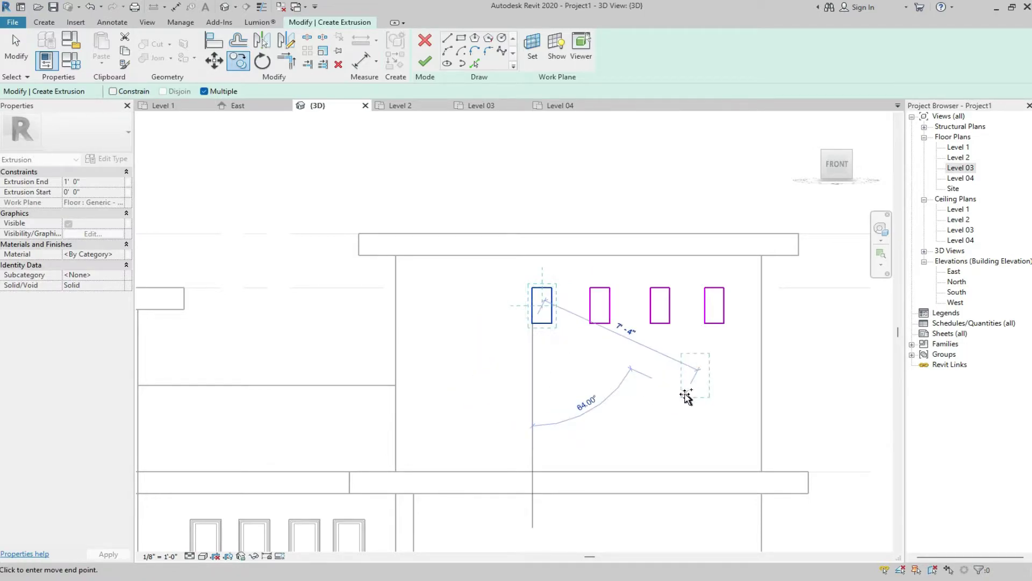
pyautogui.press('Escape')
pyautogui.scroll(-3, 713, 386)
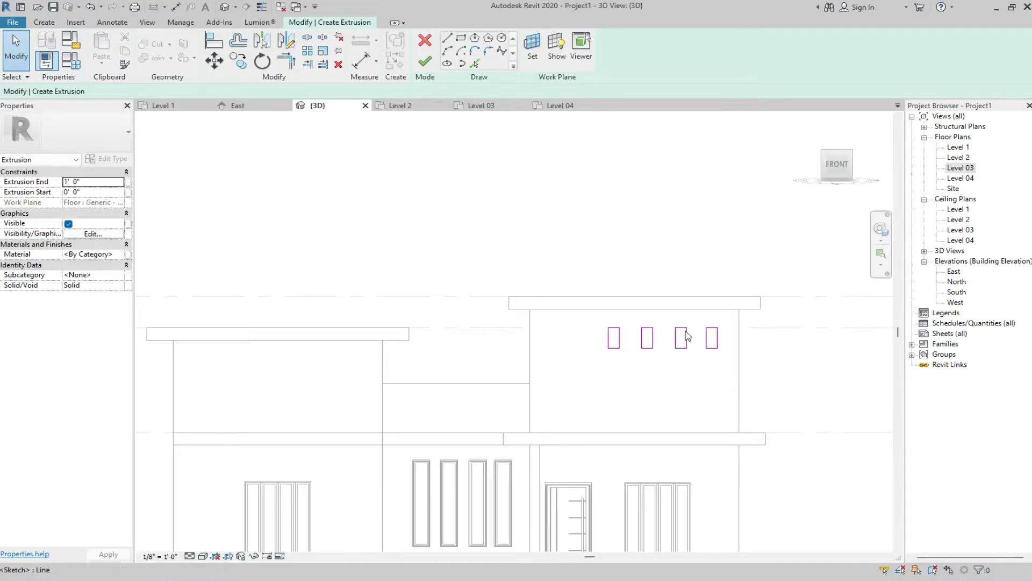
pyautogui.scroll(3, 693, 327)
# Finish the rectangle sketch as an extrusion and view it in angled 3D
pyautogui.click(425, 62)
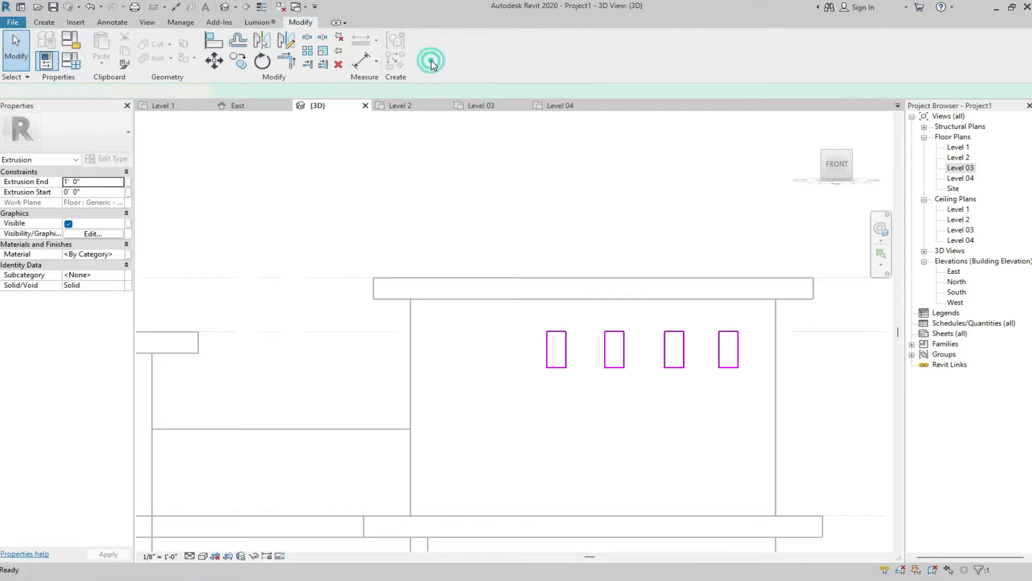
pyautogui.click(808, 123)
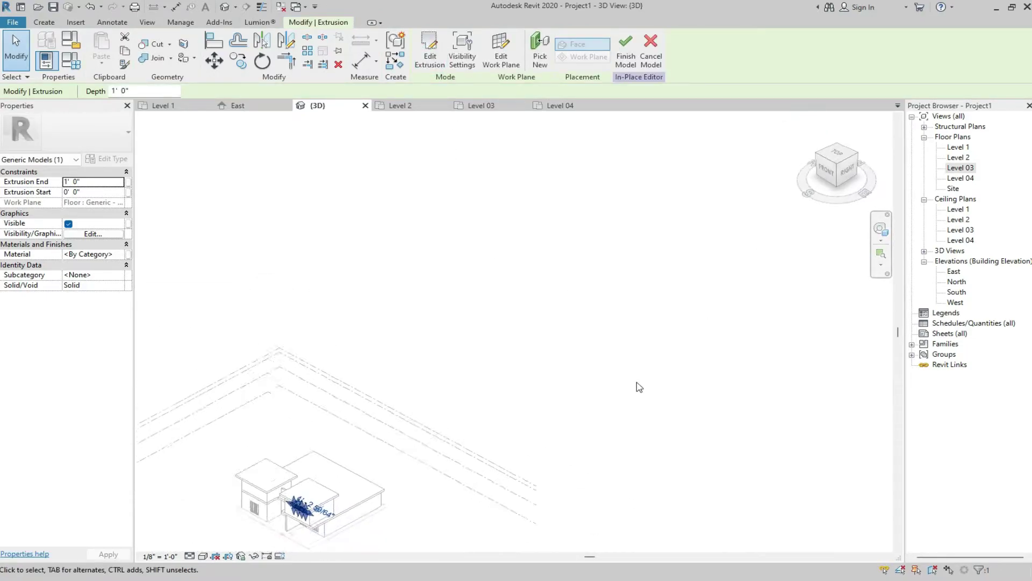
pyautogui.scroll(5, 514, 358)
pyautogui.scroll(2, 515, 359)
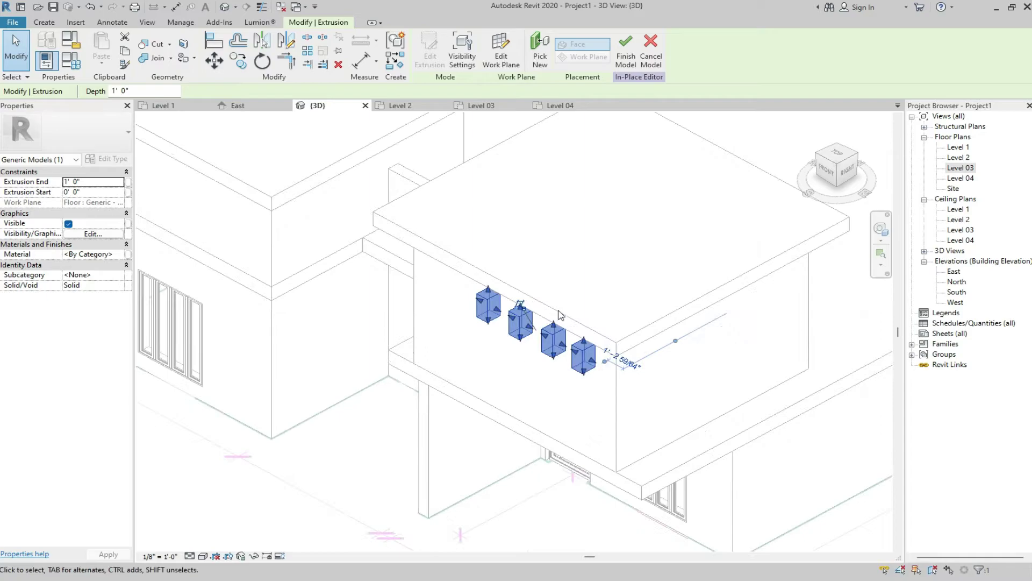
pyautogui.scroll(3, 562, 316)
pyautogui.scroll(2, 554, 322)
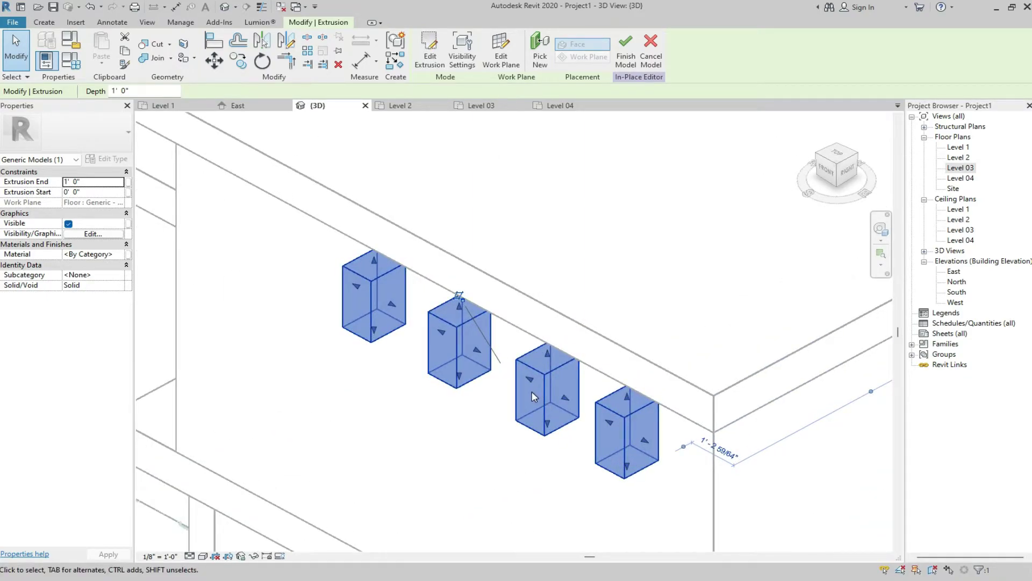
# Set the extrusion end to 4½ inches so the blocks are shallow
pyautogui.click(81, 172)
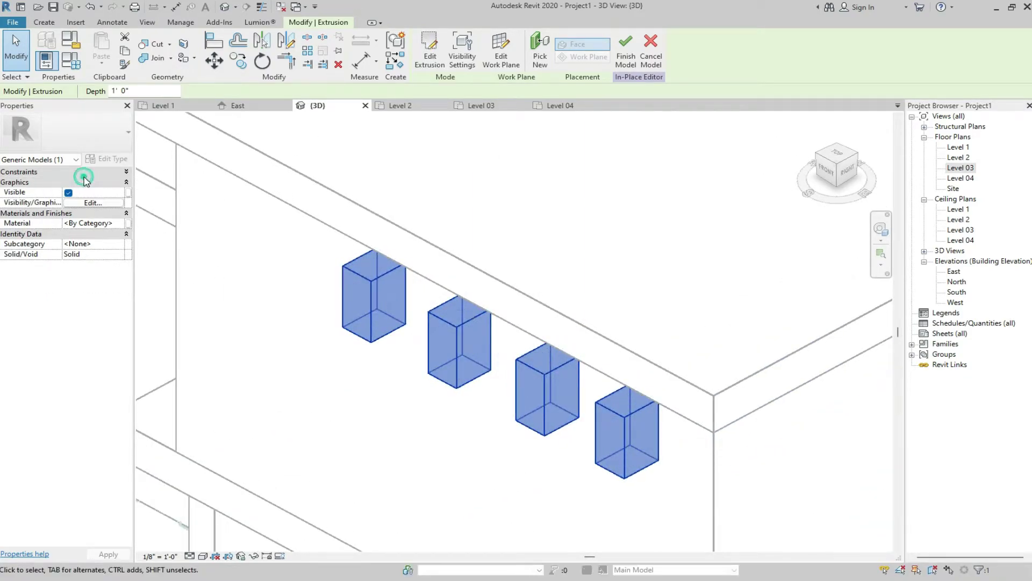
pyautogui.click(119, 182)
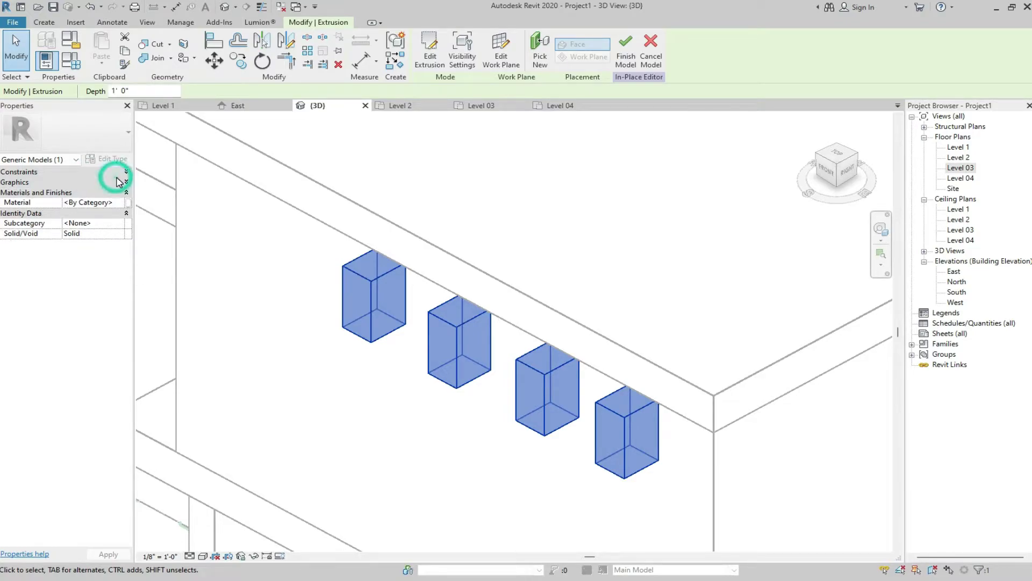
pyautogui.doubleClick(92, 184)
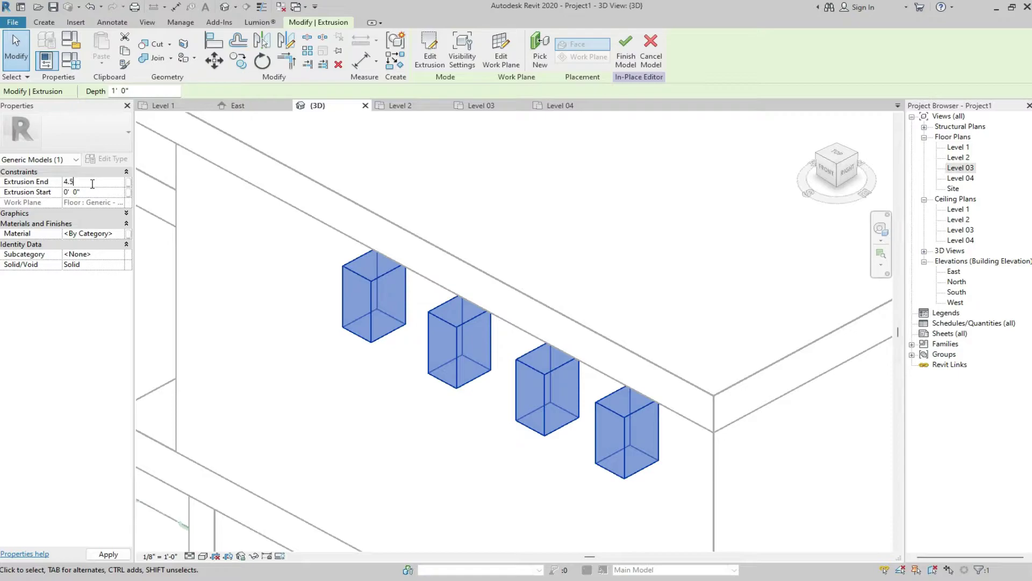
pyautogui.press('Return')
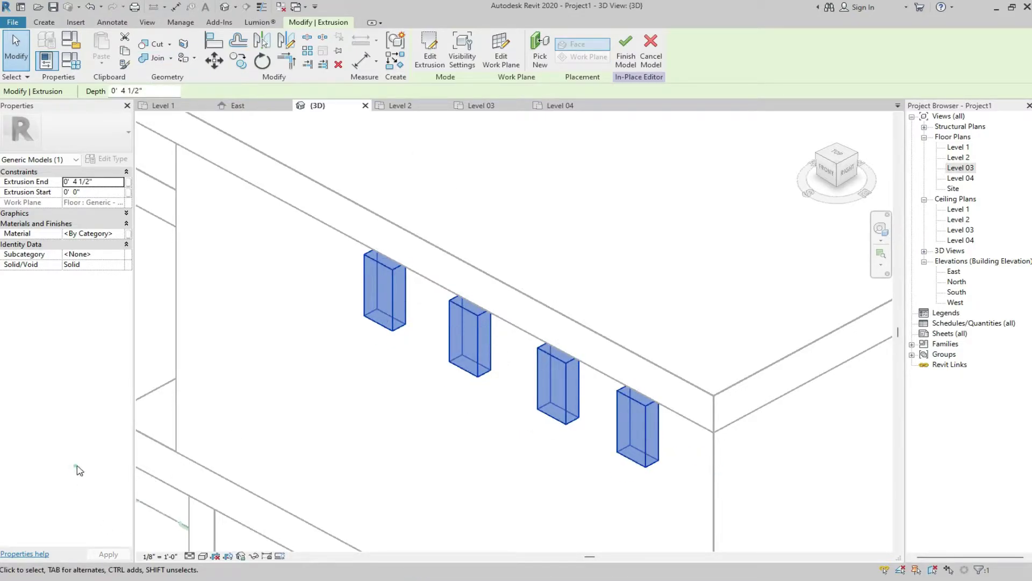
pyautogui.scroll(-3, 718, 385)
pyautogui.scroll(-2, 719, 384)
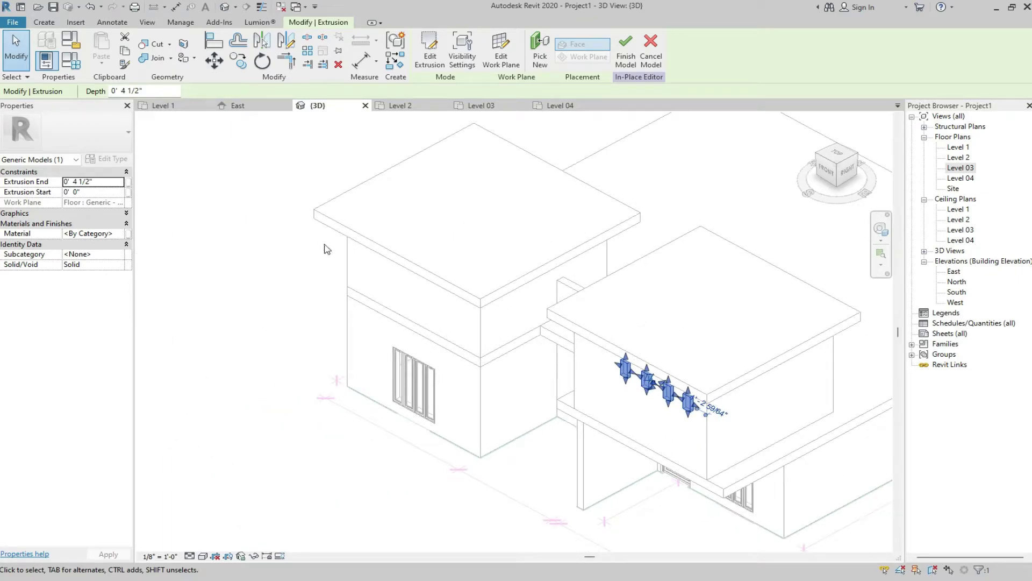
pyautogui.click(51, 26)
# Start a new extrusion on a picked work plane, viewing the house from the front
pyautogui.click(89, 43)
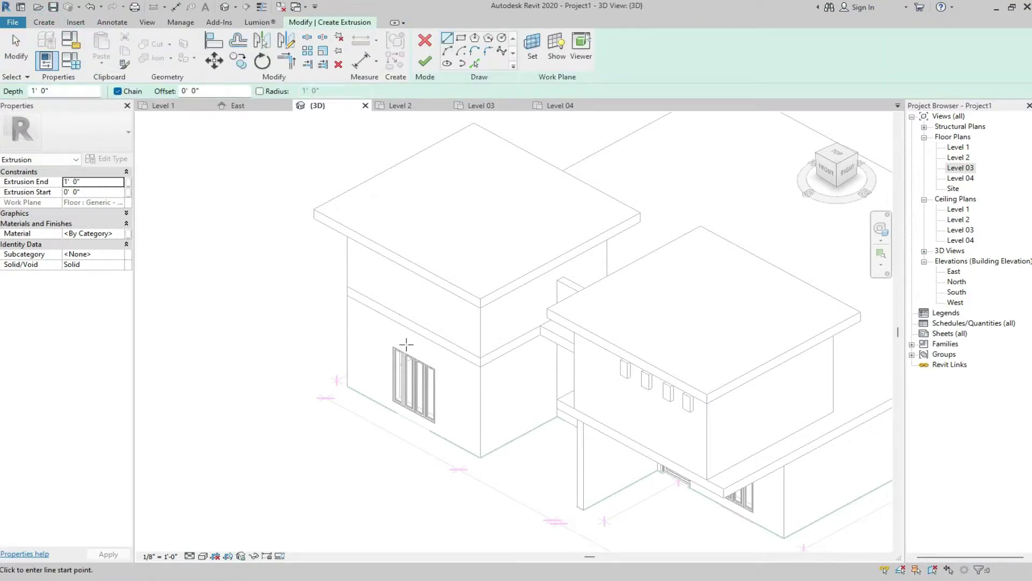
pyautogui.scroll(3, 457, 291)
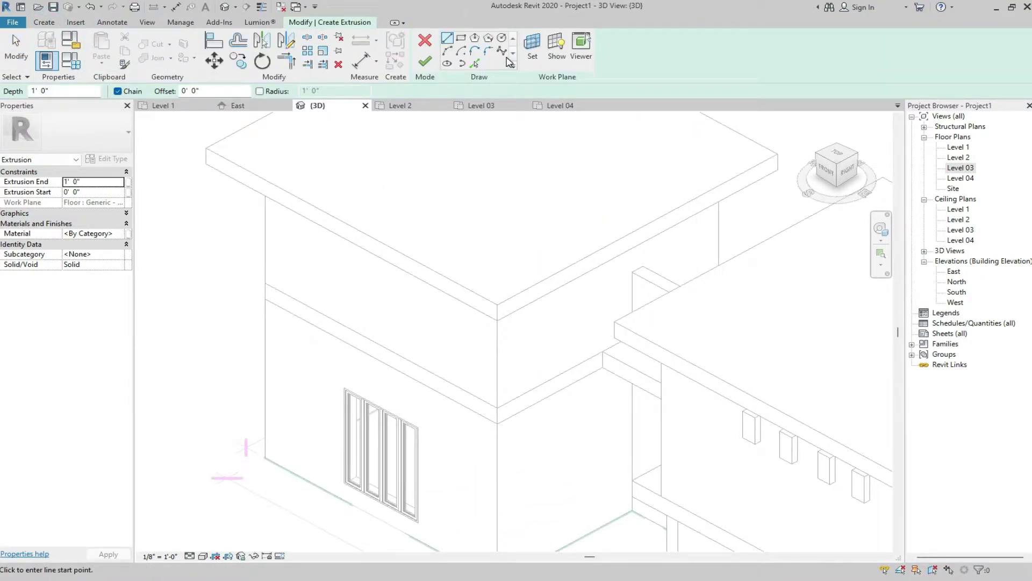
pyautogui.click(533, 49)
pyautogui.click(431, 308)
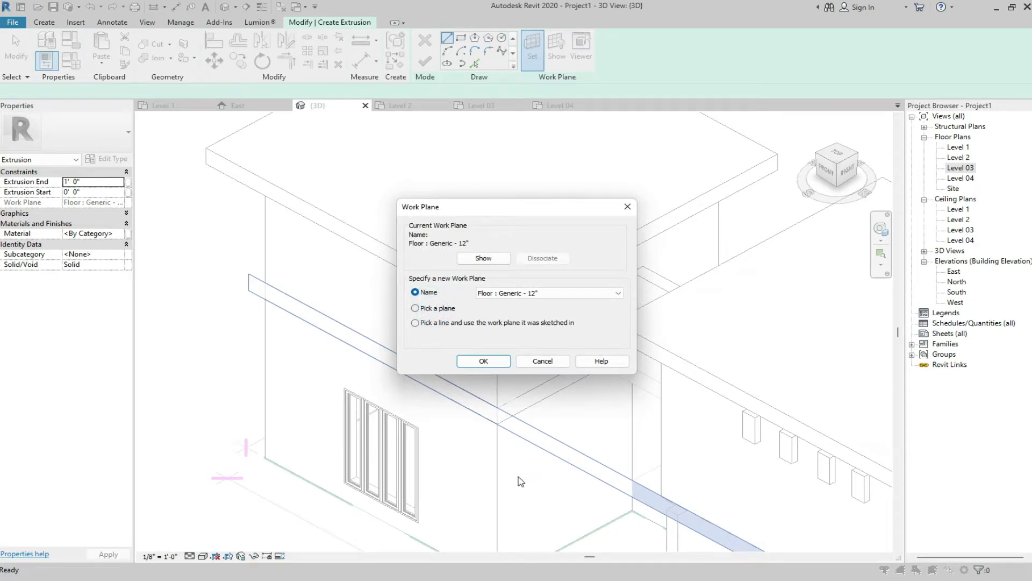
pyautogui.click(479, 359)
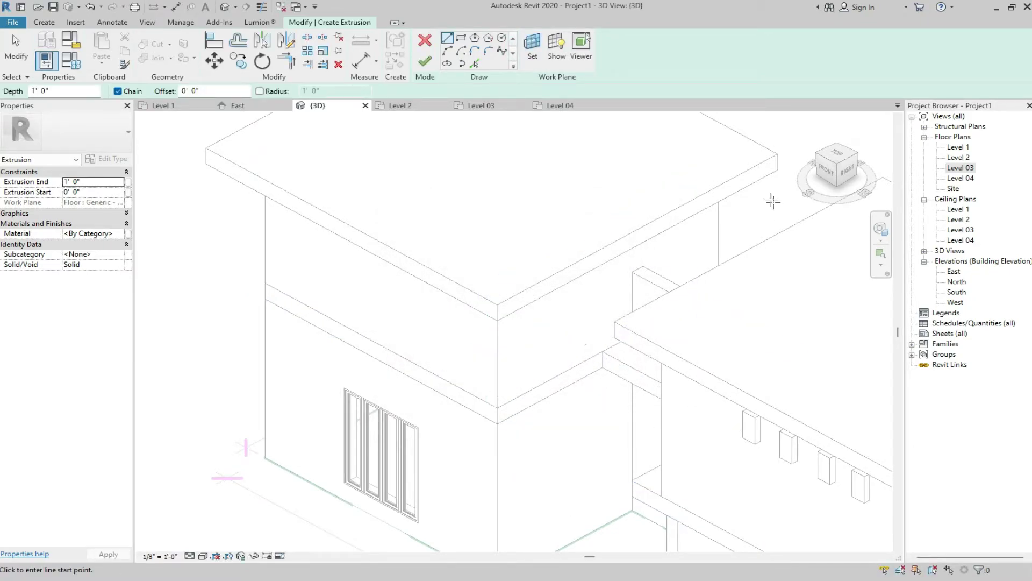
pyautogui.click(826, 171)
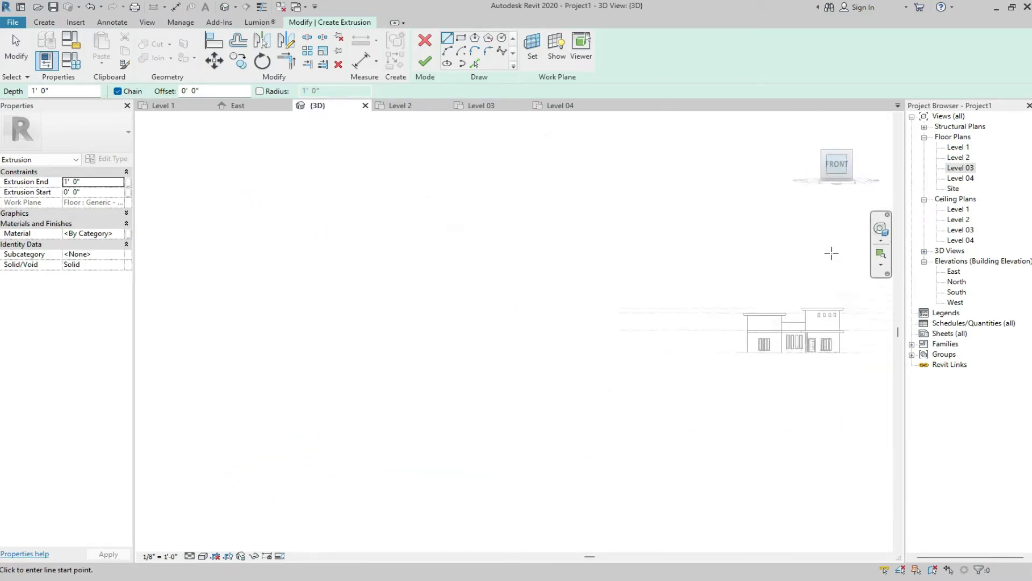
pyautogui.scroll(5, 517, 322)
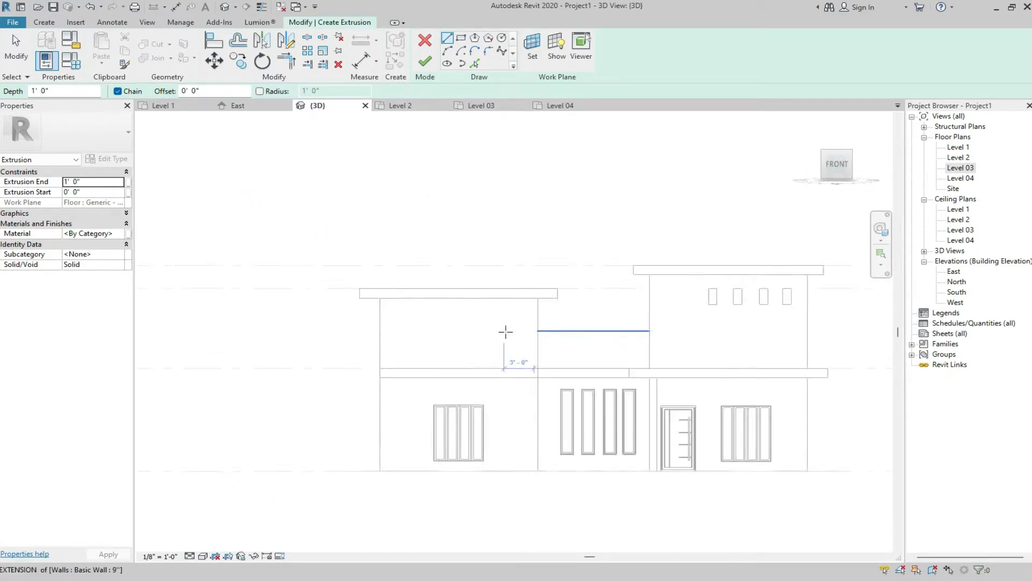
pyautogui.scroll(2, 517, 334)
pyautogui.scroll(3, 446, 302)
pyautogui.scroll(1, 445, 301)
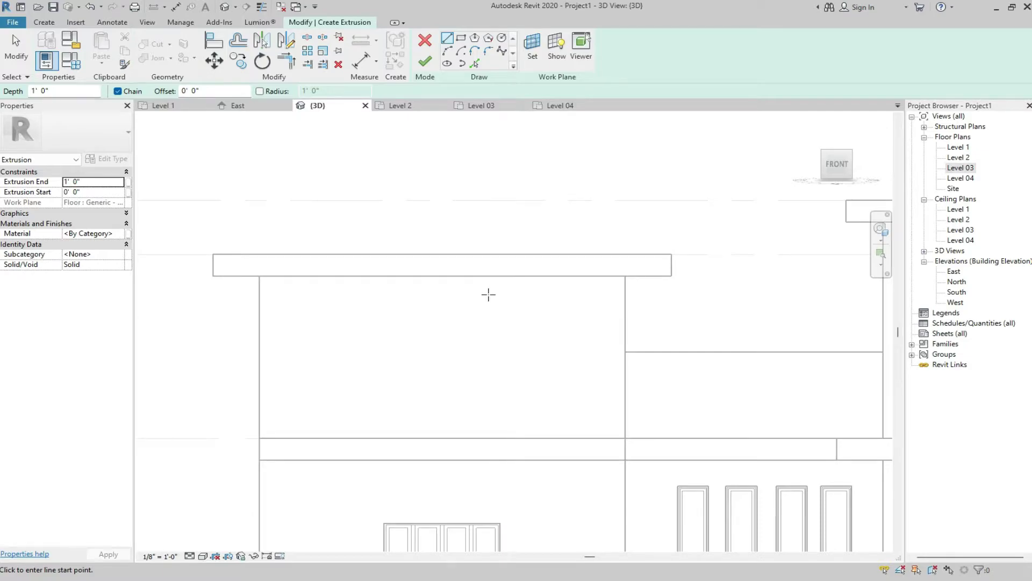
# Sketch and select one small upright rectangle near the left block's top-left
pyautogui.click(461, 38)
pyautogui.click(276, 301)
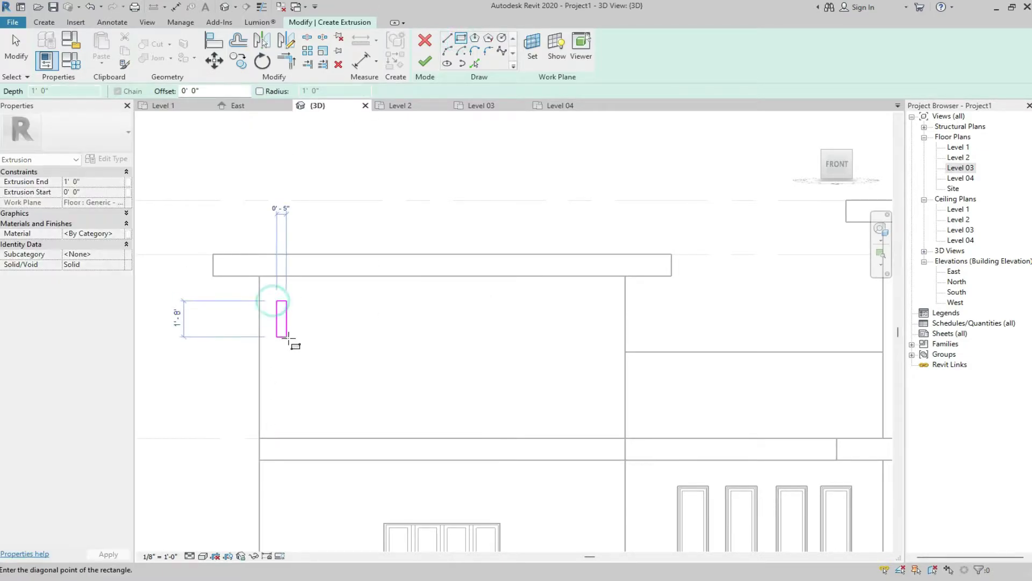
pyautogui.click(293, 334)
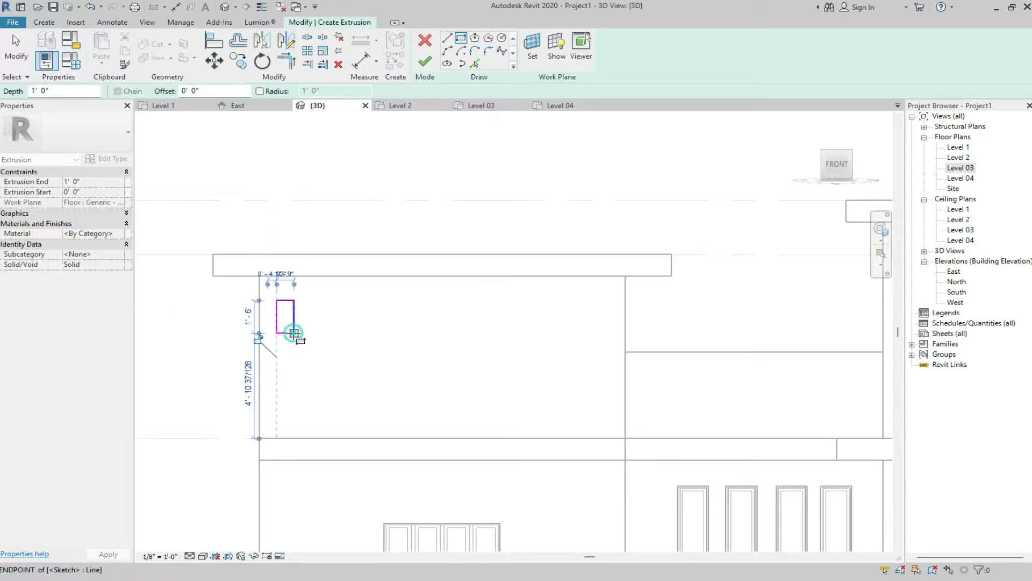
pyautogui.press('Escape')
pyautogui.press('Escape')
pyautogui.moveTo(308, 290); pyautogui.dragTo(272, 345)
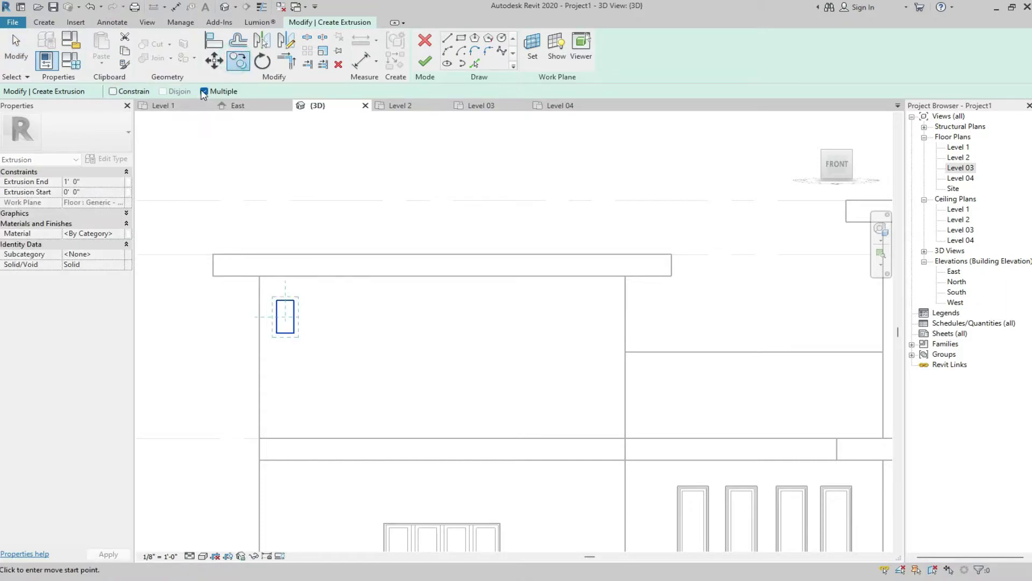
# Copy the rectangle three times to the right, forming a row of four
pyautogui.click(294, 333)
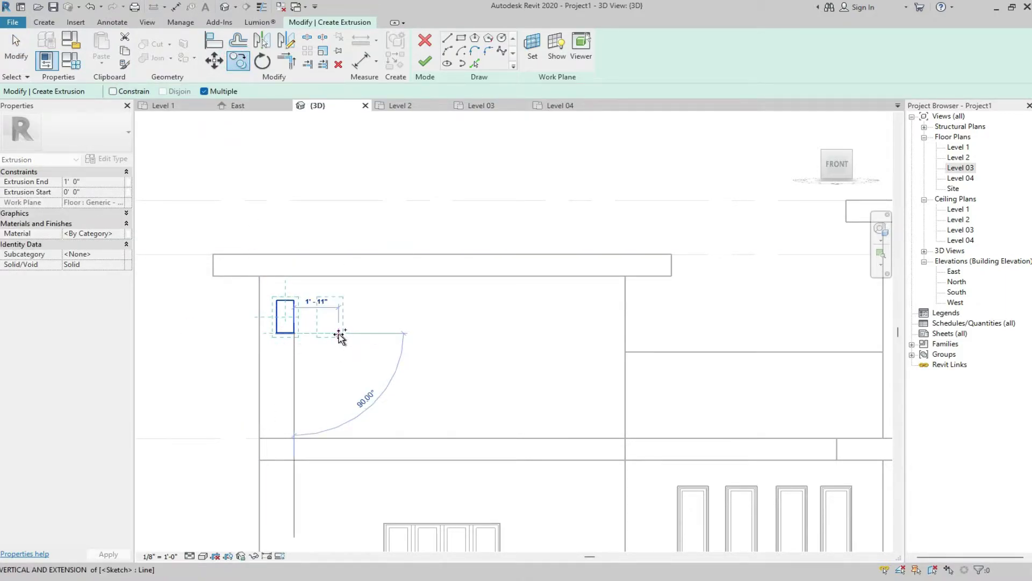
pyautogui.click(339, 333)
pyautogui.click(385, 333)
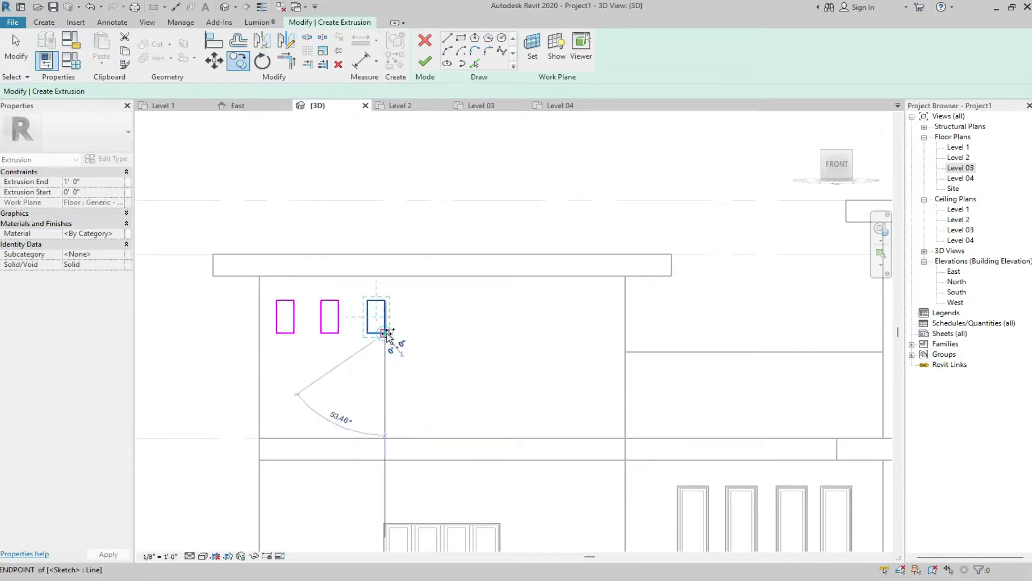
pyautogui.click(434, 334)
pyautogui.press('Escape')
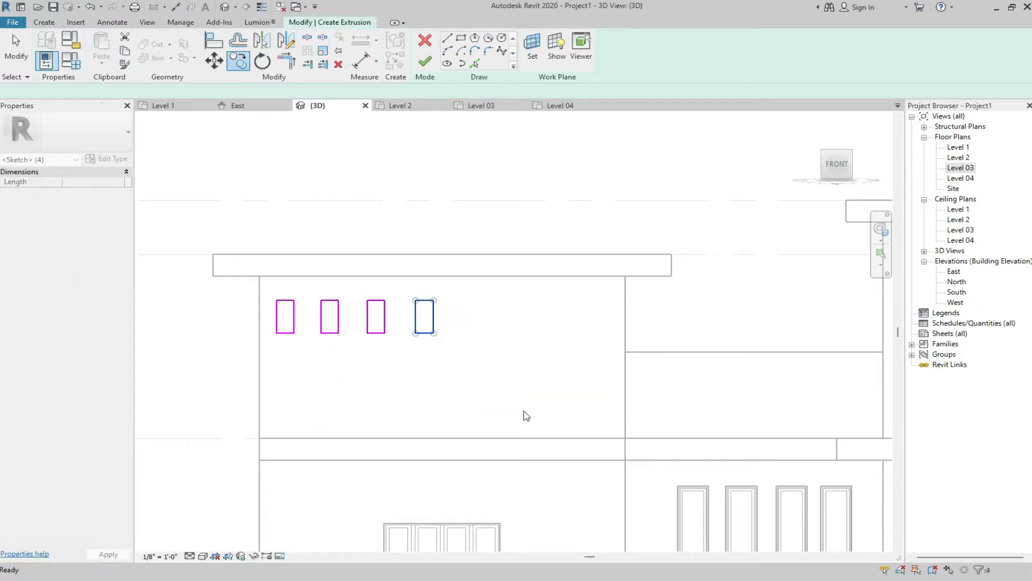
pyautogui.press('Escape')
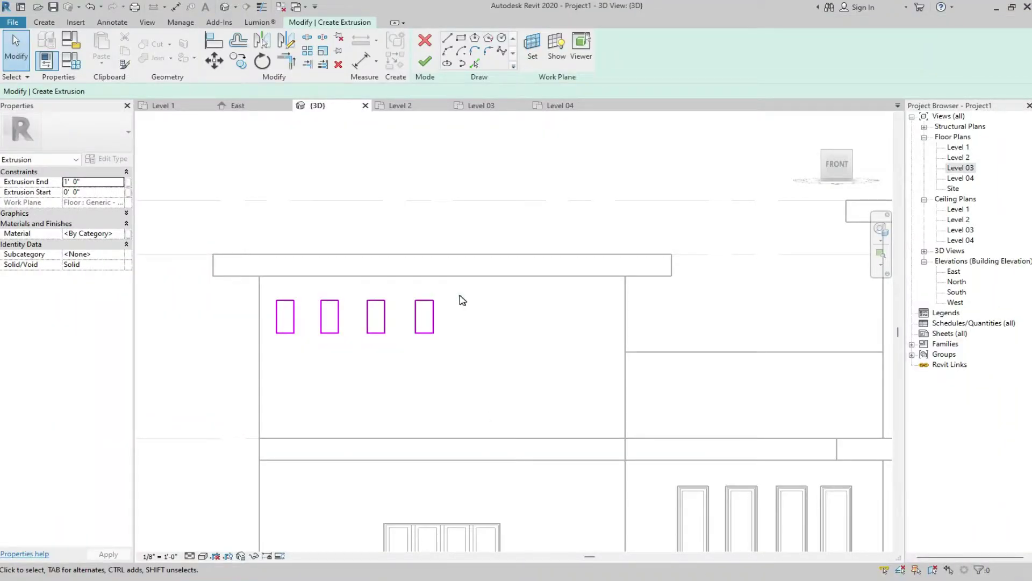
# Nudge all four rectangles down and right, then finish the extrusion
pyautogui.moveTo(462, 293); pyautogui.dragTo(264, 351)
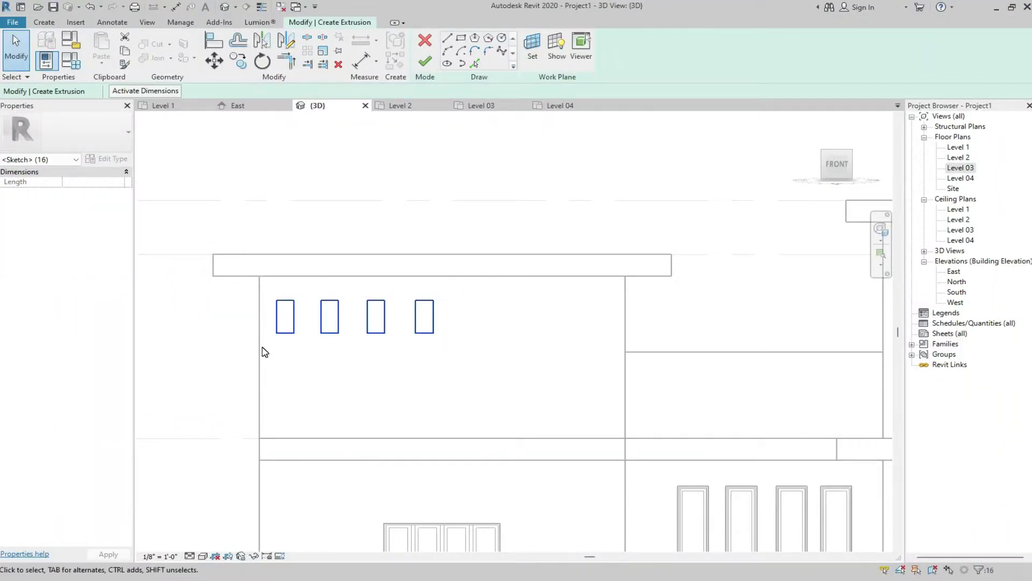
pyautogui.press('Down')
pyautogui.press('Down')
pyautogui.press('Right')
pyautogui.press('Right')
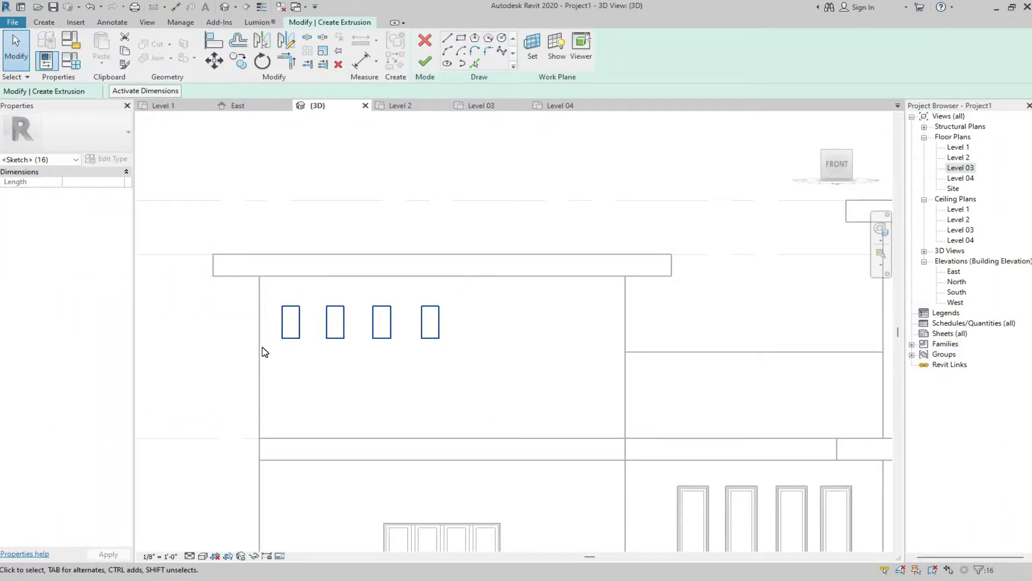
pyautogui.scroll(-2, 315, 334)
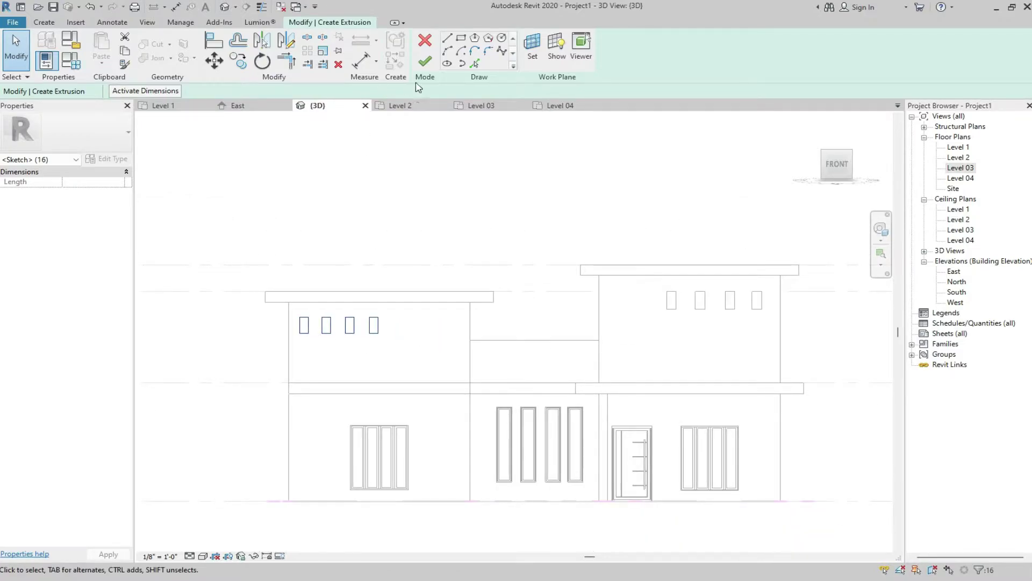
pyautogui.click(425, 61)
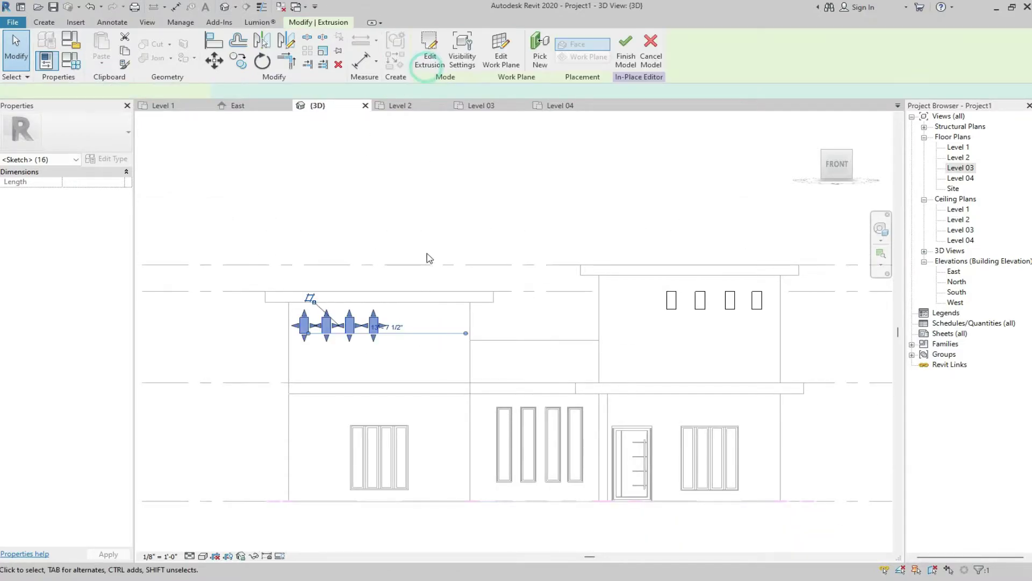
# Set the left block's extrusion end to 4 inches deep
pyautogui.click(815, 134)
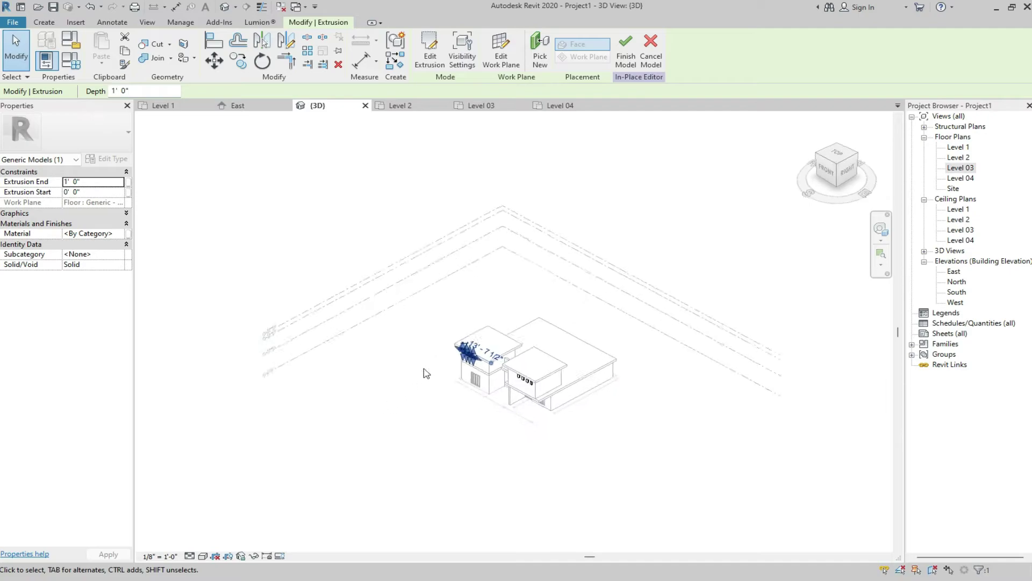
pyautogui.scroll(8, 472, 350)
pyautogui.scroll(3, 472, 351)
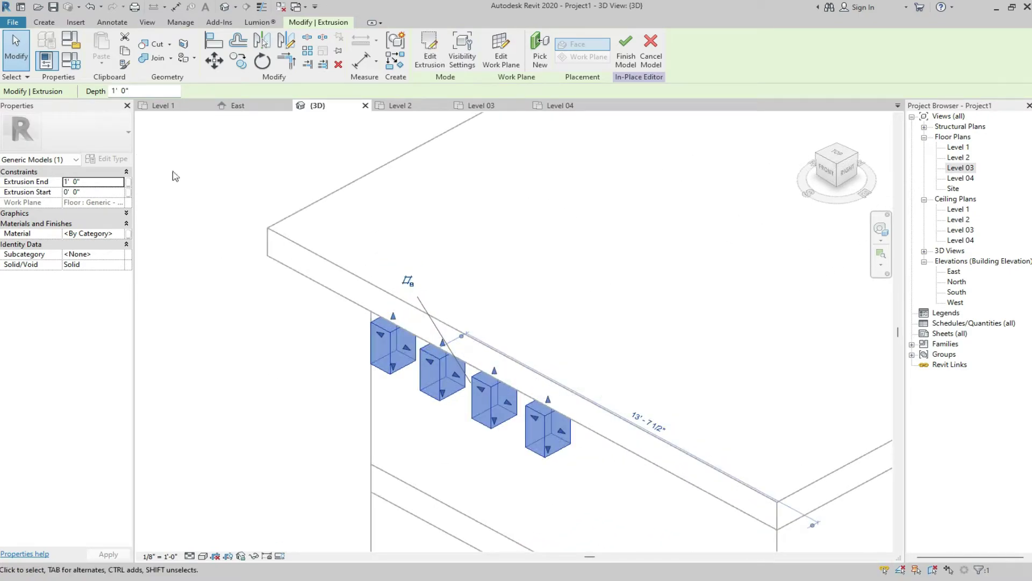
pyautogui.click(104, 182)
pyautogui.write('4')
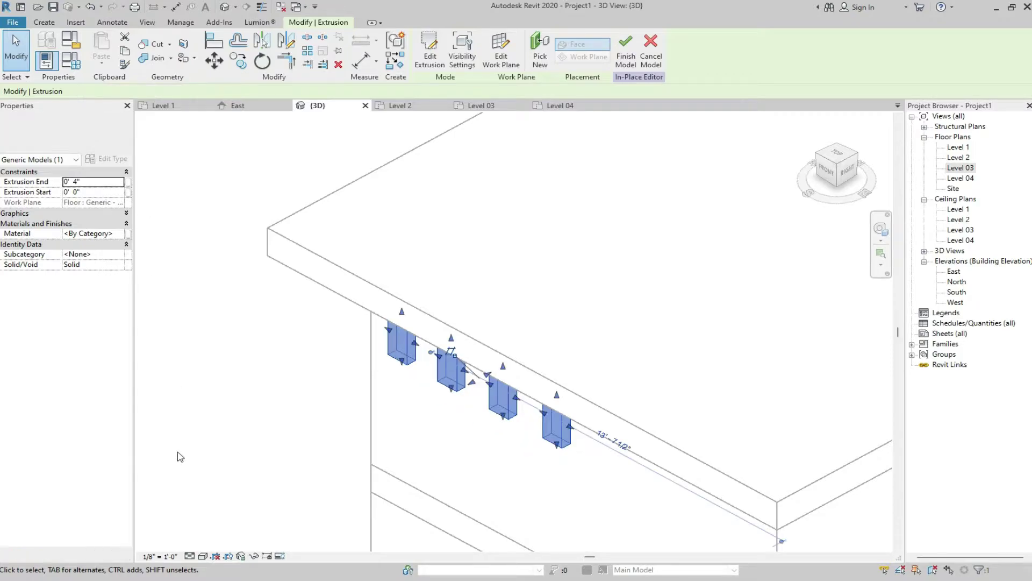
pyautogui.click(346, 415)
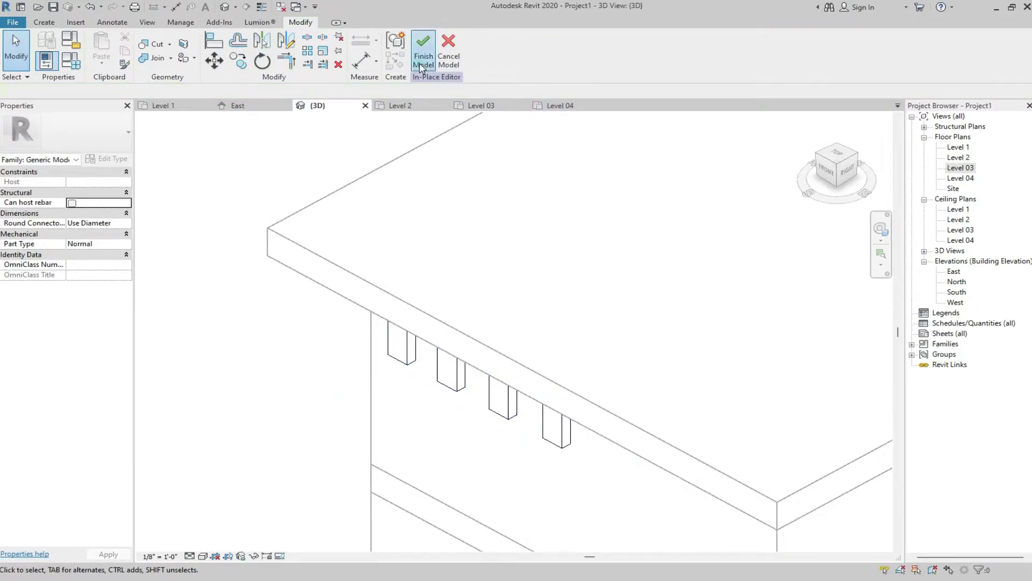
# Finish the in-place model and zoom out to see the whole house
pyautogui.click(424, 48)
pyautogui.scroll(-2, 494, 345)
pyautogui.scroll(-2, 406, 290)
pyautogui.scroll(-2, 354, 307)
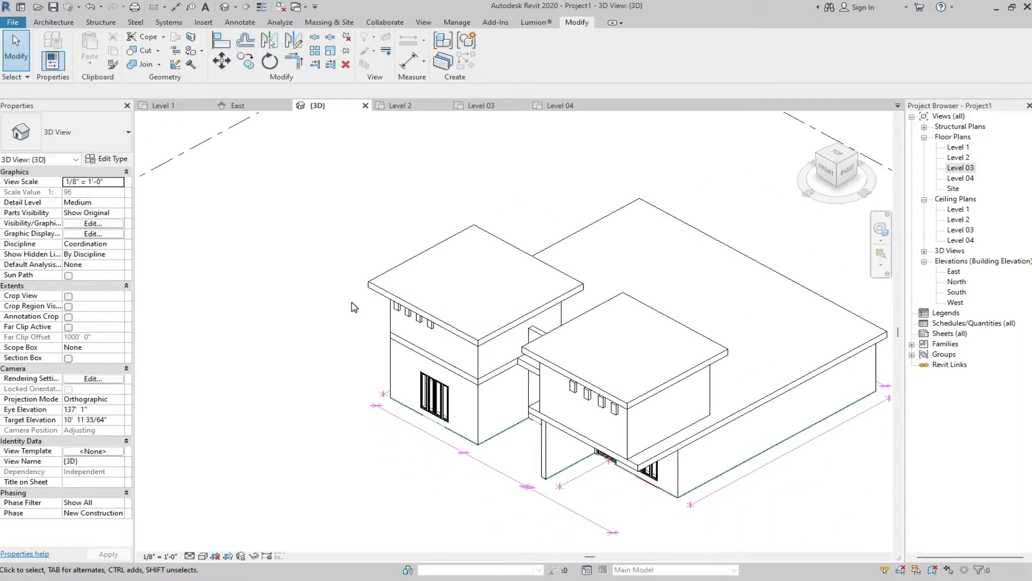
# Switch the house's 3D view to Shaded style and zoom around it
pyautogui.click(204, 556)
pyautogui.click(229, 513)
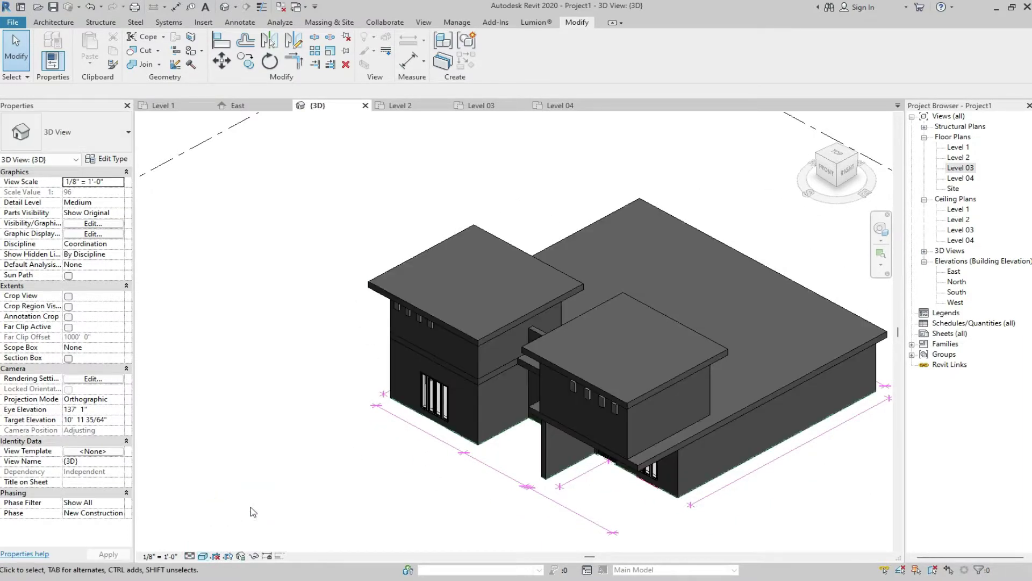
pyautogui.scroll(4, 625, 411)
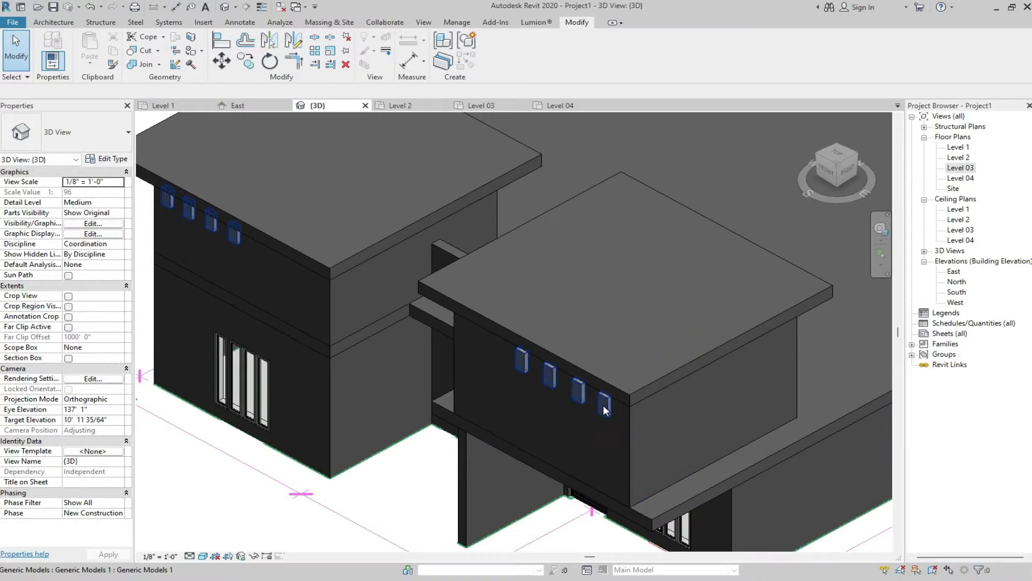
pyautogui.scroll(-3, 625, 330)
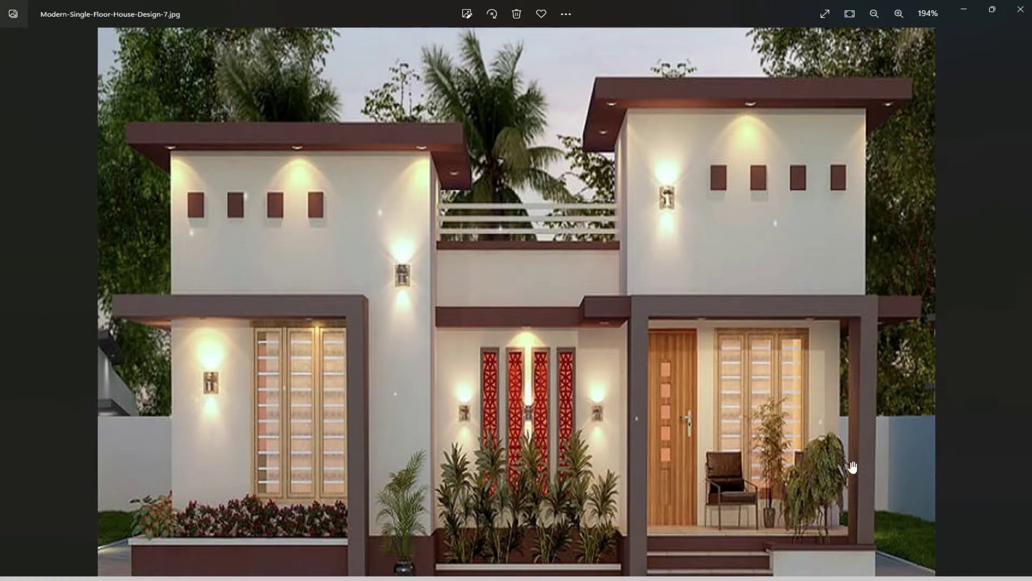
pyautogui.scroll(-2, 556, 374)
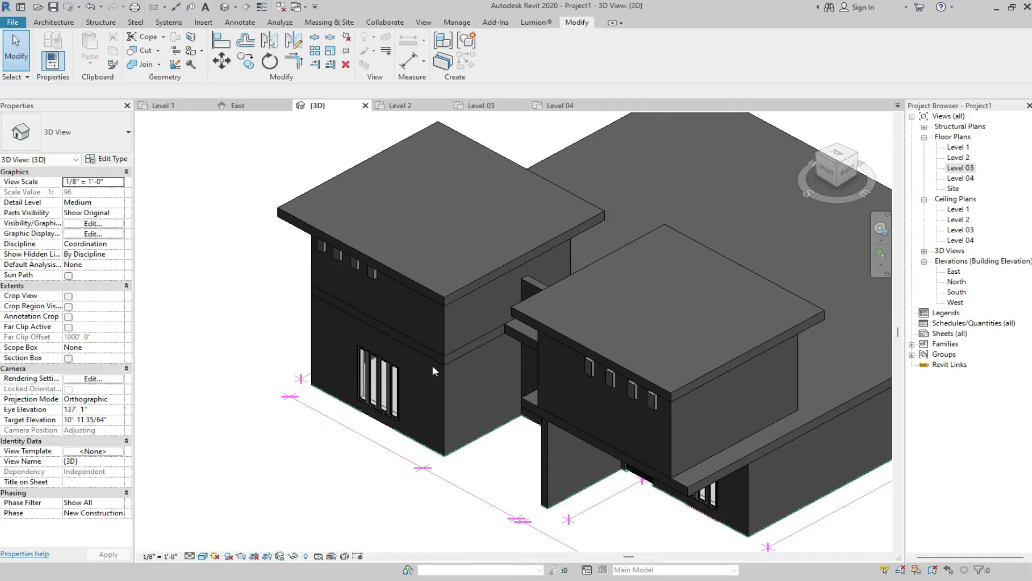
# Delete the imported DWG floor plan from the Level 1 plan
pyautogui.click(161, 106)
pyautogui.scroll(-3, 314, 229)
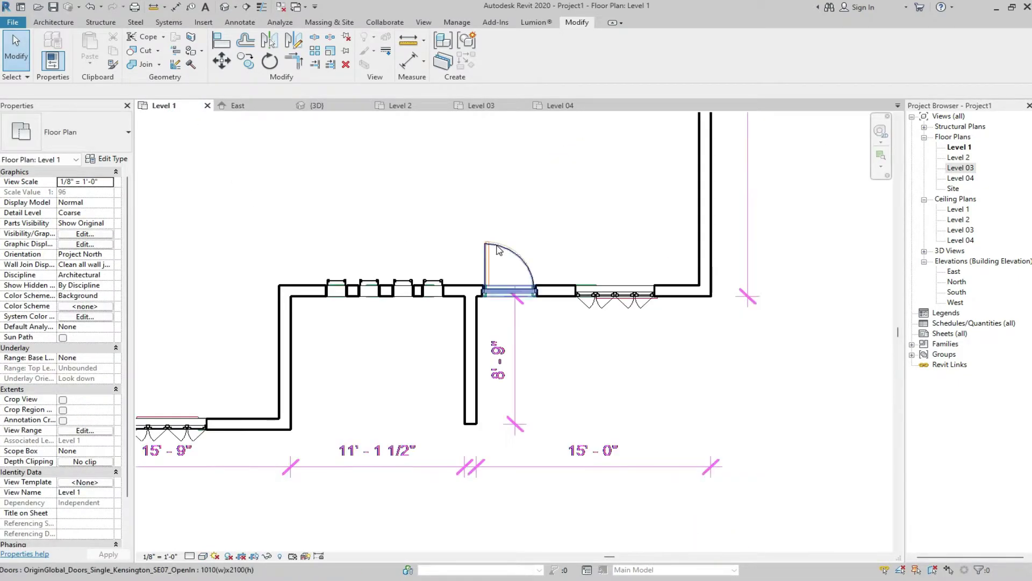
pyautogui.scroll(-2, 484, 349)
pyautogui.scroll(-2, 576, 442)
pyautogui.click(605, 408)
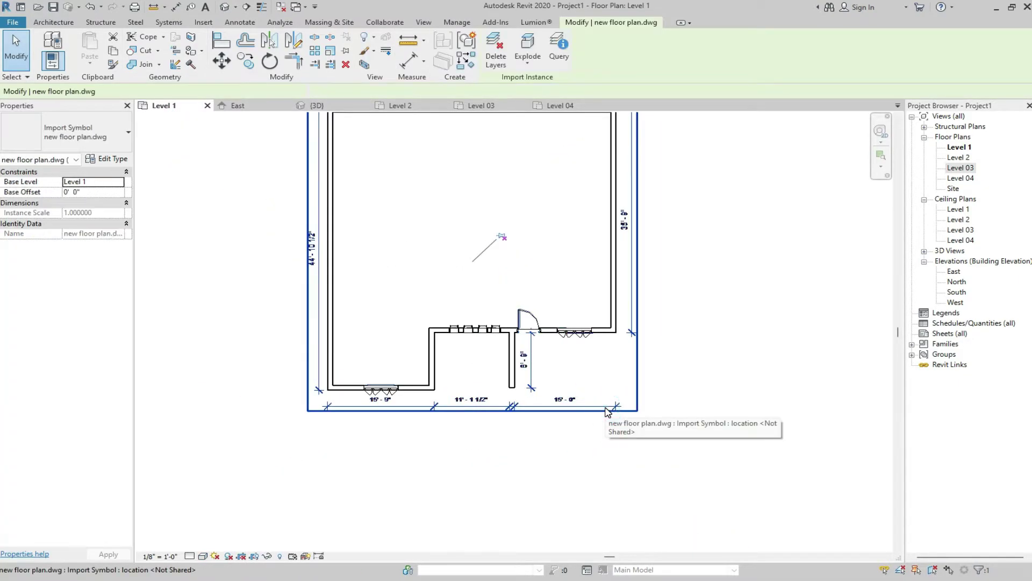
pyautogui.press('Delete')
# Start sketching a new floor from the Architecture tools
pyautogui.scroll(-3, 606, 430)
pyautogui.scroll(3, 604, 404)
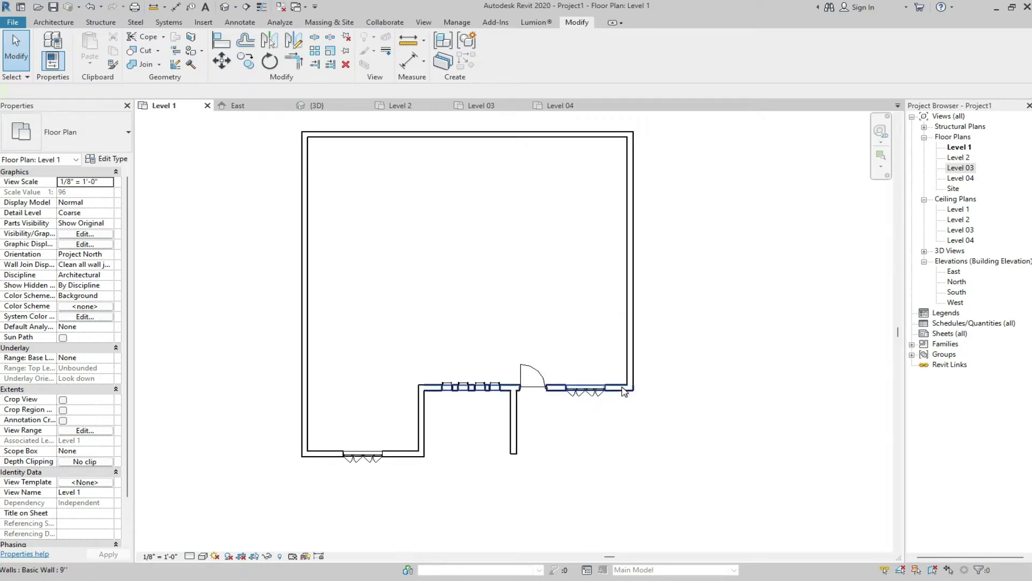
pyautogui.click(53, 22)
pyautogui.click(285, 45)
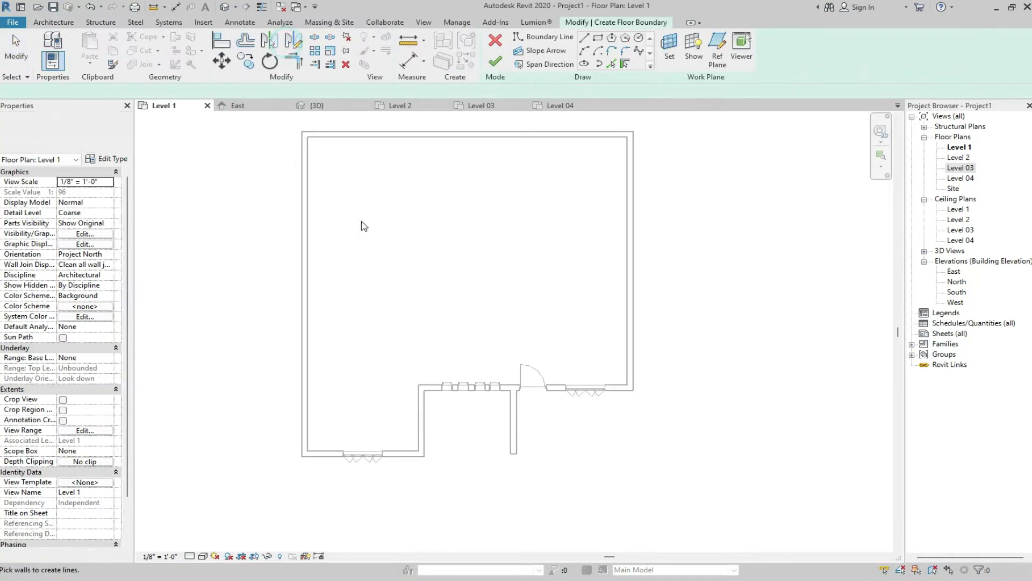
# Sketch a rectangular floor boundary from the top-right to the bottom-left wall corner
pyautogui.click(598, 40)
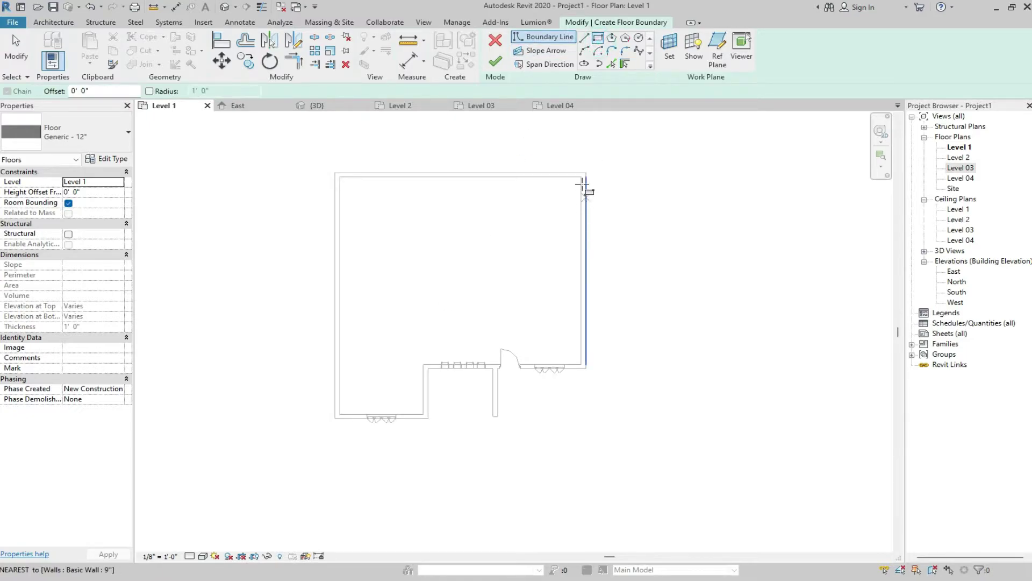
pyautogui.click(586, 173)
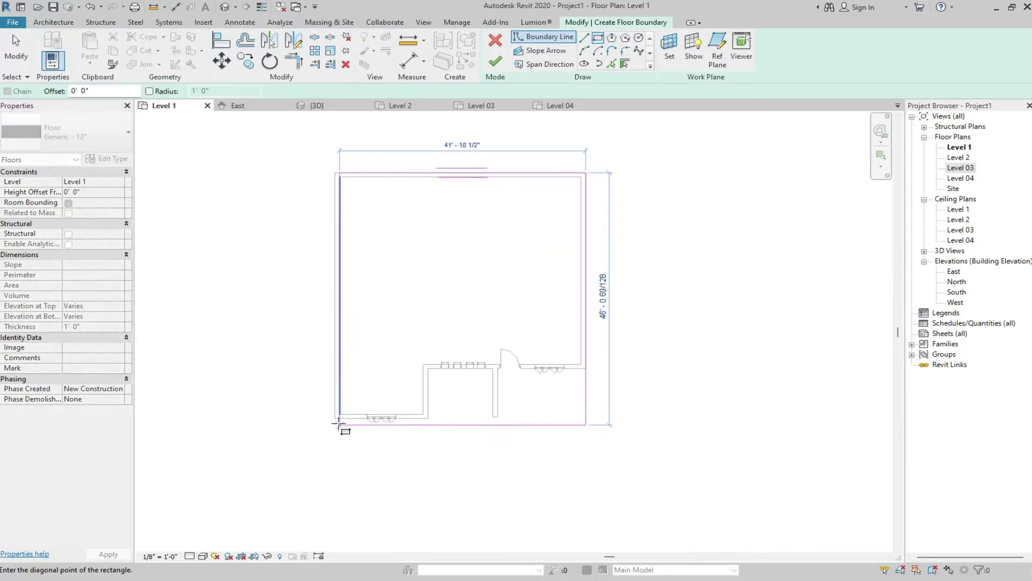
pyautogui.scroll(2, 334, 418)
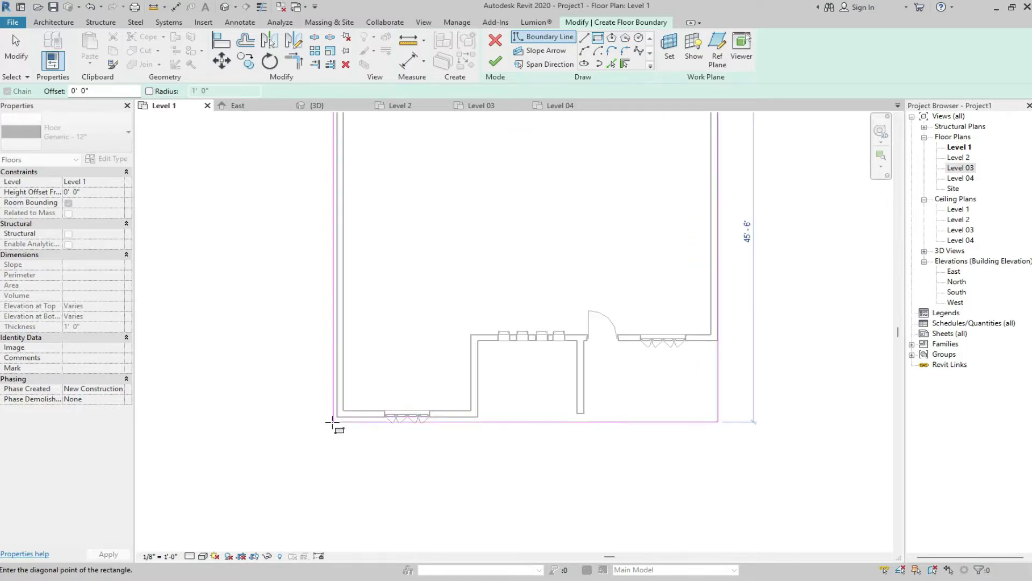
pyautogui.click(335, 417)
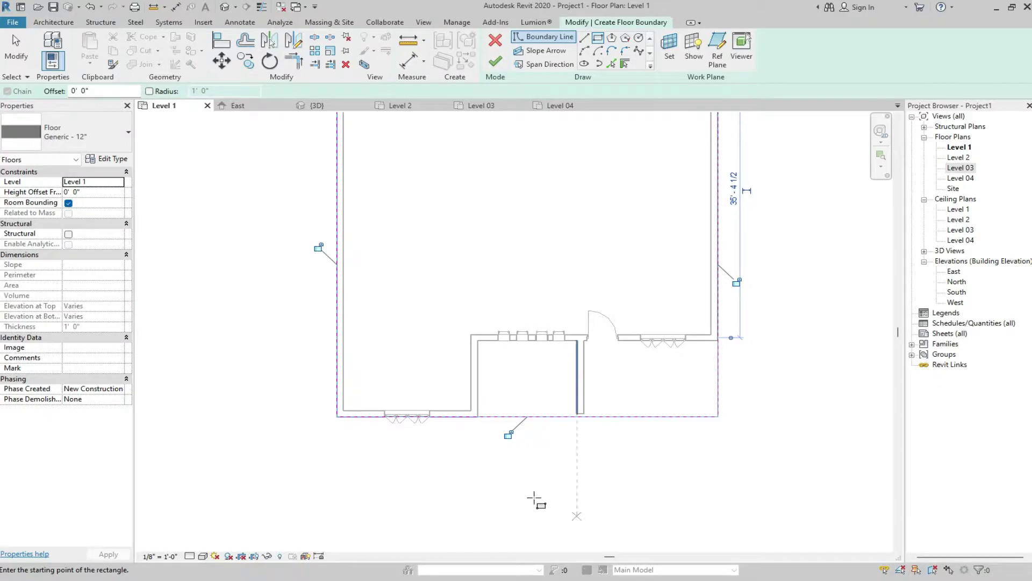
pyautogui.press('Escape')
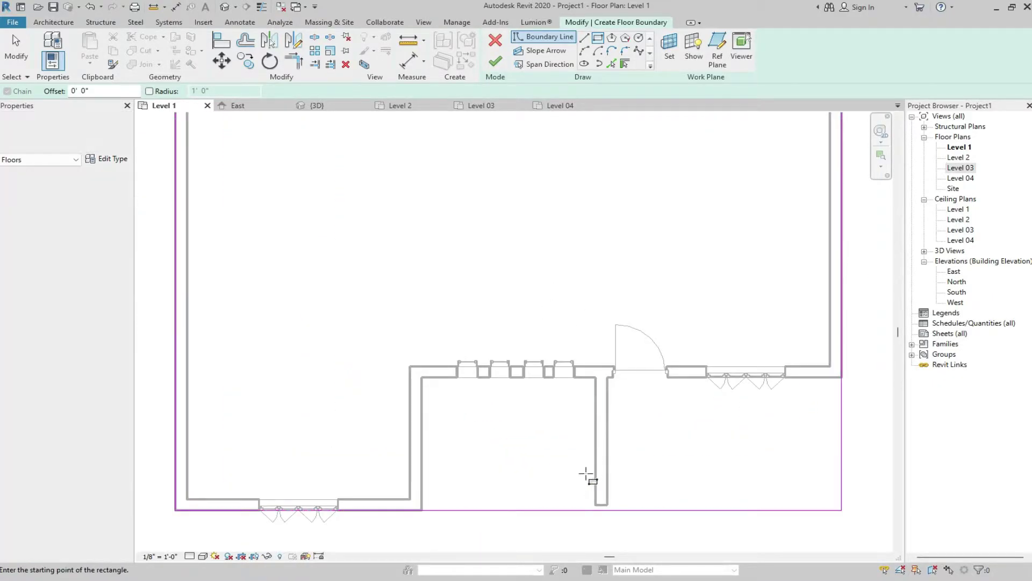
# Drag the bottom and left boundary lines outward past the walls
pyautogui.click(561, 509)
pyautogui.moveTo(560, 510); pyautogui.dragTo(559, 539)
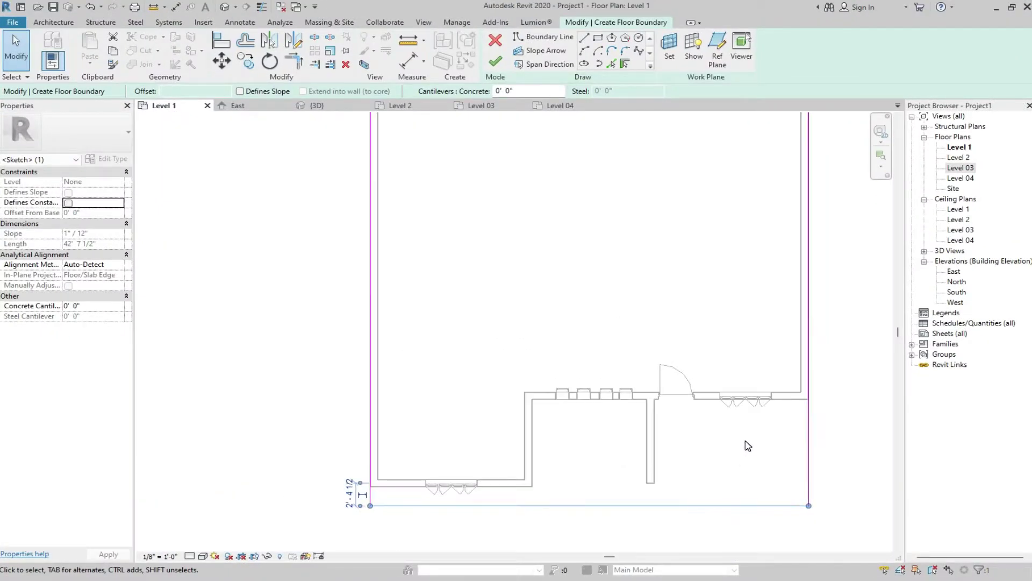
pyautogui.scroll(-2, 797, 444)
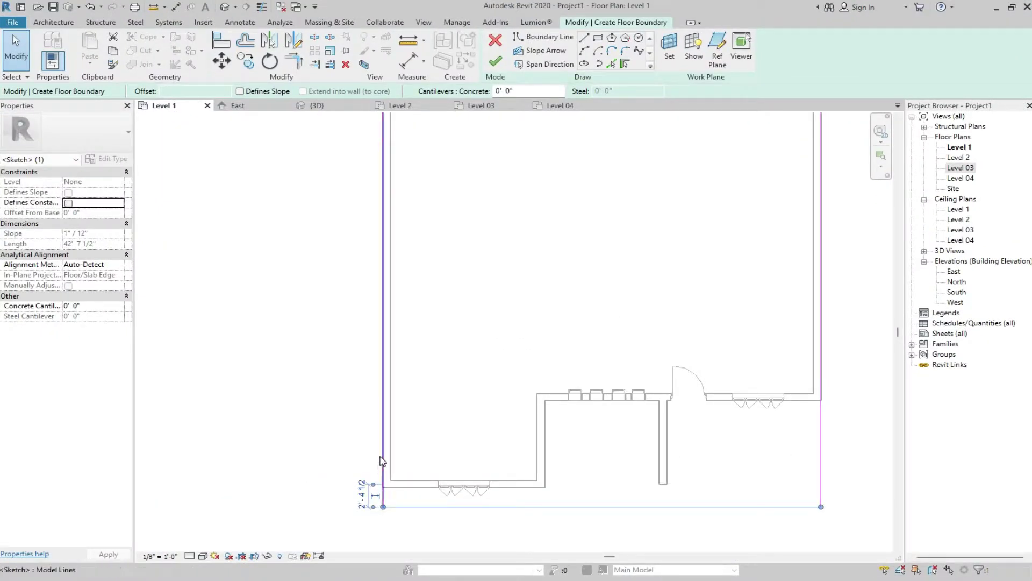
pyautogui.moveTo(382, 472); pyautogui.dragTo(356, 450)
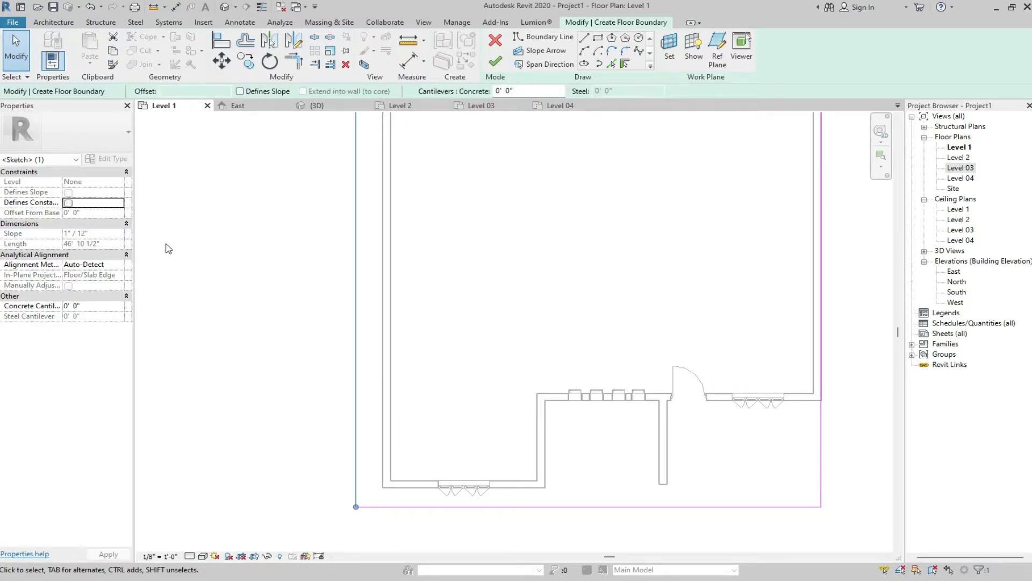
pyautogui.click(256, 232)
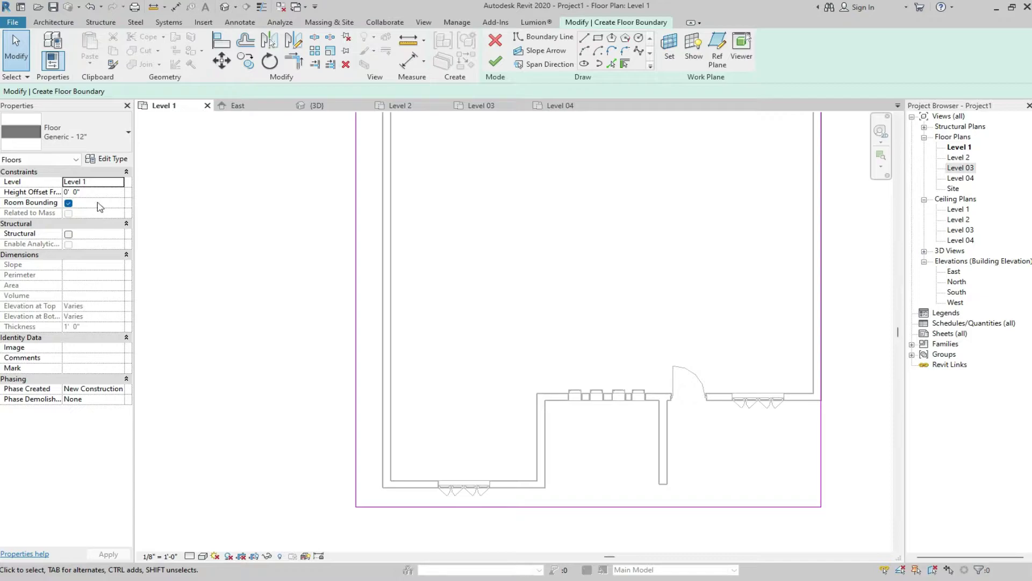
# Duplicate the Generic - 12" floor as type '2' with a 2' 0" structure layer, and finish the slab
pyautogui.click(107, 159)
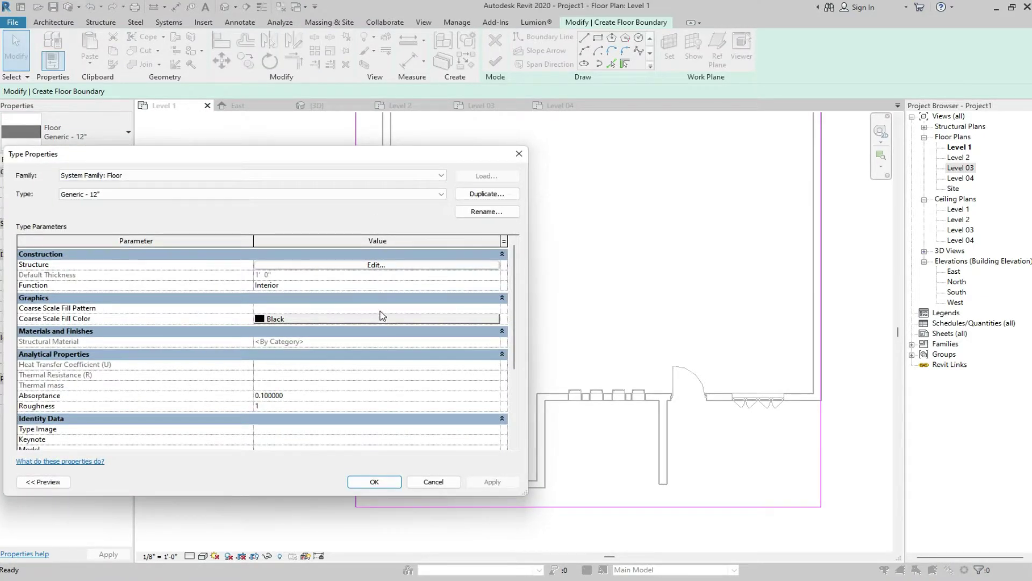
pyautogui.click(480, 194)
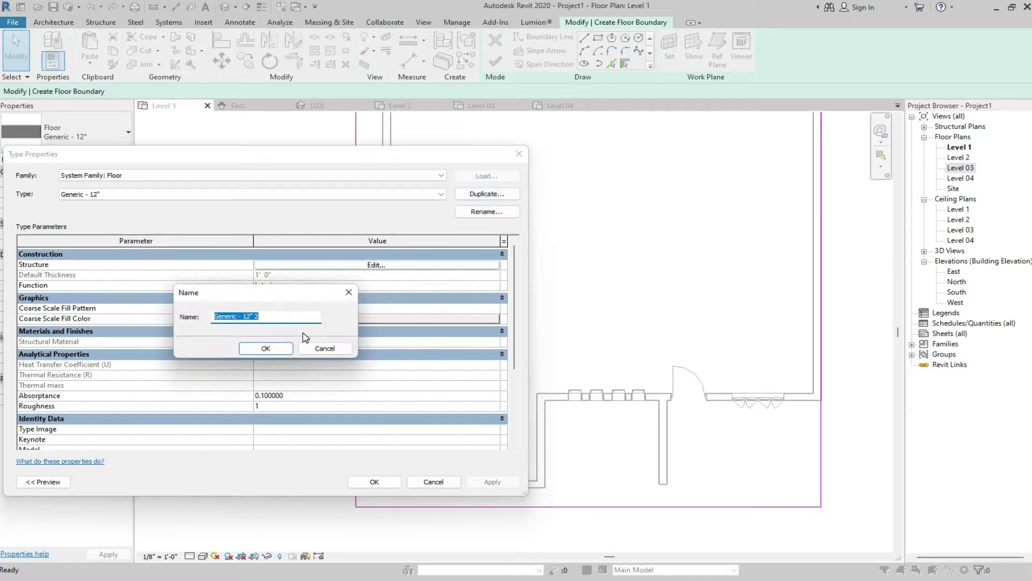
pyautogui.write('2')
pyautogui.click(281, 349)
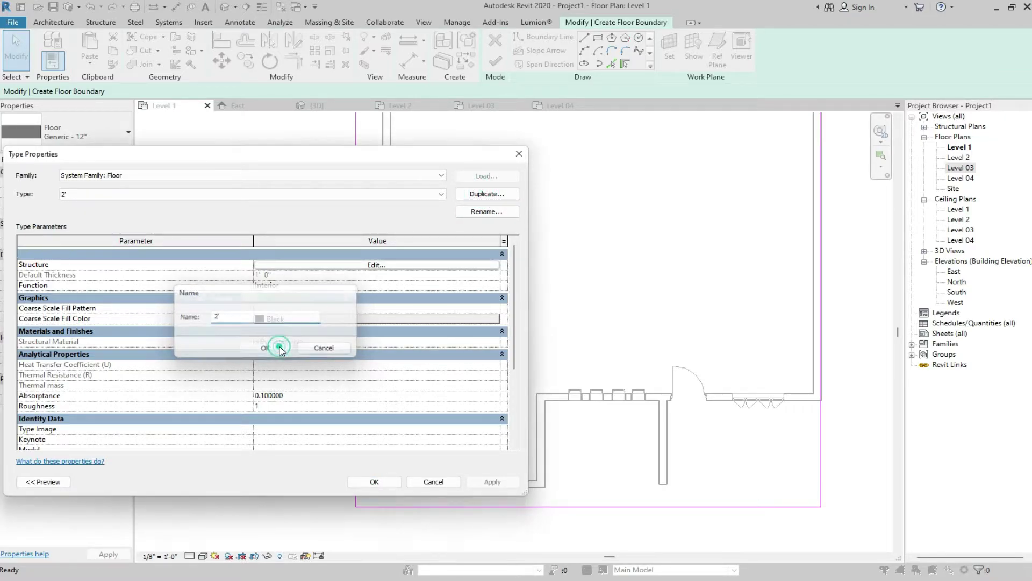
pyautogui.click(352, 265)
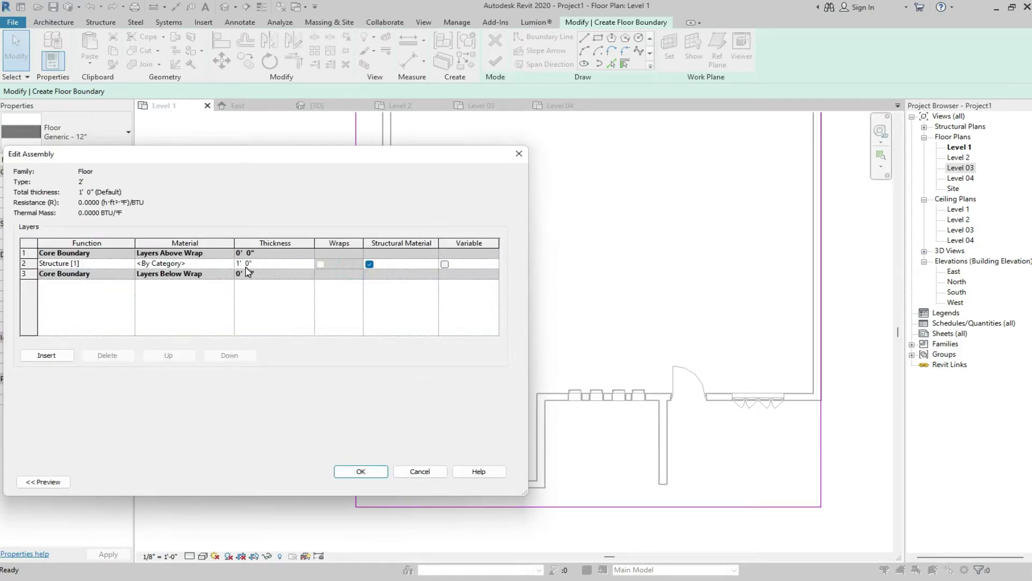
pyautogui.click(248, 270)
pyautogui.click(361, 471)
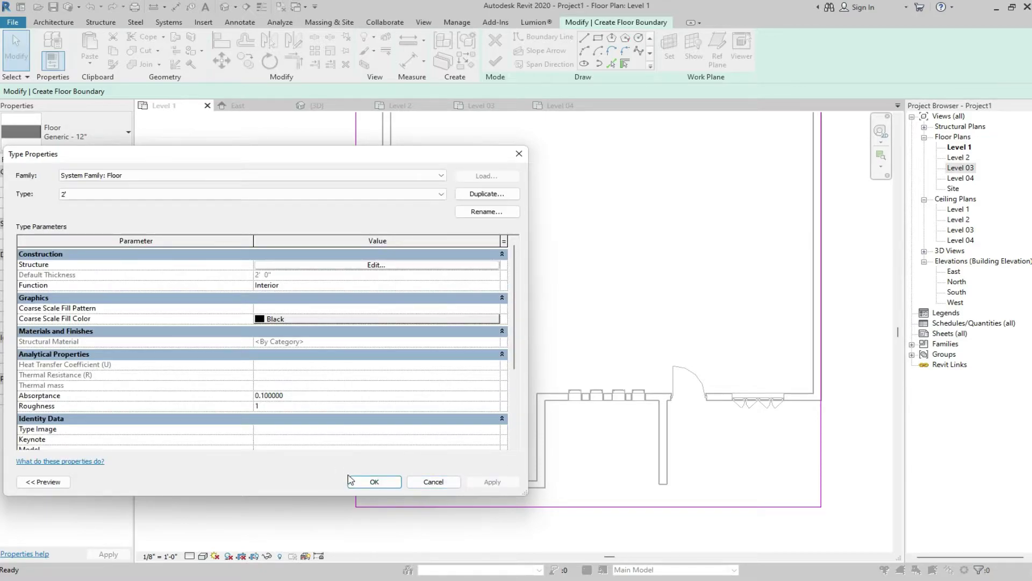
pyautogui.click(353, 481)
pyautogui.click(496, 62)
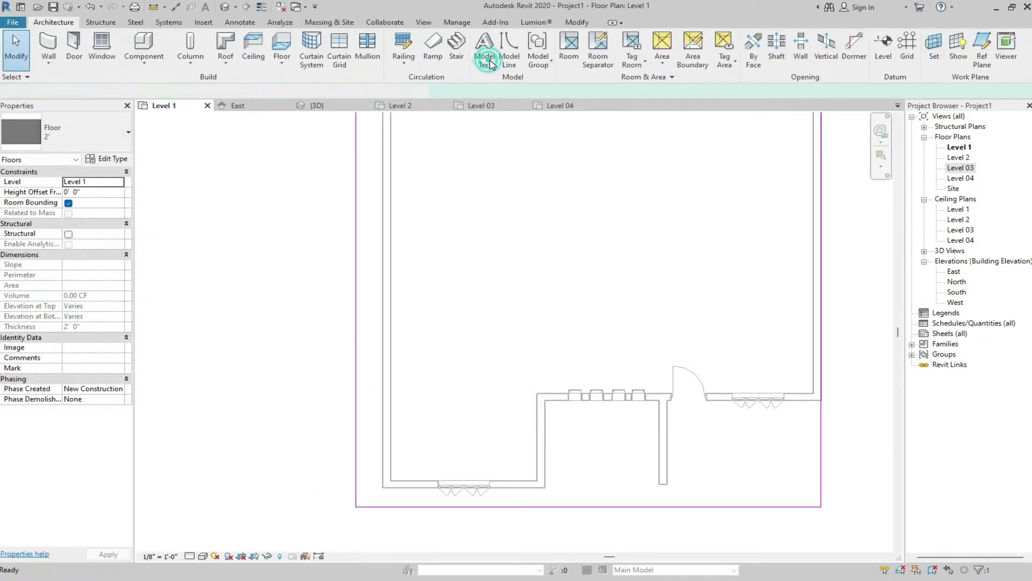
# In the 3D view, zoom to the lower walls and select the new 2' 0" base slab
pyautogui.click(317, 371)
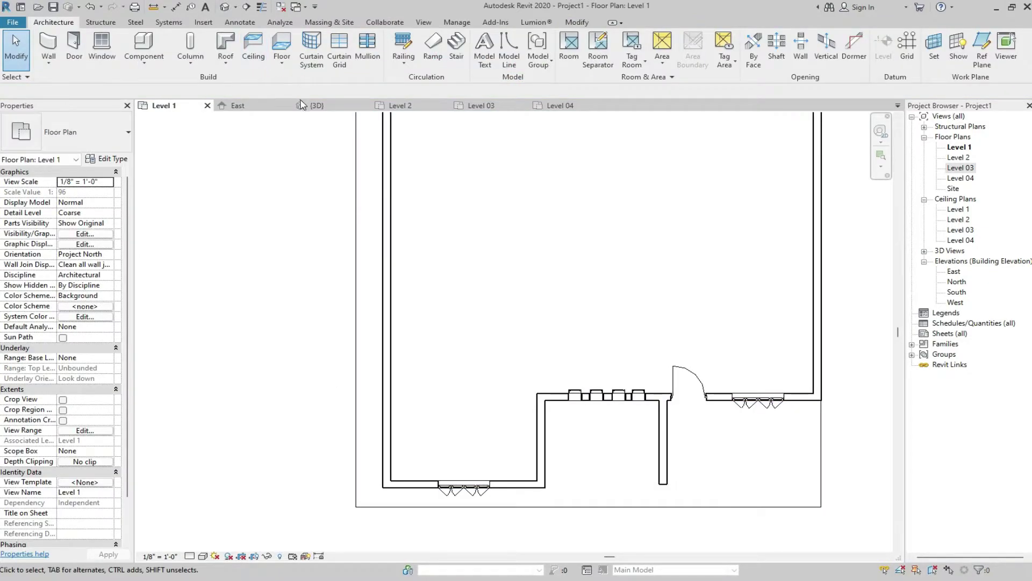
pyautogui.click(311, 106)
pyautogui.scroll(-1, 547, 408)
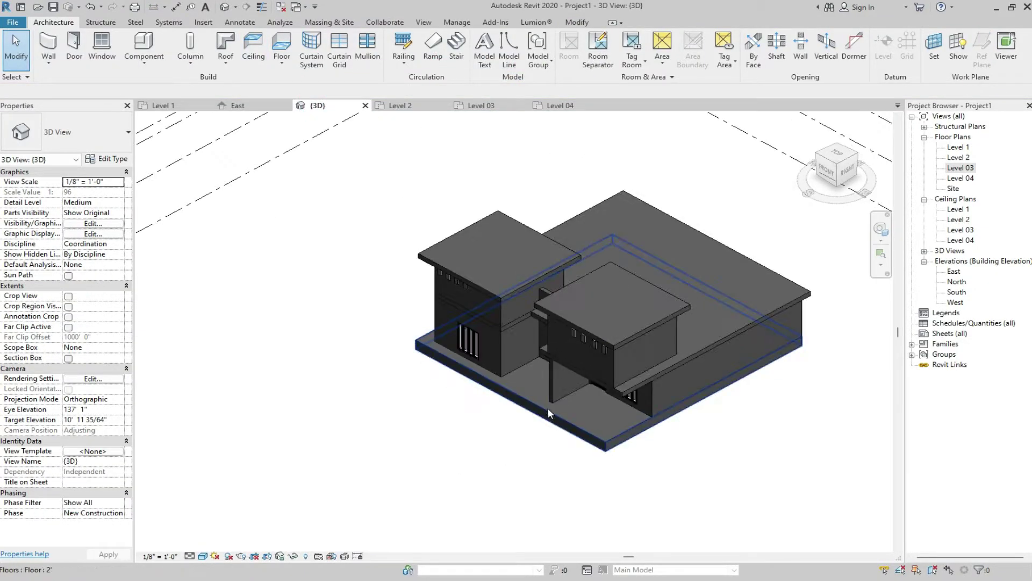
pyautogui.scroll(3, 548, 405)
pyautogui.scroll(2, 464, 229)
pyautogui.scroll(1, 420, 398)
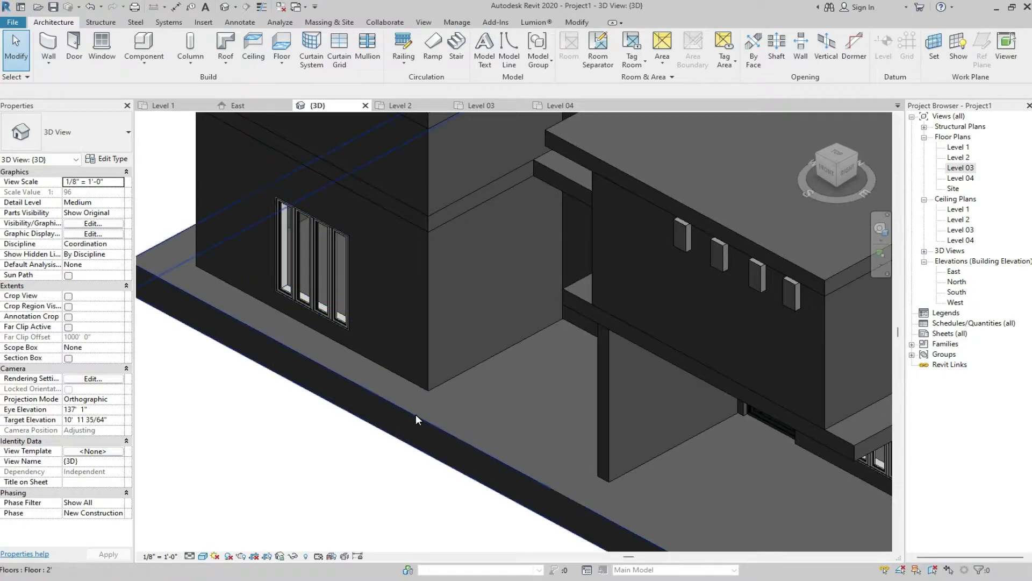
pyautogui.click(415, 414)
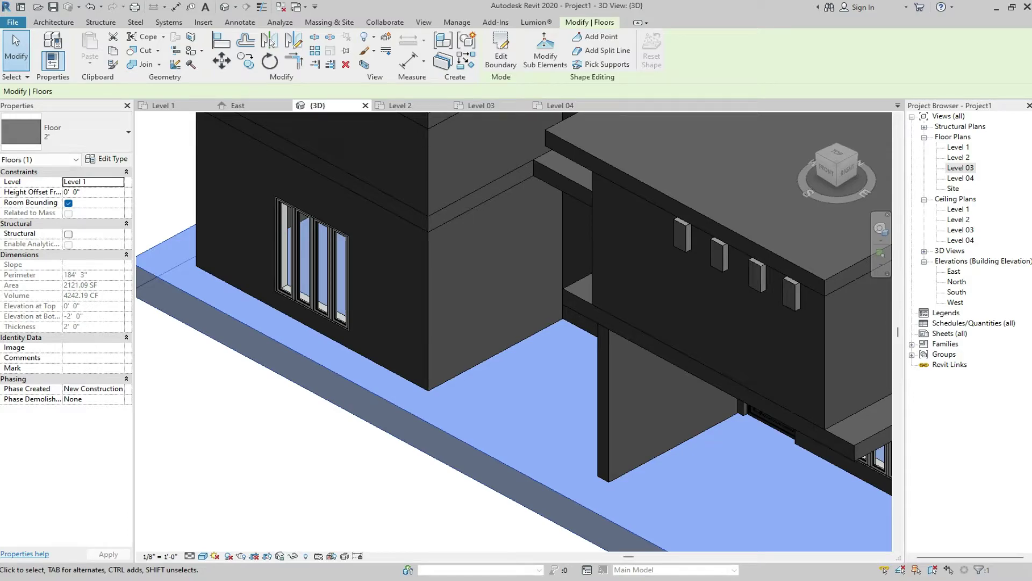
pyautogui.scroll(-1, 435, 426)
pyautogui.scroll(-3, 430, 421)
pyautogui.scroll(4, 425, 398)
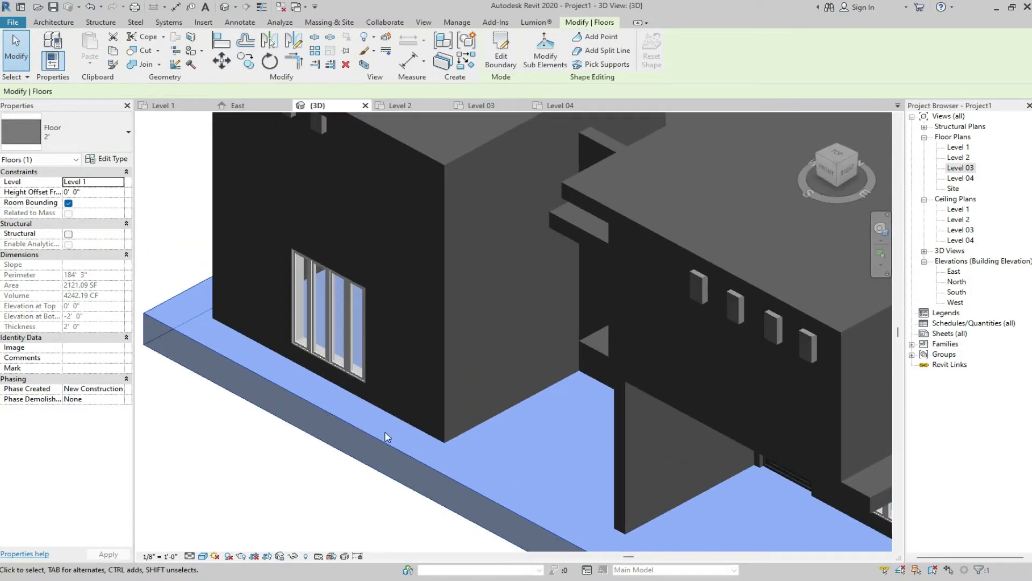
# Edit the slab boundary in the Level 1 plan, drawing an L-shaped line from the bottom edge to the wall end
pyautogui.doubleClick(385, 437)
pyautogui.scroll(2, 390, 427)
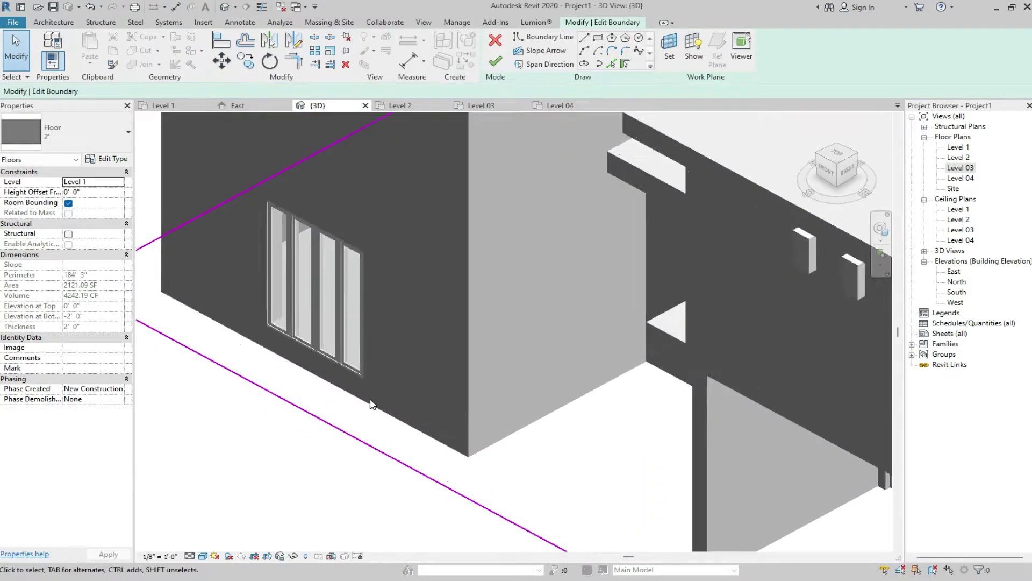
pyautogui.scroll(1, 370, 403)
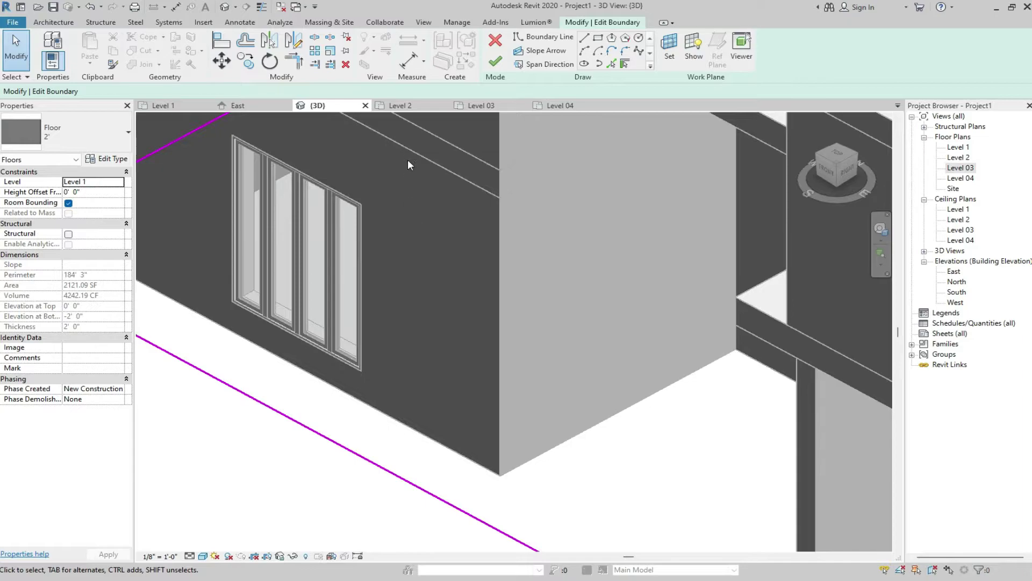
pyautogui.click(584, 39)
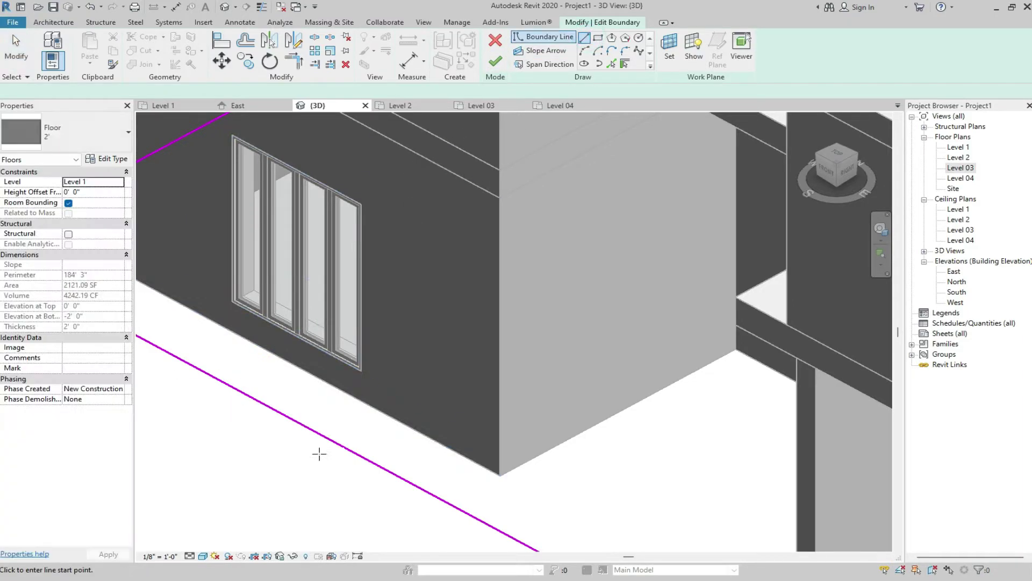
pyautogui.click(159, 106)
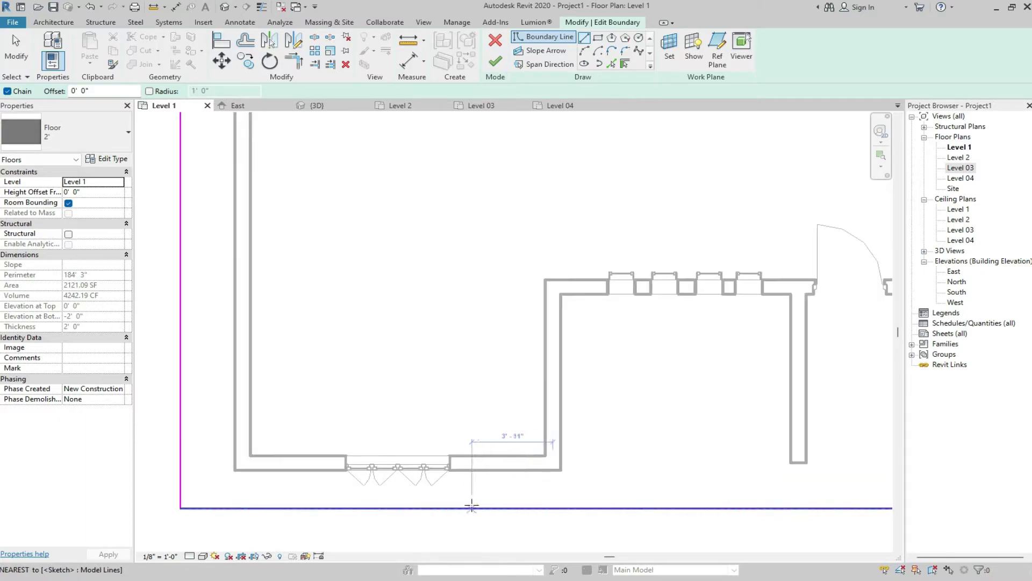
pyautogui.scroll(2, 471, 507)
pyautogui.click(450, 510)
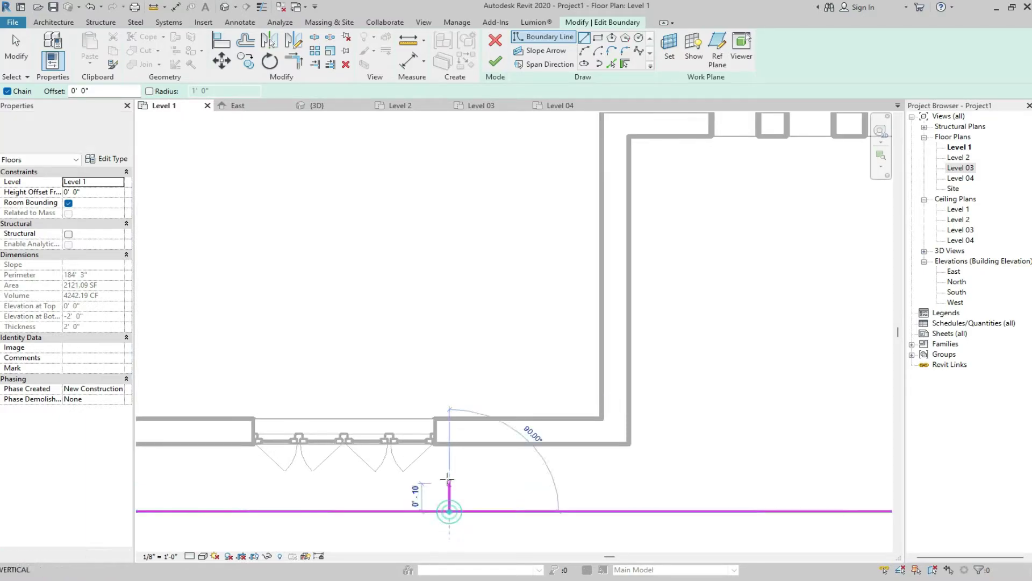
pyautogui.click(449, 444)
pyautogui.scroll(-2, 449, 444)
pyautogui.scroll(-1, 448, 444)
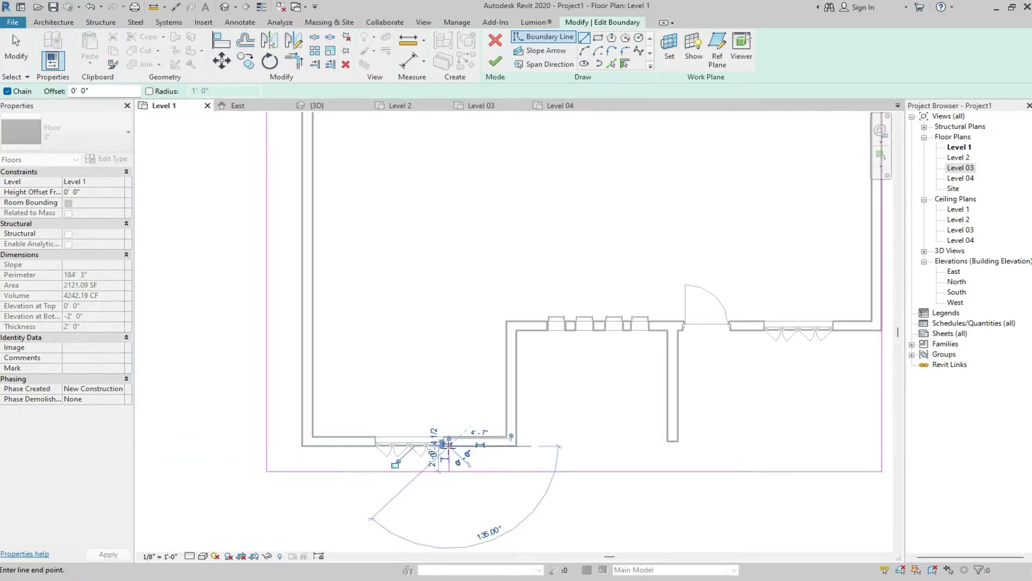
pyautogui.scroll(2, 448, 444)
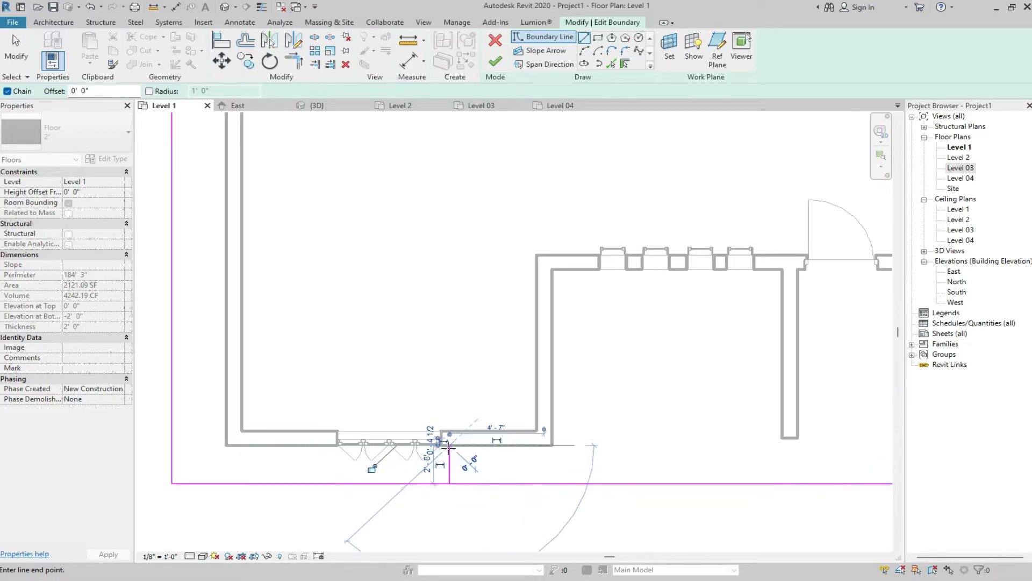
pyautogui.scroll(1, 563, 444)
pyautogui.click(563, 445)
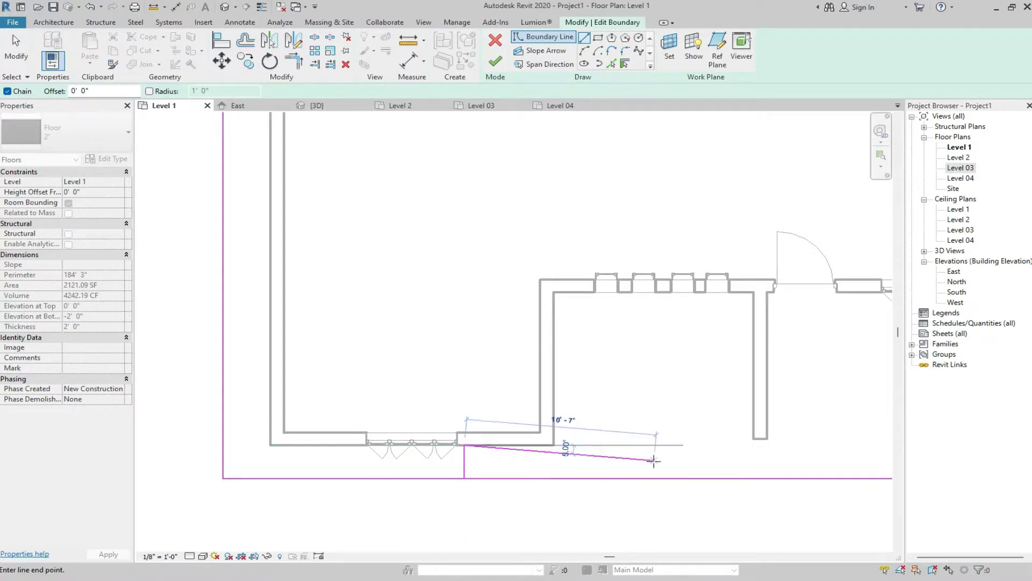
pyautogui.press('Escape')
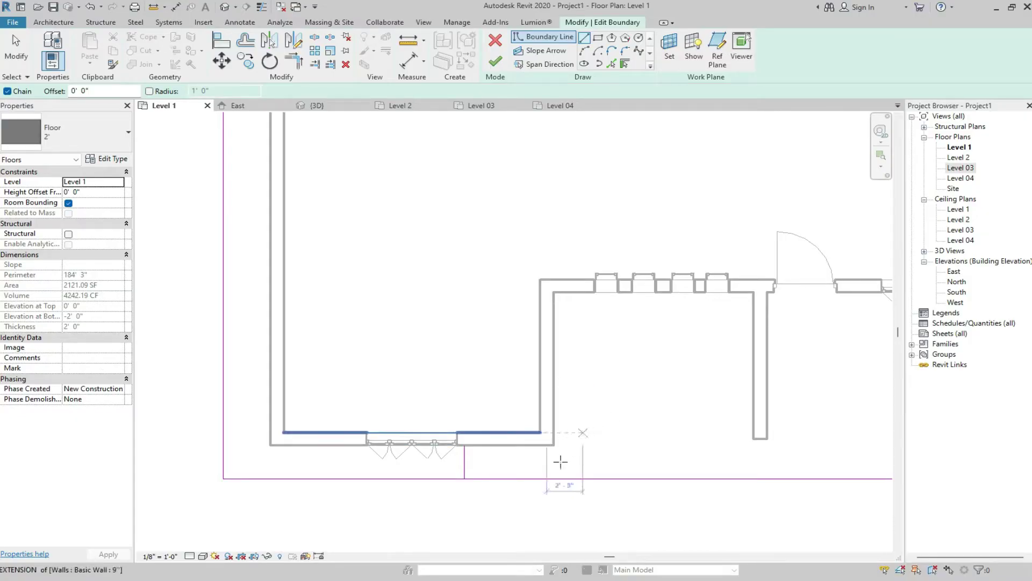
# Trace boundary lines around the entrance notch, up, across and back down to the bottom edge
pyautogui.click(464, 444)
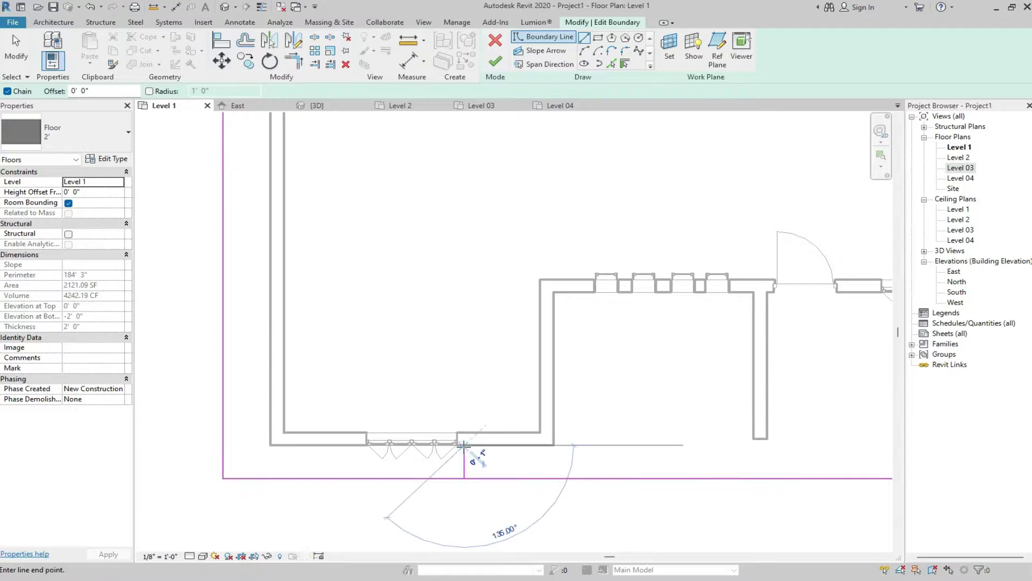
pyautogui.click(554, 444)
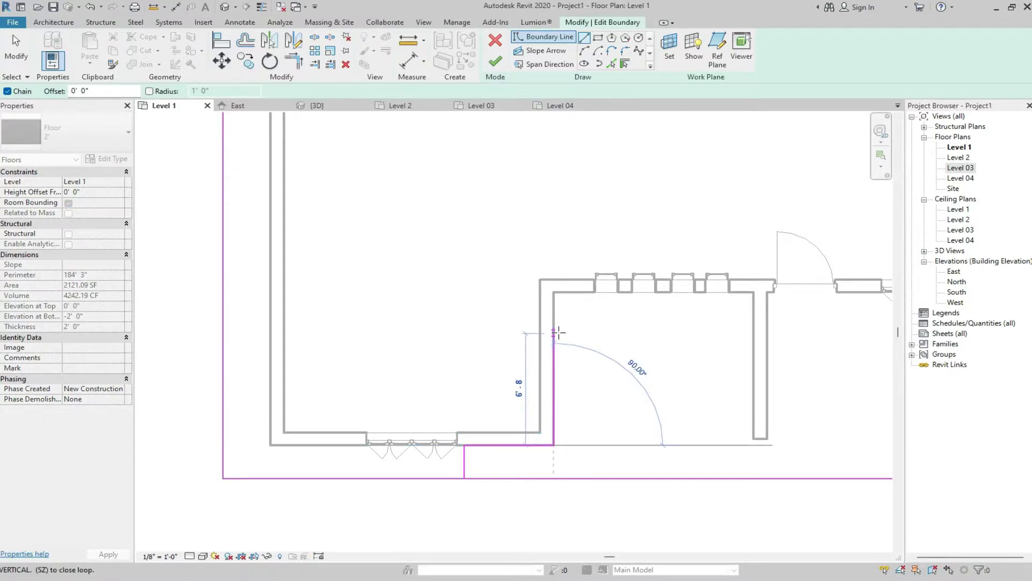
pyautogui.click(554, 323)
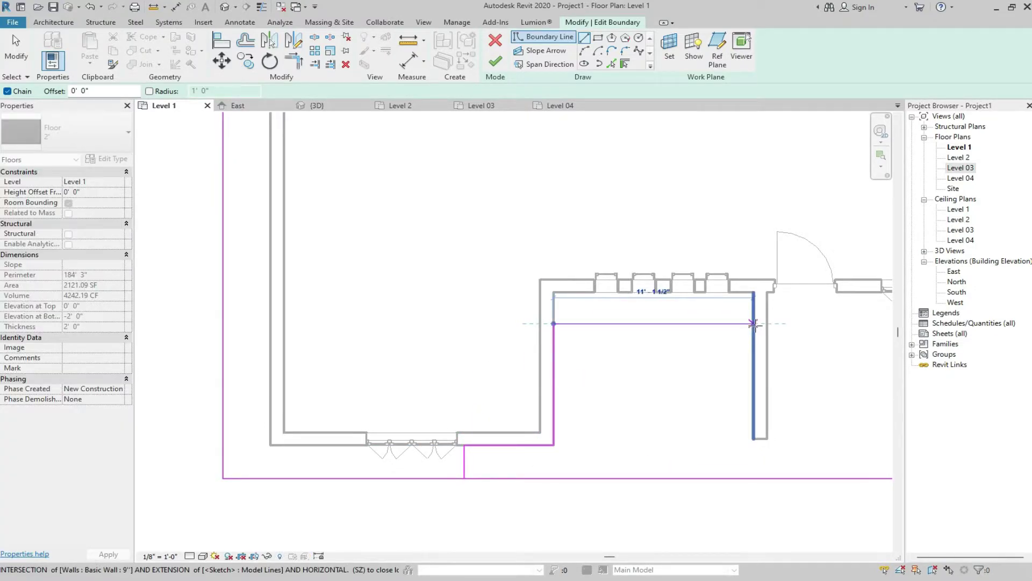
pyautogui.click(754, 323)
pyautogui.scroll(-2, 634, 461)
pyautogui.scroll(-2, 656, 468)
pyautogui.scroll(1, 673, 468)
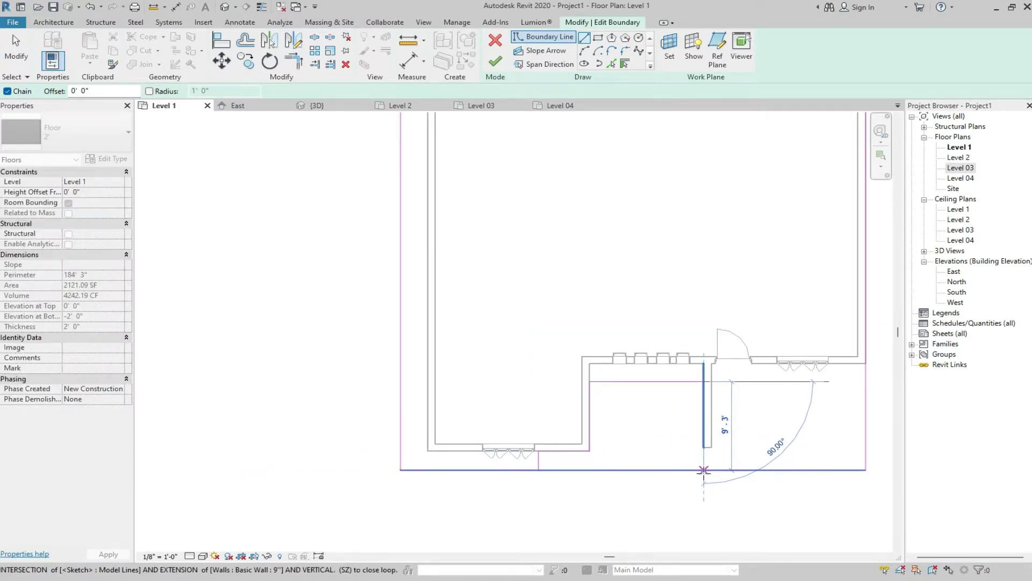
pyautogui.click(704, 471)
pyautogui.scroll(1, 704, 471)
pyautogui.scroll(1, 704, 468)
pyautogui.press('Escape')
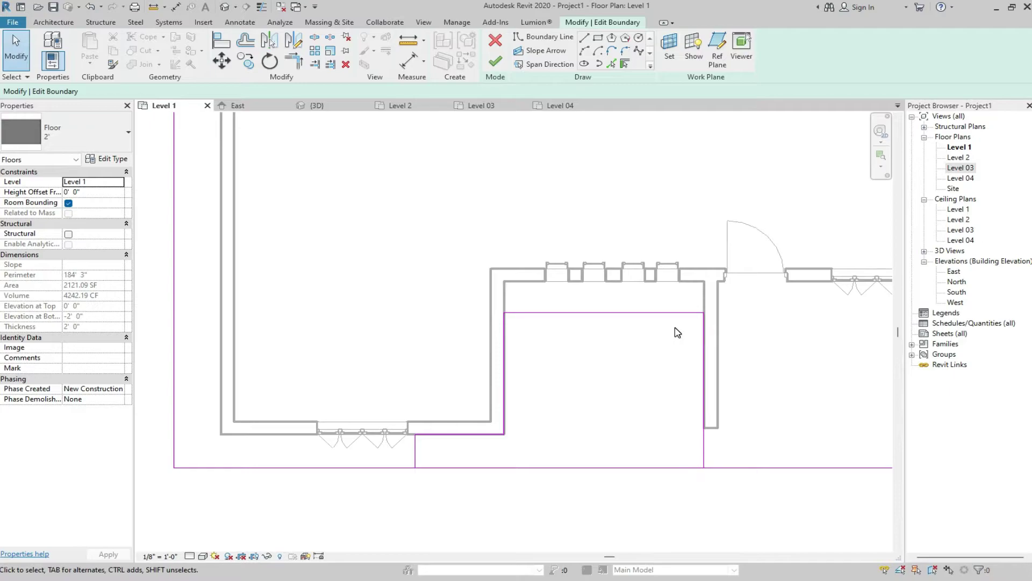
pyautogui.scroll(1, 576, 306)
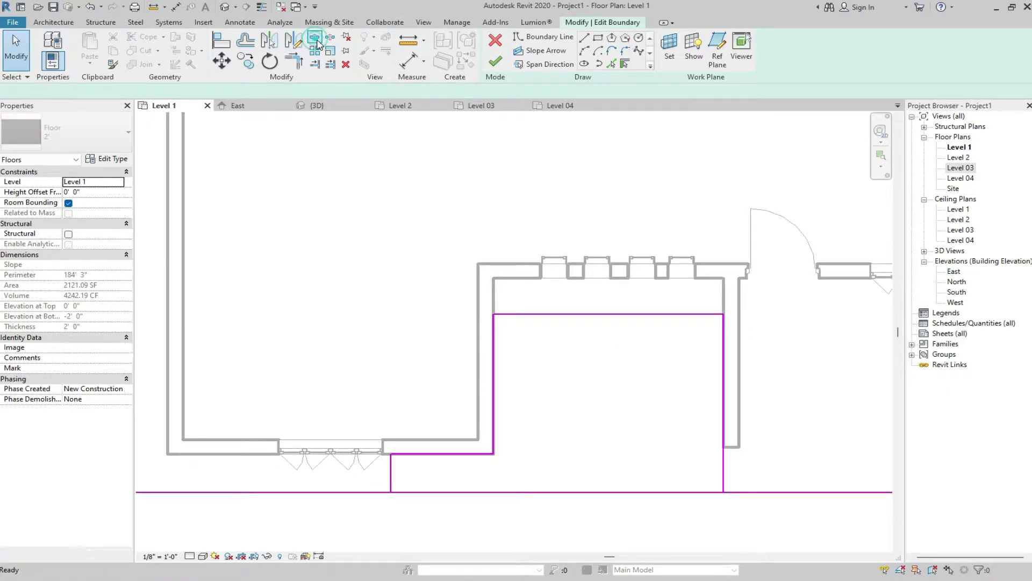
# Trim the bottom edge to corners at both notch lines and finish the floor
pyautogui.click(315, 39)
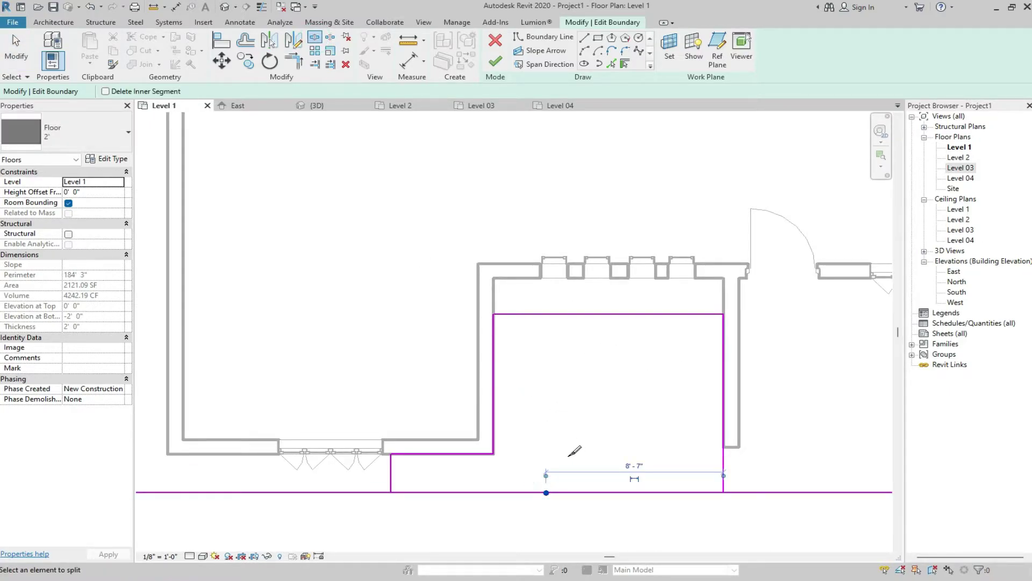
pyautogui.press('Escape')
pyautogui.press('t')
pyautogui.press('r')
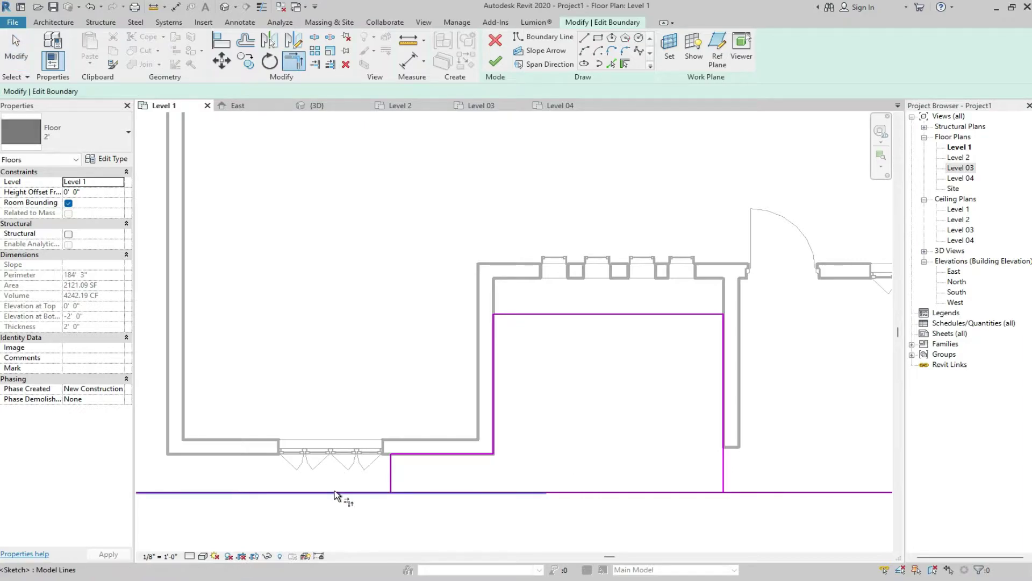
pyautogui.click(334, 492)
pyautogui.click(392, 481)
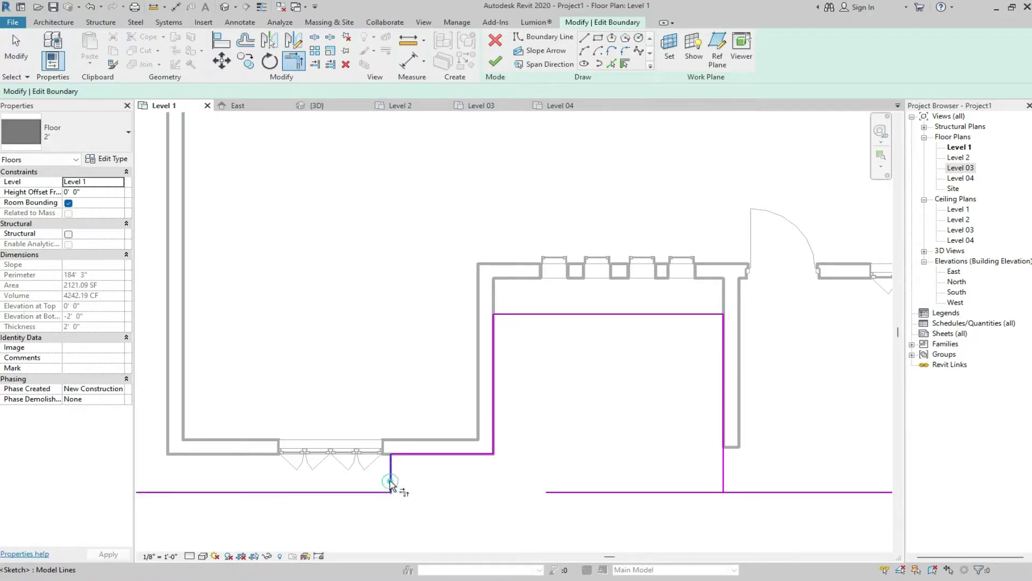
pyautogui.click(744, 492)
pyautogui.click(724, 482)
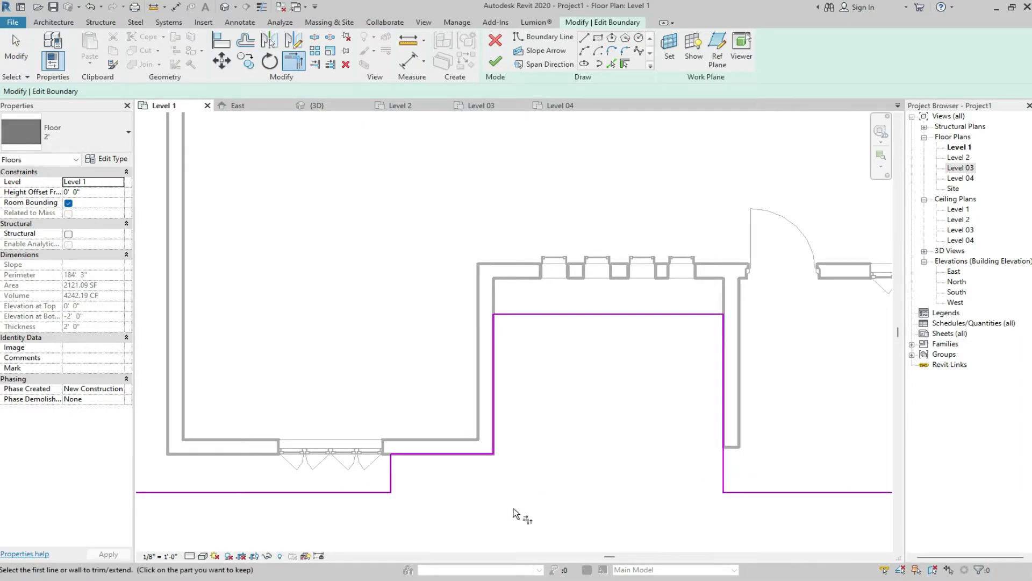
pyautogui.scroll(-2, 493, 510)
pyautogui.scroll(-1, 466, 508)
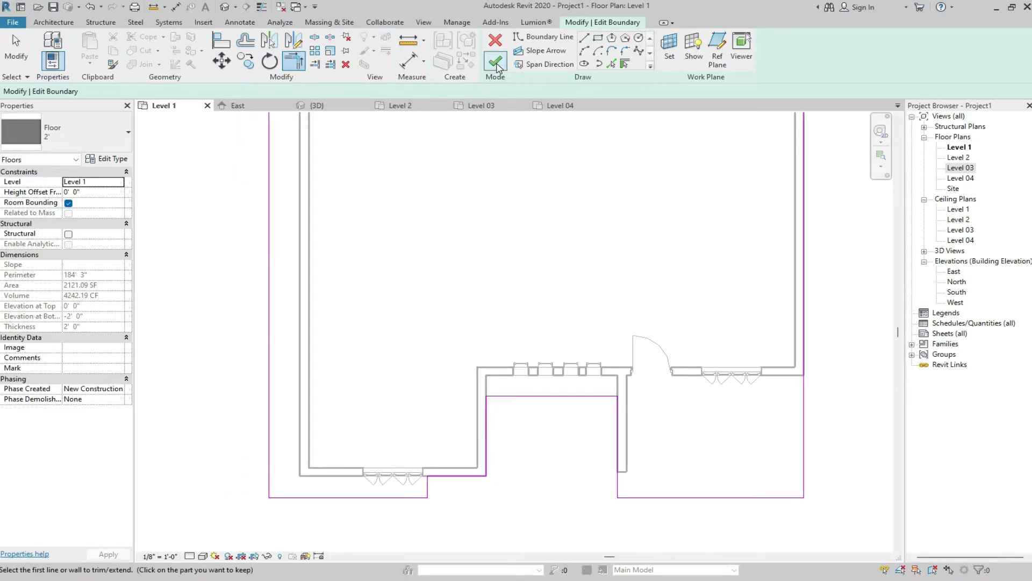
pyautogui.click(496, 63)
pyautogui.click(539, 544)
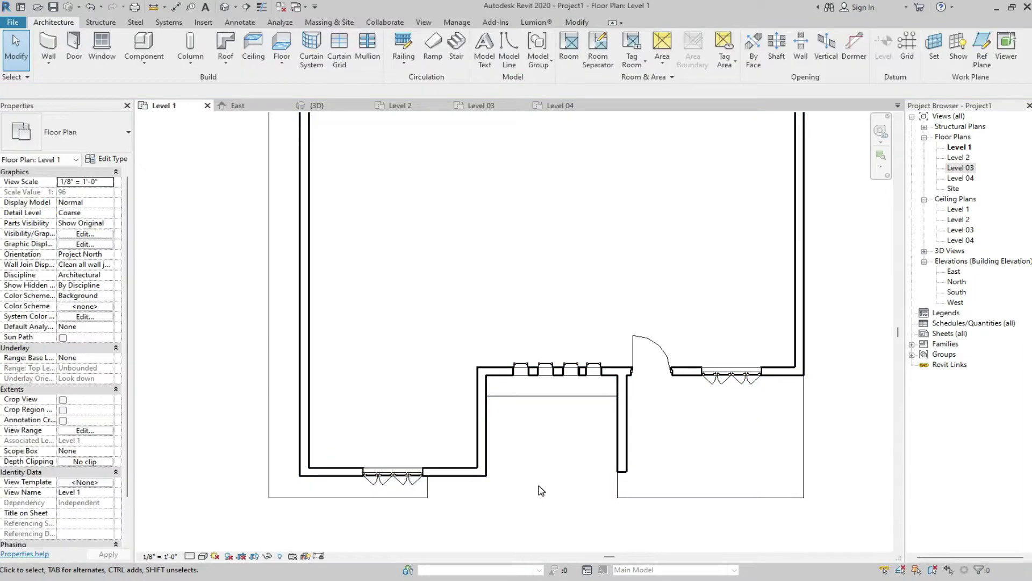
# Switch to the 3D view and zoom in and out on the stepped slab corner
pyautogui.click(329, 106)
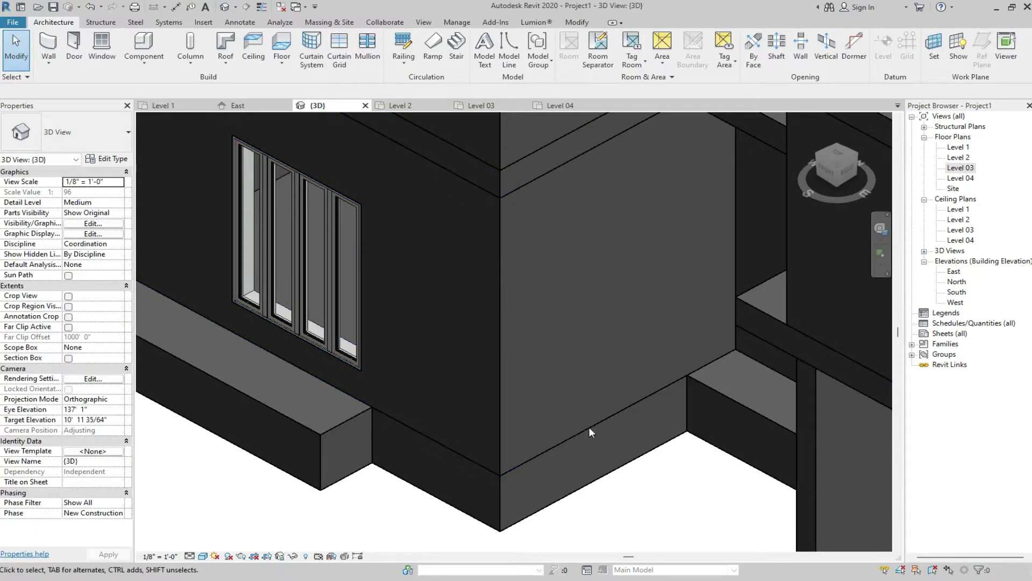
pyautogui.scroll(-3, 589, 427)
pyautogui.scroll(-2, 635, 441)
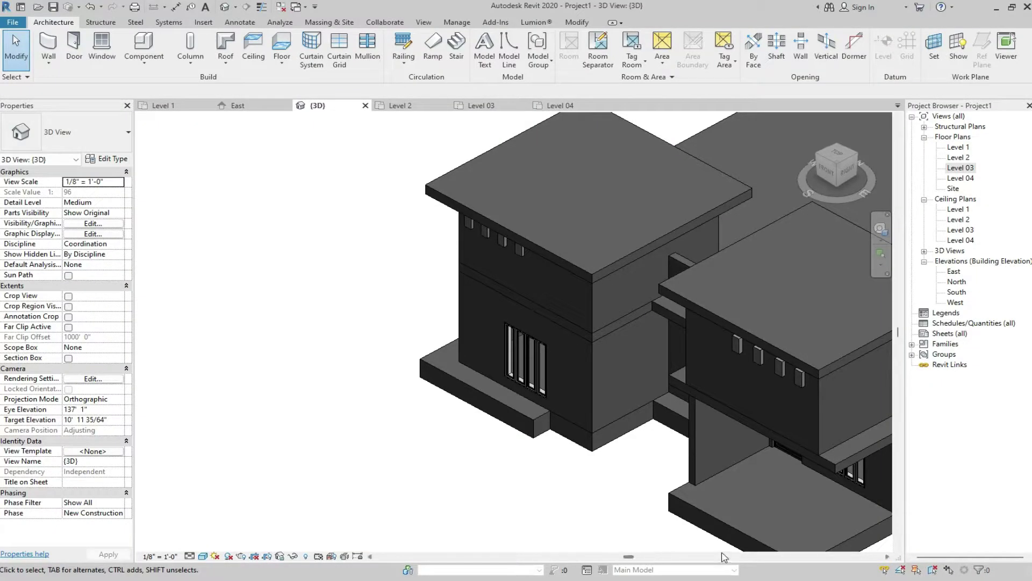
pyautogui.scroll(2, 699, 498)
pyautogui.scroll(2, 683, 489)
pyautogui.scroll(1, 663, 480)
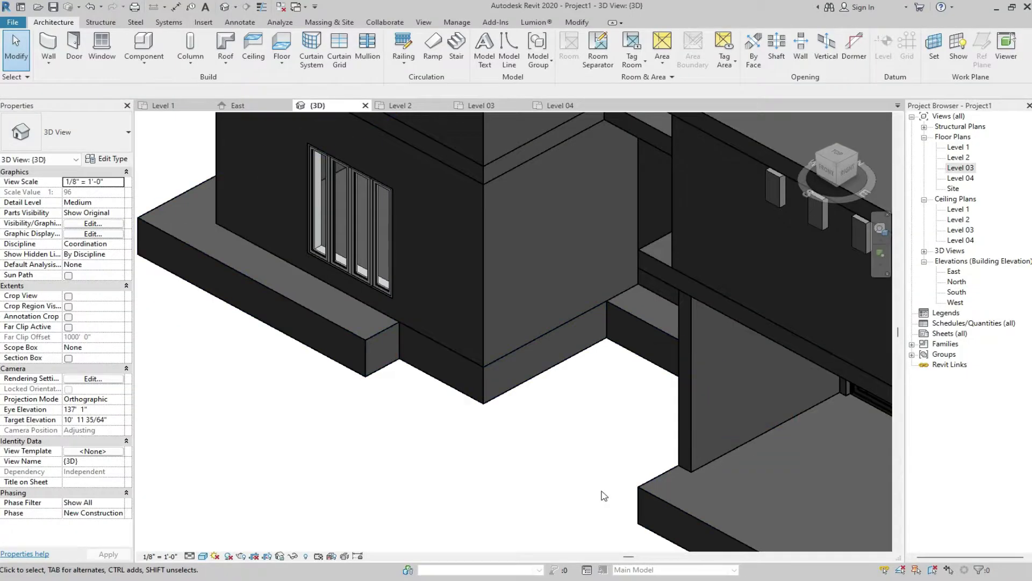
# Look over the reference photo, then return to Revit's Level 1 floor plan
pyautogui.scroll(-3, 604, 496)
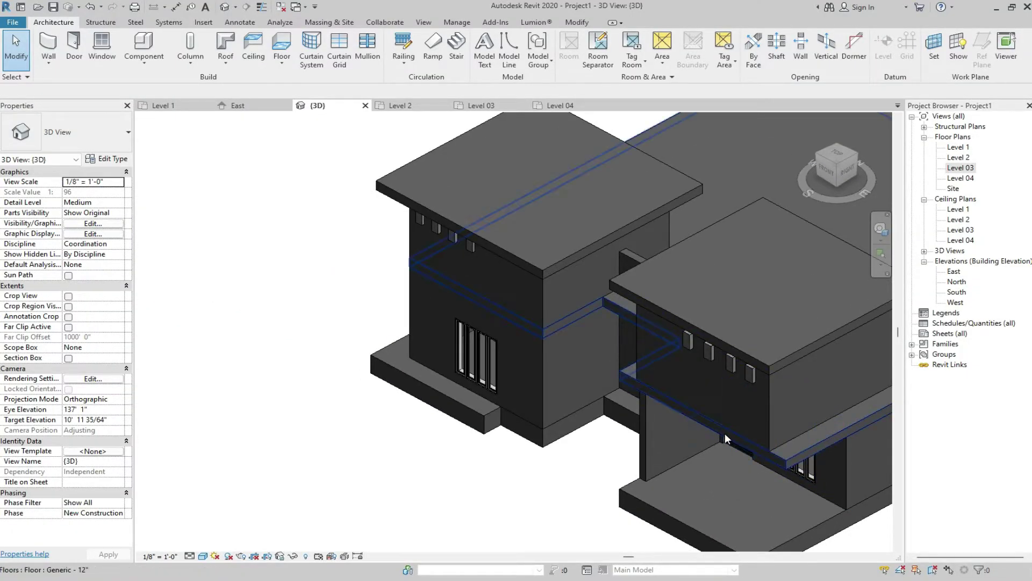
pyautogui.click(168, 106)
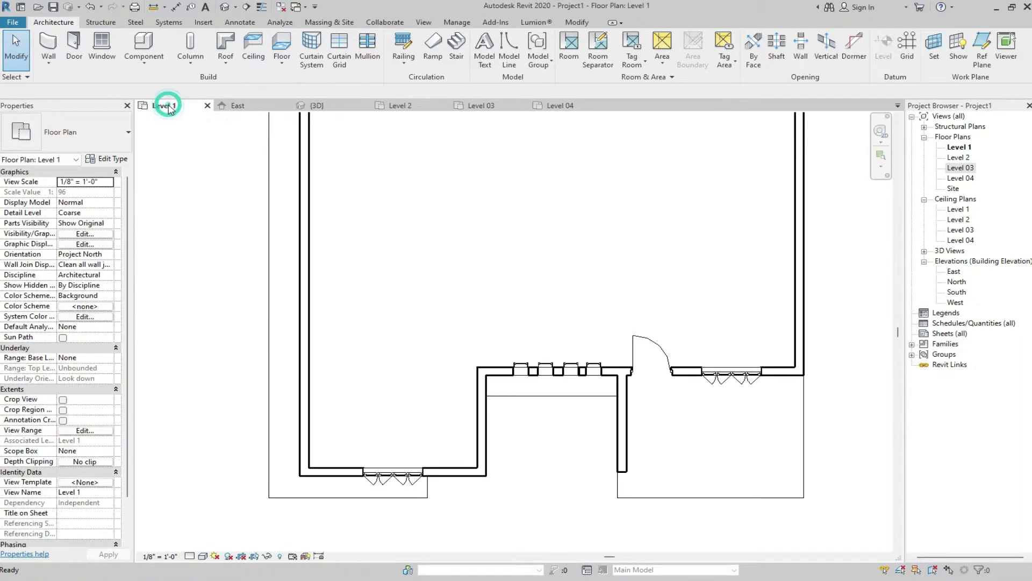
pyautogui.scroll(1, 769, 482)
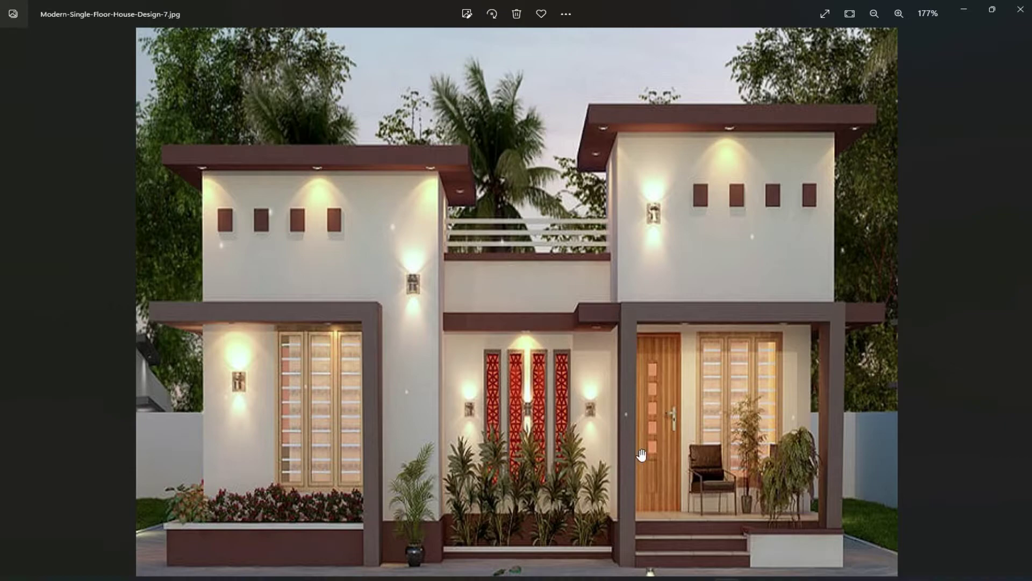
# View the house front head-on in 3D, zoomed and panned to centre the entrance
pyautogui.click(755, 524)
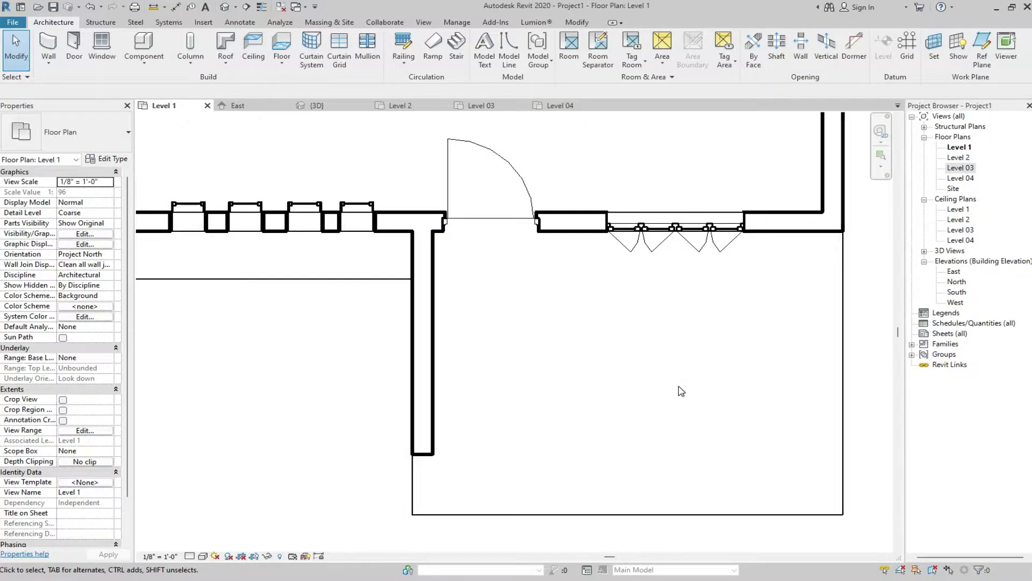
pyautogui.click(318, 105)
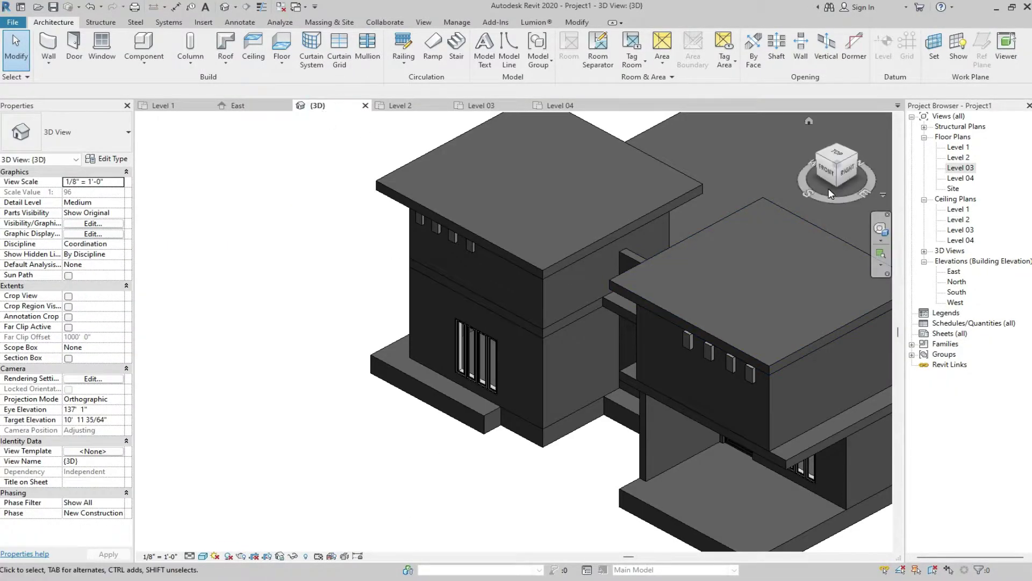
pyautogui.click(827, 173)
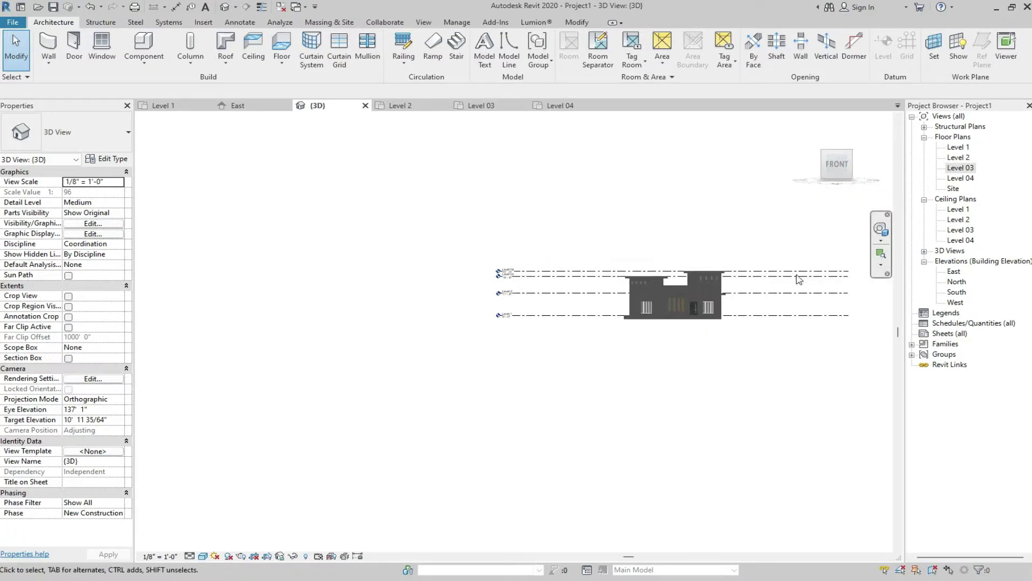
pyautogui.scroll(1, 699, 300)
pyautogui.scroll(2, 554, 327)
pyautogui.scroll(2, 536, 328)
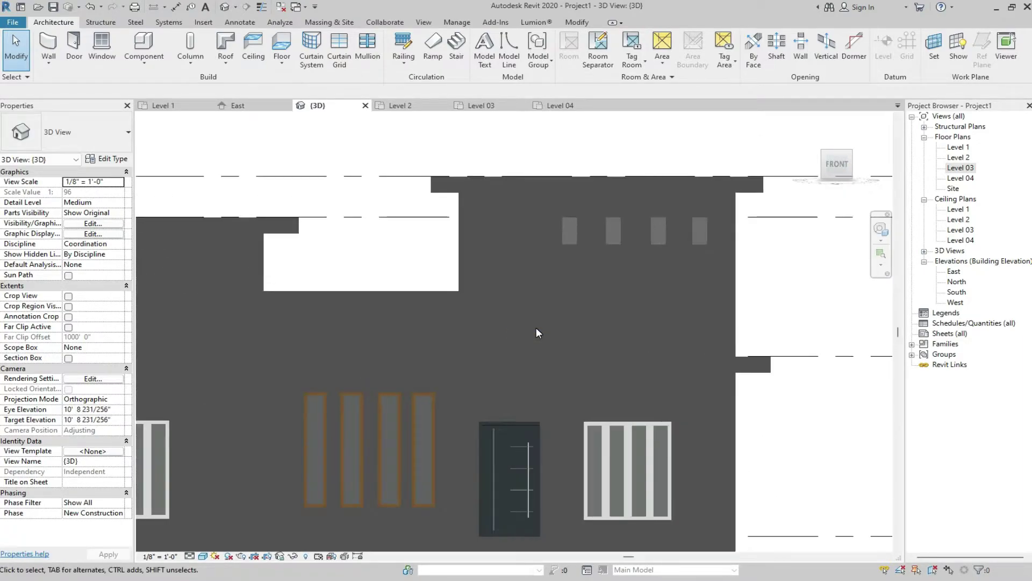
pyautogui.scroll(-3, 564, 339)
pyautogui.scroll(3, 495, 464)
pyautogui.moveTo(495, 464); pyautogui.dragTo(585, 285, button='middle')
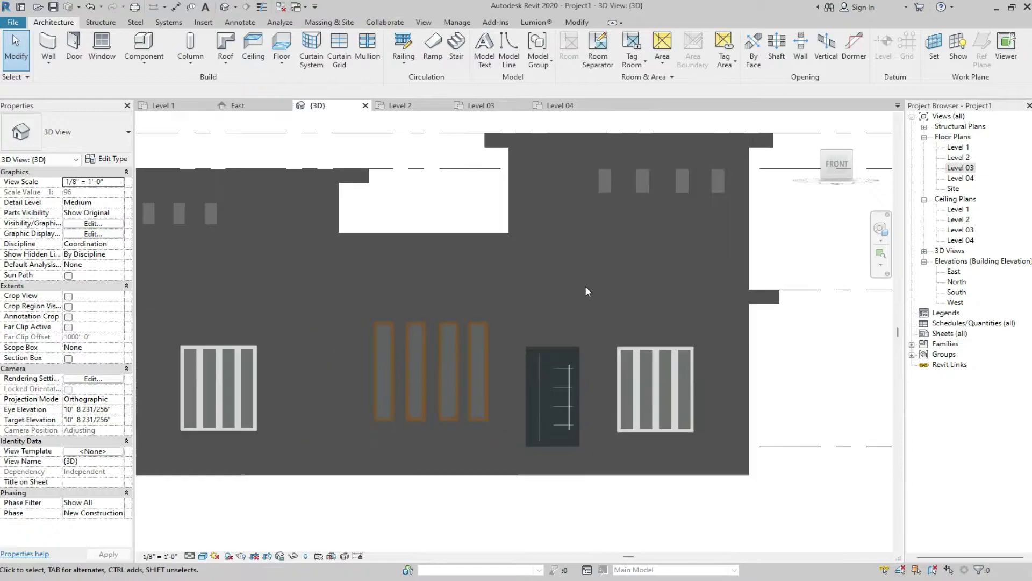
pyautogui.scroll(2, 562, 413)
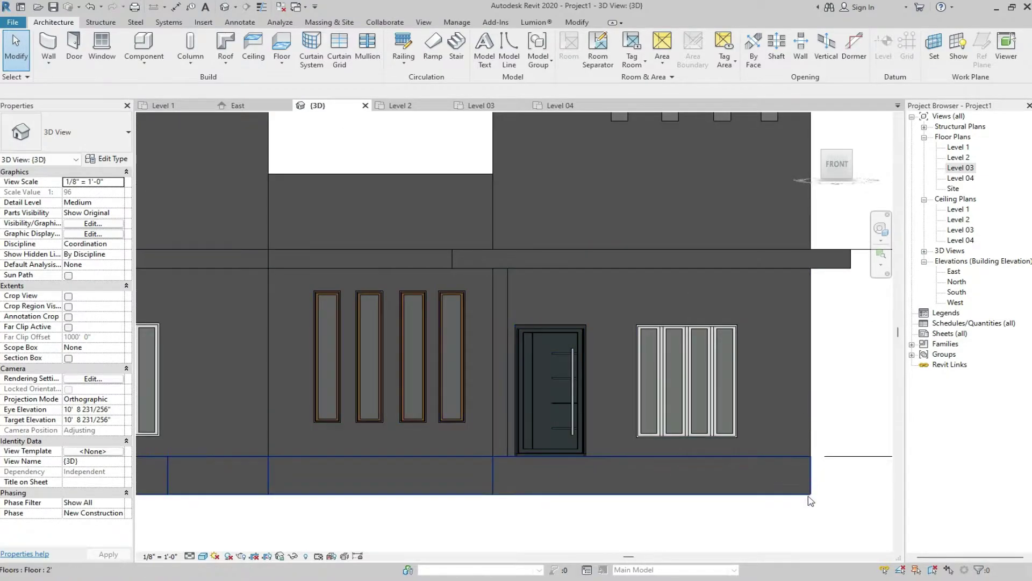
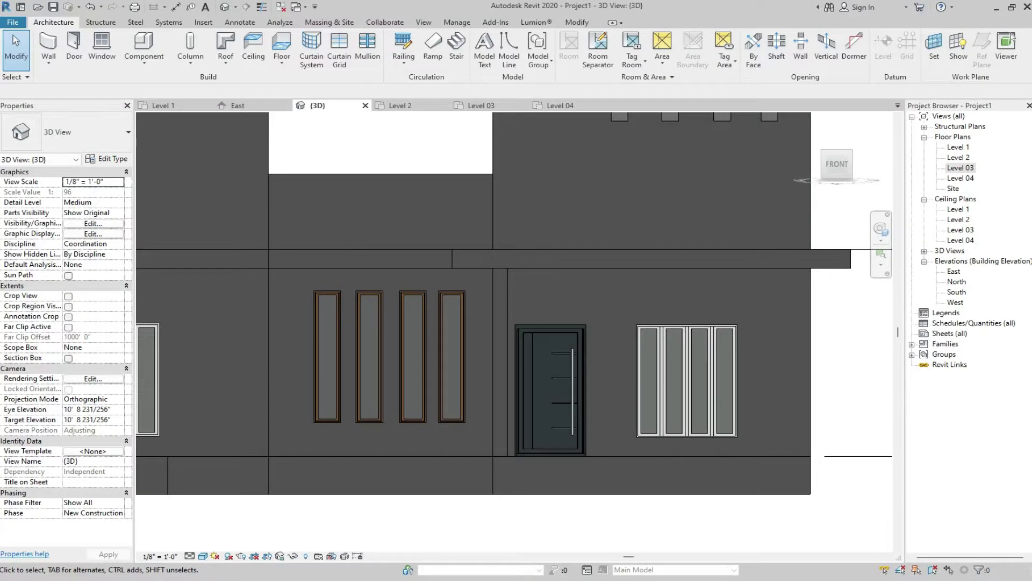
# Create a new in-place Generic Models element named Generic Models 2
pyautogui.click(124, 59)
pyautogui.click(141, 107)
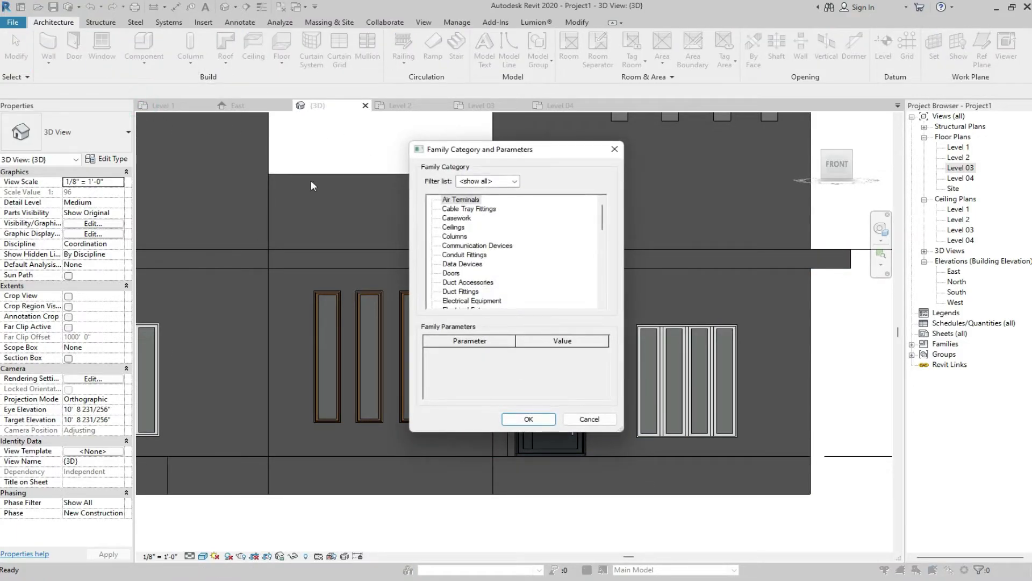
pyautogui.click(447, 265)
pyautogui.press('g')
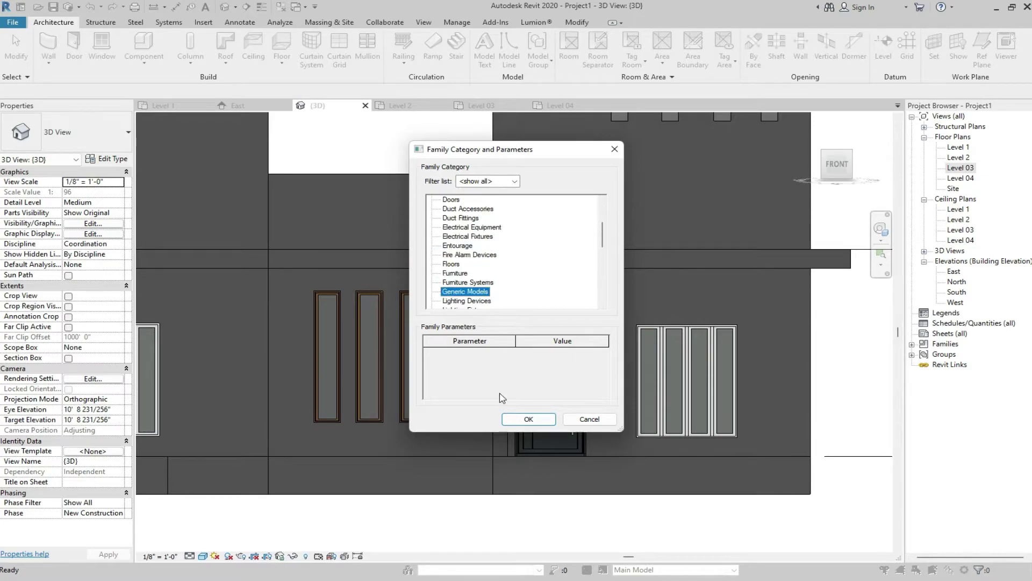
pyautogui.click(508, 421)
pyautogui.click(522, 309)
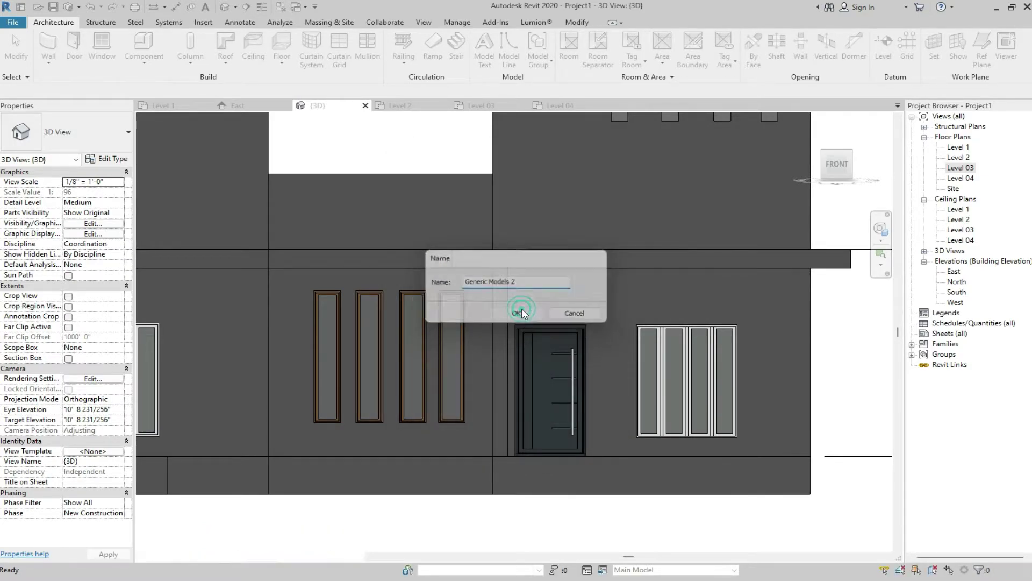
# Set the front beam face as the work plane and begin an extrusion sketch
pyautogui.click(731, 49)
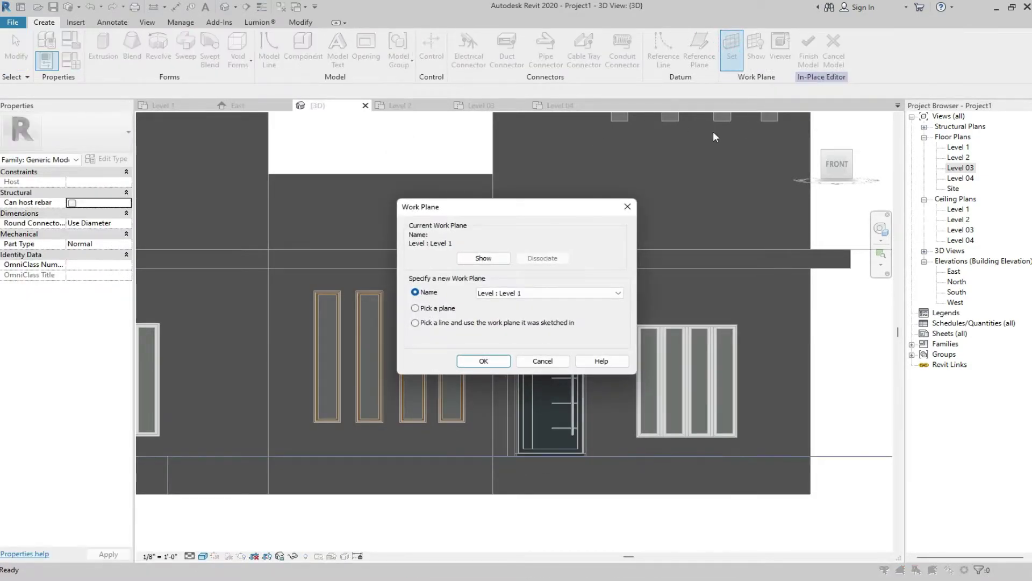
pyautogui.click(484, 362)
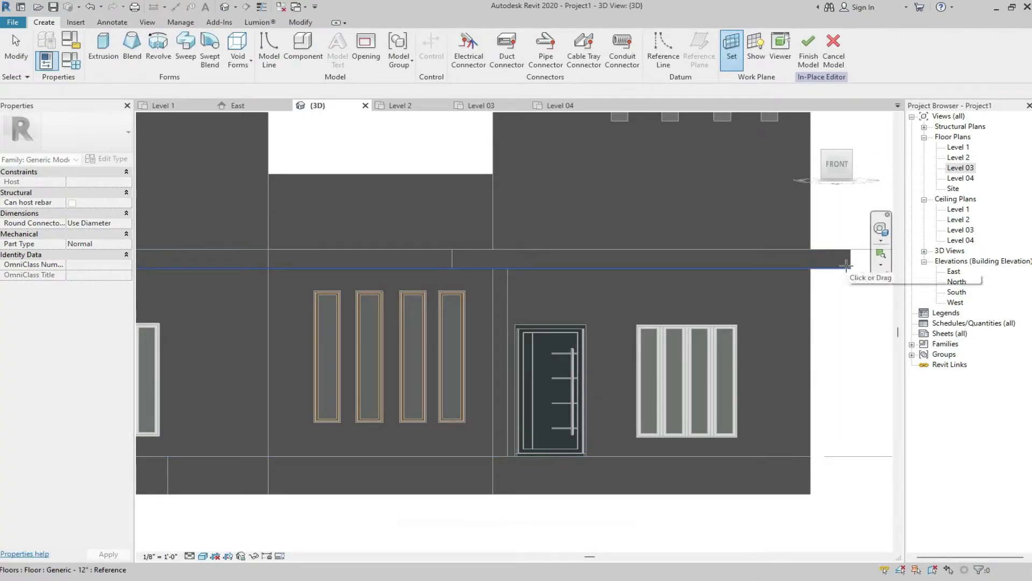
pyautogui.click(457, 257)
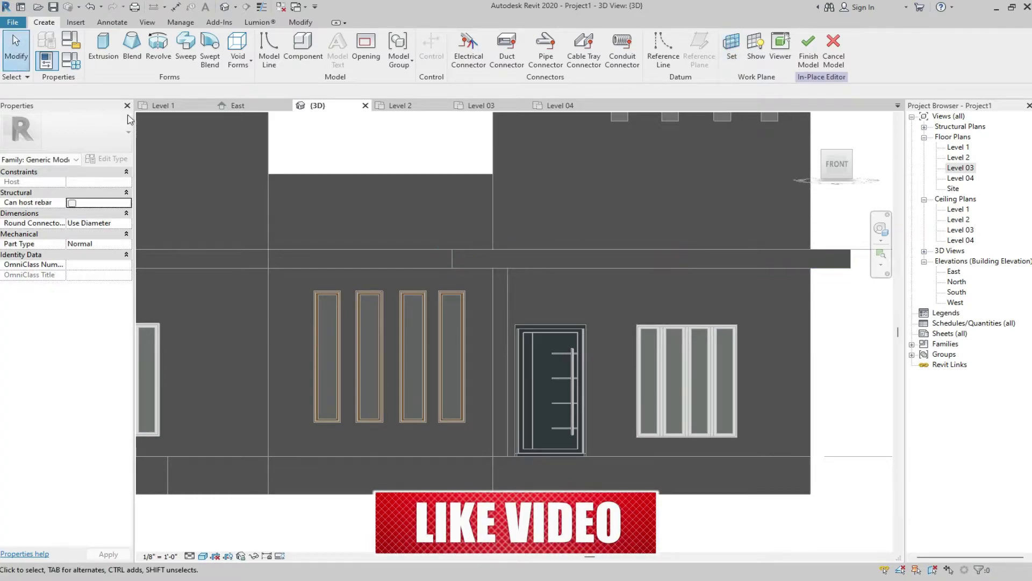
pyautogui.click(103, 48)
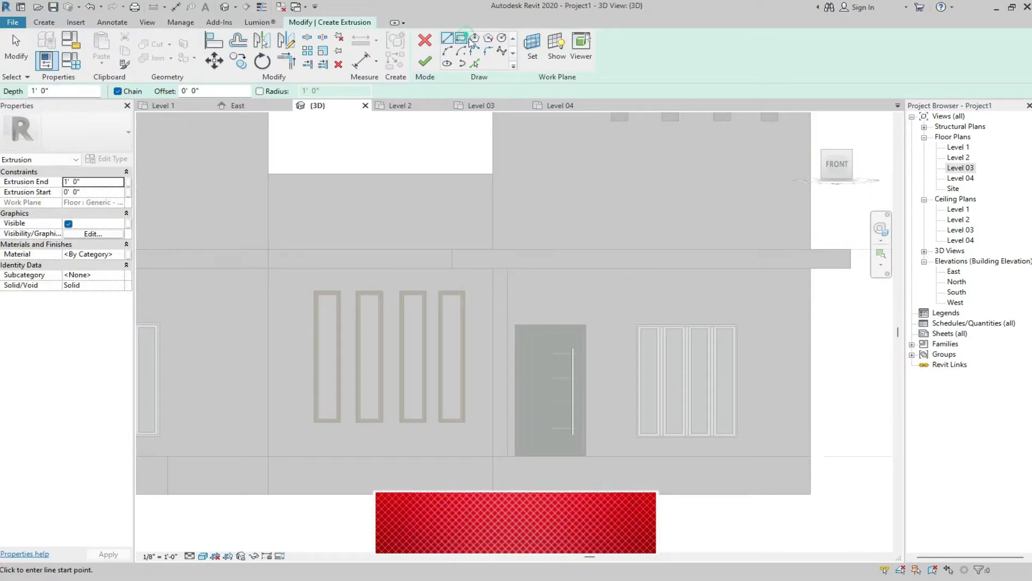
# Sketch rectangles for the top beam and the left and right portal posts
pyautogui.click(461, 38)
pyautogui.click(811, 250)
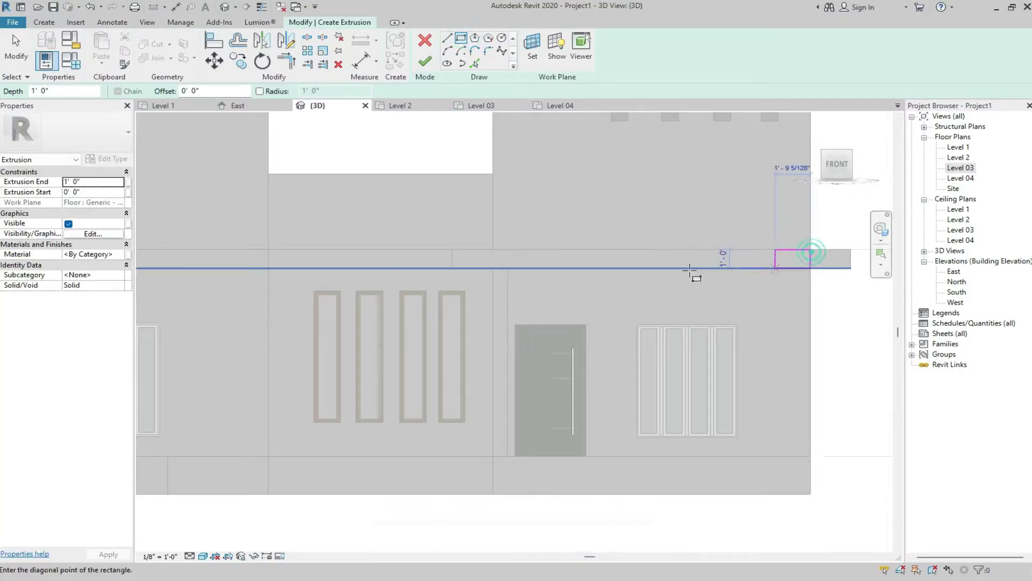
pyautogui.click(493, 268)
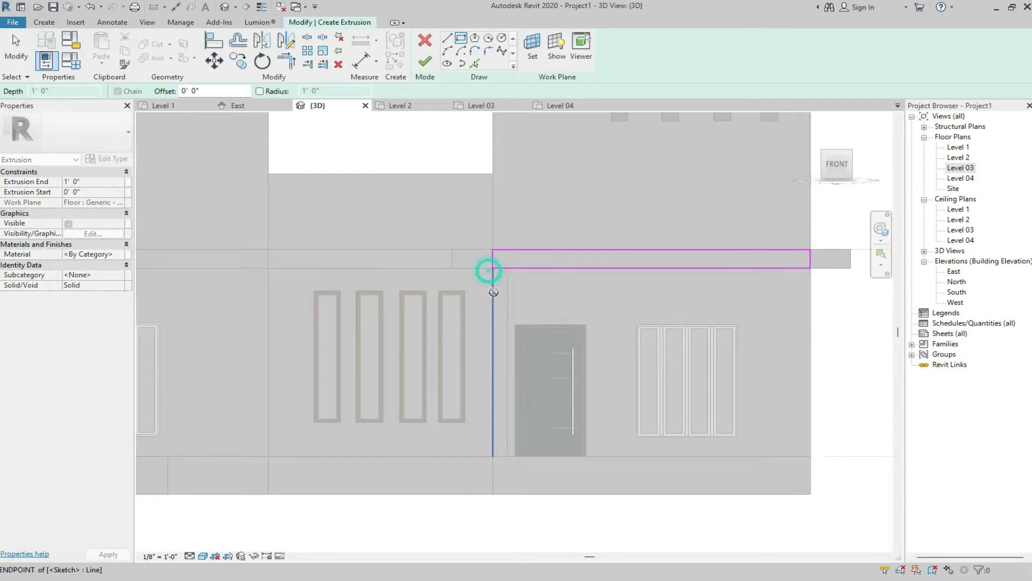
pyautogui.click(507, 494)
pyautogui.click(811, 267)
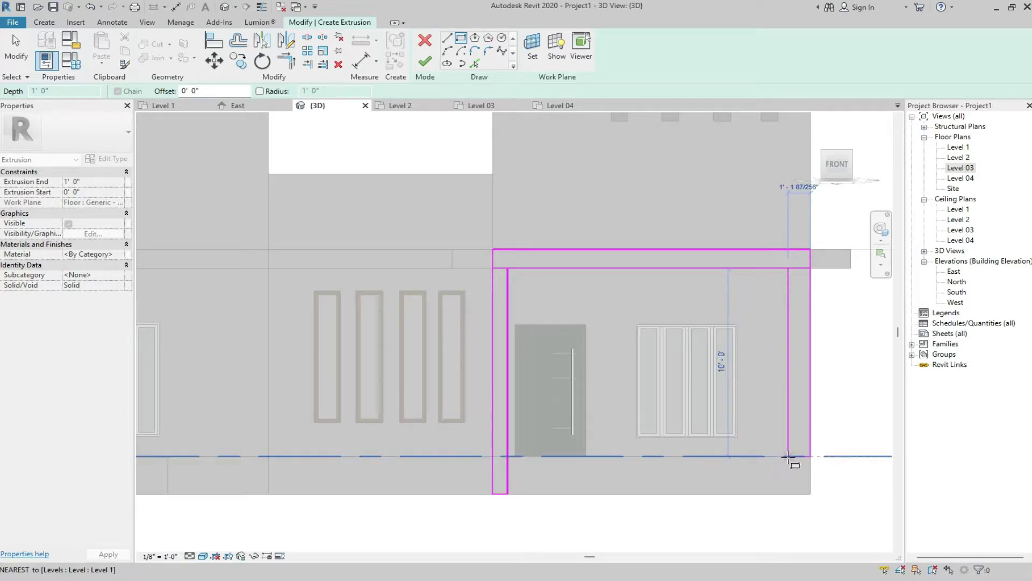
pyautogui.click(790, 457)
pyautogui.press('Escape')
pyautogui.press('Escape')
pyautogui.scroll(1, 788, 268)
pyautogui.scroll(2, 788, 268)
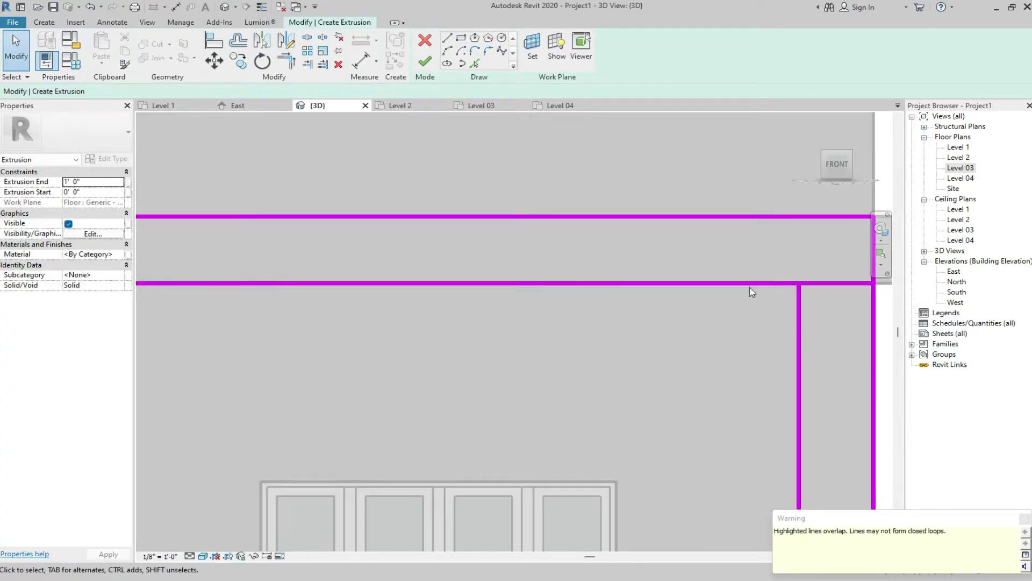
# Trim the overlapping beam and post lines to clean corners with Trim/Extend (TR)
pyautogui.press('t')
pyautogui.press('r')
pyautogui.click(754, 284)
pyautogui.click(791, 305)
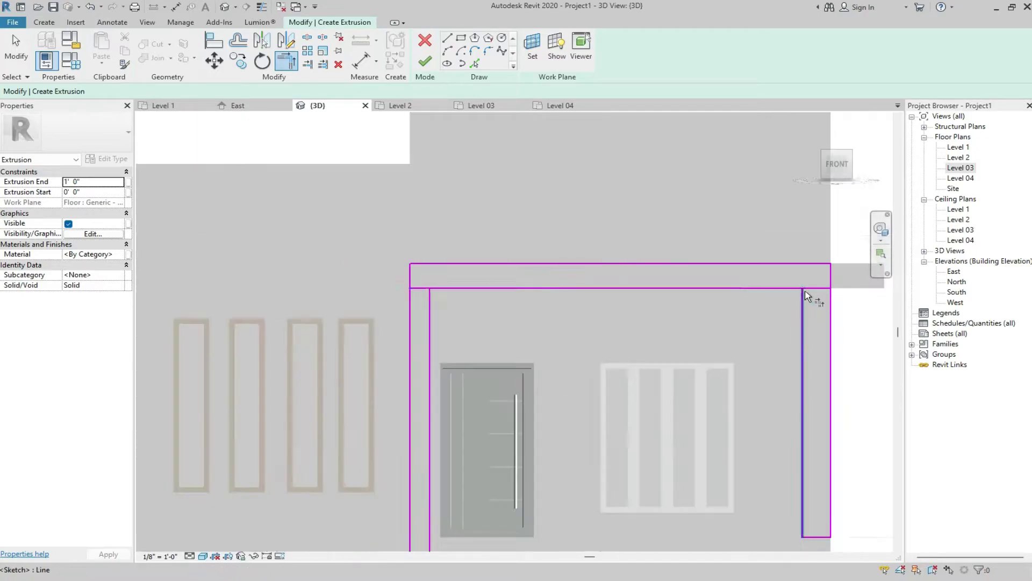
pyautogui.scroll(-2, 801, 301)
pyautogui.click(429, 300)
pyautogui.scroll(2, 436, 302)
pyautogui.scroll(2, 444, 305)
pyautogui.press('Escape')
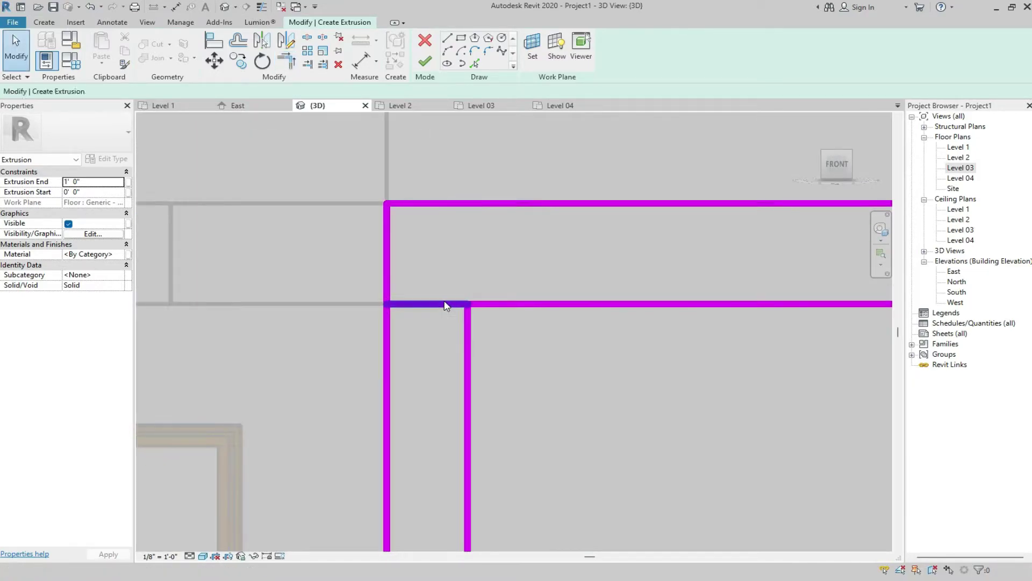
# Delete the short leftover segment at the left corner of the frame sketch
pyautogui.click(430, 305)
pyautogui.press('Delete')
pyautogui.scroll(-3, 599, 321)
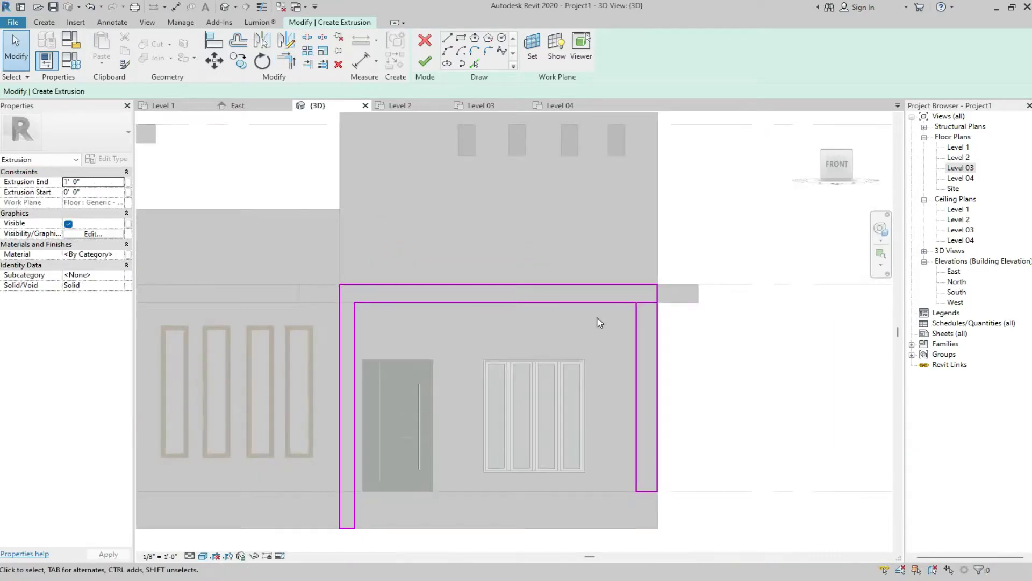
pyautogui.scroll(3, 622, 295)
pyautogui.click(627, 292)
pyautogui.press('Escape')
pyautogui.scroll(-3, 628, 321)
pyautogui.scroll(2, 627, 321)
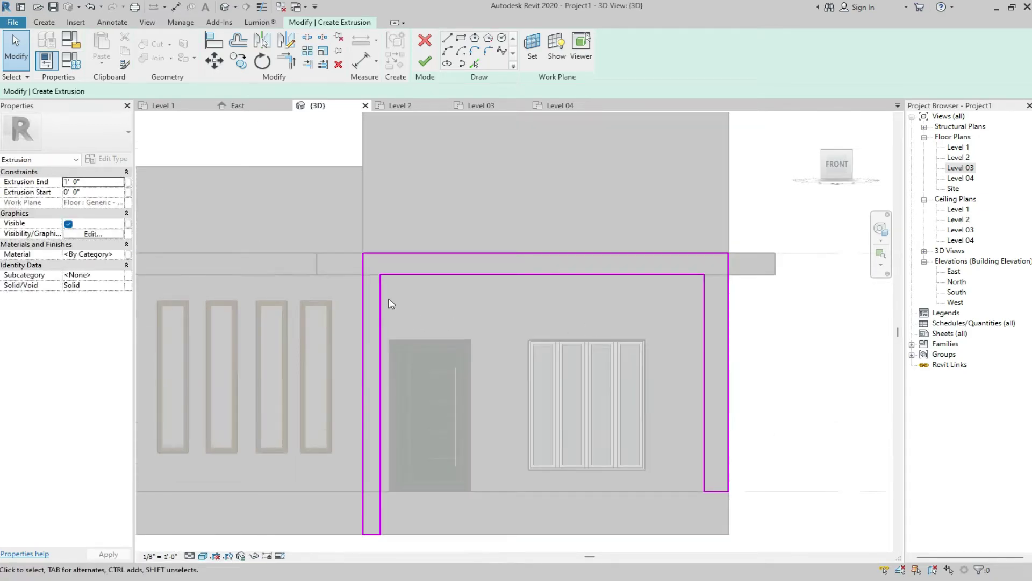
pyautogui.scroll(-1, 392, 300)
# Set the right post's width dimension to 9 inches
pyautogui.click(373, 319)
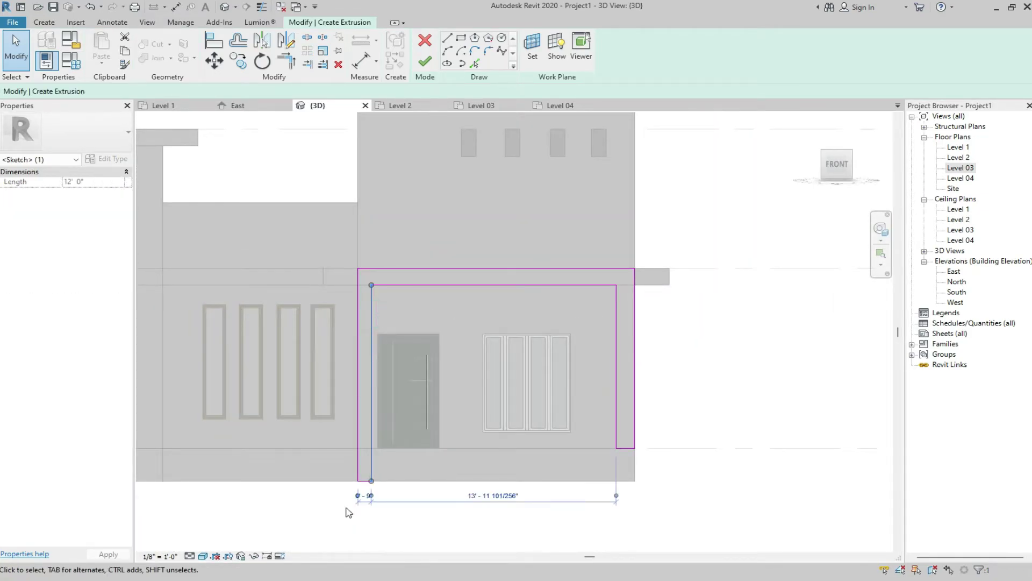
pyautogui.click(634, 433)
pyautogui.scroll(1, 632, 334)
pyautogui.click(614, 350)
pyautogui.scroll(3, 619, 475)
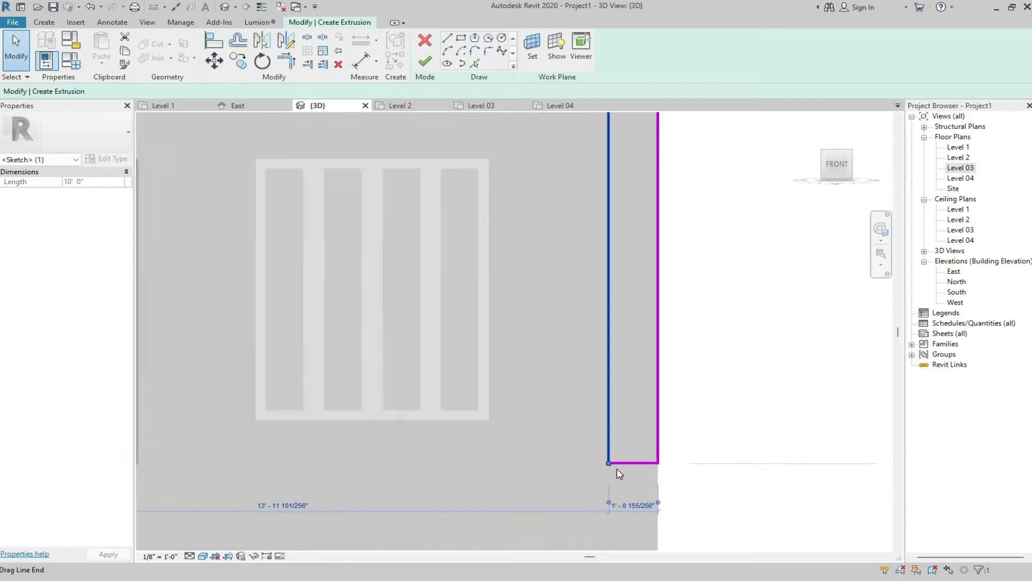
pyautogui.scroll(2, 619, 476)
pyautogui.click(637, 506)
pyautogui.write('9')
pyautogui.press('Return')
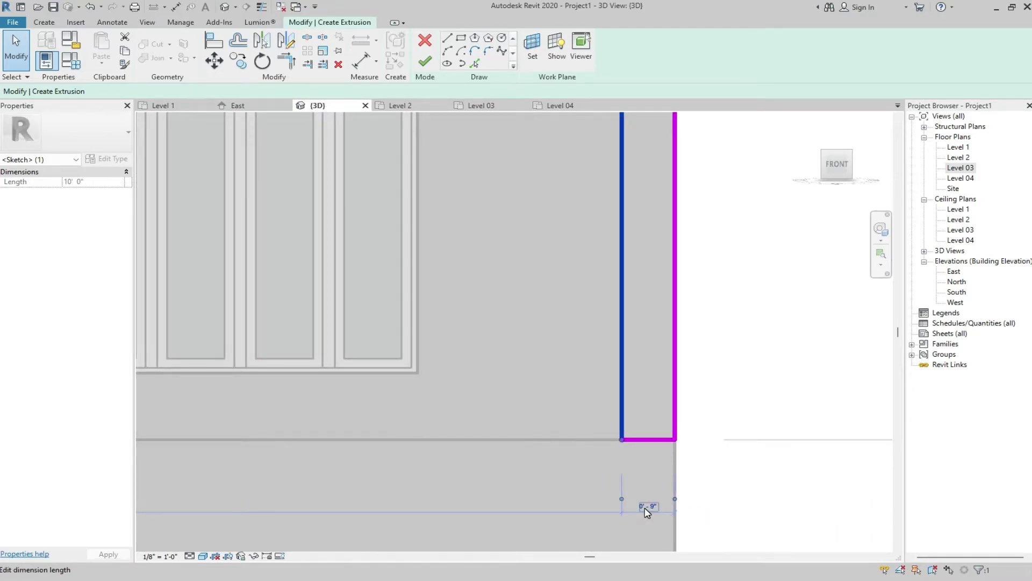
pyautogui.scroll(-3, 637, 498)
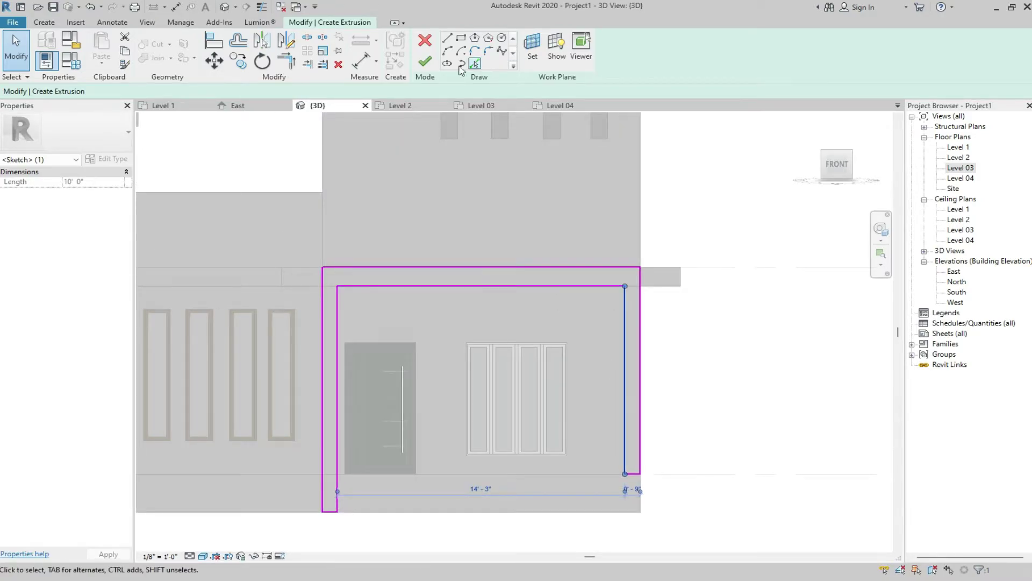
# Finish the extrusion sketch and the in-place portal frame model, checking it in isometric view
pyautogui.click(425, 61)
pyautogui.scroll(-3, 726, 414)
pyautogui.scroll(4, 505, 427)
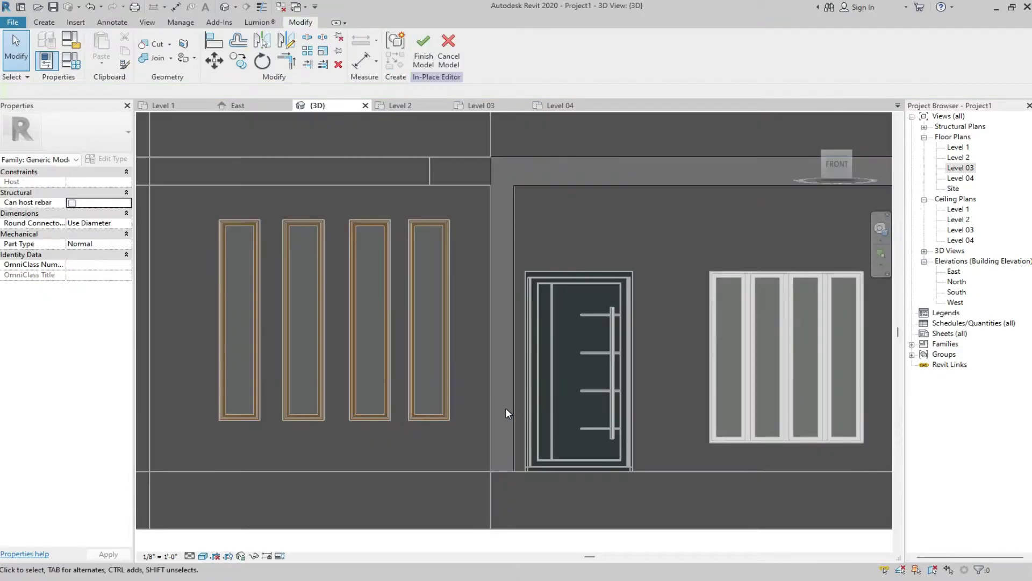
pyautogui.click(851, 152)
pyautogui.scroll(3, 557, 419)
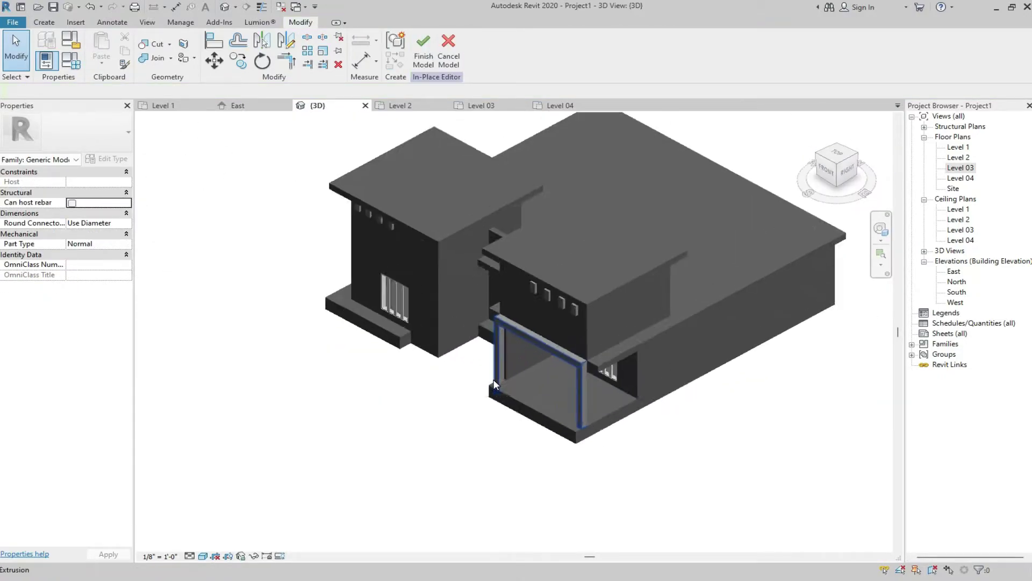
pyautogui.scroll(2, 556, 419)
pyautogui.moveTo(557, 420); pyautogui.dragTo(477, 374, button='middle')
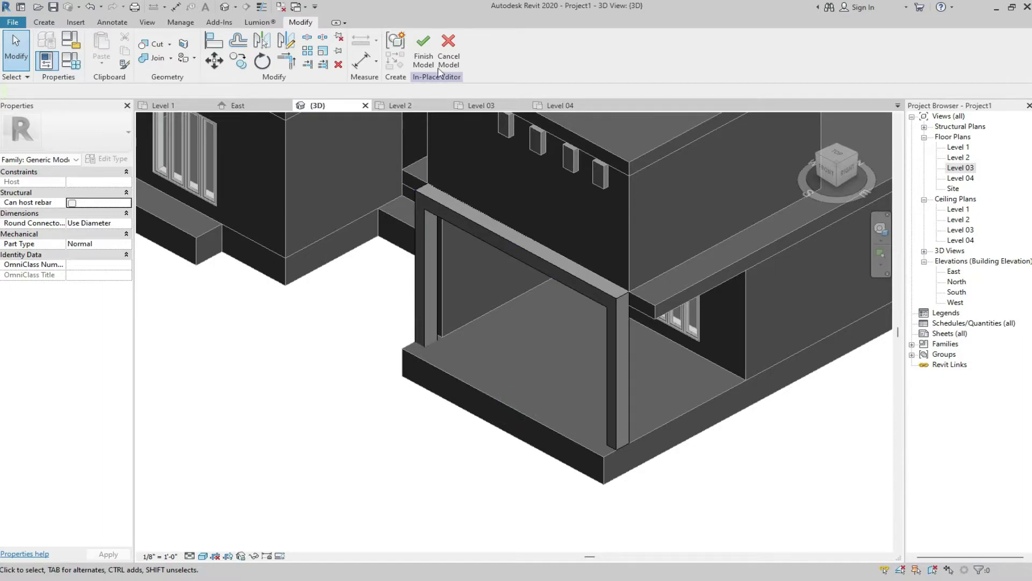
pyautogui.click(426, 57)
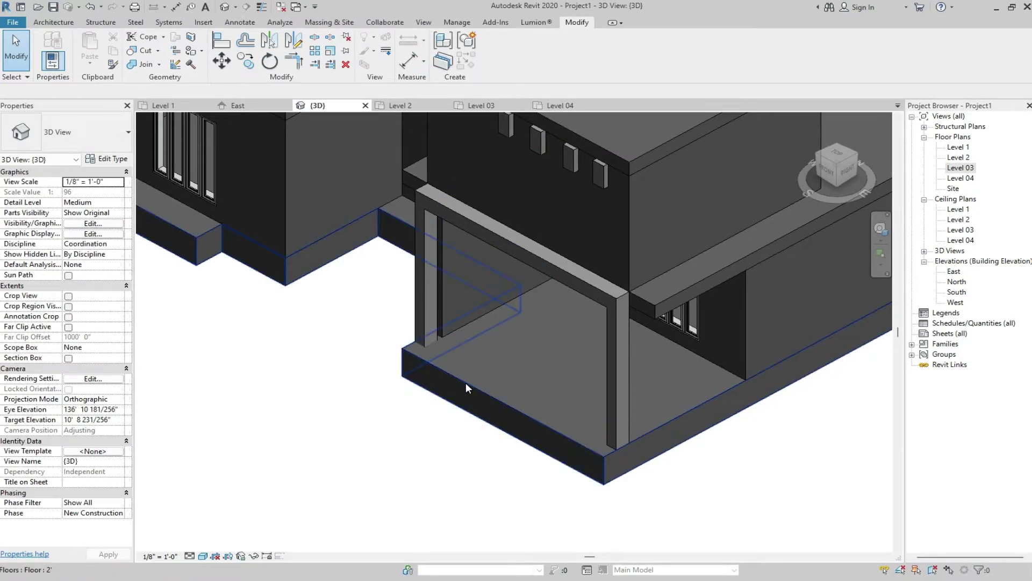
# Edit the entrance floor boundary and drag its front edge outward in the Level 1 plan
pyautogui.click(466, 382)
pyautogui.scroll(2, 465, 382)
pyautogui.doubleClick(463, 379)
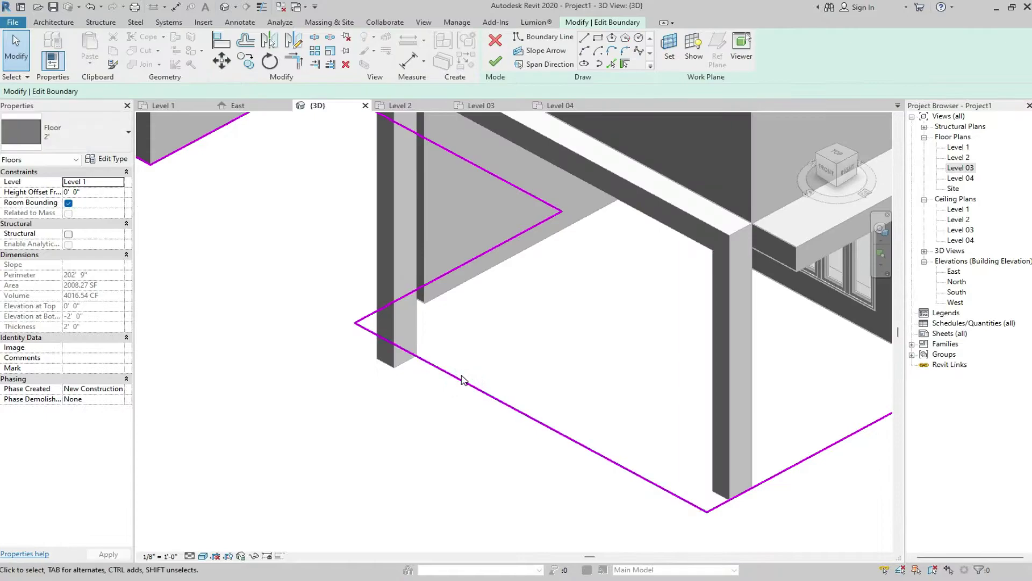
pyautogui.click(468, 381)
pyautogui.moveTo(468, 381); pyautogui.dragTo(530, 352)
pyautogui.click(163, 106)
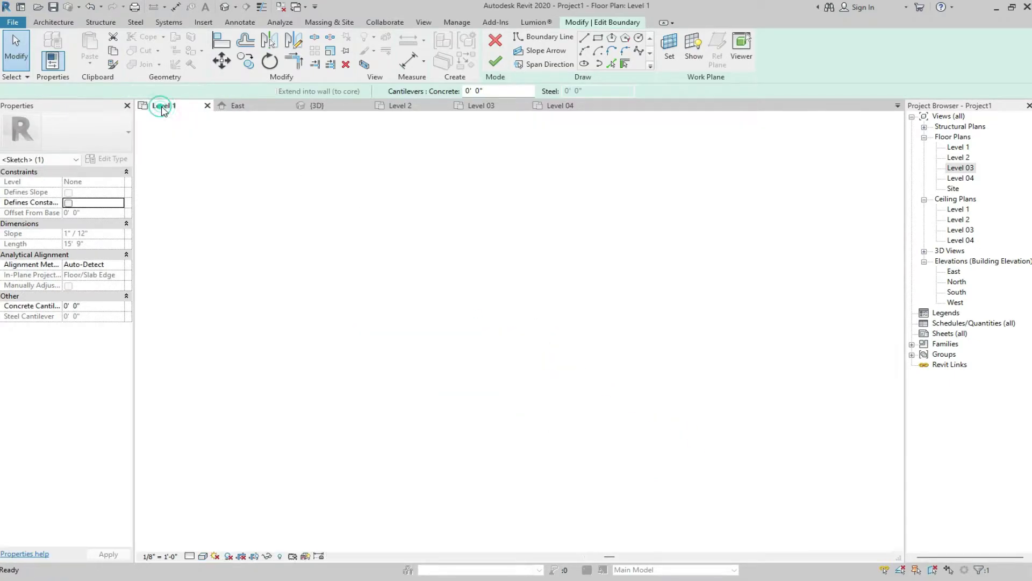
pyautogui.click(478, 444)
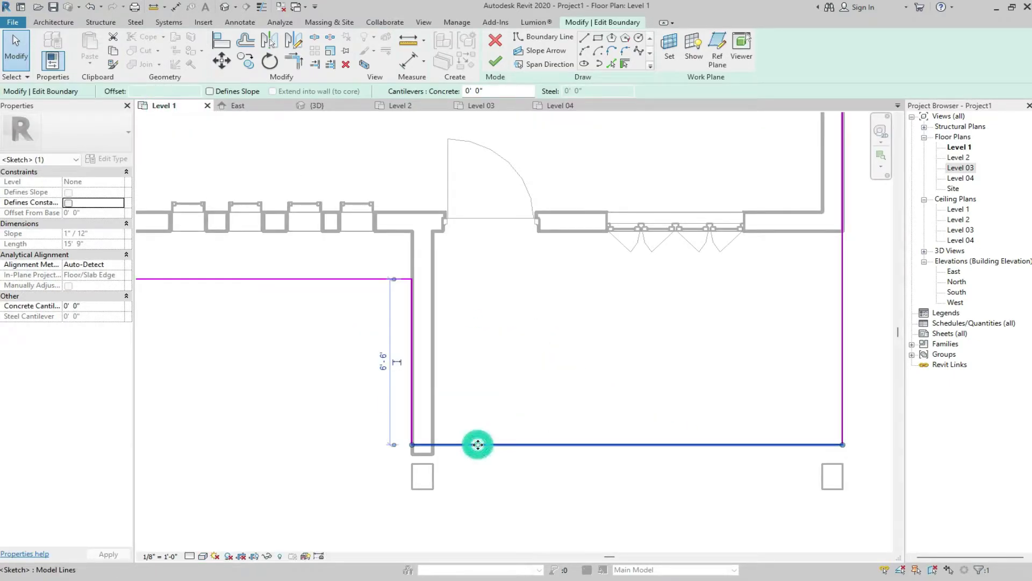
pyautogui.moveTo(478, 444); pyautogui.dragTo(476, 460)
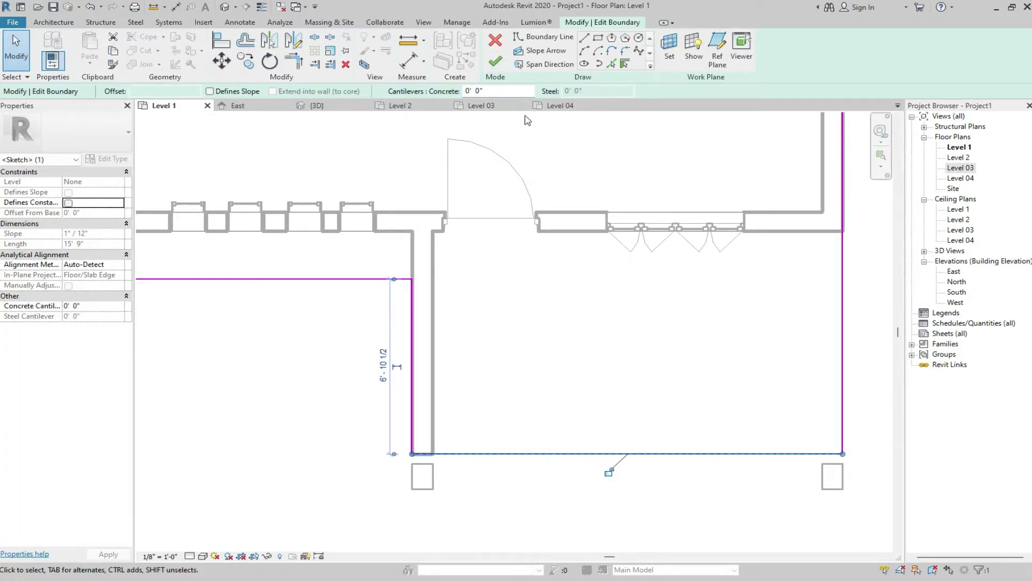
pyautogui.click(320, 105)
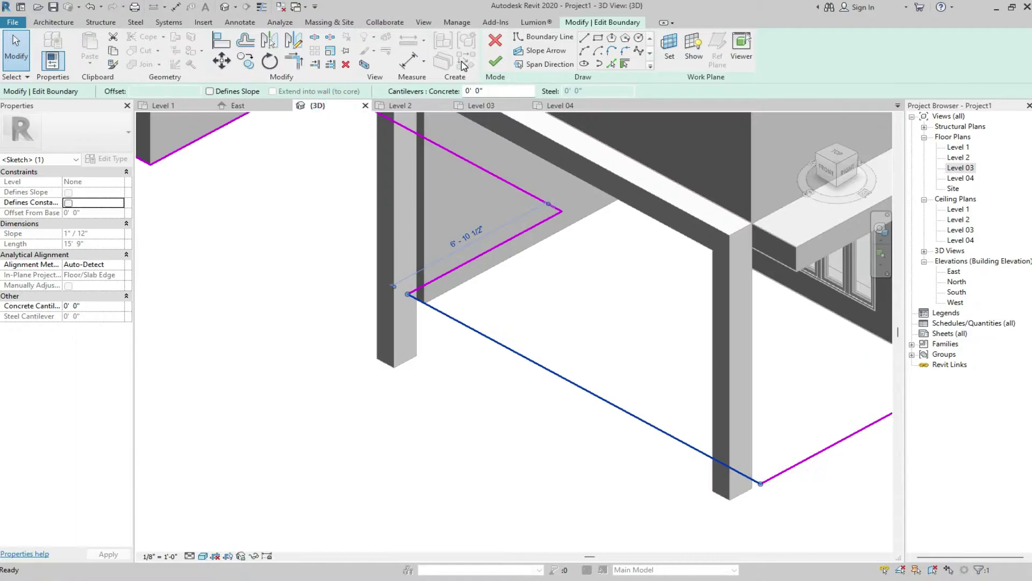
pyautogui.click(494, 63)
pyautogui.click(439, 396)
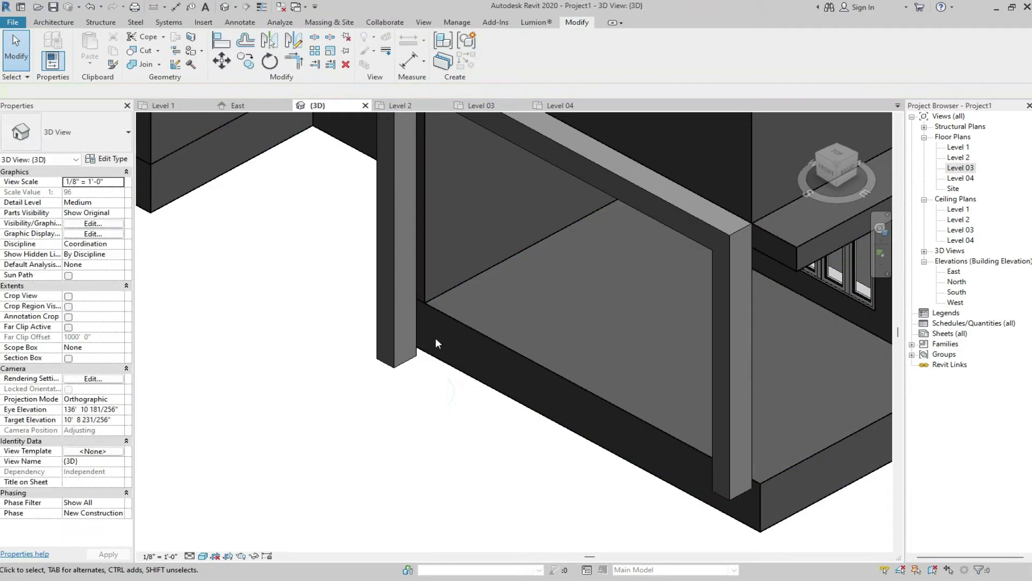
# Re-edit the ground floor outline so its front edge meets the porch posts (1976.77 SF)
pyautogui.scroll(3, 385, 330)
pyautogui.scroll(-2, 392, 335)
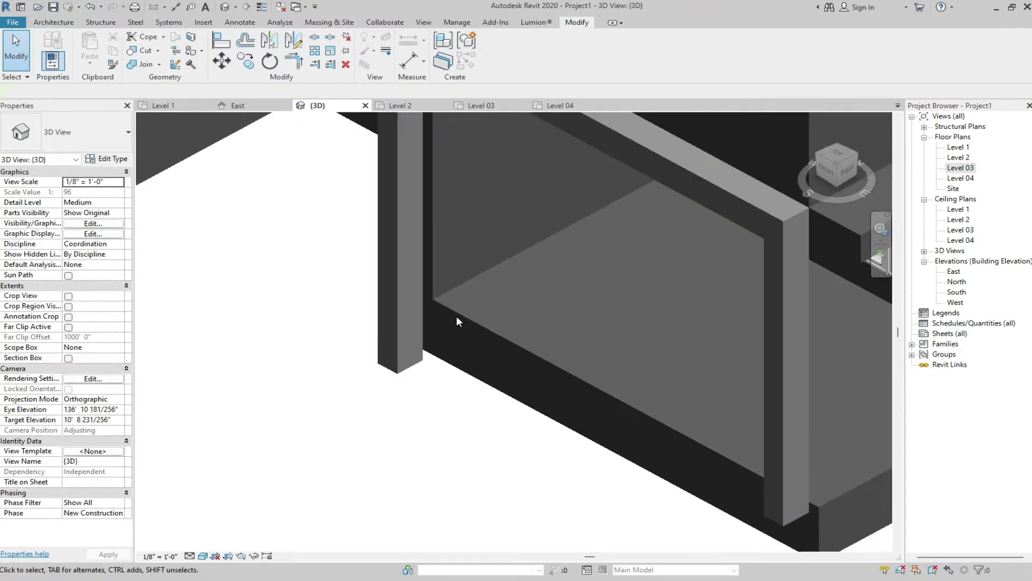
pyautogui.click(463, 316)
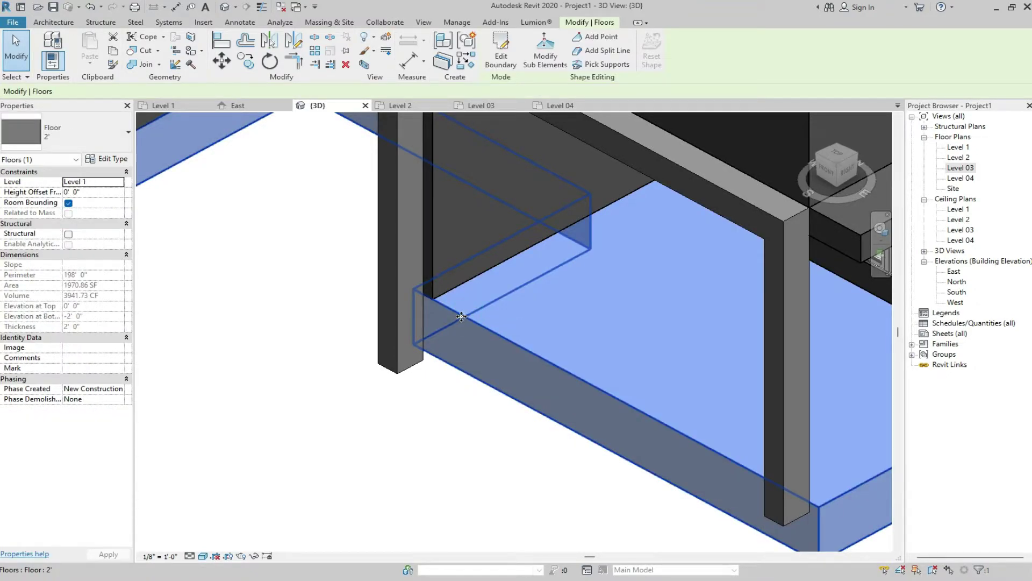
pyautogui.doubleClick(463, 316)
pyautogui.moveTo(459, 316); pyautogui.dragTo(448, 322)
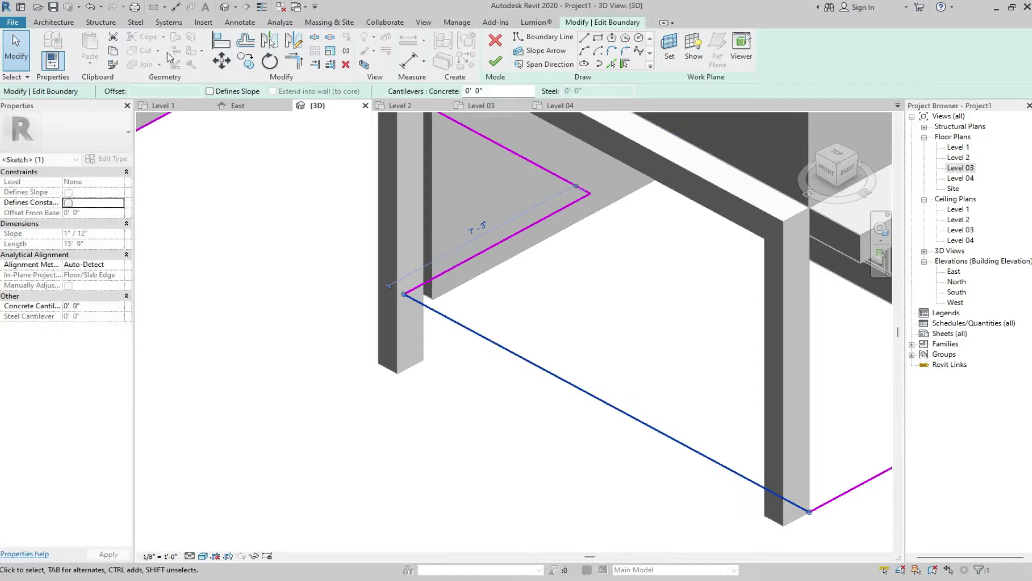
pyautogui.click(164, 105)
pyautogui.scroll(3, 396, 458)
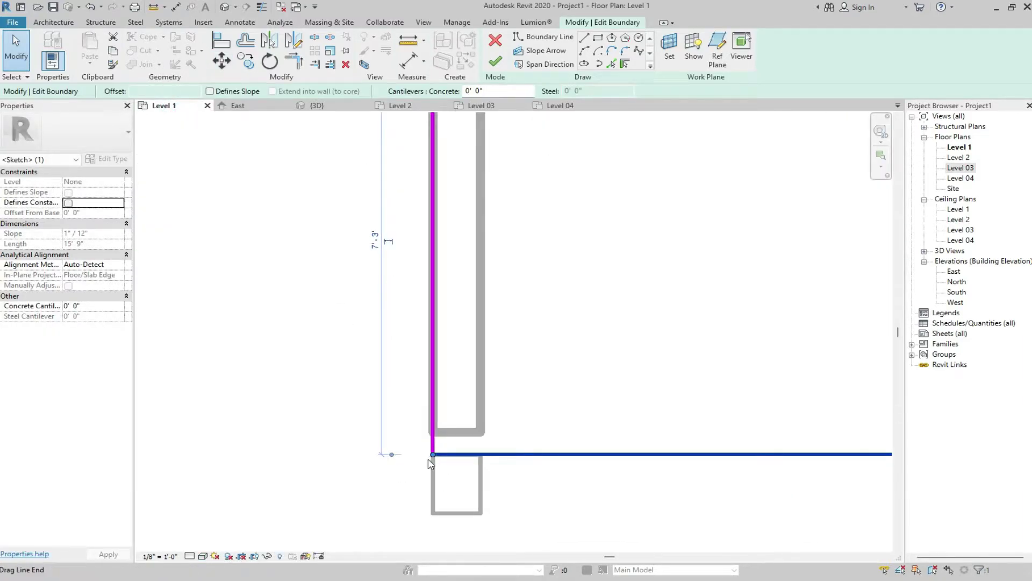
pyautogui.scroll(-5, 430, 464)
pyautogui.scroll(1, 599, 449)
pyautogui.scroll(2, 438, 427)
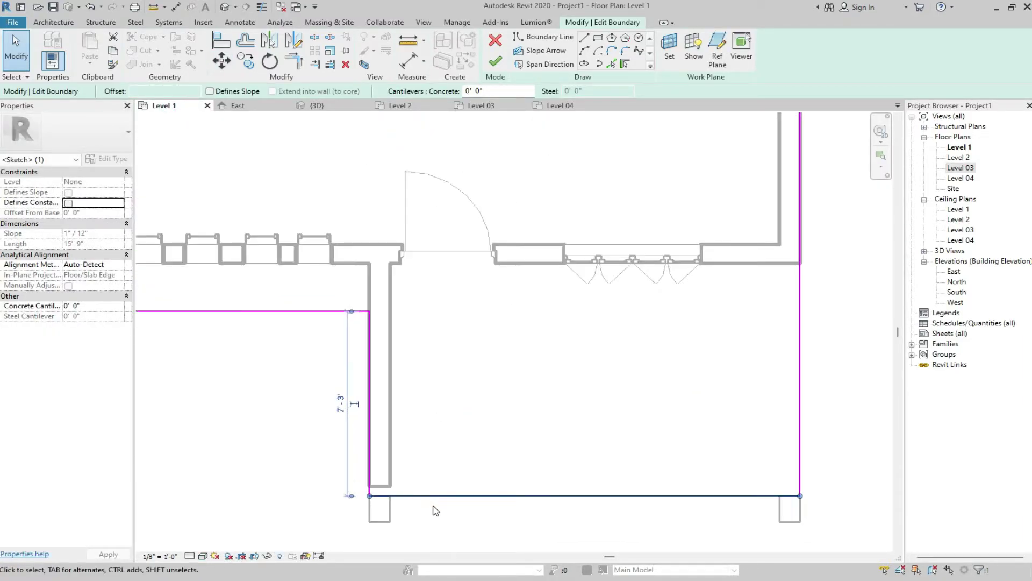
pyautogui.click(492, 69)
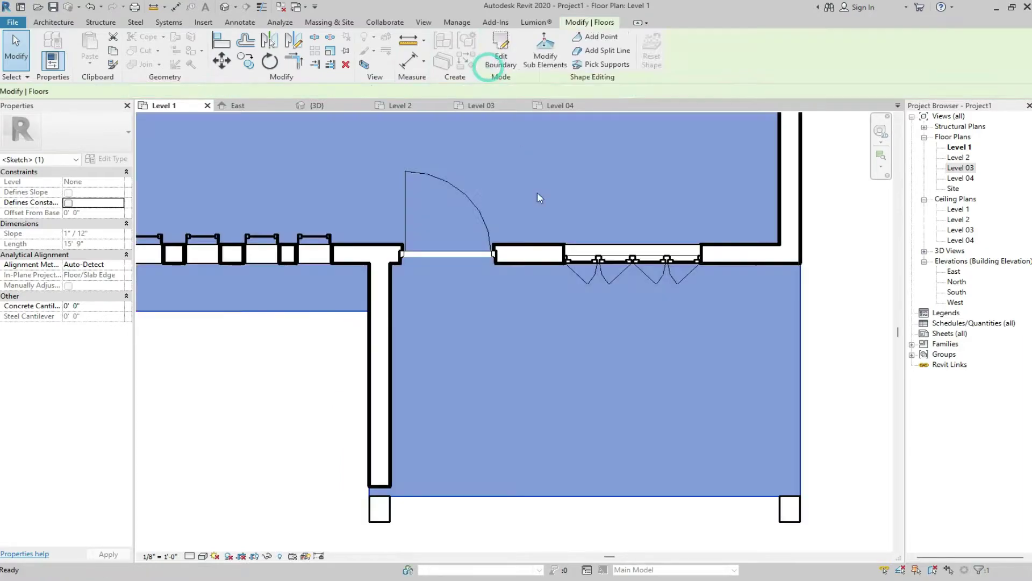
pyautogui.click(425, 525)
pyautogui.scroll(-1, 409, 528)
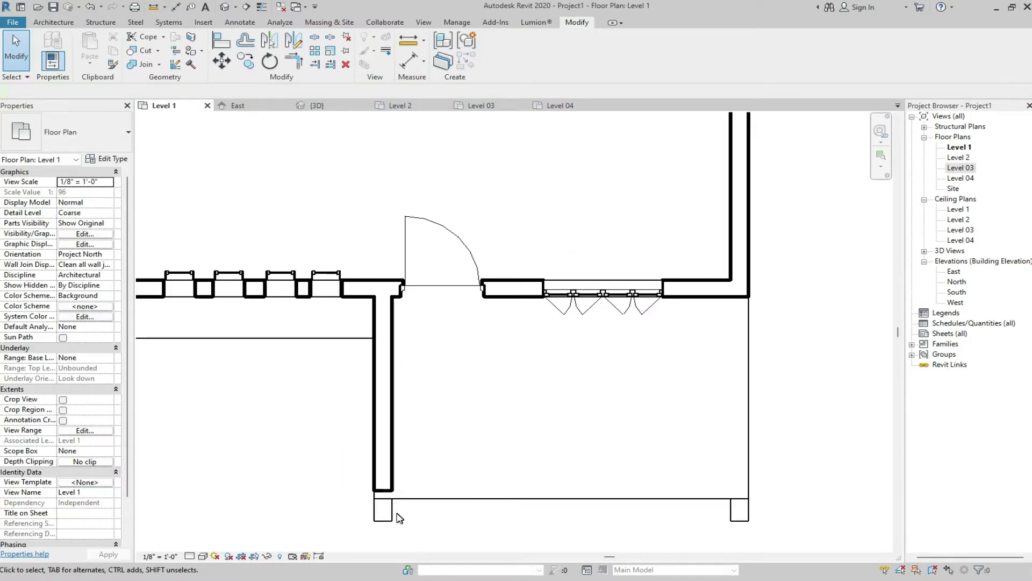
pyautogui.scroll(4, 398, 518)
# Select the front-left post, then return to the 3D view and clear the selection
pyautogui.click(404, 498)
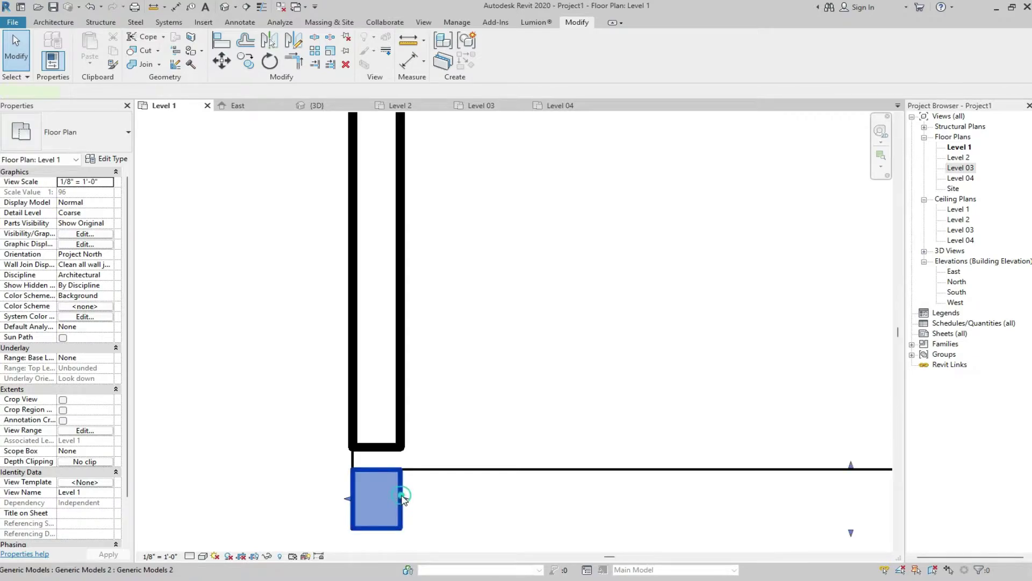
pyautogui.scroll(-2, 409, 500)
pyautogui.scroll(-1, 416, 502)
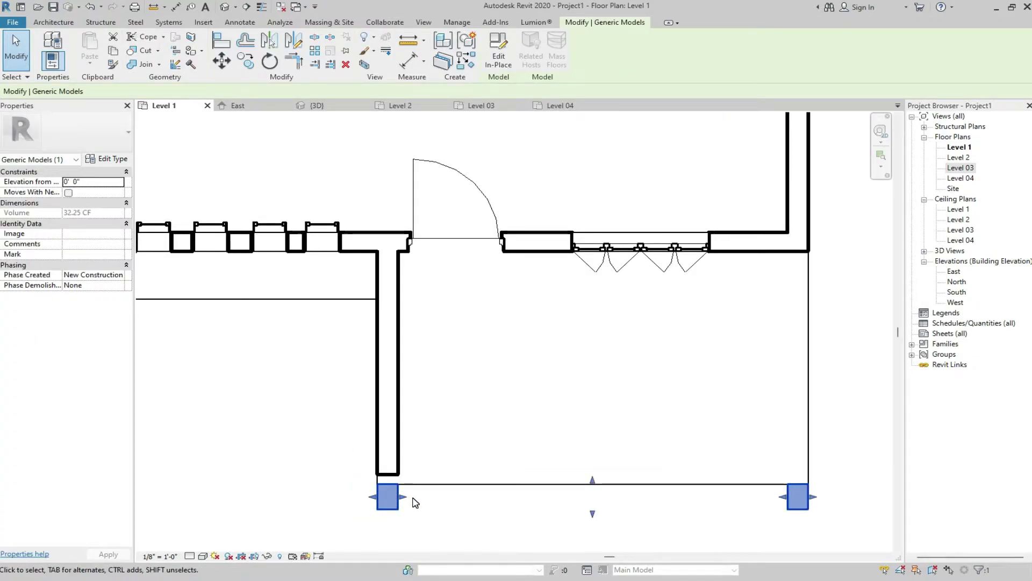
pyautogui.click(309, 105)
pyautogui.click(432, 510)
pyautogui.scroll(-3, 463, 473)
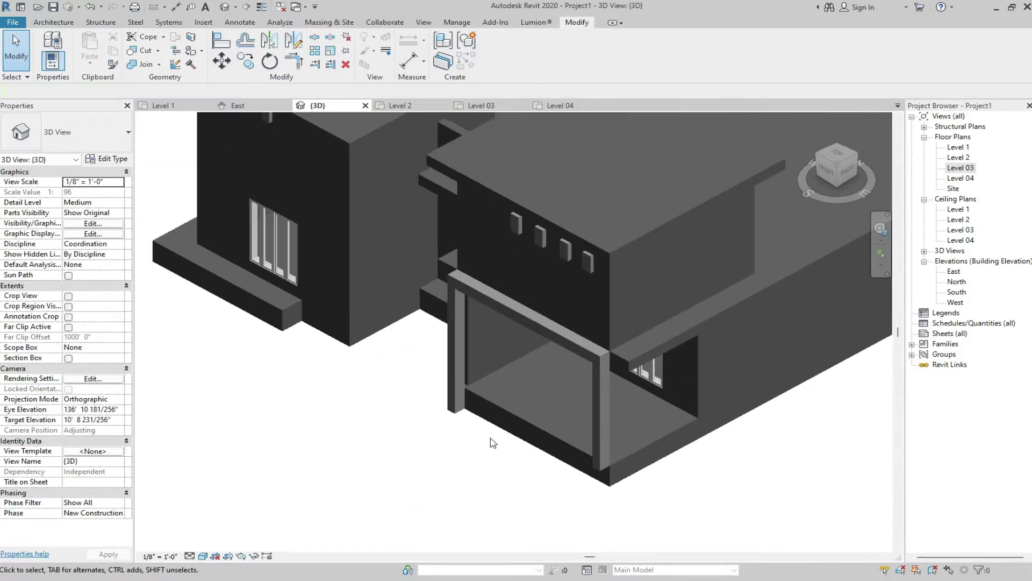
pyautogui.scroll(3, 468, 352)
# Drag the portal wall's end in the Level 1 plan to the floor's front edge (9'6")
pyautogui.click(469, 354)
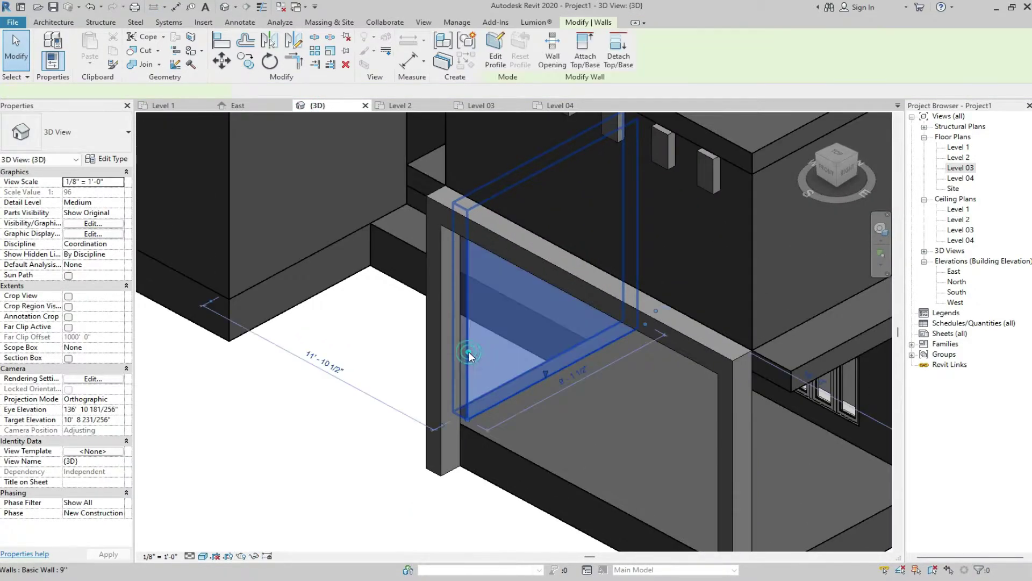
pyautogui.scroll(2, 469, 353)
pyautogui.scroll(-2, 469, 352)
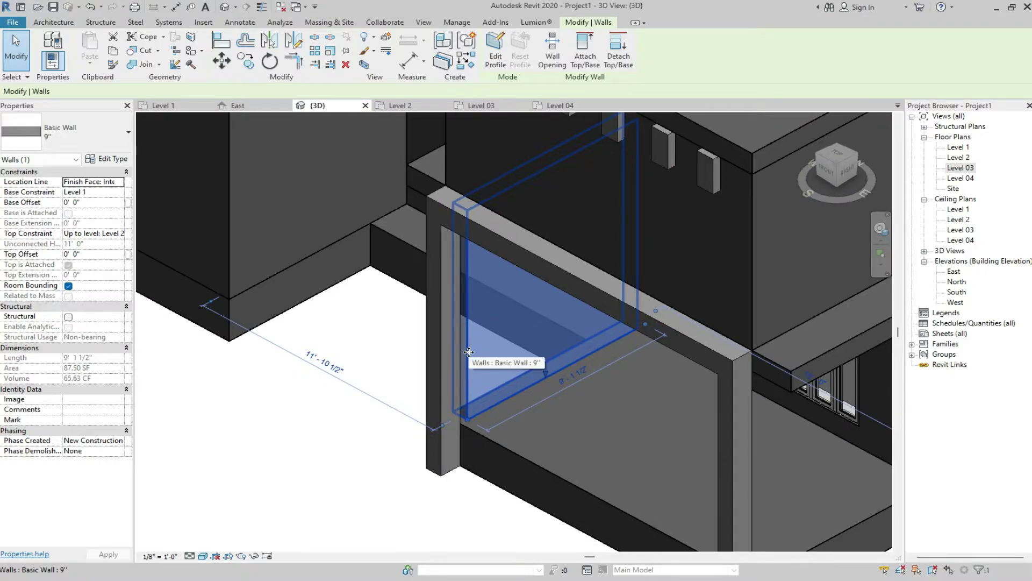
pyautogui.click(163, 104)
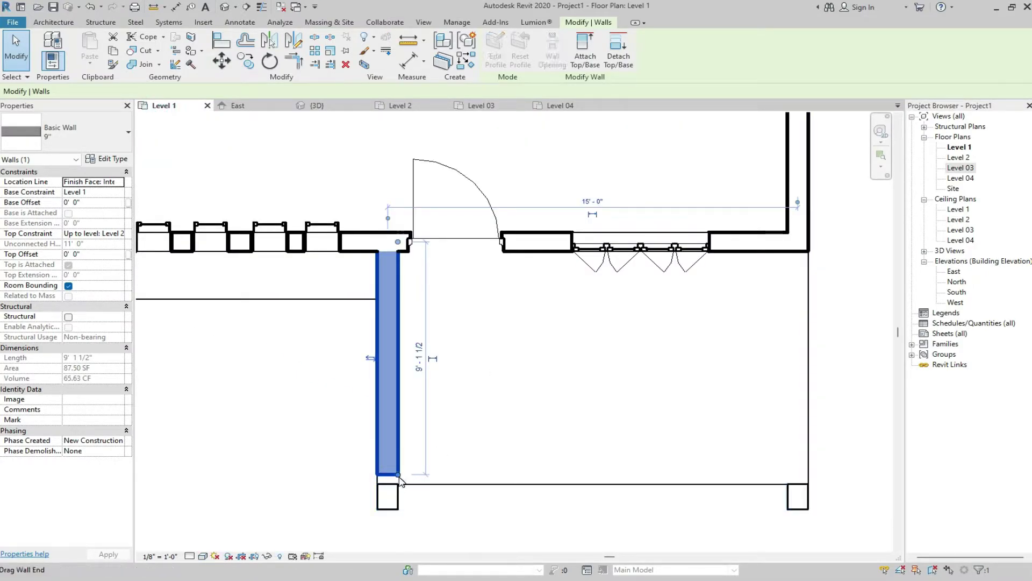
pyautogui.moveTo(398, 476); pyautogui.dragTo(412, 493)
pyautogui.click(451, 516)
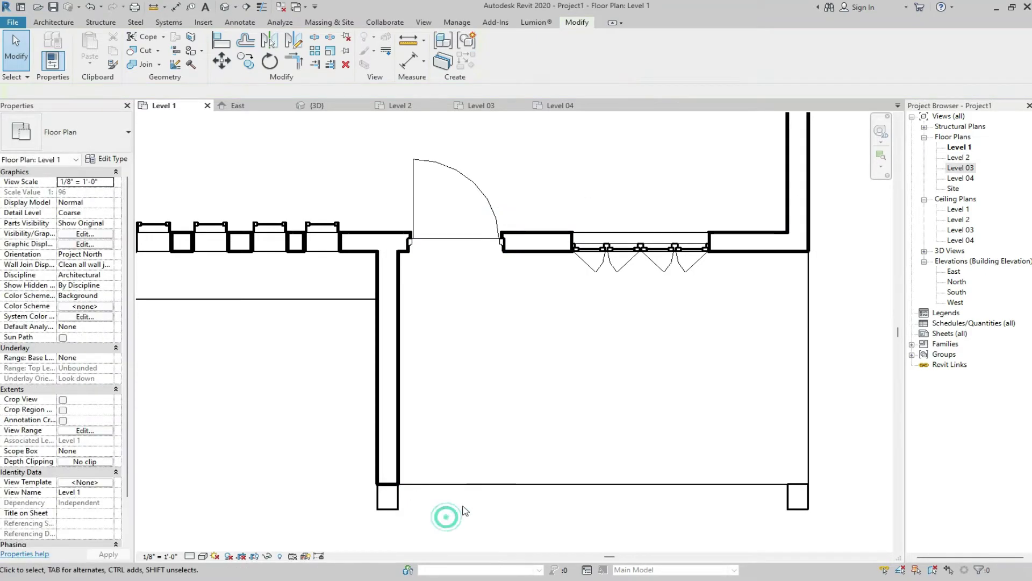
pyautogui.click(321, 107)
pyautogui.scroll(-2, 376, 486)
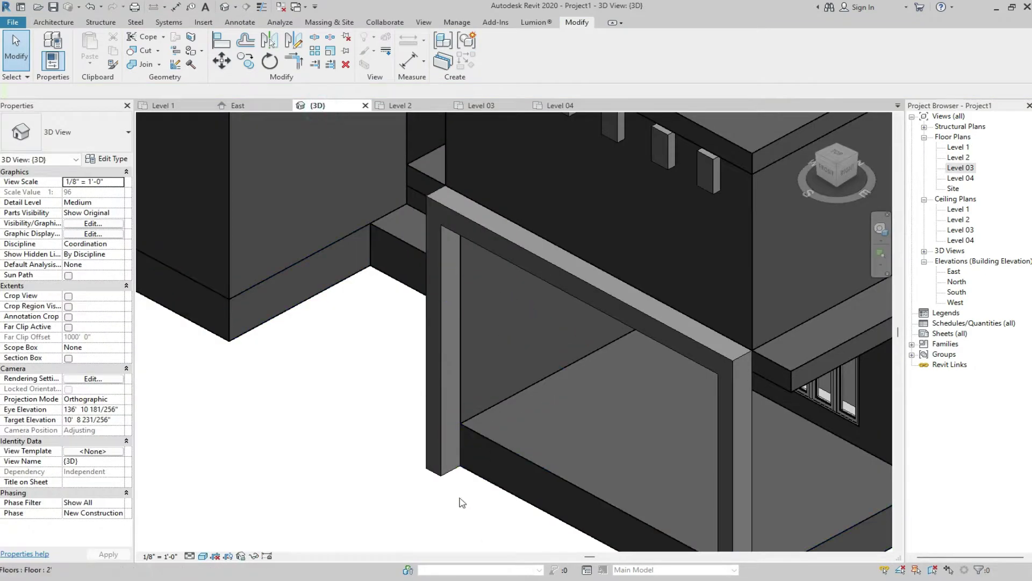
pyautogui.scroll(-3, 434, 297)
pyautogui.scroll(-1, 536, 315)
pyautogui.scroll(2, 575, 421)
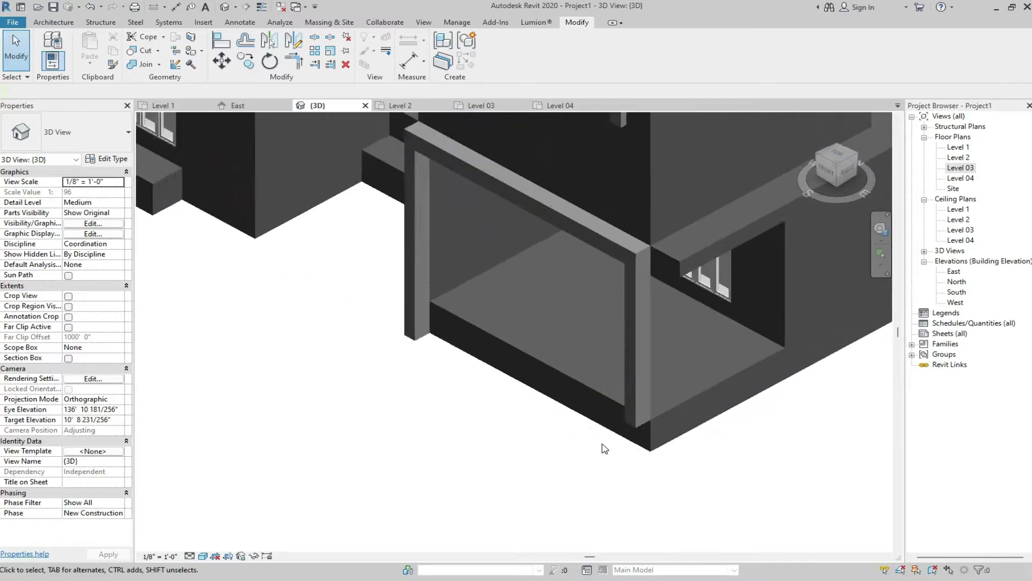
pyautogui.scroll(1, 604, 414)
pyautogui.scroll(2, 587, 468)
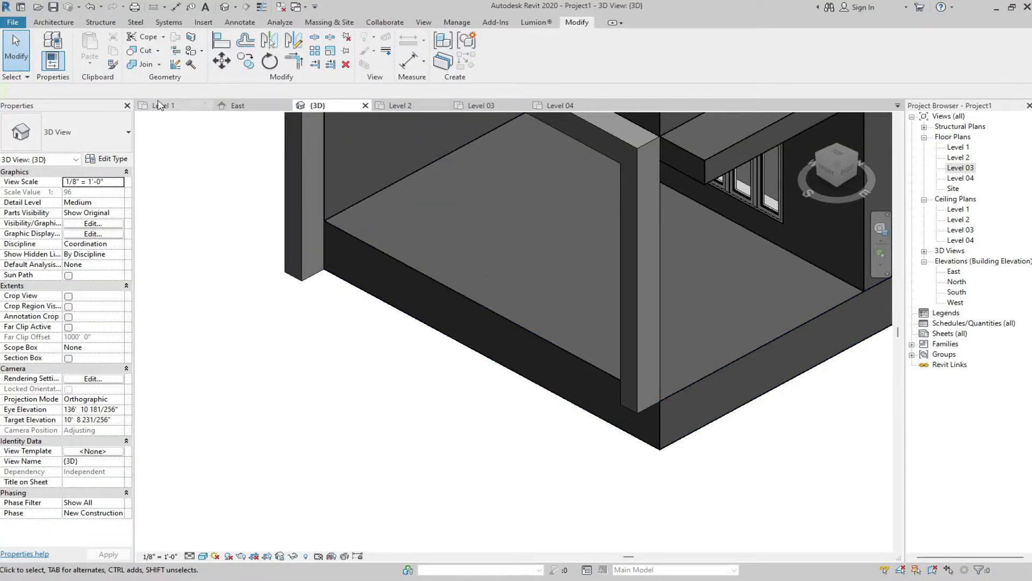
# From the Level 1 plan, create a new in-place Generic Models element named Generic Models 3
pyautogui.click(161, 106)
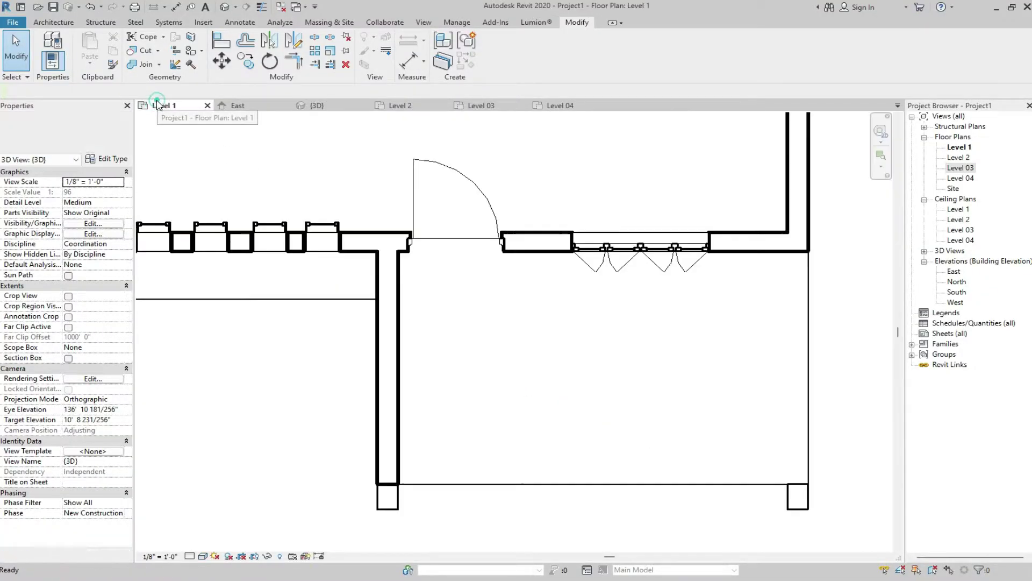
pyautogui.scroll(3, 848, 528)
pyautogui.scroll(3, 848, 528)
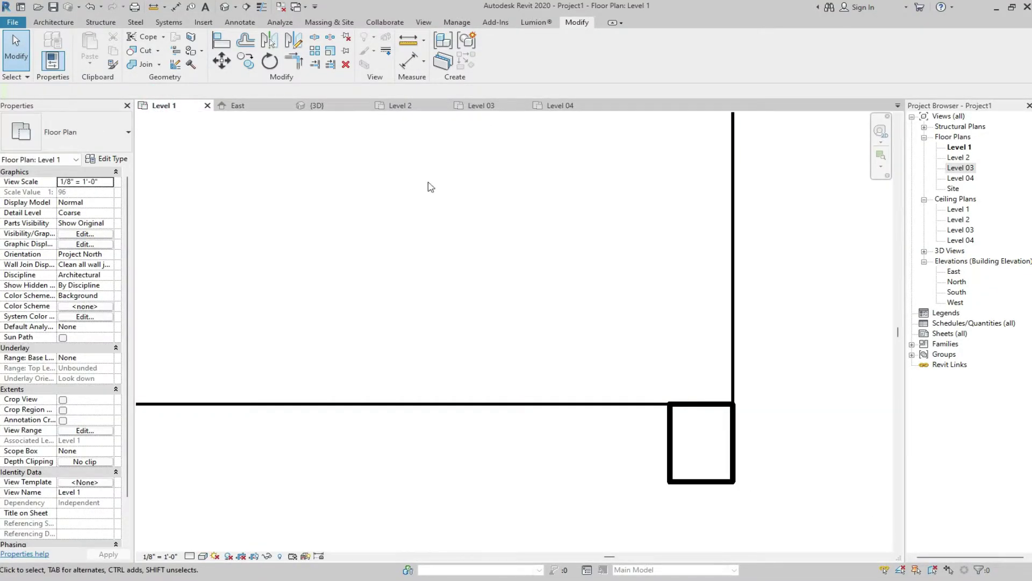
pyautogui.click(54, 22)
pyautogui.click(143, 60)
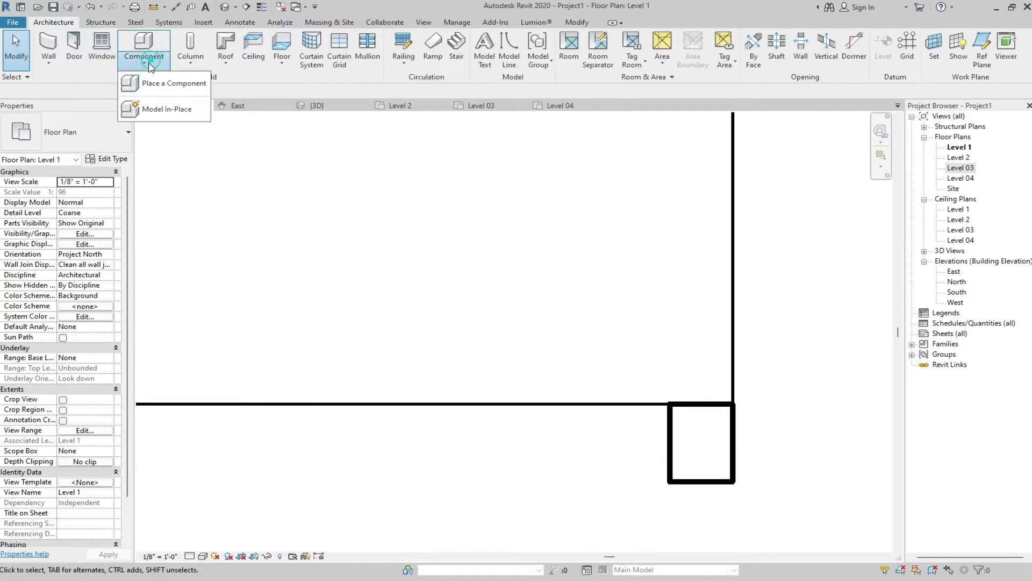
pyautogui.click(149, 110)
pyautogui.scroll(-3, 466, 283)
pyautogui.click(466, 291)
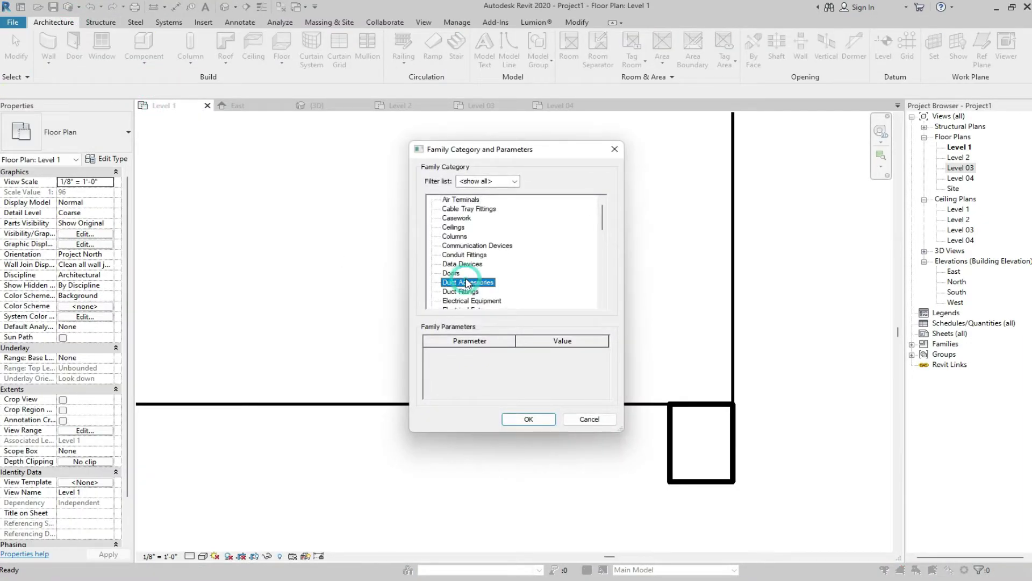
pyautogui.click(527, 418)
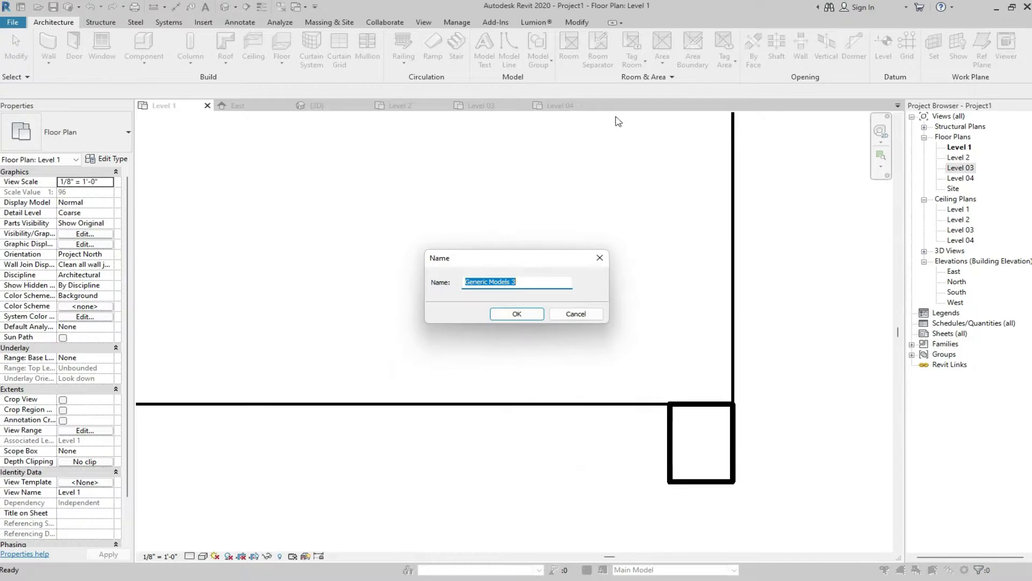
pyautogui.click(510, 317)
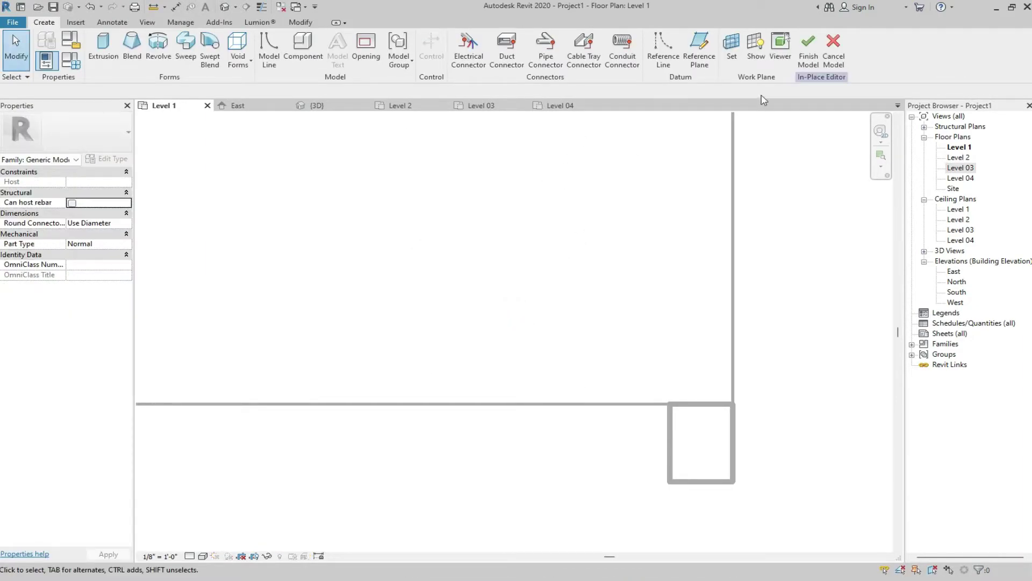
# Start an extrusion with a rectangle at the wall corner, moving its bottom edge to 1'3" deep
pyautogui.click(104, 46)
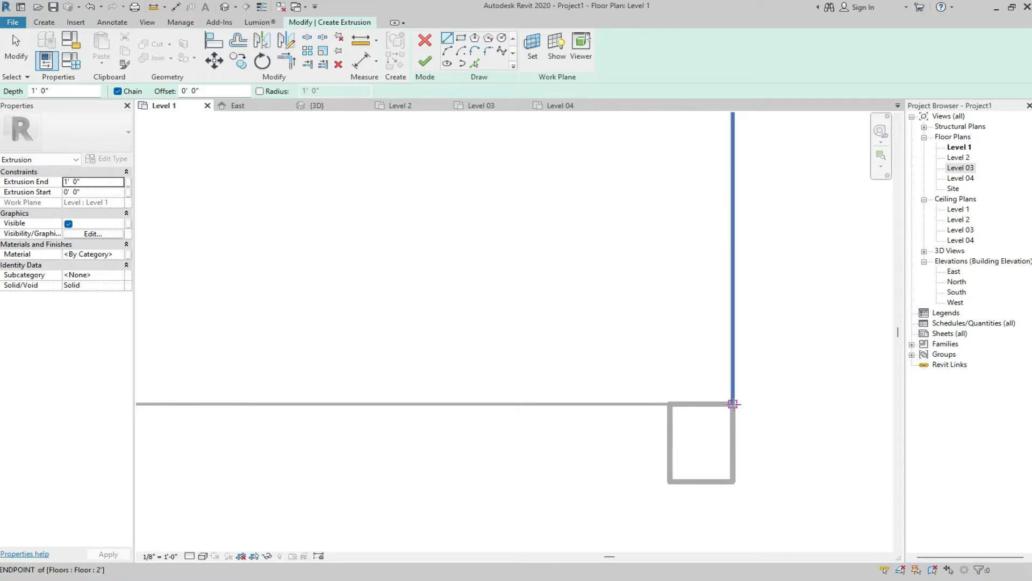
pyautogui.click(733, 403)
pyautogui.press('Escape')
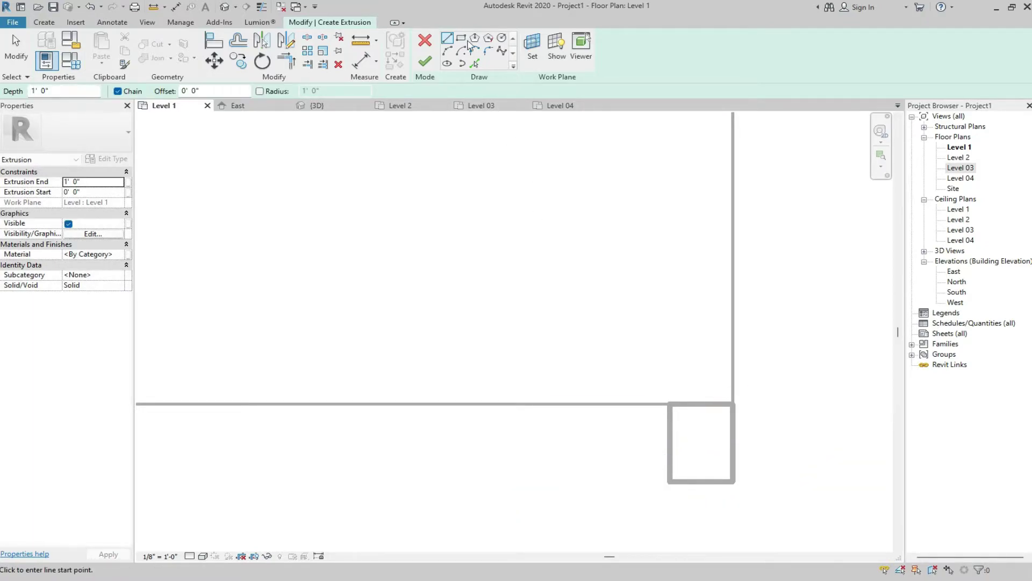
pyautogui.click(460, 43)
pyautogui.click(733, 403)
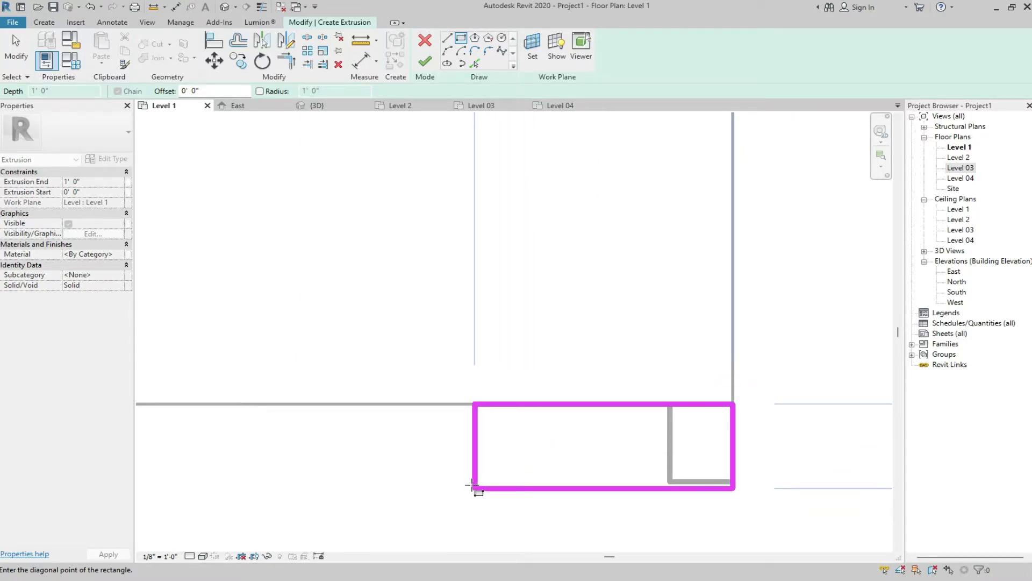
pyautogui.click(467, 482)
pyautogui.press('Escape')
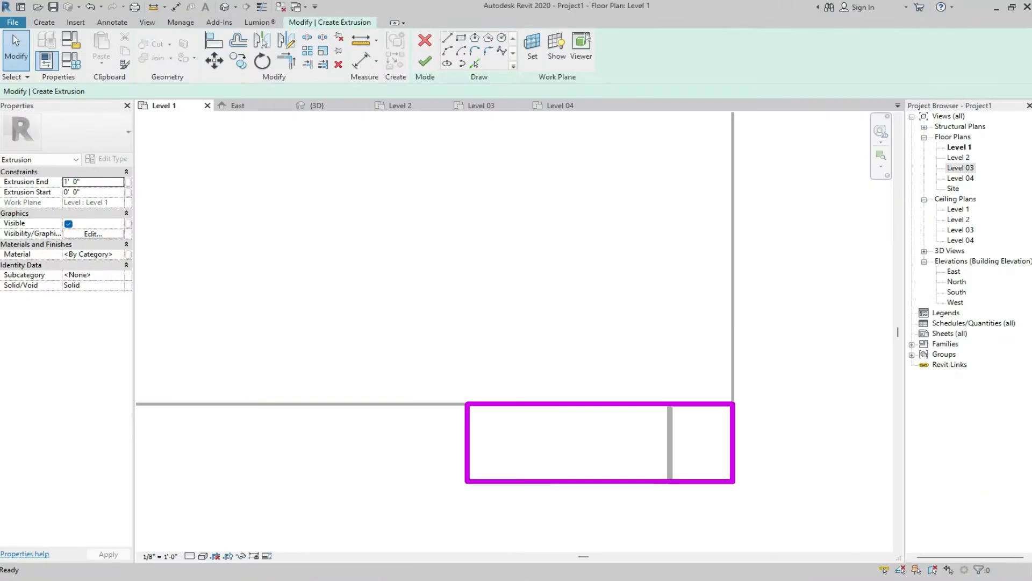
pyautogui.click(653, 482)
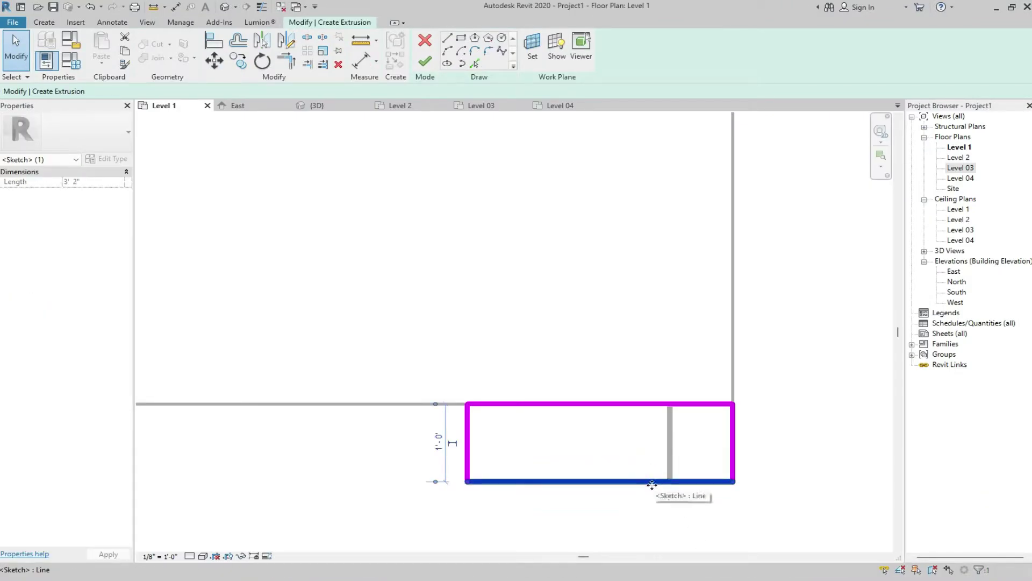
pyautogui.moveTo(652, 482); pyautogui.dragTo(646, 504)
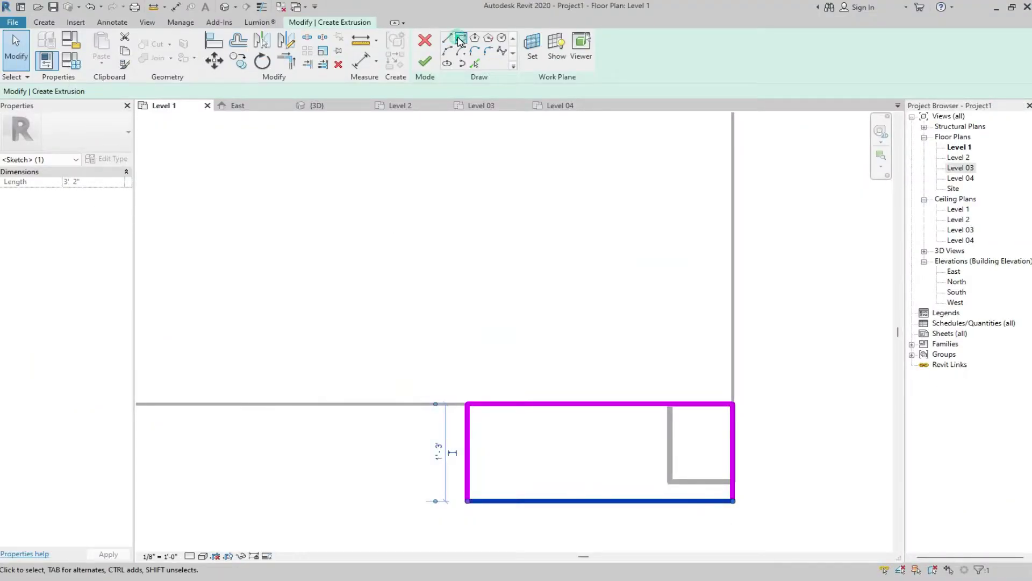
# Adjust the extrusion depth and redraw the planter's outer rectangle from the bottom-right corner to the wall
pyautogui.click(461, 39)
pyautogui.click(59, 91)
pyautogui.write('4"')
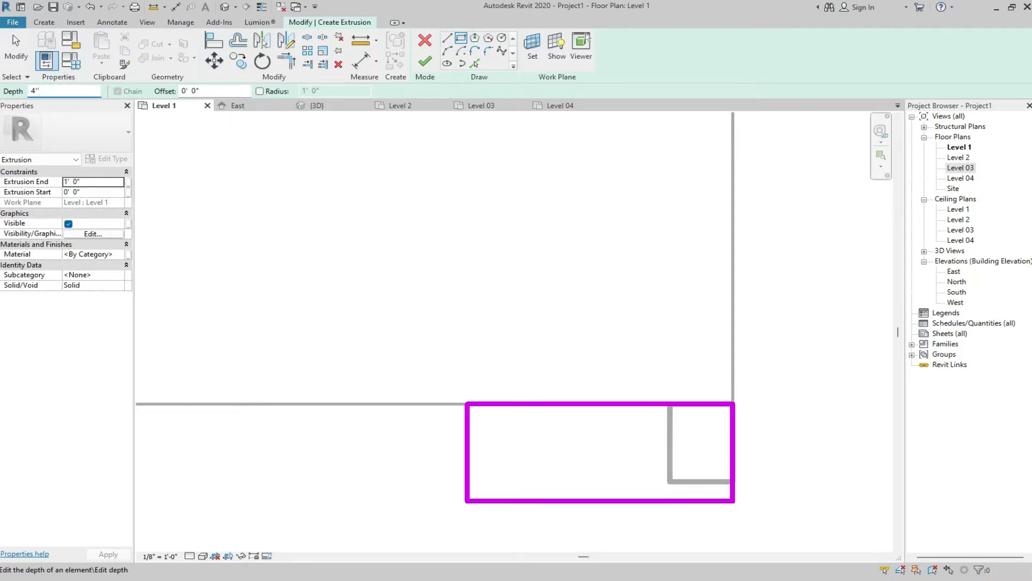
pyautogui.press('Return')
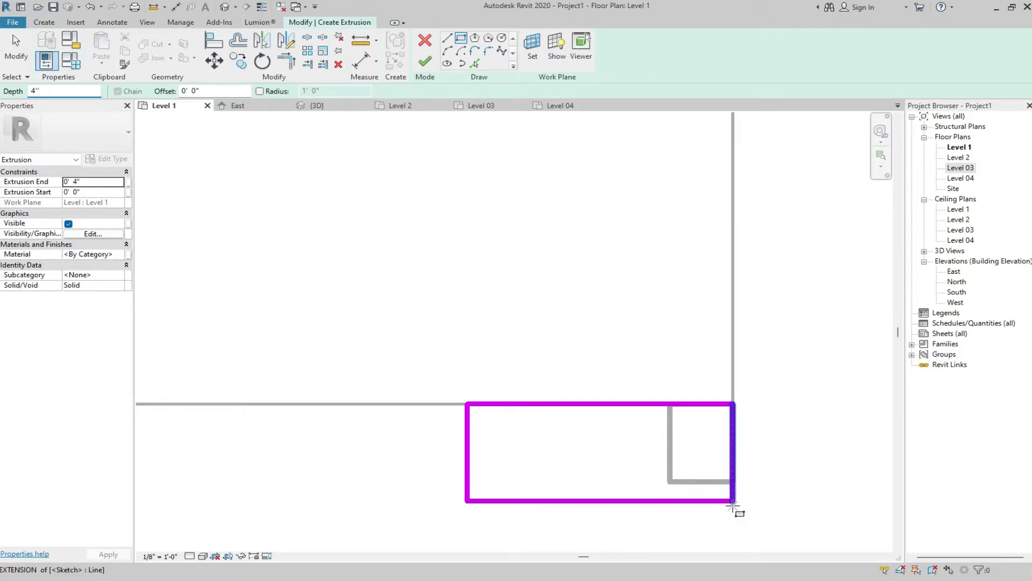
pyautogui.click(732, 502)
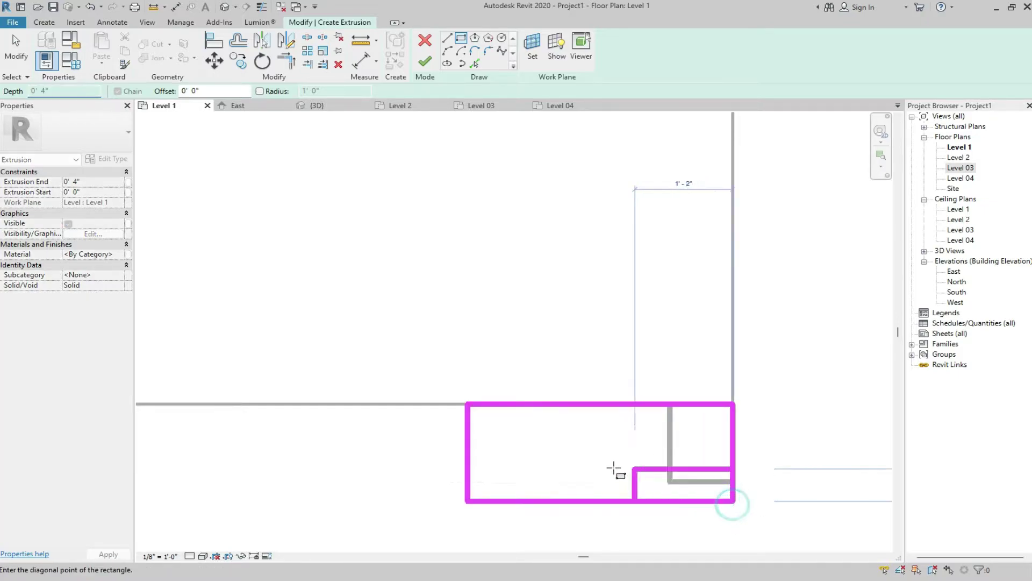
pyautogui.click(467, 403)
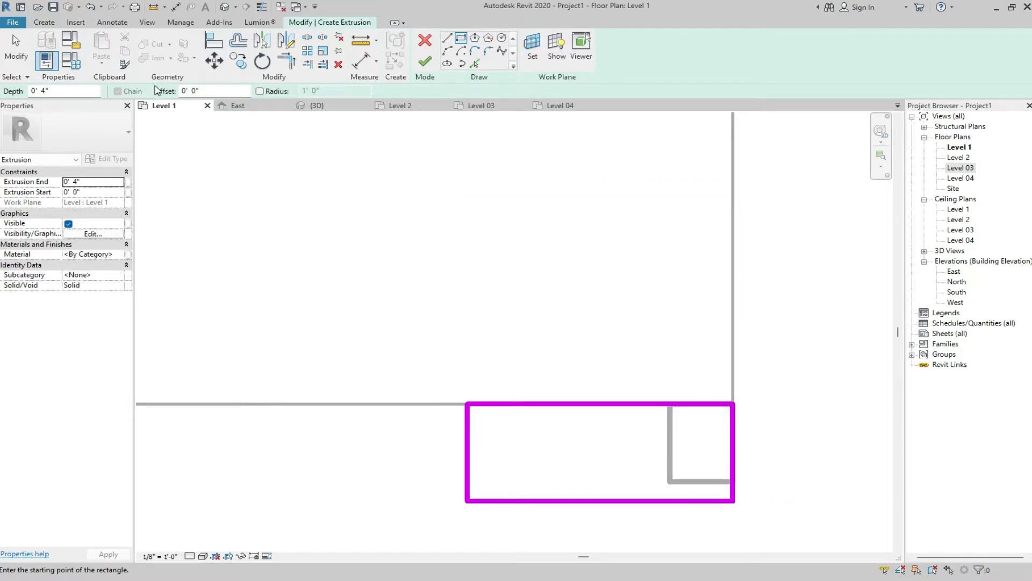
# Set depth 1' 0" and offset 0' 4", draw the inset inner rectangle, and finish the extrusion
pyautogui.moveTo(73, 93); pyautogui.dragTo(1, 97)
pyautogui.write("1'")
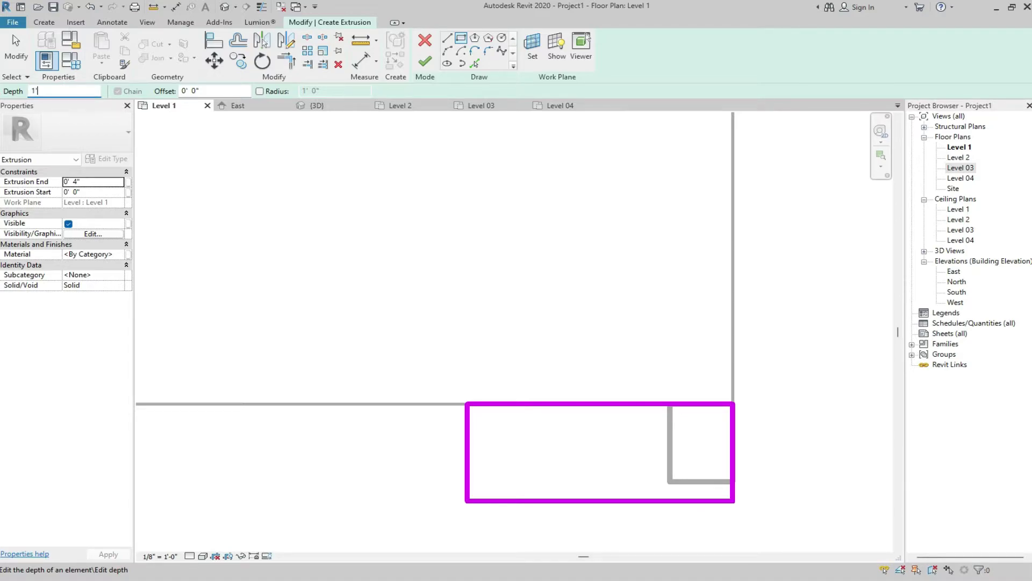
pyautogui.moveTo(236, 93); pyautogui.dragTo(107, 101)
pyautogui.write('4')
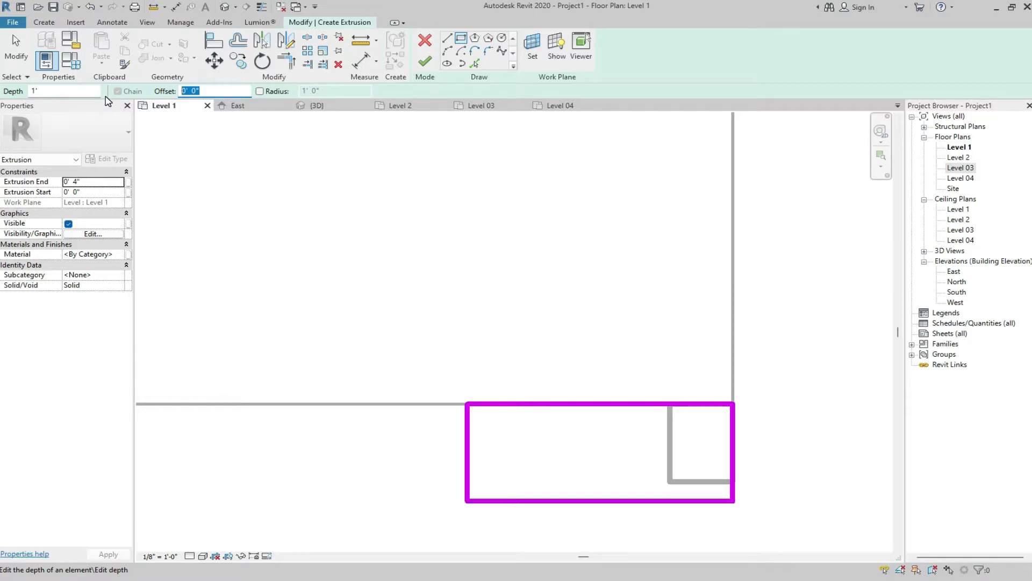
pyautogui.click(734, 501)
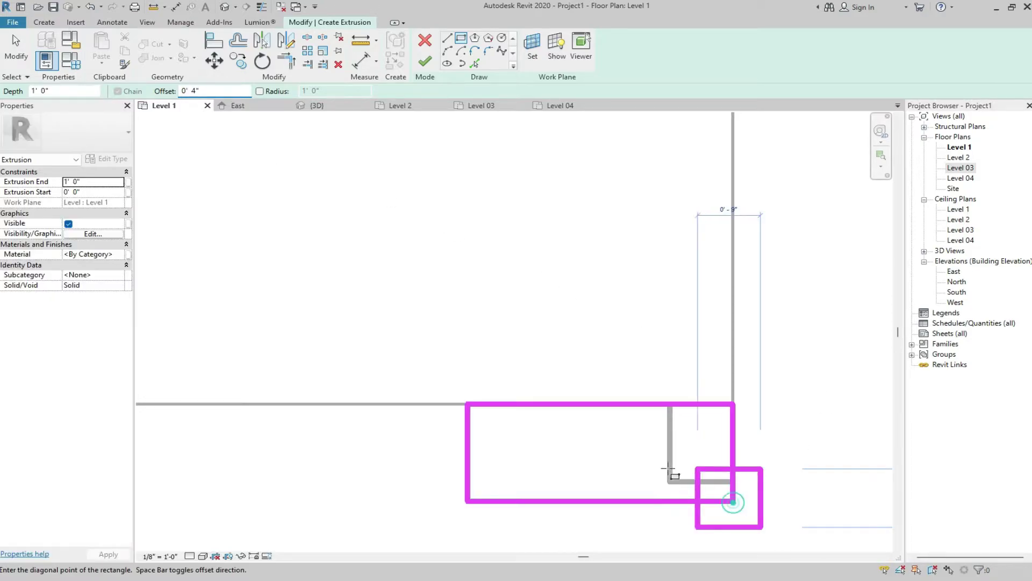
pyautogui.click(466, 404)
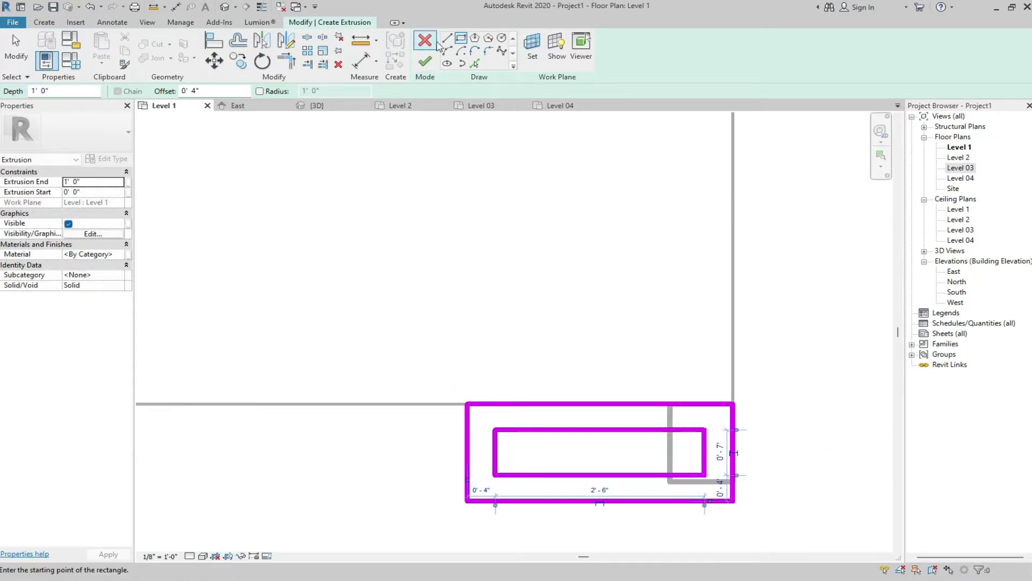
pyautogui.click(425, 62)
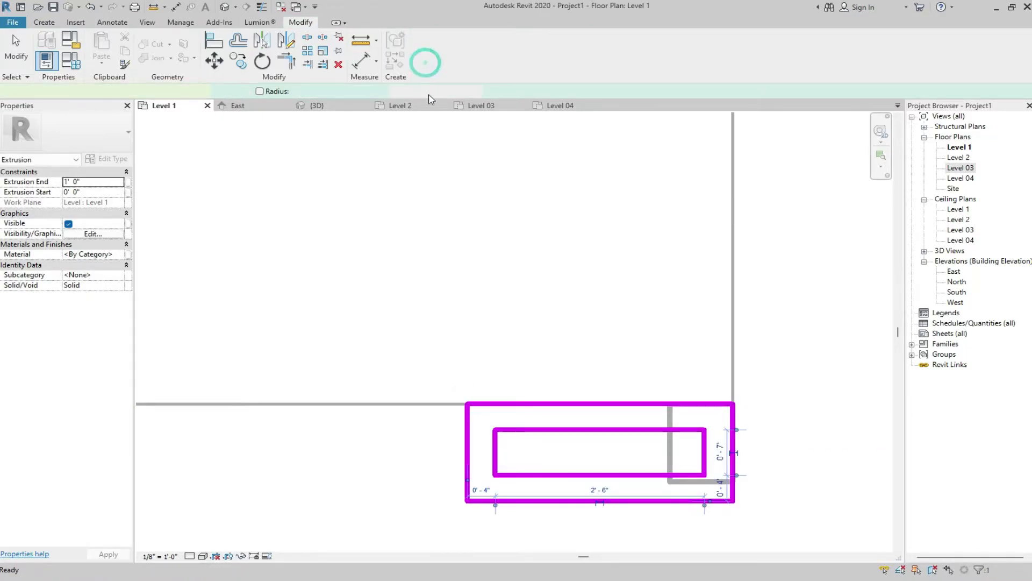
pyautogui.click(821, 447)
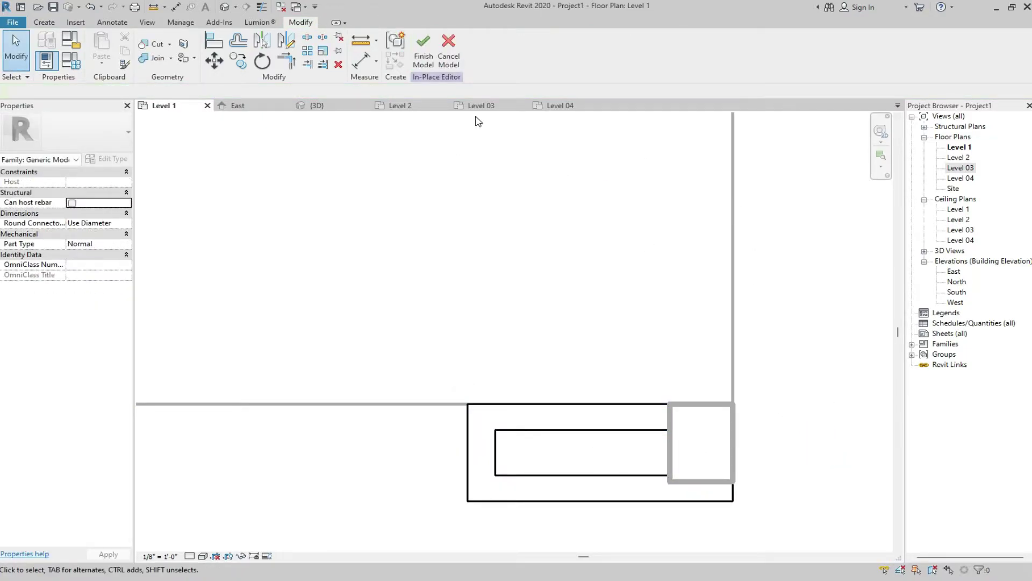
# In 3D, drag the planter's bottom down to start at -2' 0", making it 3' 0" deep
pyautogui.click(334, 106)
pyautogui.scroll(2, 582, 380)
pyautogui.scroll(2, 598, 398)
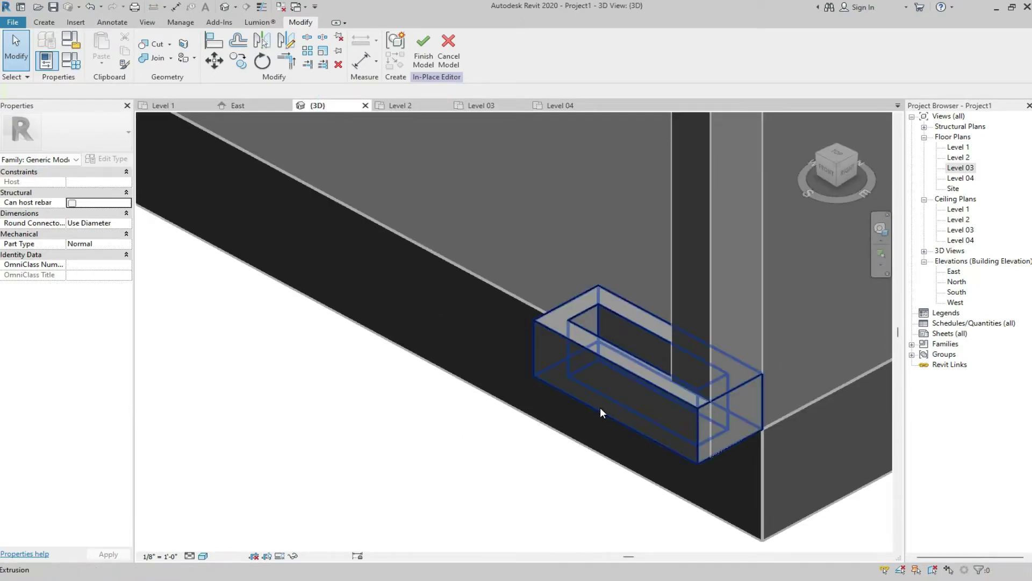
pyautogui.click(600, 407)
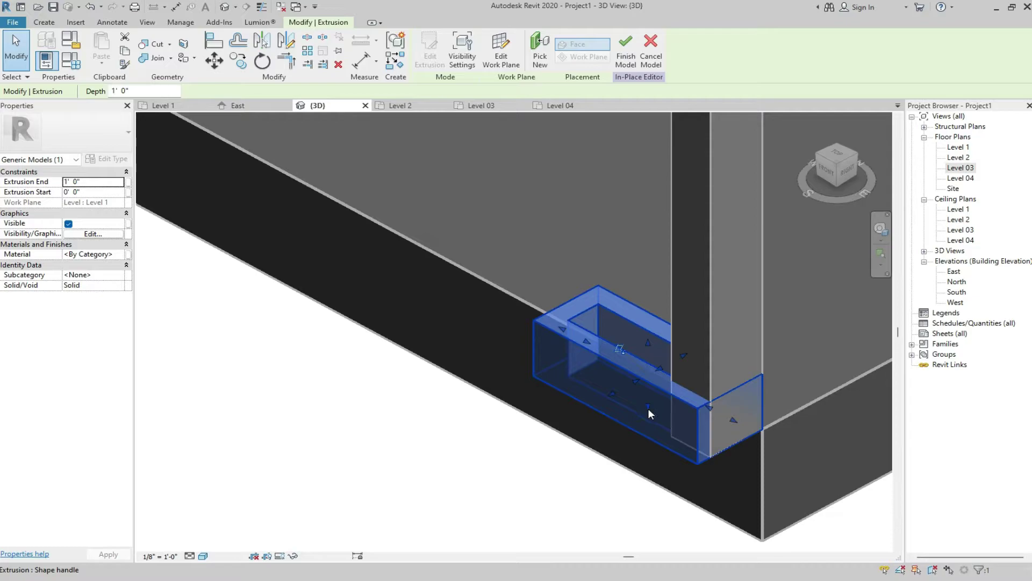
pyautogui.moveTo(649, 409); pyautogui.dragTo(645, 486)
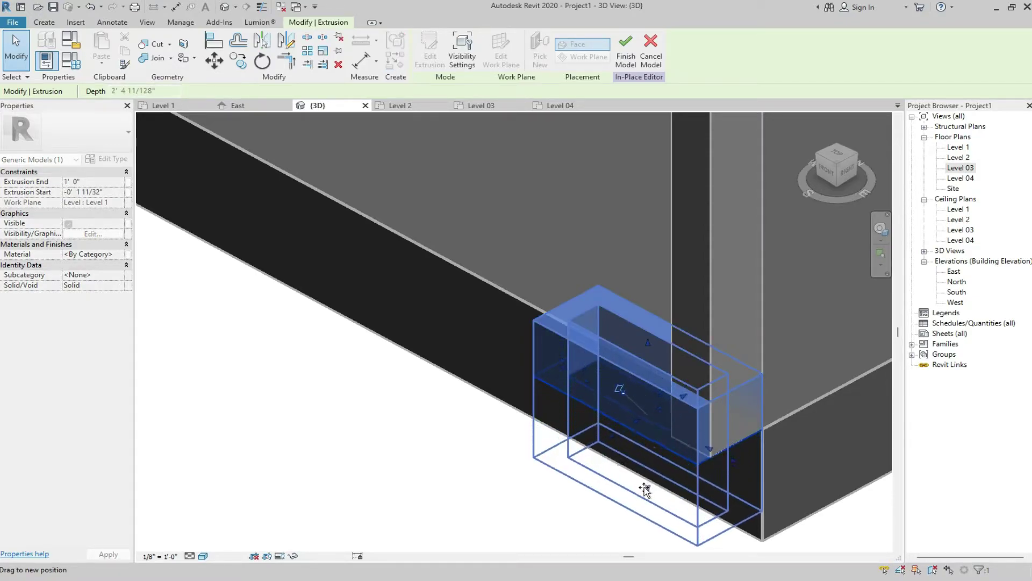
pyautogui.moveTo(646, 490); pyautogui.dragTo(645, 511)
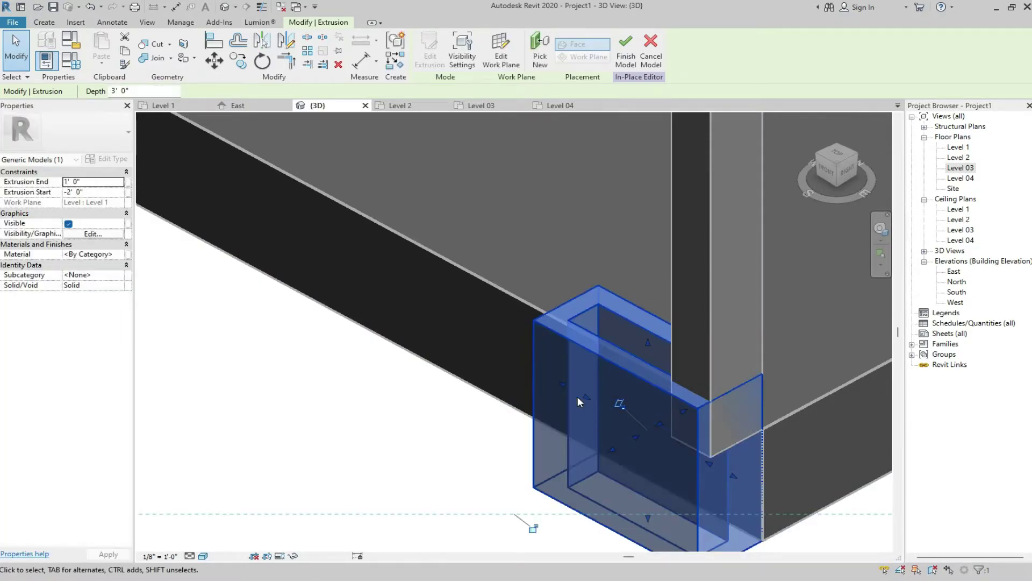
pyautogui.click(362, 398)
pyautogui.scroll(-2, 806, 392)
pyautogui.scroll(-3, 805, 392)
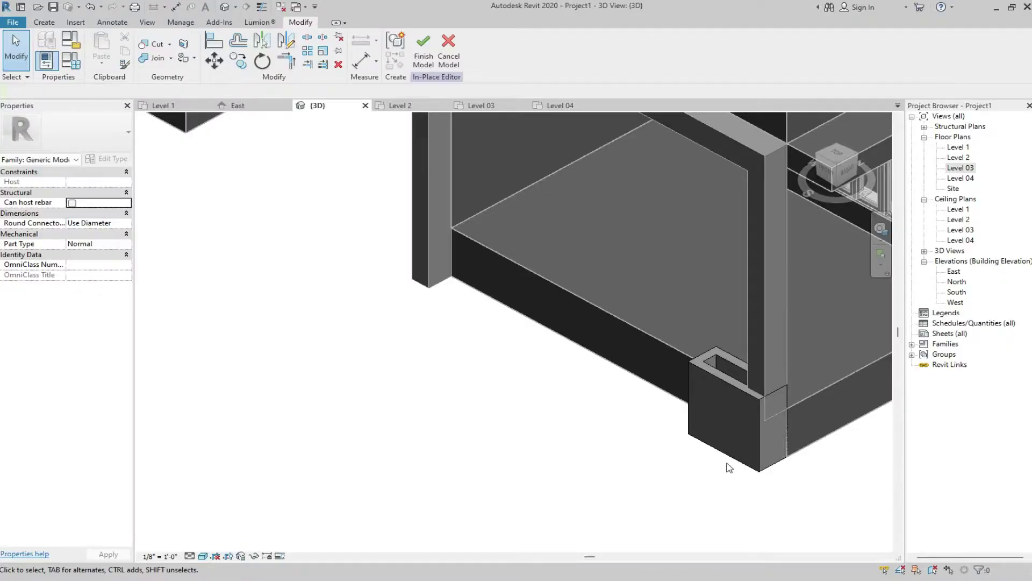
# Drag the planter extrusion's top just below floor level and finish the in-place model
pyautogui.scroll(2, 734, 331)
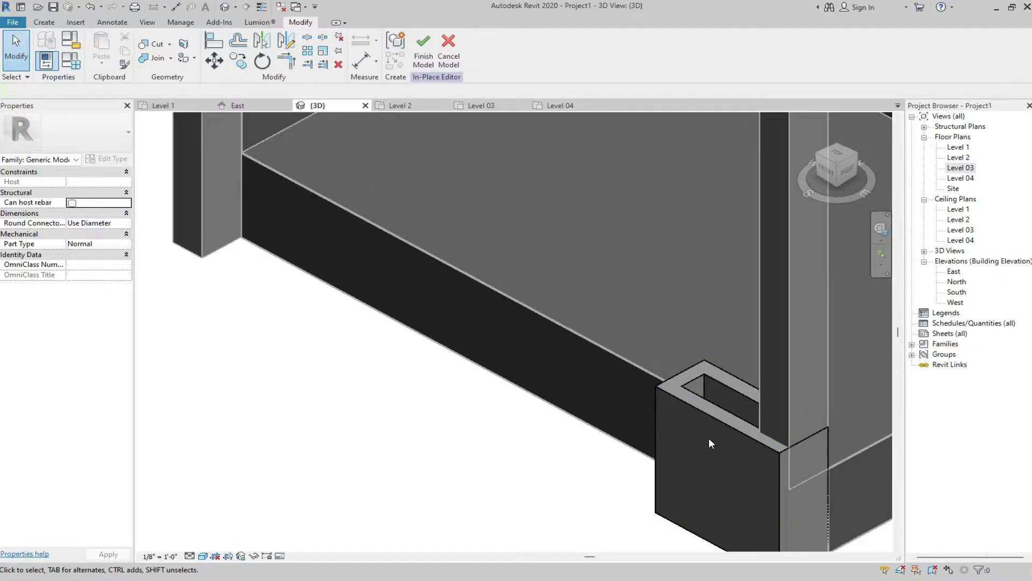
pyautogui.click(725, 431)
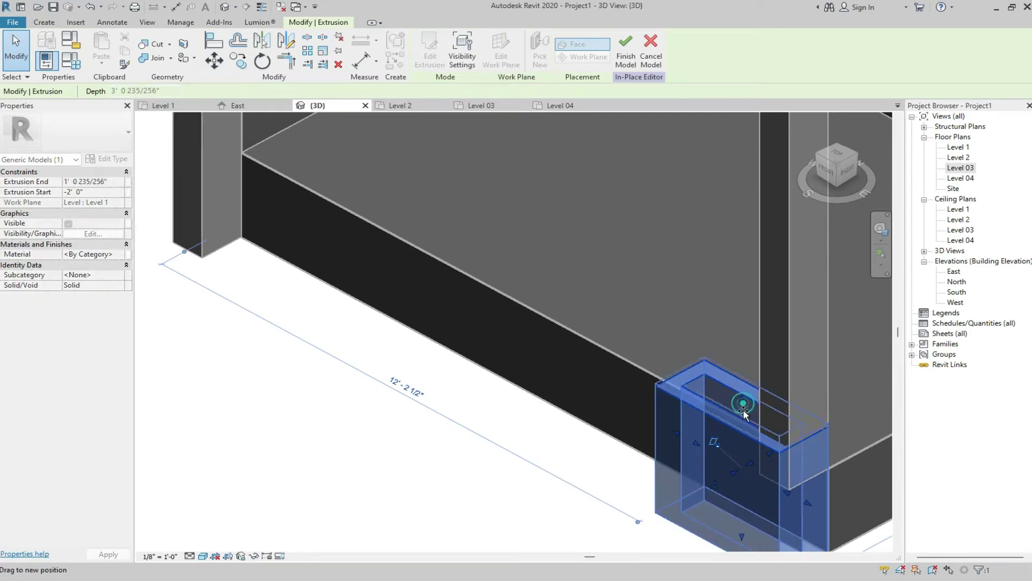
pyautogui.moveTo(738, 449); pyautogui.dragTo(745, 466)
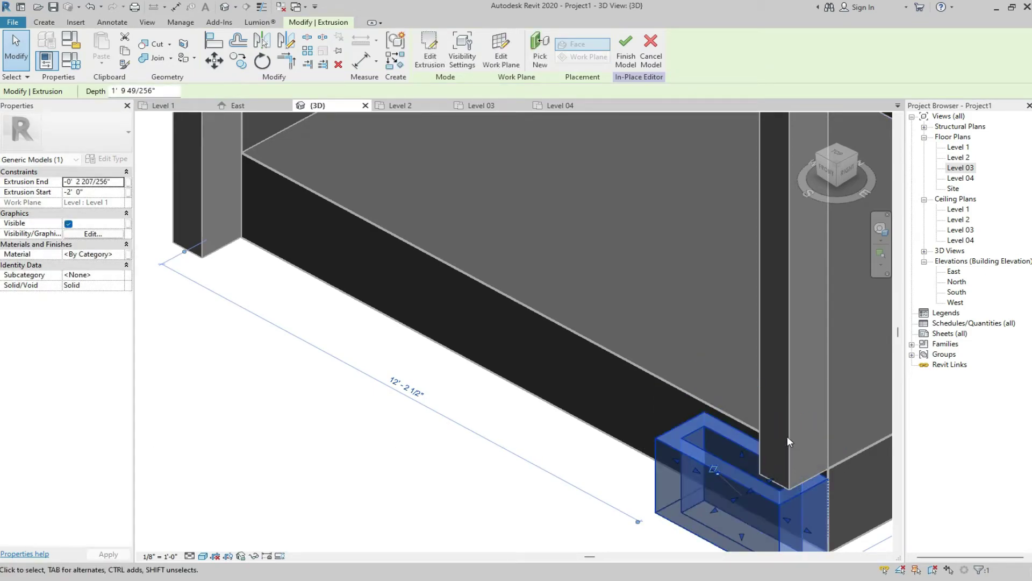
pyautogui.press('Escape')
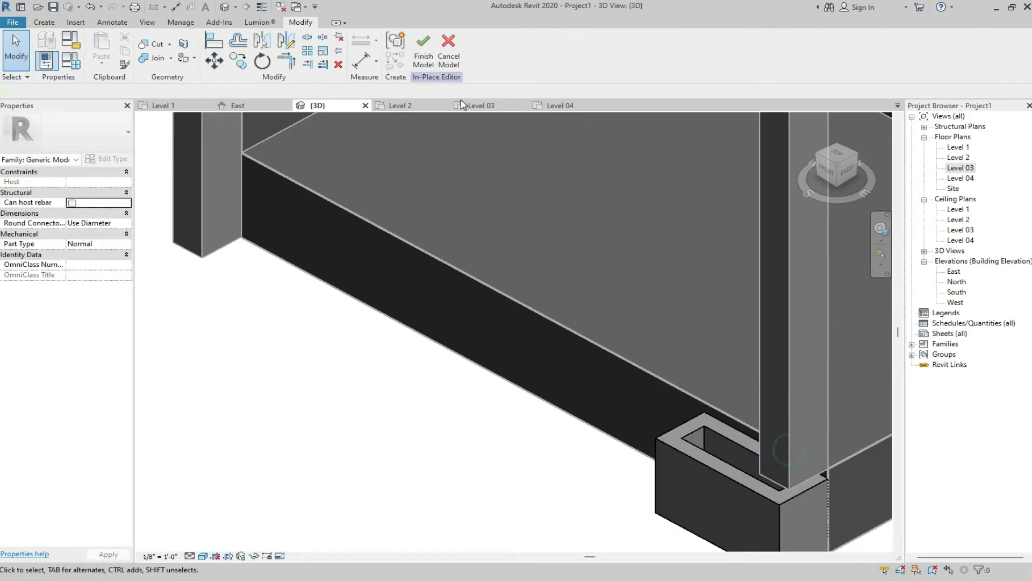
pyautogui.click(423, 48)
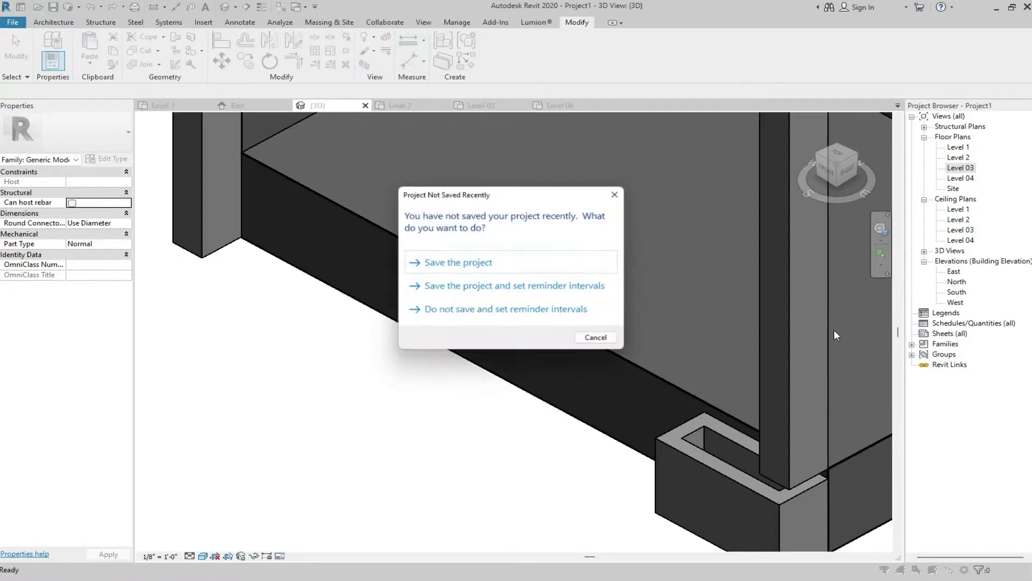
# Save the project to the Desktop as 123
pyautogui.click(487, 265)
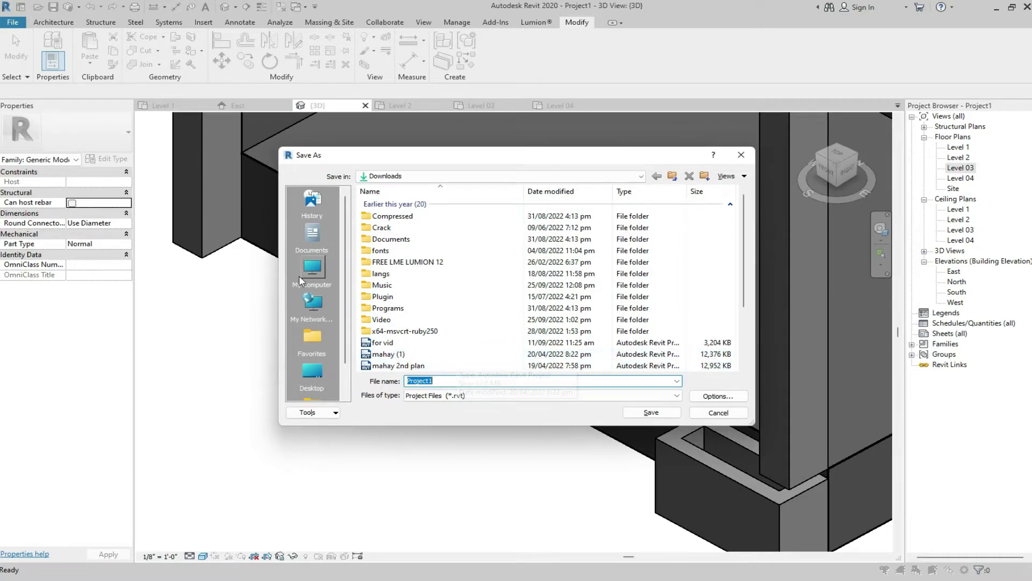
pyautogui.click(311, 371)
pyautogui.doubleClick(441, 380)
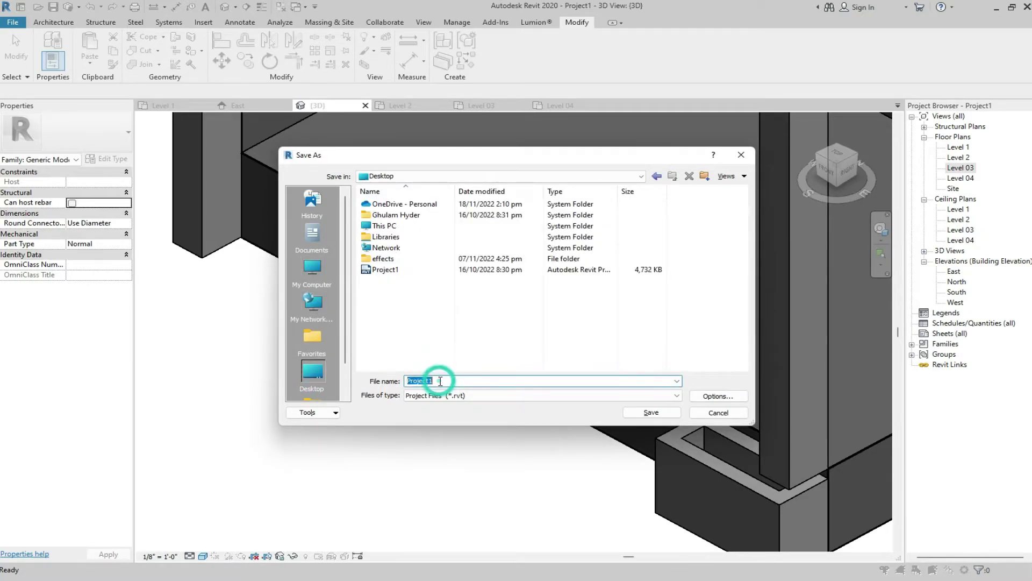
pyautogui.write('123')
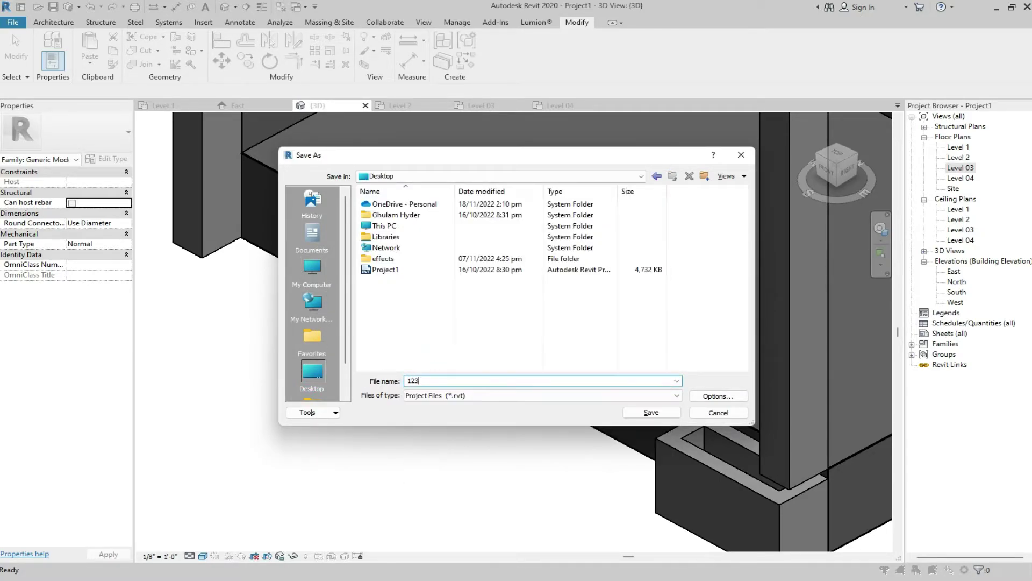
pyautogui.click(649, 413)
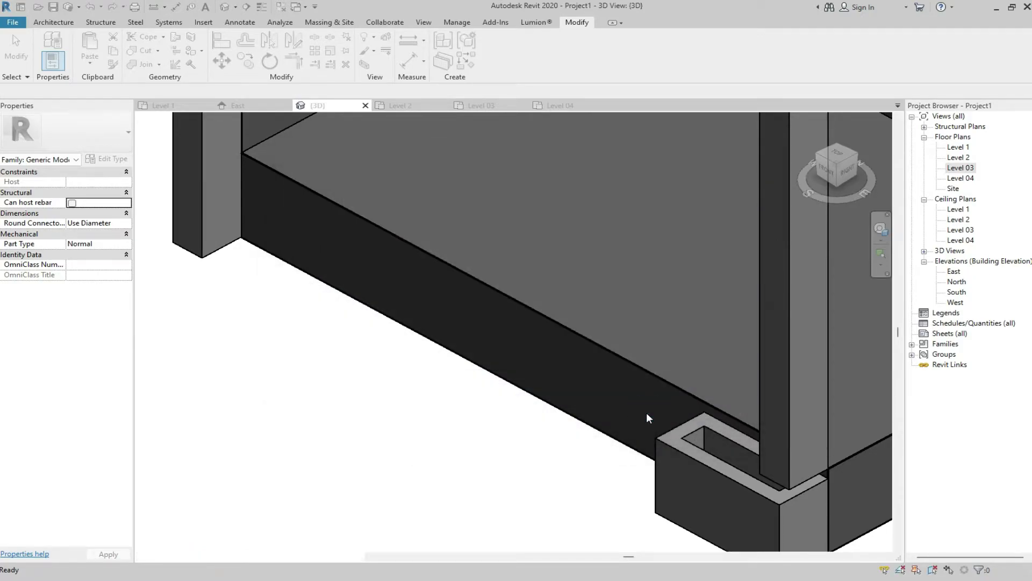
# Drag the generic model column's bottom slightly lower into the planter
pyautogui.click(793, 371)
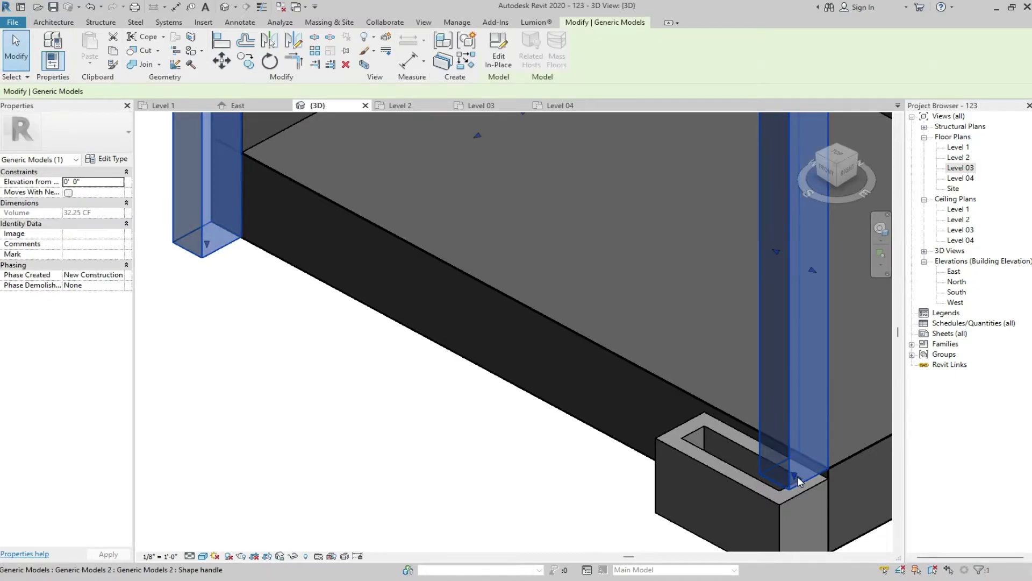
pyautogui.moveTo(795, 477); pyautogui.dragTo(790, 505)
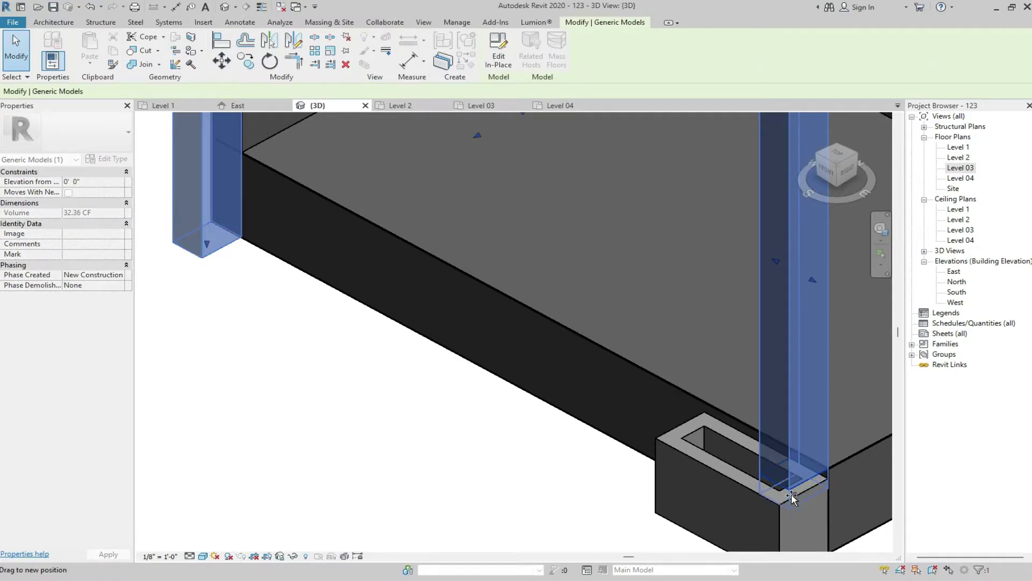
pyautogui.click(575, 462)
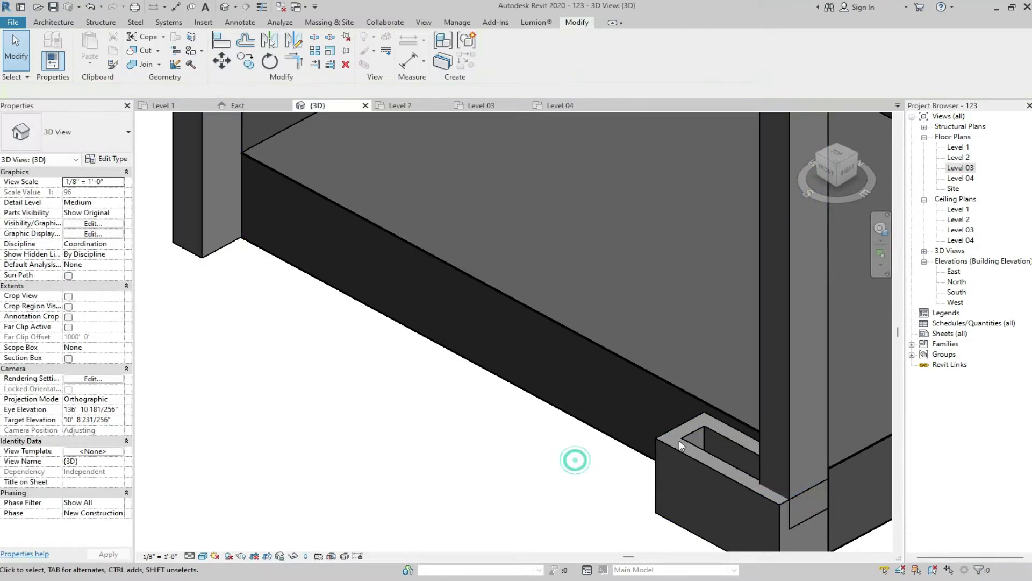
pyautogui.scroll(-3, 795, 422)
pyautogui.scroll(-3, 794, 418)
pyautogui.scroll(2, 557, 234)
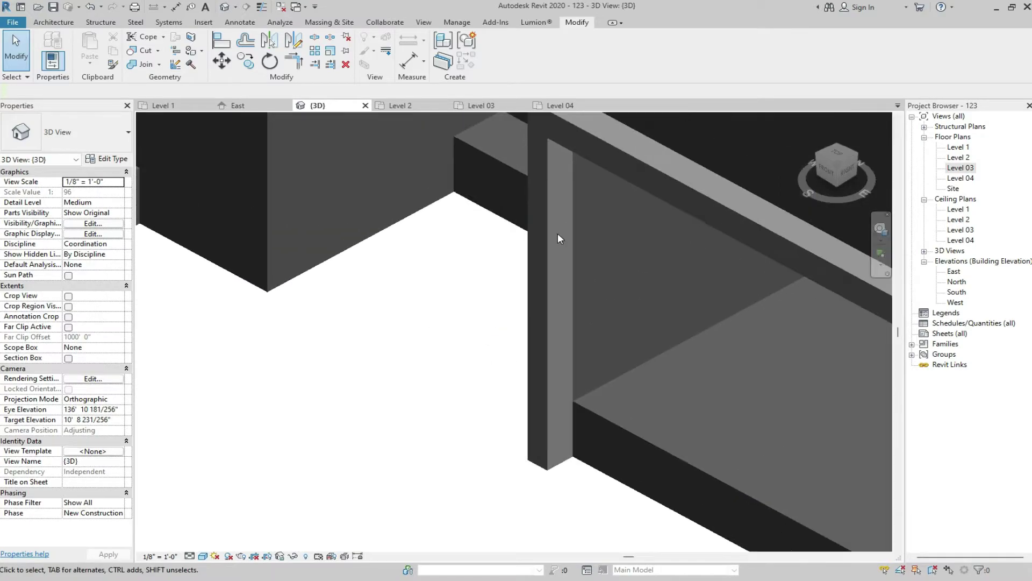
pyautogui.scroll(-2, 634, 229)
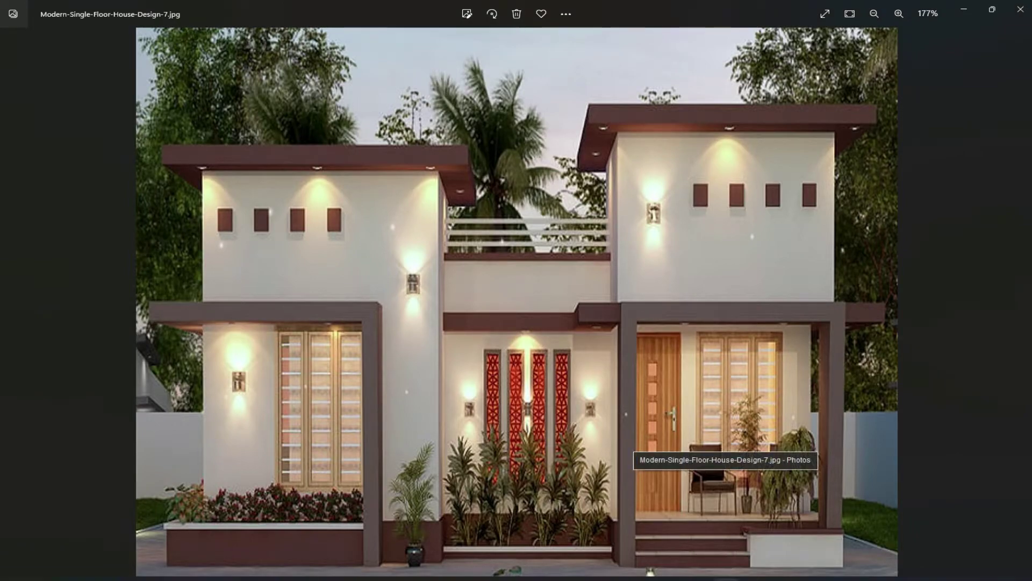
pyautogui.click(731, 570)
pyautogui.scroll(3, 700, 350)
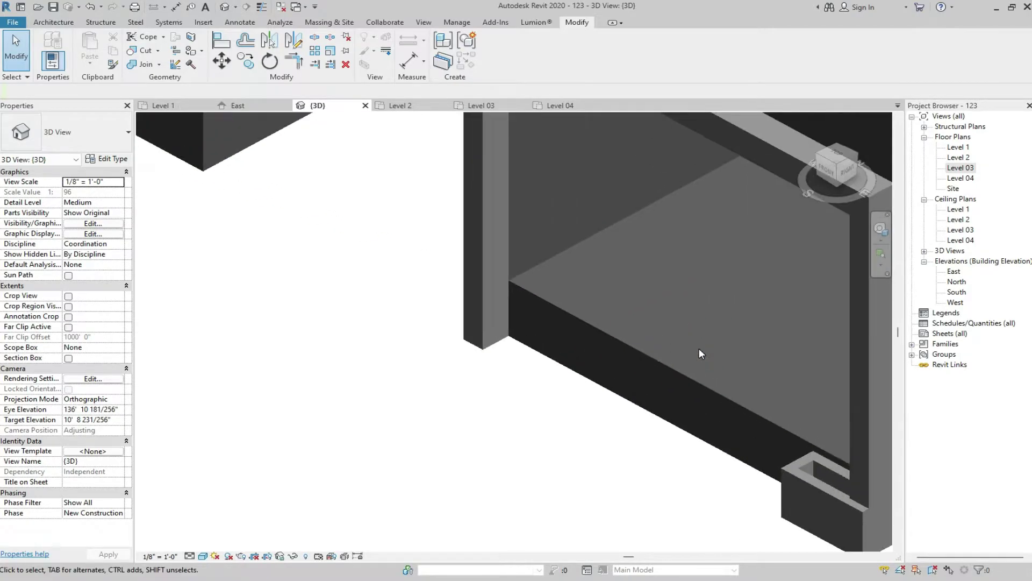
# Create a new in-place Generic Models family named Generic Models 4
pyautogui.click(826, 164)
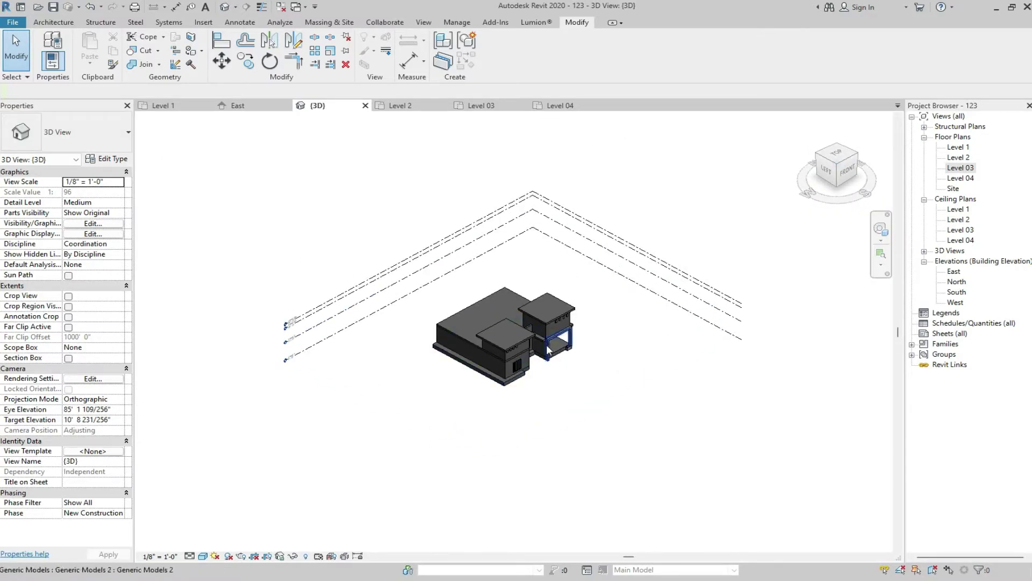
pyautogui.scroll(2, 559, 349)
pyautogui.scroll(3, 560, 347)
pyautogui.scroll(2, 485, 289)
pyautogui.scroll(3, 485, 289)
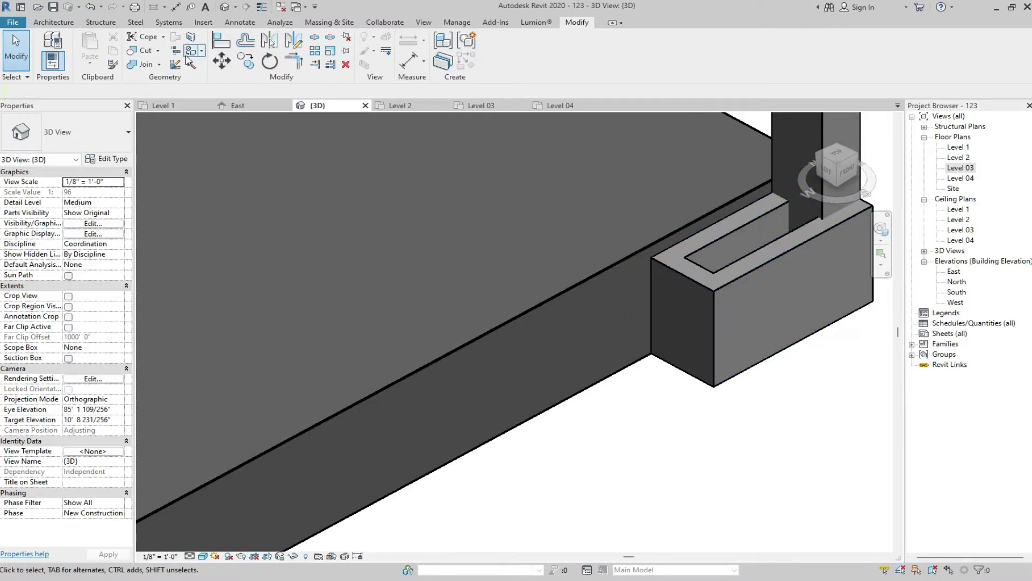
pyautogui.click(46, 21)
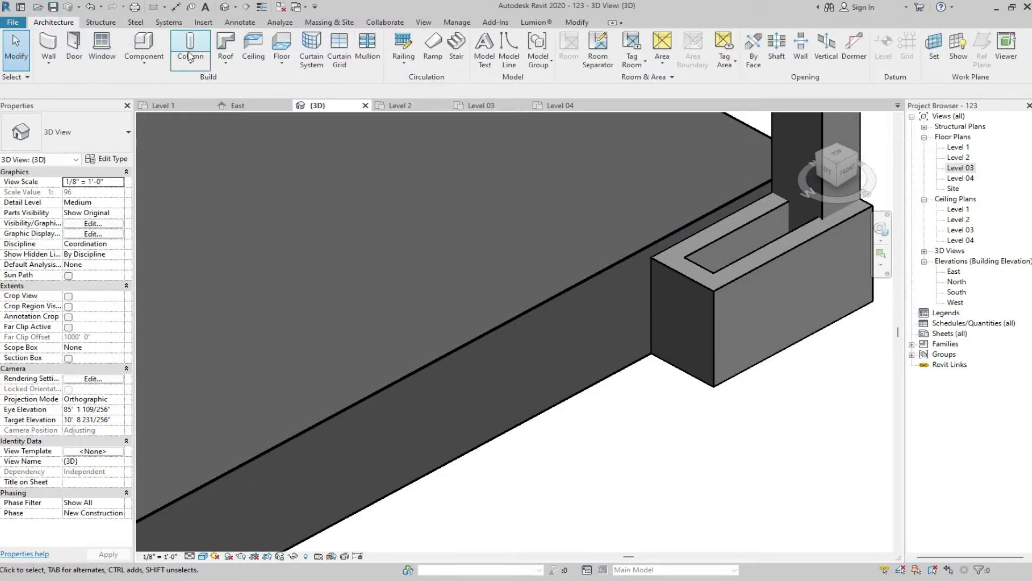
pyautogui.click(143, 62)
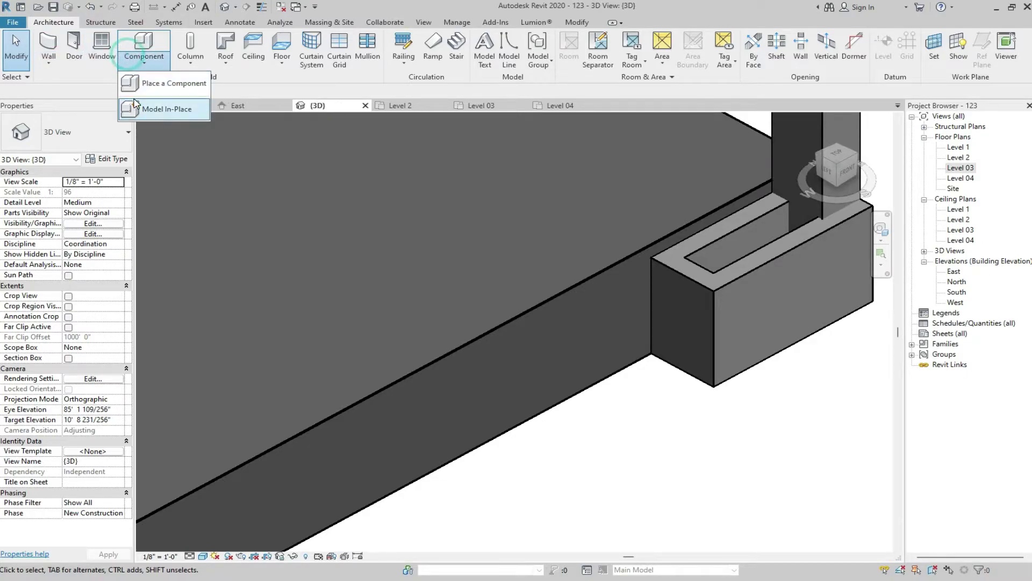
pyautogui.click(167, 106)
pyautogui.click(452, 263)
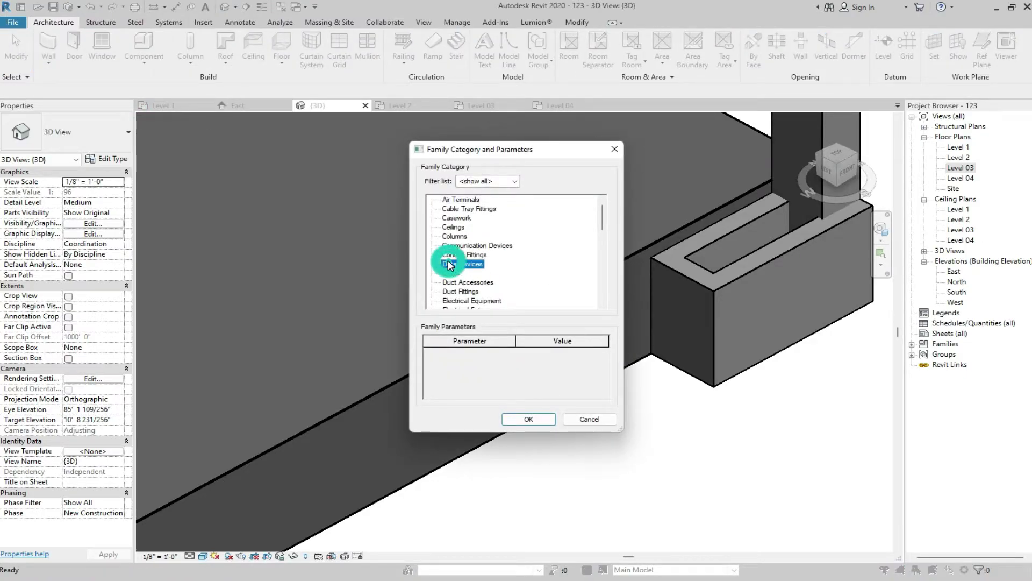
pyautogui.press('g')
pyautogui.click(528, 419)
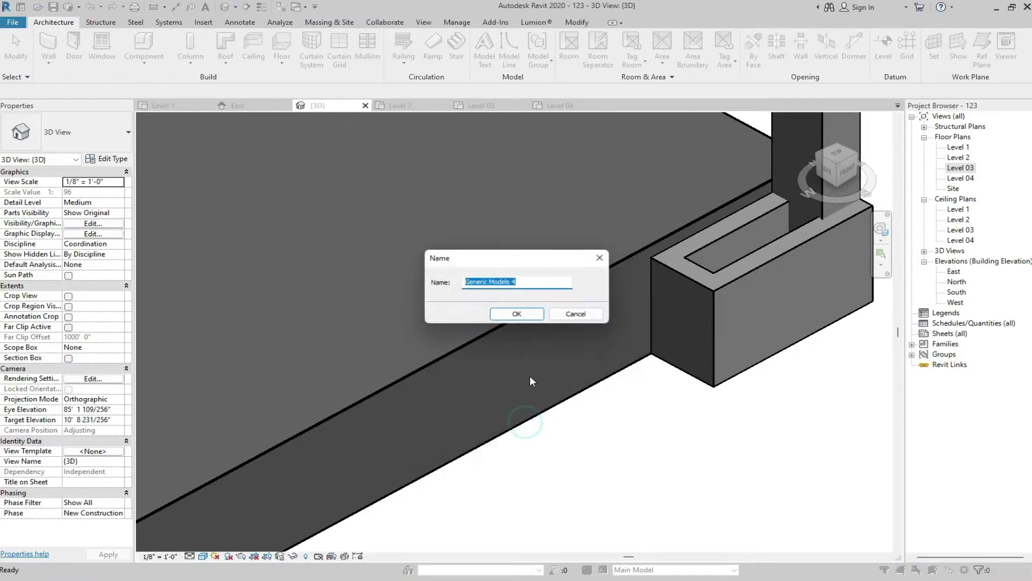
pyautogui.click(529, 317)
# Start an extrusion with its work plane set to the planter box's face
pyautogui.click(100, 50)
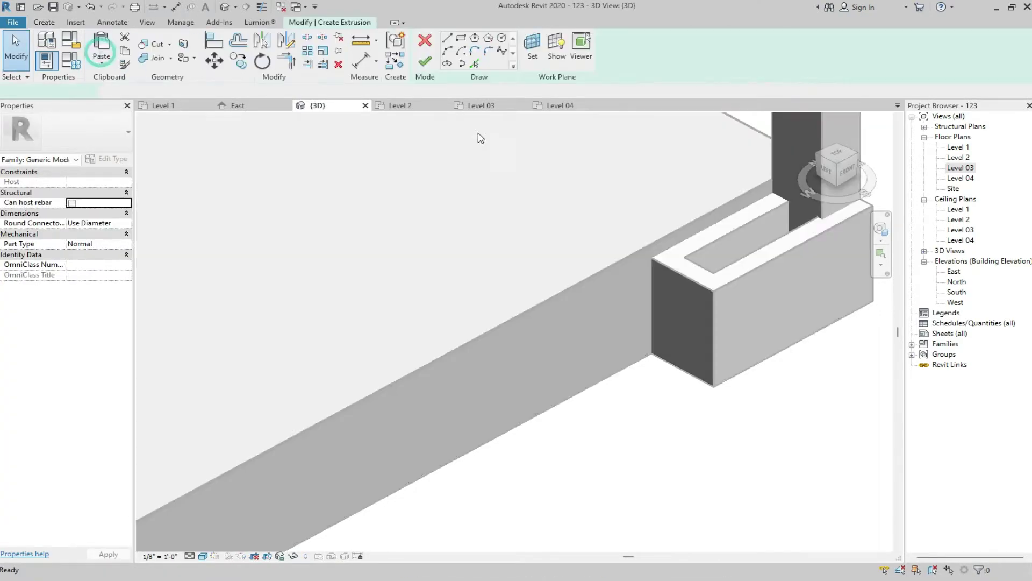
pyautogui.click(524, 49)
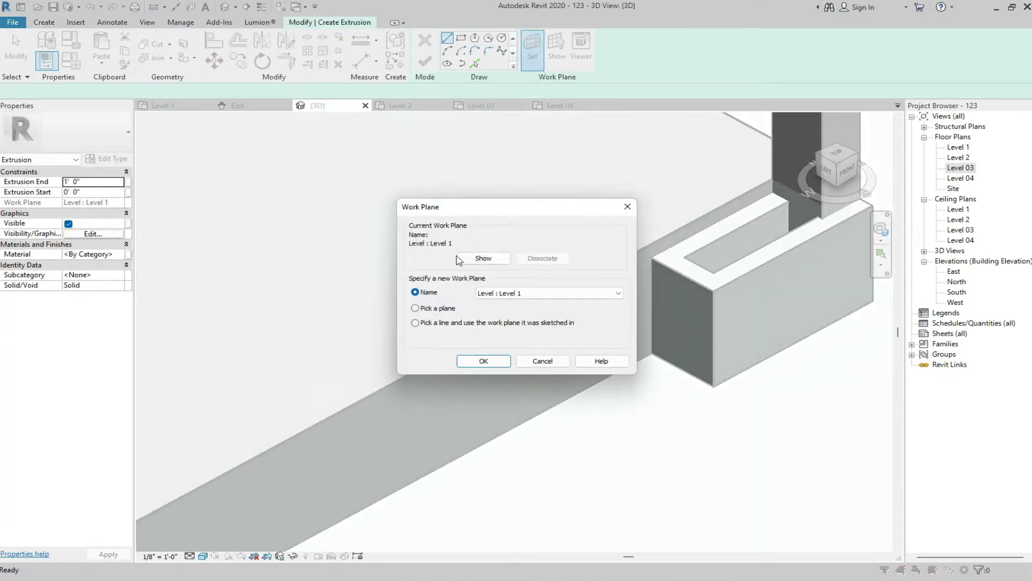
pyautogui.click(433, 312)
pyautogui.click(483, 360)
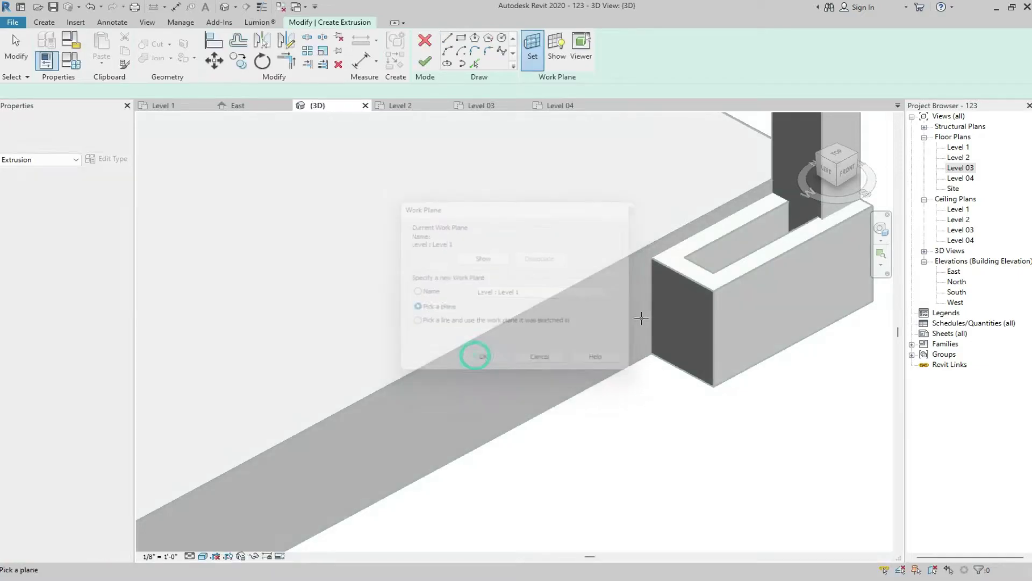
pyautogui.click(688, 281)
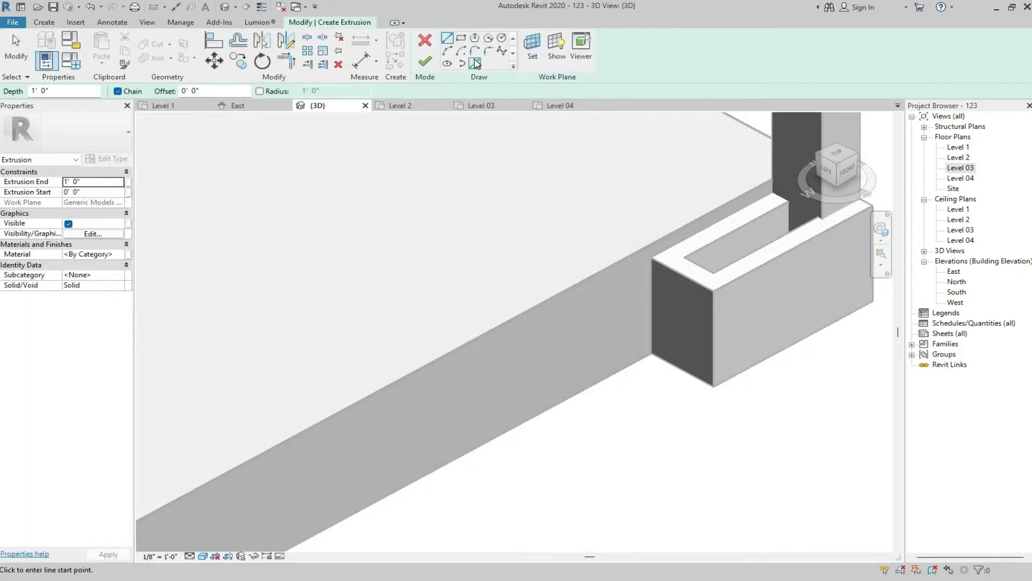
# Sketch a 2'-0" vertical line at the wall corner
pyautogui.click(453, 44)
pyautogui.click(650, 353)
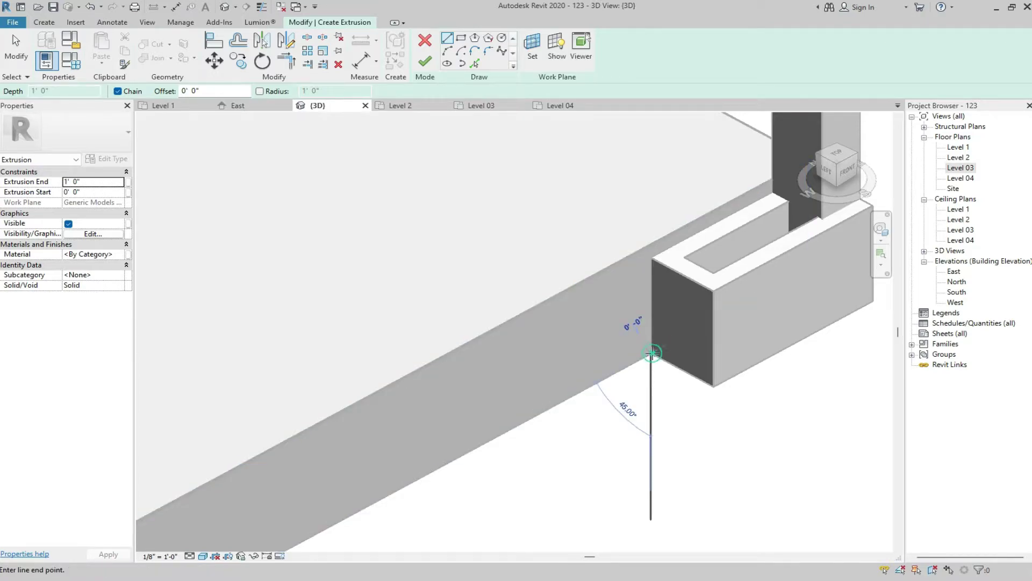
pyautogui.click(652, 245)
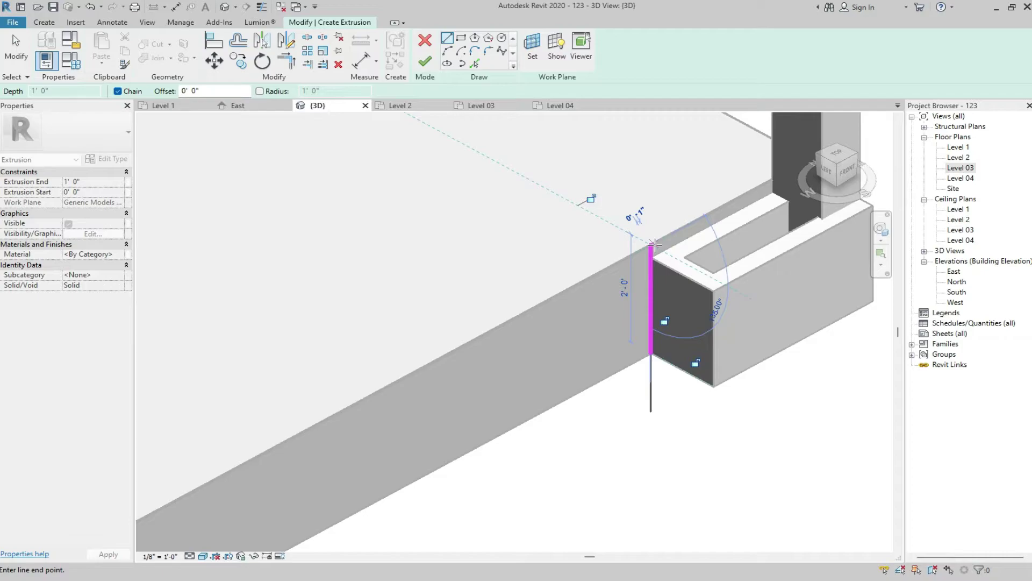
pyautogui.press('Escape')
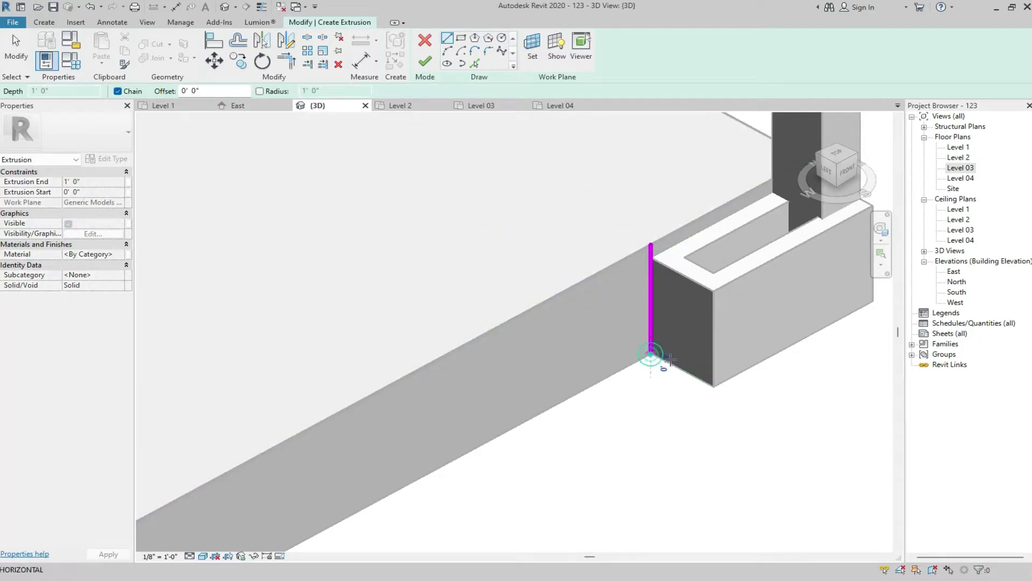
# Sketch the bottom edge, outer return and inner line, fixing the short segment at 0'-8"
pyautogui.click(670, 358)
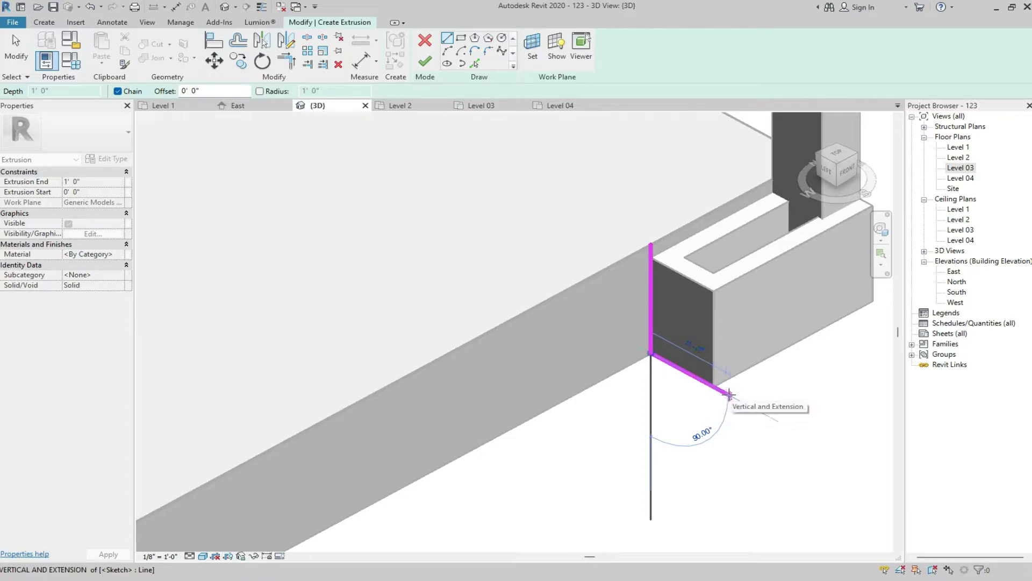
pyautogui.click(729, 394)
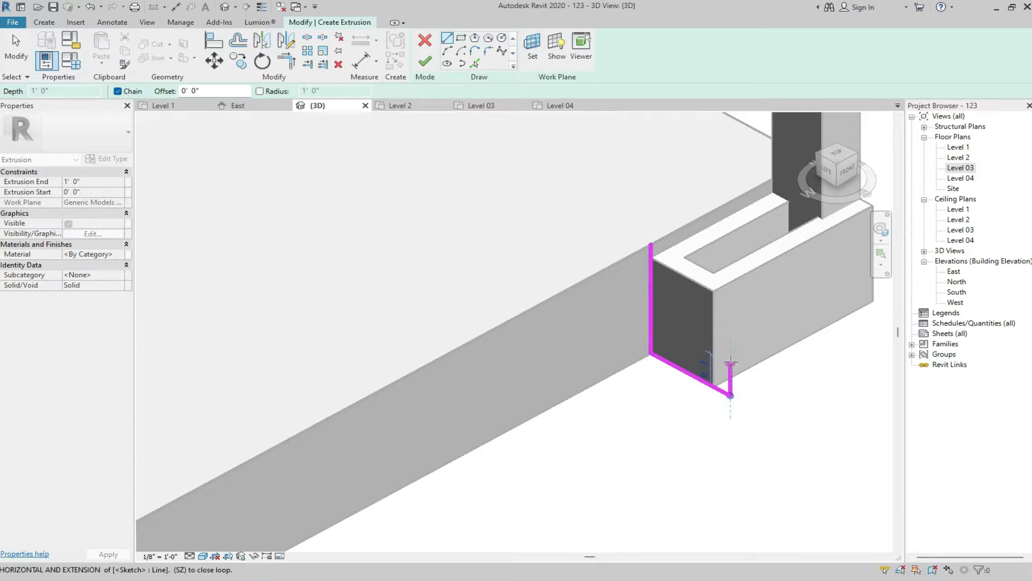
pyautogui.click(730, 359)
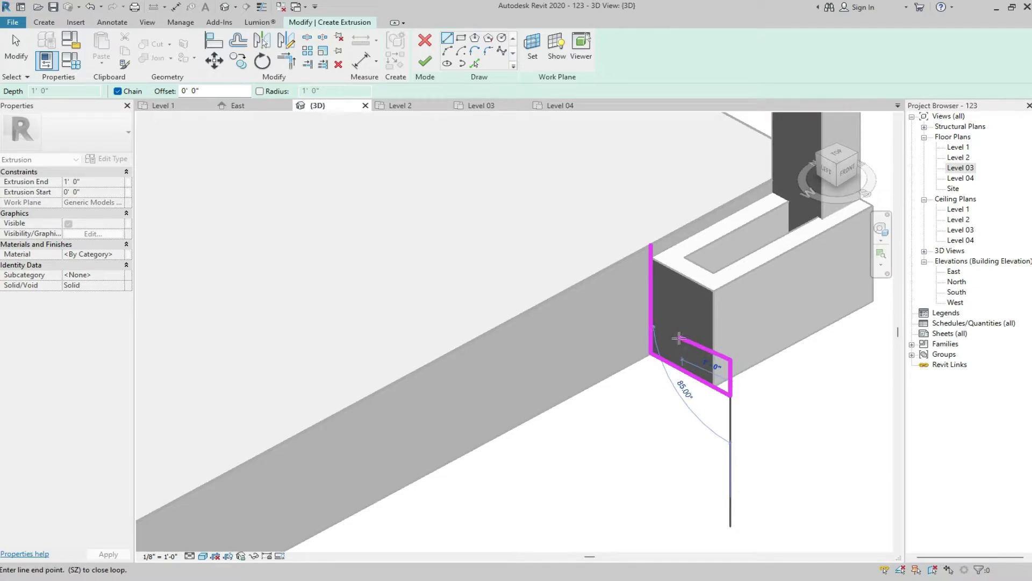
pyautogui.click(679, 338)
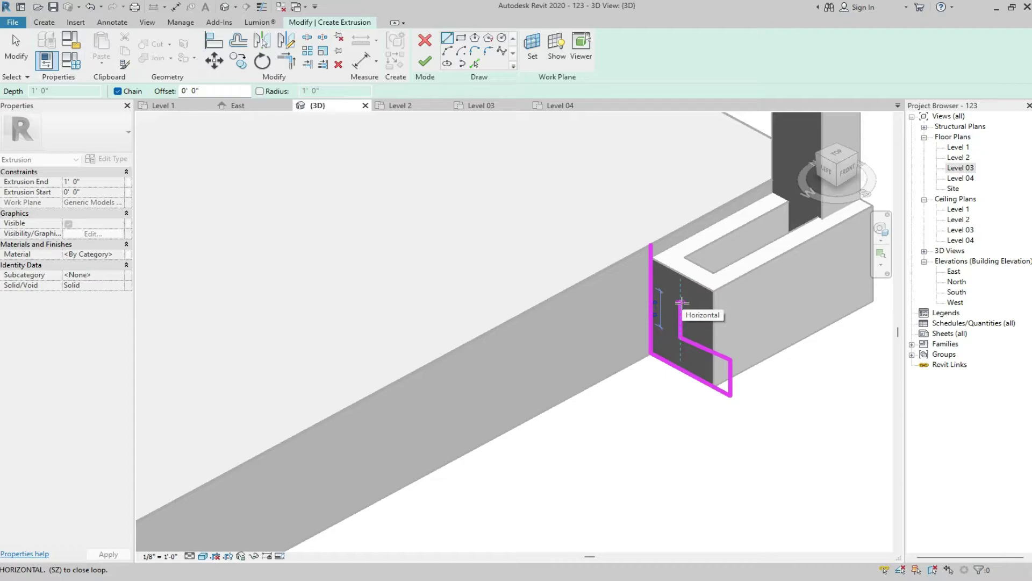
pyautogui.press('Escape')
pyautogui.press('Escape')
pyautogui.click(691, 344)
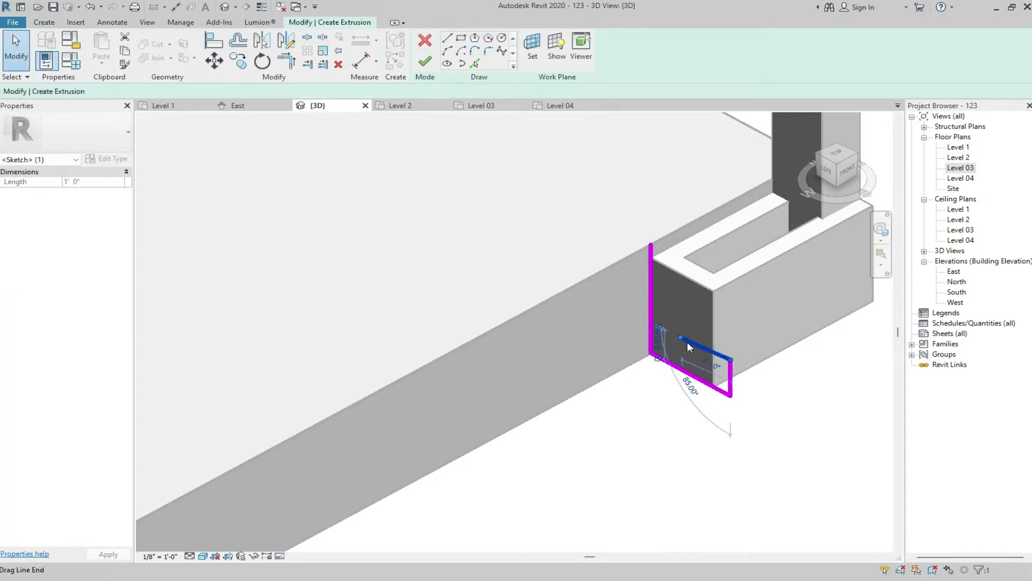
pyautogui.press('l')
pyautogui.press('i')
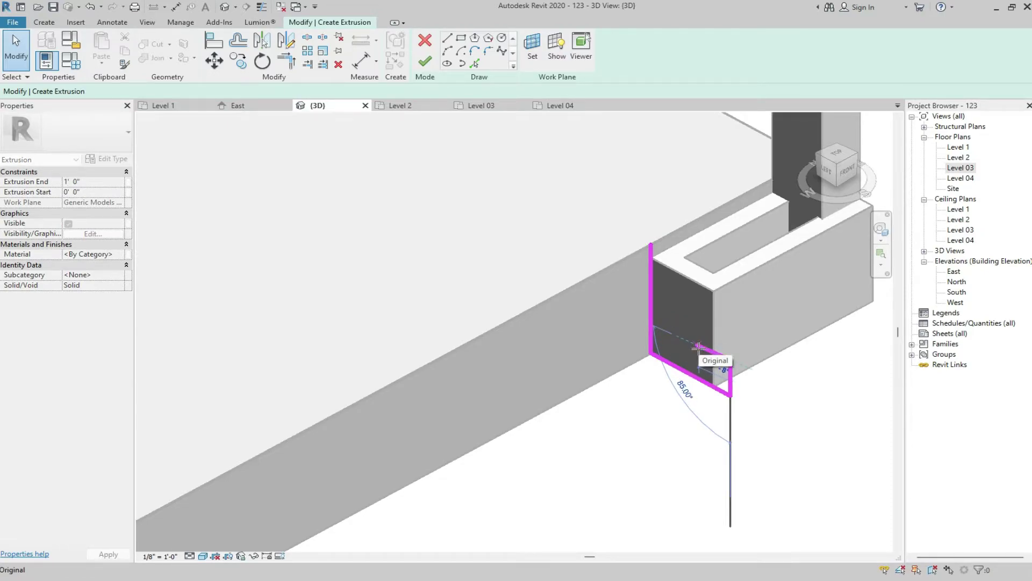
pyautogui.click(698, 347)
pyautogui.scroll(2, 702, 387)
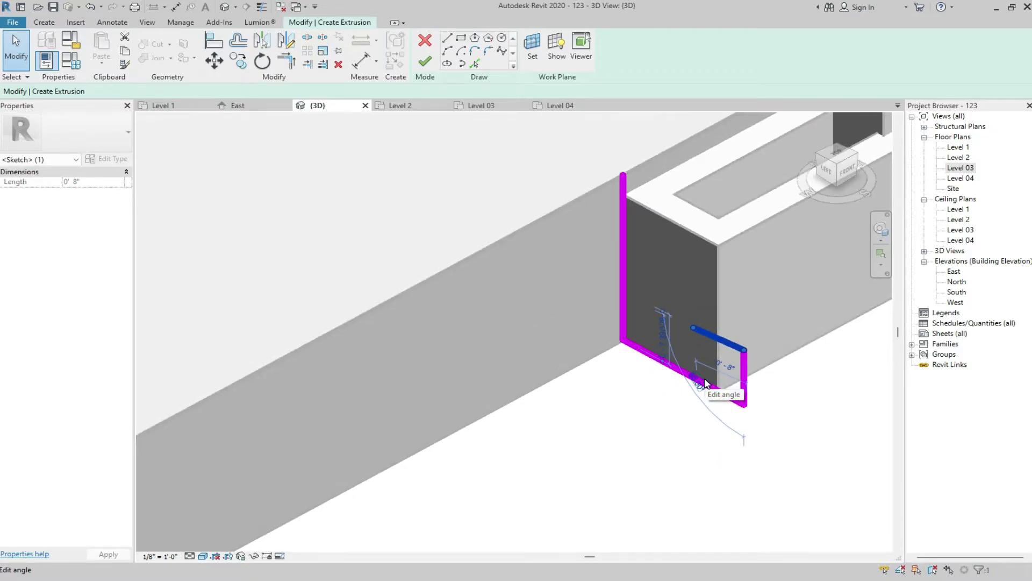
# Draw the top edge, step riser and tread lines to close the stepped profile
pyautogui.click(452, 48)
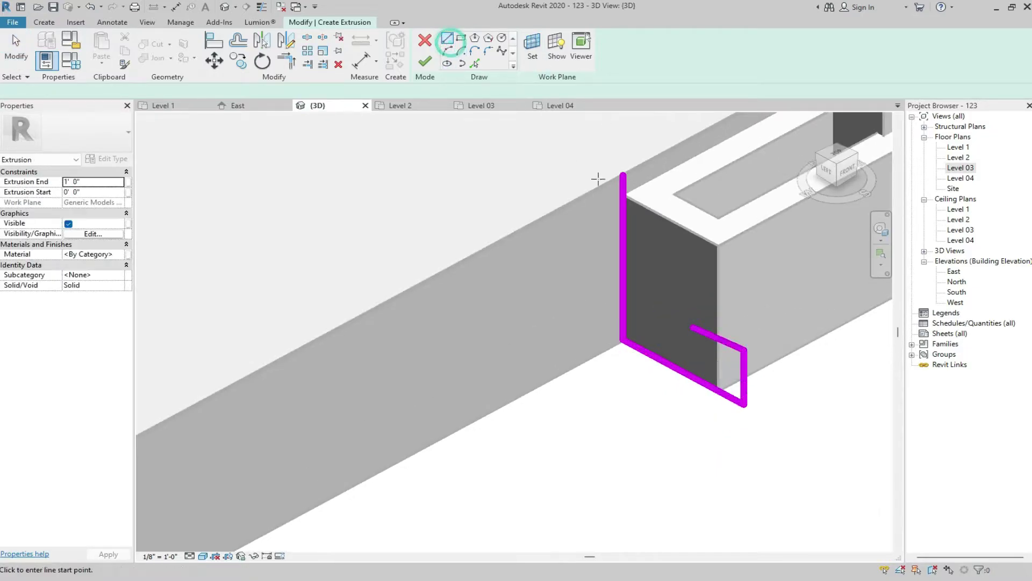
pyautogui.click(623, 176)
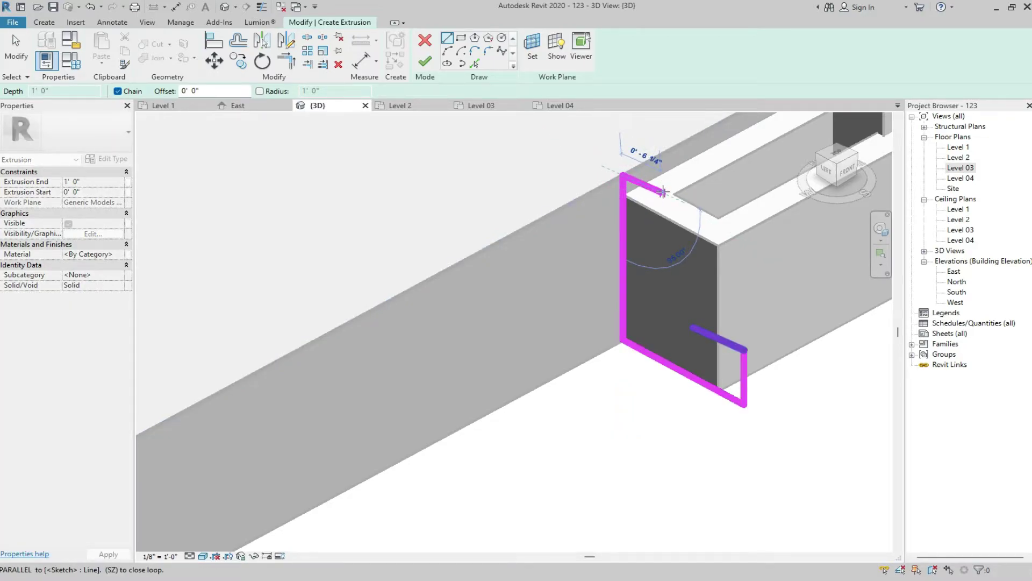
pyautogui.click(663, 192)
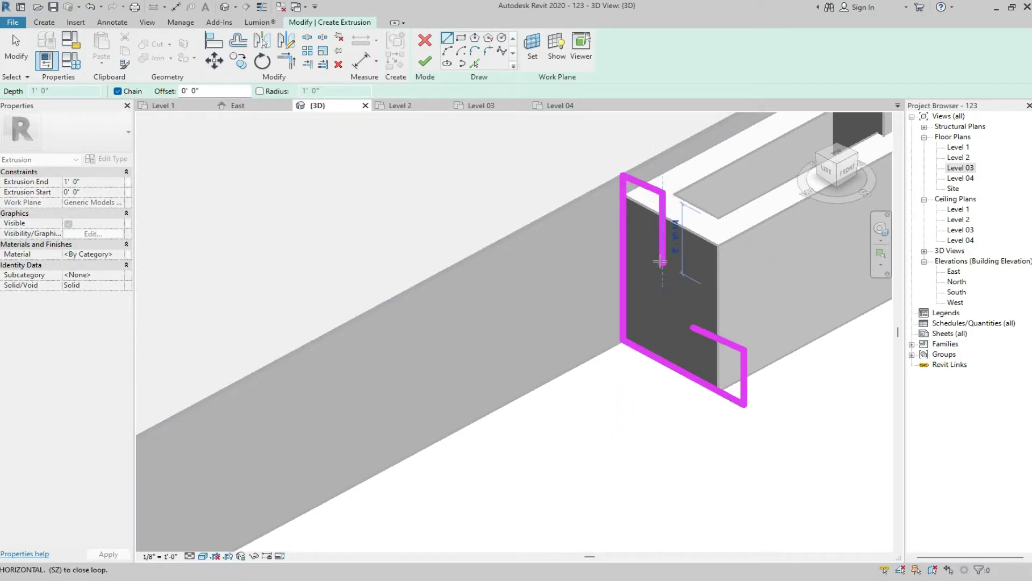
pyautogui.click(660, 261)
pyautogui.click(690, 275)
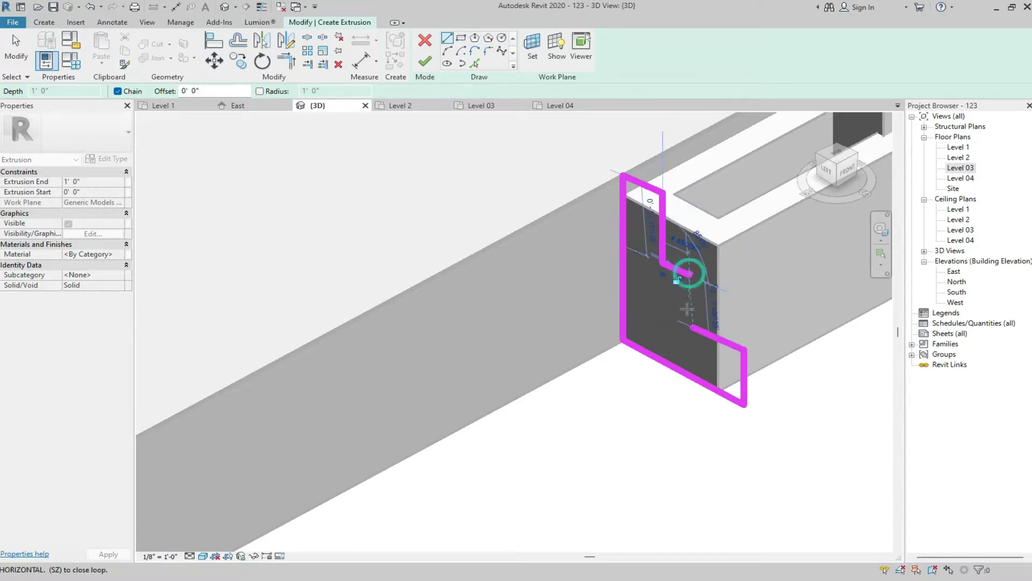
pyautogui.click(688, 325)
pyautogui.press('Escape')
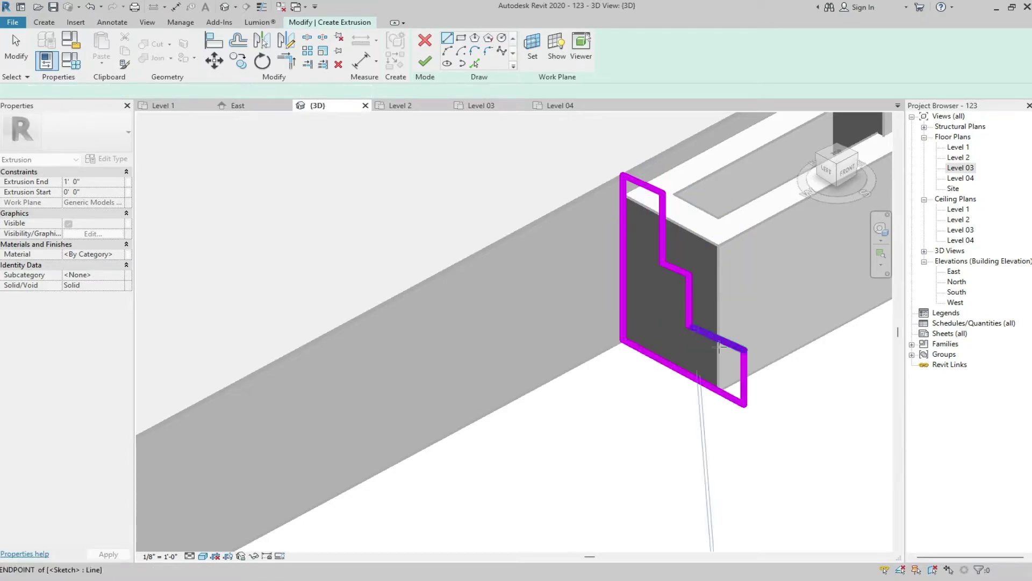
pyautogui.press('Escape')
# Extend the lower inner sketch line to meet the riser
pyautogui.scroll(5, 693, 334)
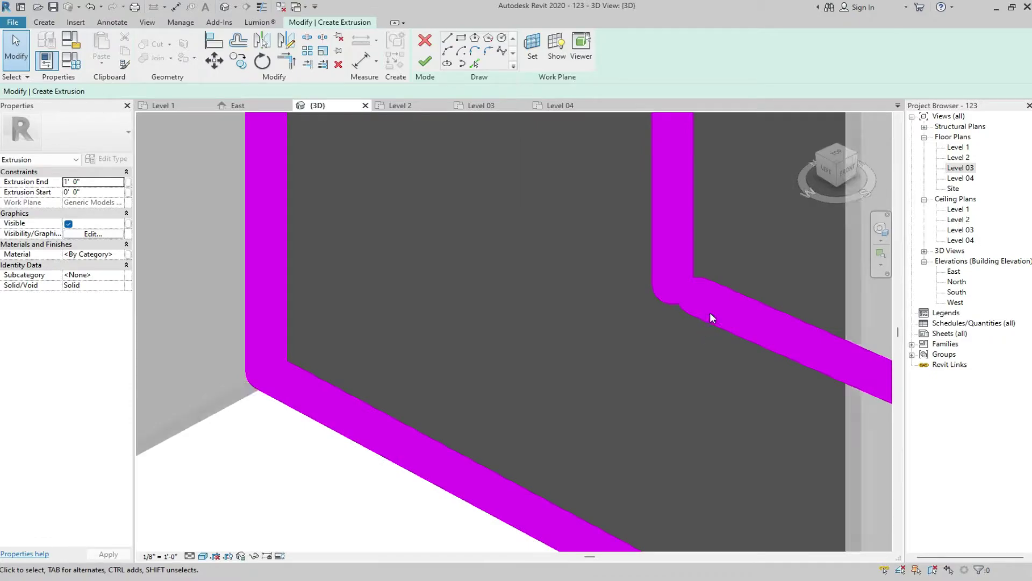
pyautogui.click(762, 325)
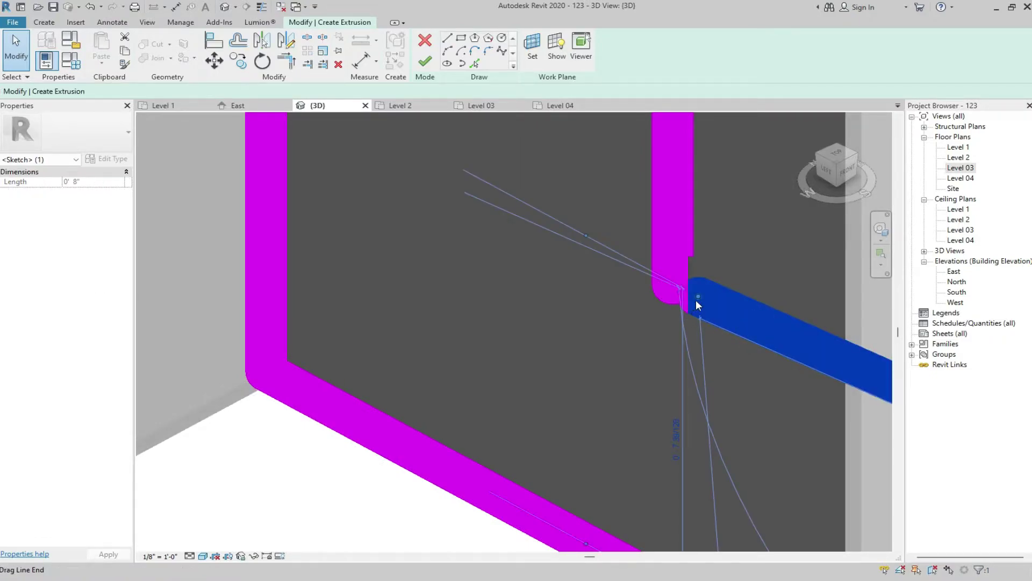
pyautogui.moveTo(697, 305); pyautogui.dragTo(673, 280)
pyautogui.scroll(-3, 676, 331)
pyautogui.scroll(-2, 666, 317)
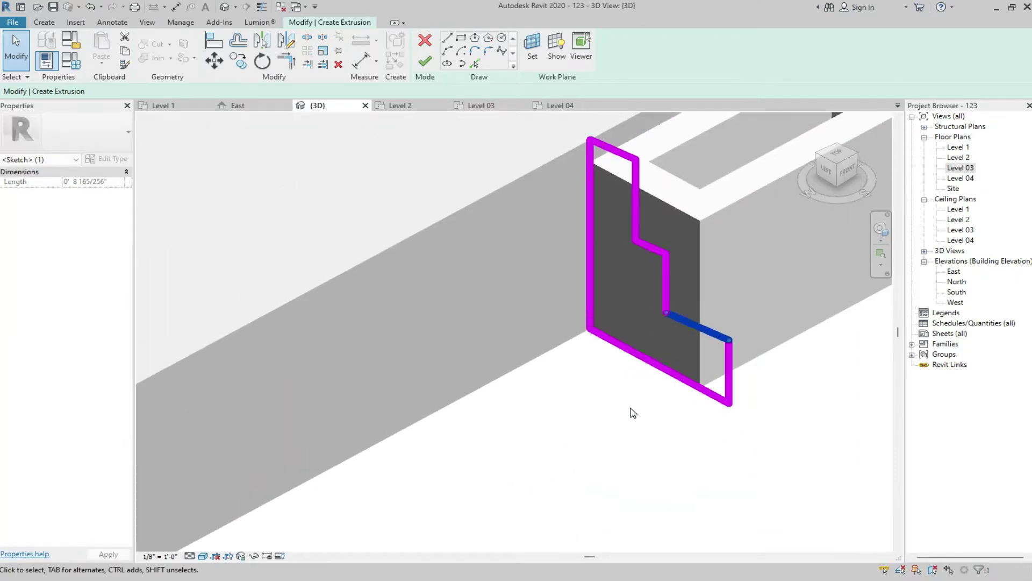
pyautogui.click(633, 413)
# Finish the sketch into a solid extrusion and stretch it along the wall base
pyautogui.click(425, 63)
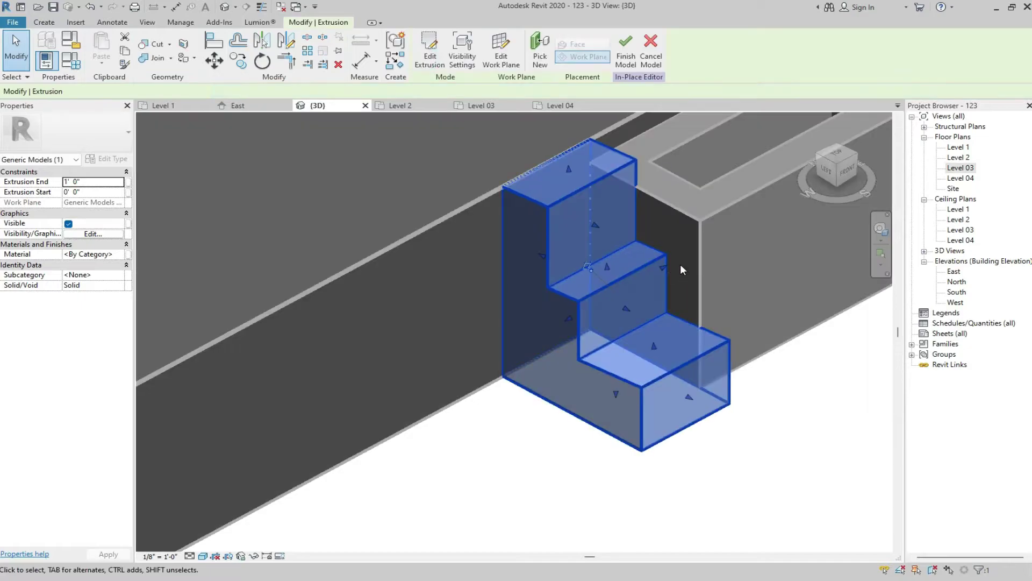
pyautogui.scroll(-2, 680, 263)
pyautogui.scroll(-3, 691, 265)
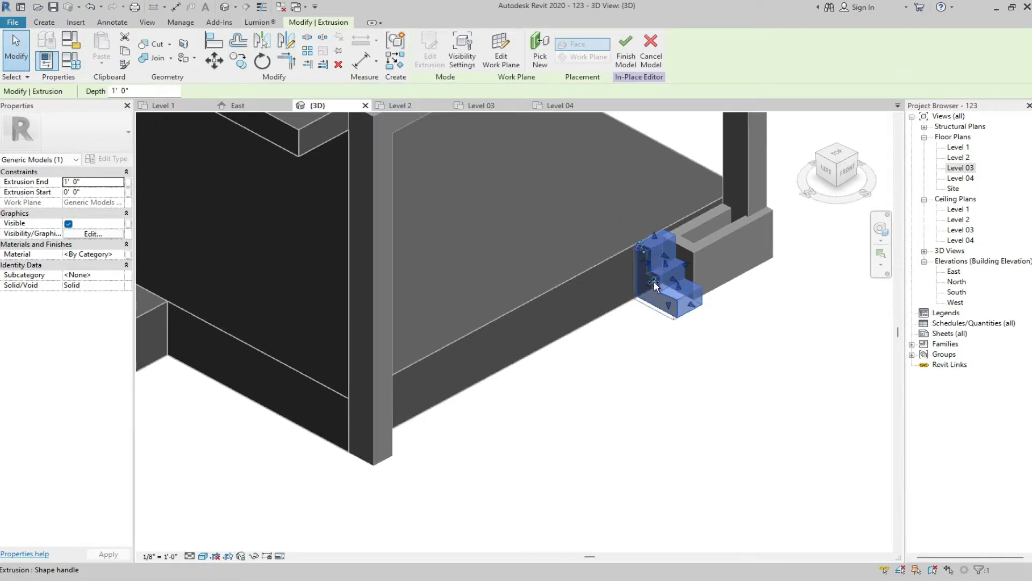
pyautogui.moveTo(654, 283)
pyautogui.mouseDown()
pyautogui.moveTo(366, 400)
pyautogui.moveTo(397, 388)
pyautogui.mouseUp()
pyautogui.scroll(-2, 393, 376)
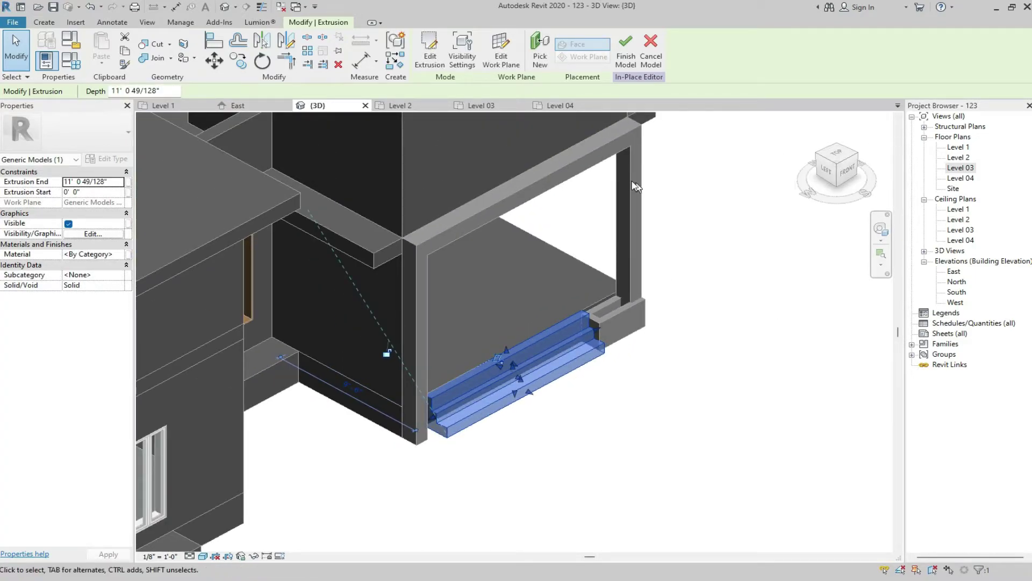
# In the Level 1 plan, stretch the steps' end to the pillar corner, about 11' 2"
pyautogui.click(164, 105)
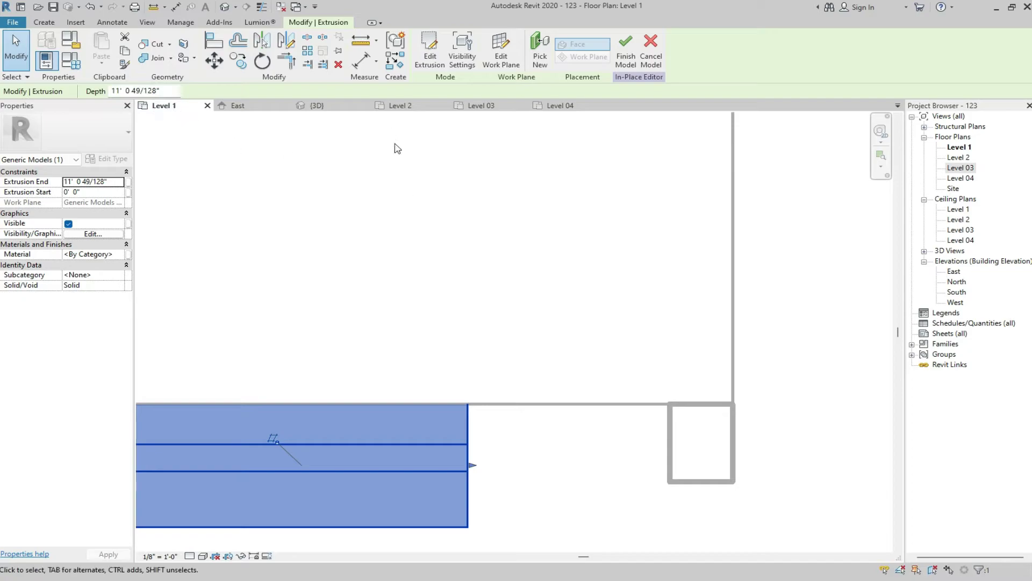
pyautogui.scroll(-3, 703, 379)
pyautogui.scroll(4, 350, 411)
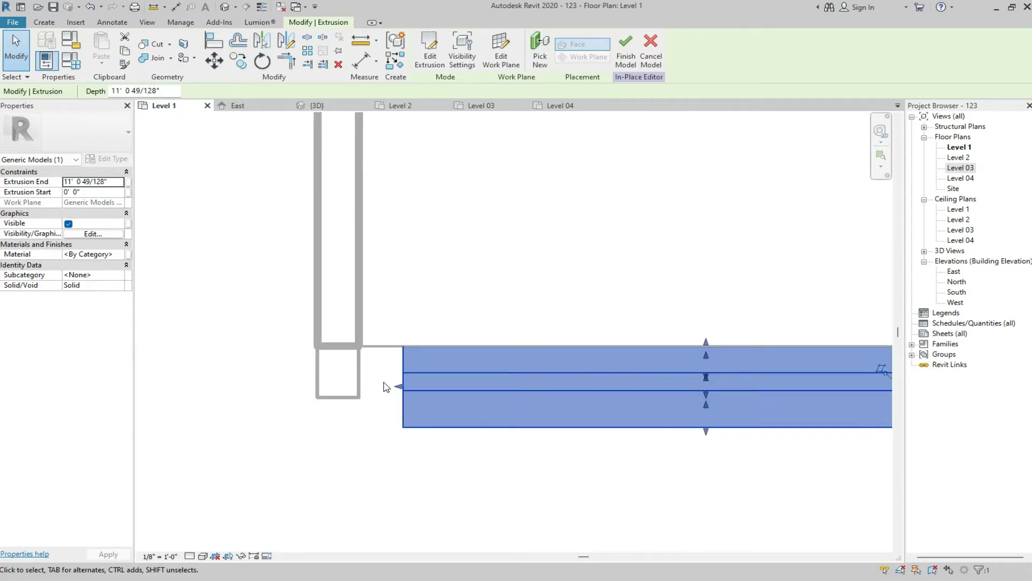
pyautogui.moveTo(397, 386); pyautogui.dragTo(369, 390)
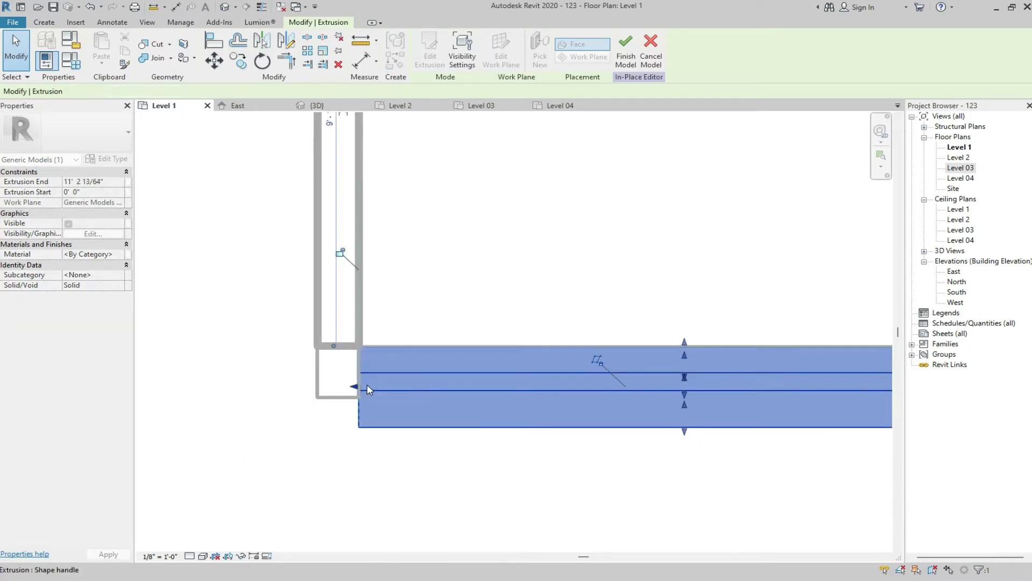
pyautogui.click(451, 506)
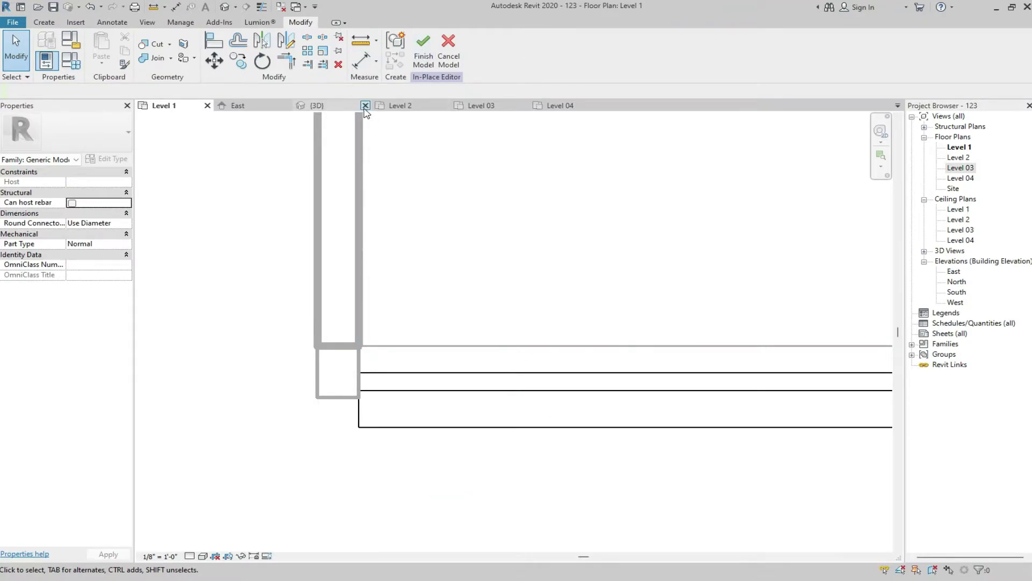
pyautogui.click(342, 107)
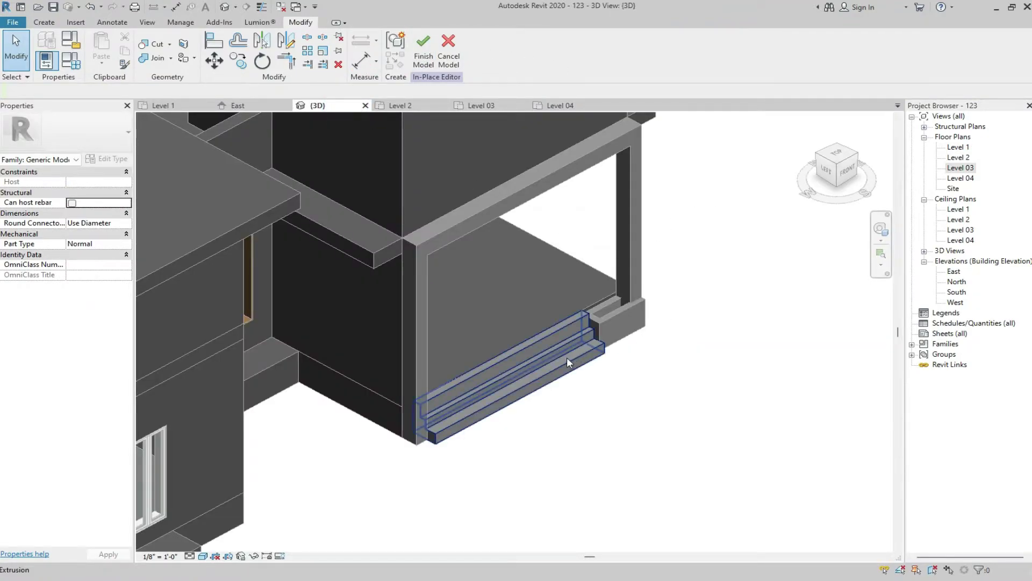
# Edit the steps' profile, moving the short segment up and the riser right
pyautogui.scroll(5, 567, 357)
pyautogui.scroll(2, 598, 341)
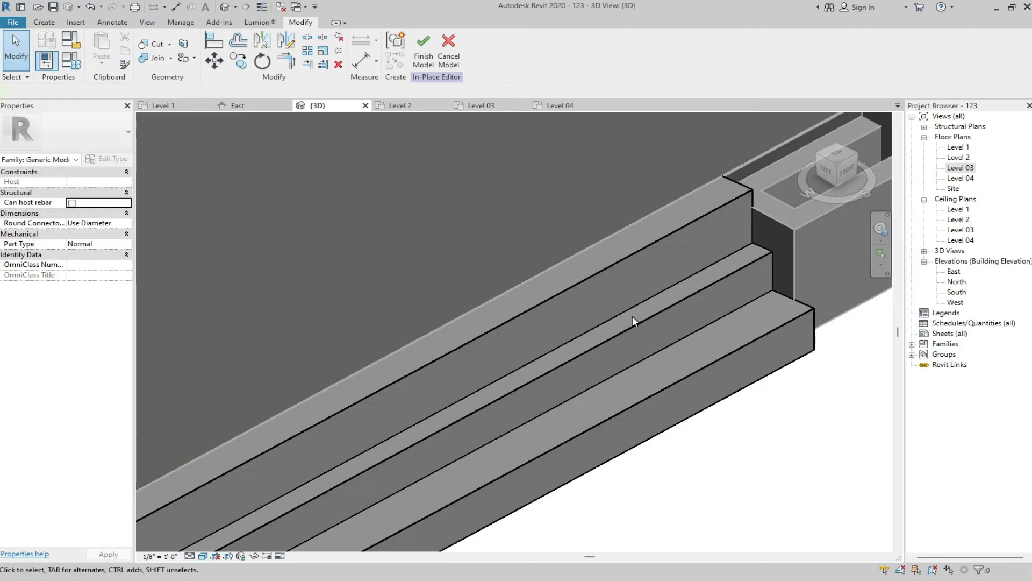
pyautogui.doubleClick(633, 325)
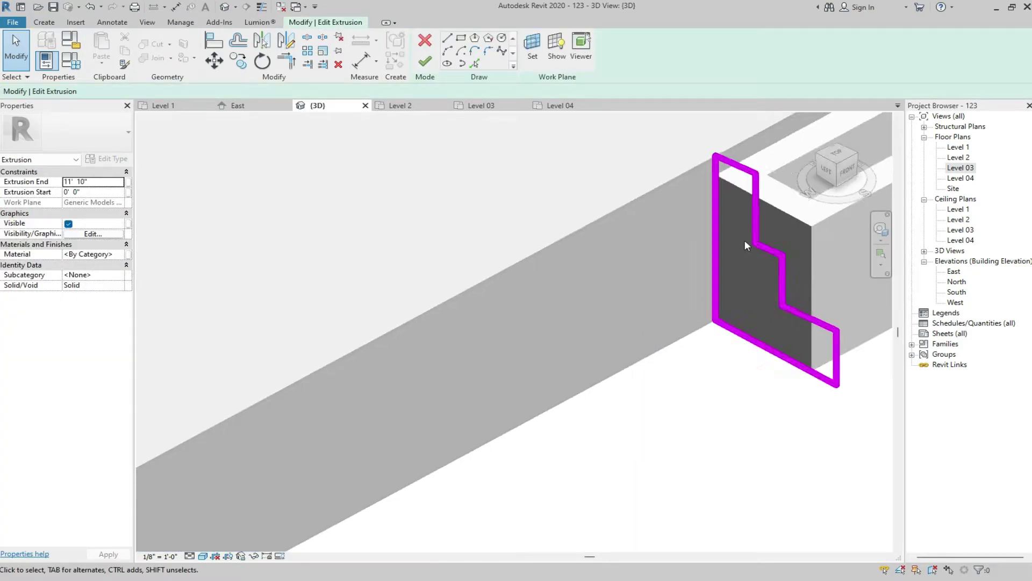
pyautogui.moveTo(745, 240)
pyautogui.keyDown('shift'); pyautogui.mouseDown(button='middle')
pyautogui.moveTo(719, 248)
pyautogui.moveTo(743, 232)
pyautogui.mouseUp(button='middle'); pyautogui.keyUp('shift')
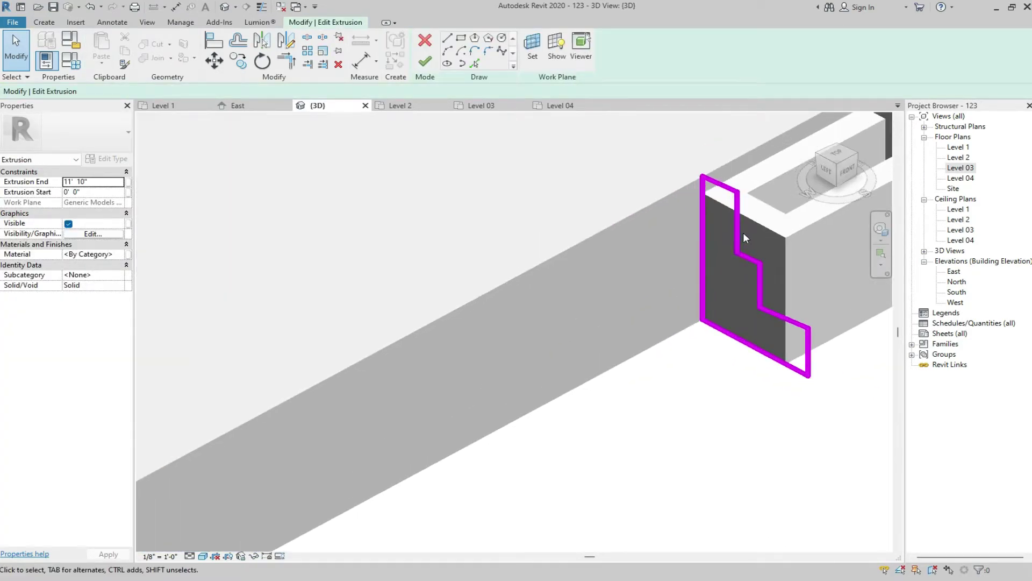
pyautogui.click(749, 257)
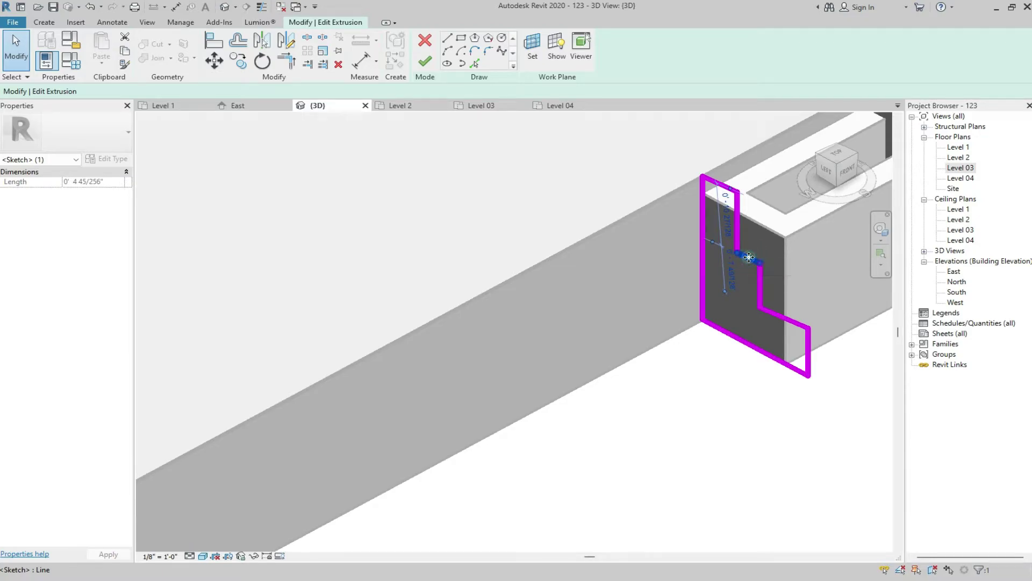
pyautogui.moveTo(749, 247); pyautogui.dragTo(749, 241)
pyautogui.moveTo(760, 280); pyautogui.dragTo(777, 278)
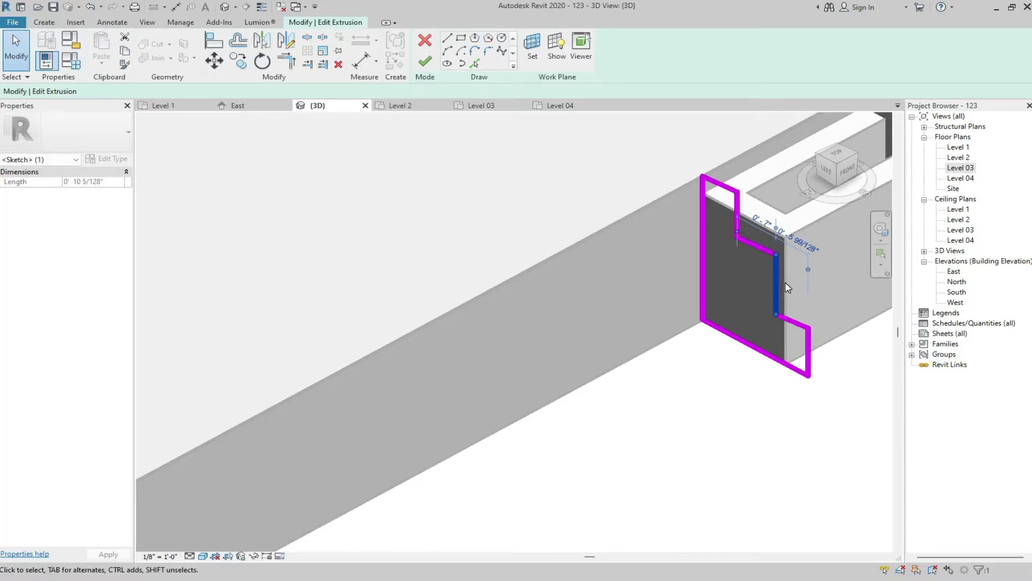
# Adjust the tread length, nudge the riser right, and finish the three-step extrusion
pyautogui.click(744, 246)
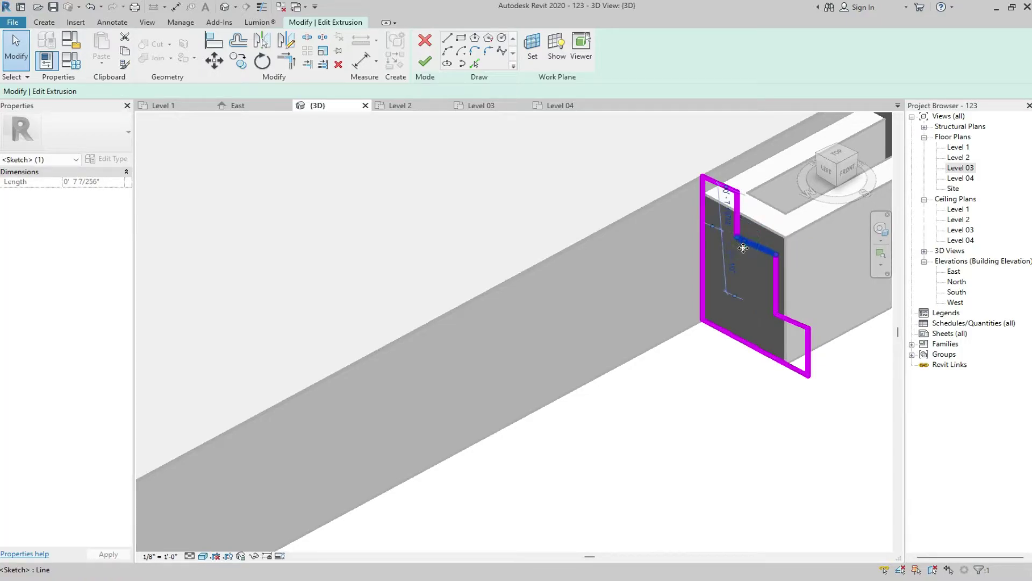
pyautogui.click(735, 217)
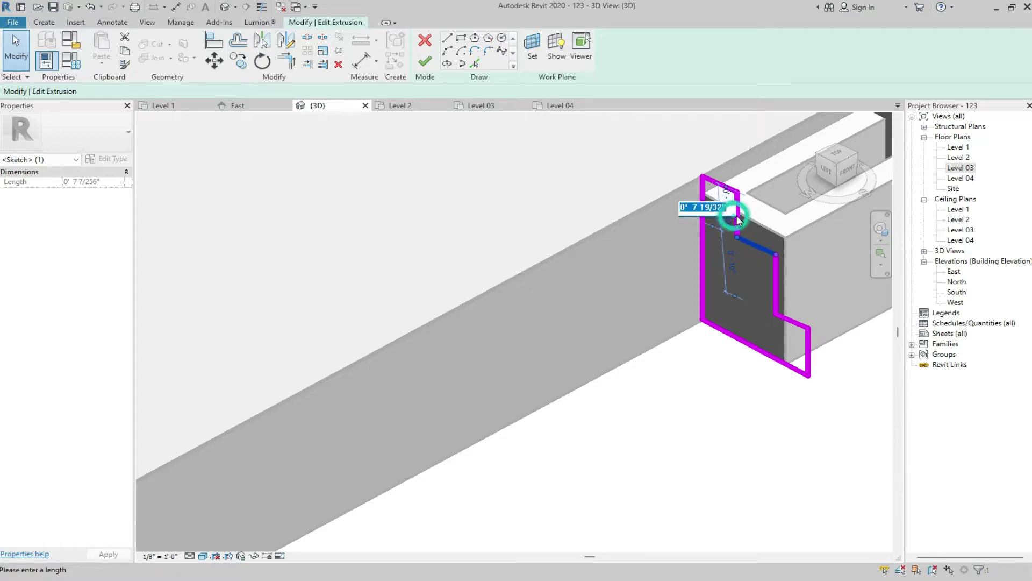
pyautogui.click(740, 222)
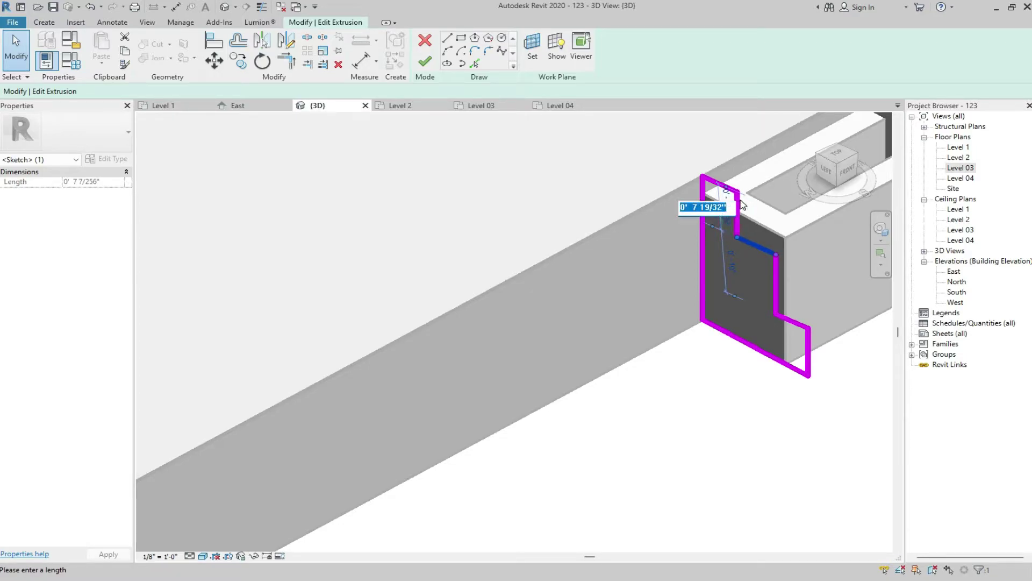
pyautogui.click(738, 211)
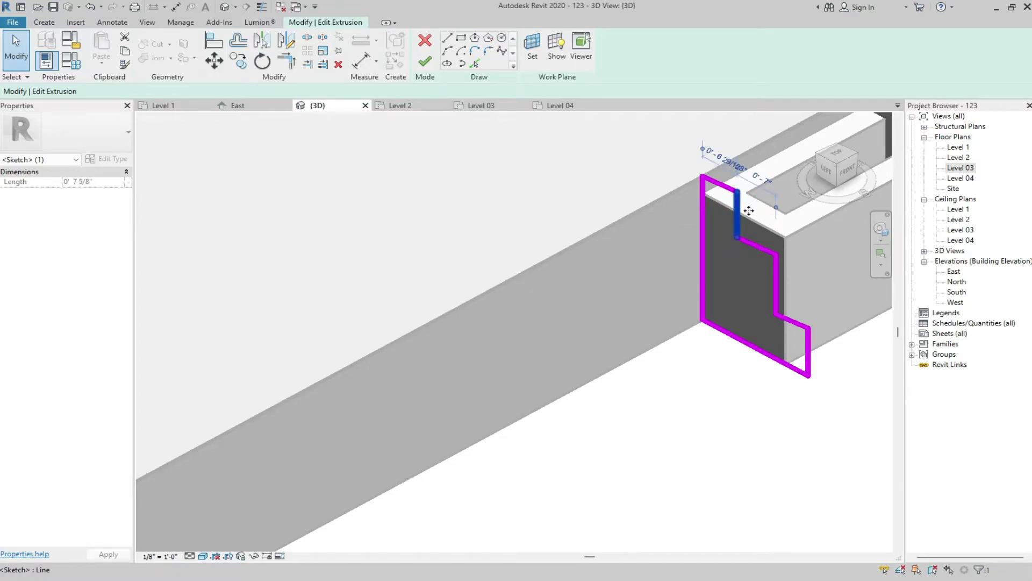
pyautogui.press('Right')
pyautogui.press('Right')
pyautogui.press('Right')
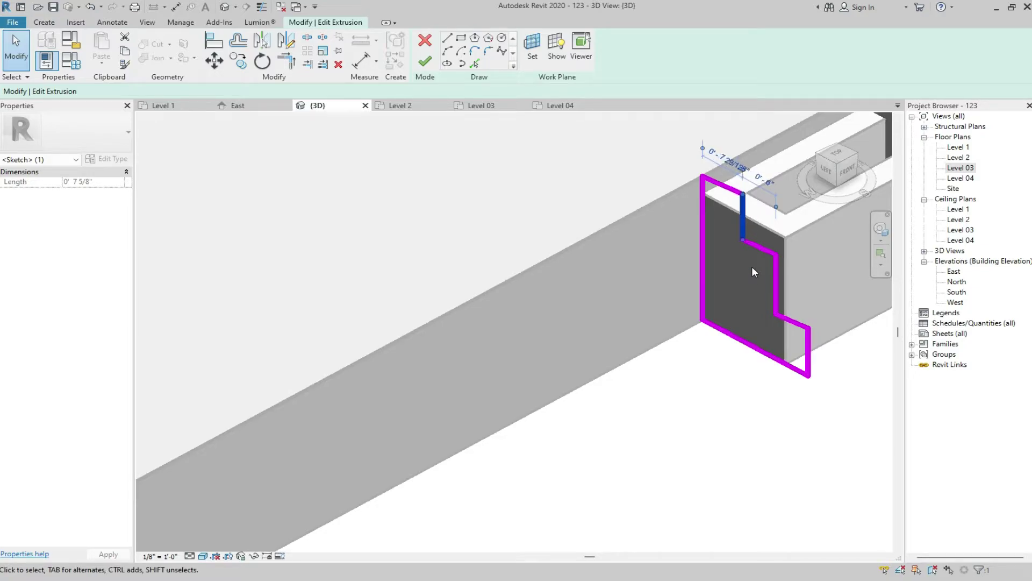
pyautogui.press('Right')
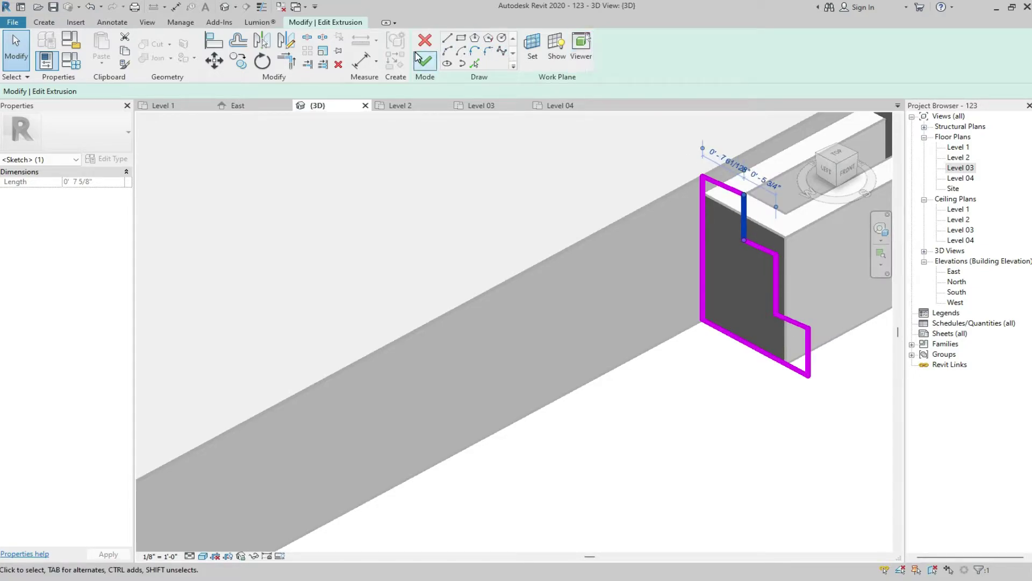
pyautogui.click(413, 56)
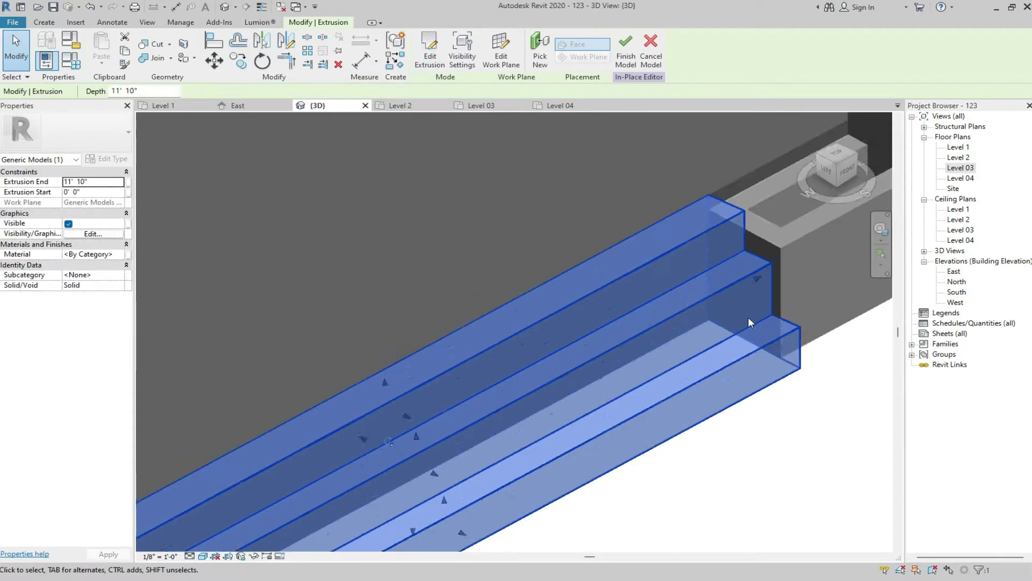
# Finish the in-place steps model from the Level 1 floor plan
pyautogui.scroll(3, 750, 350)
pyautogui.click(752, 404)
pyautogui.scroll(-5, 752, 407)
pyautogui.scroll(-2, 491, 449)
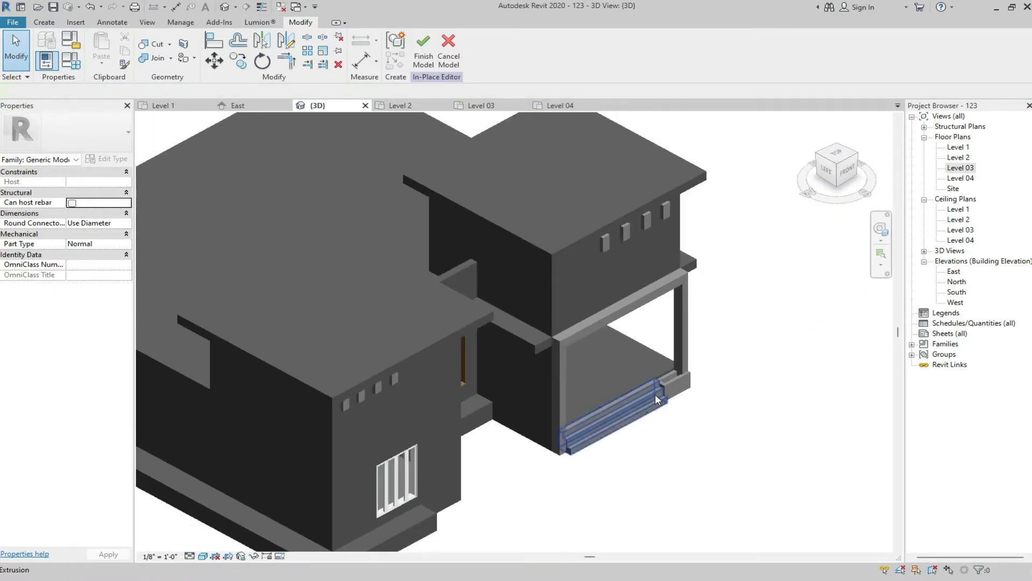
pyautogui.scroll(-3, 716, 355)
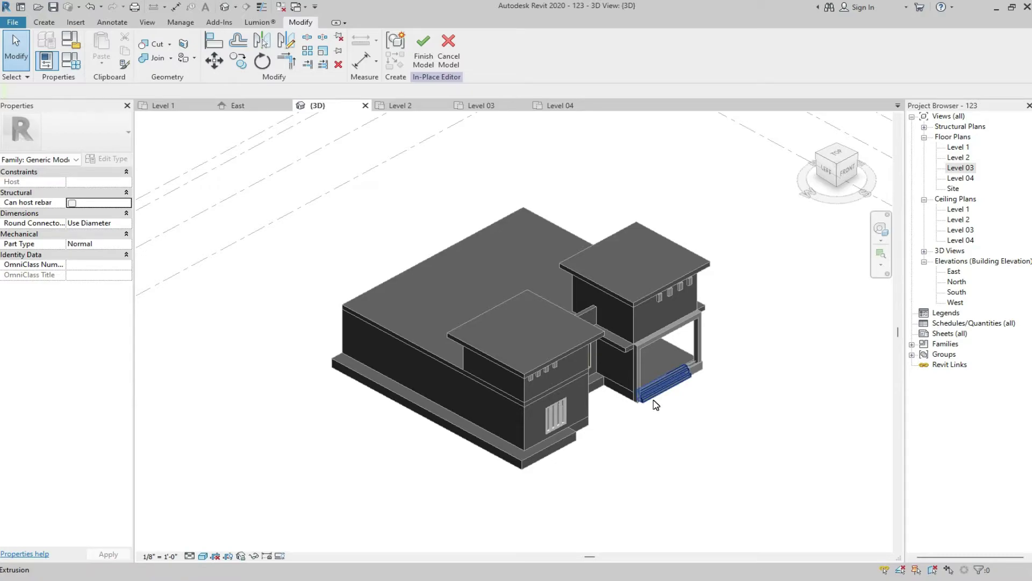
pyautogui.click(168, 104)
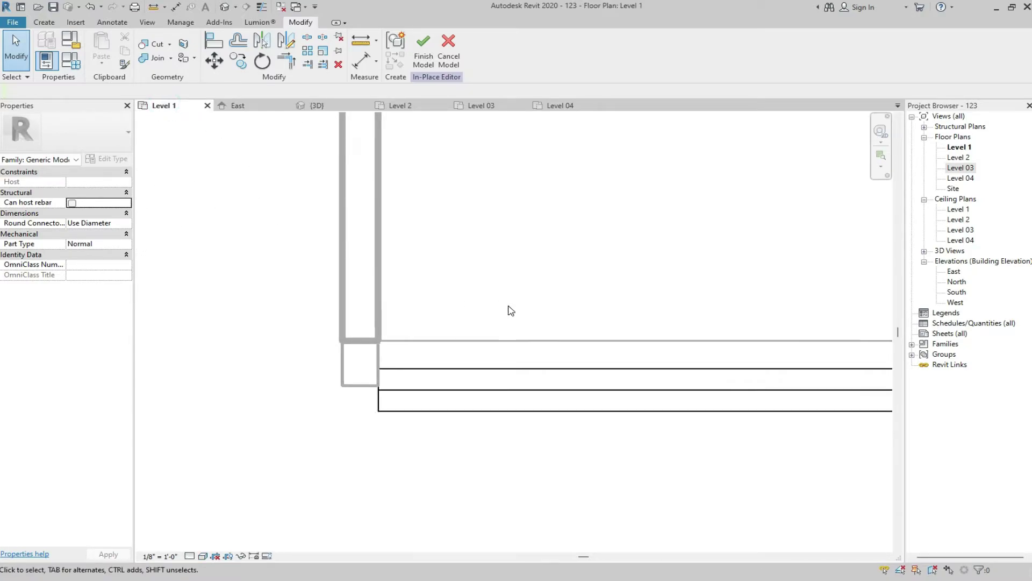
pyautogui.scroll(-3, 510, 307)
pyautogui.scroll(-2, 596, 399)
pyautogui.scroll(-1, 597, 399)
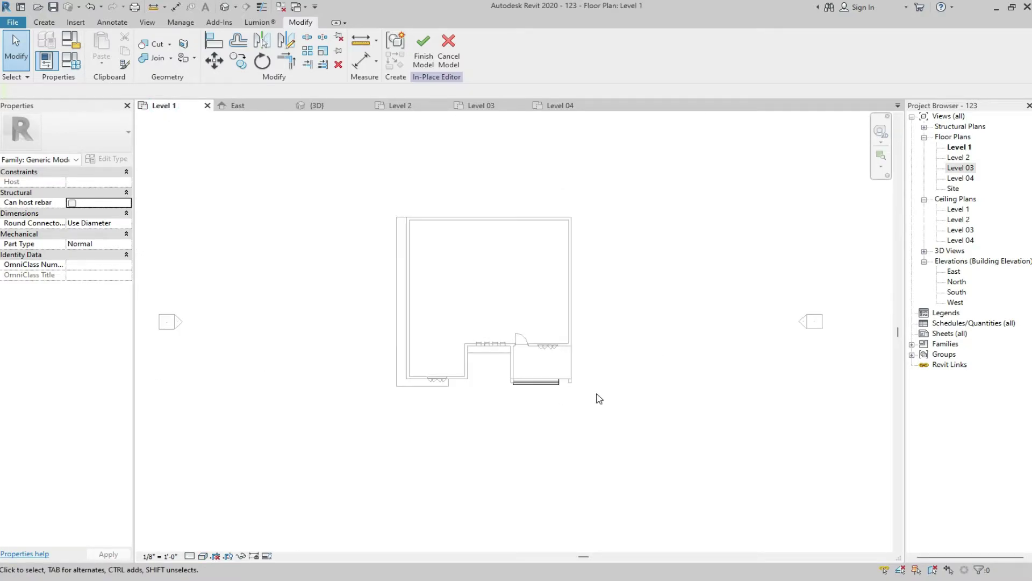
pyautogui.click(424, 51)
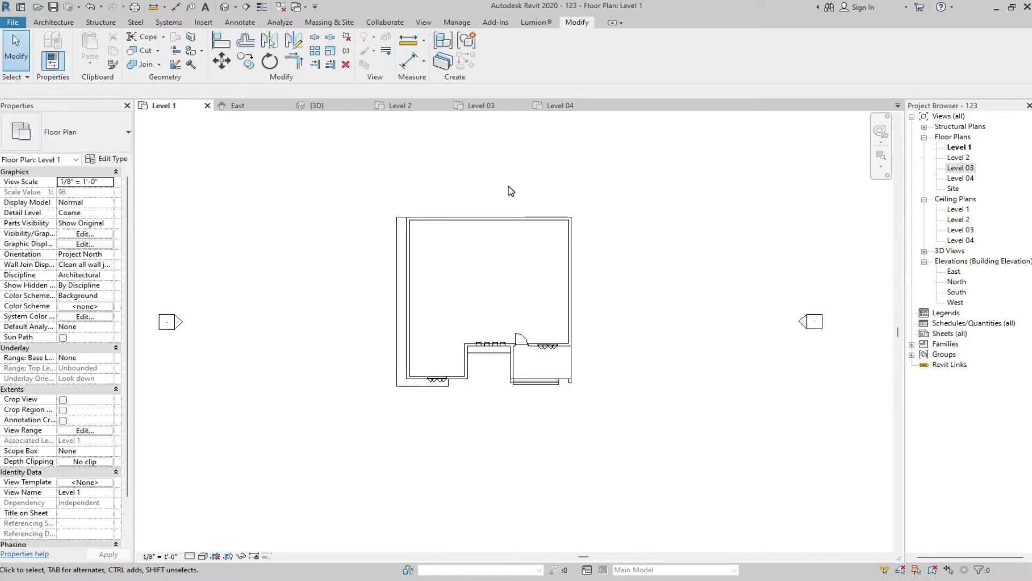
# Bring up the Massing & Site ribbon tools
pyautogui.scroll(2, 510, 191)
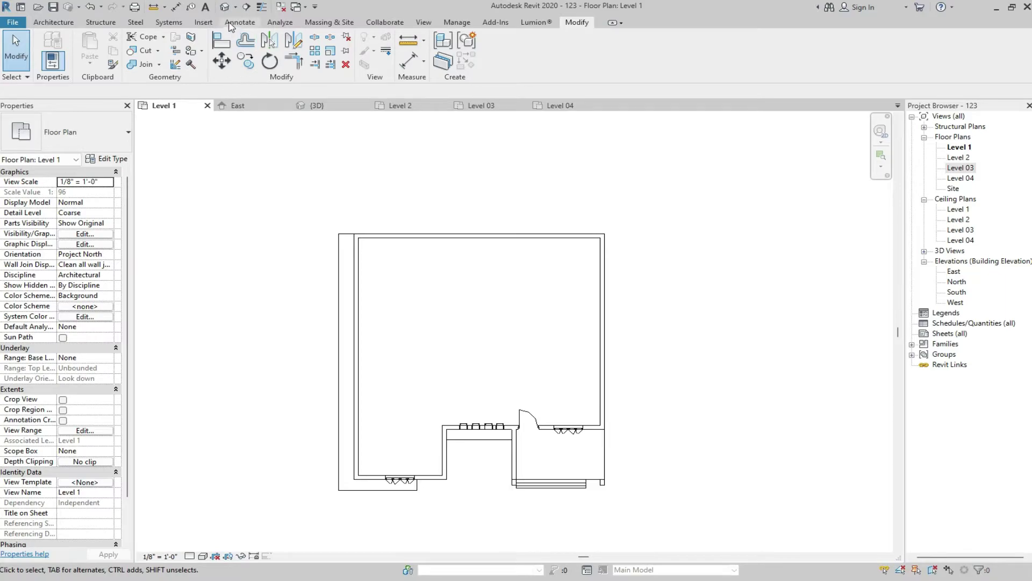
pyautogui.click(195, 23)
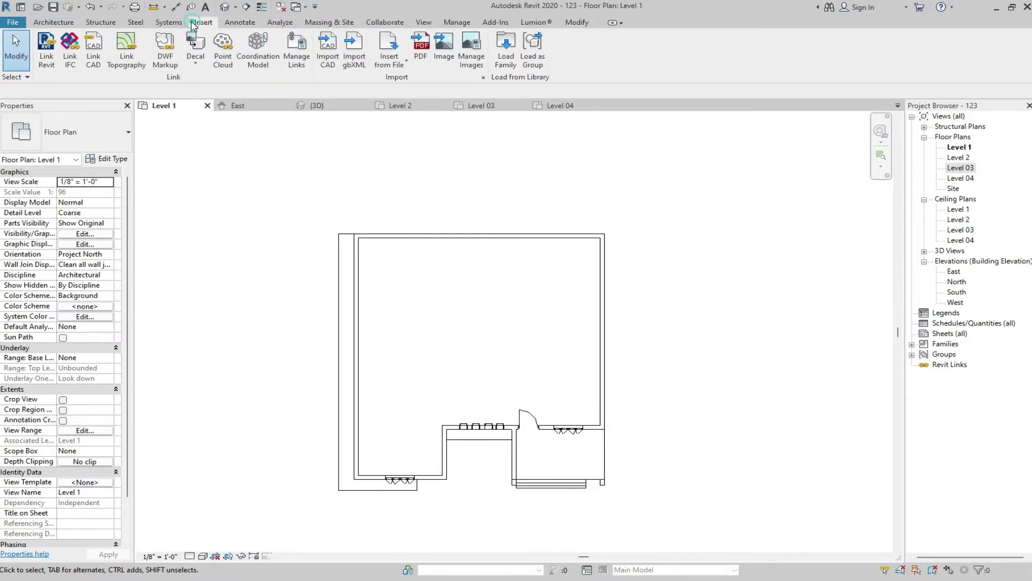
pyautogui.click(563, 22)
pyautogui.click(321, 22)
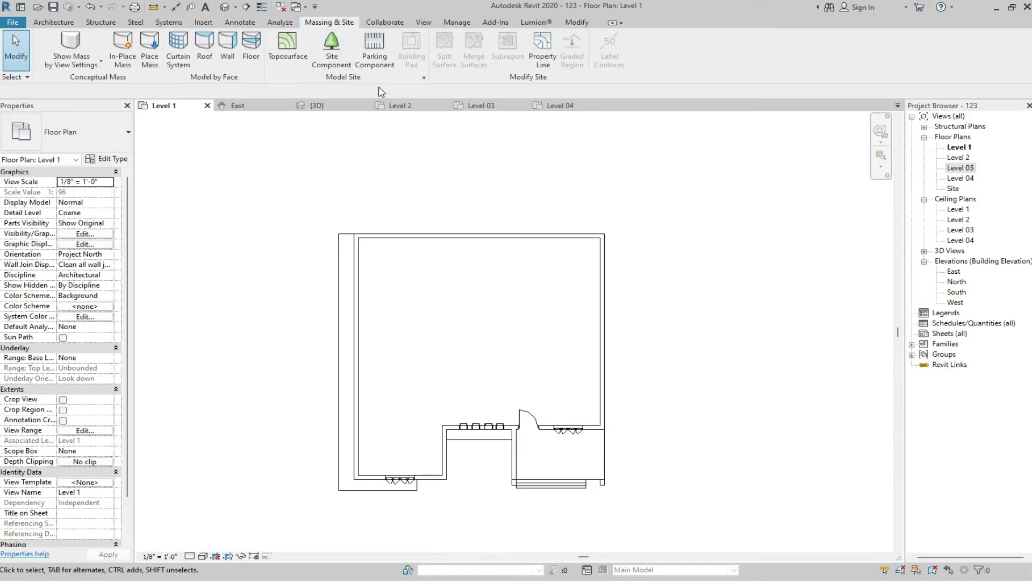
# Create a toposurface with a placed point and finish the surface
pyautogui.click(288, 46)
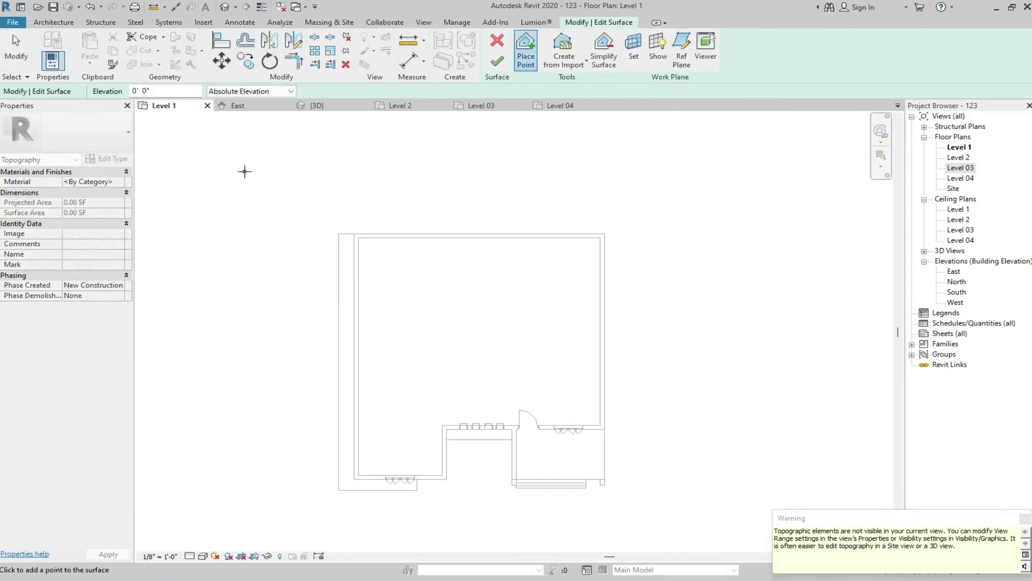
pyautogui.click(199, 158)
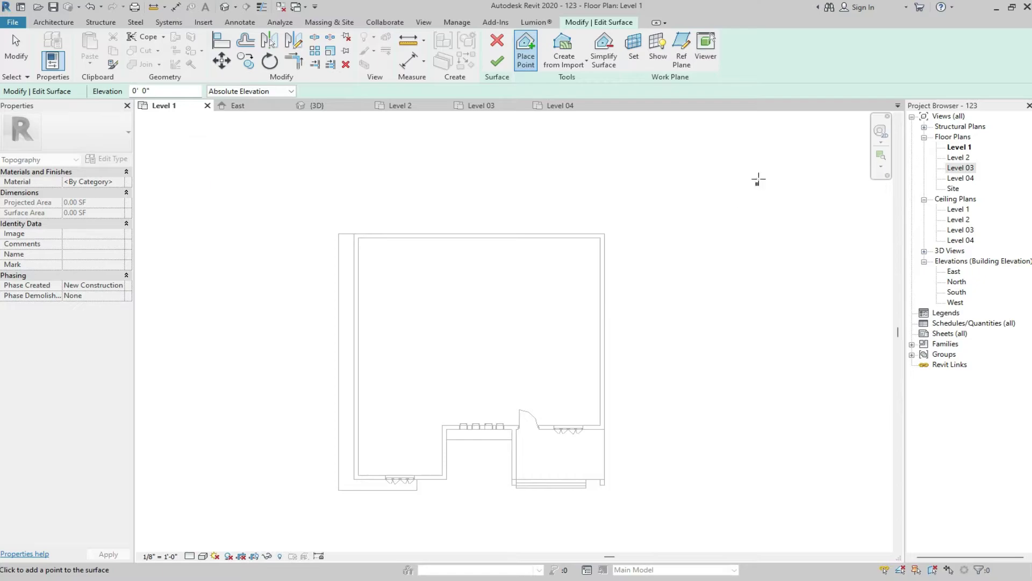
pyautogui.scroll(-2, 773, 179)
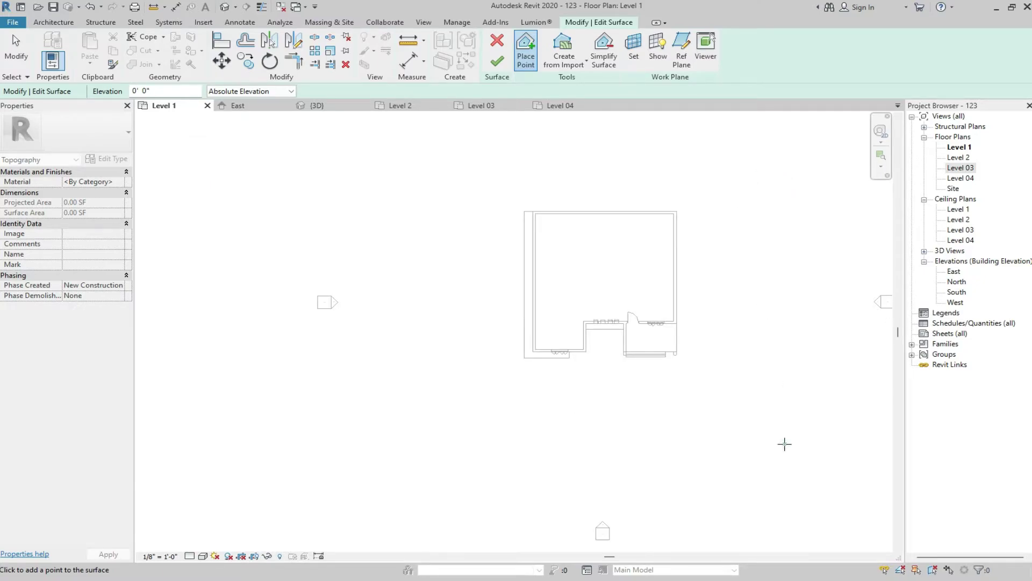
pyautogui.click(475, 117)
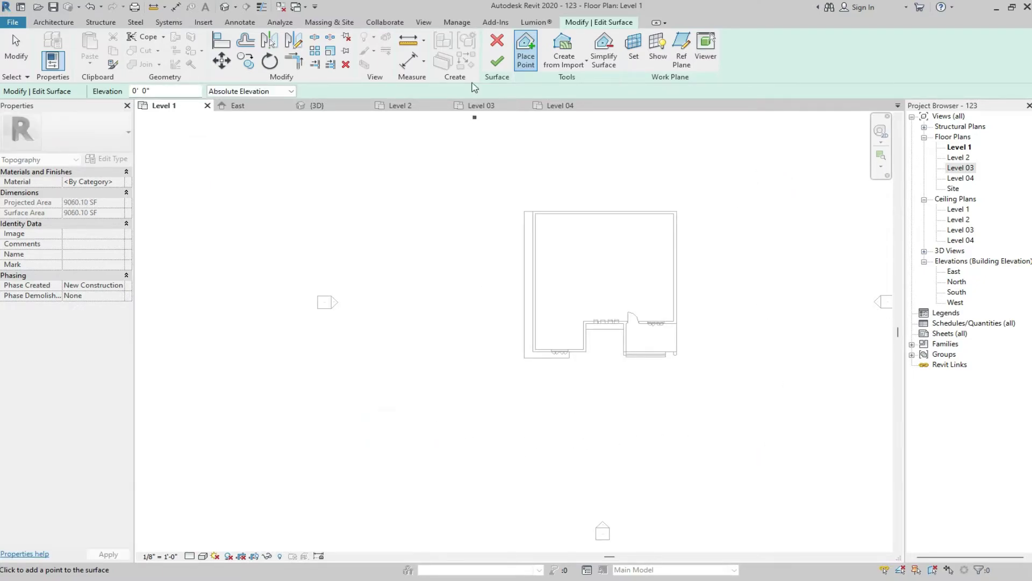
pyautogui.click(504, 70)
pyautogui.click(317, 106)
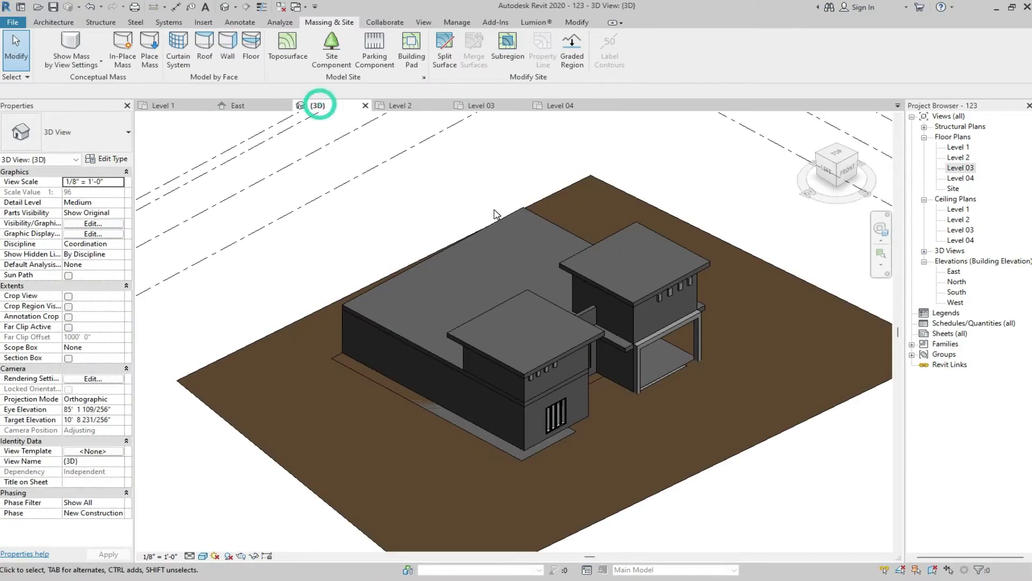
pyautogui.scroll(-2, 496, 214)
pyautogui.scroll(5, 660, 401)
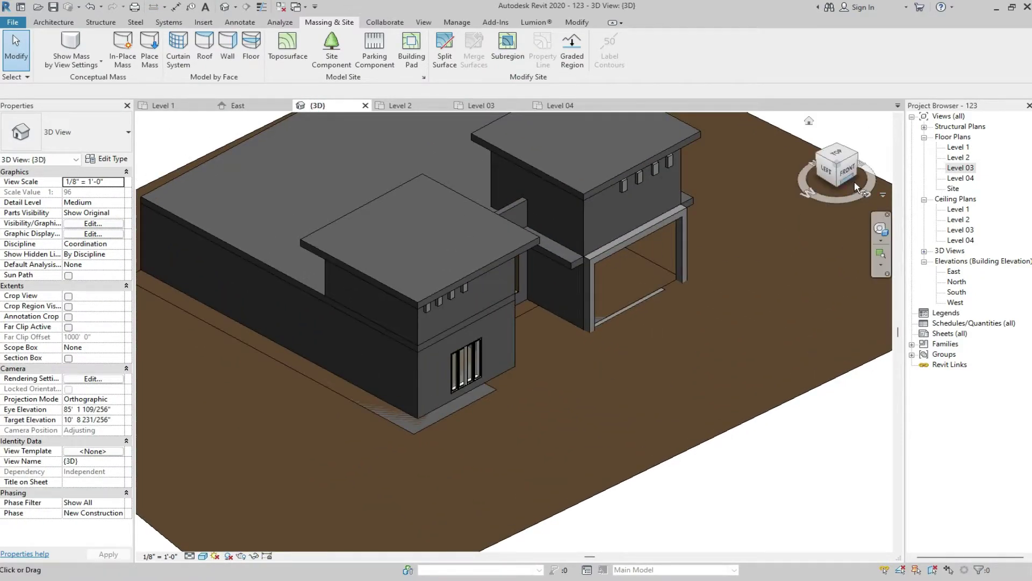
# From the front view, drag the toposurface down beneath the house's base
pyautogui.click(840, 173)
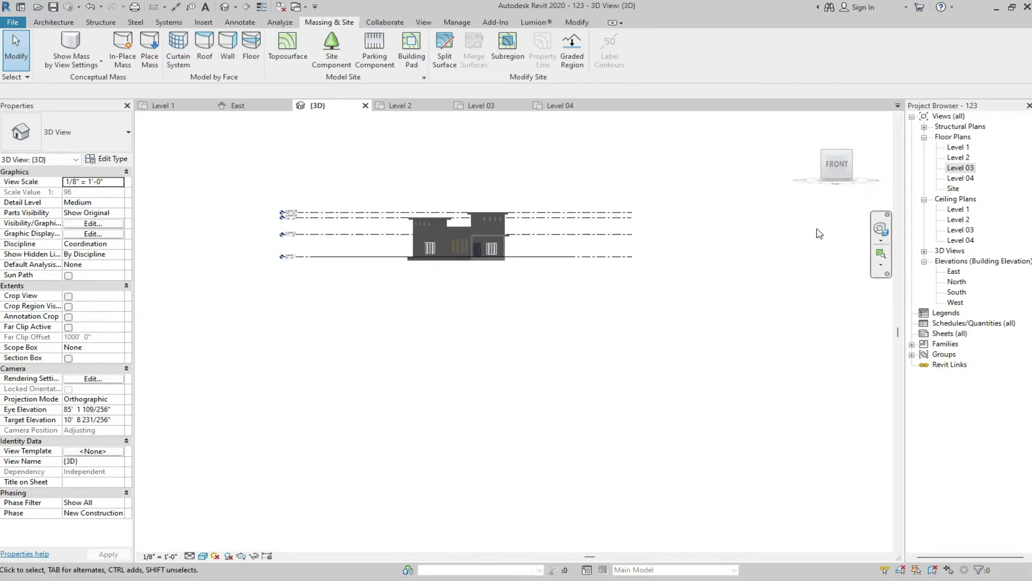
pyautogui.scroll(5, 495, 355)
pyautogui.scroll(3, 534, 371)
pyautogui.scroll(1, 535, 369)
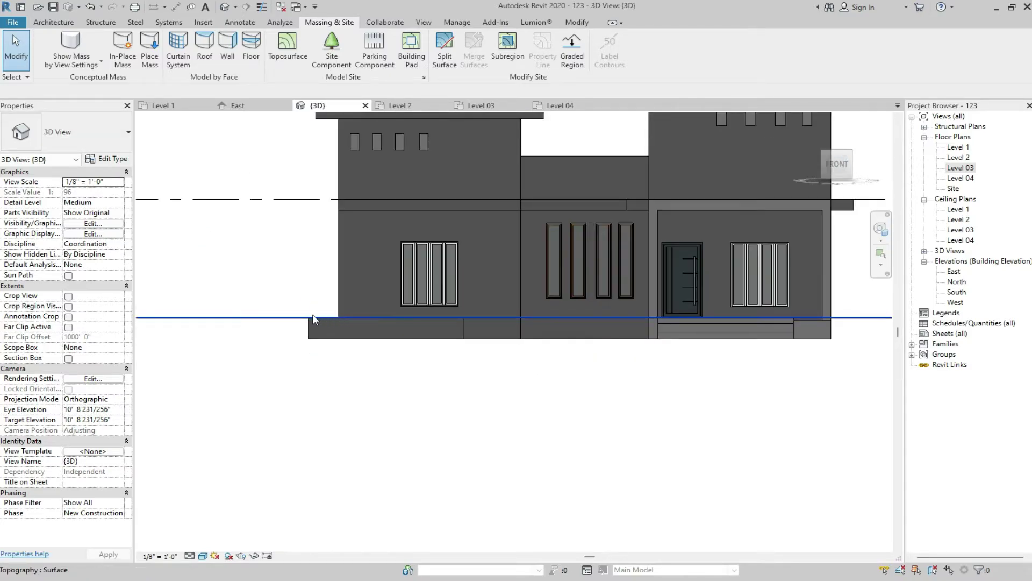
pyautogui.click(286, 317)
pyautogui.moveTo(283, 317); pyautogui.dragTo(287, 350)
pyautogui.click(319, 373)
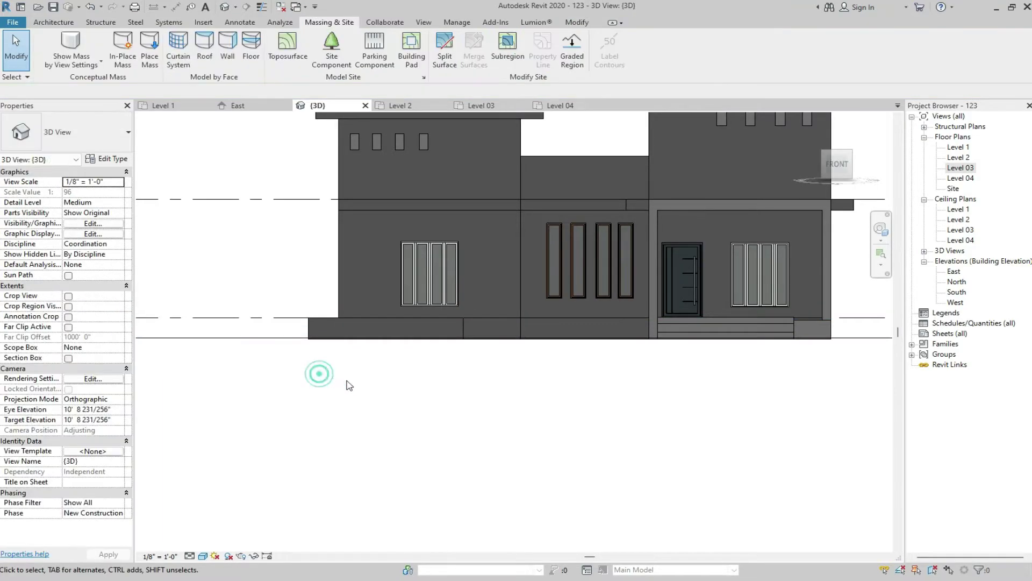
pyautogui.click(270, 337)
pyautogui.scroll(2, 270, 338)
pyautogui.scroll(3, 270, 339)
pyautogui.scroll(1, 270, 339)
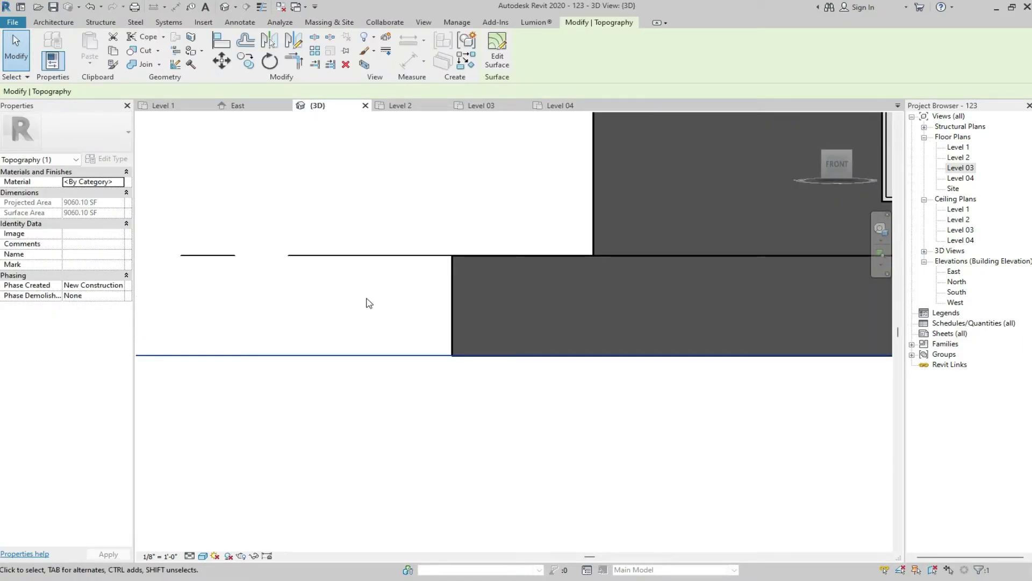
pyautogui.click(378, 440)
# Return to the default isometric Home view of the house with its site
pyautogui.click(806, 122)
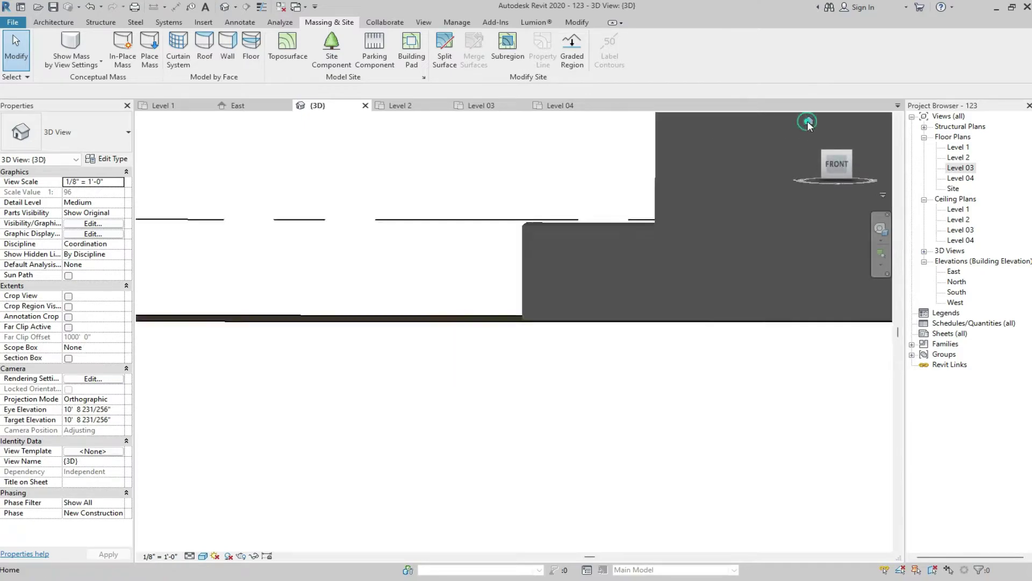
pyautogui.scroll(3, 520, 377)
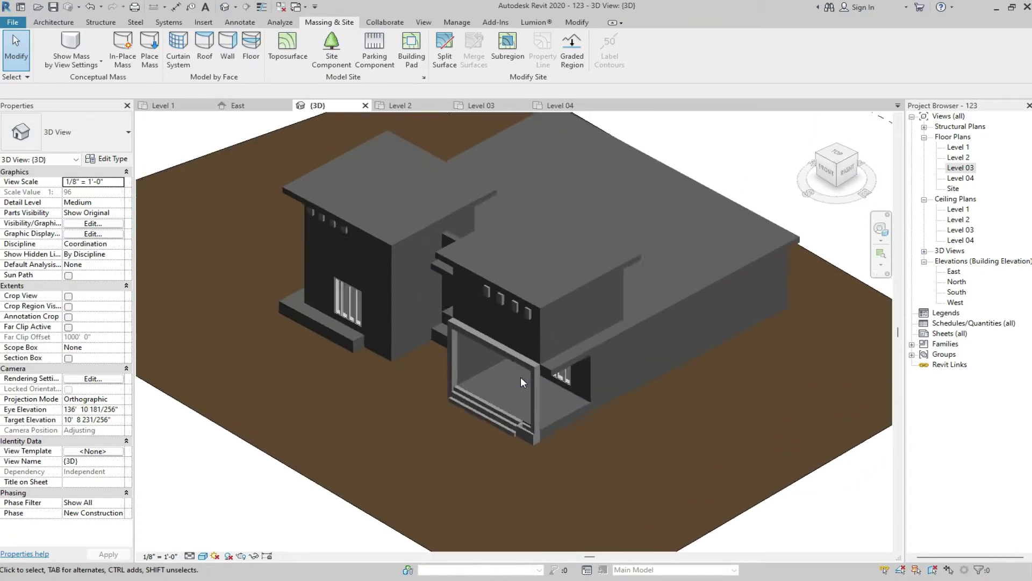
pyautogui.scroll(-3, 592, 334)
pyautogui.scroll(4, 492, 226)
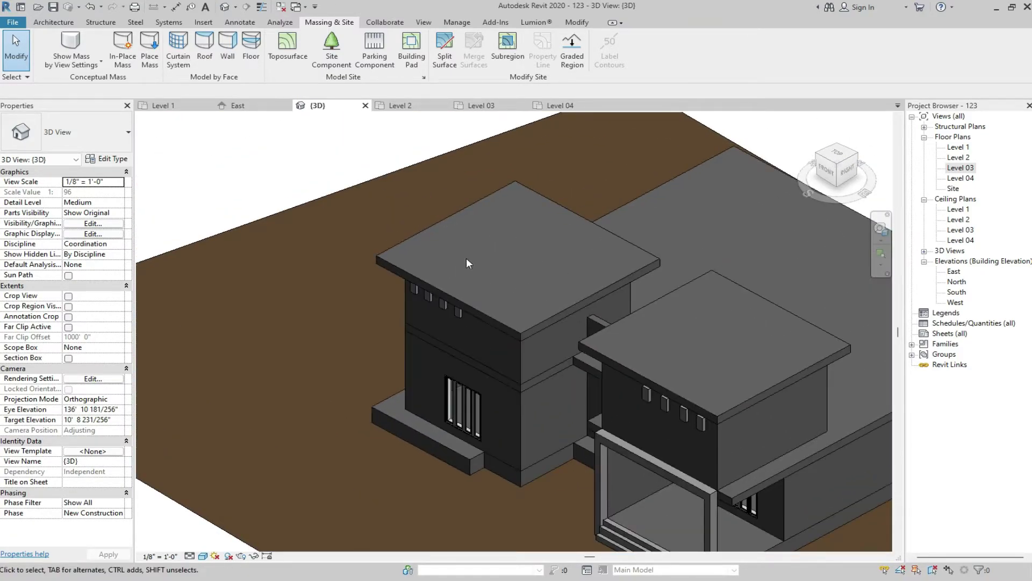
pyautogui.scroll(-2, 466, 263)
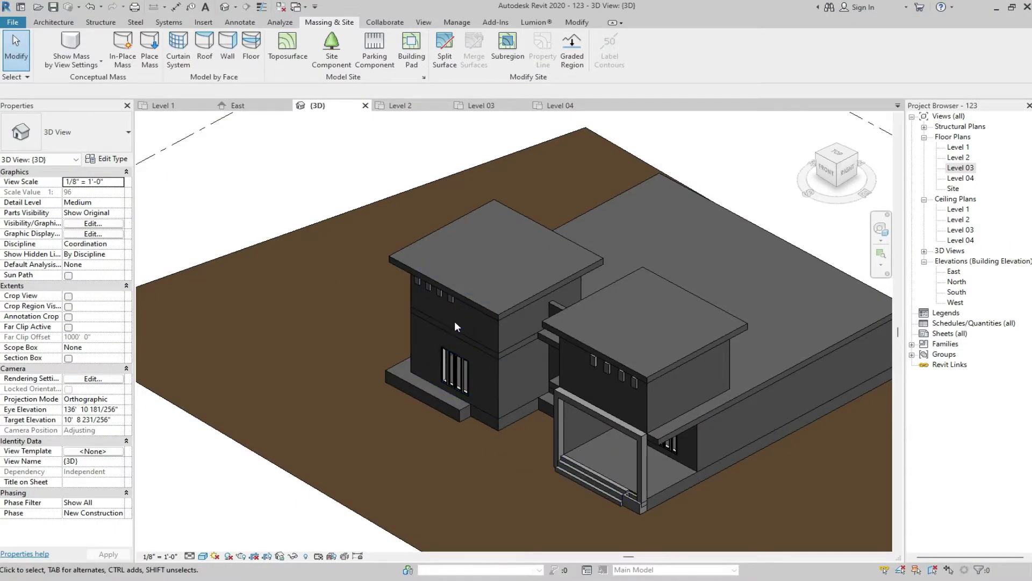
# In the Level 2 plan, edit the floor slab's boundary and drag its front line outward
pyautogui.scroll(5, 454, 321)
pyautogui.scroll(2, 449, 323)
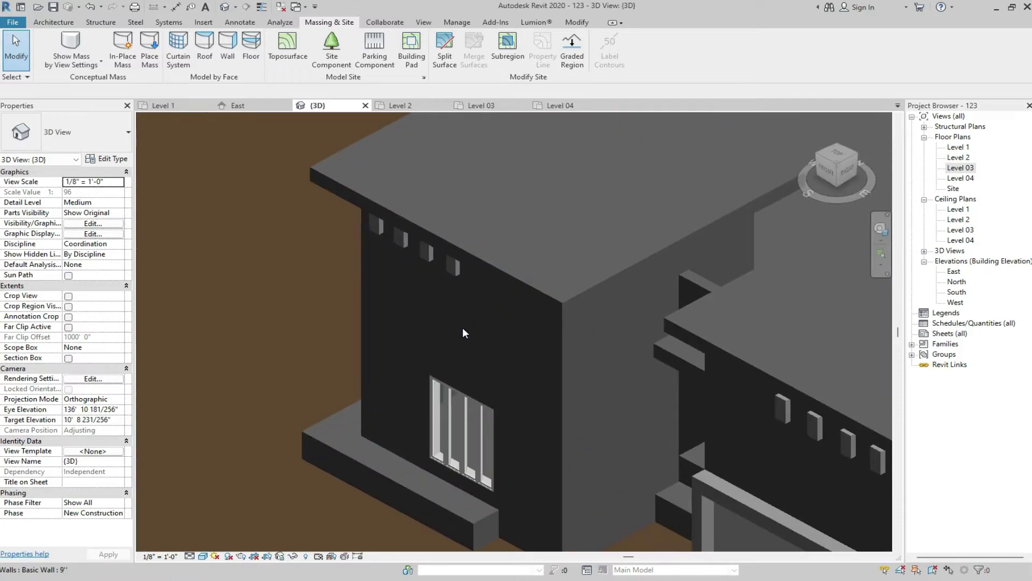
pyautogui.scroll(2, 463, 327)
pyautogui.scroll(1, 473, 347)
pyautogui.click(352, 305)
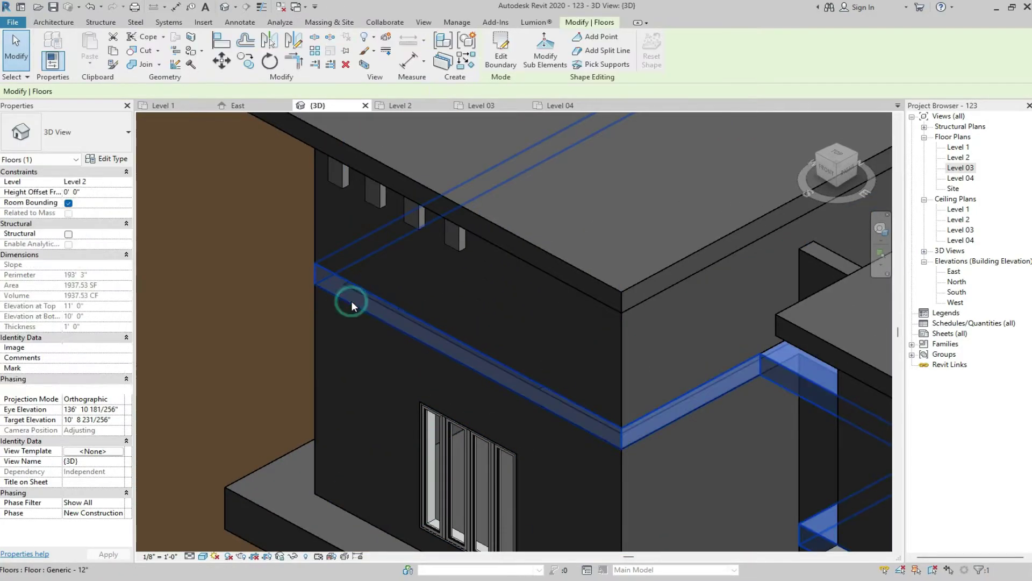
pyautogui.click(407, 106)
pyautogui.scroll(-3, 588, 309)
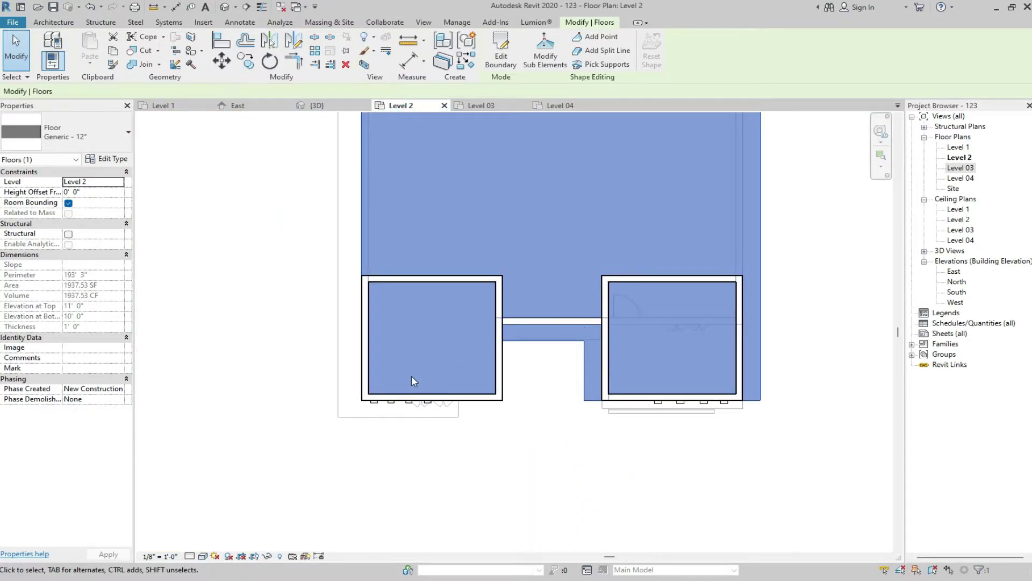
pyautogui.scroll(3, 413, 380)
pyautogui.doubleClick(629, 306)
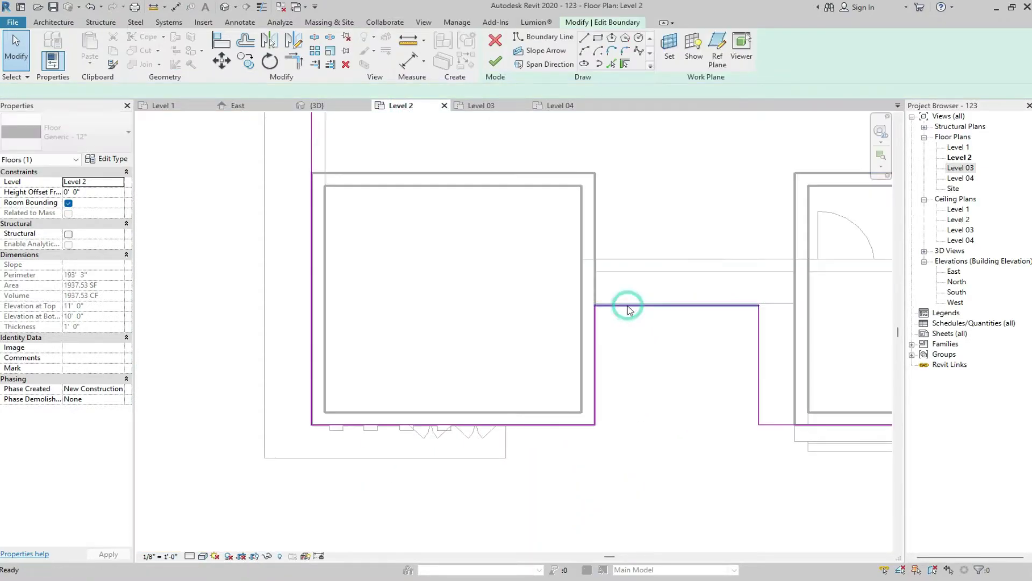
pyautogui.click(491, 427)
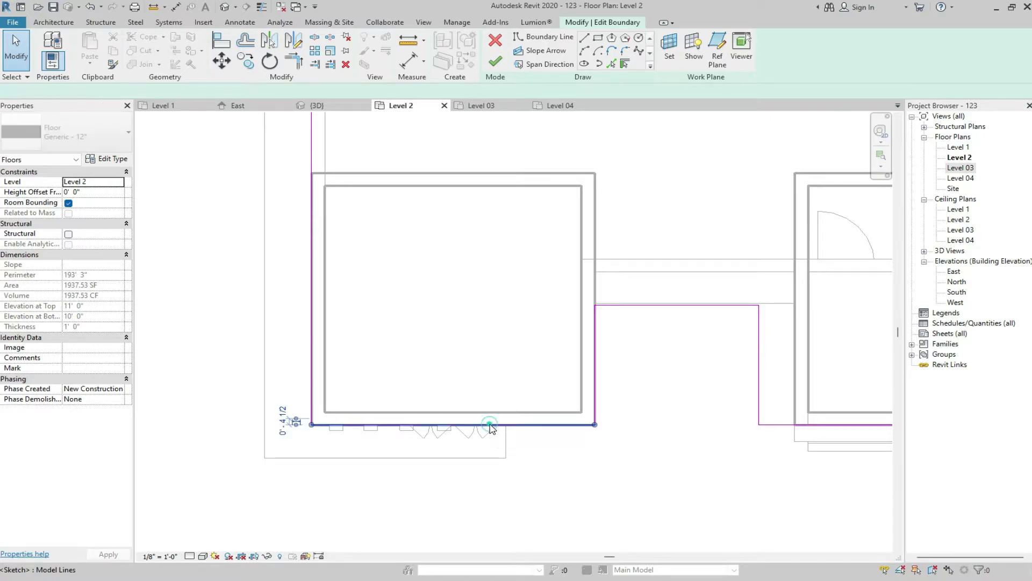
pyautogui.moveTo(486, 425); pyautogui.dragTo(483, 458)
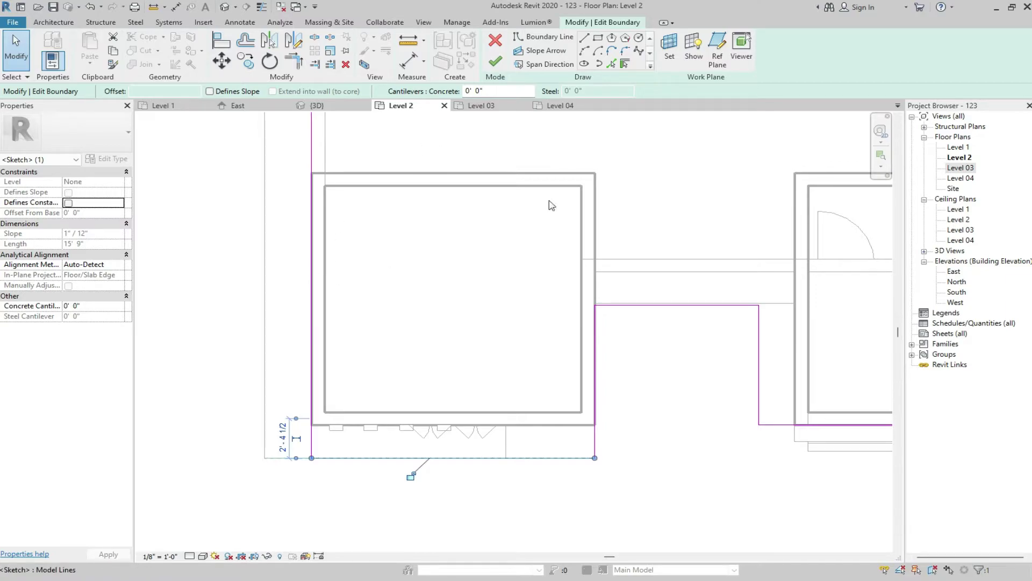
# Draw new front and left boundary lines, setting the left edge 2' off the wall
pyautogui.click(585, 41)
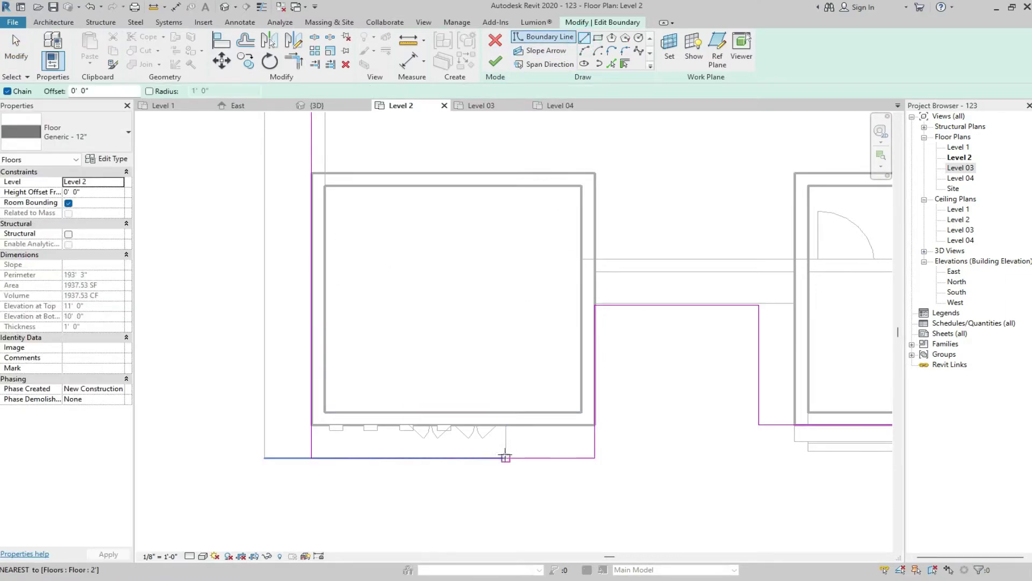
pyautogui.click(506, 458)
pyautogui.click(506, 425)
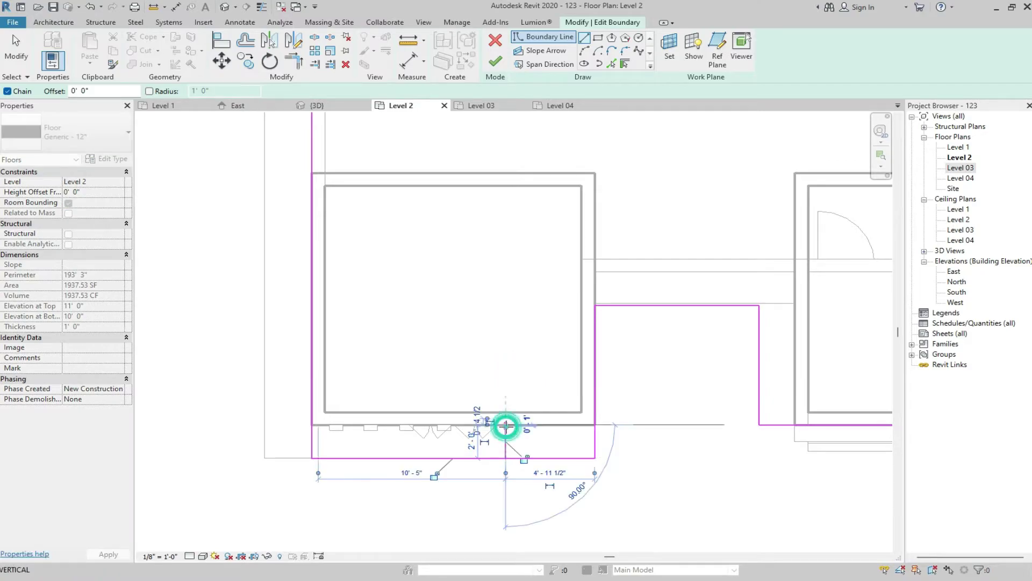
pyautogui.click(594, 424)
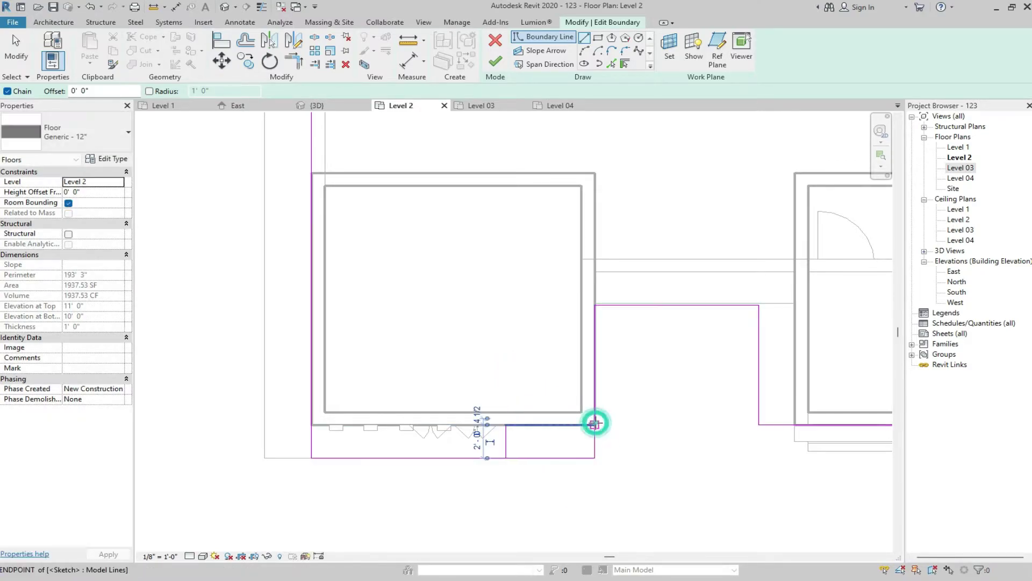
pyautogui.click(311, 424)
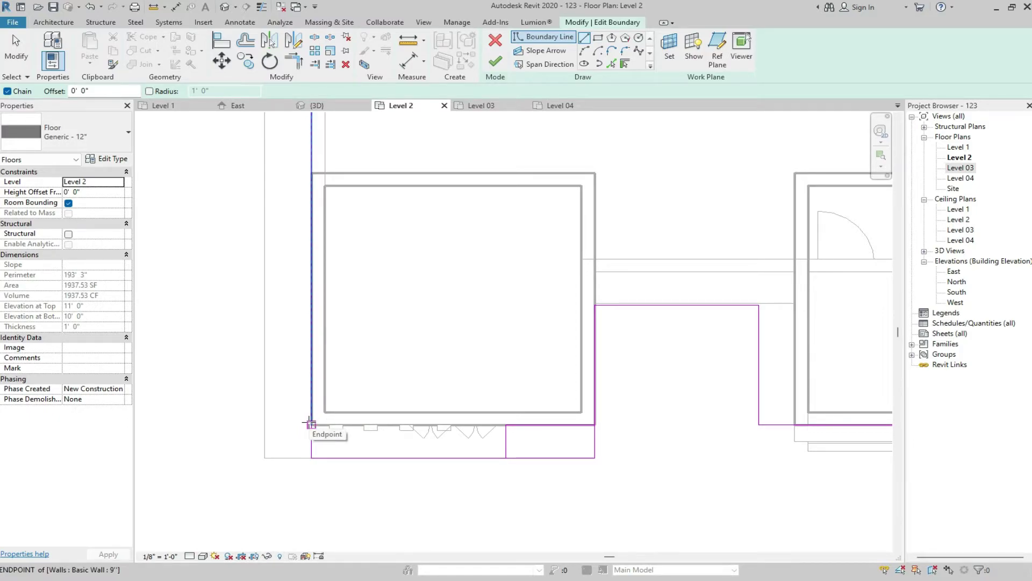
pyautogui.click(310, 424)
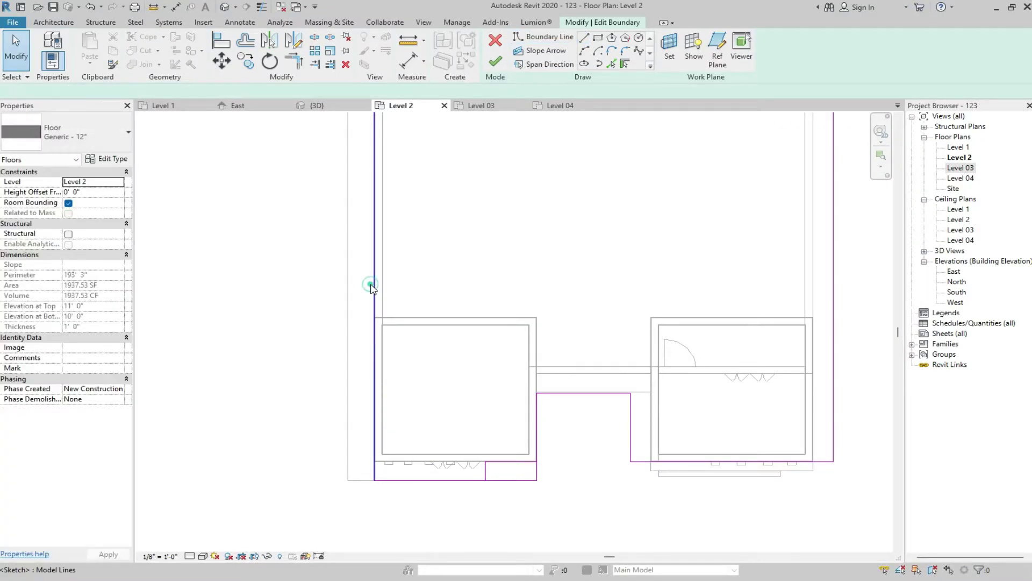
pyautogui.click(371, 287)
pyautogui.moveTo(371, 288); pyautogui.dragTo(357, 288)
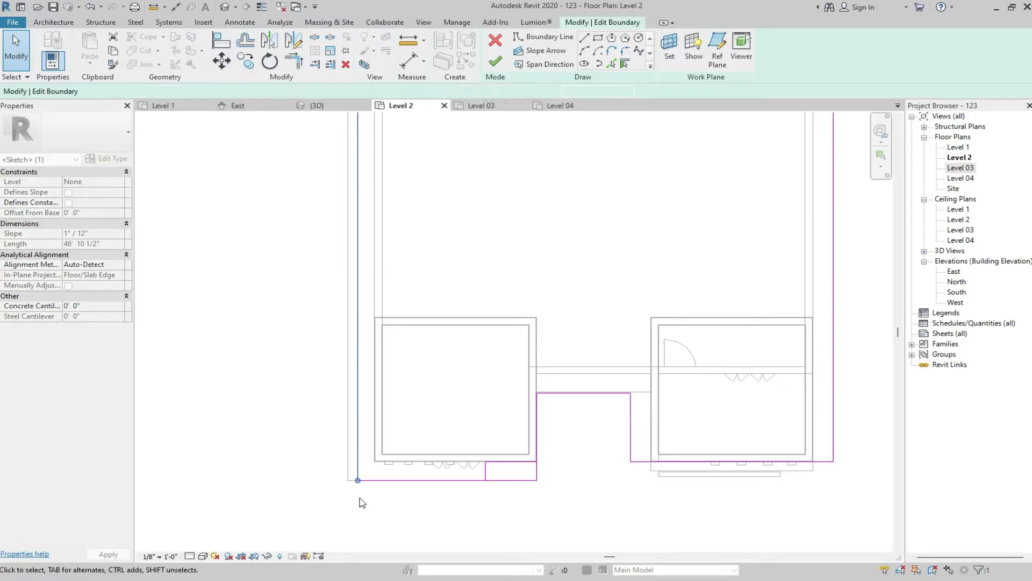
pyautogui.scroll(-2, 362, 503)
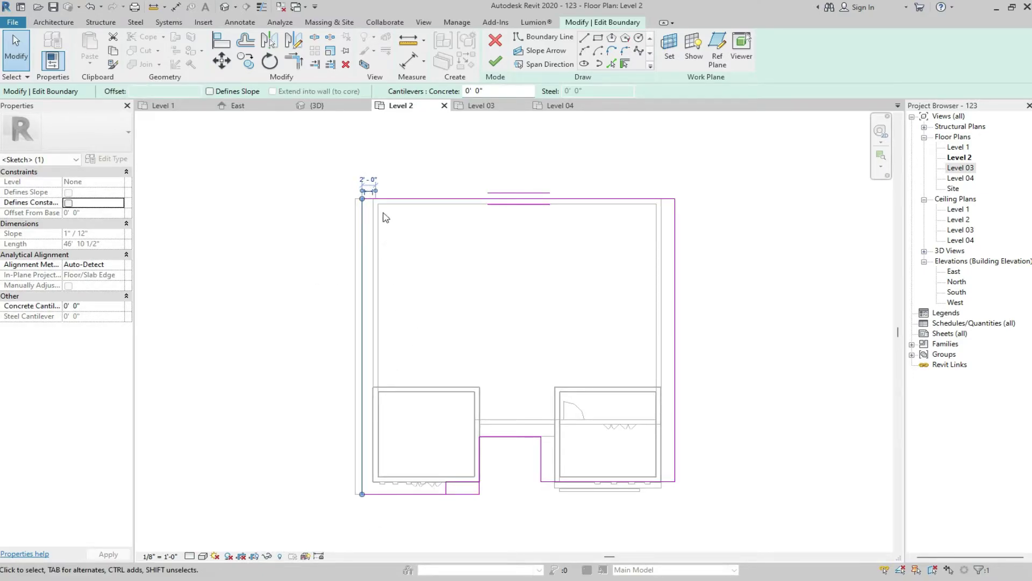
pyautogui.click(369, 179)
pyautogui.write("2'")
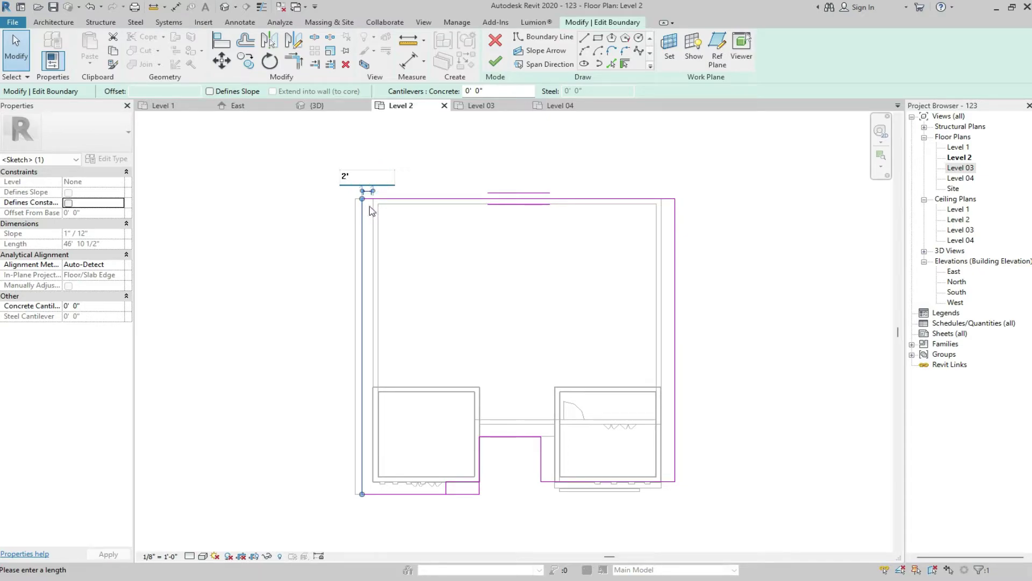
pyautogui.scroll(1, 461, 475)
pyautogui.scroll(1, 478, 514)
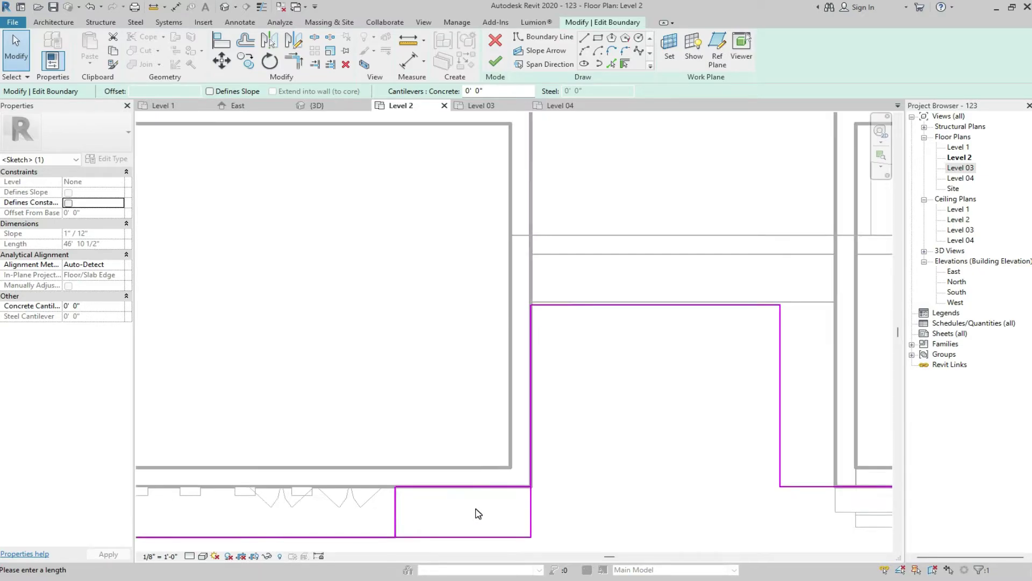
# Trim the vertical and front boundary lines into corners with TR and finish the floor edit
pyautogui.press('Escape')
pyautogui.press('Escape')
pyautogui.press('t')
pyautogui.press('r')
pyautogui.click(531, 451)
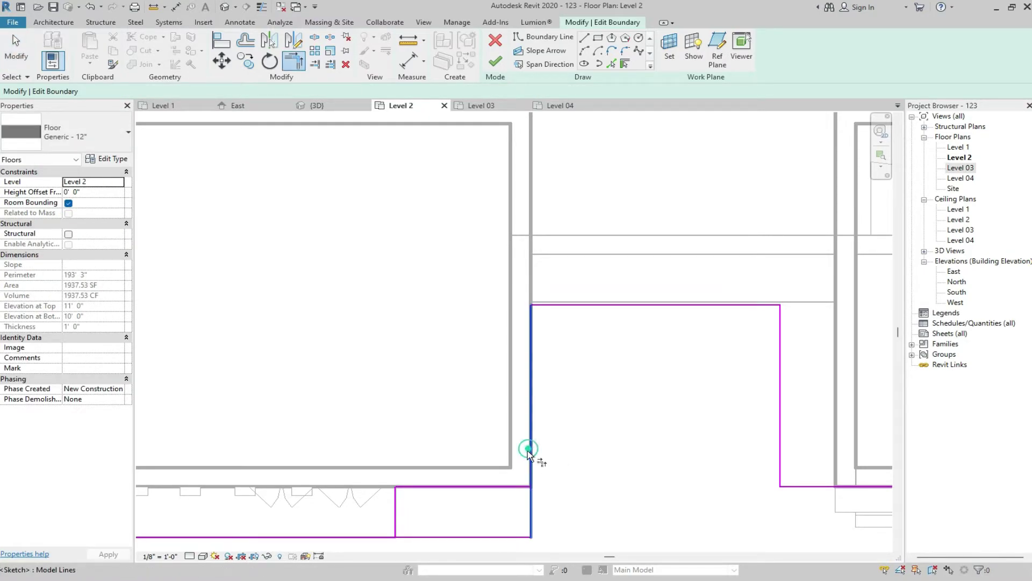
pyautogui.click(513, 487)
pyautogui.click(377, 537)
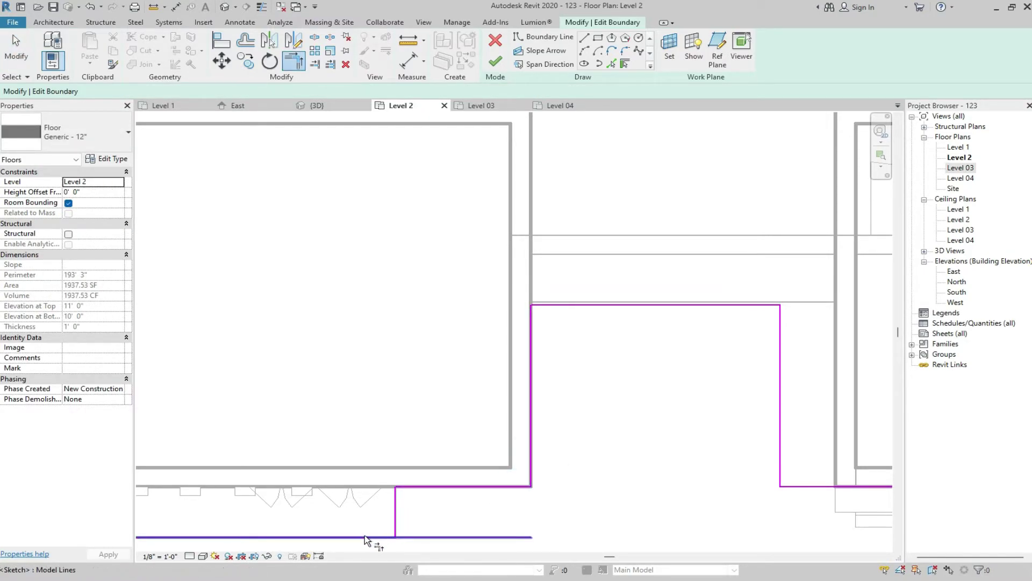
pyautogui.click(396, 519)
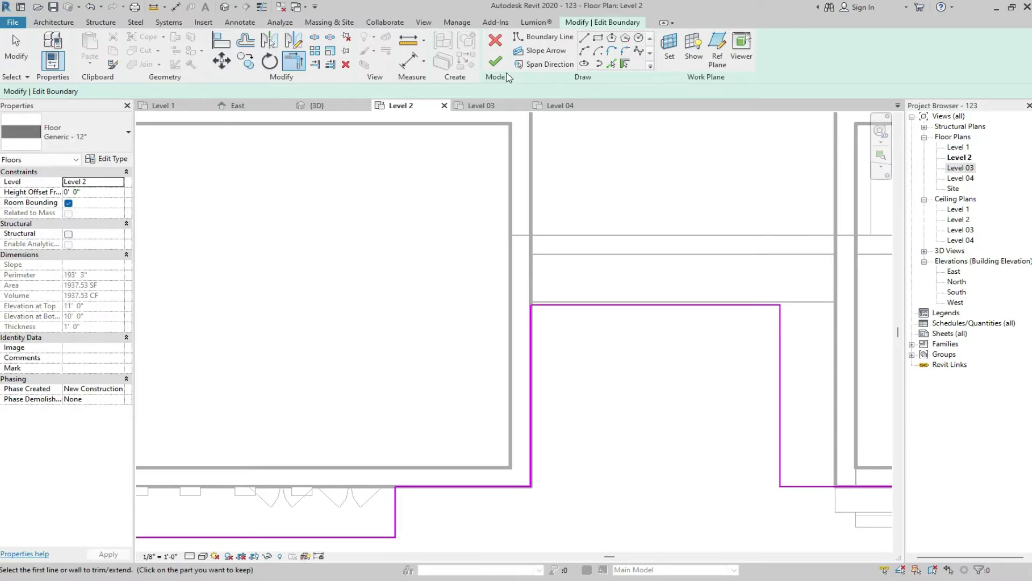
pyautogui.click(495, 63)
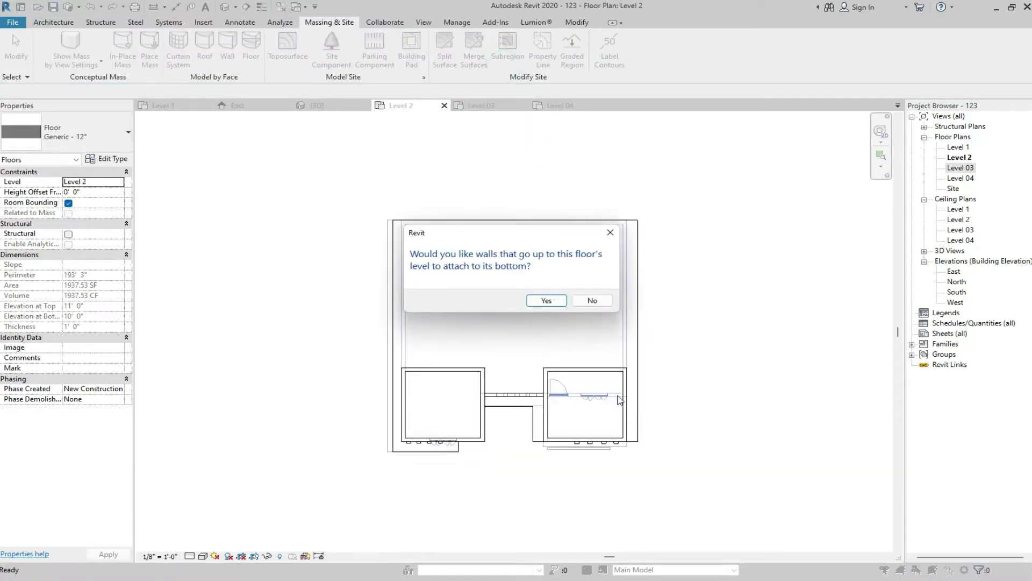
# Answer the wall-attach prompt, check the 3D view, then zoom Level 1 onto the casement-window wall
pyautogui.click(547, 300)
pyautogui.press('Escape')
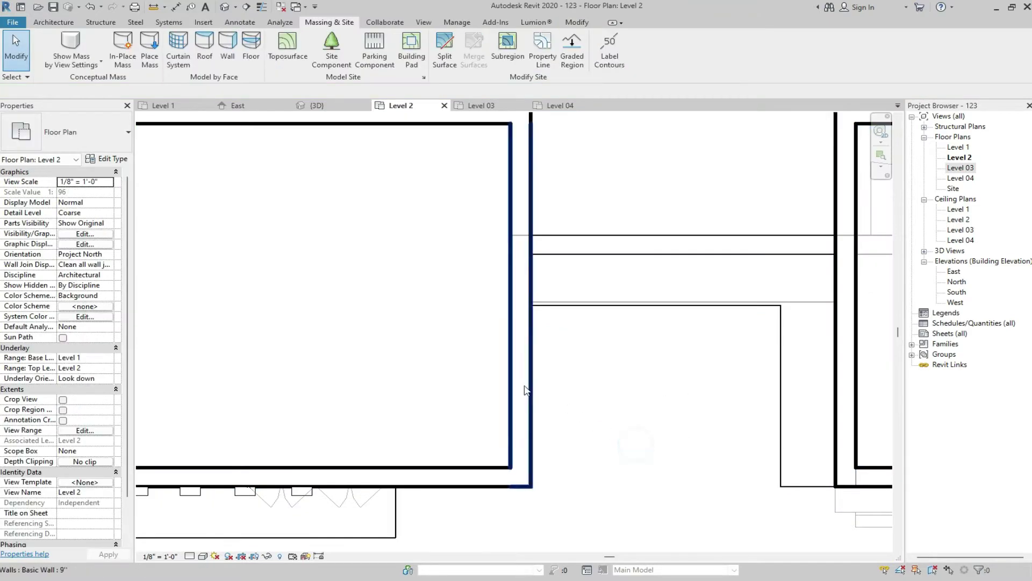
pyautogui.scroll(-2, 526, 391)
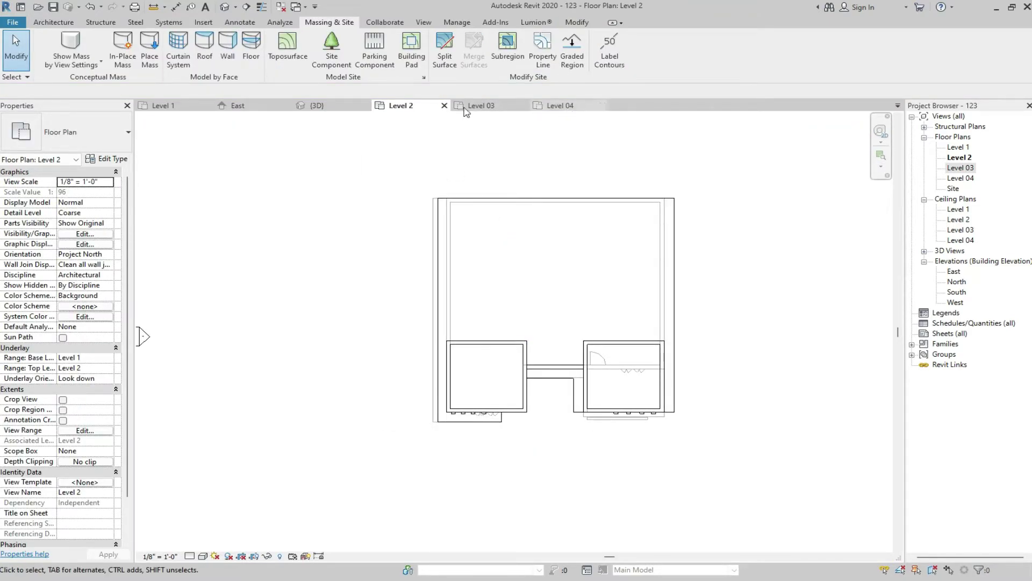
pyautogui.click(317, 106)
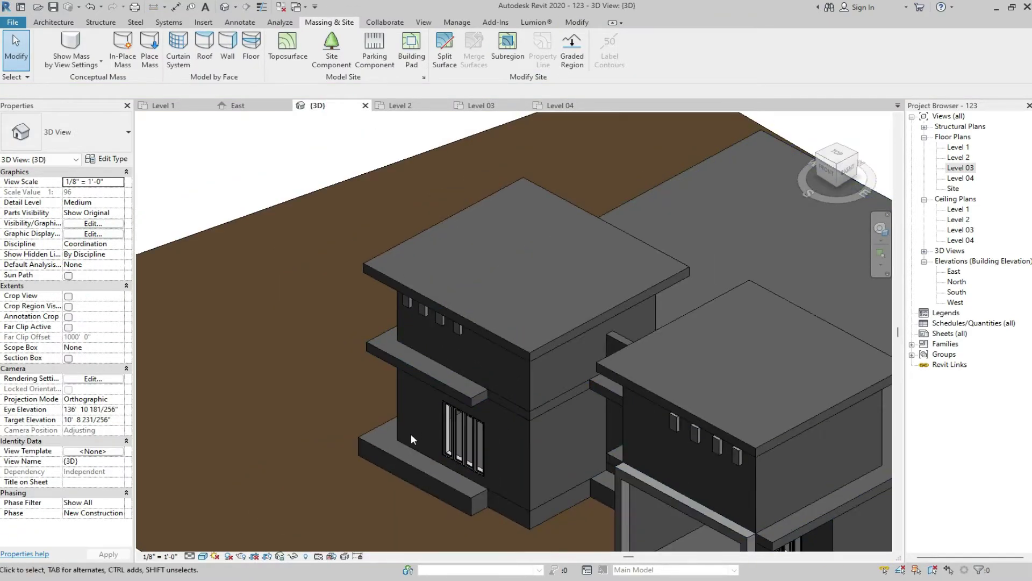
pyautogui.scroll(2, 385, 479)
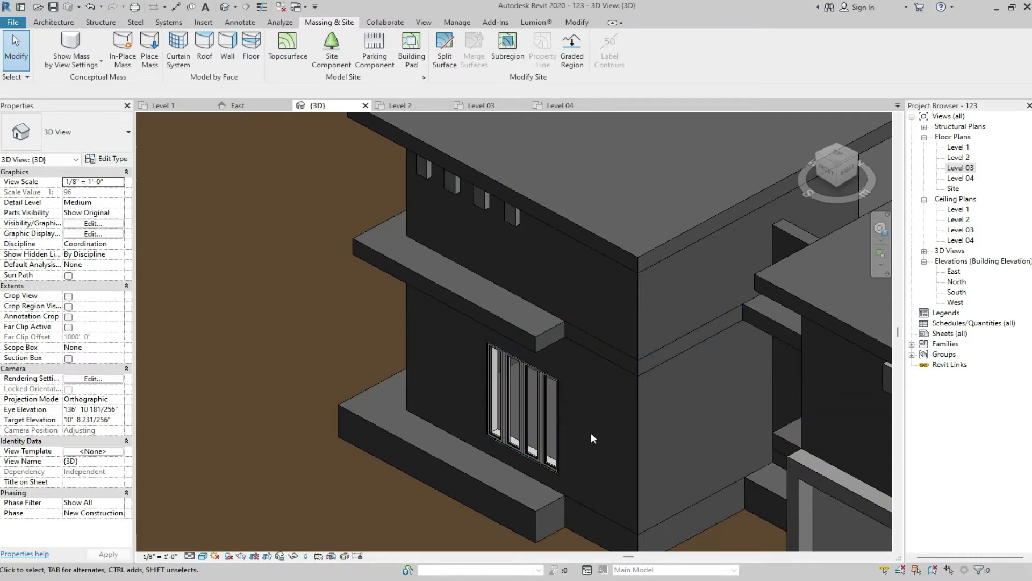
pyautogui.click(197, 106)
pyautogui.scroll(5, 567, 353)
pyautogui.scroll(5, 567, 353)
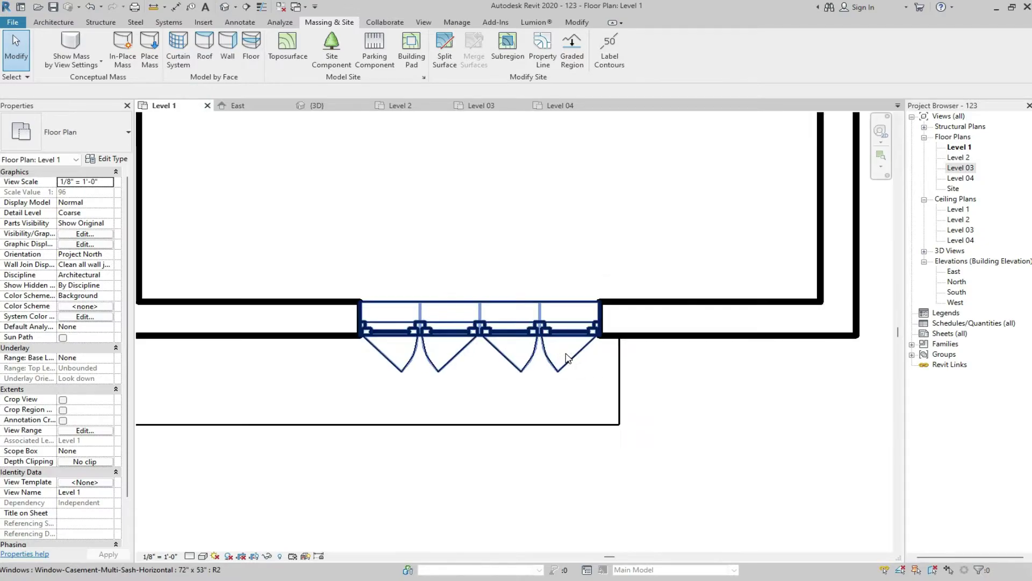
# Start an in-place Generic Models component named Generic Models 5
pyautogui.click(52, 22)
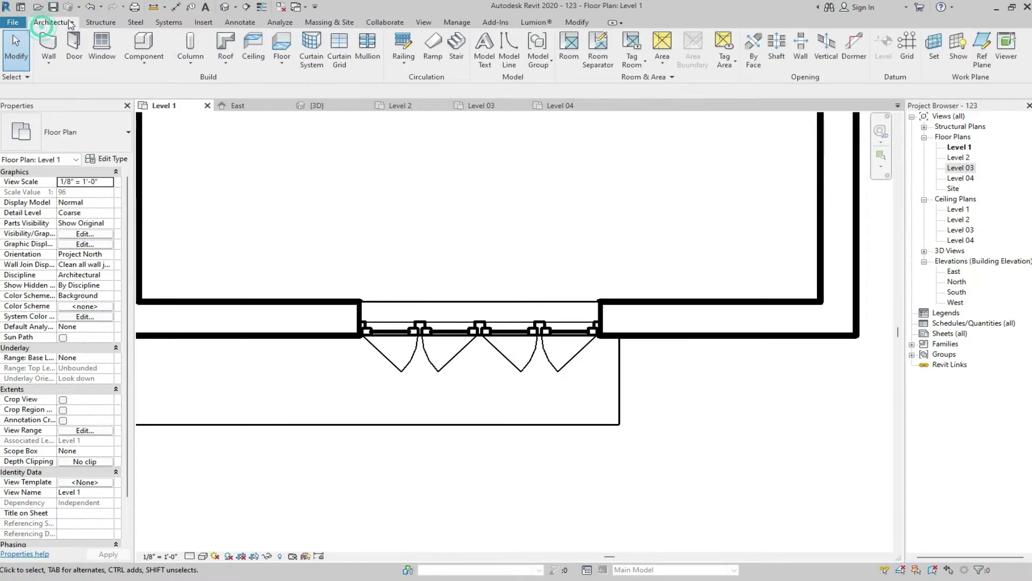
pyautogui.click(143, 56)
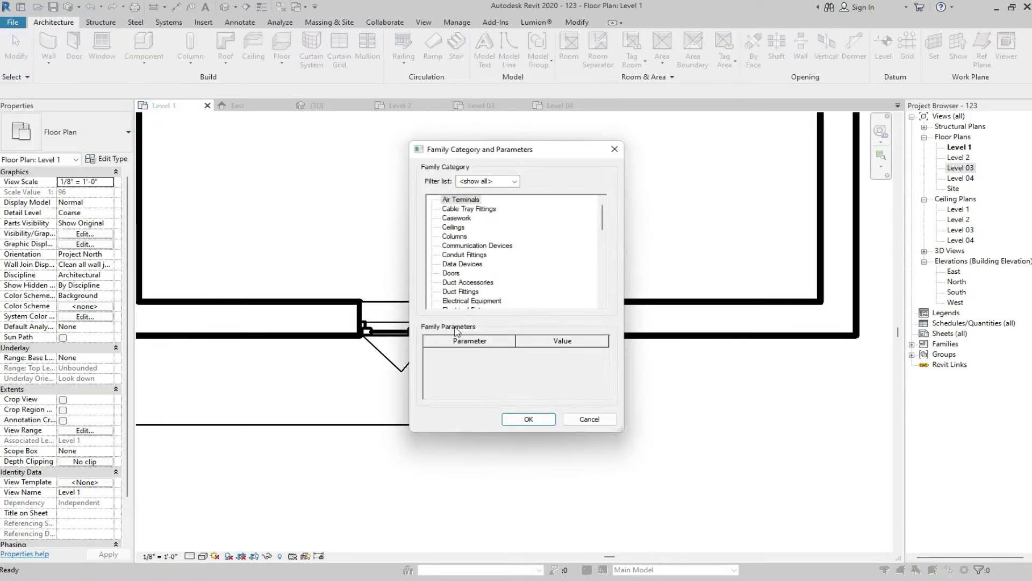
pyautogui.click(465, 290)
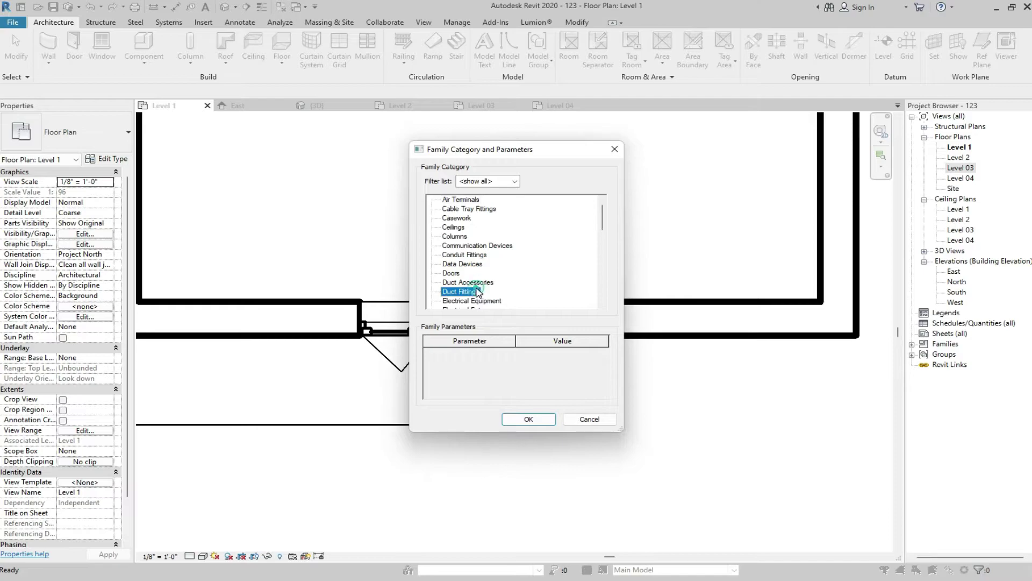
pyautogui.click(529, 419)
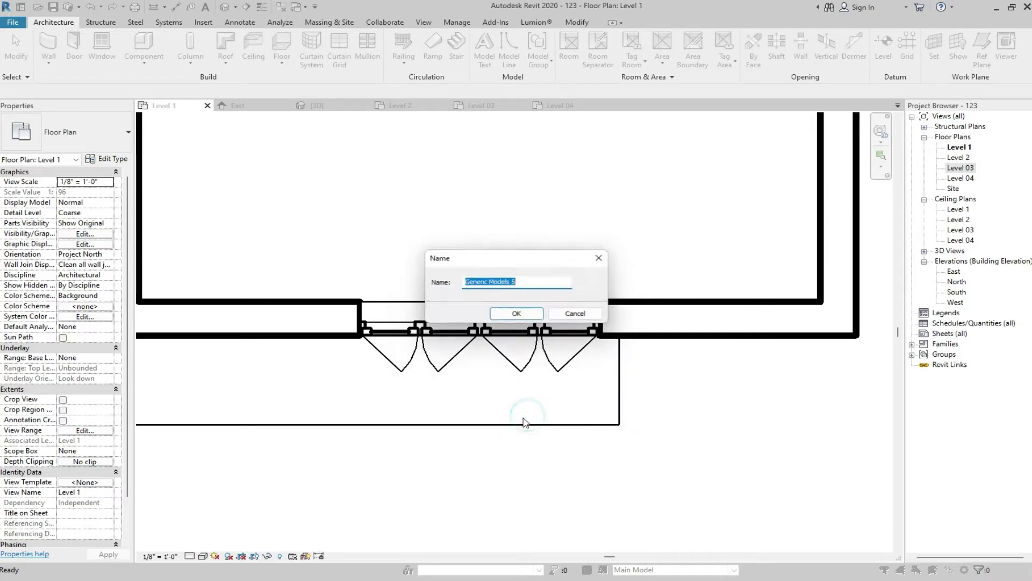
pyautogui.click(518, 314)
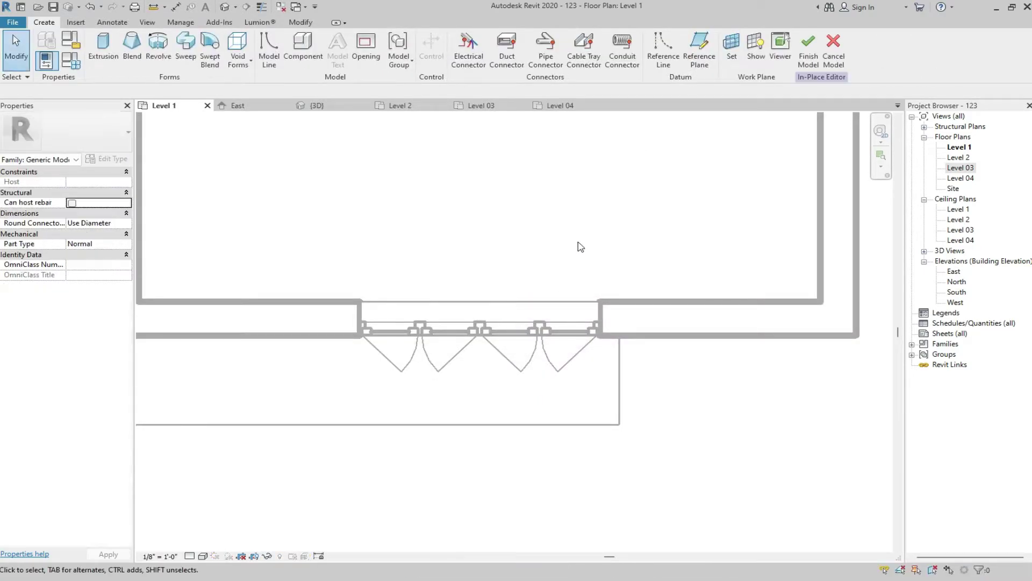
# Extrude a rectangle on Level 1 from the wall end to the floor edge, then view it in 3D
pyautogui.click(103, 48)
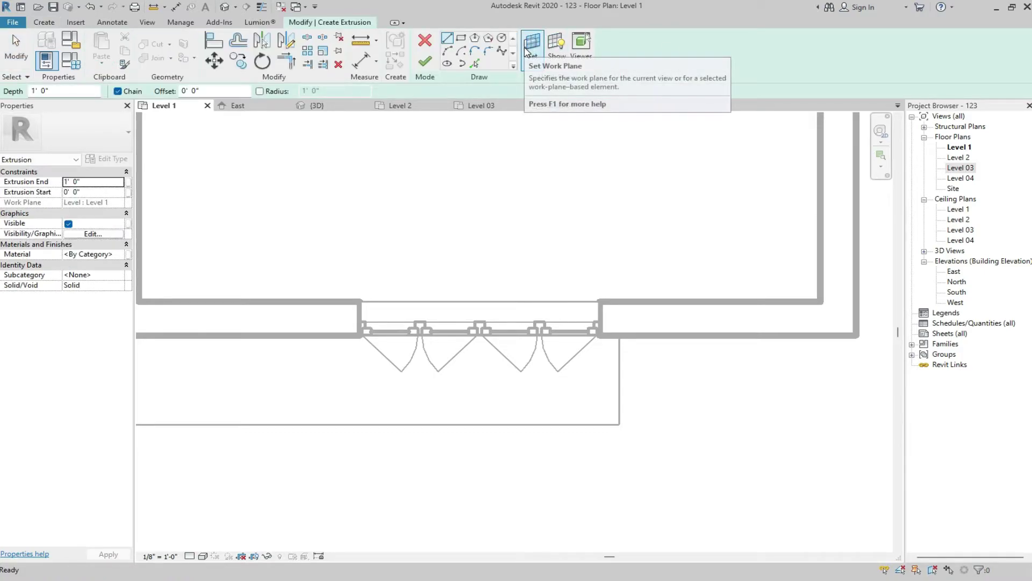
pyautogui.click(529, 52)
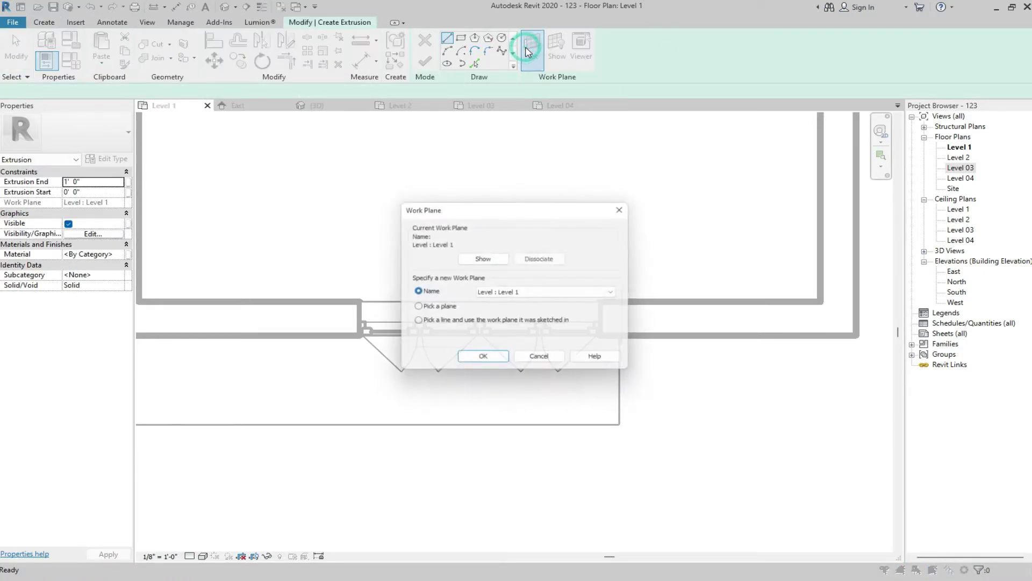
pyautogui.click(487, 360)
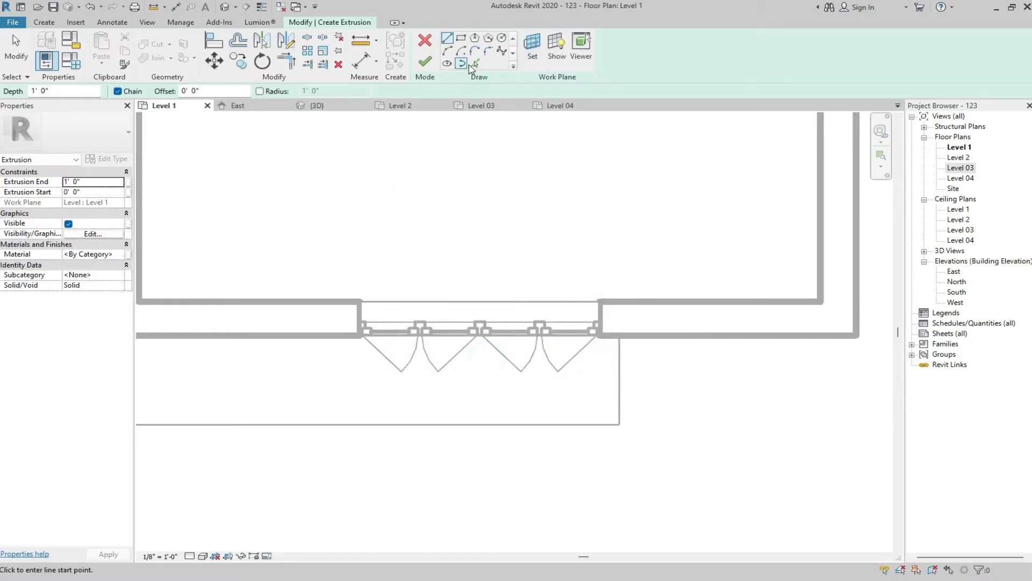
pyautogui.click(464, 43)
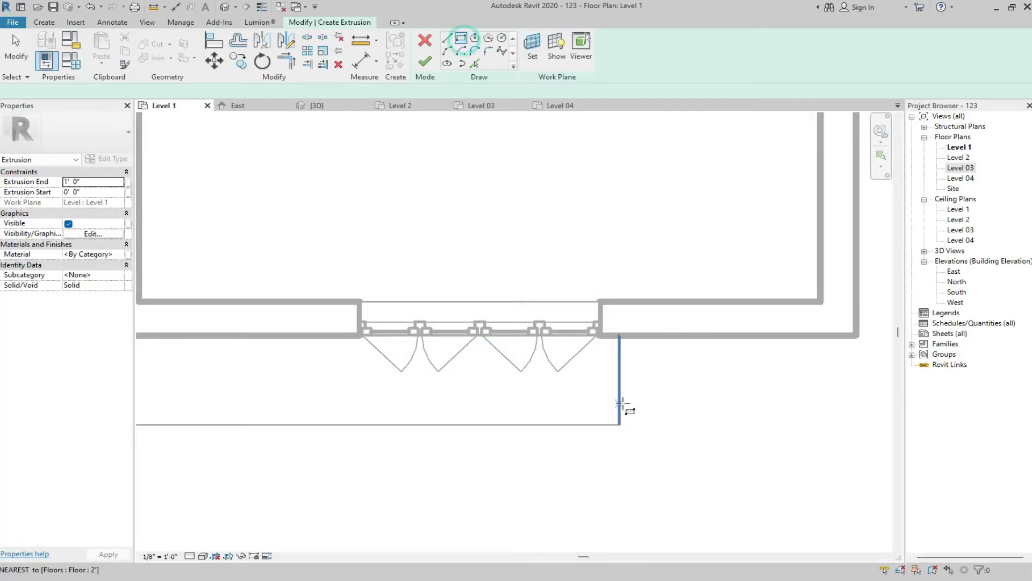
pyautogui.click(620, 335)
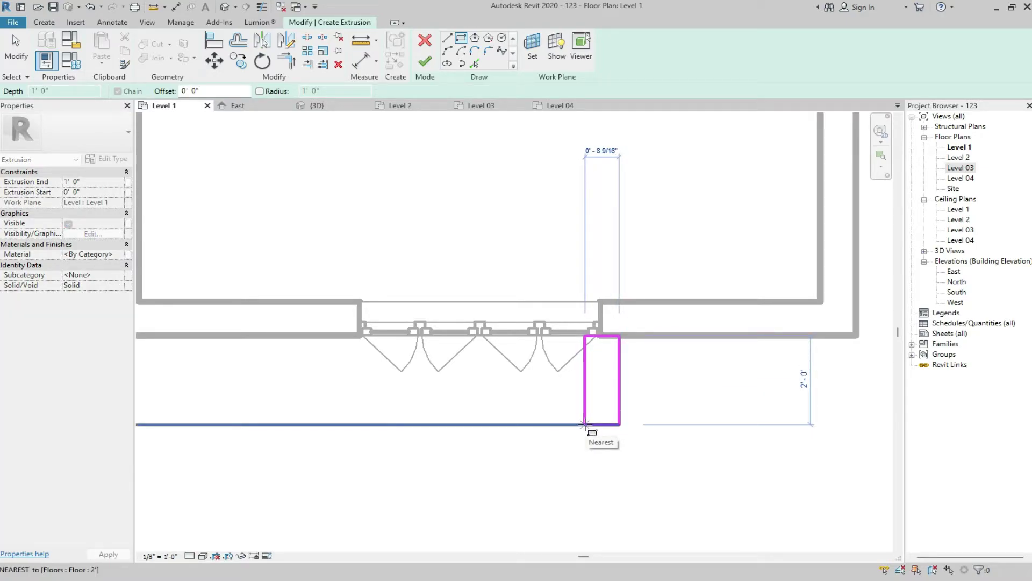
pyautogui.click(585, 425)
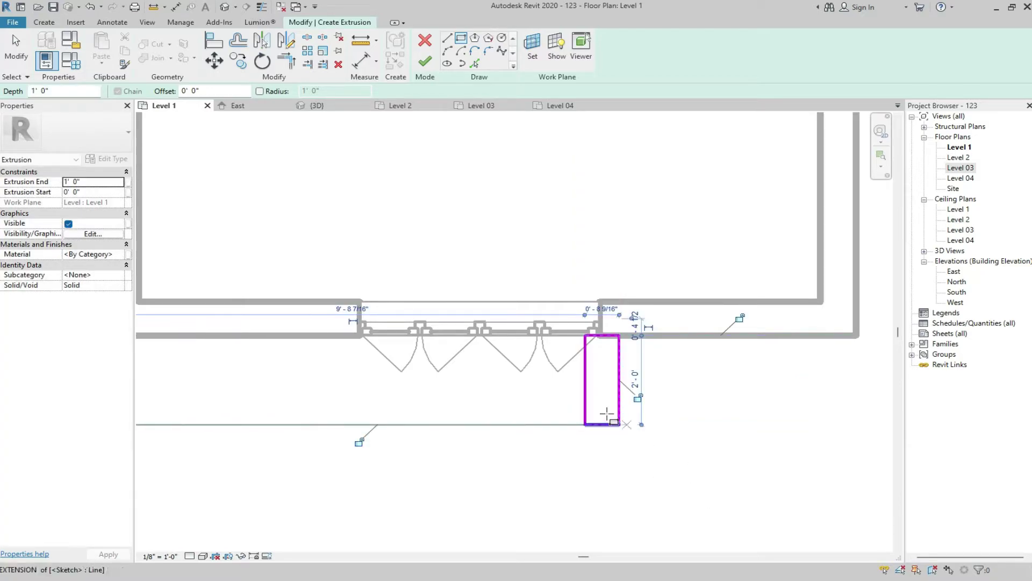
pyautogui.click(426, 62)
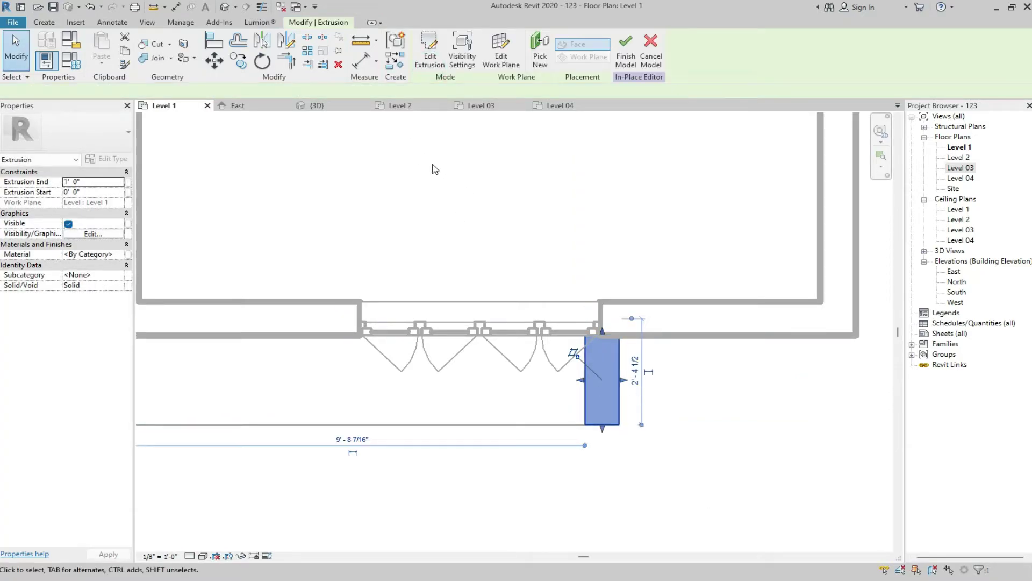
pyautogui.click(334, 103)
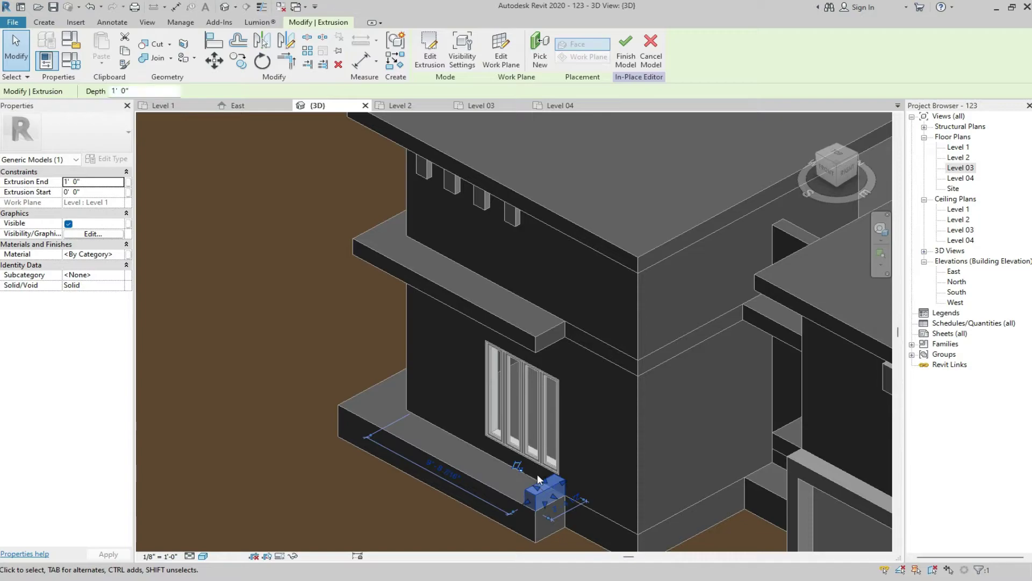
# Stretch the block up to the parapet, 10' 0" tall, and finish the in-place model
pyautogui.moveTo(544, 482); pyautogui.dragTo(540, 344)
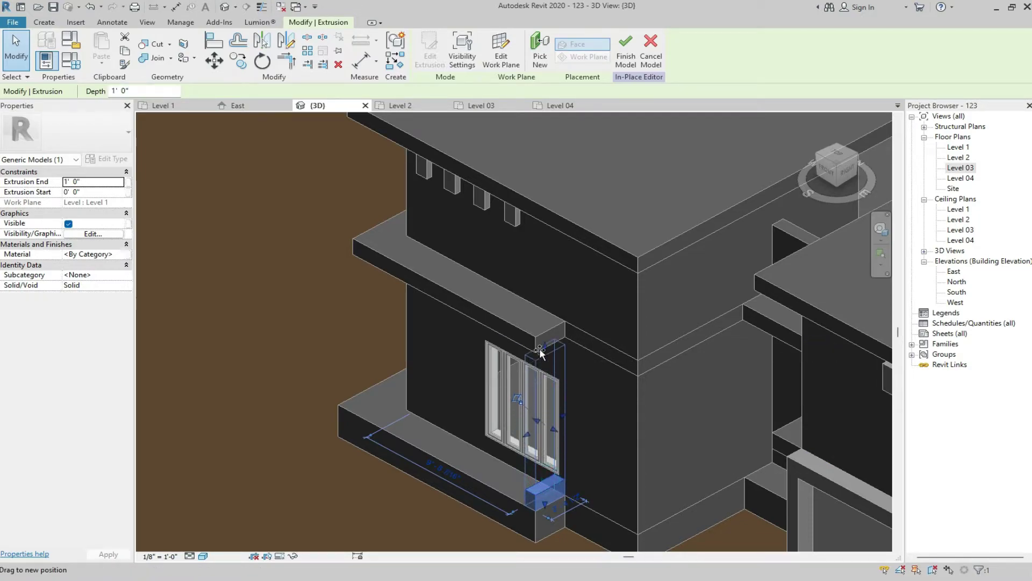
pyautogui.scroll(3, 538, 341)
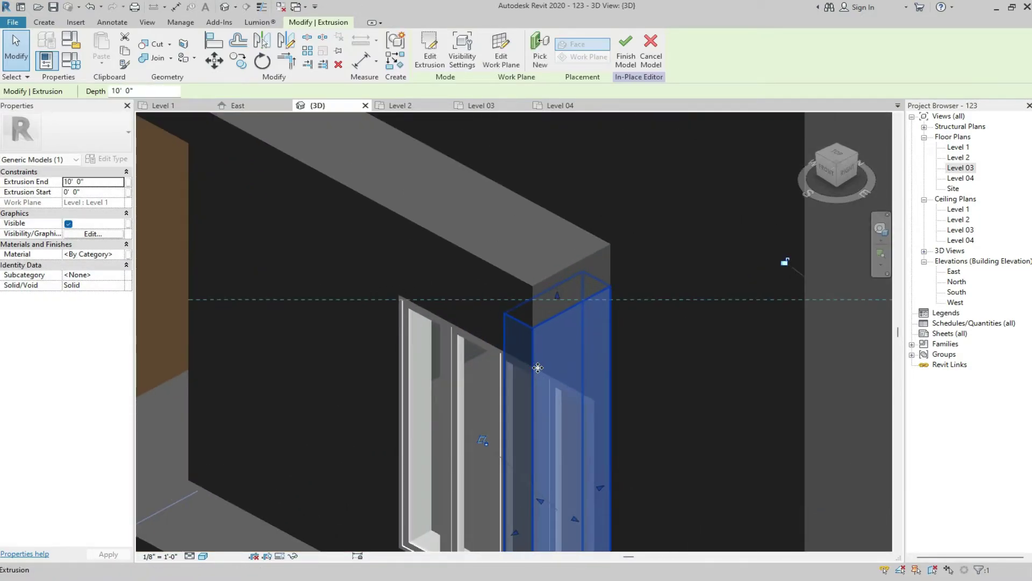
pyautogui.scroll(1, 538, 341)
pyautogui.click(399, 268)
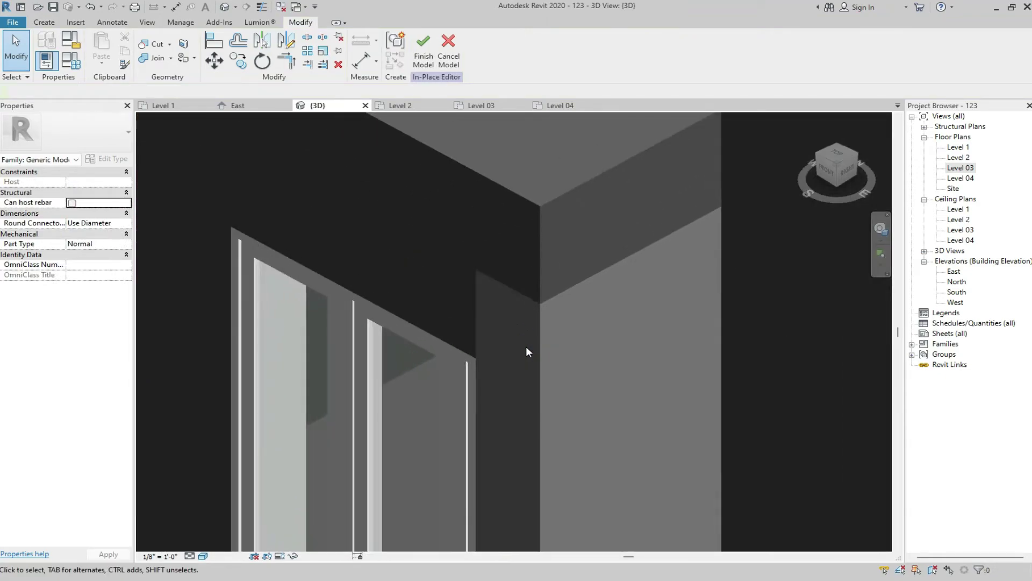
pyautogui.scroll(3, 526, 346)
pyautogui.click(540, 333)
pyautogui.click(406, 272)
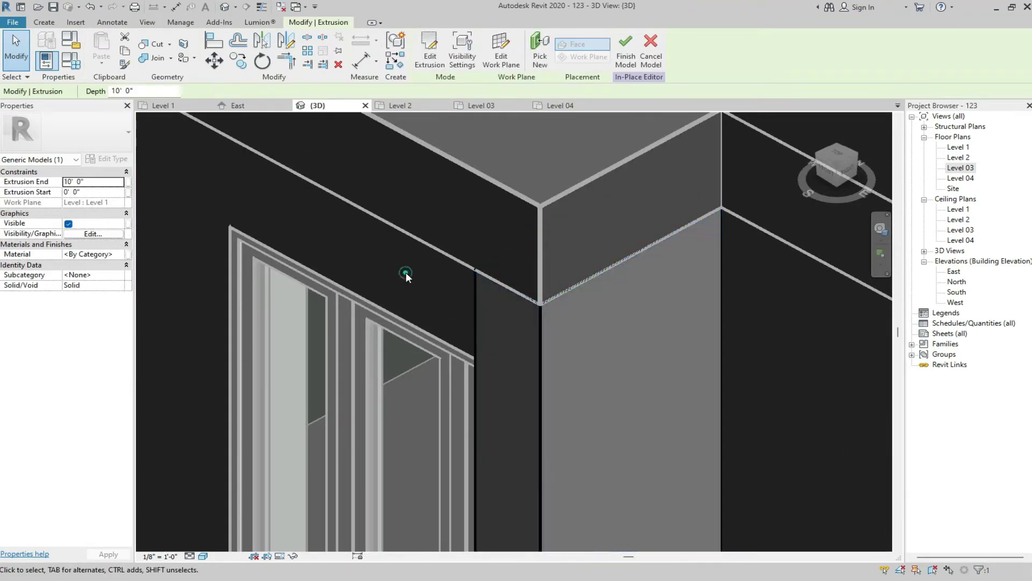
pyautogui.scroll(-2, 547, 306)
pyautogui.scroll(-3, 540, 305)
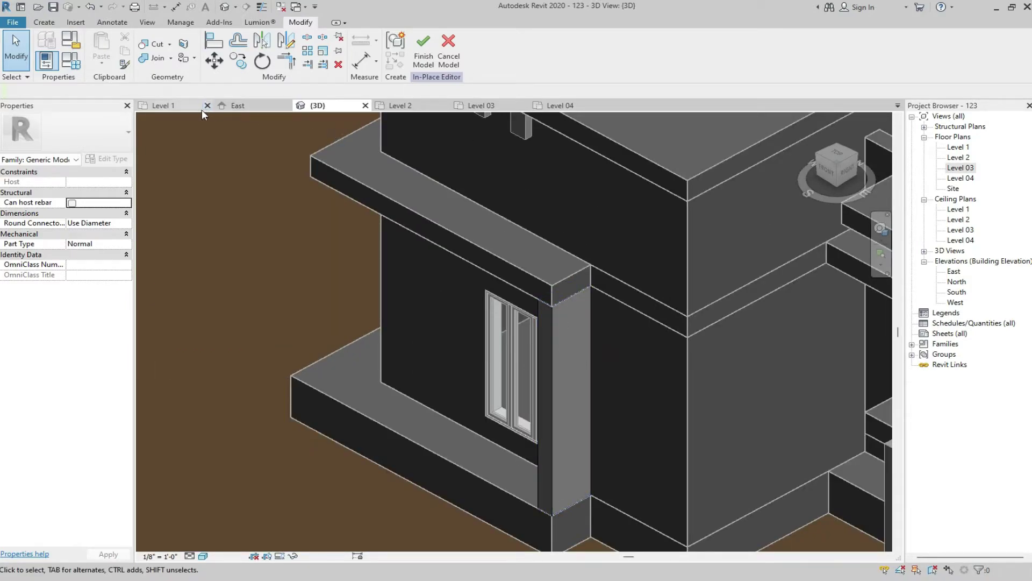
pyautogui.click(179, 109)
pyautogui.click(423, 51)
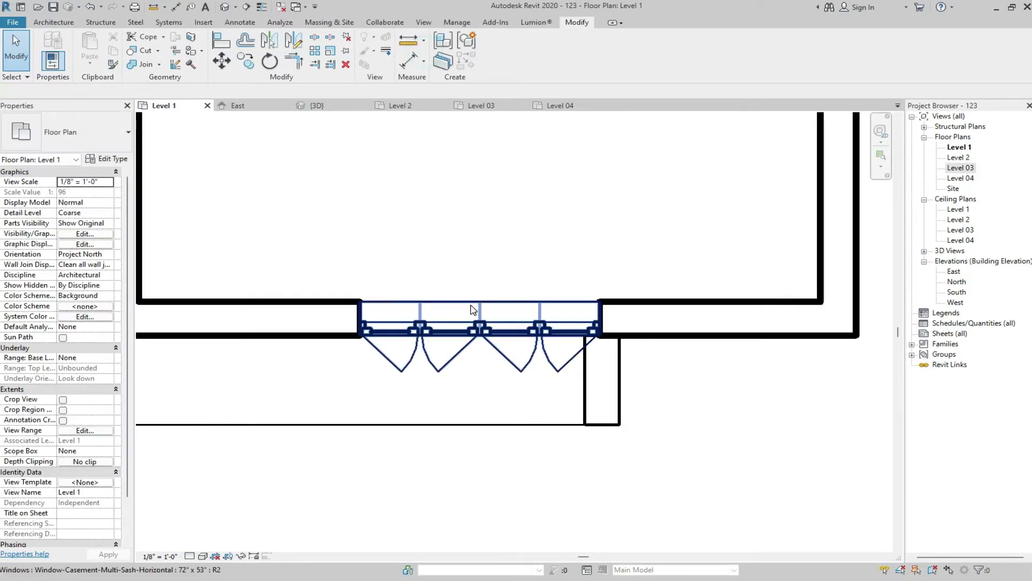
# Nudge the casement window 6" left along the wall, away from the pillar
pyautogui.click(473, 301)
pyautogui.press('Left')
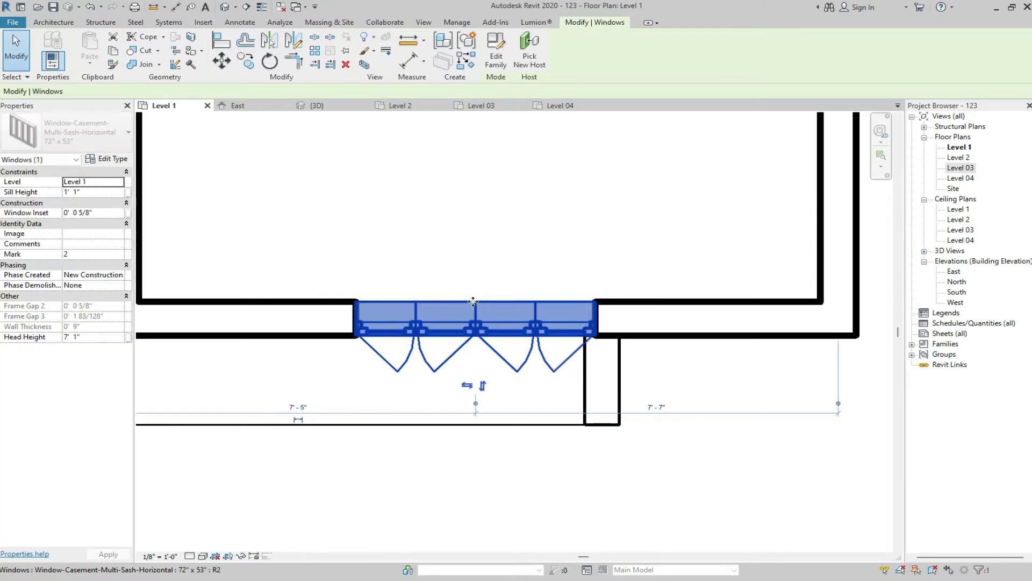
pyautogui.press('Left')
pyautogui.press('Left')
pyautogui.press('Left')
pyautogui.press('Left')
pyautogui.press('Left')
pyautogui.press('Left')
pyautogui.press('Left')
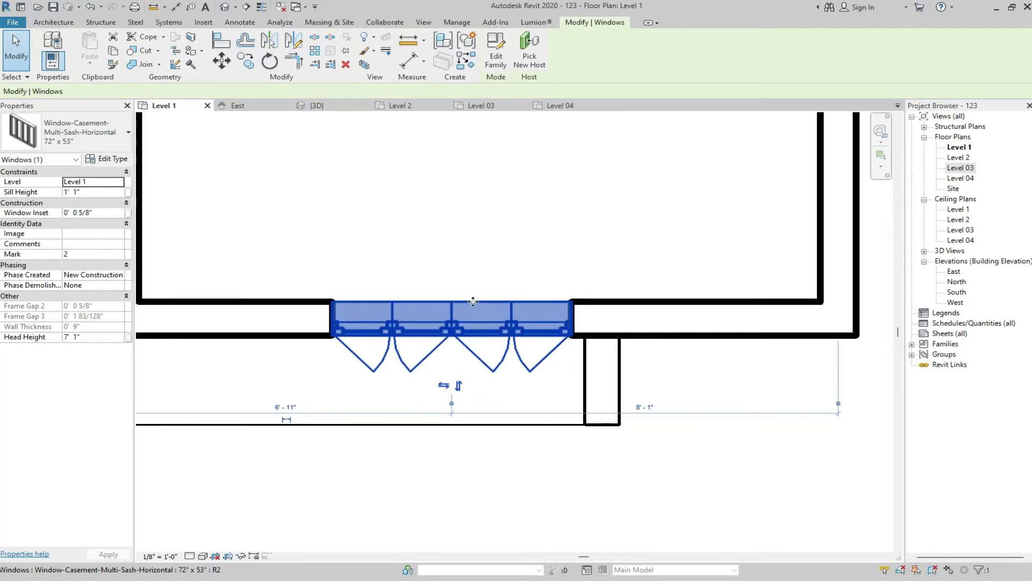
pyautogui.press('Left')
pyautogui.click(527, 473)
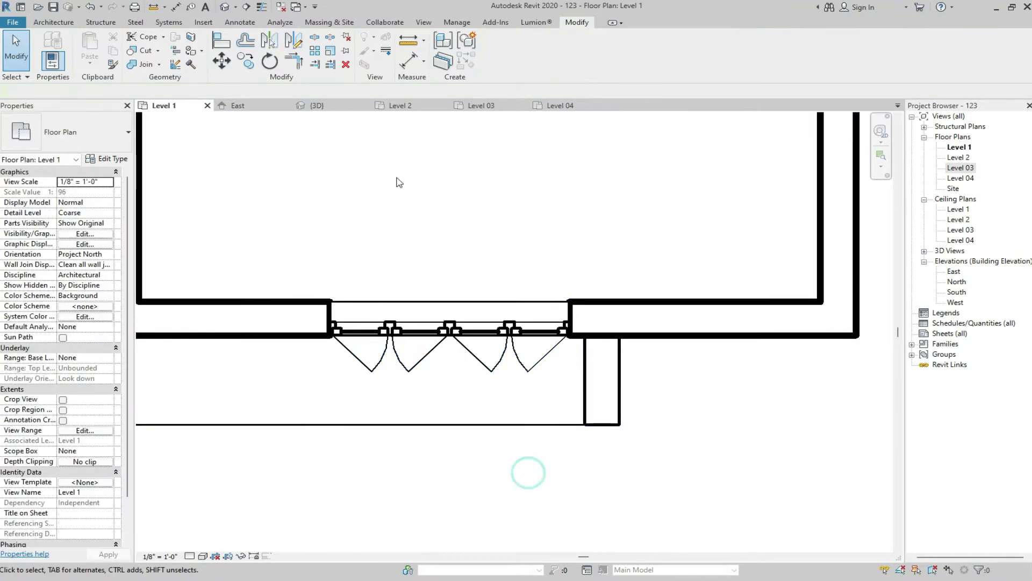
pyautogui.click(320, 105)
# Zoom around the 3D view and set a top-front-left view of the whole house
pyautogui.scroll(-3, 760, 409)
pyautogui.scroll(-2, 476, 373)
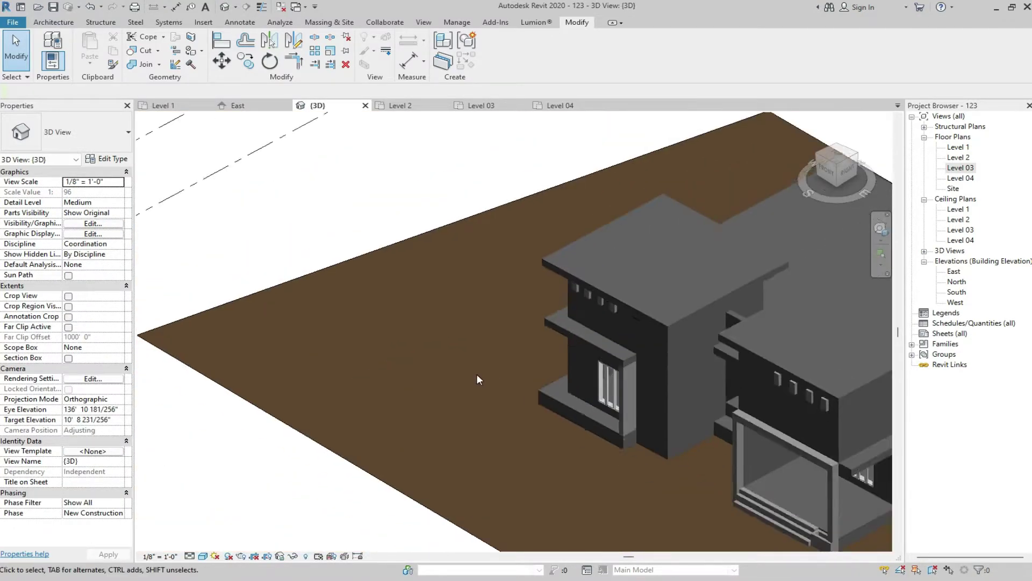
pyautogui.scroll(-2, 654, 399)
pyautogui.scroll(5, 619, 438)
pyautogui.scroll(1, 619, 437)
pyautogui.scroll(2, 624, 479)
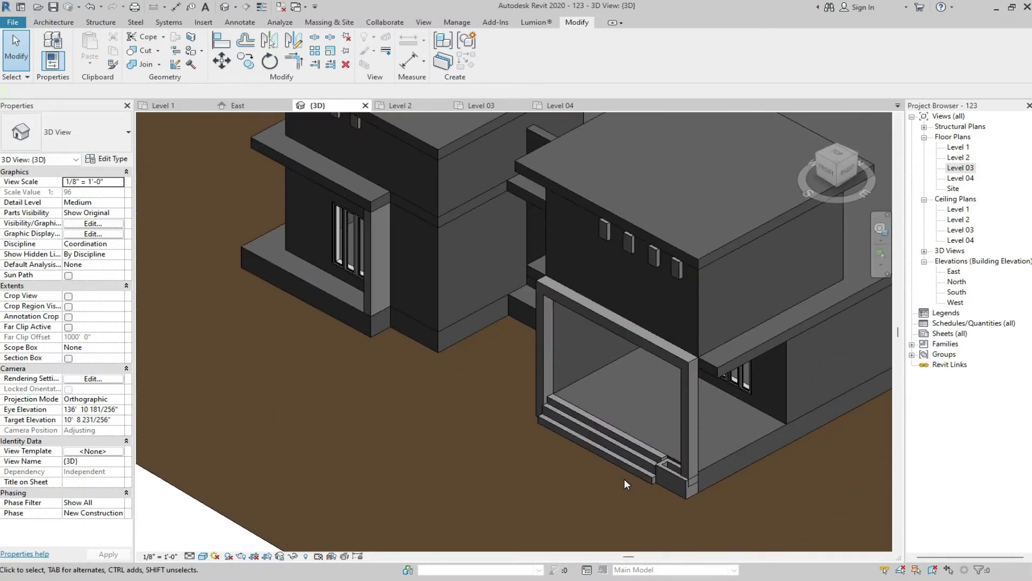
pyautogui.scroll(3, 622, 479)
pyautogui.scroll(2, 623, 475)
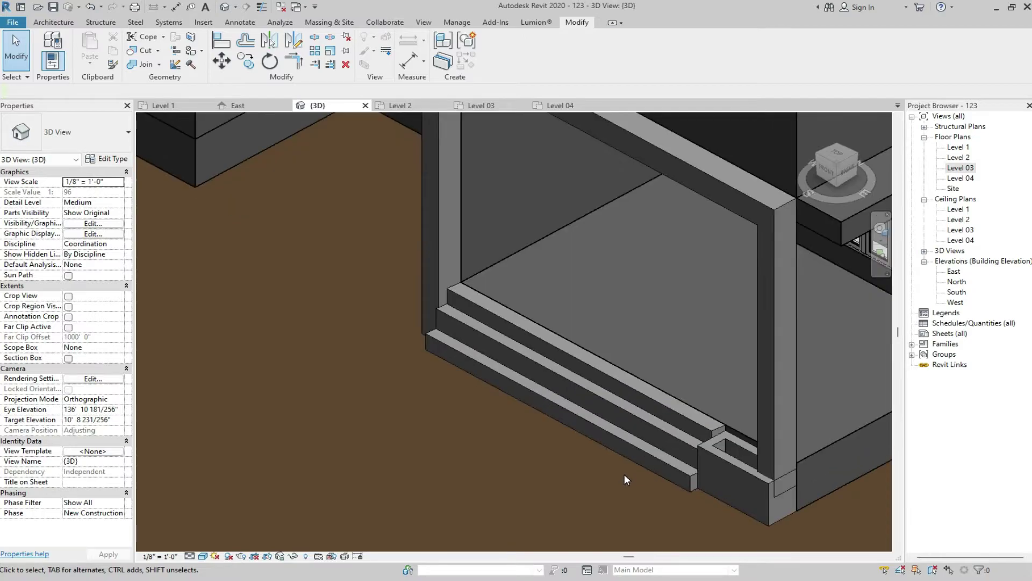
pyautogui.scroll(-1, 643, 477)
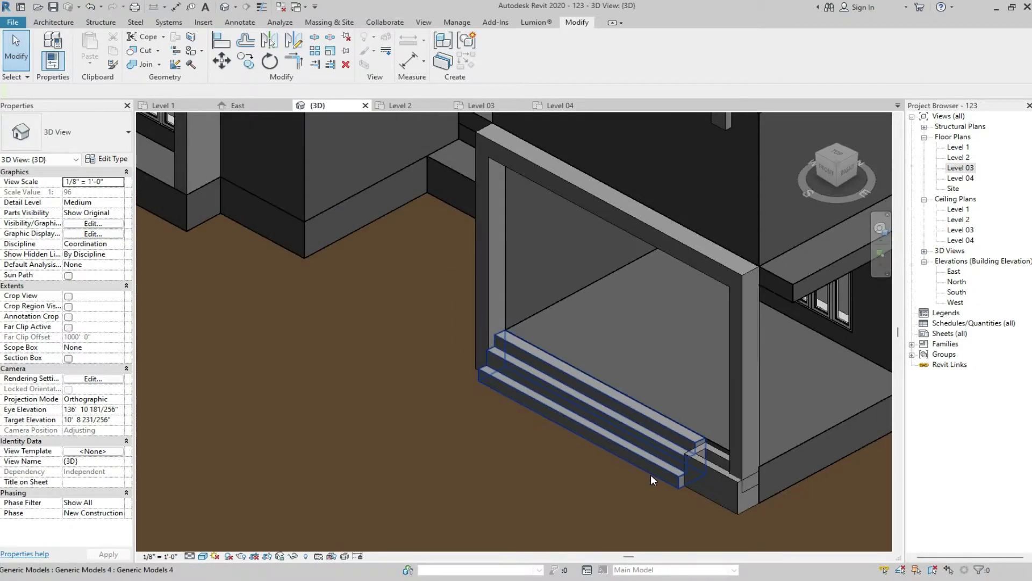
pyautogui.scroll(1, 662, 460)
pyautogui.scroll(-2, 663, 459)
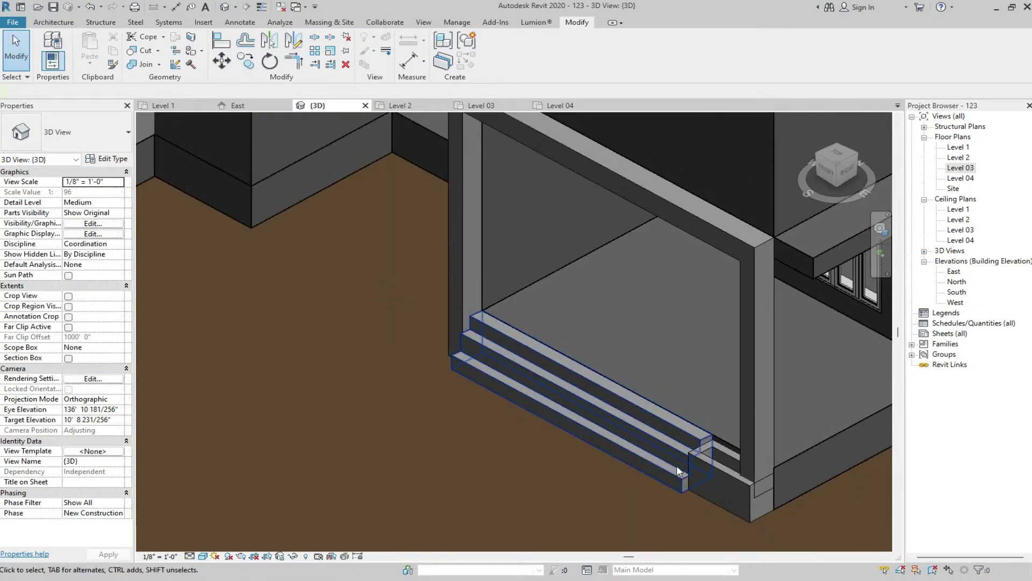
pyautogui.scroll(-1, 551, 478)
pyautogui.scroll(-1, 550, 478)
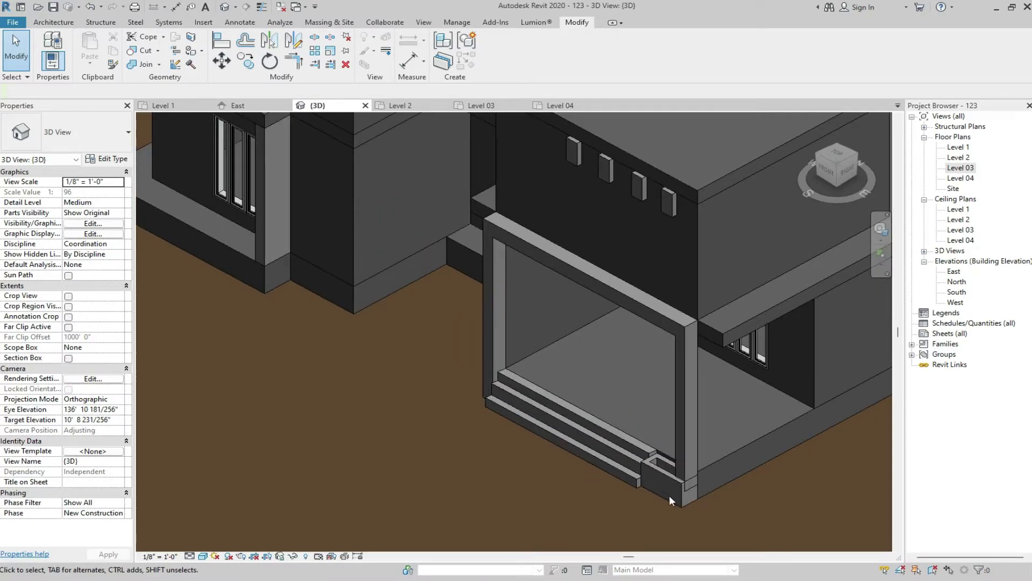
pyautogui.click(818, 161)
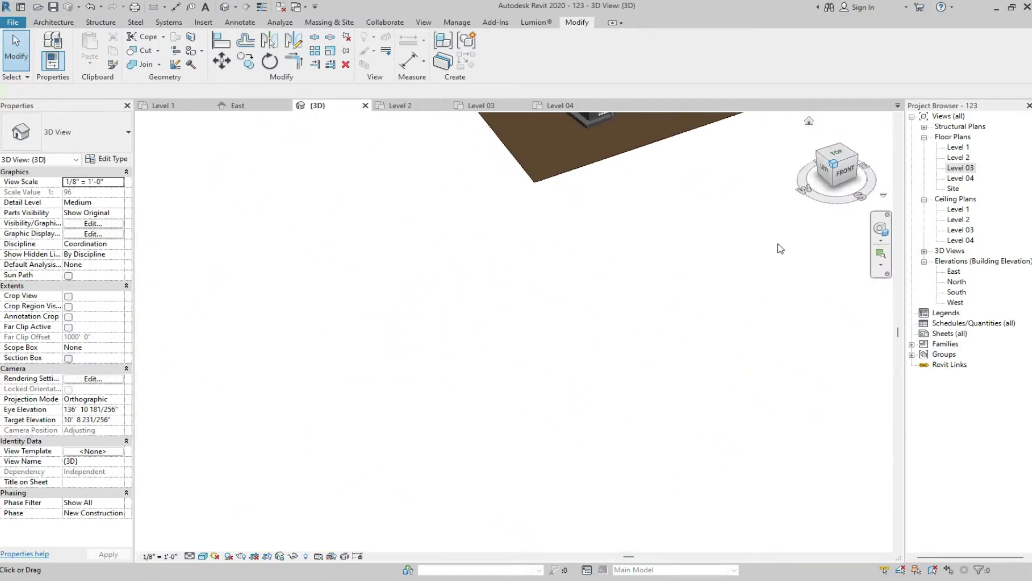
pyautogui.scroll(3, 536, 372)
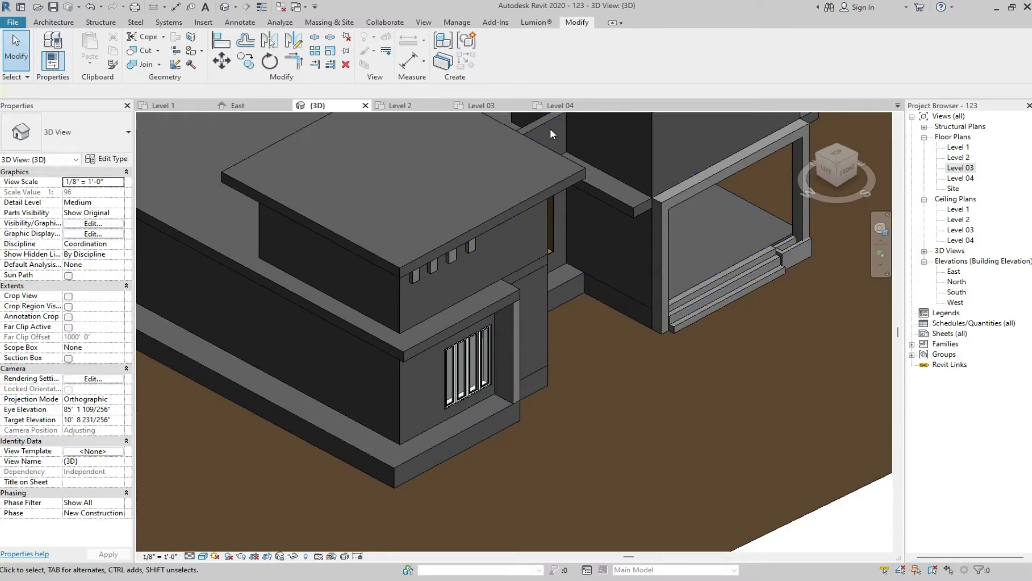
# Orbit toward the upper floor and select the 4' short wall on the upper roof
pyautogui.keyDown('shift'); pyautogui.moveTo(570, 314); pyautogui.dragTo(580, 360, button='middle'); pyautogui.keyUp('shift')
pyautogui.scroll(2, 563, 202)
pyautogui.scroll(3, 560, 194)
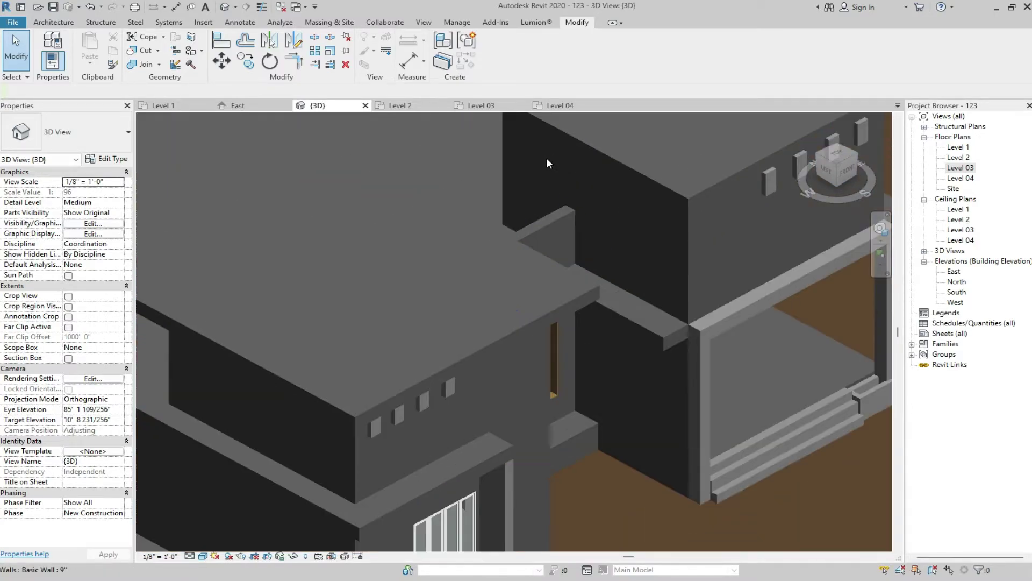
pyautogui.scroll(3, 546, 157)
pyautogui.scroll(2, 547, 159)
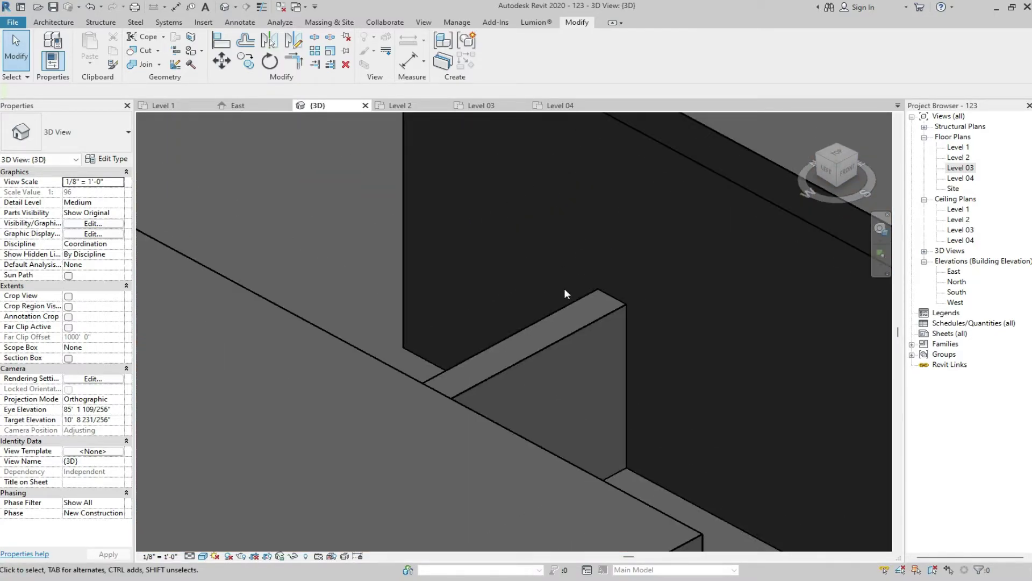
pyautogui.click(578, 330)
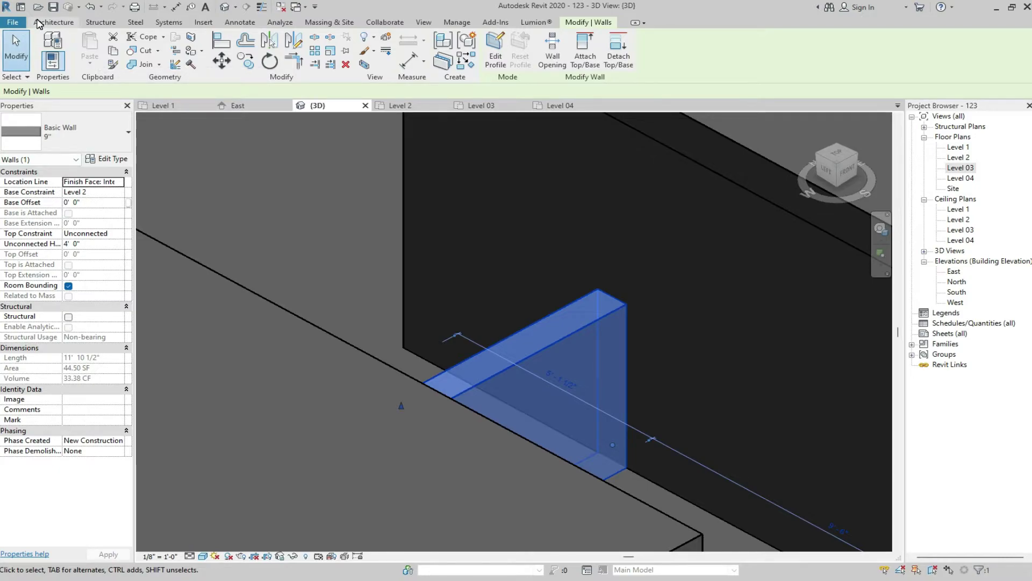
pyautogui.click(38, 23)
pyautogui.scroll(-2, 364, 231)
pyautogui.scroll(-2, 376, 236)
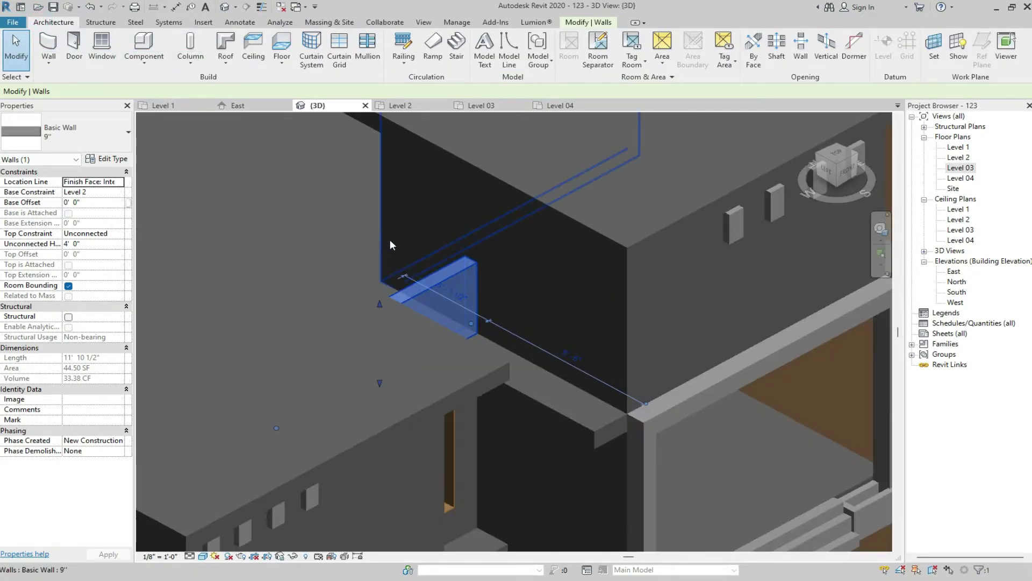
pyautogui.scroll(-2, 391, 245)
# On Level 03, sketch a 9' 6 77/256" railing from the wall intersection to the left wall
pyautogui.doubleClick(967, 178)
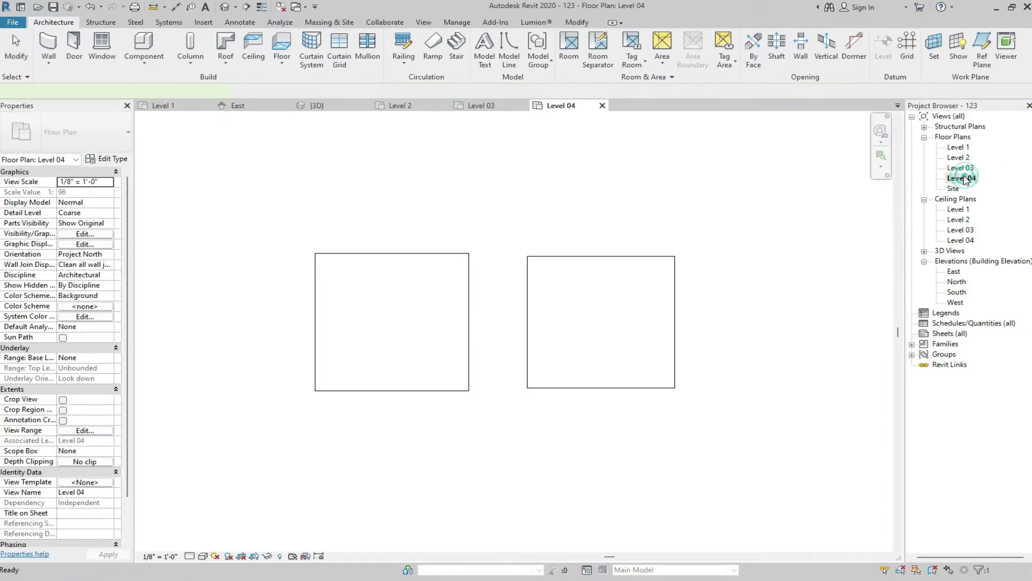
pyautogui.click(962, 169)
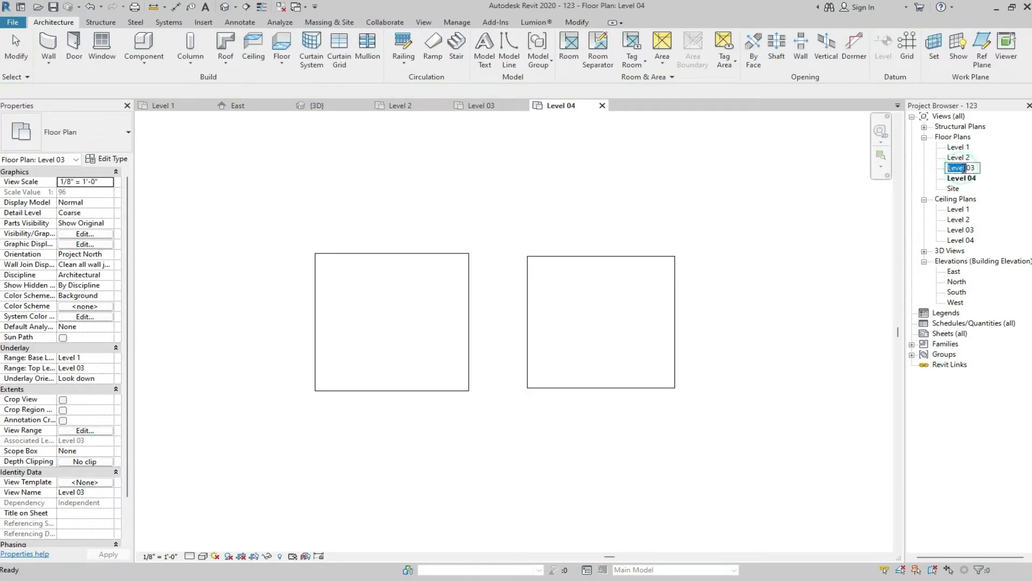
pyautogui.doubleClick(957, 168)
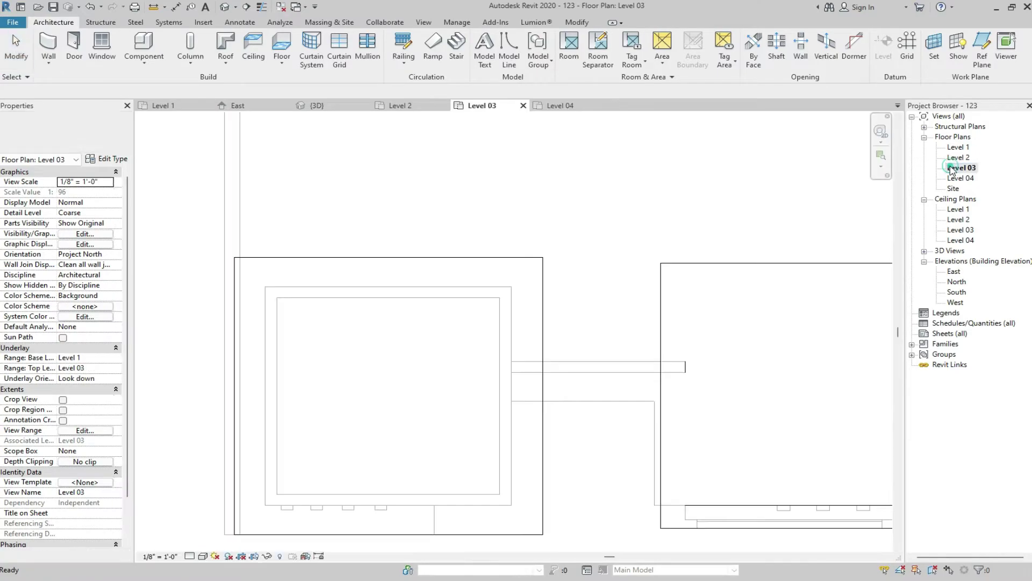
pyautogui.scroll(3, 586, 371)
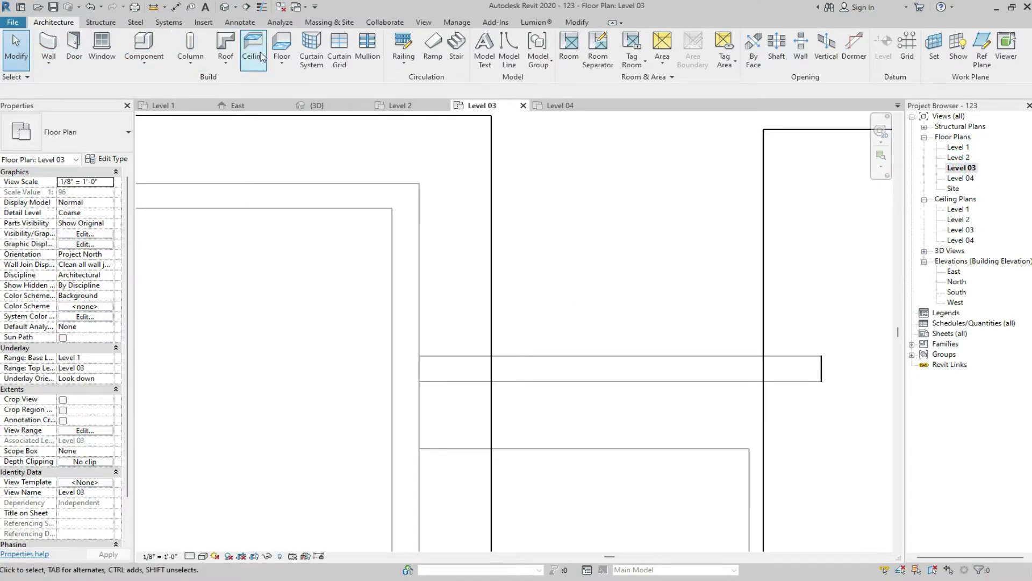
pyautogui.click(403, 43)
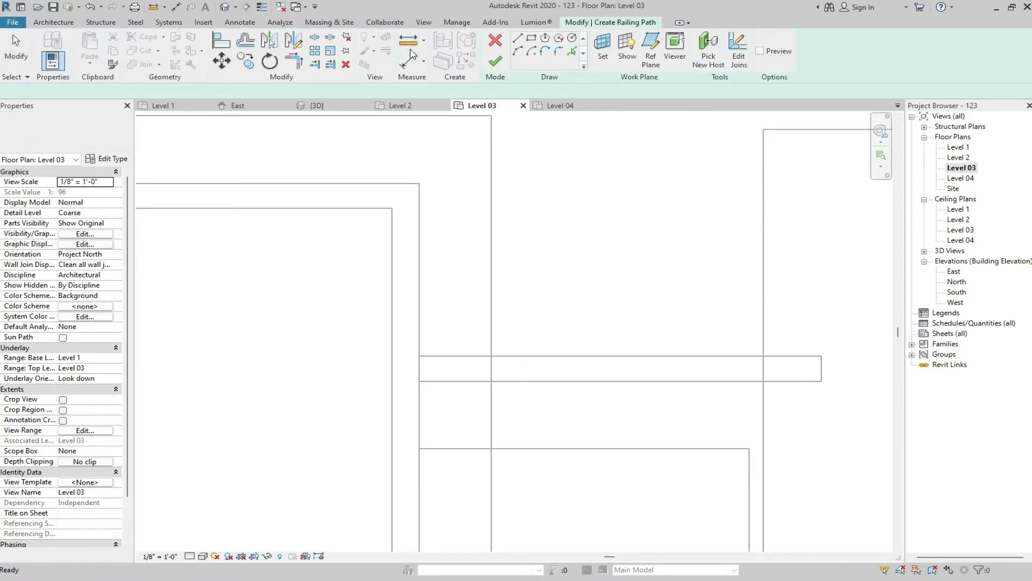
pyautogui.click(764, 368)
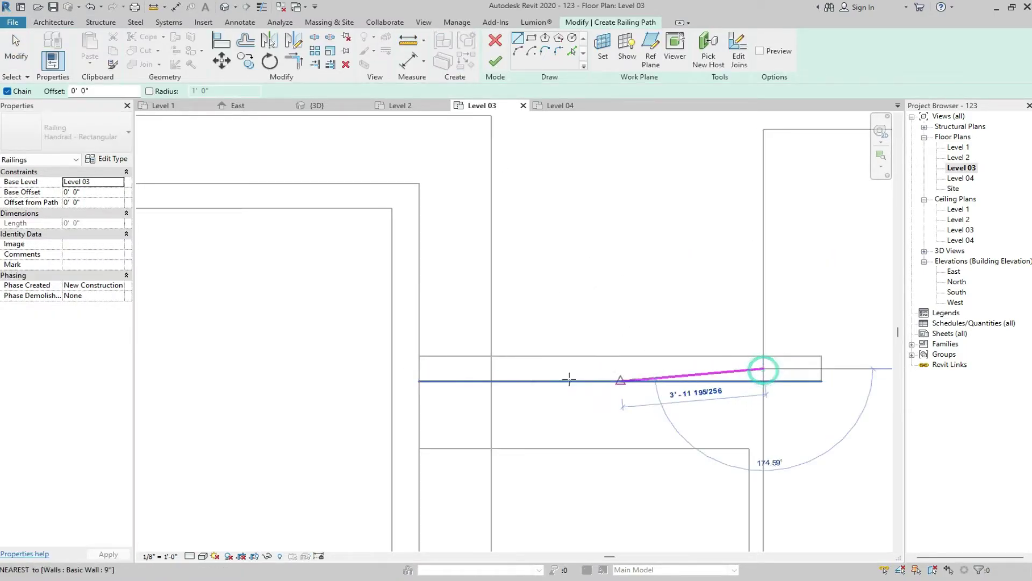
pyautogui.click(419, 368)
pyautogui.press('Escape')
pyautogui.press('Escape')
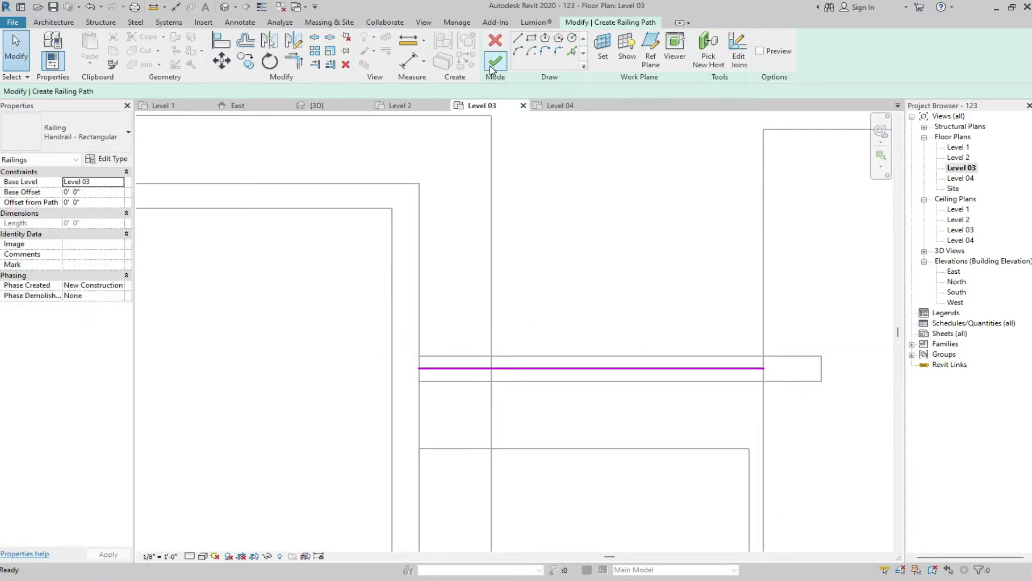
pyautogui.click(492, 70)
# Set the railing's base level to Level 04 and drag it down onto the lower roof
pyautogui.click(326, 106)
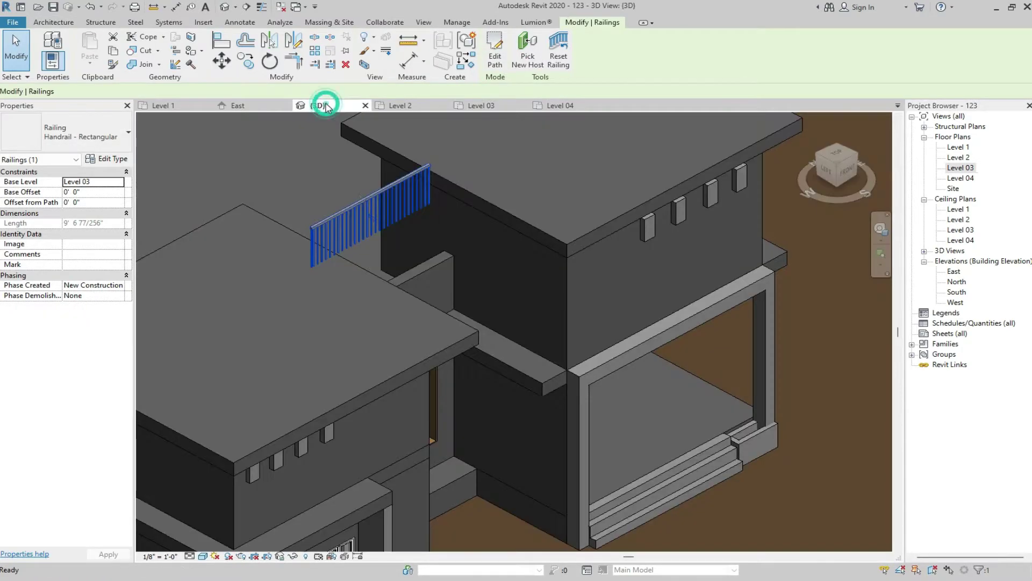
pyautogui.scroll(1, 399, 263)
pyautogui.scroll(-2, 403, 253)
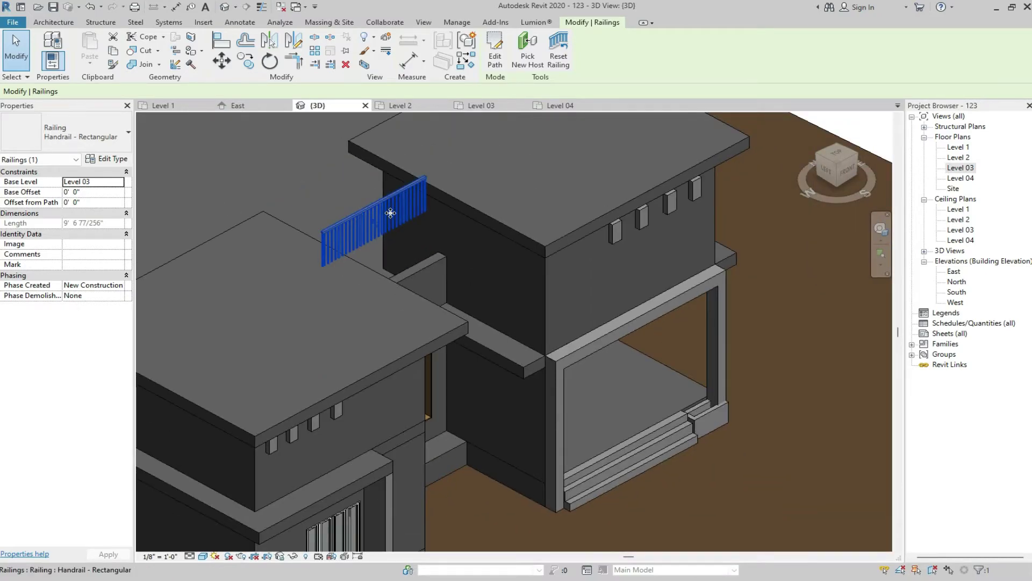
pyautogui.click(118, 183)
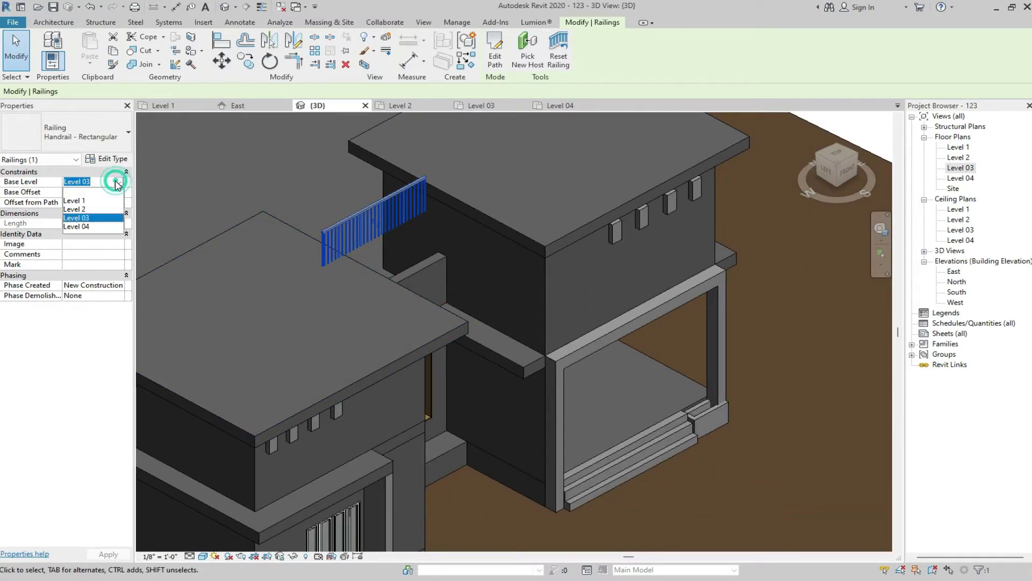
pyautogui.click(89, 210)
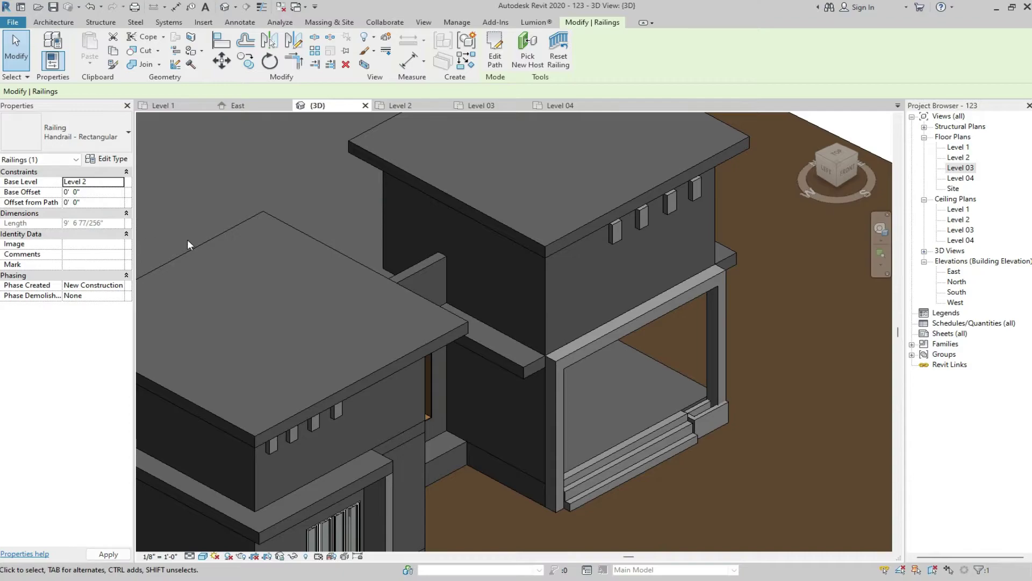
pyautogui.click(848, 171)
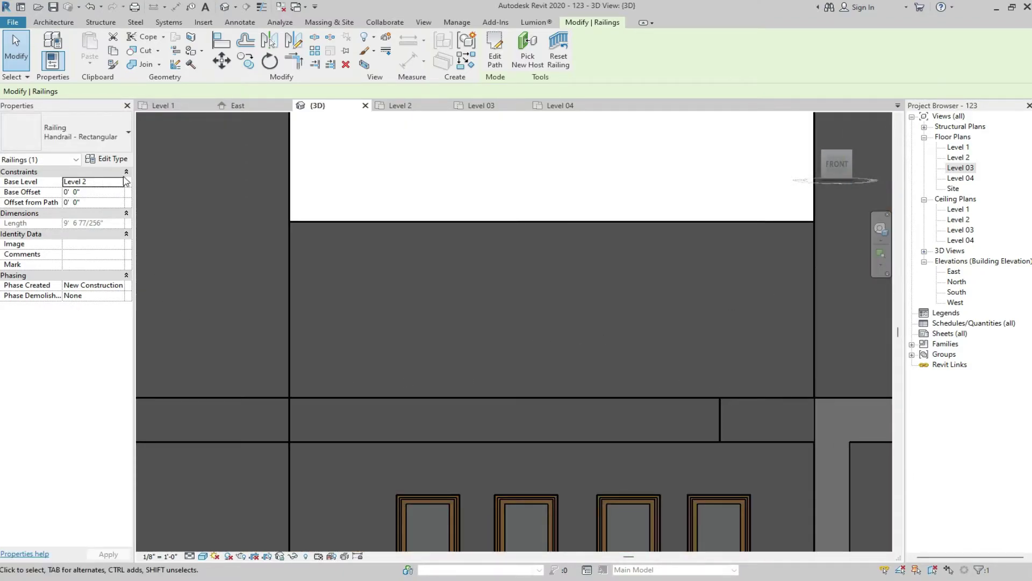
pyautogui.click(121, 185)
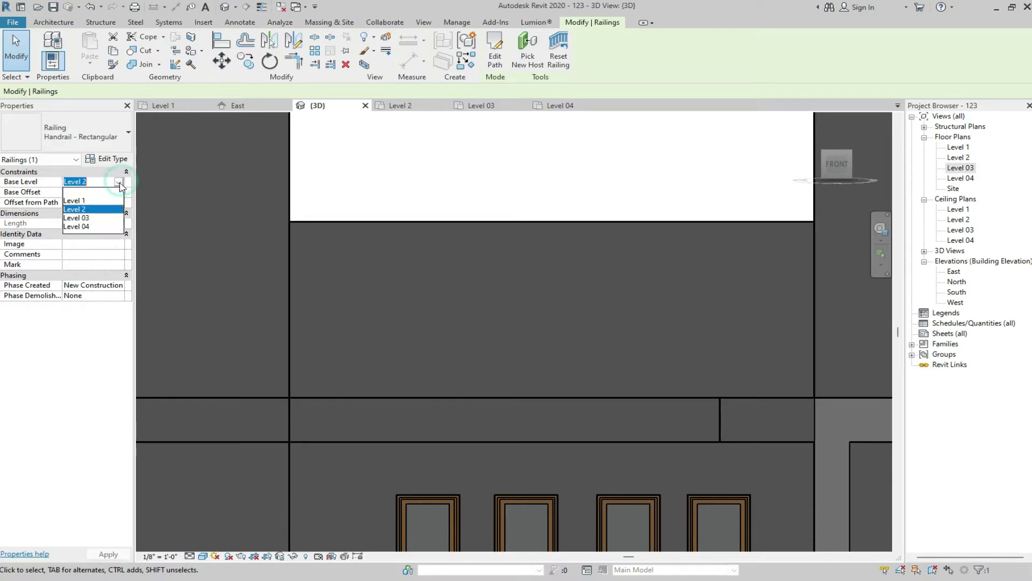
pyautogui.click(89, 230)
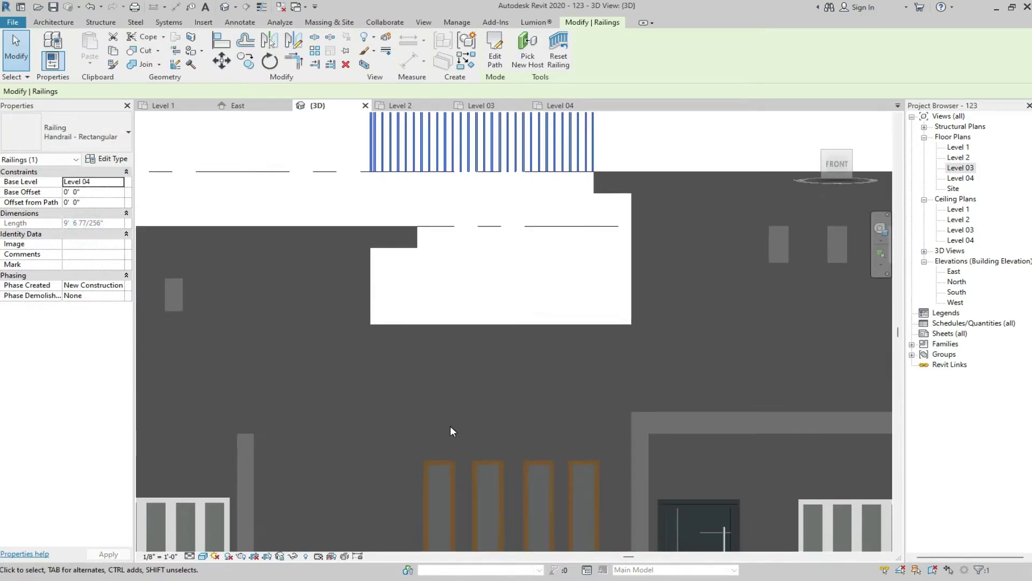
pyautogui.moveTo(488, 217); pyautogui.dragTo(501, 336)
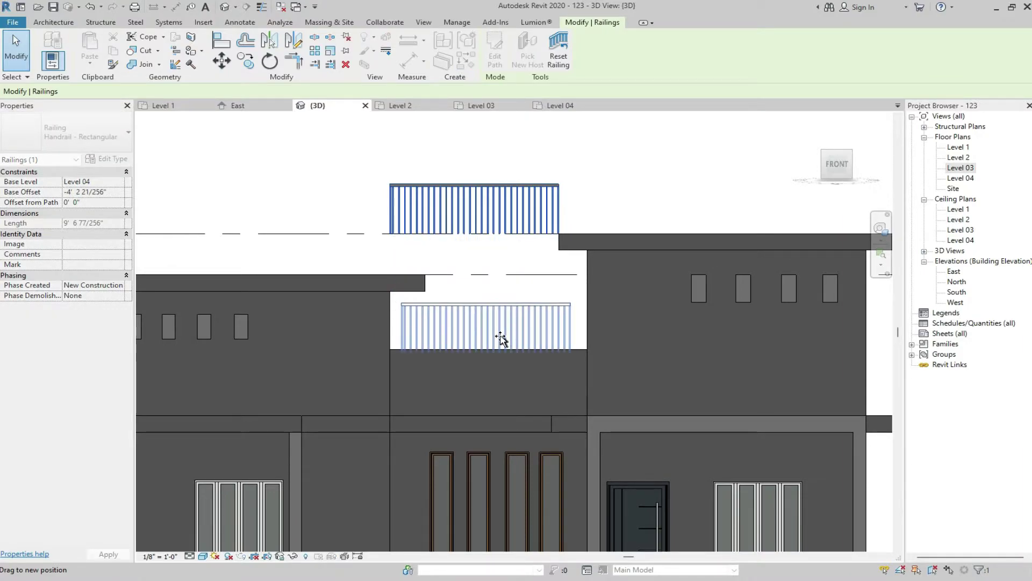
pyautogui.moveTo(500, 336); pyautogui.dragTo(500, 350)
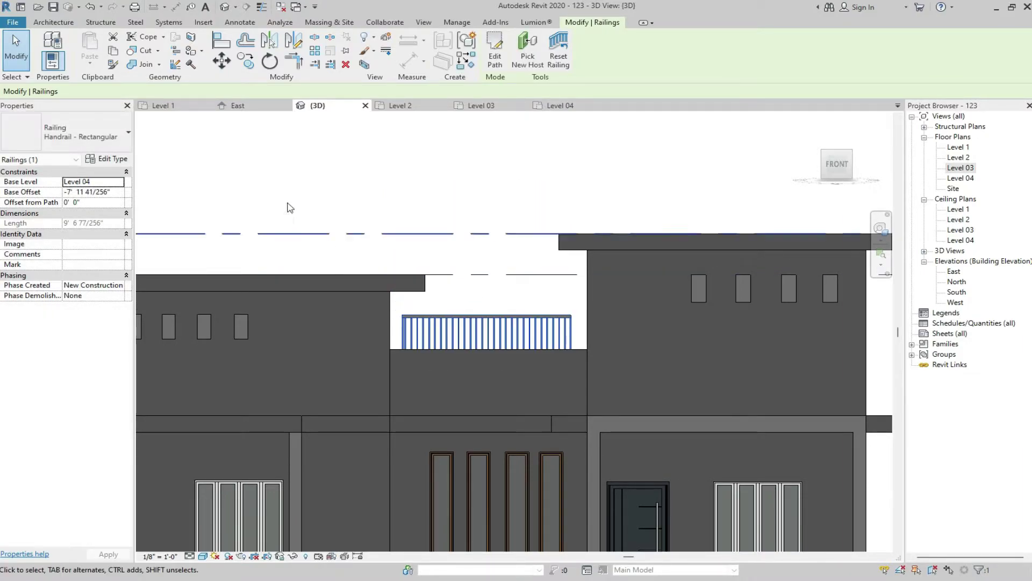
# Change the railing type to Guardrail - Pipe, lower it slightly more, then view the East elevation
pyautogui.click(53, 133)
pyautogui.click(48, 188)
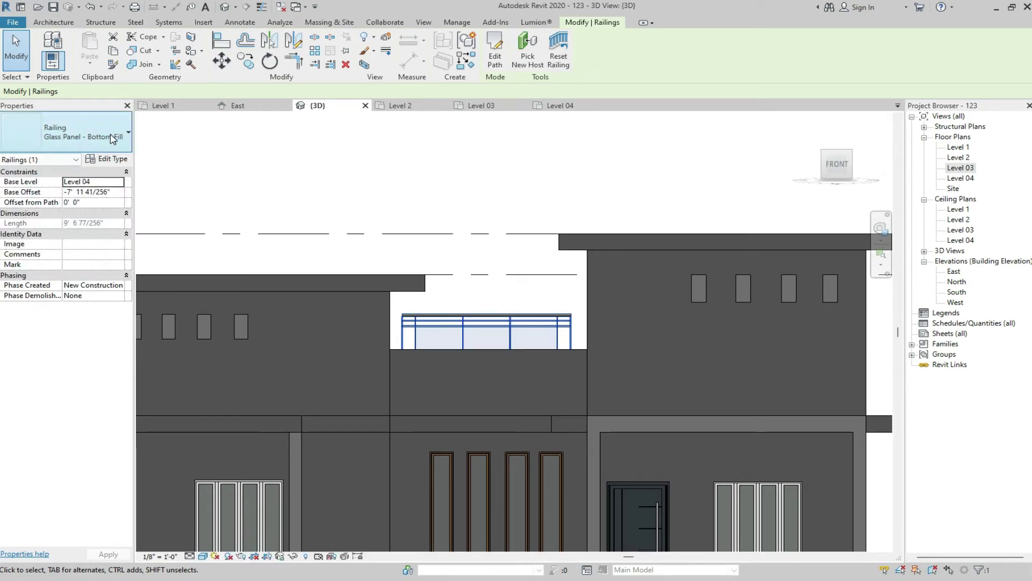
pyautogui.click(86, 133)
pyautogui.click(87, 203)
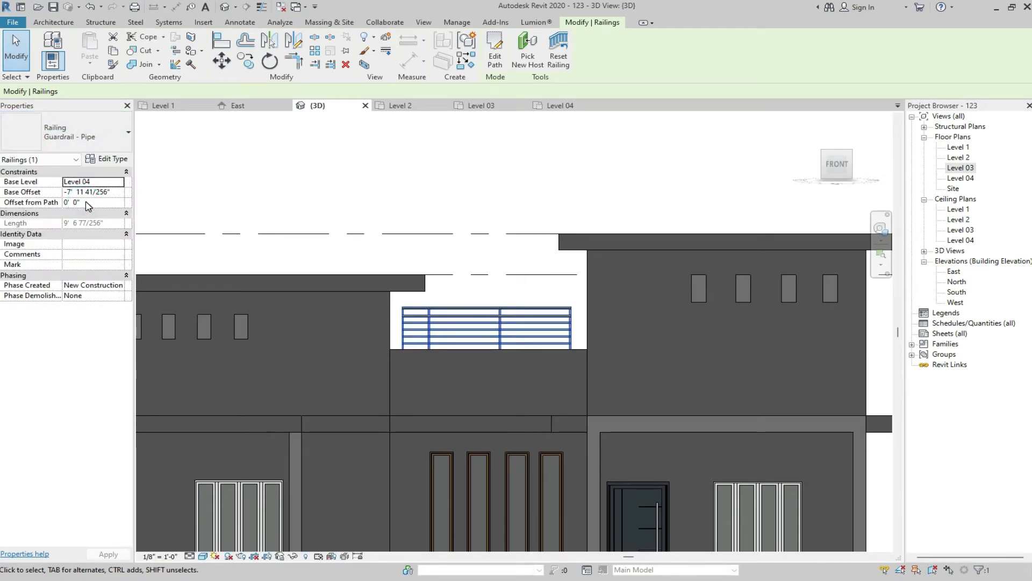
pyautogui.scroll(2, 475, 328)
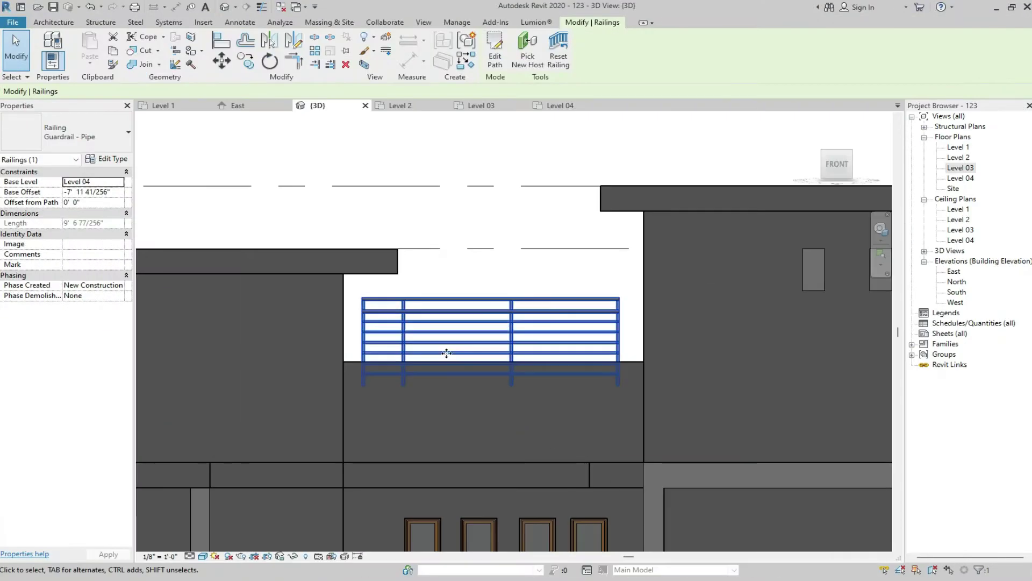
pyautogui.moveTo(445, 325); pyautogui.dragTo(448, 365)
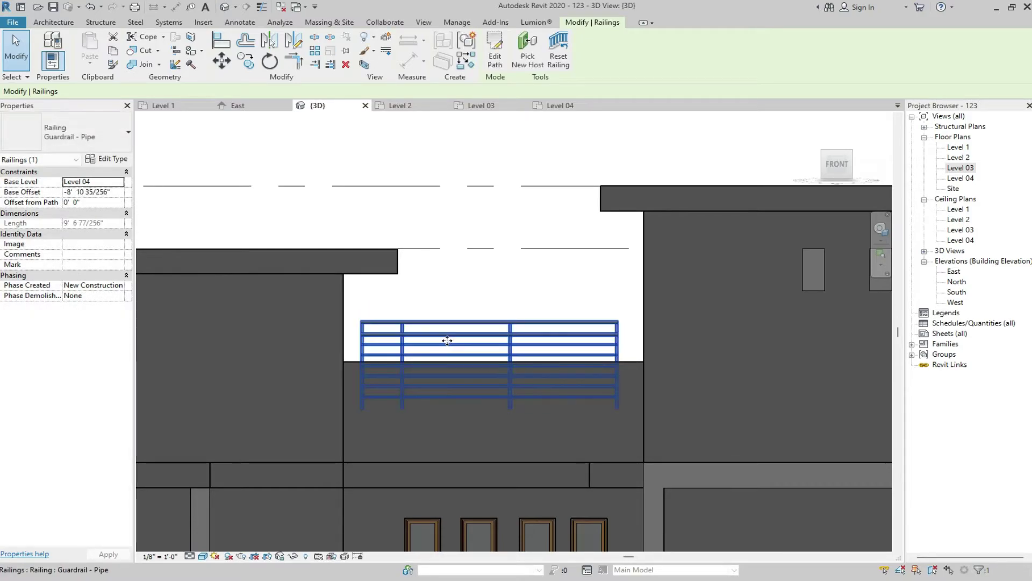
pyautogui.click(183, 105)
pyautogui.click(246, 106)
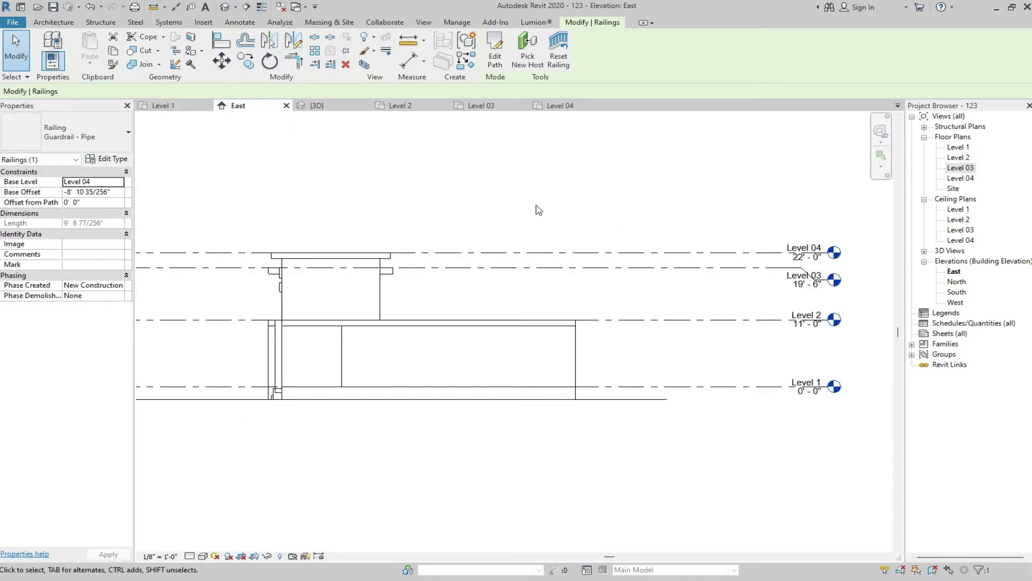
# In the Level 2 plan, stretch both guardrail path ends toward the walls and check in 3D
pyautogui.doubleClick(956, 157)
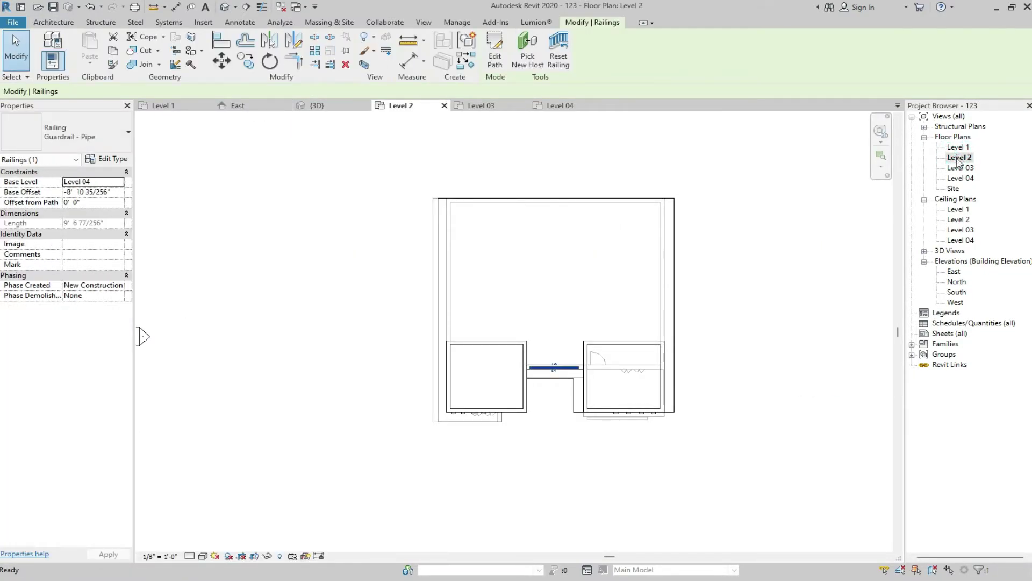
pyautogui.scroll(5, 556, 367)
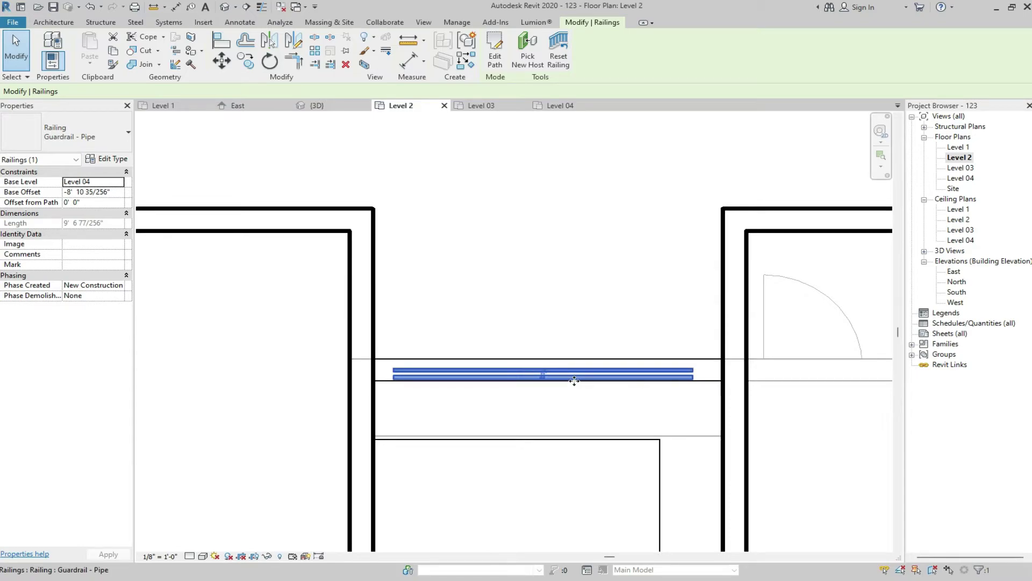
pyautogui.doubleClick(574, 380)
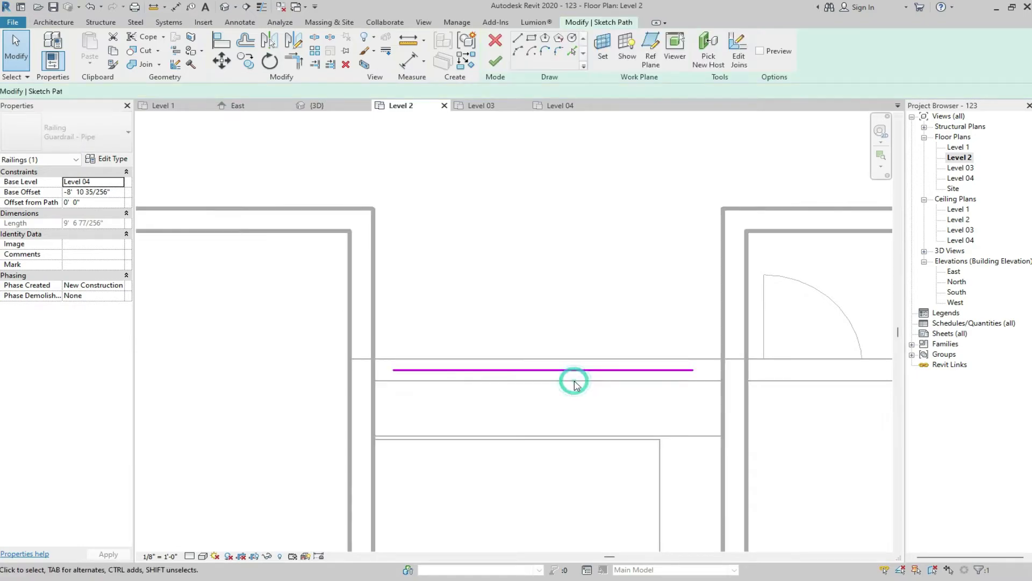
pyautogui.click(541, 370)
pyautogui.moveTo(389, 369); pyautogui.dragTo(379, 370)
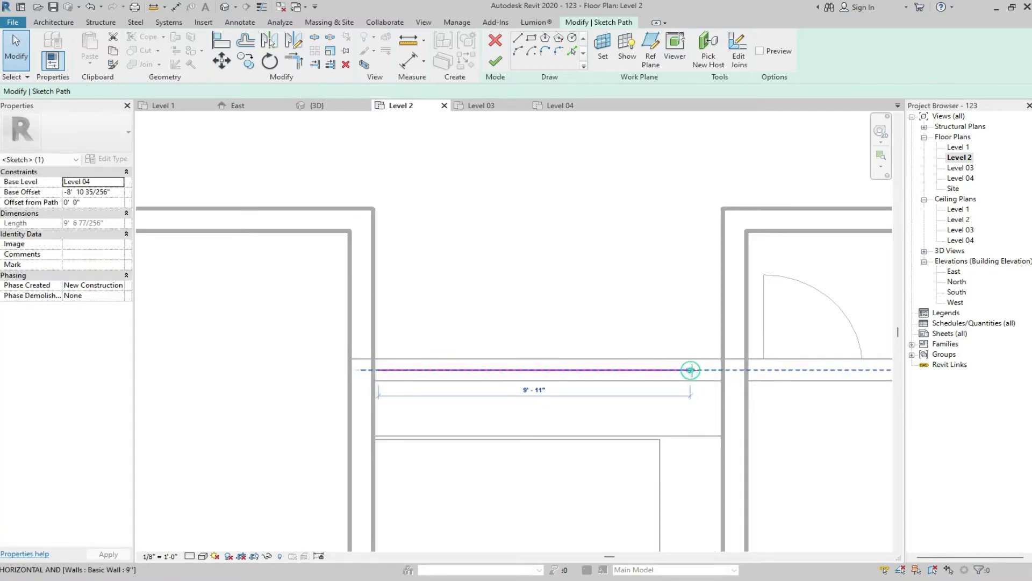
pyautogui.moveTo(693, 370); pyautogui.dragTo(723, 369)
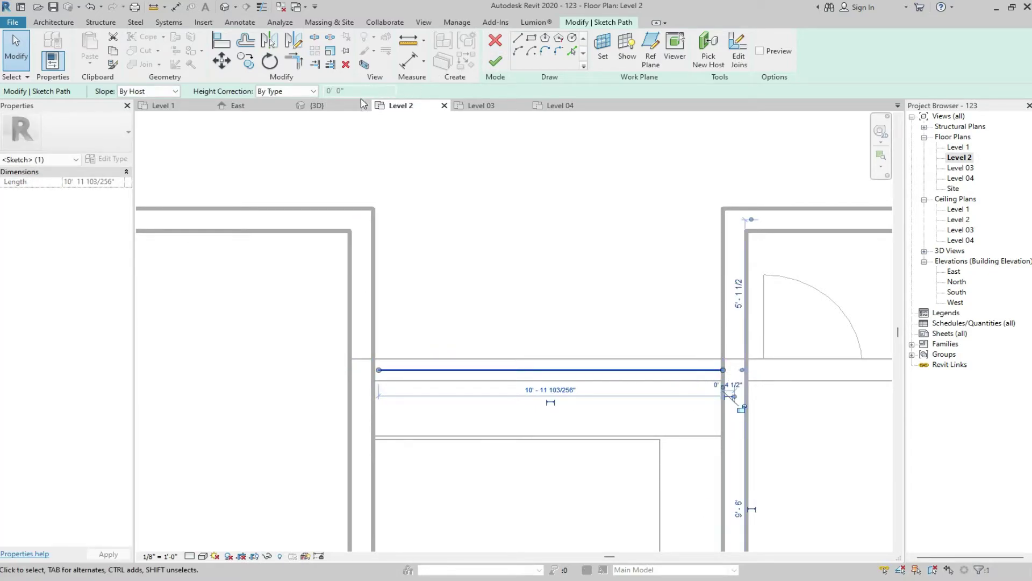
pyautogui.click(491, 64)
pyautogui.click(327, 105)
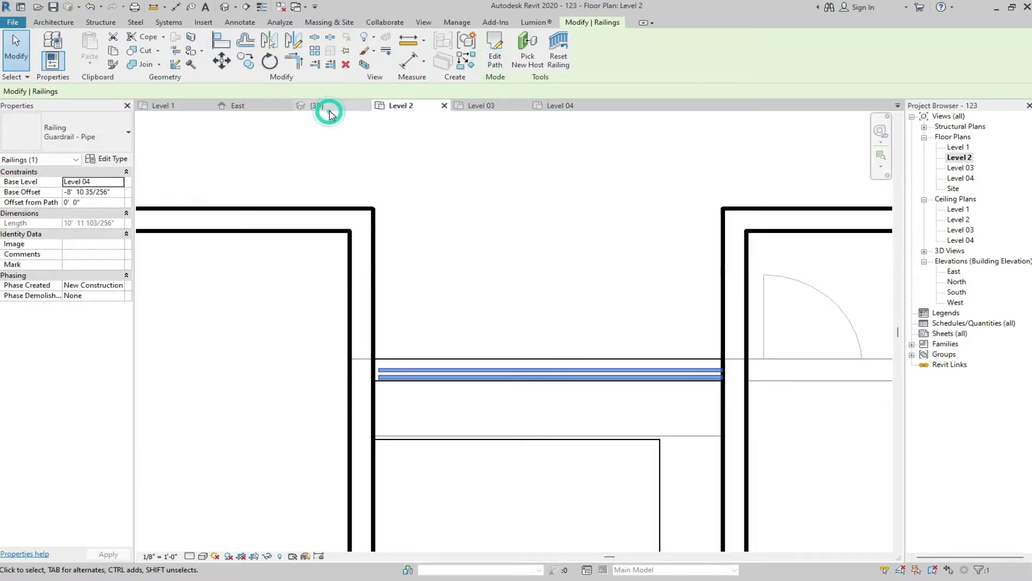
pyautogui.scroll(-2, 500, 314)
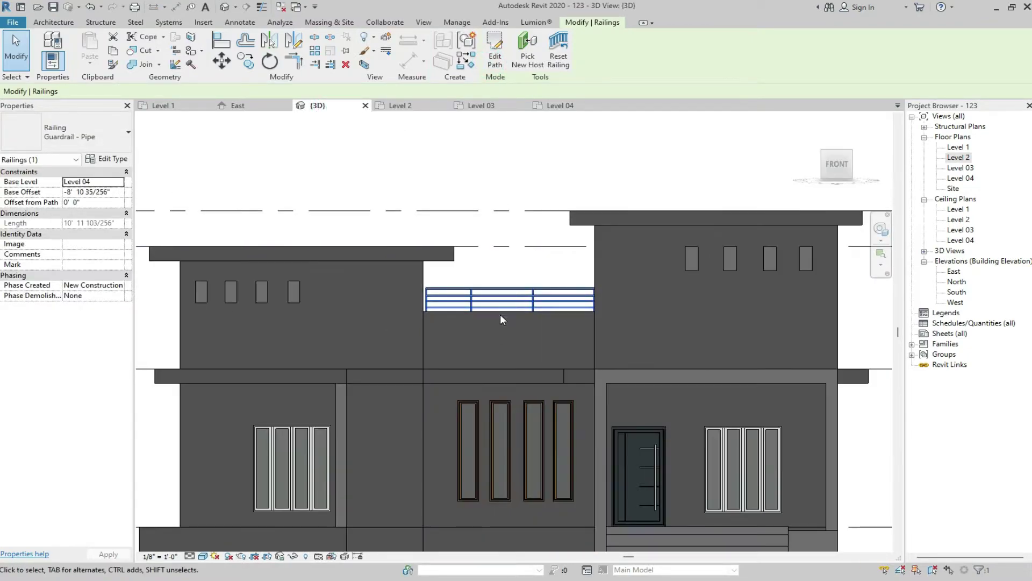
pyautogui.scroll(3, 431, 307)
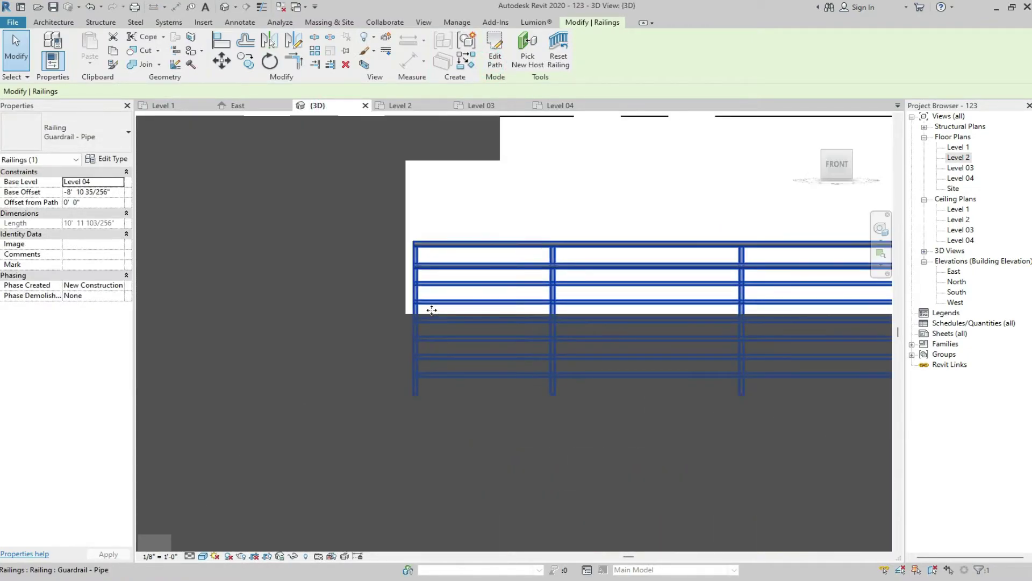
# Re-edit the path, snapping its ends to the walls for an 11' 10 1/2" length
pyautogui.doubleClick(499, 244)
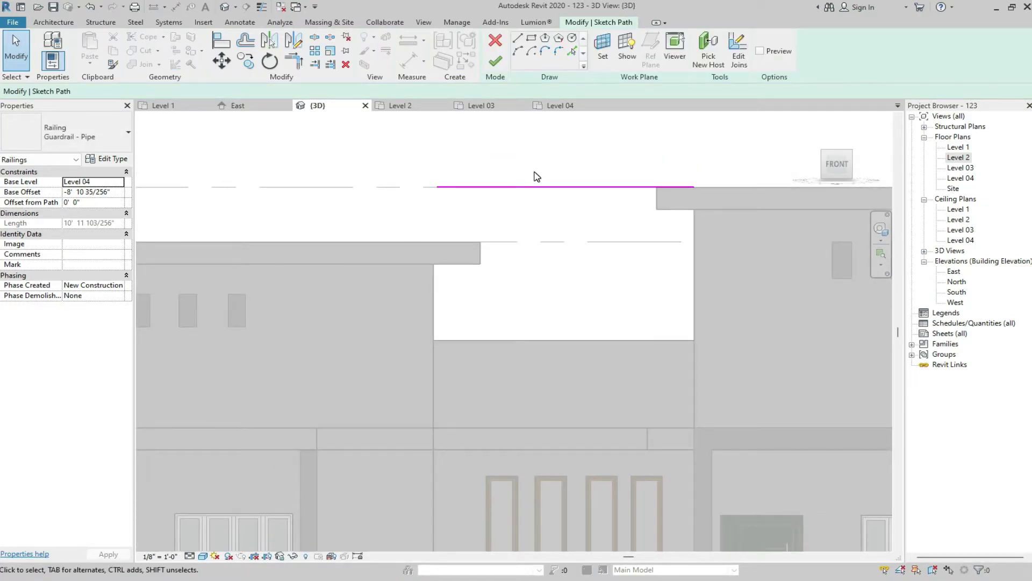
pyautogui.click(529, 188)
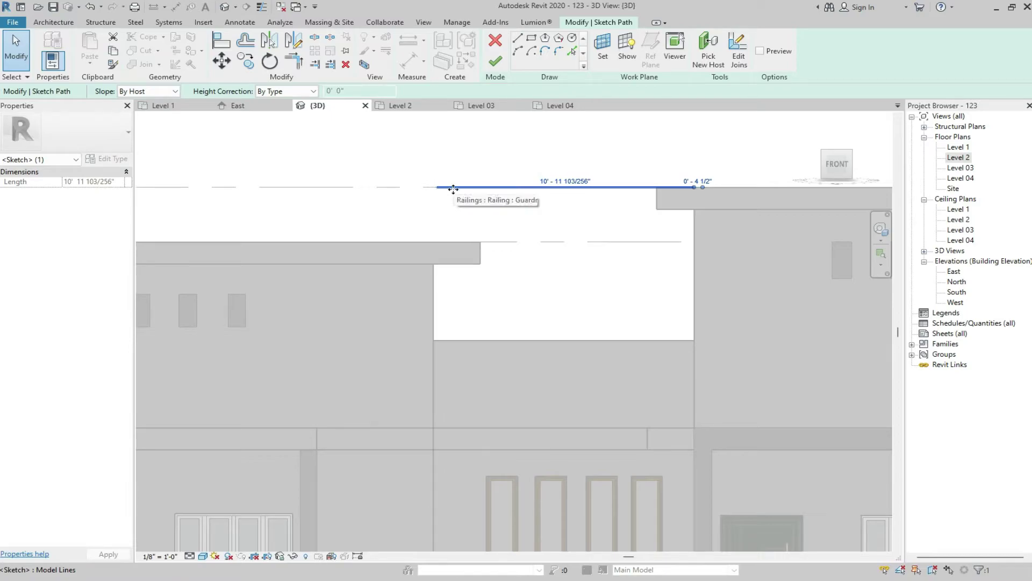
pyautogui.scroll(3, 453, 189)
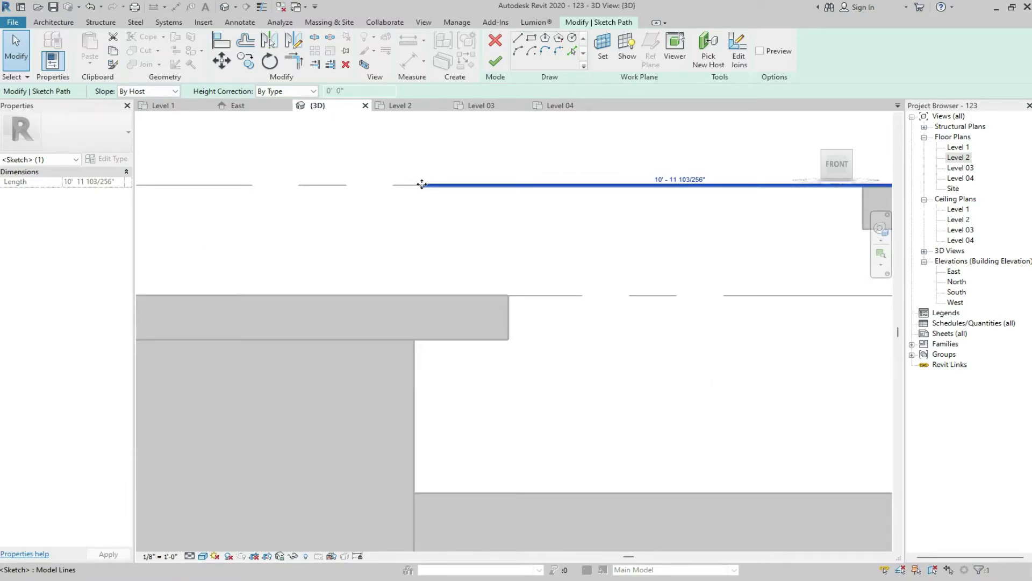
pyautogui.click(395, 107)
pyautogui.moveTo(379, 367); pyautogui.dragTo(372, 370)
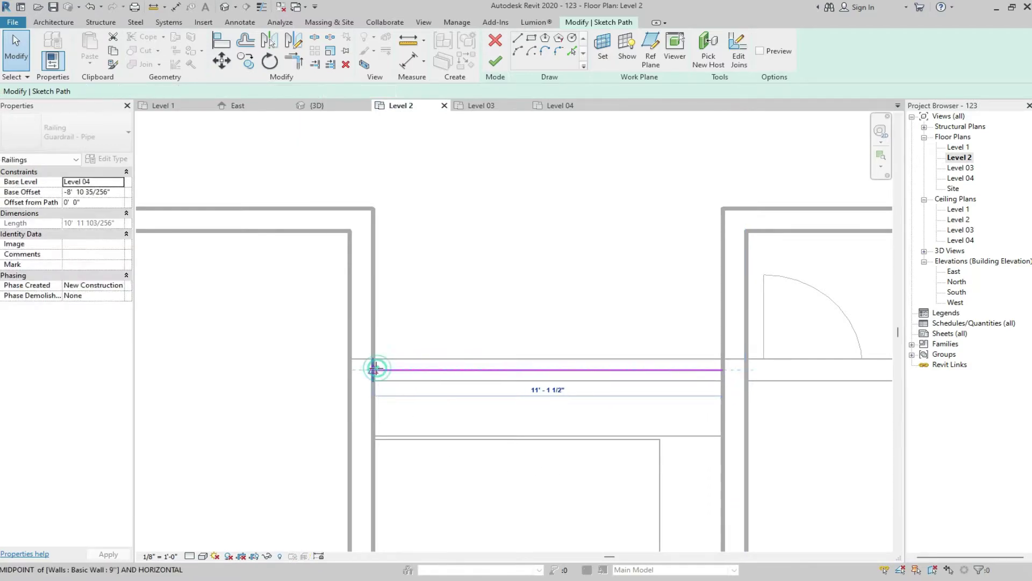
pyautogui.click(373, 370)
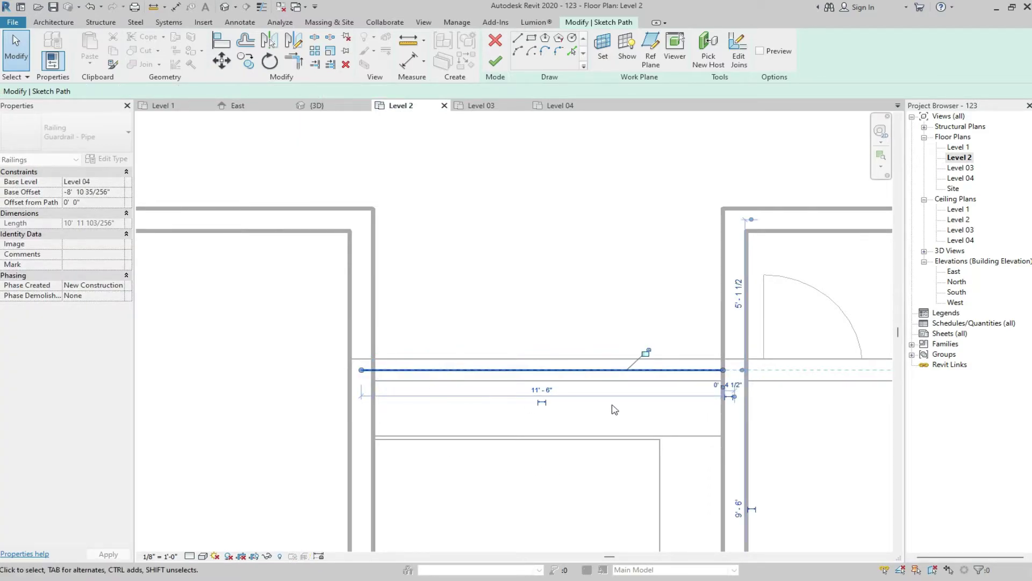
pyautogui.moveTo(723, 370); pyautogui.dragTo(735, 370)
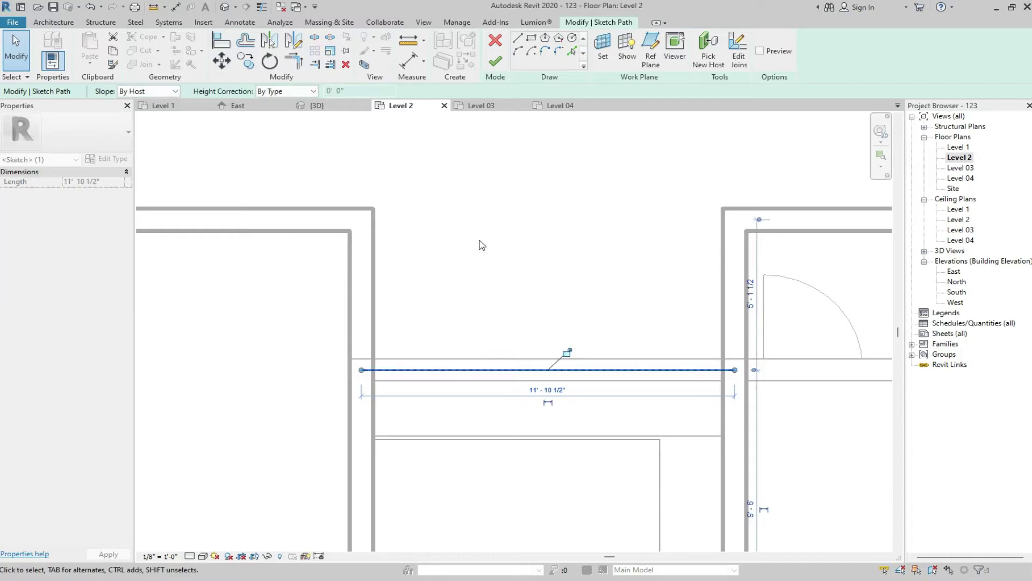
pyautogui.click(331, 109)
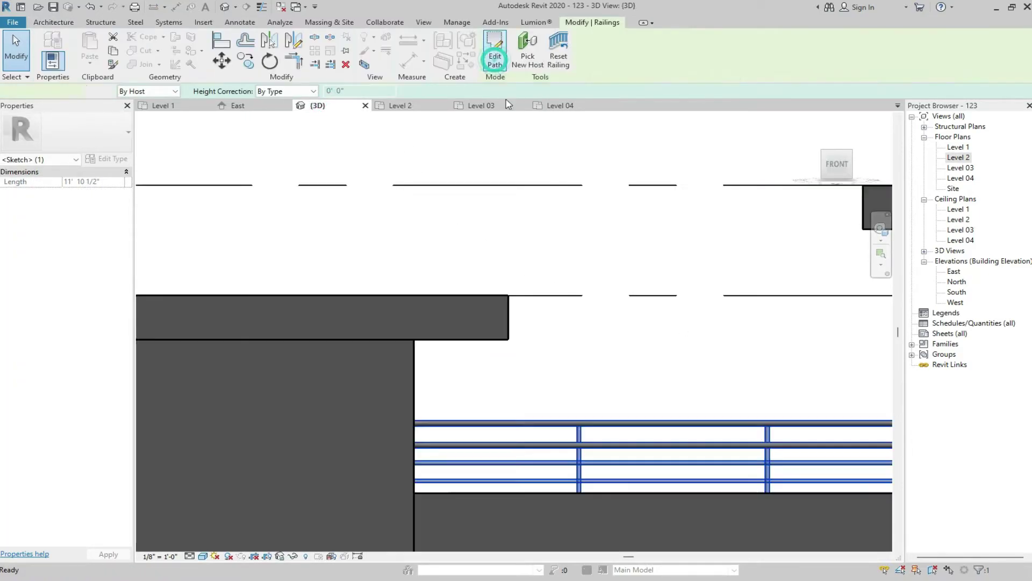
pyautogui.scroll(-3, 445, 334)
pyautogui.scroll(-2, 534, 500)
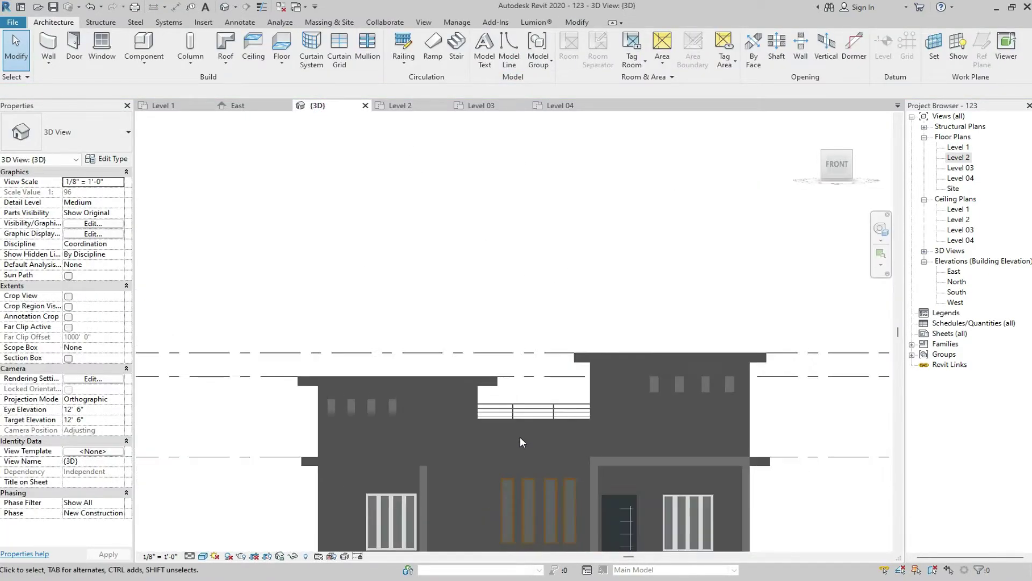
pyautogui.scroll(2, 560, 446)
pyautogui.scroll(-3, 577, 411)
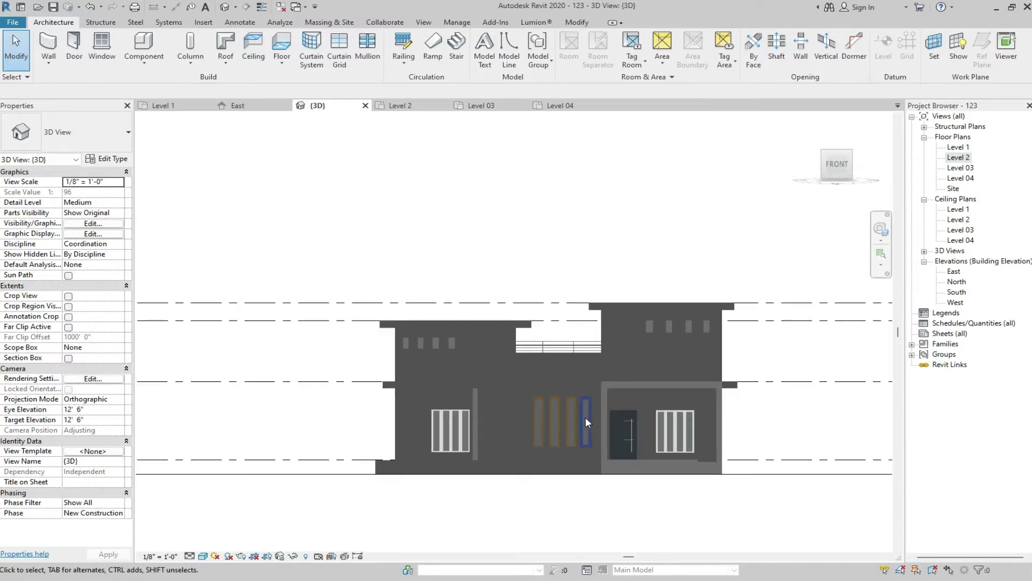
pyautogui.scroll(2, 585, 418)
pyautogui.click(809, 122)
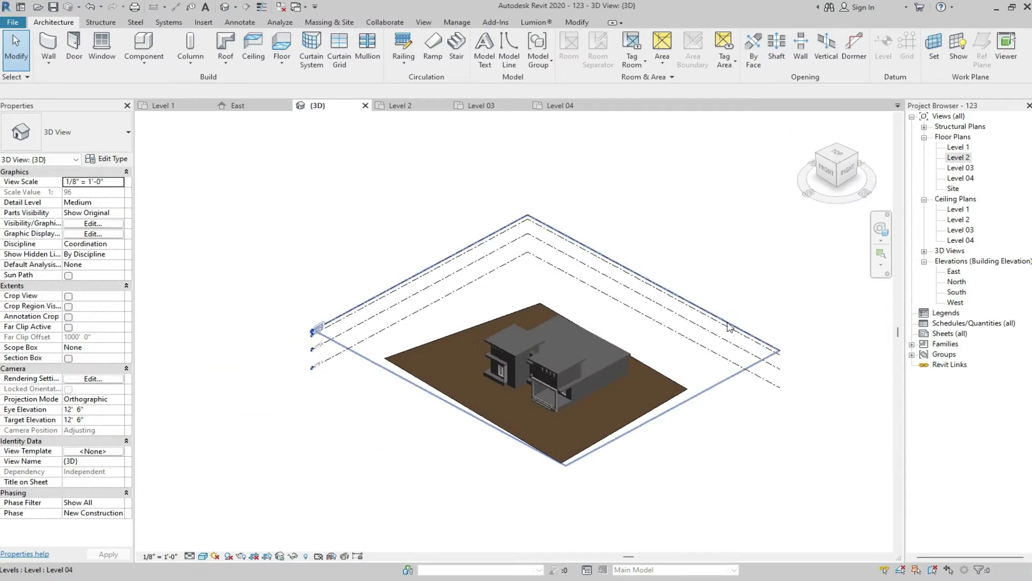
pyautogui.scroll(2, 467, 319)
pyautogui.scroll(-1, 629, 431)
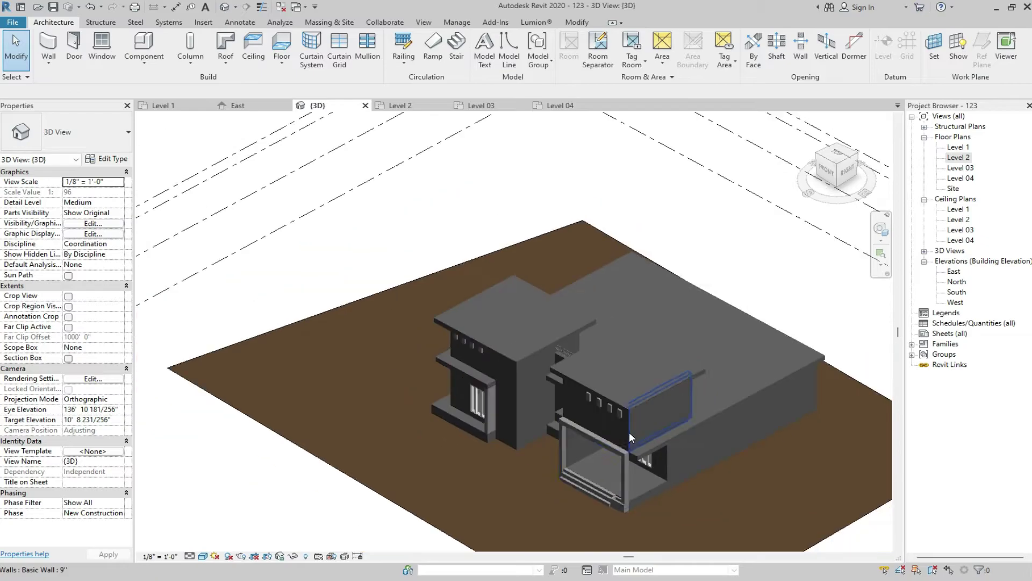
pyautogui.scroll(3, 619, 530)
pyautogui.scroll(1, 620, 521)
pyautogui.scroll(-2, 624, 522)
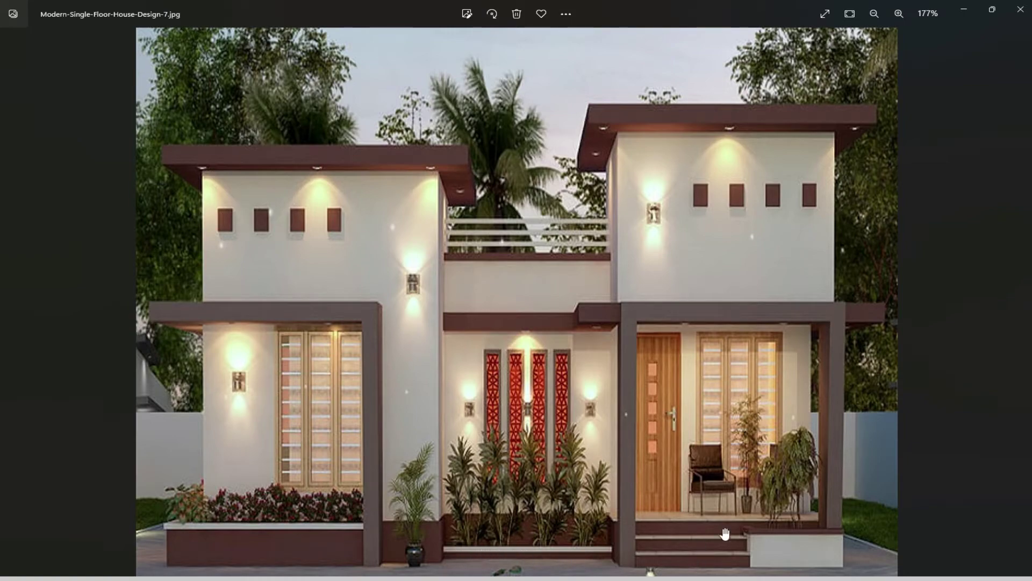
# On the Level 1 plan, create a default-named Generic Models in-place model and start an Extrusion
pyautogui.scroll(2, 492, 369)
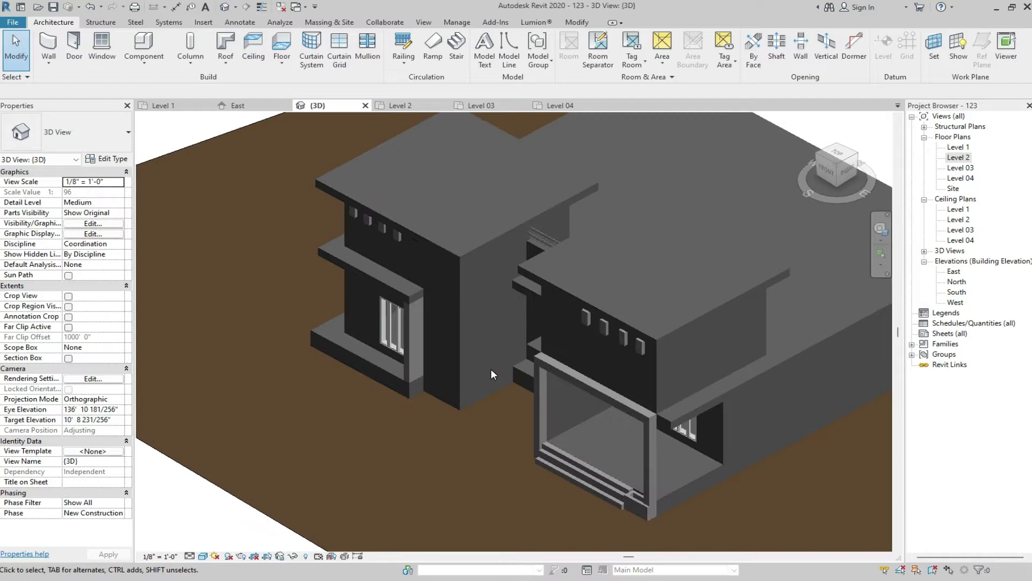
pyautogui.scroll(2, 544, 387)
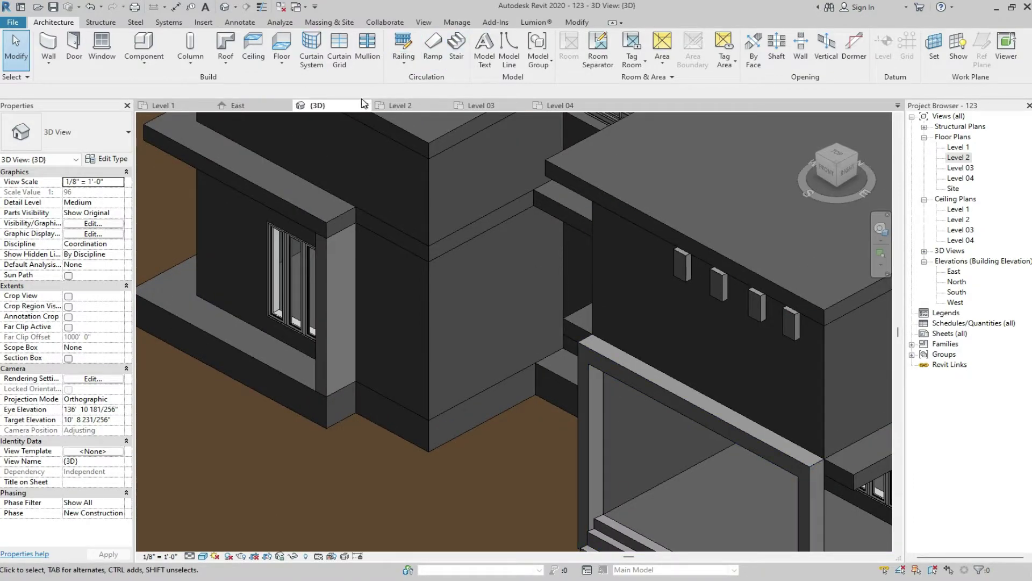
pyautogui.click(161, 105)
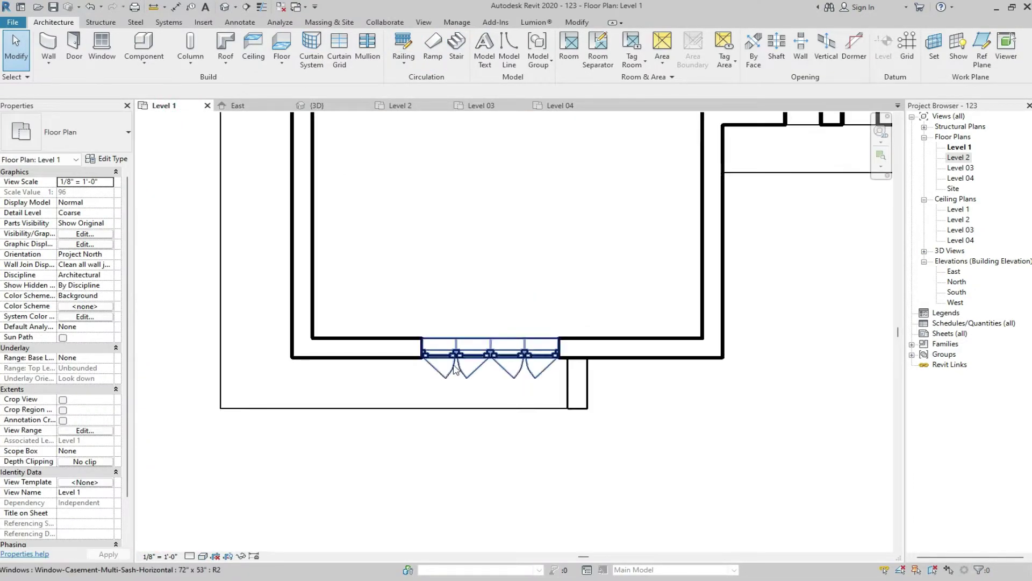
pyautogui.scroll(-3, 454, 370)
pyautogui.scroll(3, 721, 285)
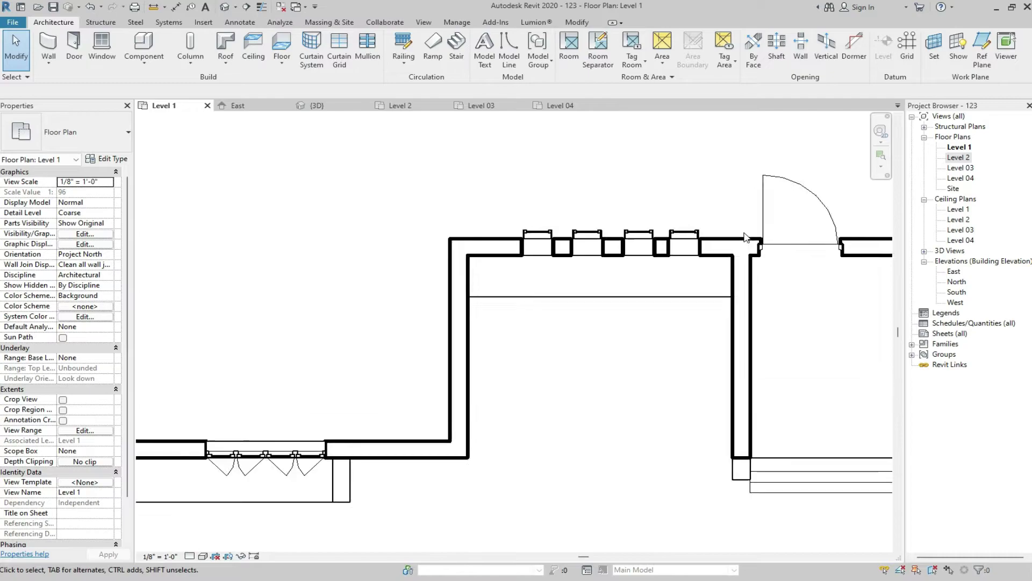
pyautogui.click(148, 68)
pyautogui.click(144, 106)
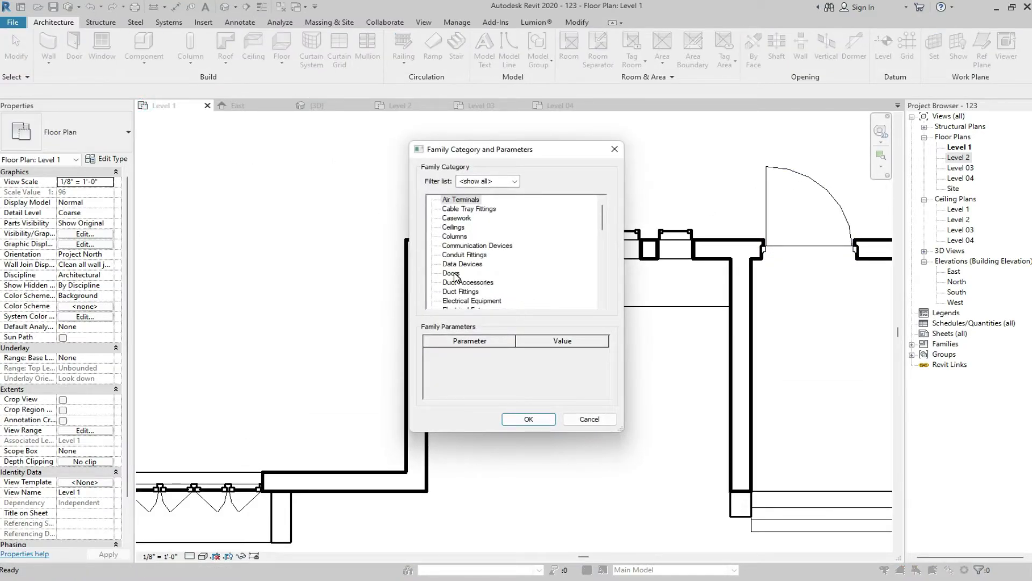
pyautogui.press('g')
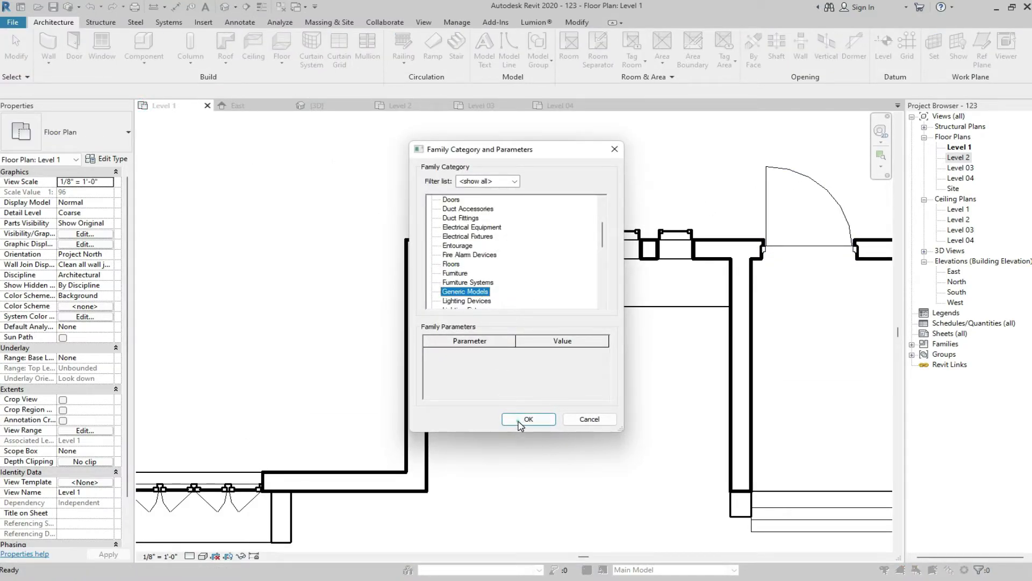
pyautogui.click(520, 423)
pyautogui.click(517, 314)
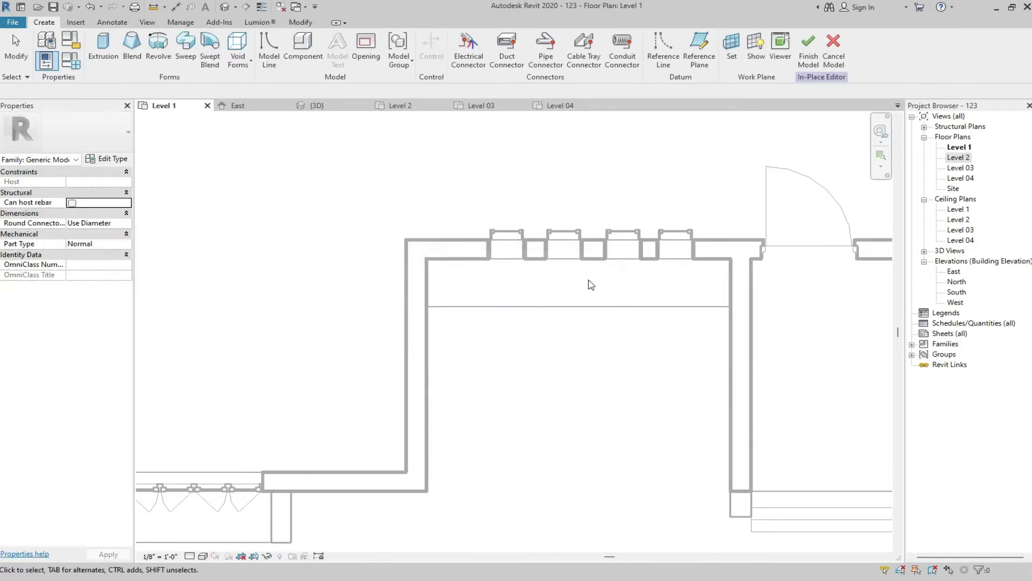
pyautogui.click(100, 42)
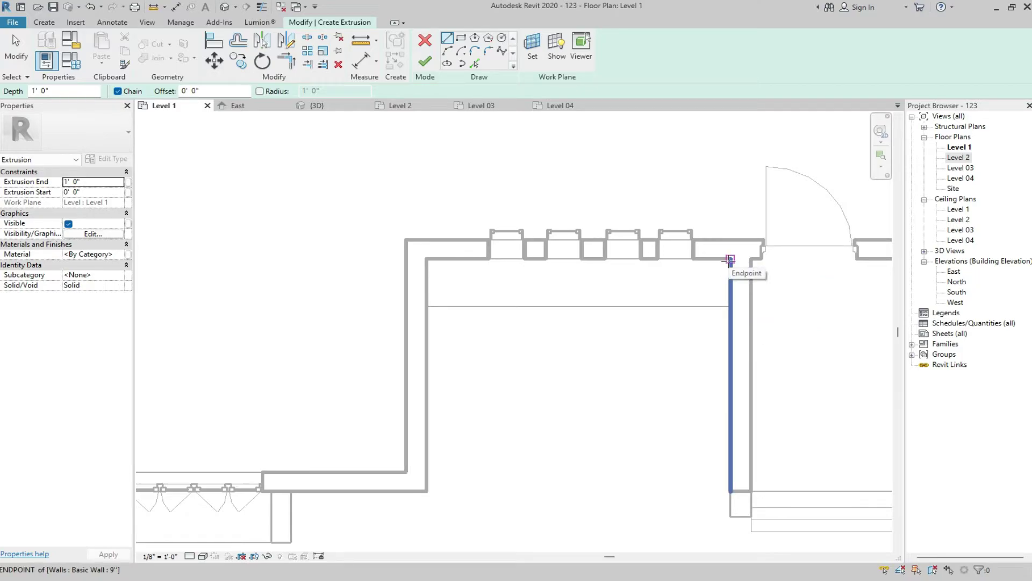
# Sketch the inner rectangle along the front wall, starting at the inner wall corner
pyautogui.click(730, 260)
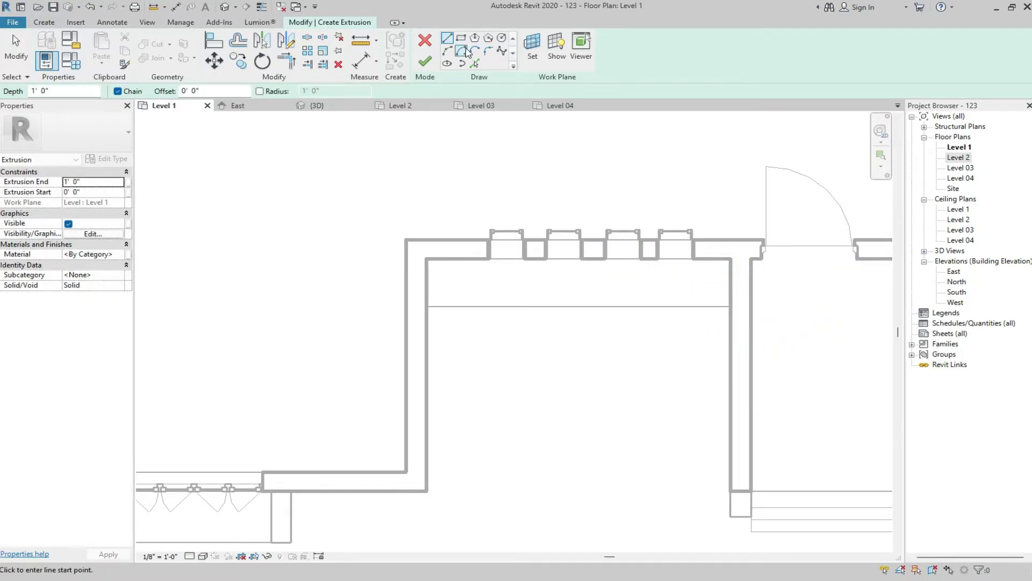
pyautogui.click(461, 38)
pyautogui.click(727, 259)
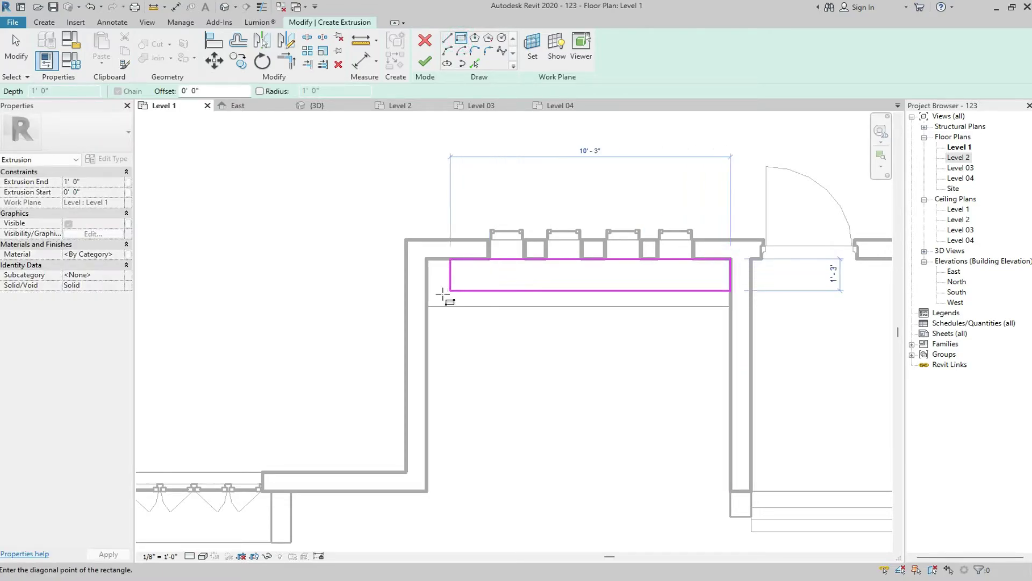
pyautogui.click(426, 306)
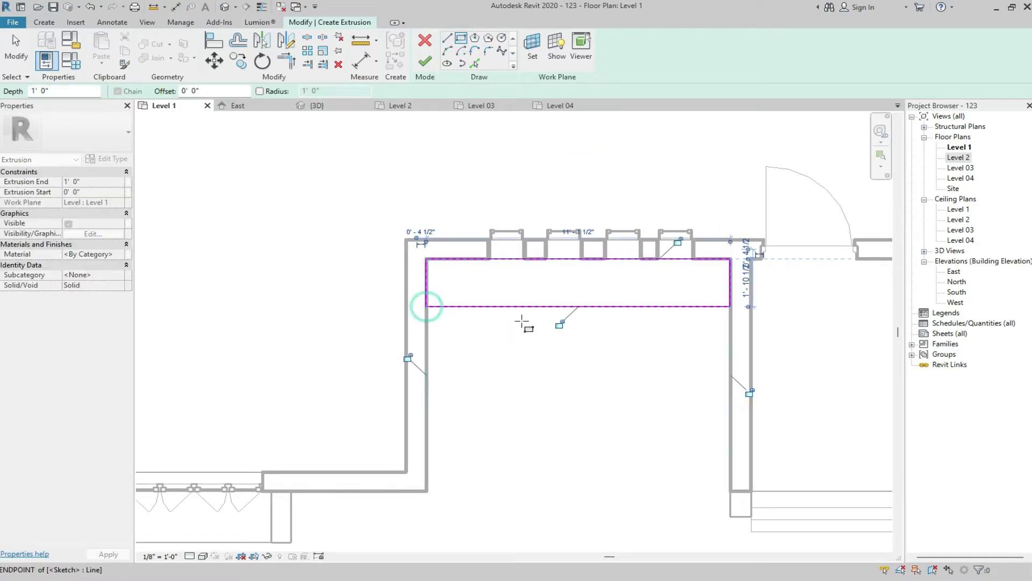
# Draw the outer rectangle at a 0' 4" offset and finish the extrusion sketch
pyautogui.doubleClick(185, 89)
pyautogui.write('4')
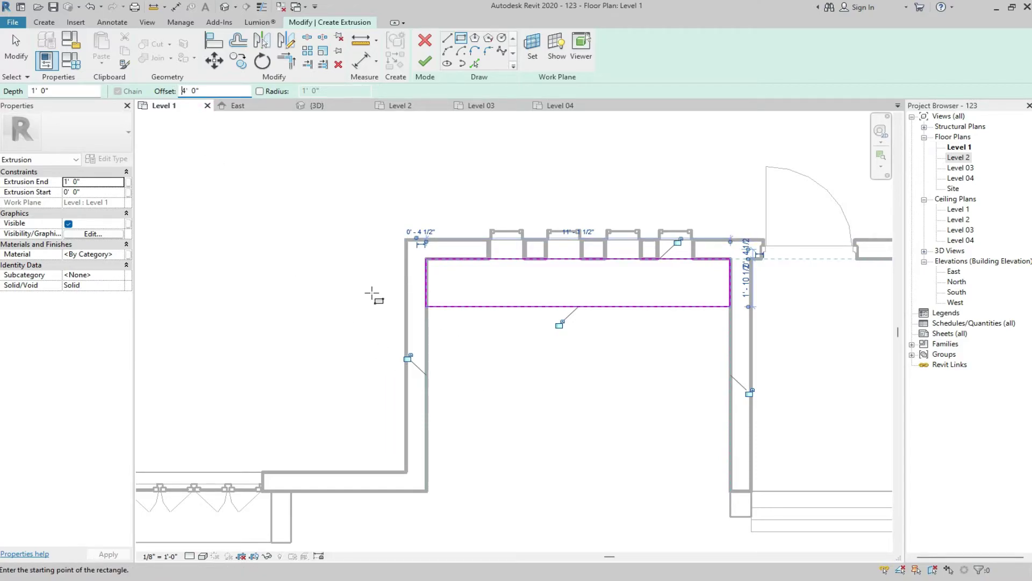
pyautogui.press('Return')
pyautogui.click(730, 306)
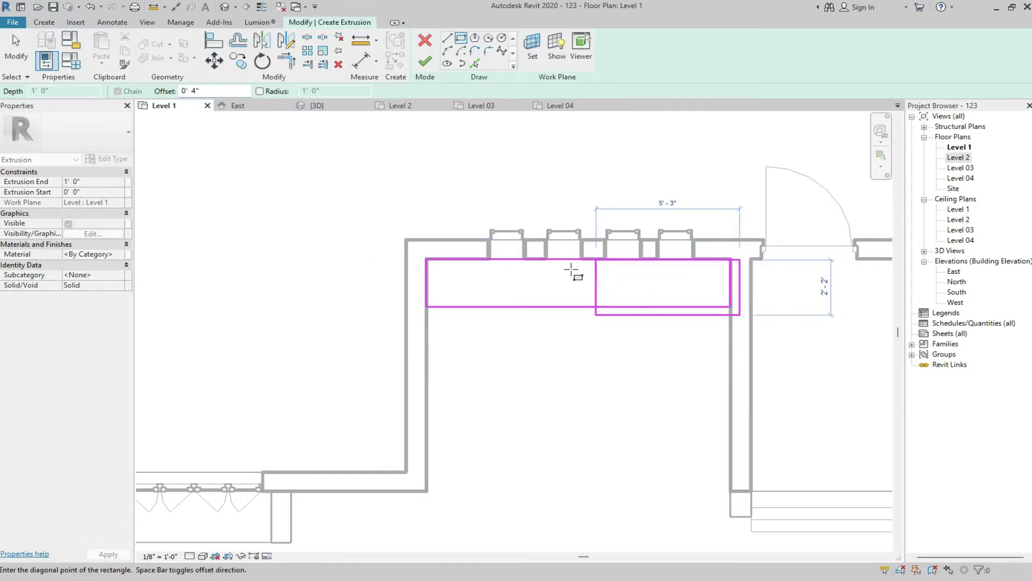
pyautogui.click(425, 258)
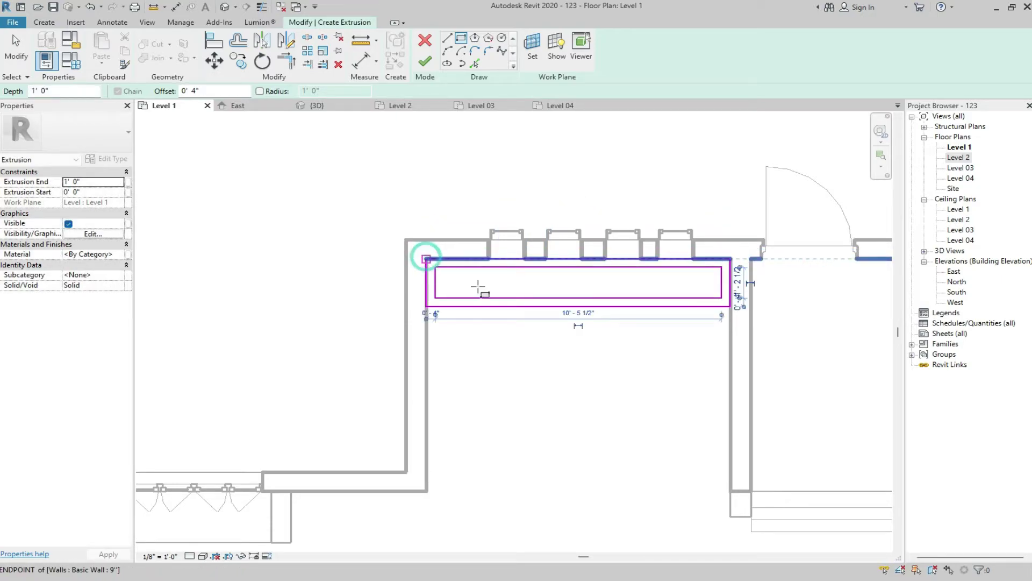
pyautogui.click(433, 73)
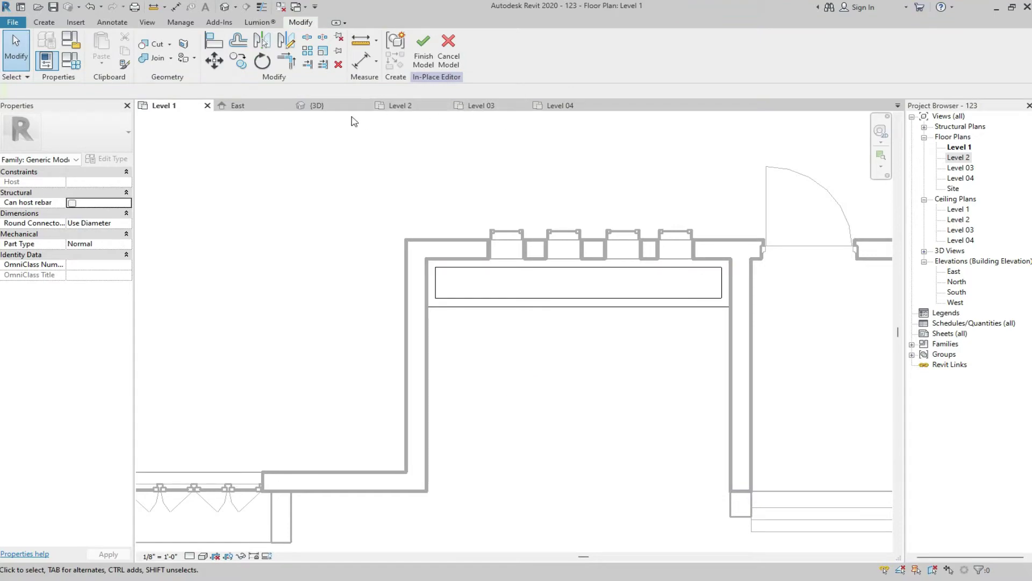
pyautogui.click(317, 106)
# Zoom around the hollow planter box in 3D, then finish the in-place model
pyautogui.scroll(5, 554, 392)
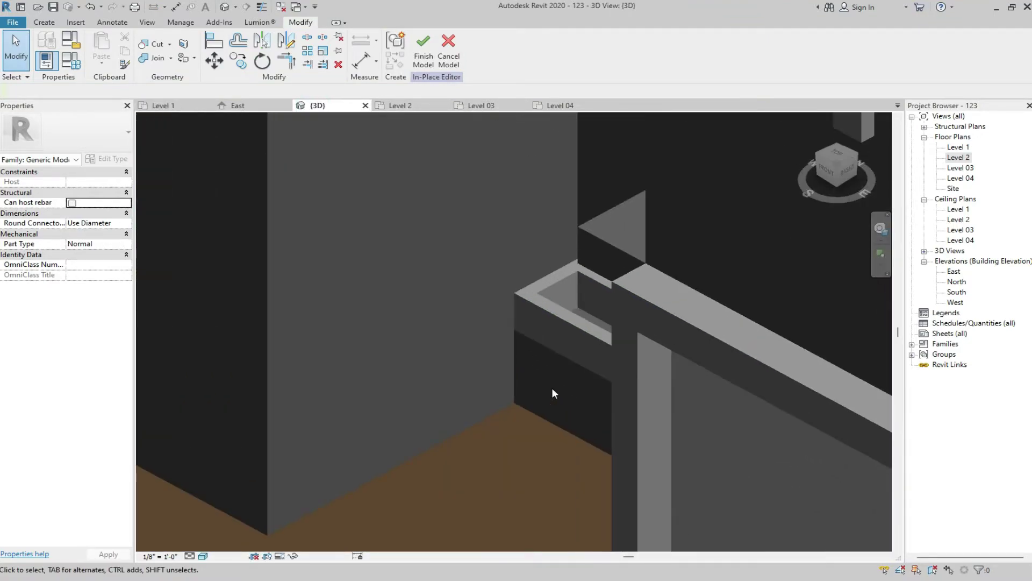
pyautogui.scroll(-3, 590, 382)
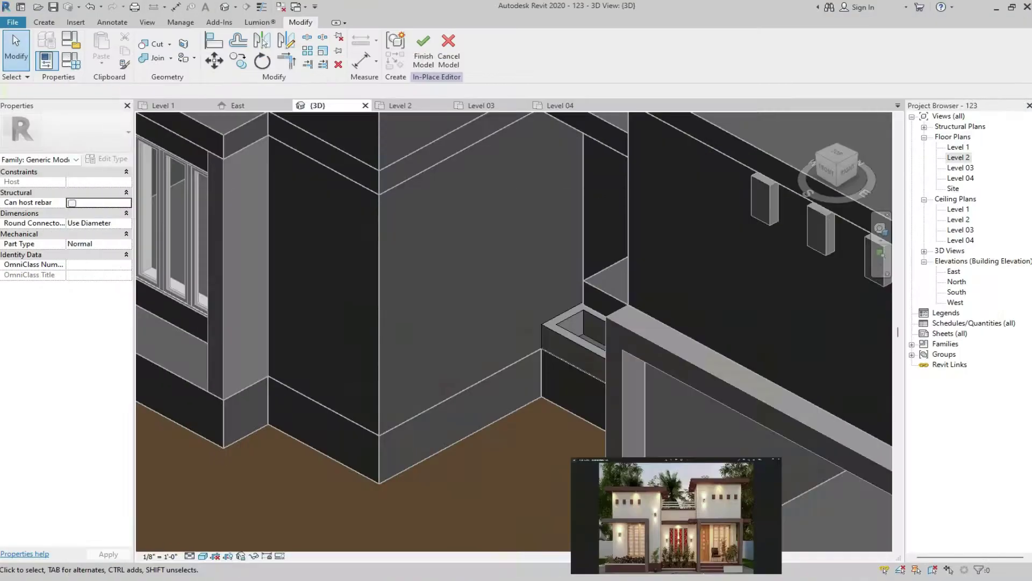
pyautogui.scroll(3, 569, 369)
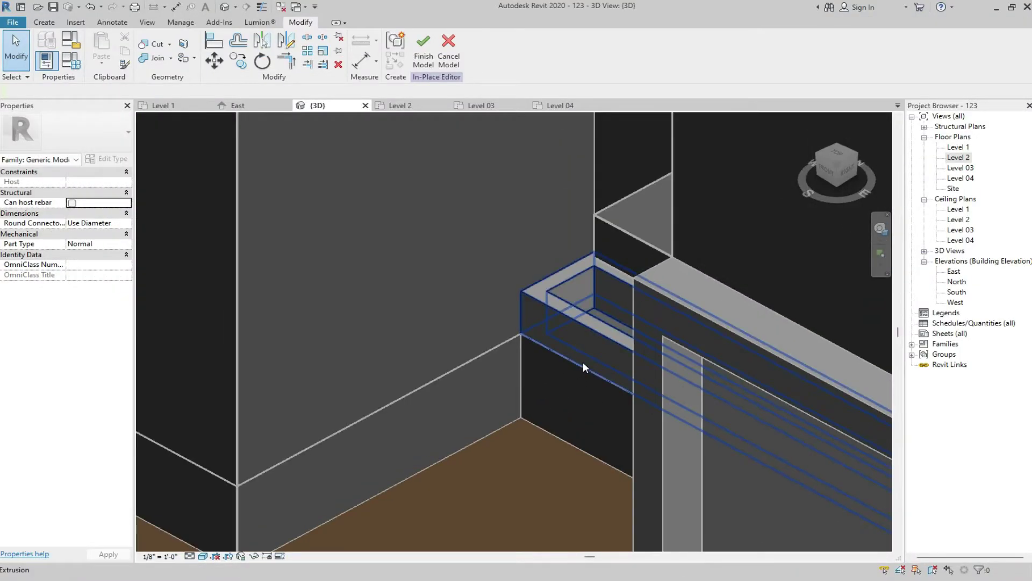
pyautogui.scroll(-1, 578, 401)
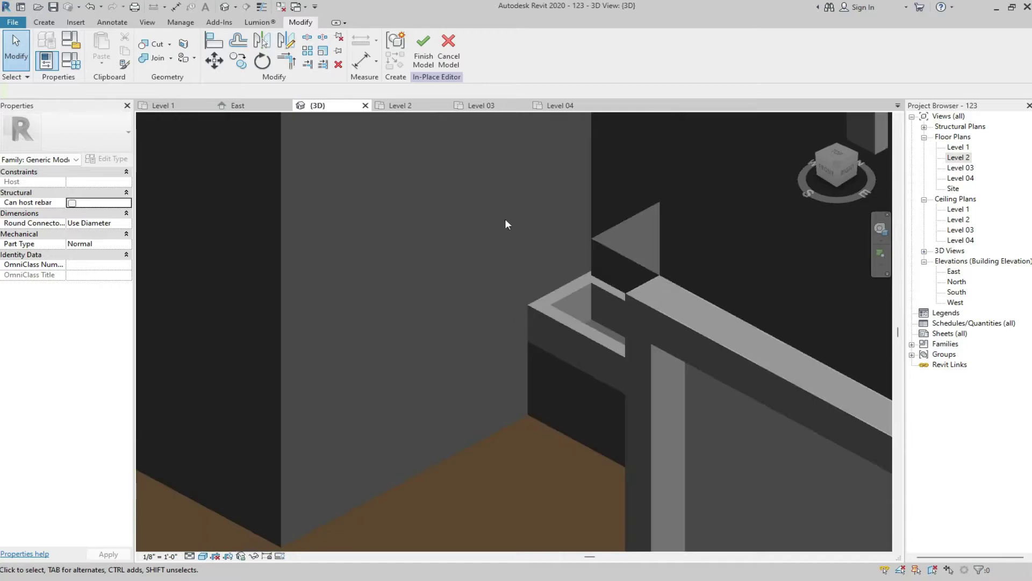
pyautogui.click(423, 48)
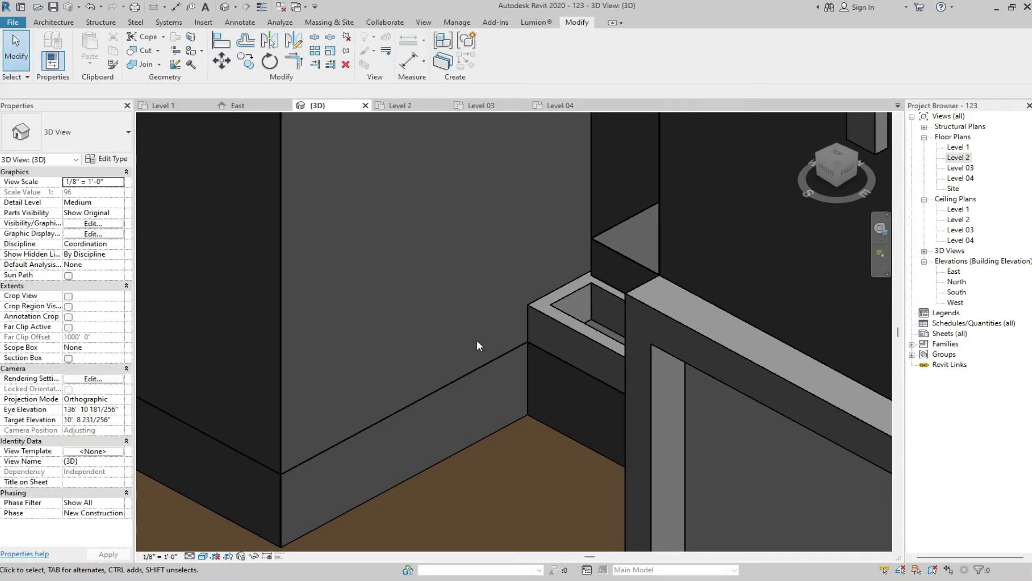
# Move the Level 1 floor's top boundary line up to the front wall, making it 1955.91 SF
pyautogui.doubleClick(283, 492)
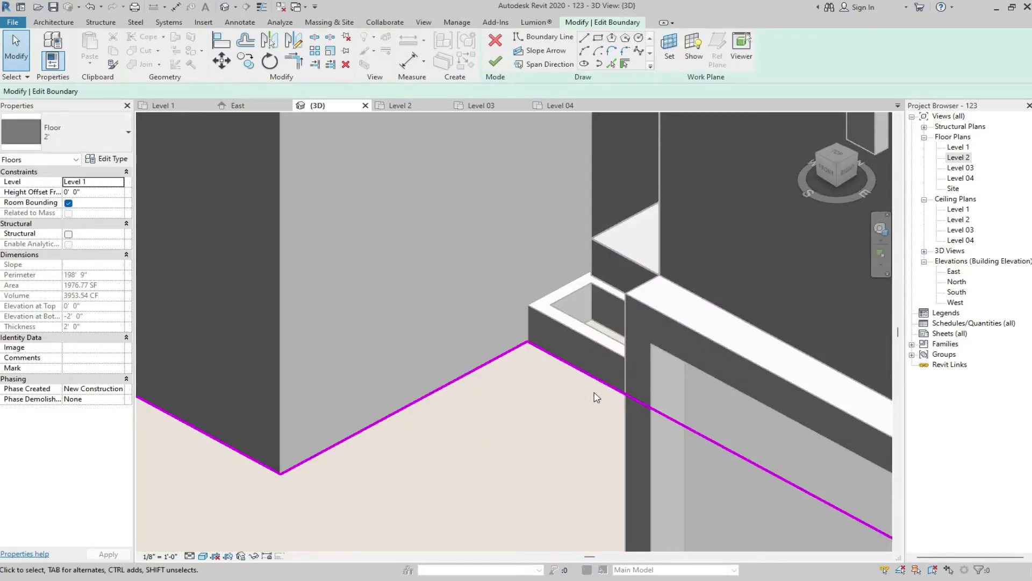
pyautogui.scroll(-3, 545, 414)
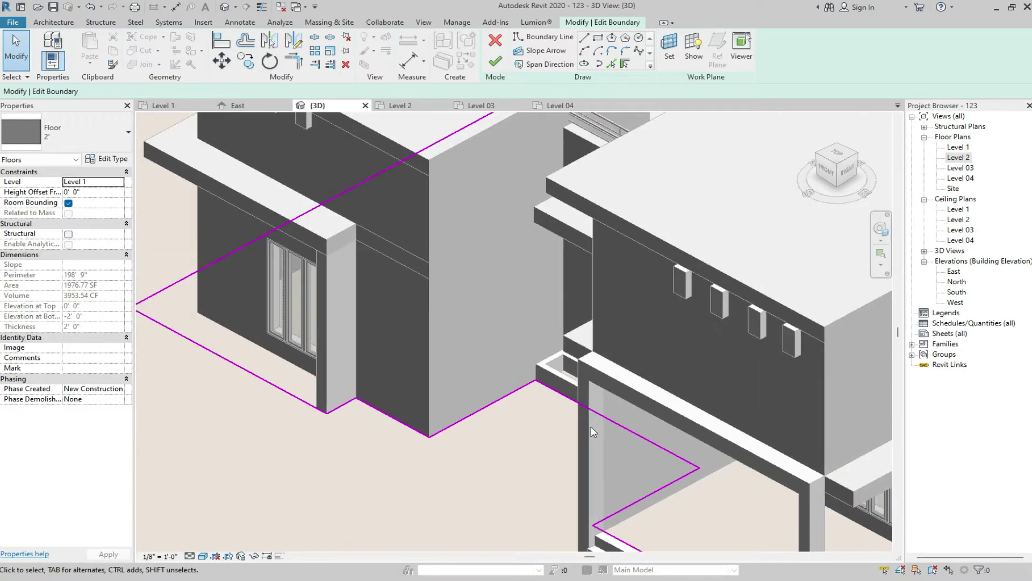
pyautogui.click(162, 105)
pyautogui.moveTo(667, 306); pyautogui.dragTo(670, 260)
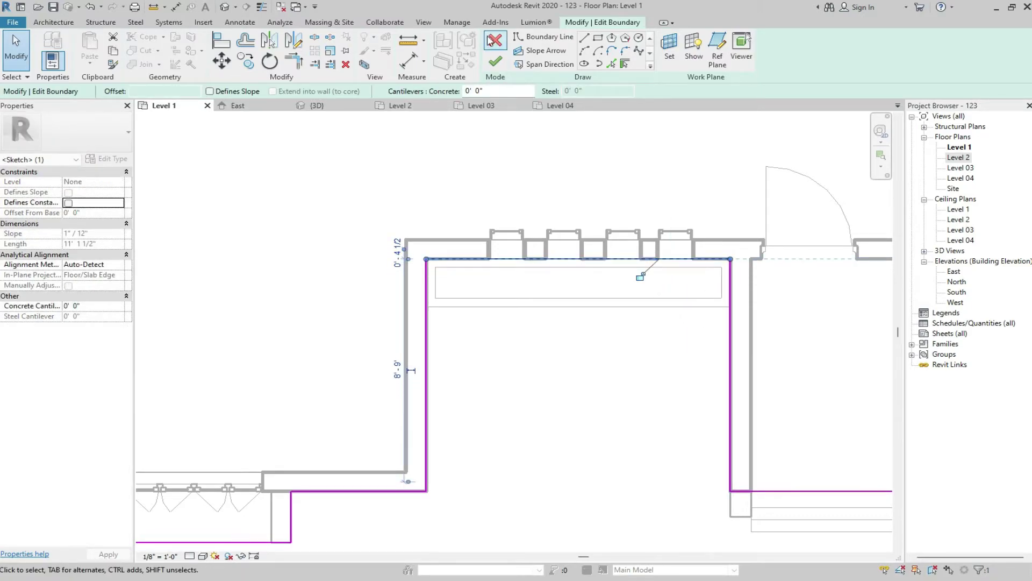
pyautogui.click(495, 62)
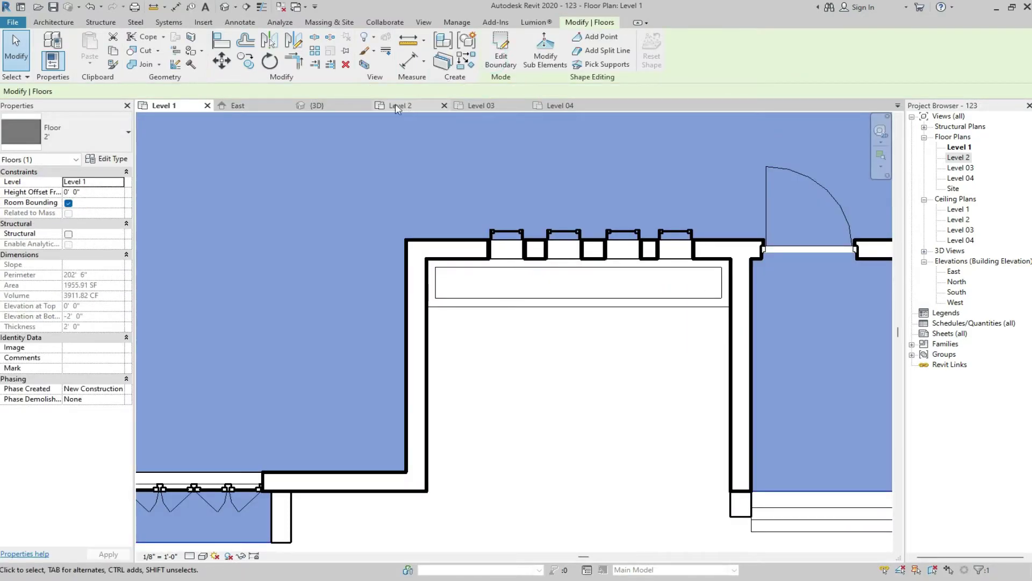
# In the 3D FRONT view, drag the planter's shape handles down so its base meets the floor
pyautogui.click(337, 105)
pyautogui.scroll(5, 543, 398)
pyautogui.scroll(-1, 543, 398)
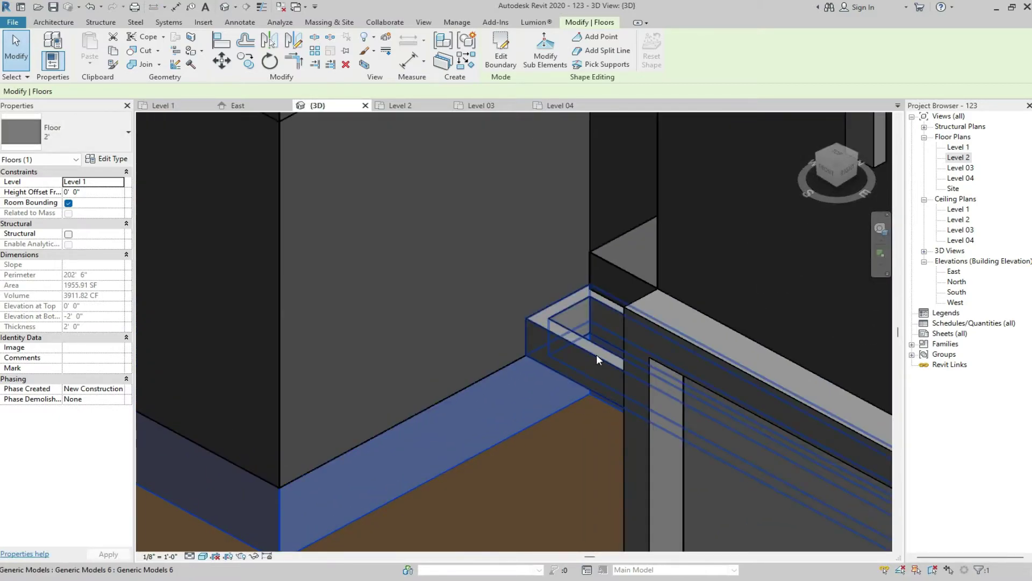
pyautogui.click(596, 355)
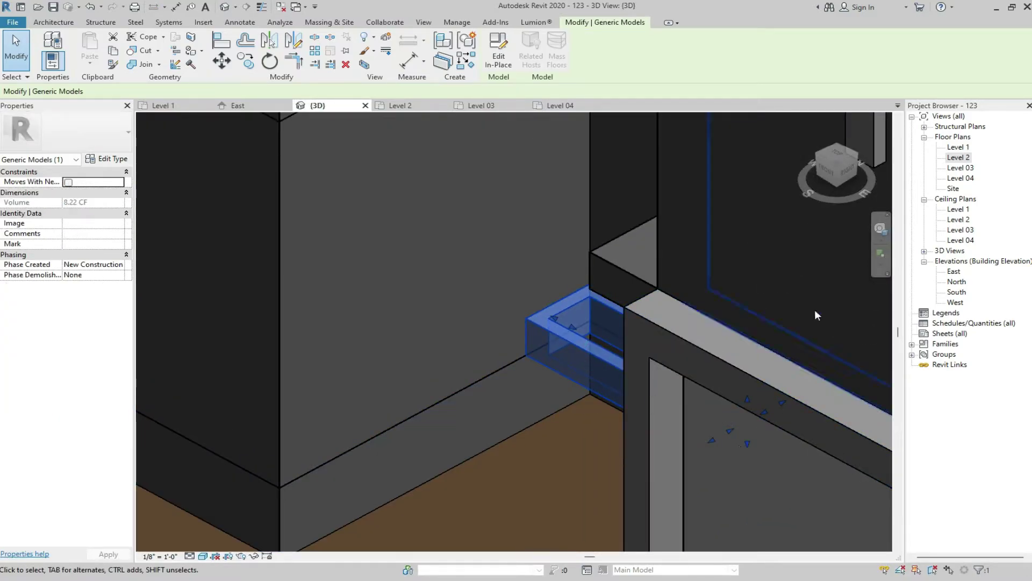
pyautogui.click(826, 171)
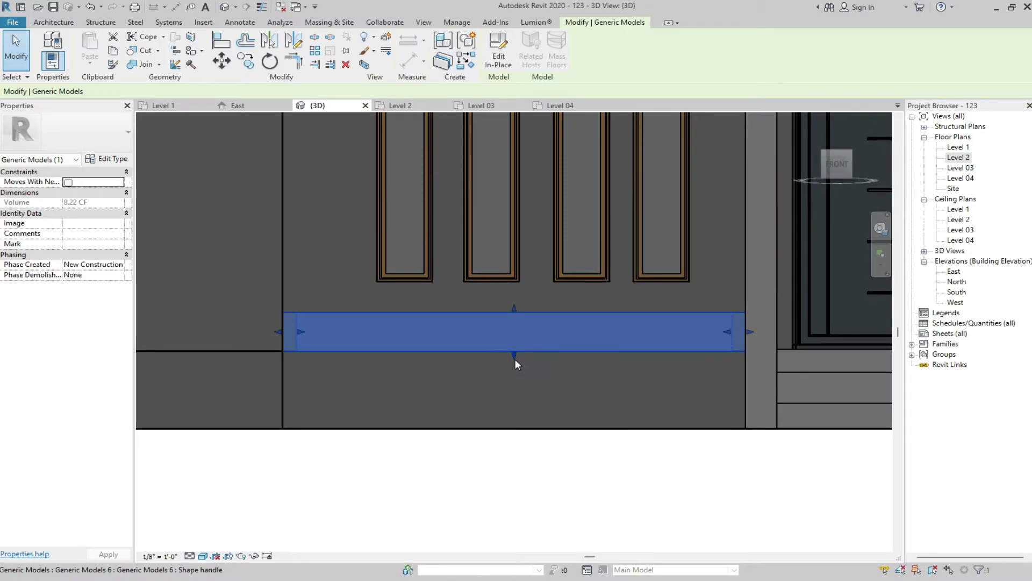
pyautogui.moveTo(515, 356); pyautogui.dragTo(503, 428)
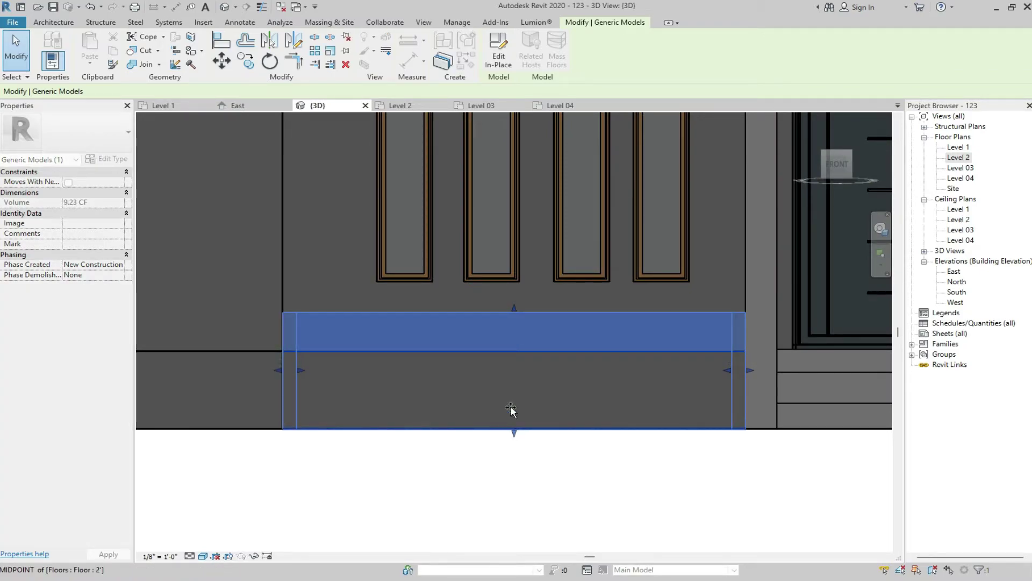
pyautogui.moveTo(513, 307); pyautogui.dragTo(504, 398)
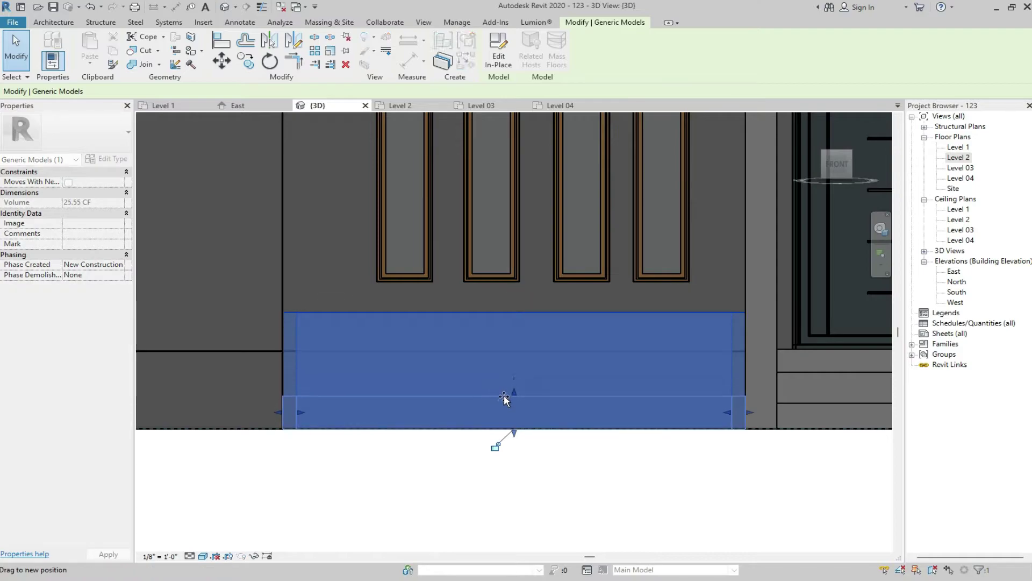
pyautogui.click(529, 497)
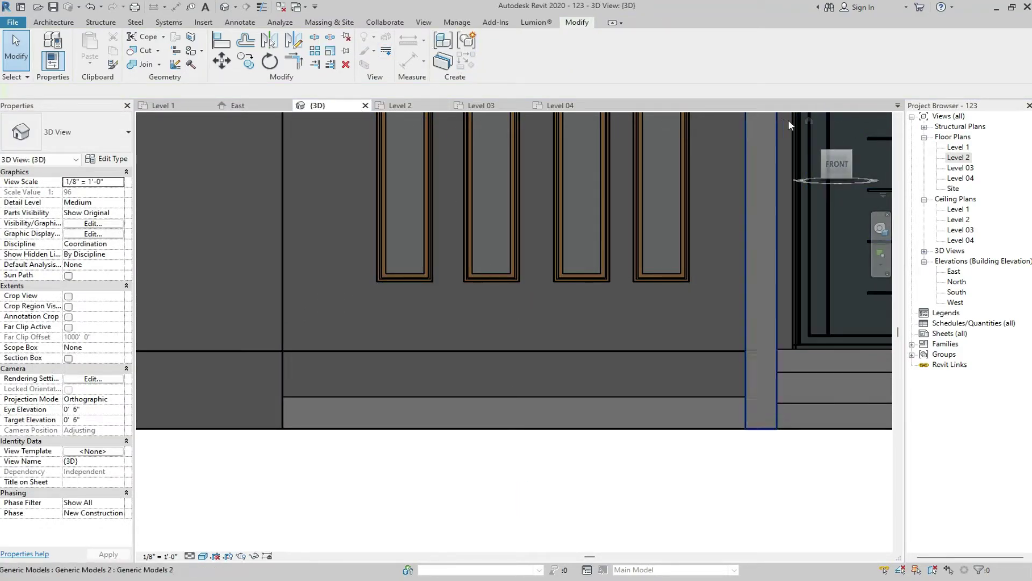
# Orbit and zoom around the finished house, then switch to the Modern-Single-Floor-House-Design-7.jpg reference photo
pyautogui.click(808, 121)
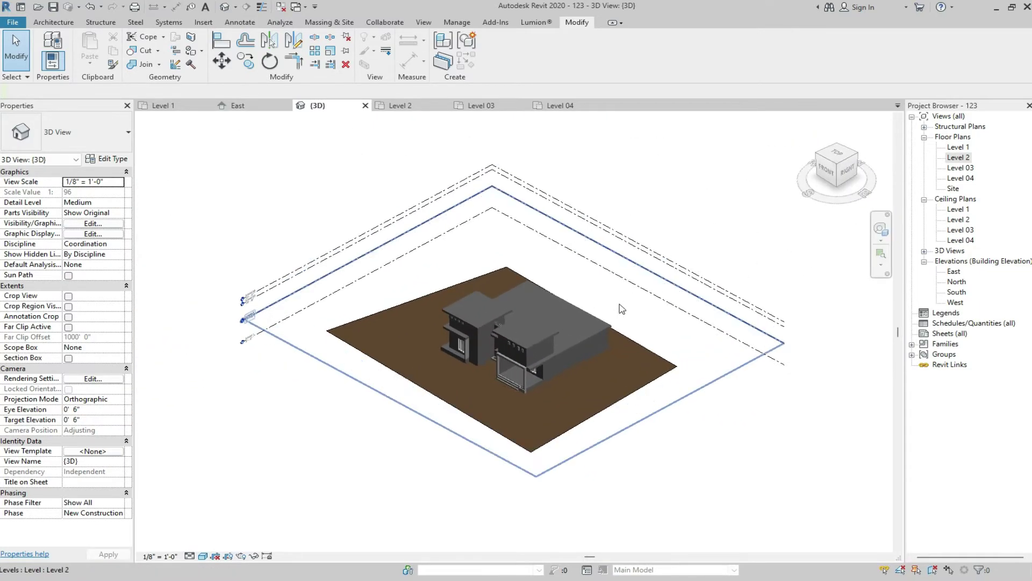
pyautogui.click(814, 155)
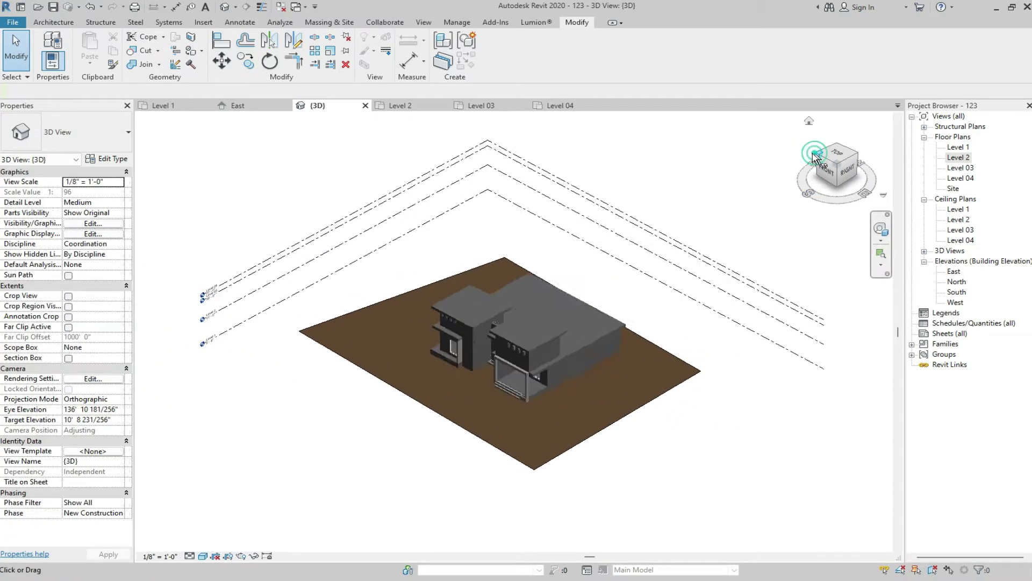
pyautogui.scroll(5, 532, 361)
pyautogui.scroll(3, 530, 357)
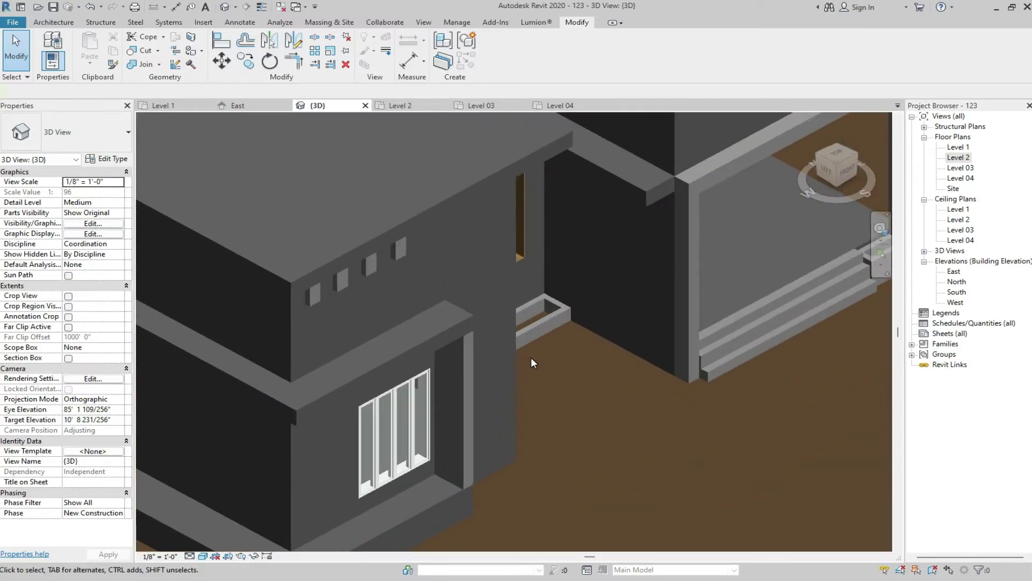
pyautogui.scroll(2, 577, 333)
pyautogui.scroll(-2, 534, 370)
pyautogui.scroll(-1, 534, 369)
pyautogui.scroll(-2, 534, 370)
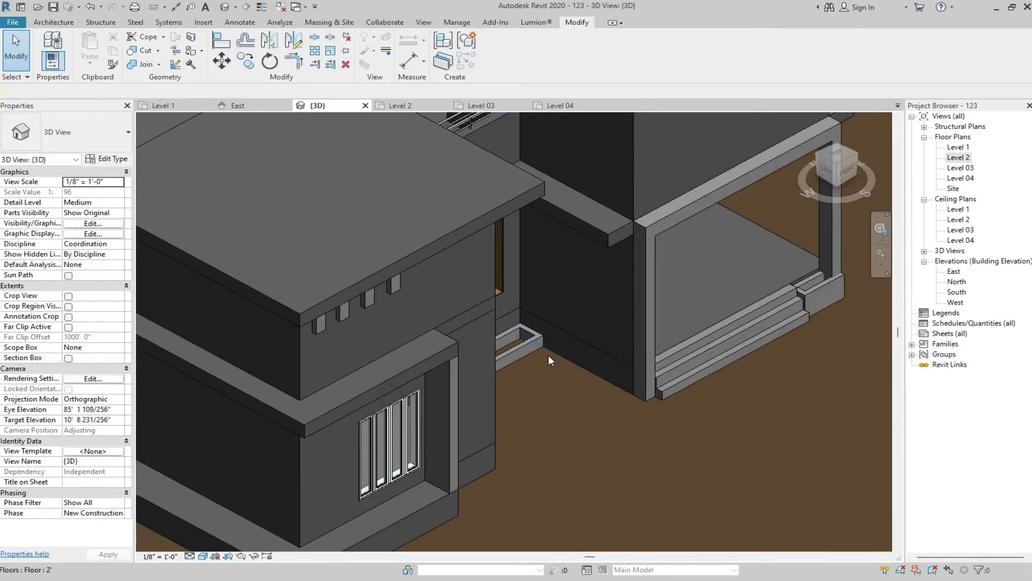
pyautogui.scroll(-2, 549, 355)
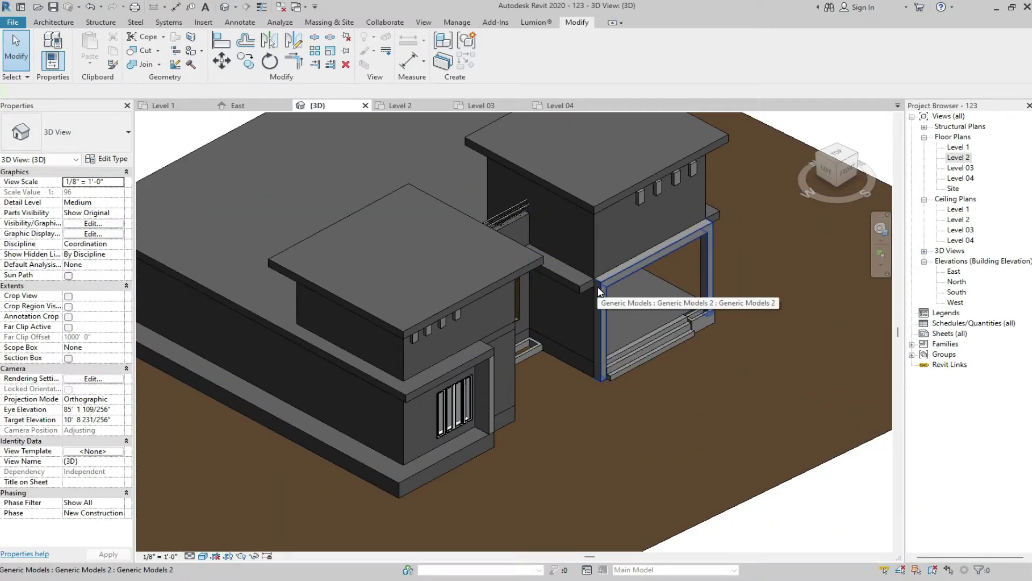
pyautogui.hotkey('alt', 'Tab')
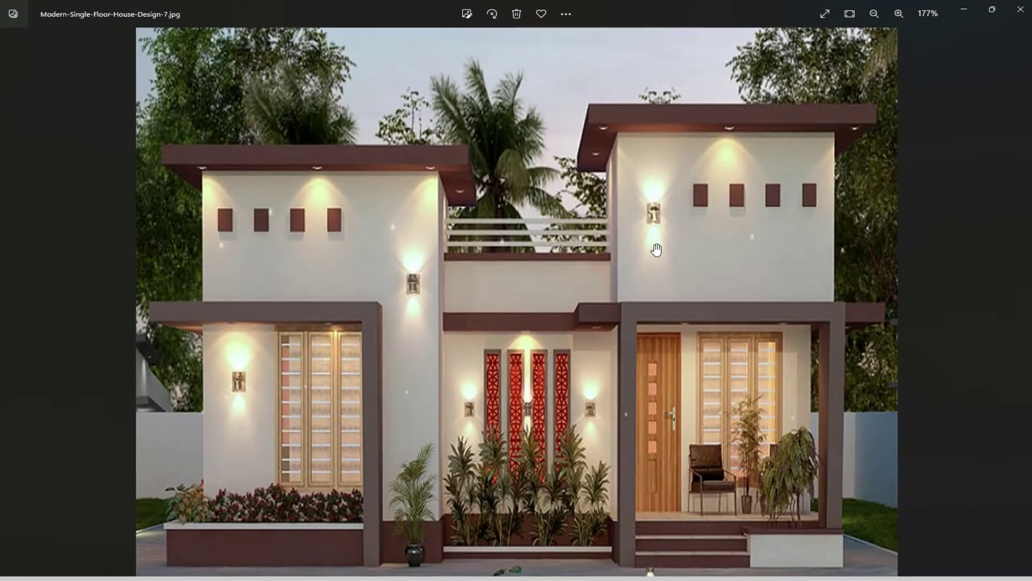
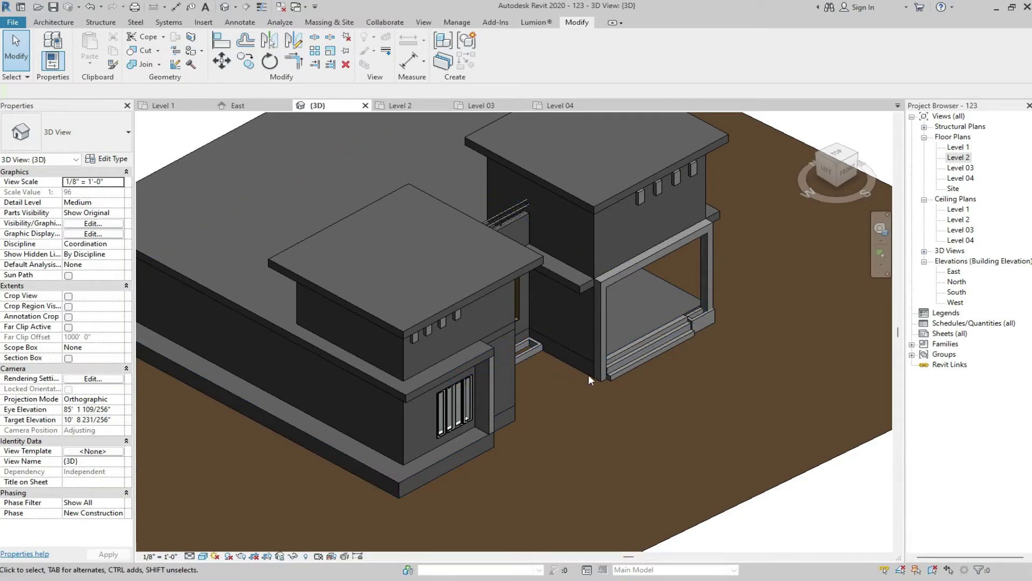
# Sketch new Level 2 floor boundary lines filling the corner between the two wings
pyautogui.scroll(3, 588, 231)
pyautogui.scroll(2, 588, 231)
pyautogui.scroll(1, 589, 231)
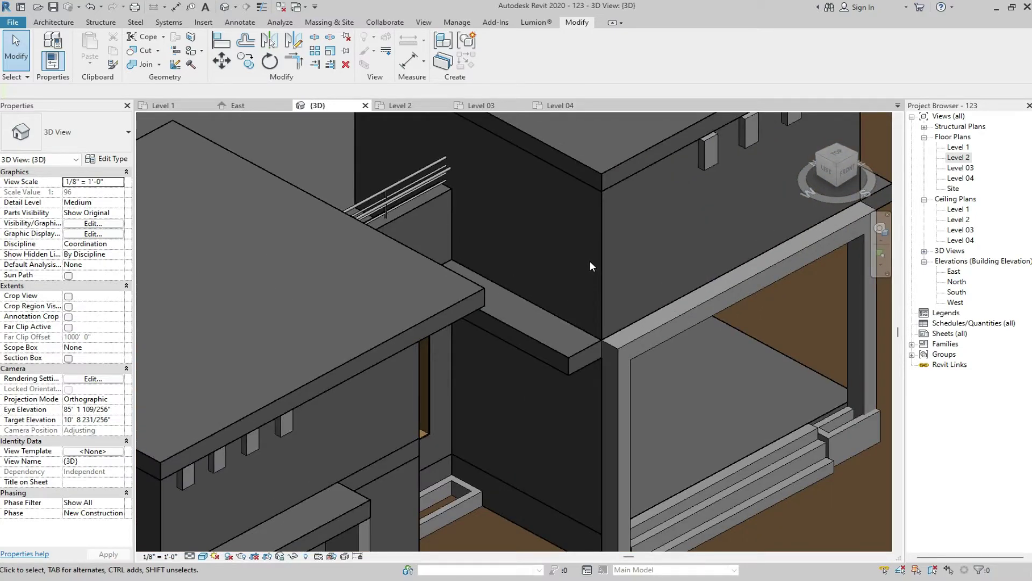
pyautogui.doubleClick(569, 358)
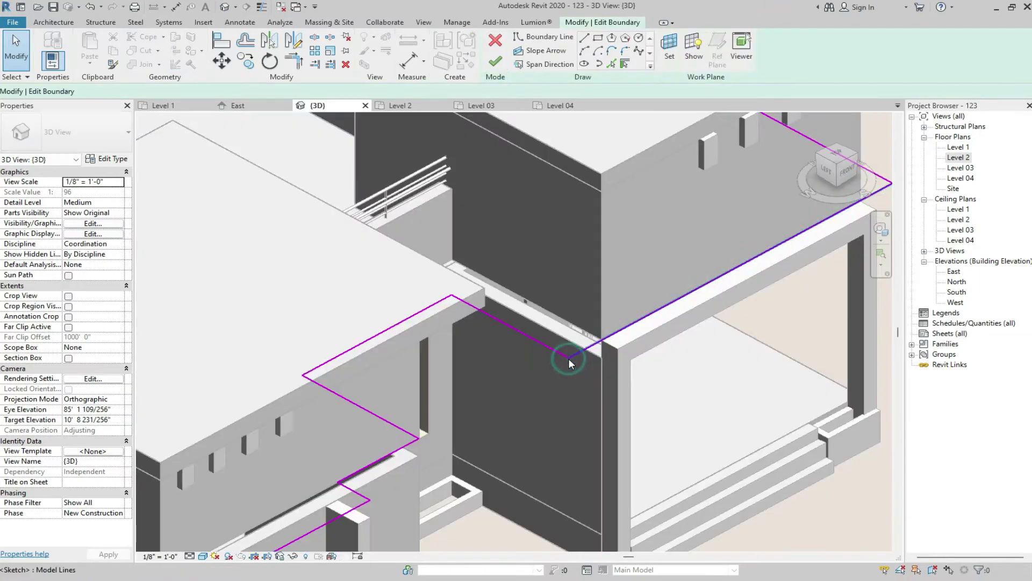
pyautogui.scroll(2, 611, 348)
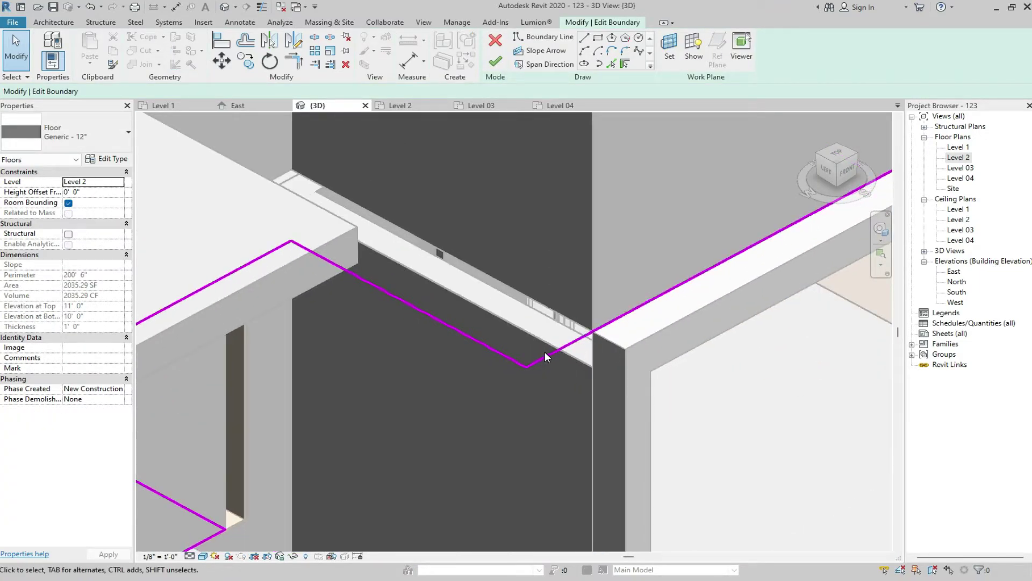
pyautogui.click(594, 330)
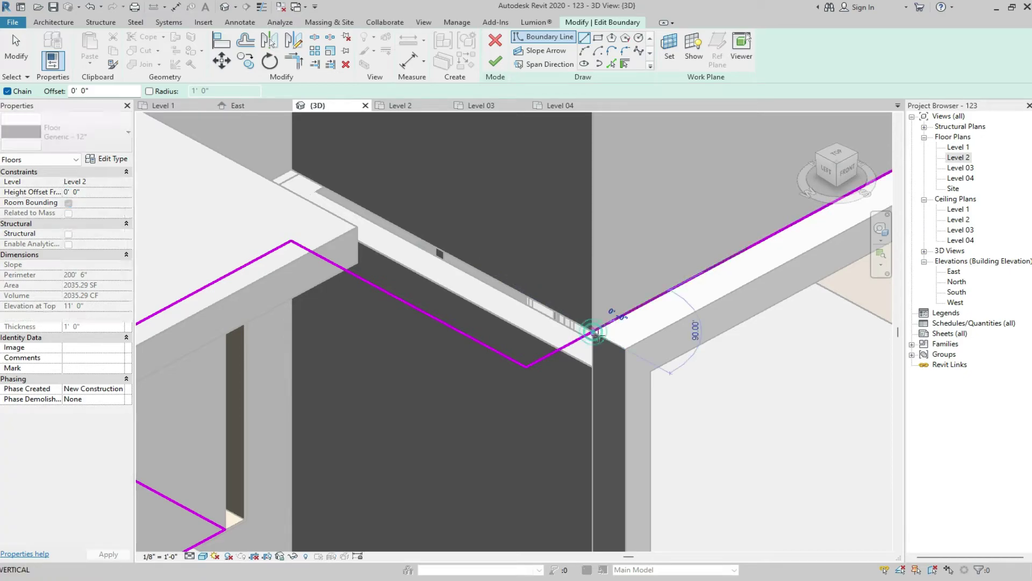
pyautogui.click(625, 350)
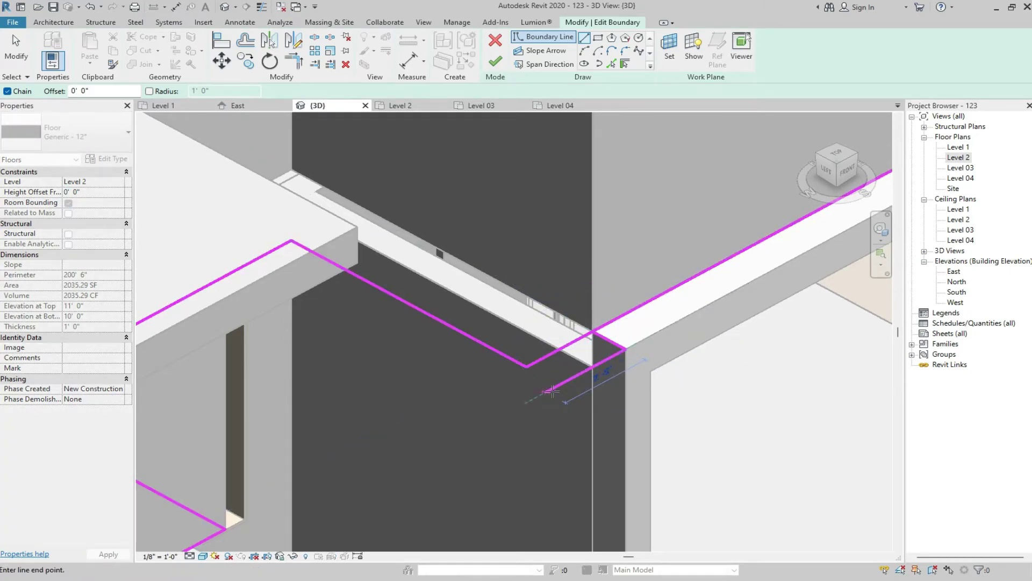
pyautogui.click(558, 385)
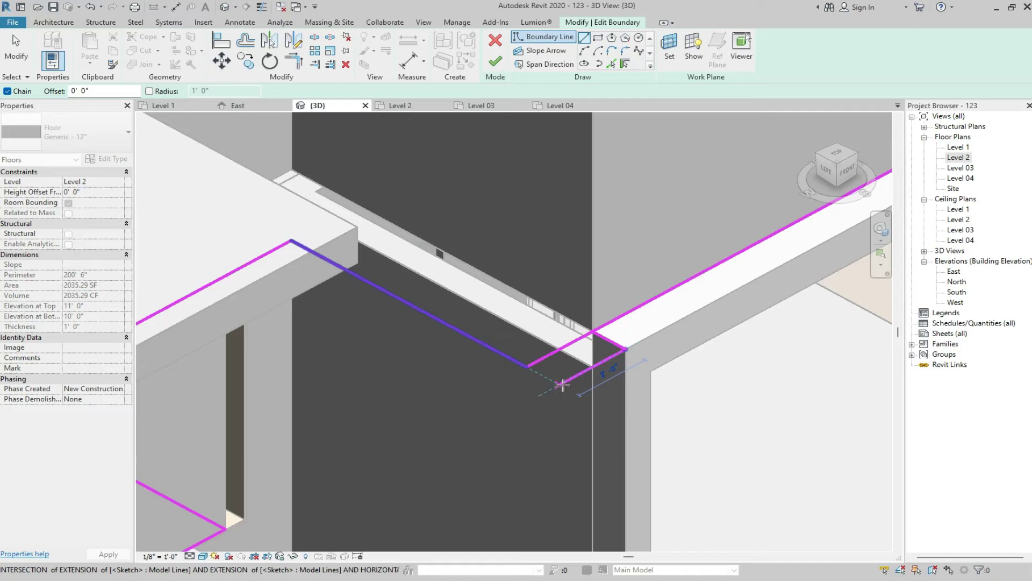
pyautogui.click(527, 367)
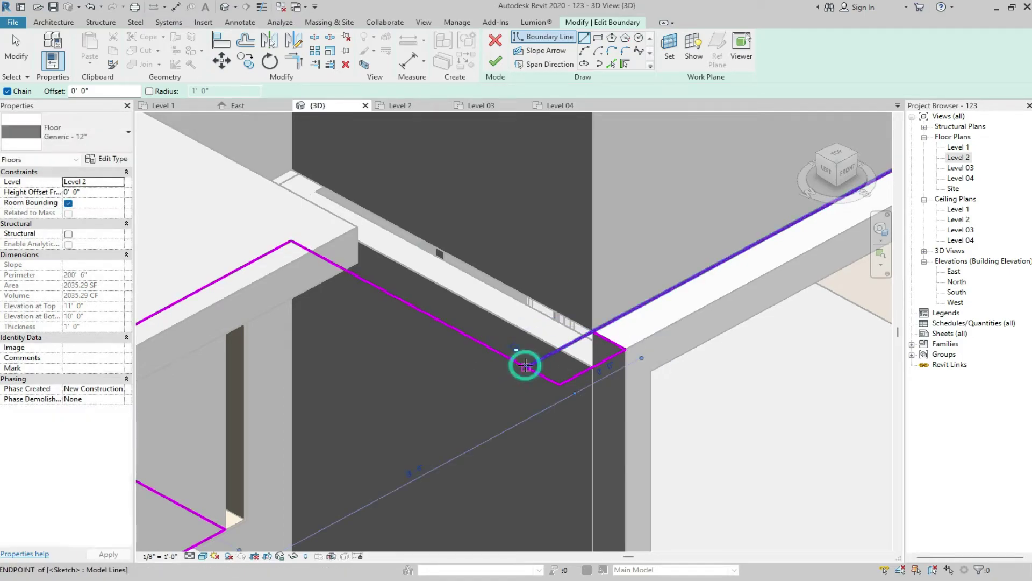
pyautogui.press('Escape')
pyautogui.press('Escape')
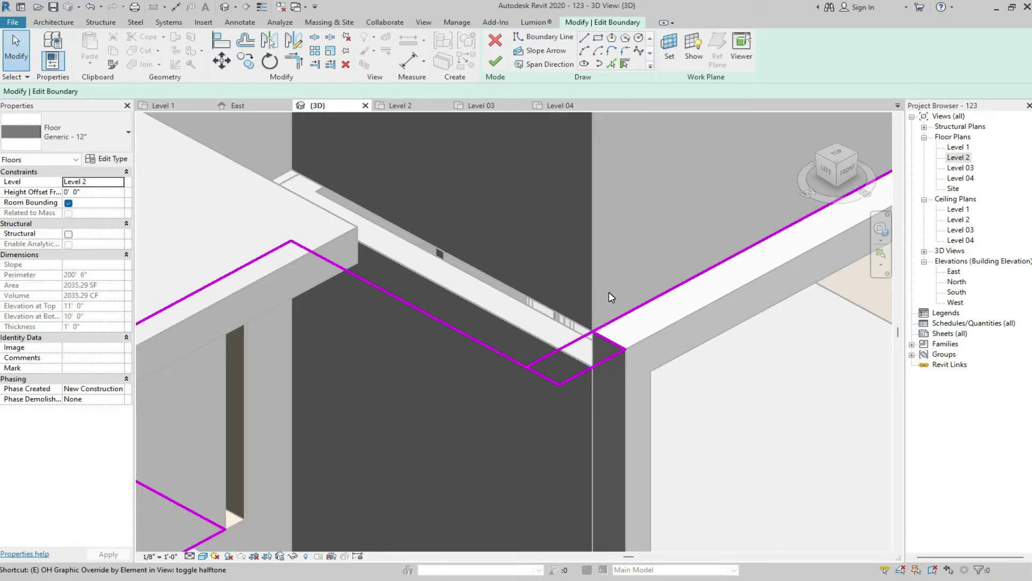
# Trim the boundary lines to a corner, finish the floor, and attach the walls below
pyautogui.press('t')
pyautogui.press('r')
pyautogui.click(626, 311)
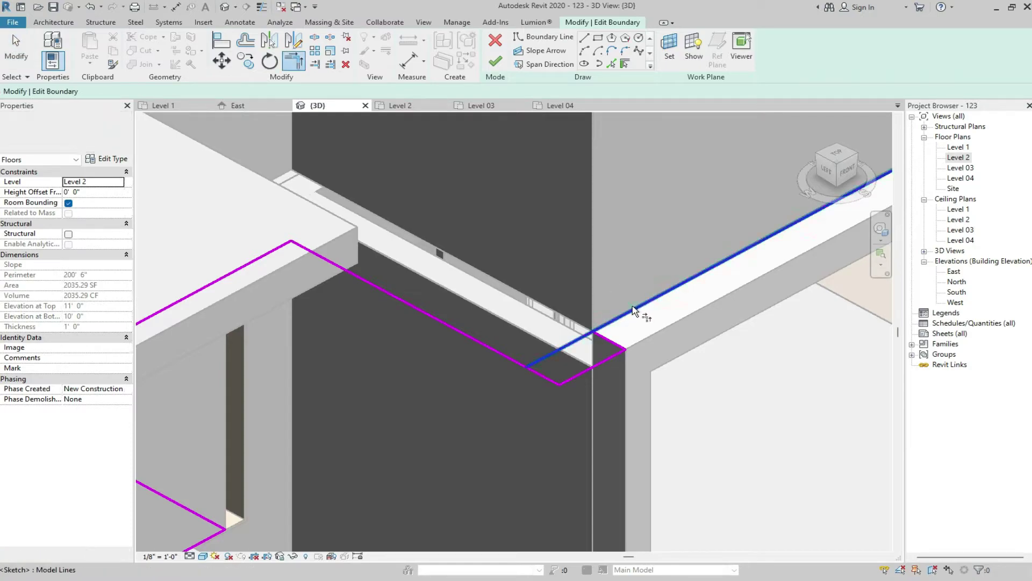
pyautogui.click(607, 344)
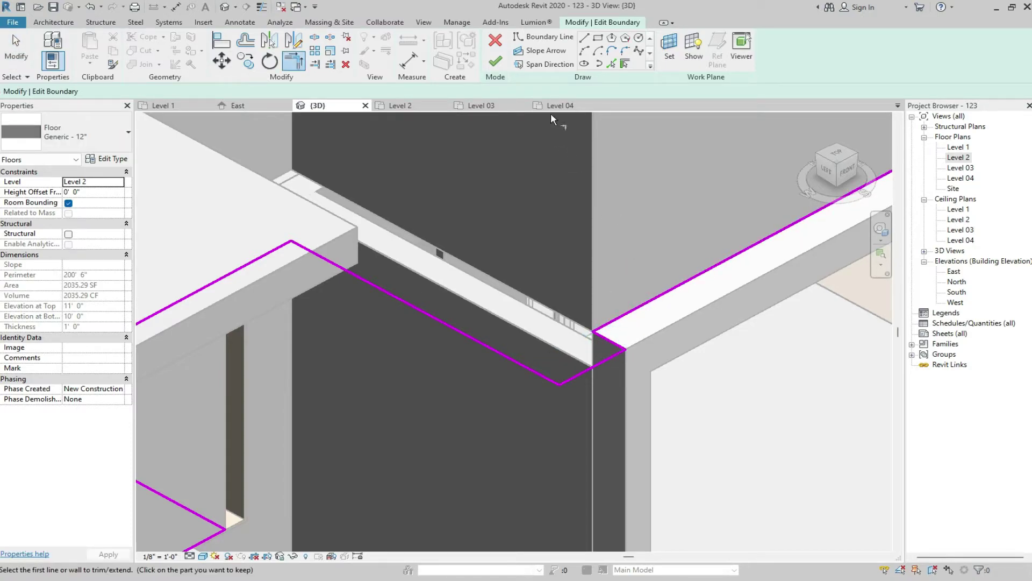
pyautogui.click(495, 76)
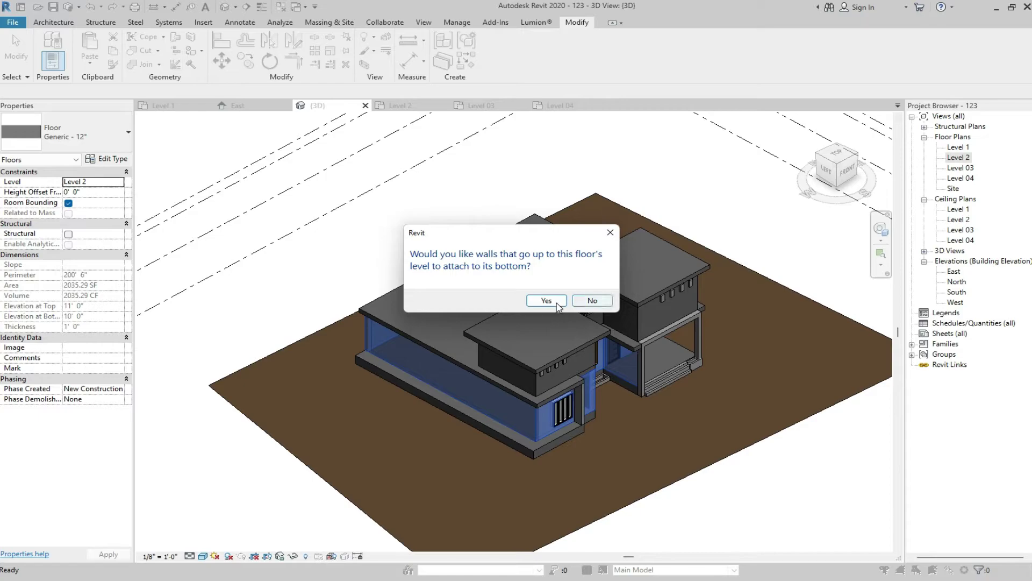
pyautogui.click(546, 301)
# Zoom over the house in 3D, reset to the Home view, and switch to the Level 1 plan
pyautogui.scroll(5, 658, 469)
pyautogui.press('Escape')
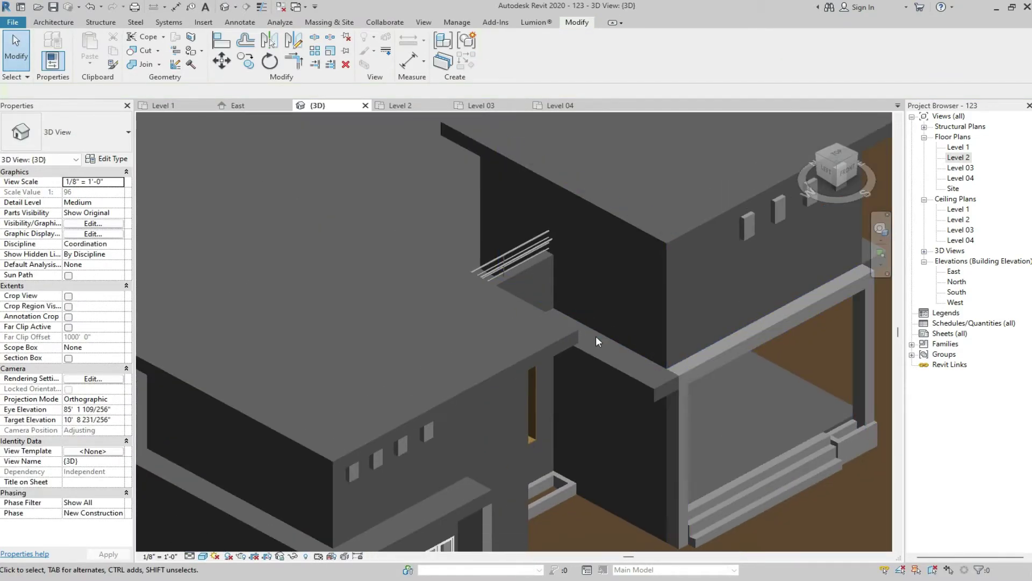
pyautogui.scroll(-5, 596, 336)
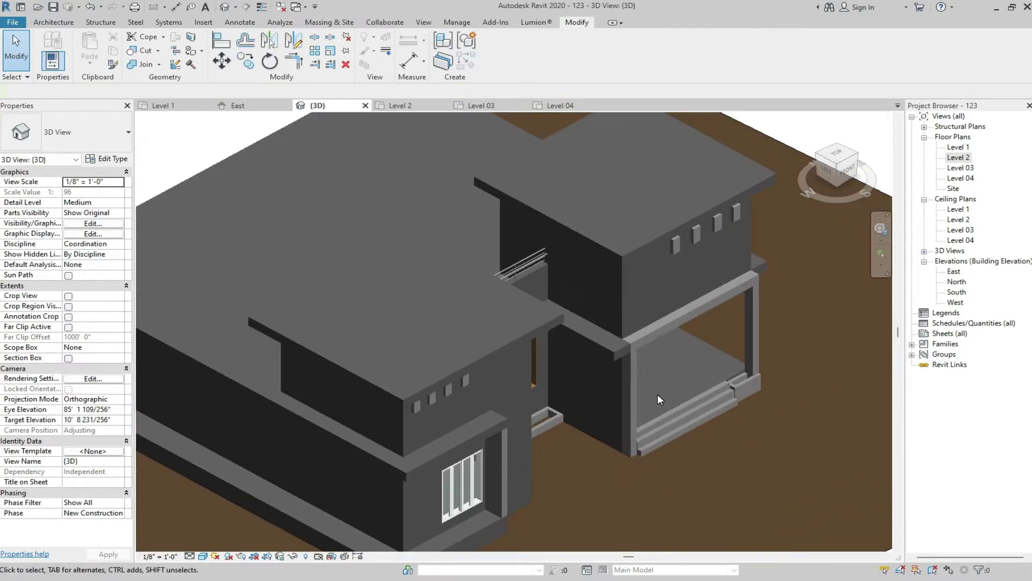
pyautogui.scroll(-4, 657, 395)
pyautogui.scroll(3, 640, 439)
pyautogui.hotkey('ctrl', 'z')
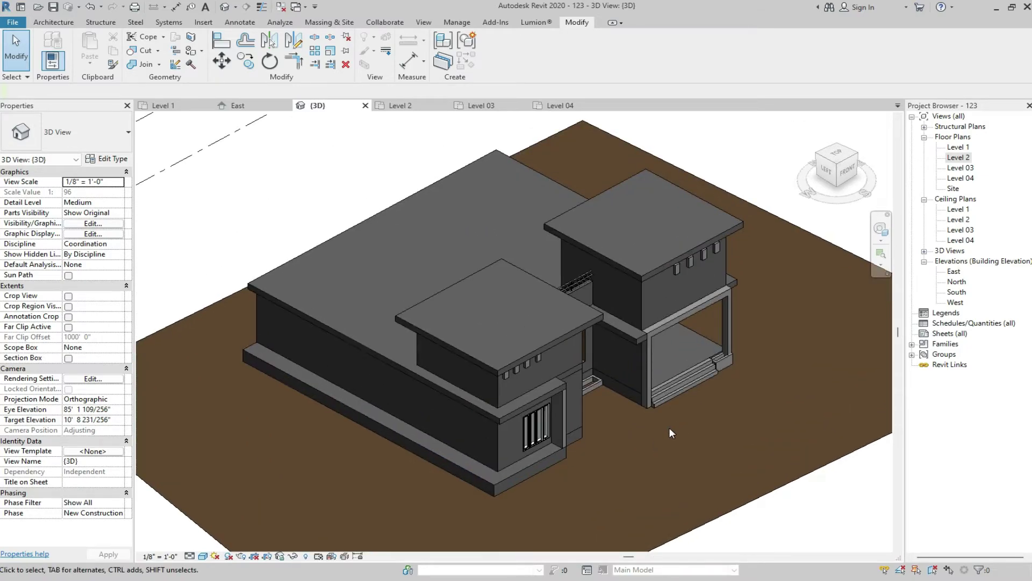
pyautogui.scroll(1, 667, 428)
pyautogui.scroll(-1, 667, 428)
pyautogui.scroll(2, 591, 264)
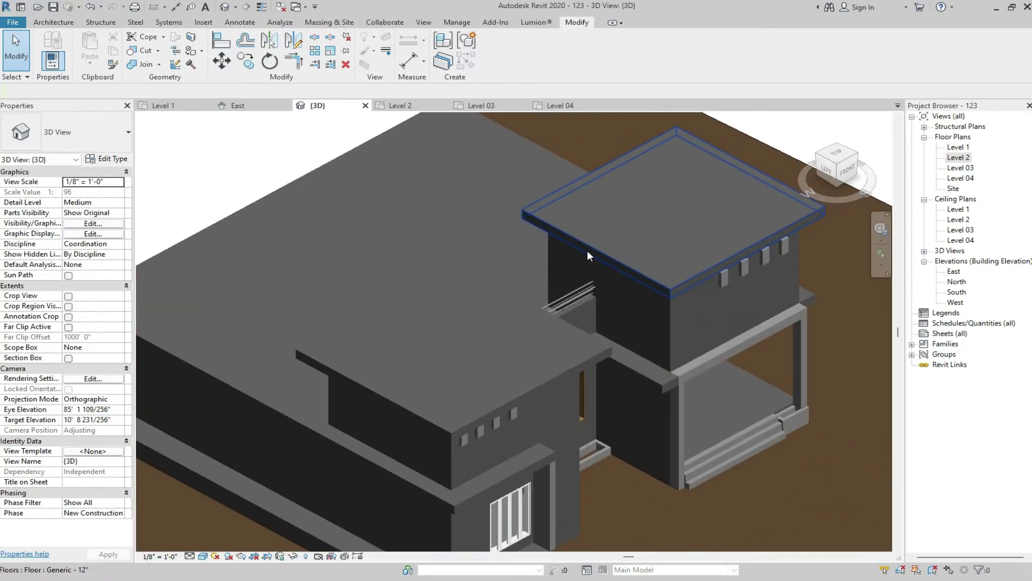
pyautogui.scroll(-3, 629, 258)
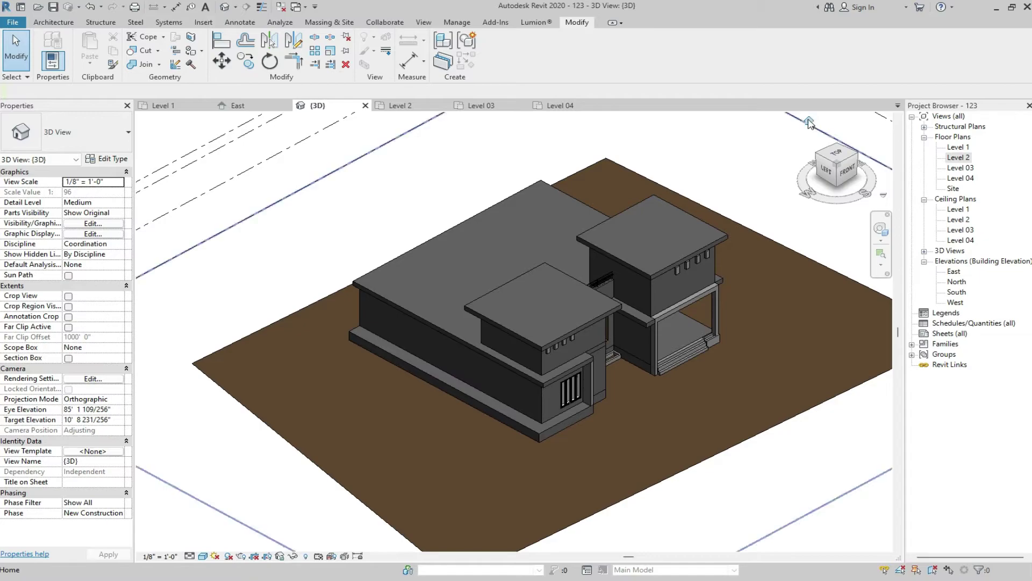
pyautogui.click(809, 121)
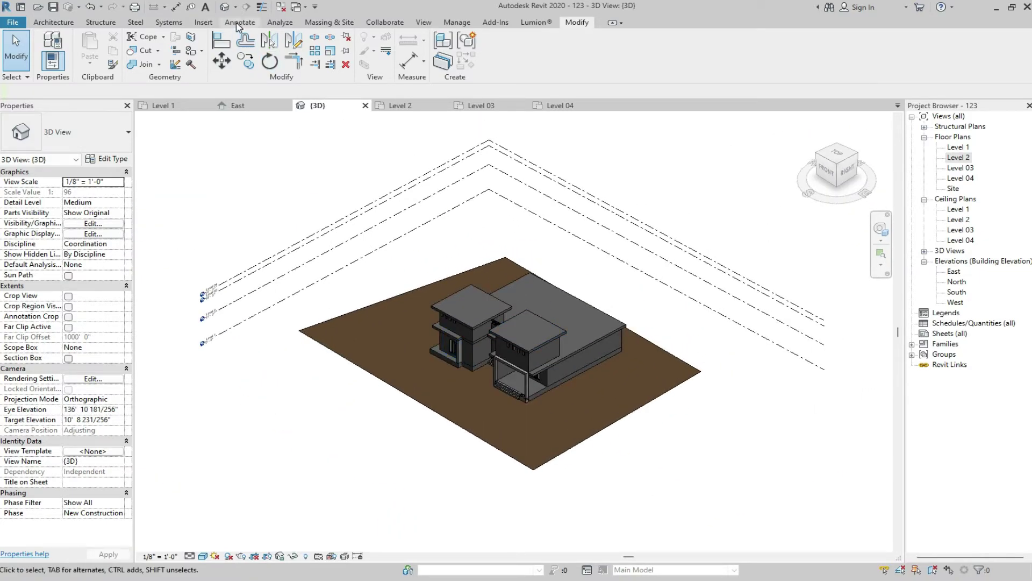
pyautogui.click(156, 105)
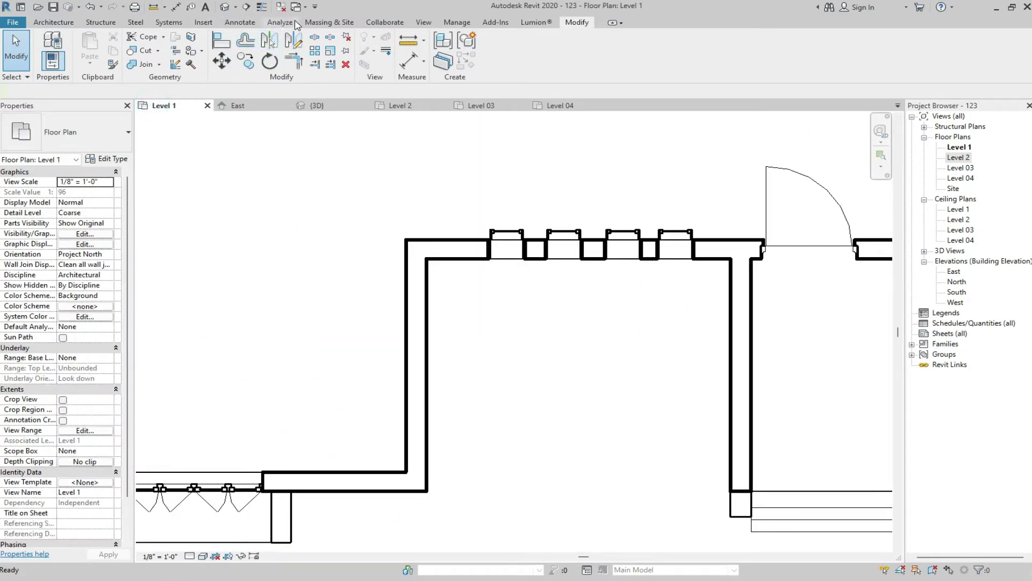
# Place a perspective camera south of the house aimed at its front
pyautogui.click(235, 8)
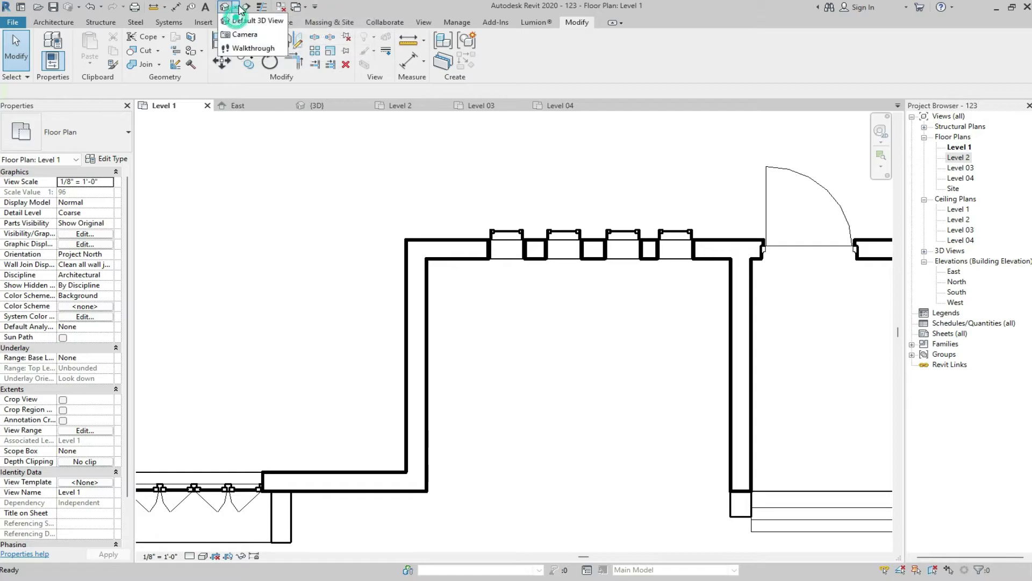
pyautogui.click(249, 43)
pyautogui.scroll(-3, 588, 278)
pyautogui.scroll(-2, 588, 323)
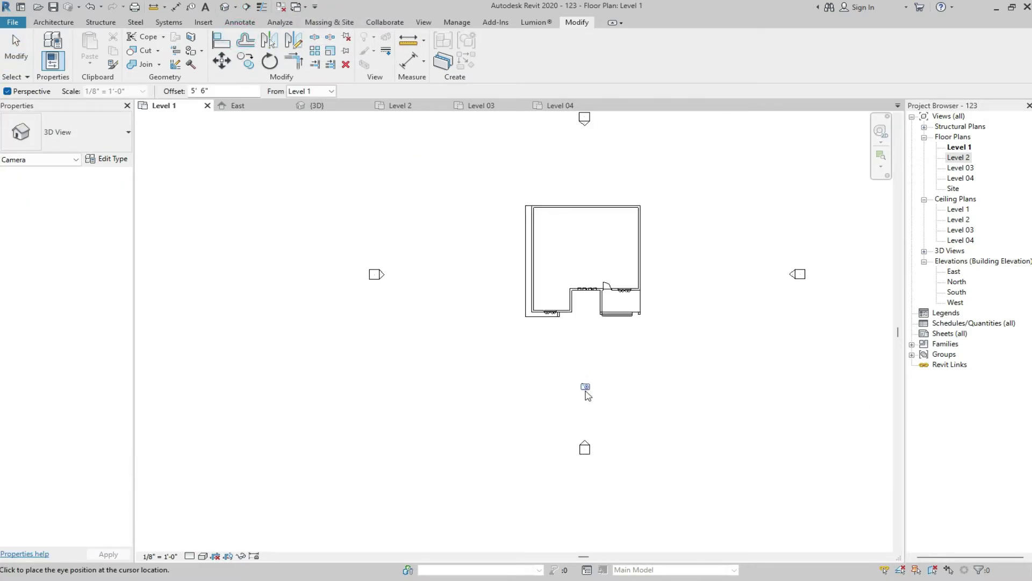
pyautogui.click(583, 420)
pyautogui.click(586, 139)
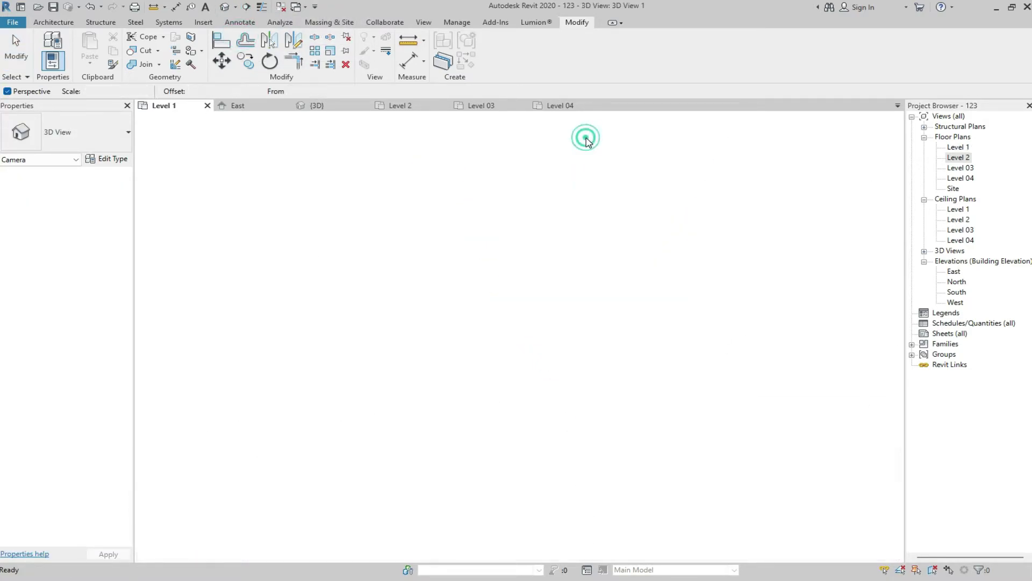
pyautogui.scroll(-3, 613, 307)
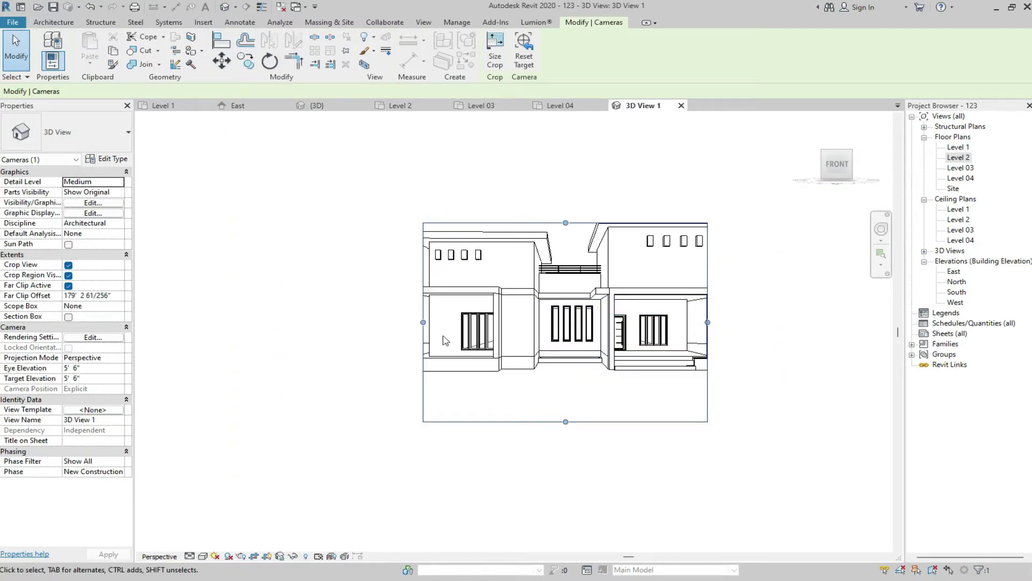
# Resize the camera crop region to frame the full house front above the roof
pyautogui.moveTo(409, 321); pyautogui.dragTo(407, 322)
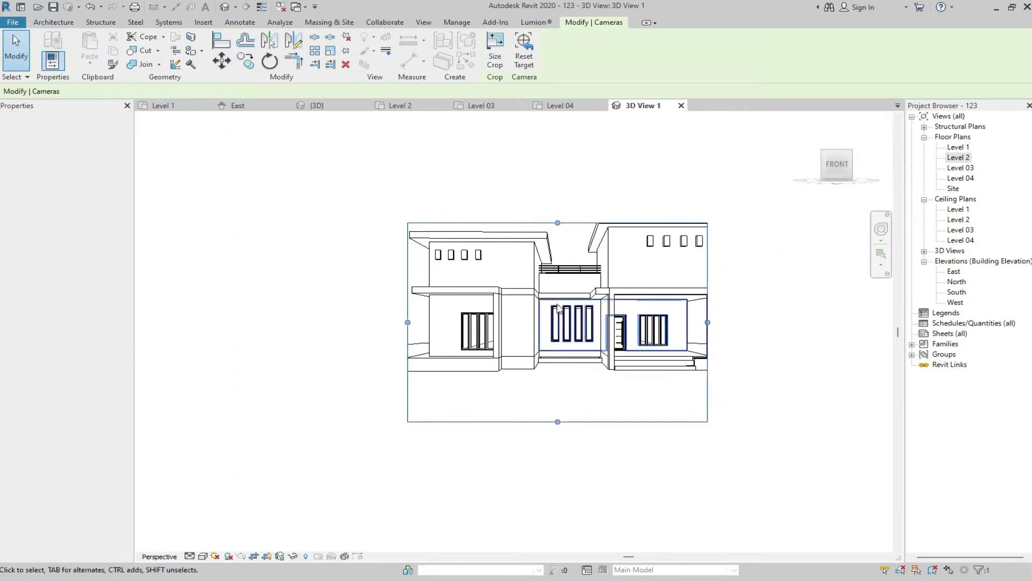
pyautogui.moveTo(708, 322); pyautogui.dragTo(742, 321)
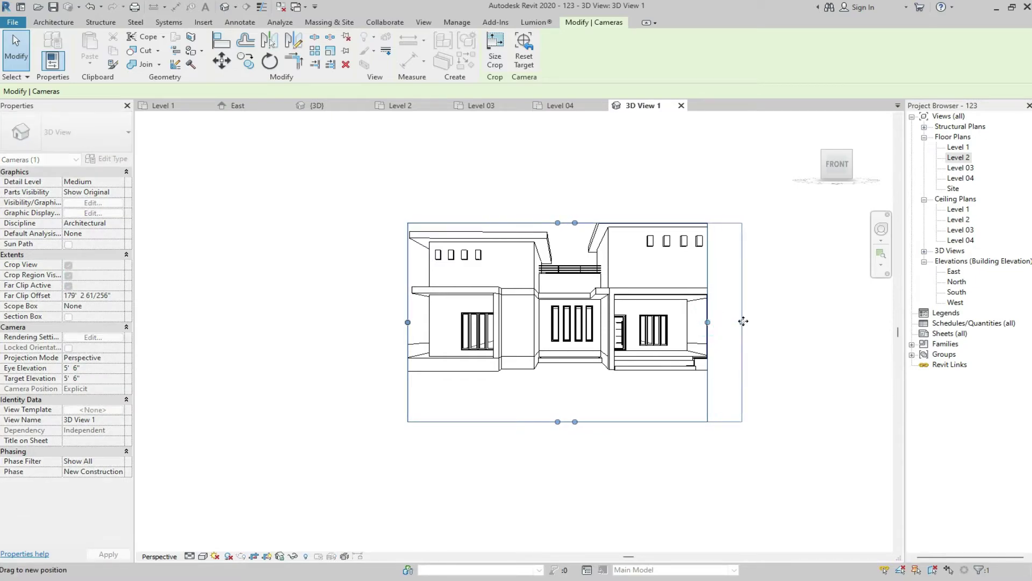
pyautogui.moveTo(575, 421); pyautogui.dragTo(575, 385)
pyautogui.moveTo(407, 305); pyautogui.dragTo(390, 302)
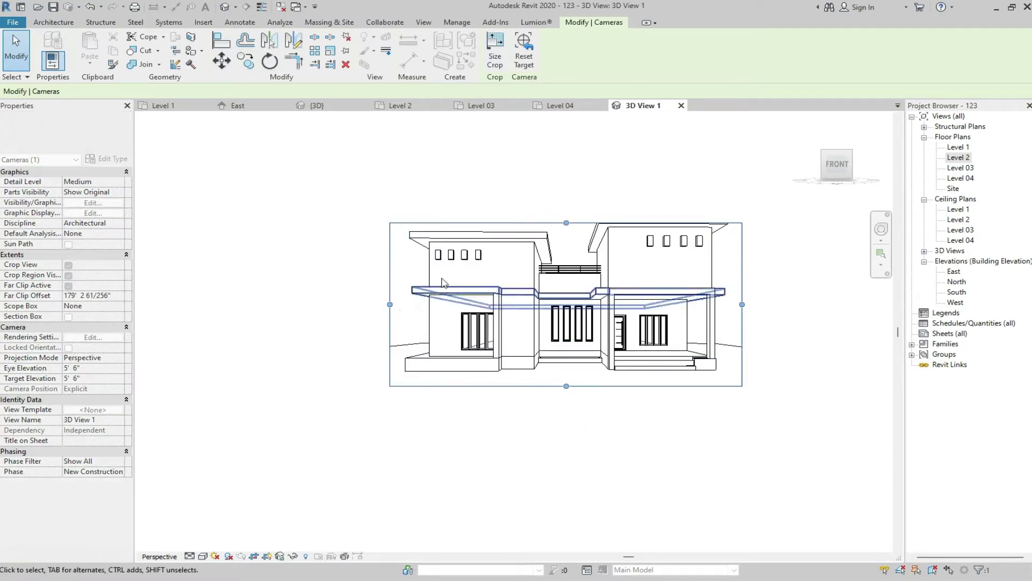
pyautogui.moveTo(566, 223); pyautogui.dragTo(565, 195)
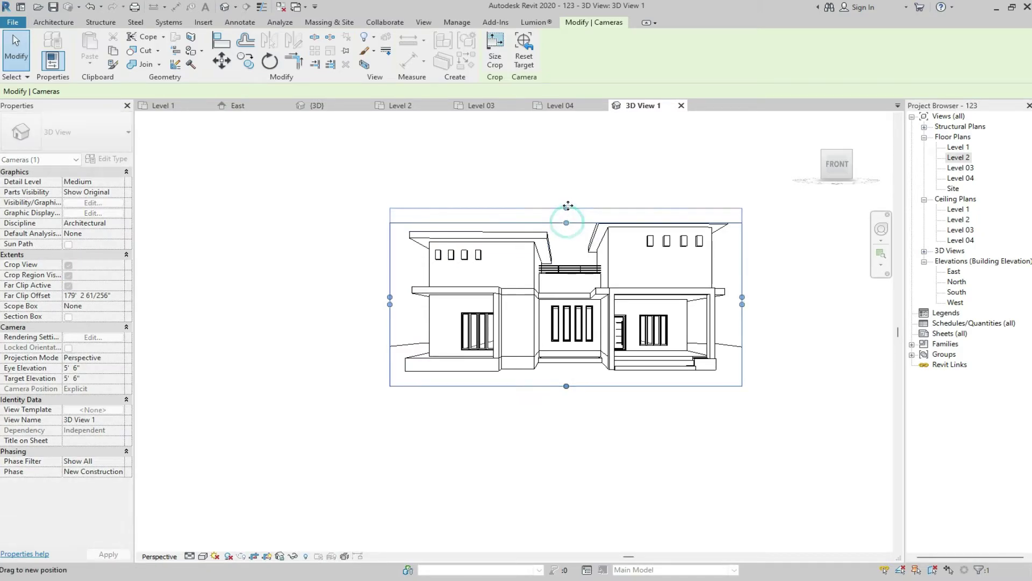
pyautogui.scroll(2, 554, 296)
pyautogui.scroll(1, 554, 297)
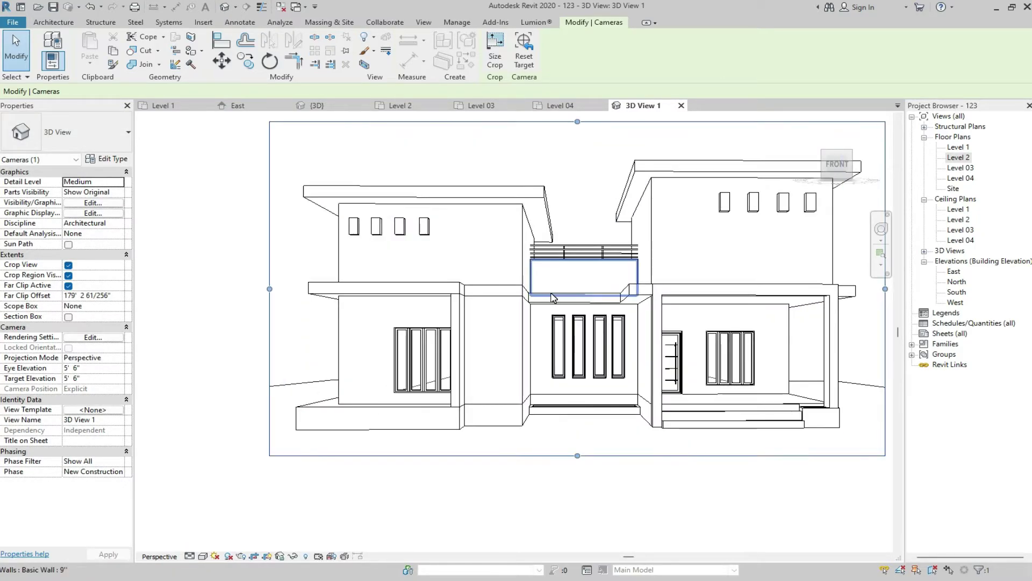
# Set the camera view's visual style to Shaded
pyautogui.click(203, 556)
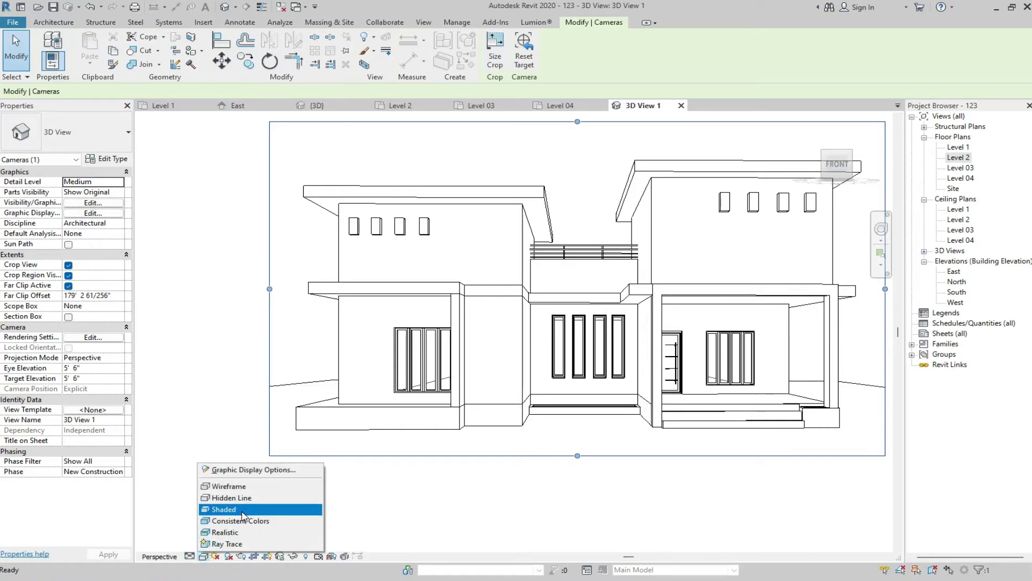
pyautogui.click(229, 532)
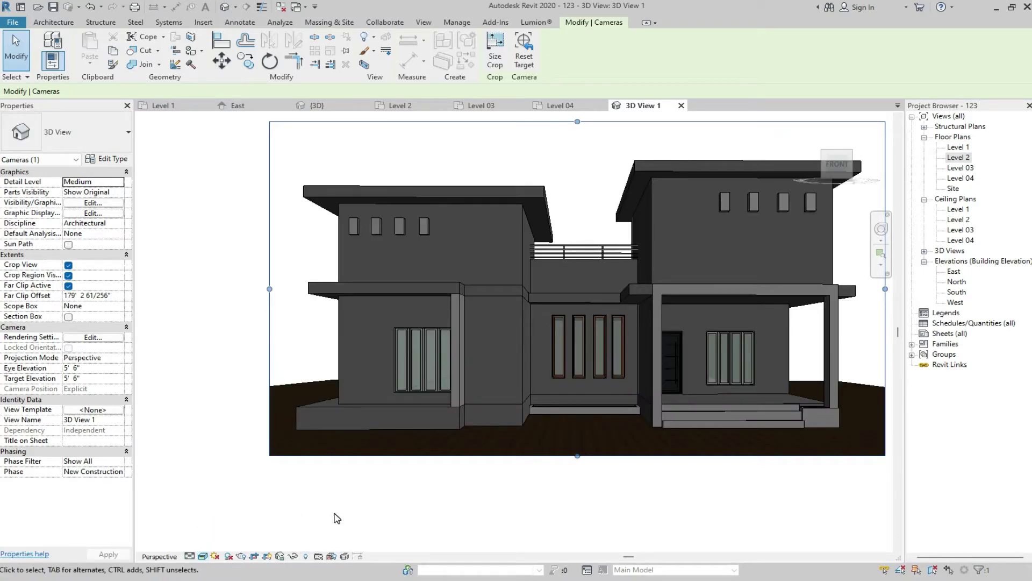
pyautogui.scroll(-1, 421, 443)
pyautogui.scroll(2, 405, 440)
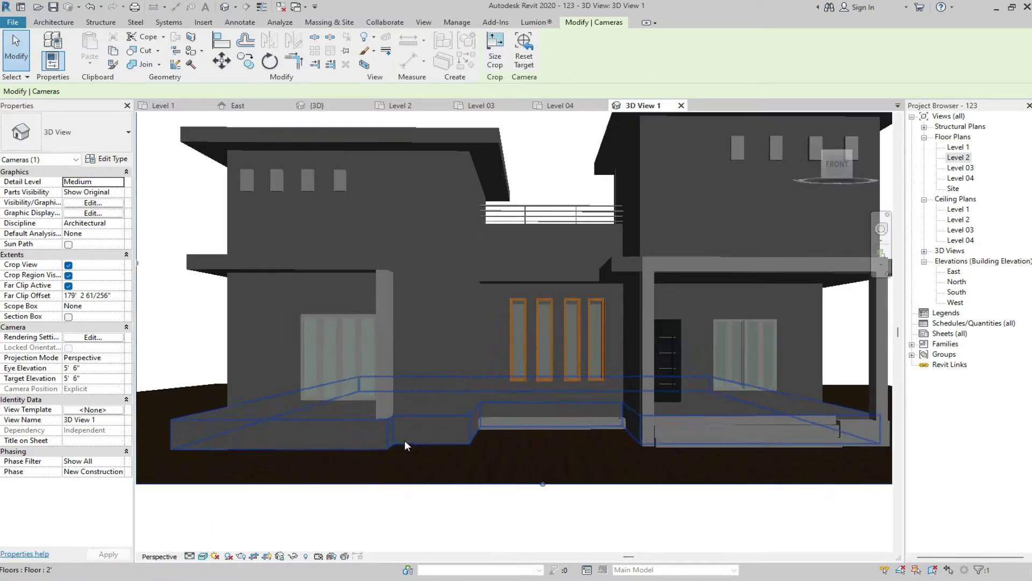
pyautogui.scroll(-1, 341, 455)
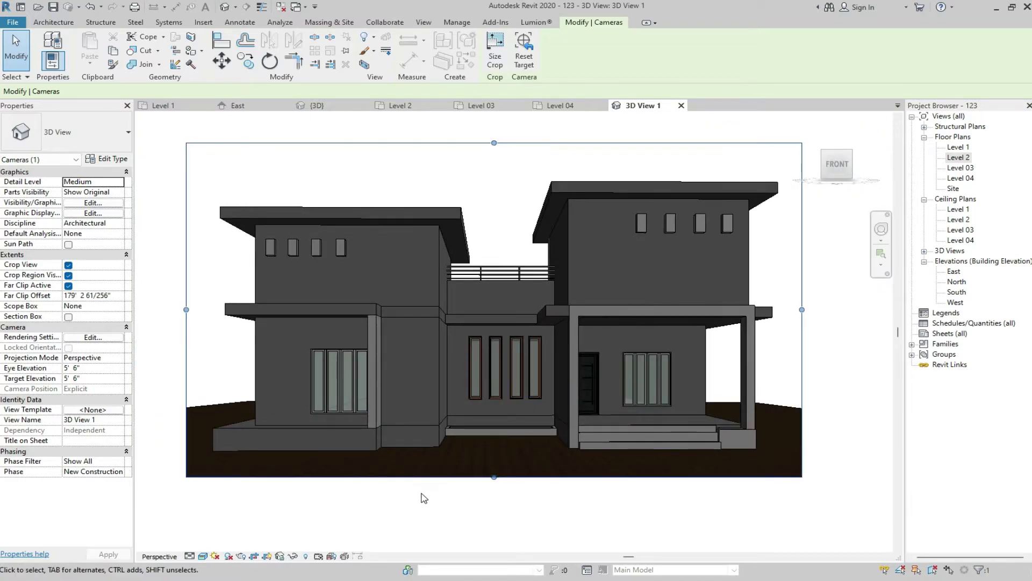
# Deselect the crop region and zoom in on the porch frame and upper storey in 3D
pyautogui.click(424, 500)
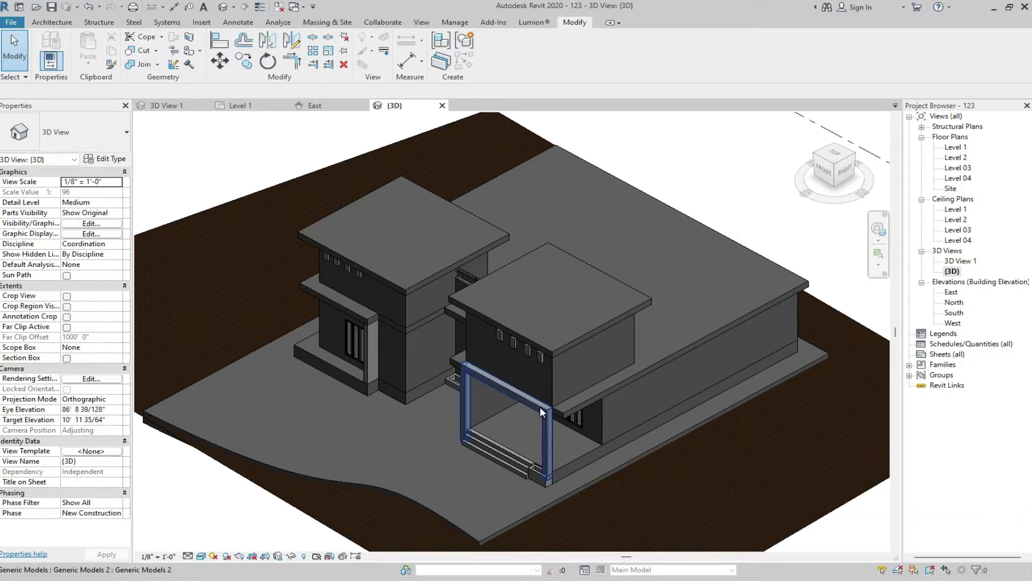
pyautogui.scroll(3, 463, 458)
pyautogui.scroll(1, 499, 383)
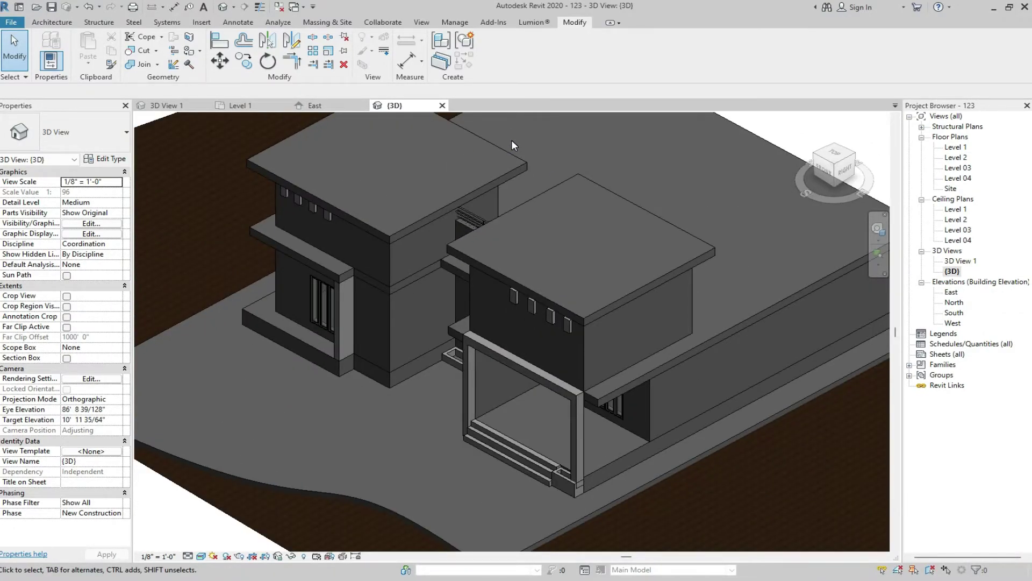
pyautogui.scroll(2, 488, 327)
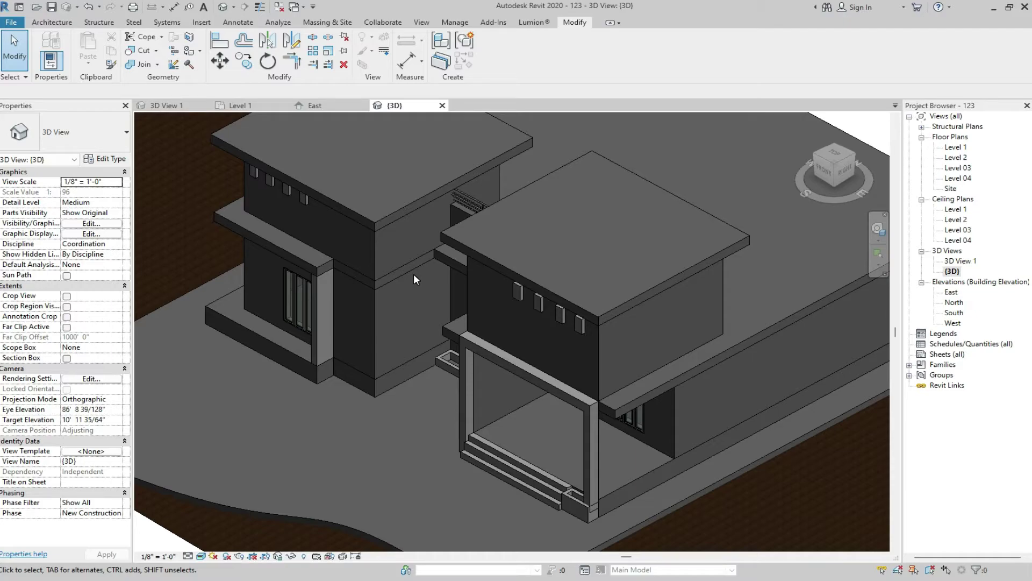
pyautogui.scroll(3, 487, 318)
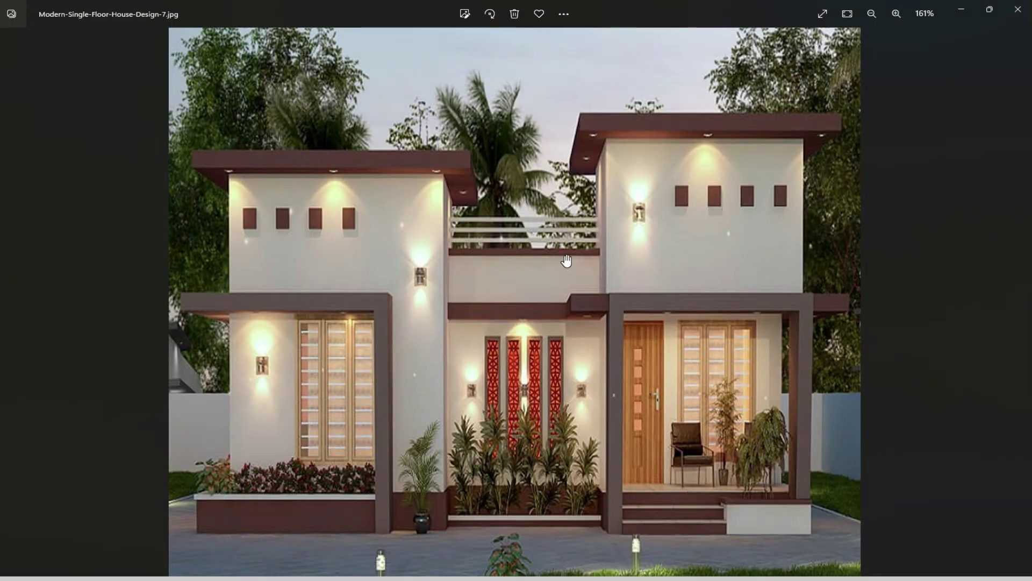
# Zoom in on the reference photo Modern-Single-Floor-House-Design-7.jpg in Photos
pyautogui.scroll(2, 566, 260)
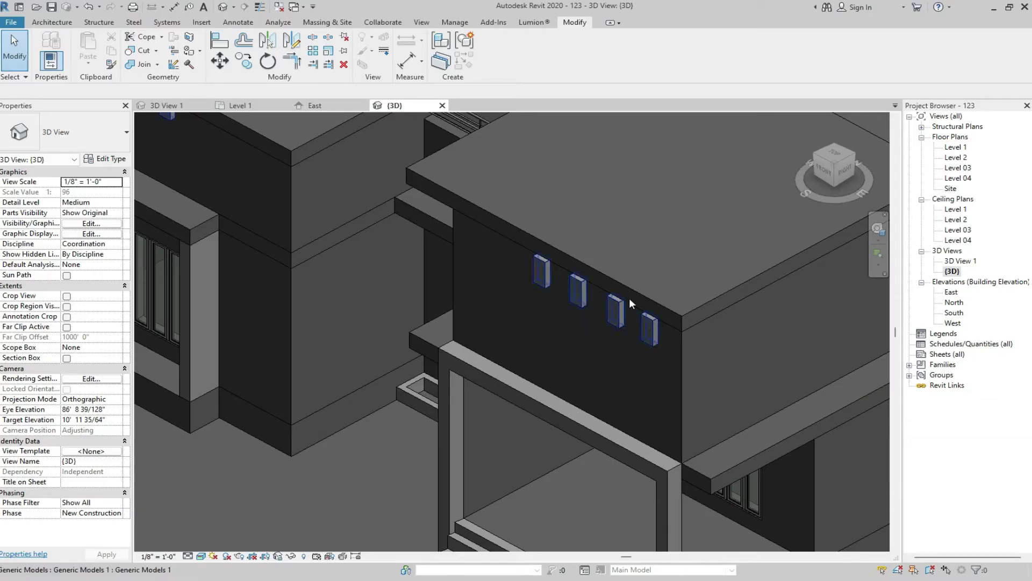
# Create a new material in the Material Browser and rename it Half white
pyautogui.keyDown('shift'); pyautogui.moveTo(629, 298); pyautogui.dragTo(579, 360, button='middle'); pyautogui.keyUp('shift')
pyautogui.scroll(2, 504, 380)
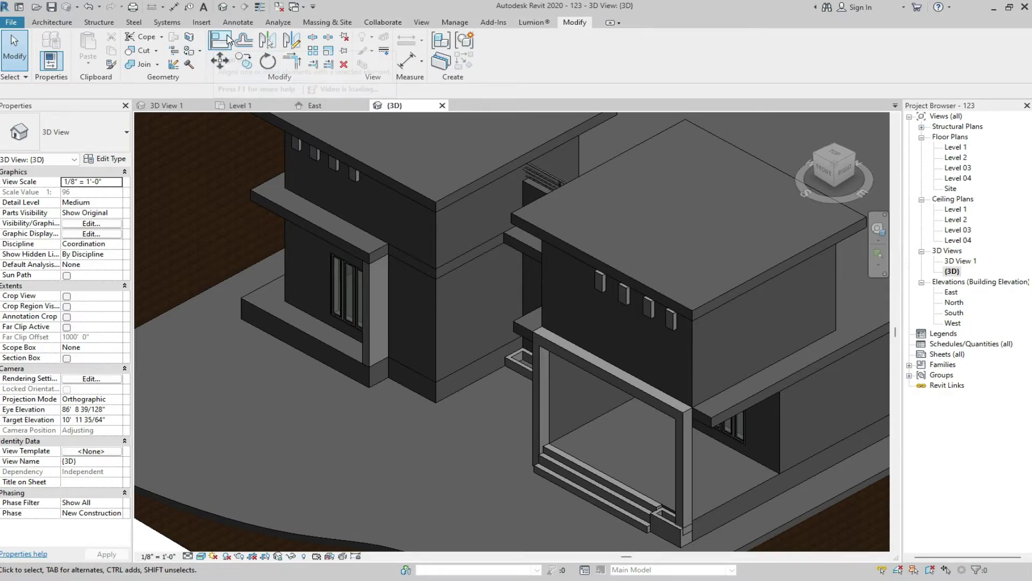
pyautogui.click(453, 23)
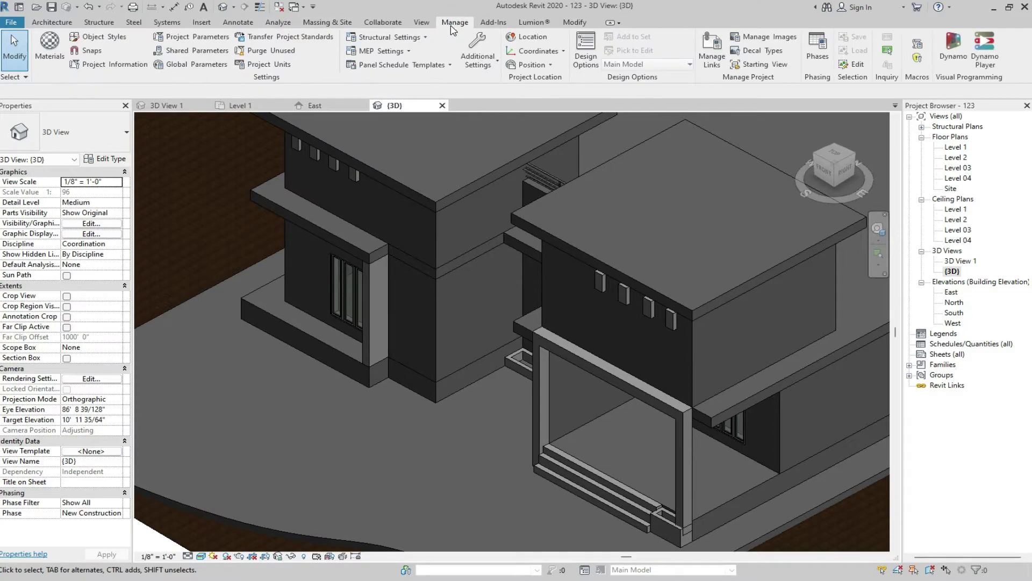
pyautogui.click(50, 54)
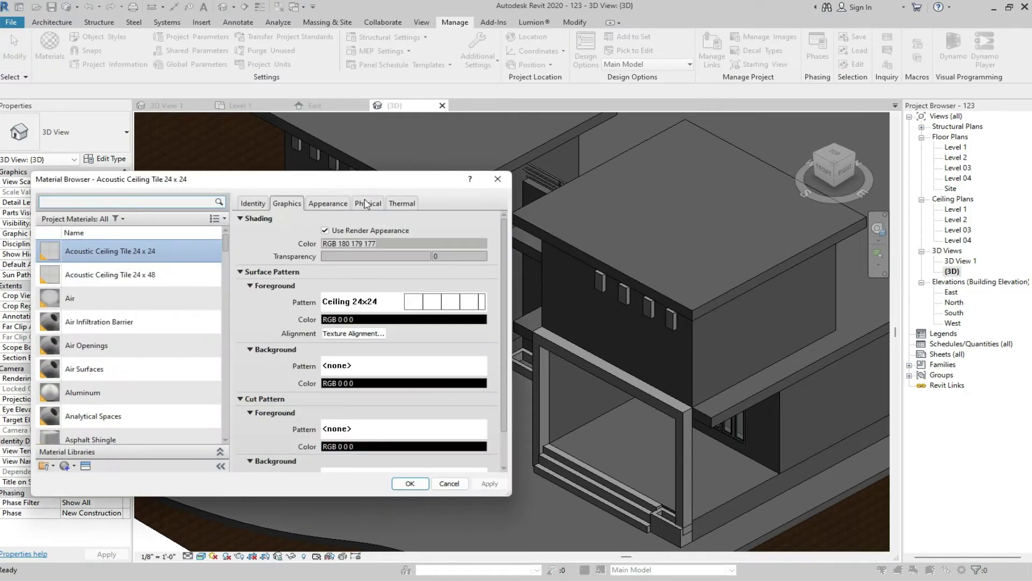
pyautogui.click(63, 466)
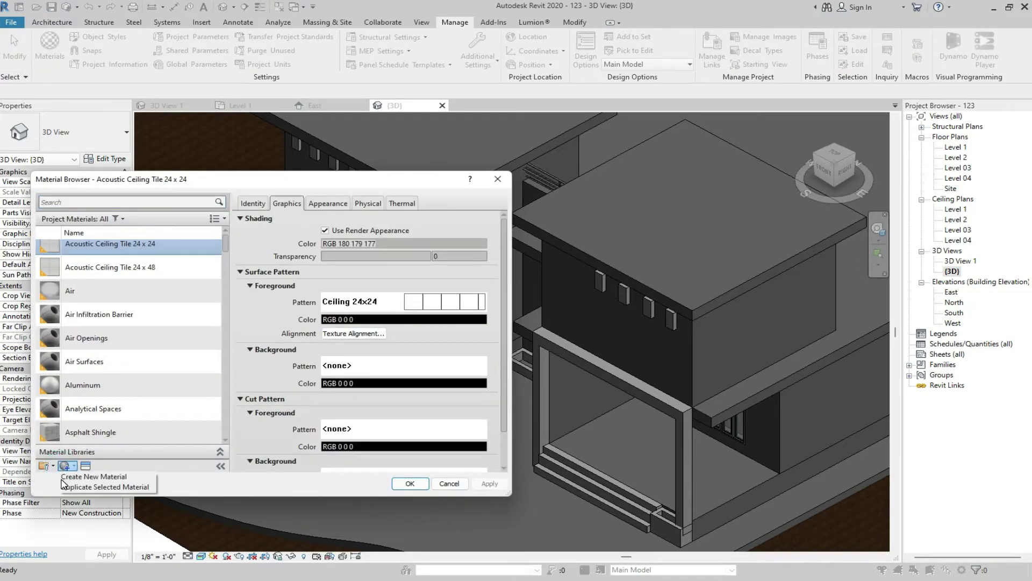
pyautogui.click(72, 477)
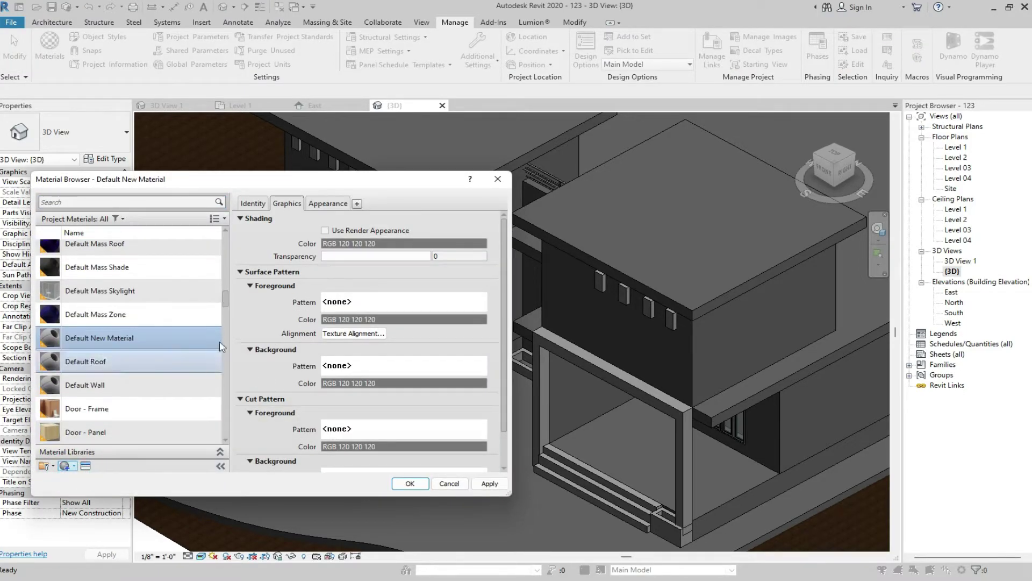
pyautogui.rightClick(98, 338)
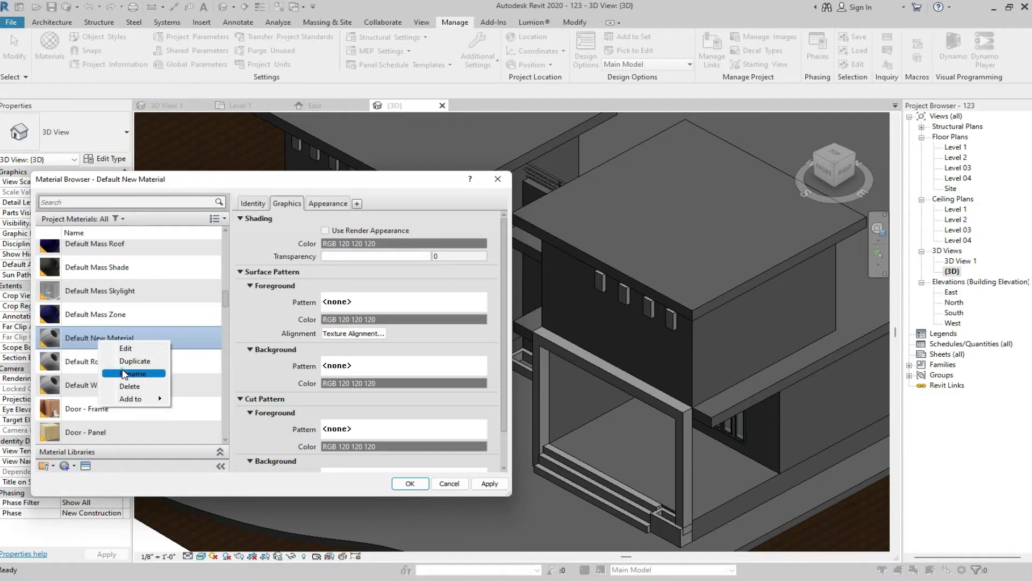
pyautogui.click(124, 369)
pyautogui.write('Half white')
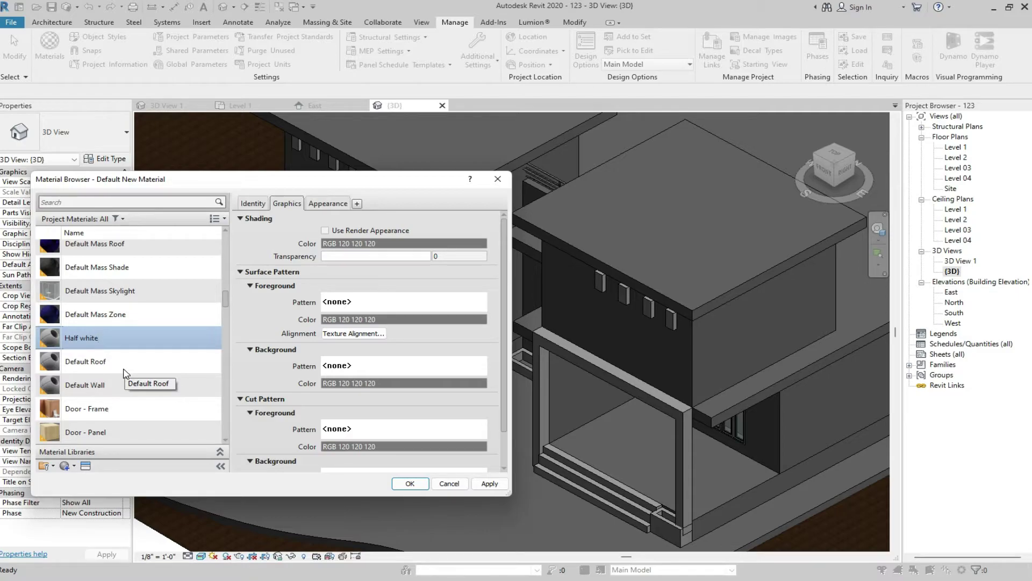
pyautogui.click(328, 203)
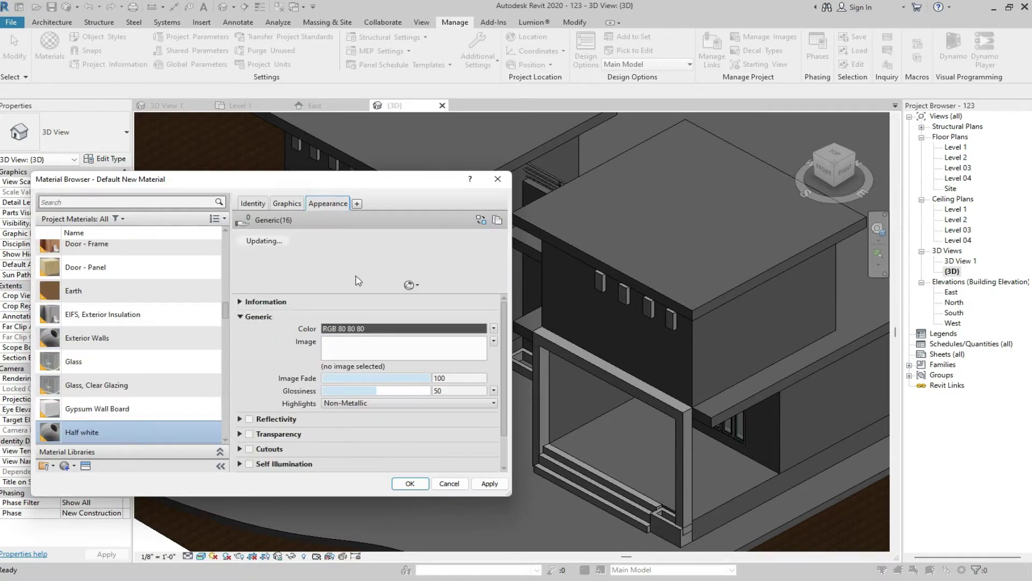
# Give Half white the desktop white wood texture image and shading using render appearance
pyautogui.click(393, 352)
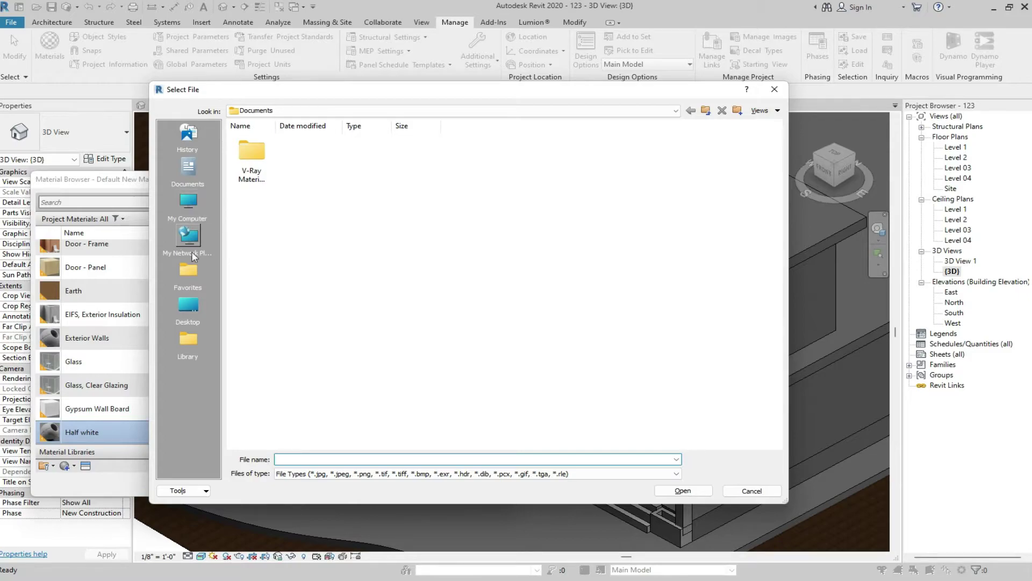
pyautogui.click(188, 305)
pyautogui.click(621, 156)
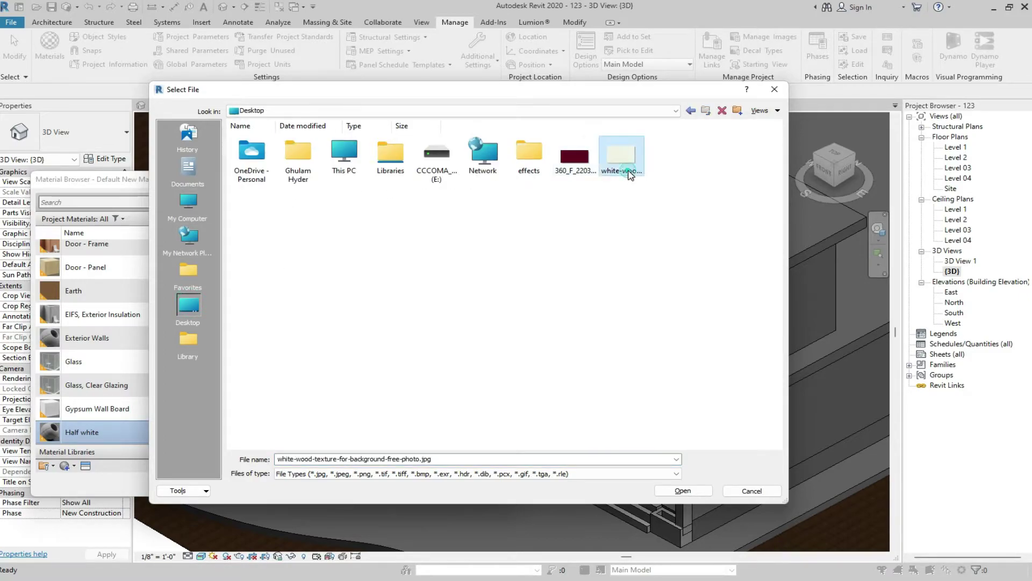
pyautogui.click(683, 490)
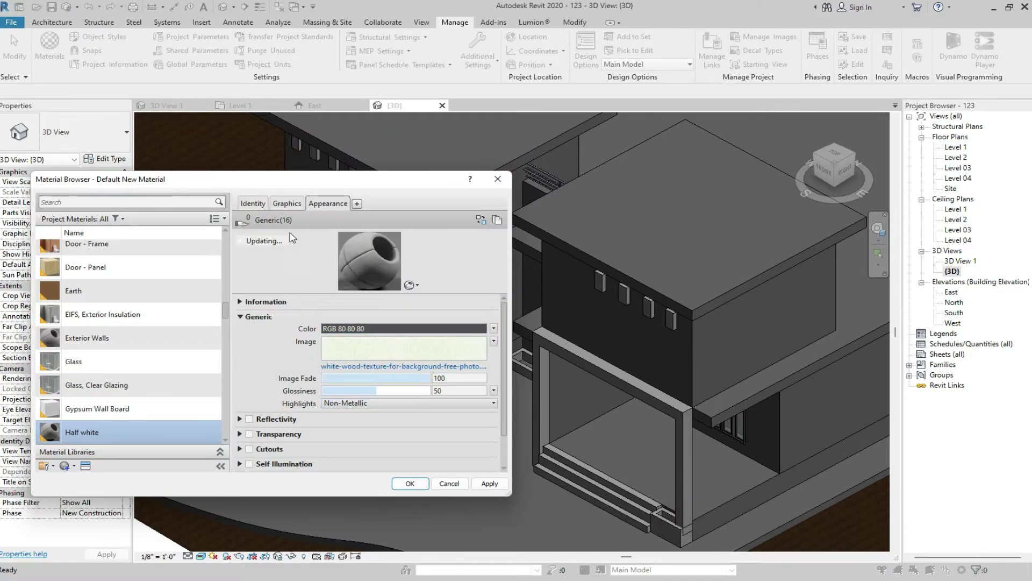
pyautogui.click(287, 206)
pyautogui.click(327, 231)
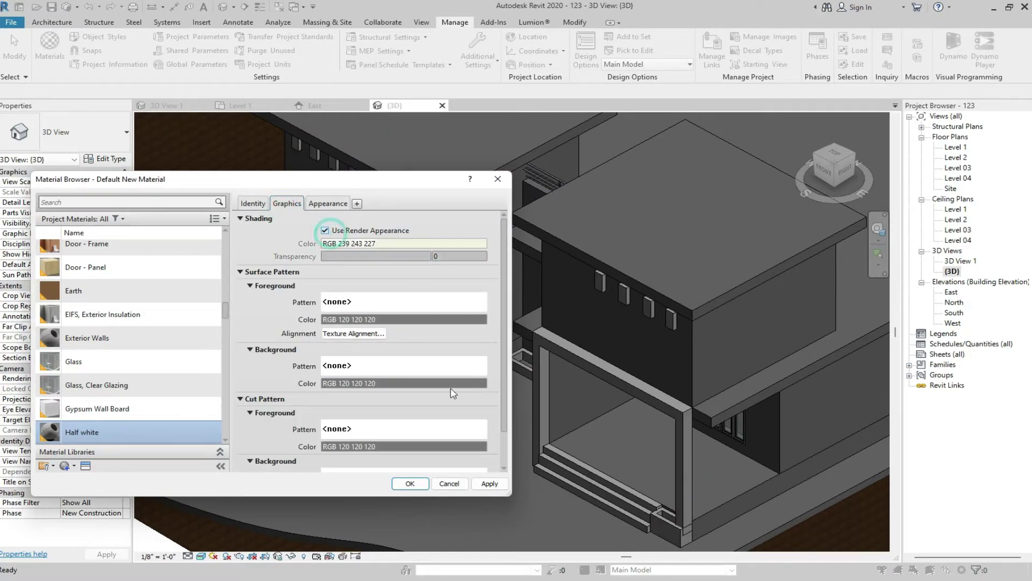
pyautogui.click(489, 483)
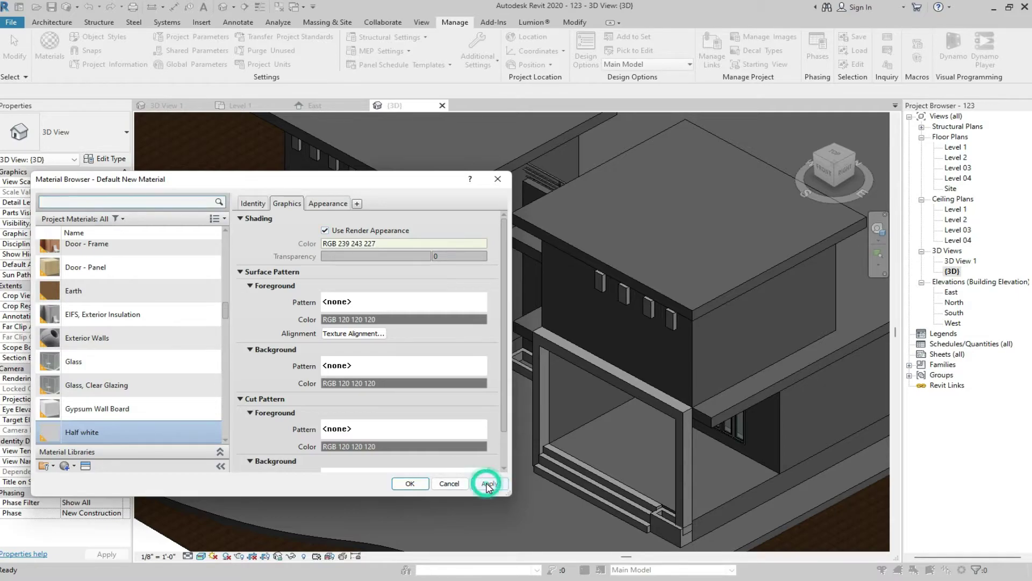
pyautogui.click(409, 483)
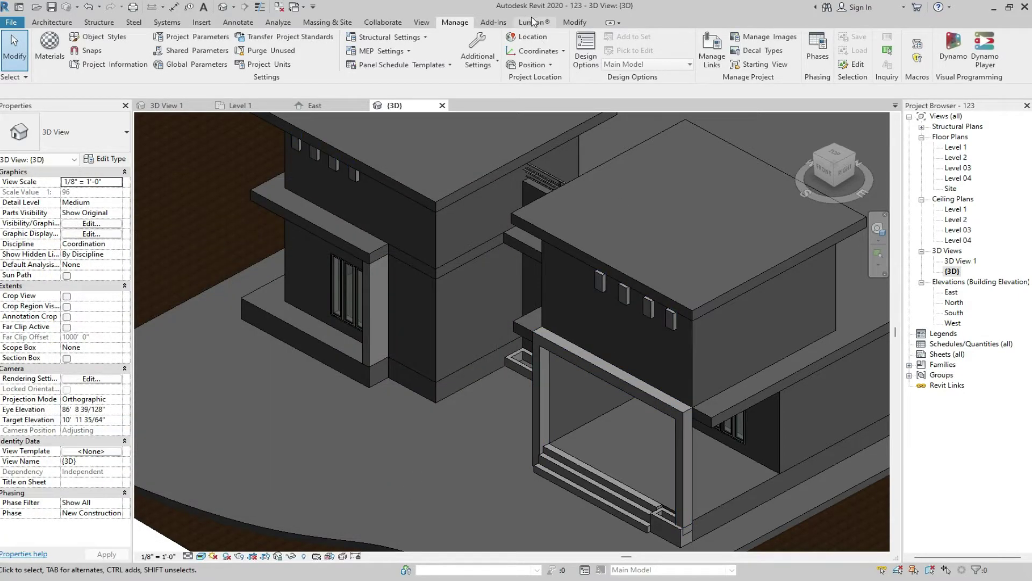
# Start painting with Half white and switch to the FRONT ViewCube view
pyautogui.click(574, 22)
pyautogui.click(189, 51)
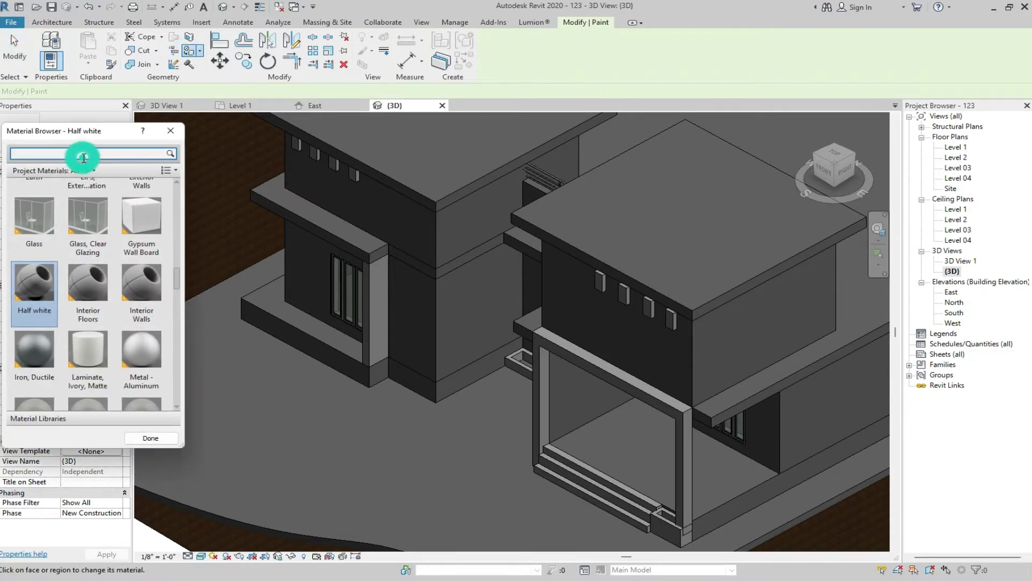
pyautogui.scroll(2, 50, 273)
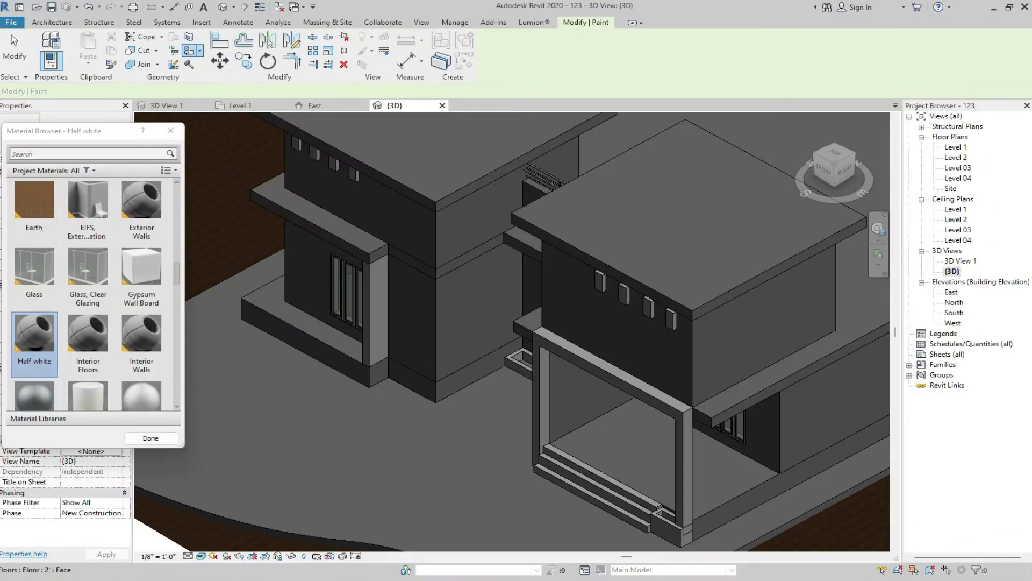
pyautogui.click(831, 172)
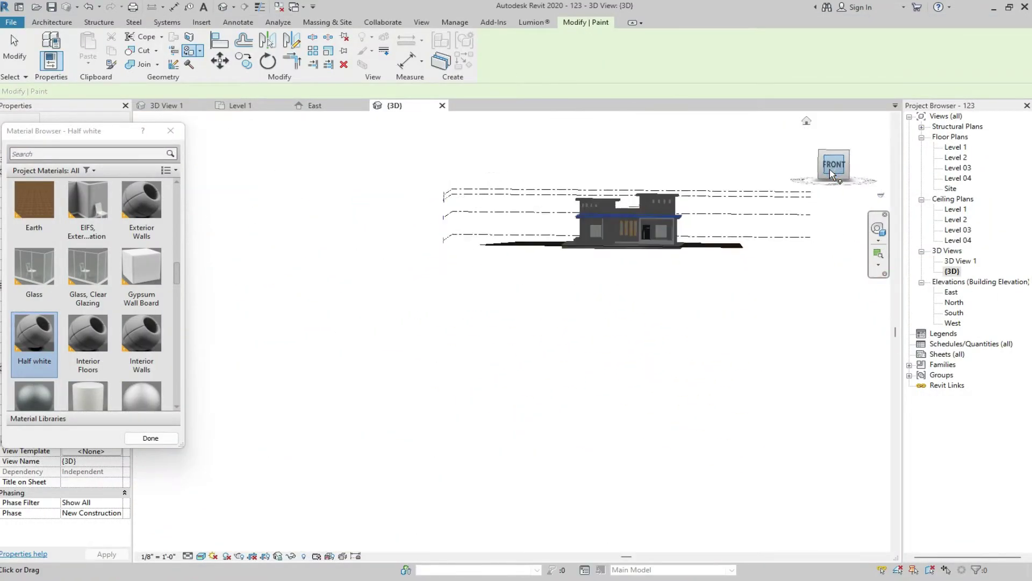
pyautogui.scroll(2, 608, 330)
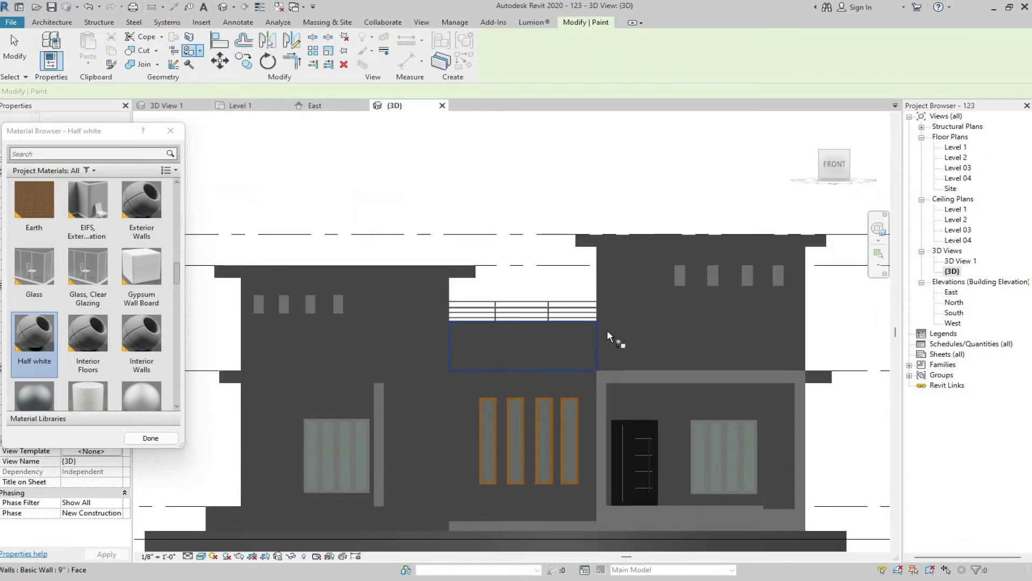
pyautogui.scroll(1, 628, 329)
pyautogui.scroll(2, 628, 329)
# Paint the upper right, upper left, lower left, lower middle and upper middle walls Half white
pyautogui.click(684, 344)
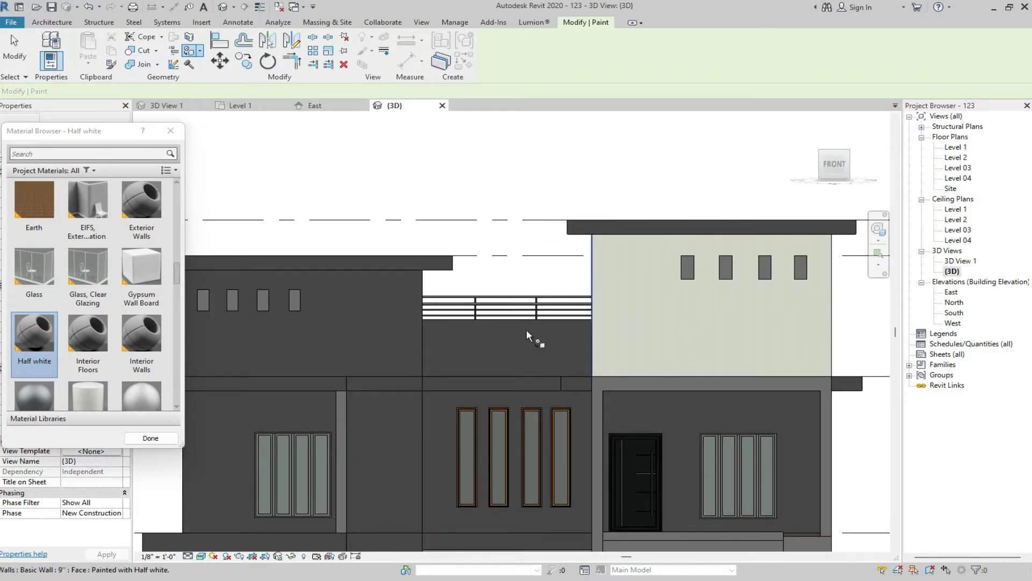
pyautogui.click(337, 346)
pyautogui.click(266, 415)
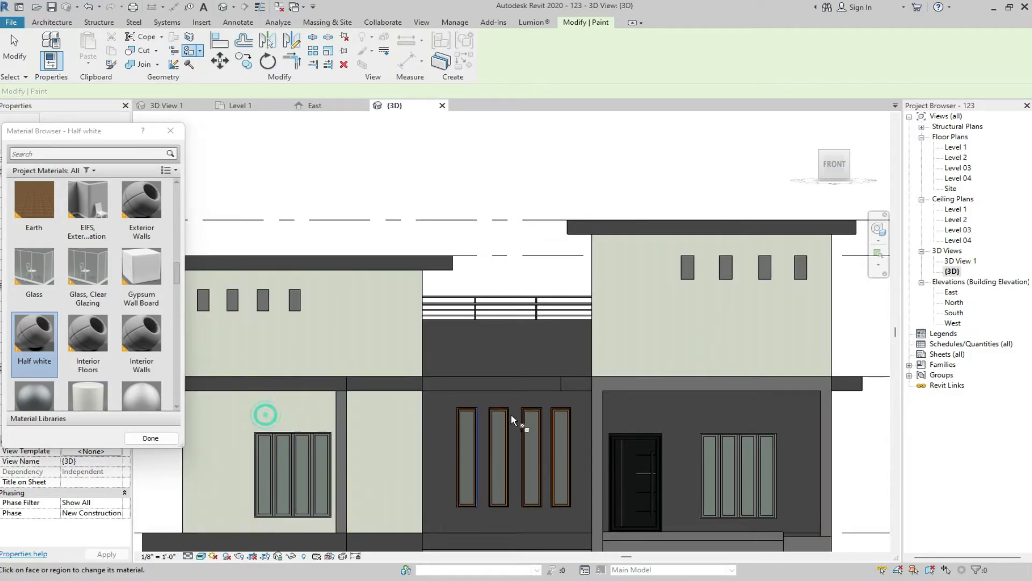
pyautogui.click(485, 514)
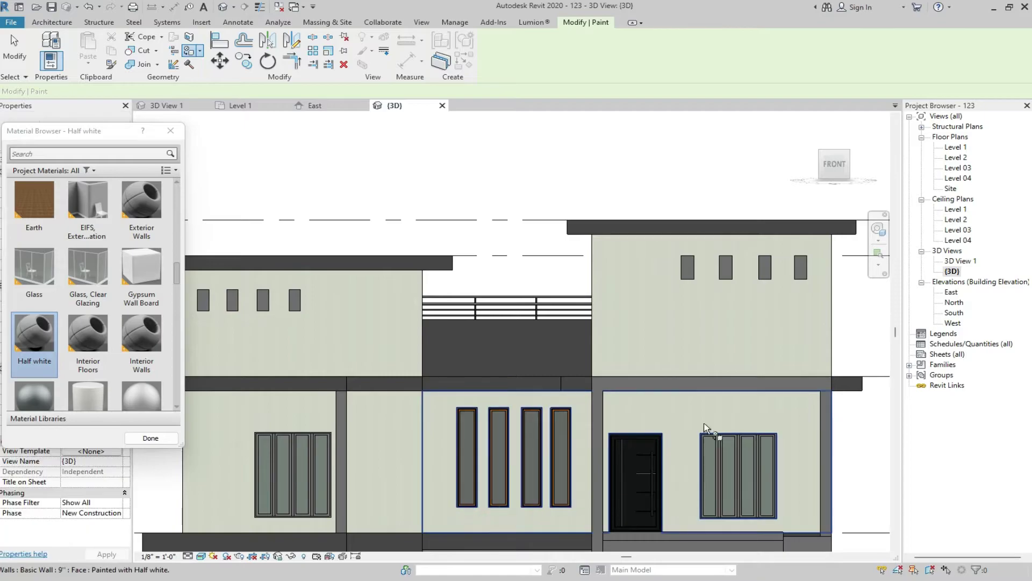
pyautogui.click(556, 351)
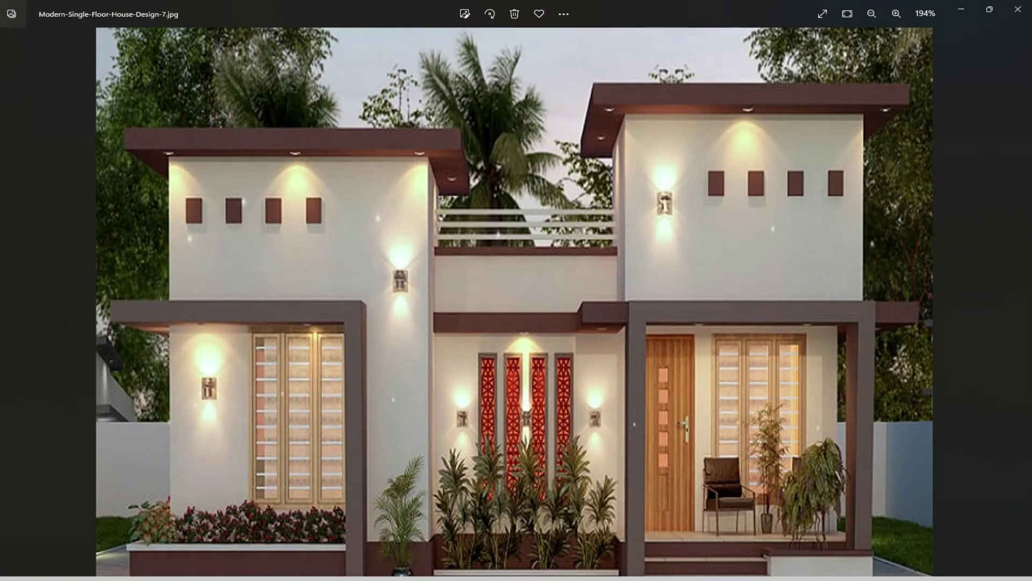
# Zoom the reference photo out from 194% to 161% to compare with the model
pyautogui.scroll(-2, 665, 367)
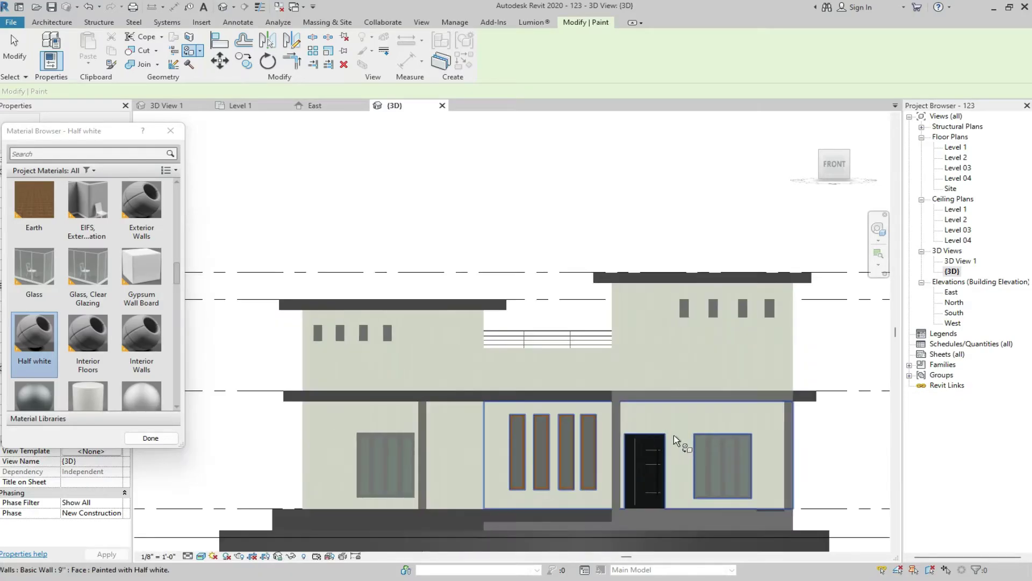
# Paint the lower floor slab's front face Half white and click Done to finish painting
pyautogui.scroll(2, 580, 502)
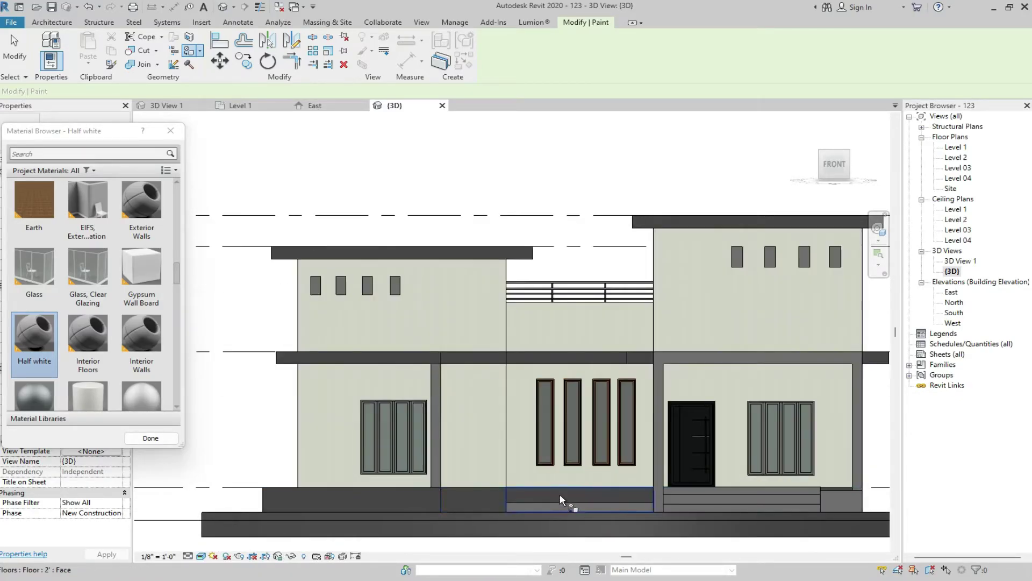
pyautogui.click(361, 498)
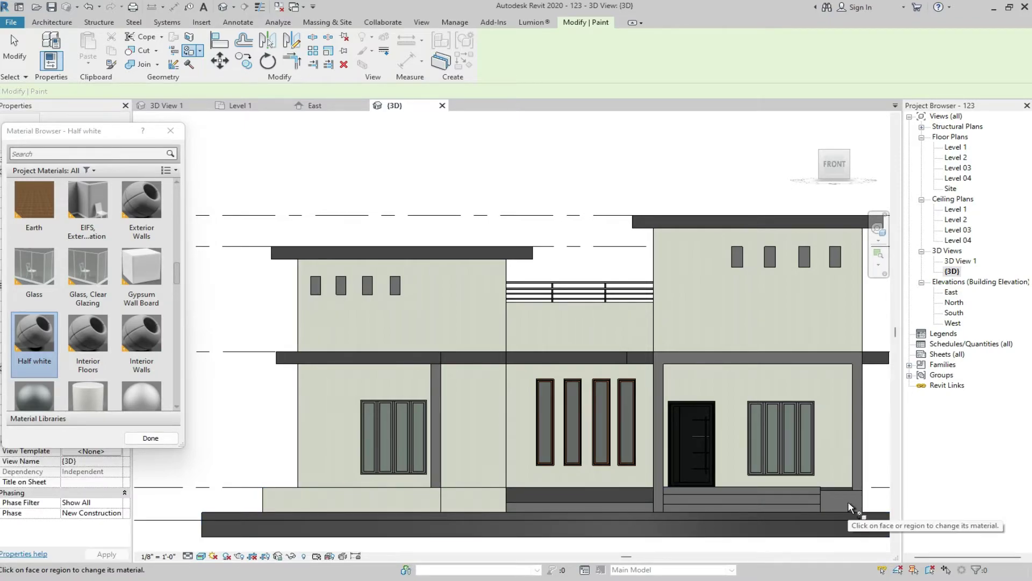
pyautogui.scroll(4, 849, 506)
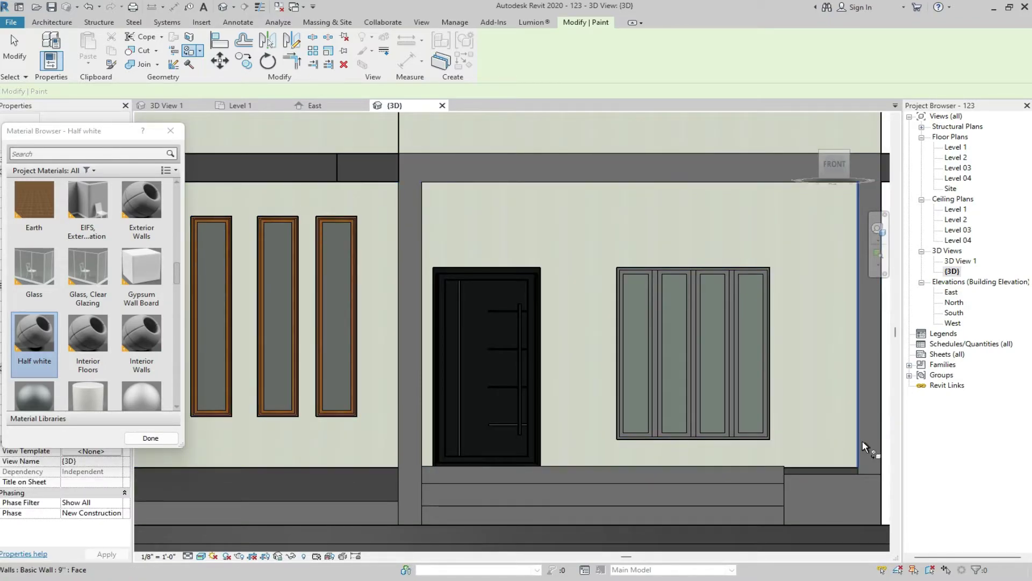
pyautogui.scroll(-4, 694, 495)
pyautogui.scroll(-1, 514, 430)
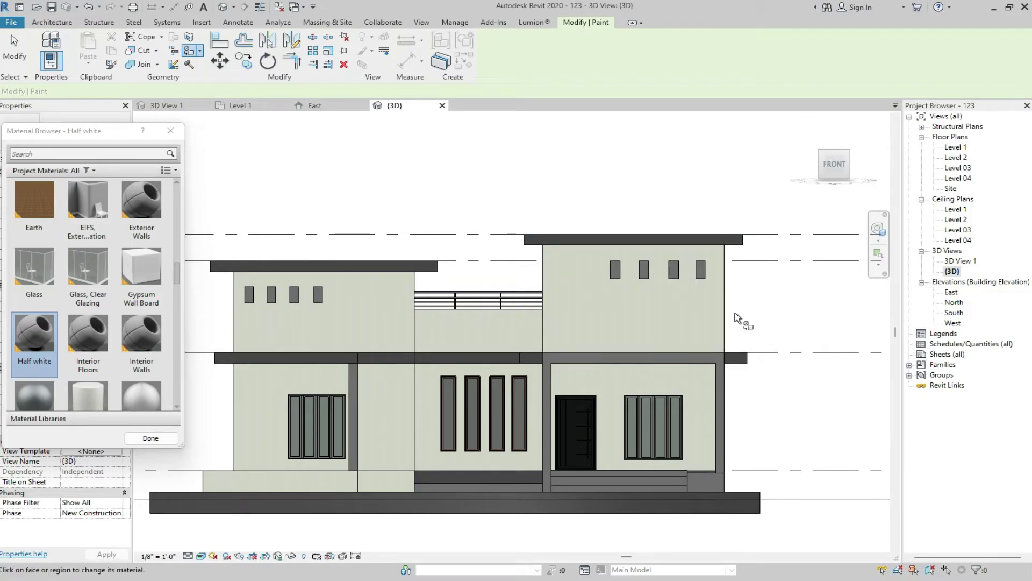
pyautogui.scroll(1, 735, 311)
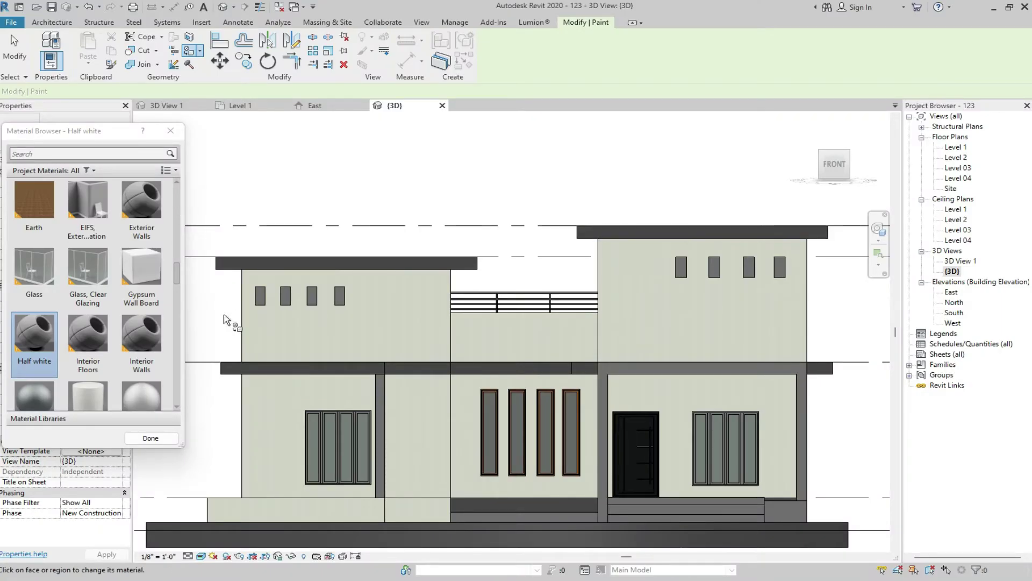
pyautogui.click(150, 438)
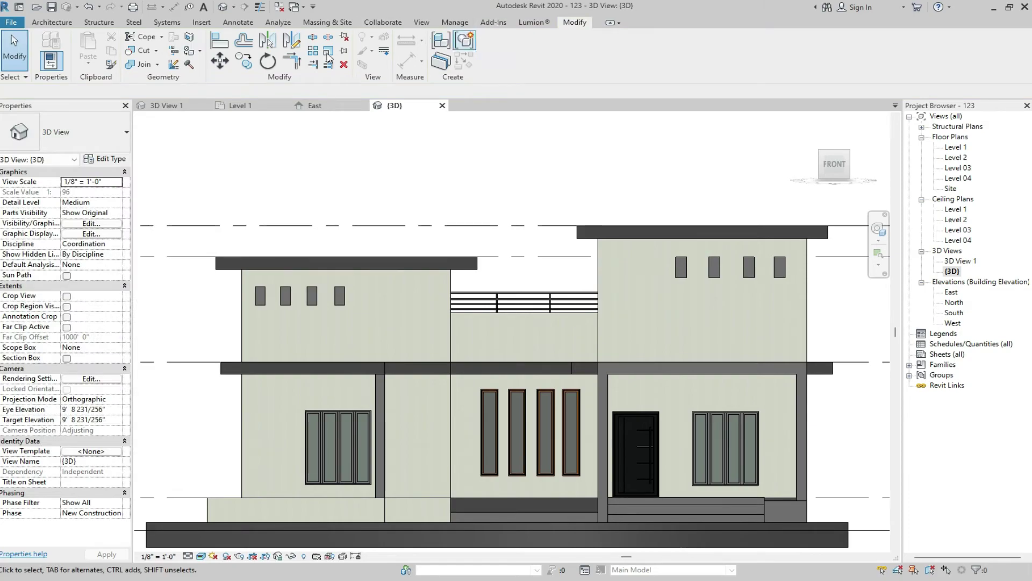
# Create a new material in the Material Browser named 2nd material
pyautogui.click(453, 24)
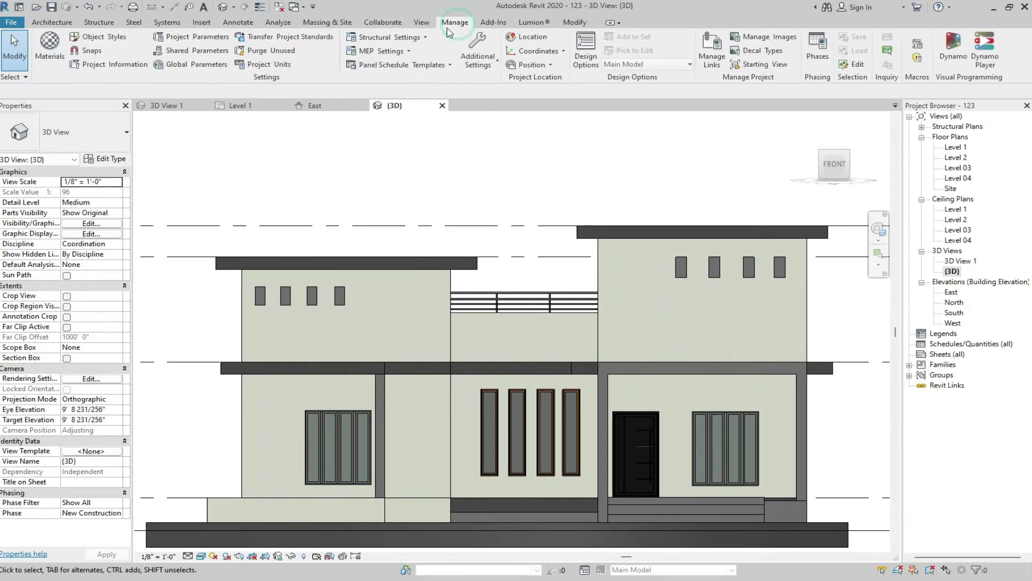
pyautogui.click(50, 46)
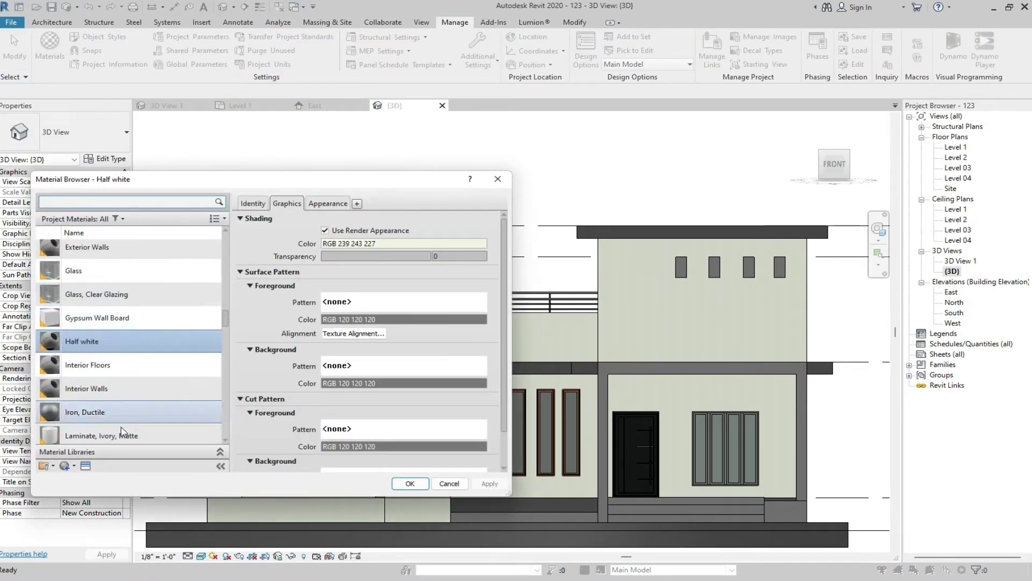
pyautogui.click(73, 466)
pyautogui.click(86, 478)
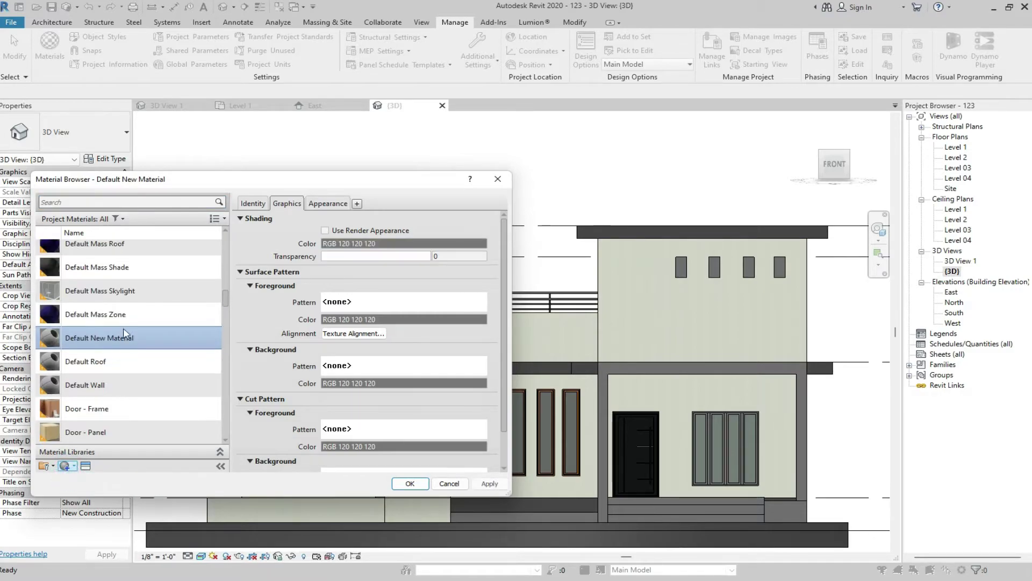
pyautogui.rightClick(125, 336)
pyautogui.click(141, 375)
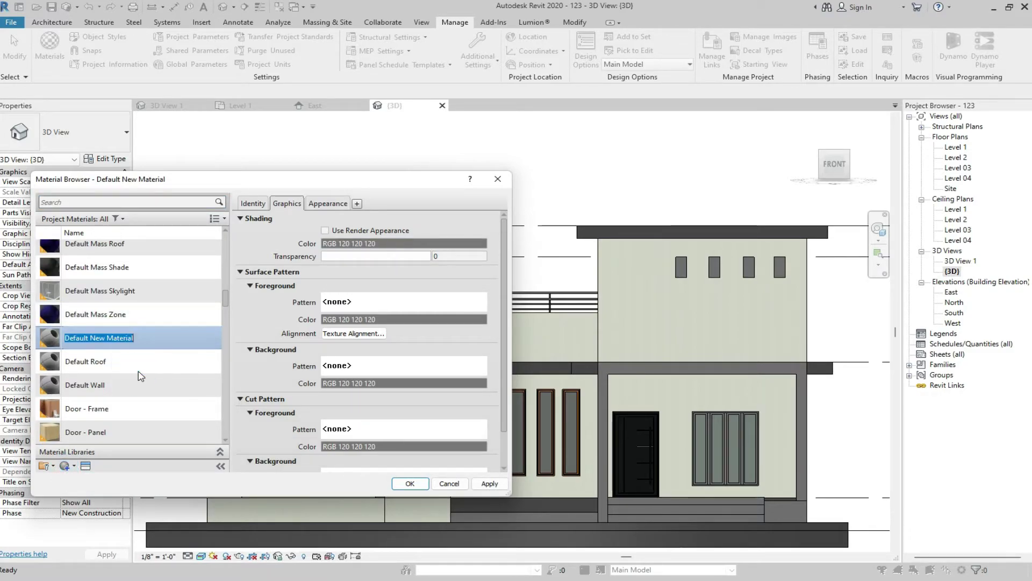
pyautogui.write('2nd material')
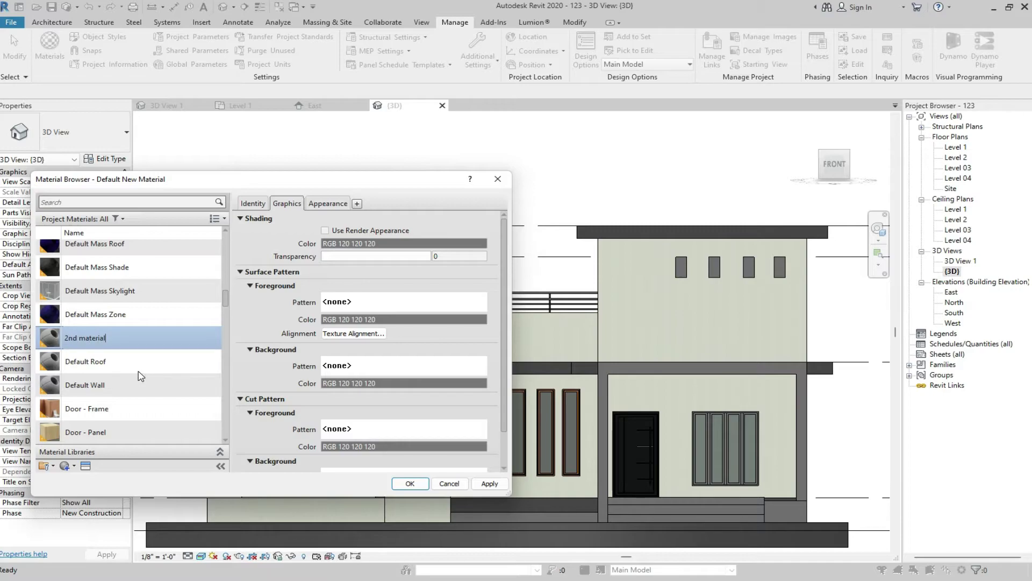
pyautogui.press('Return')
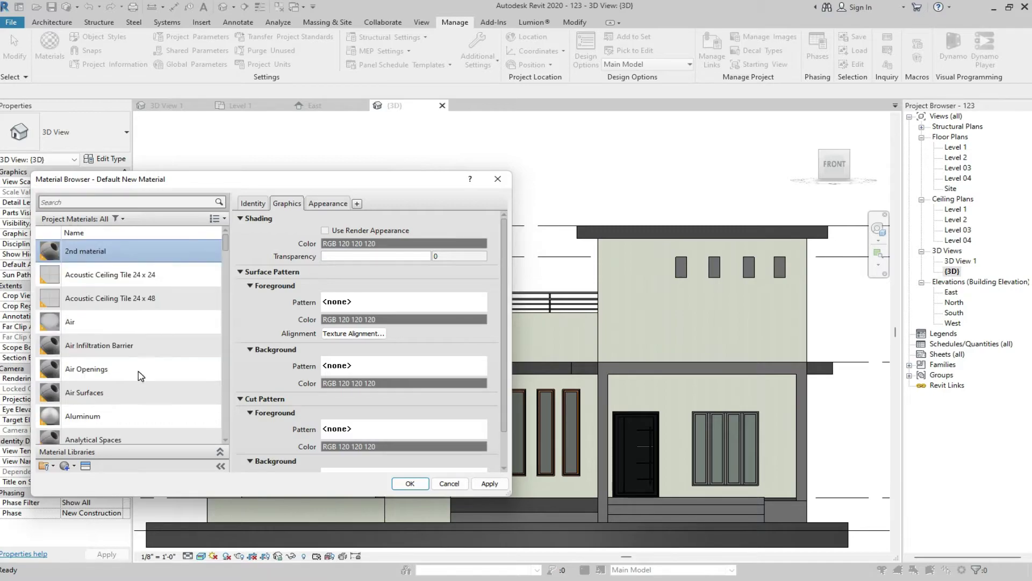
# Give 2nd material the maroon desktop image, image fade 82, and render-appearance shading
pyautogui.click(336, 204)
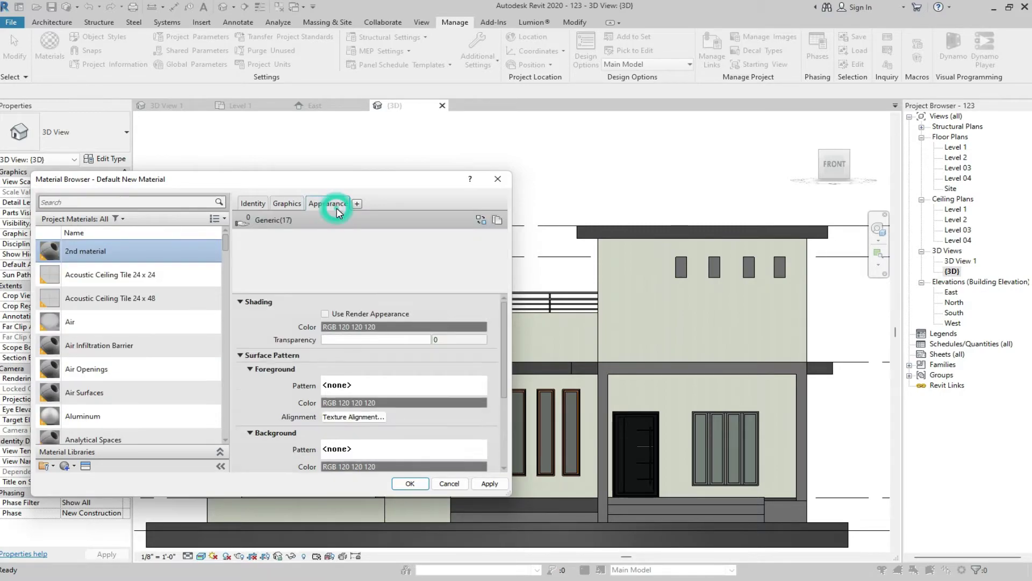
pyautogui.click(358, 339)
pyautogui.click(574, 156)
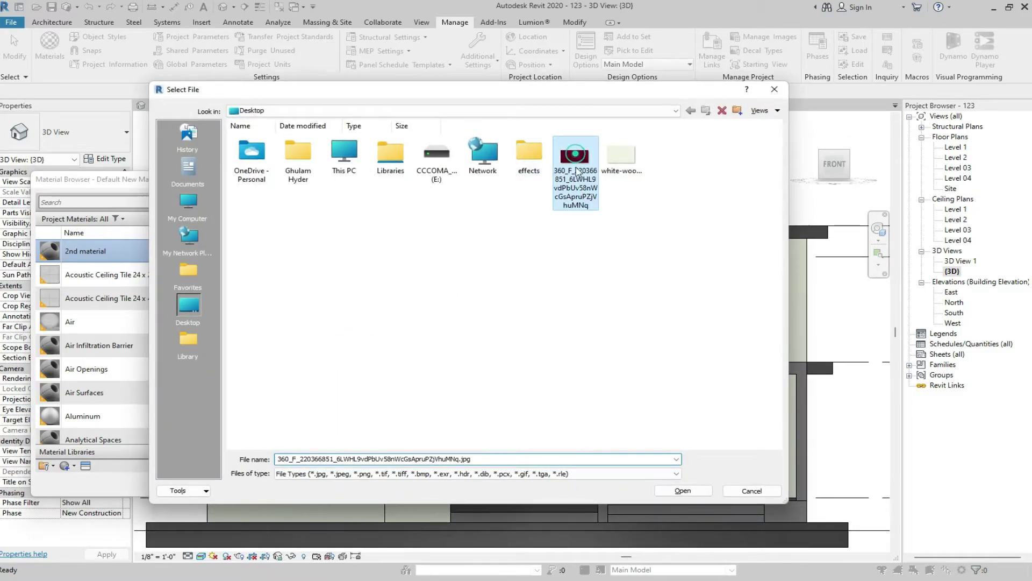
pyautogui.click(684, 490)
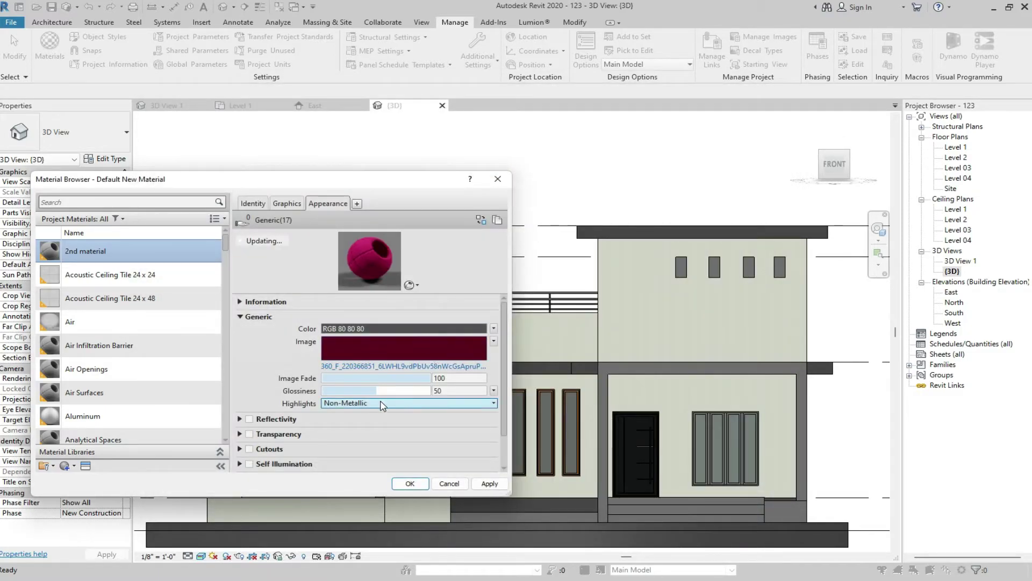
pyautogui.moveTo(405, 375)
pyautogui.mouseDown()
pyautogui.moveTo(356, 375)
pyautogui.moveTo(412, 377)
pyautogui.mouseUp()
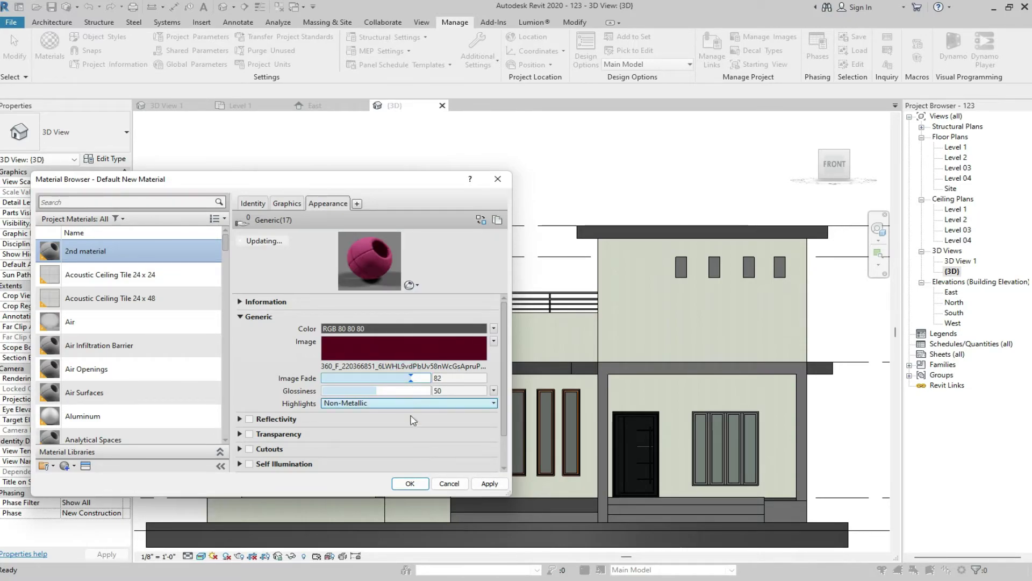
pyautogui.click(286, 203)
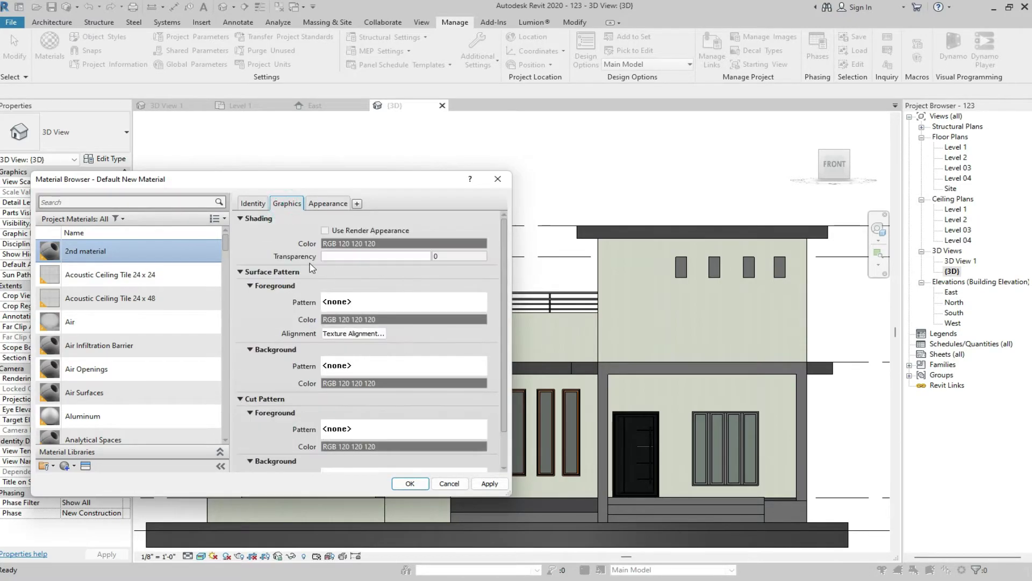
pyautogui.click(326, 231)
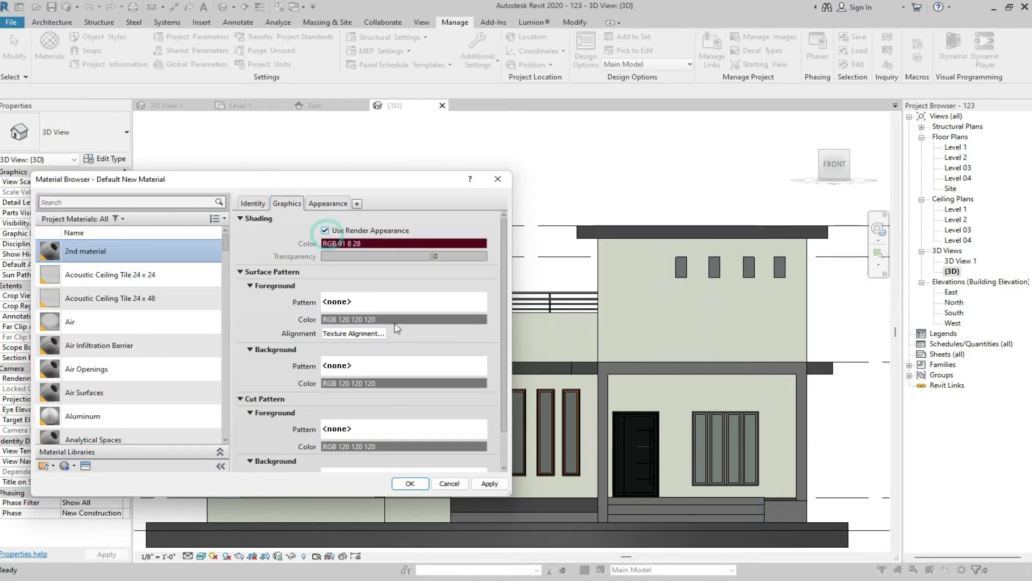
pyautogui.click(410, 483)
pyautogui.click(575, 22)
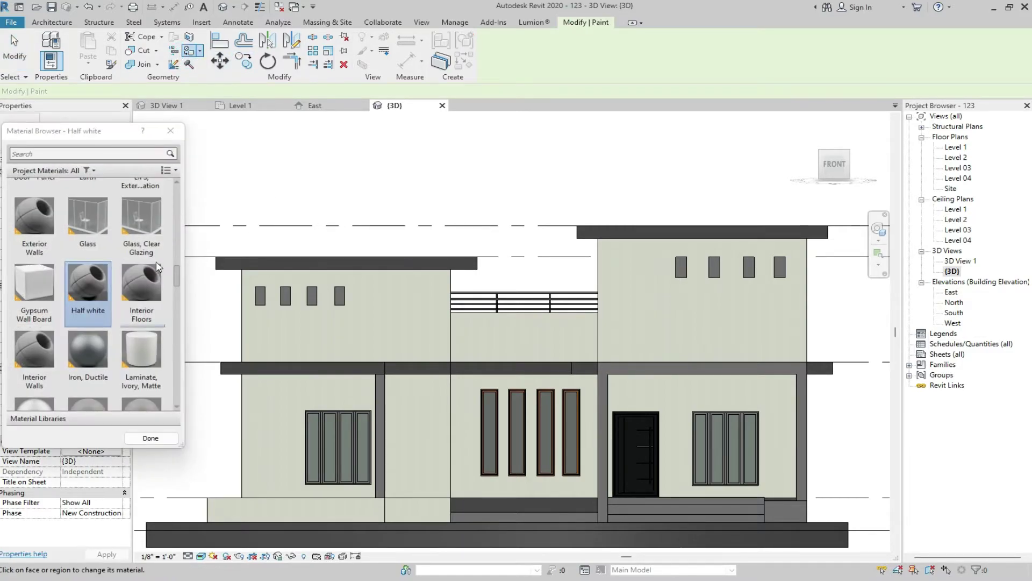
# Pick the 2nd material and paint both roof slab edges maroon
pyautogui.click(85, 152)
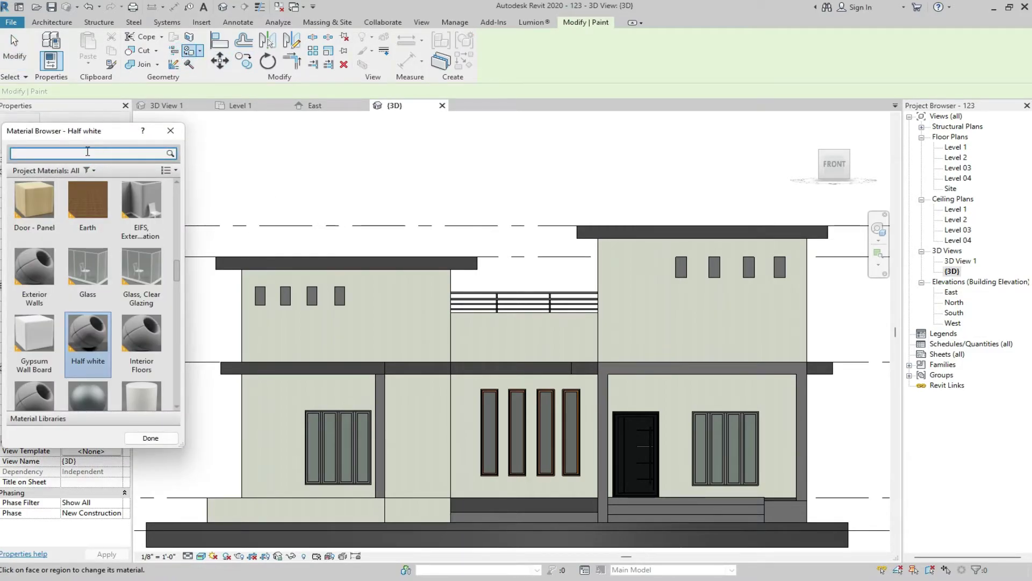
pyautogui.write('nd')
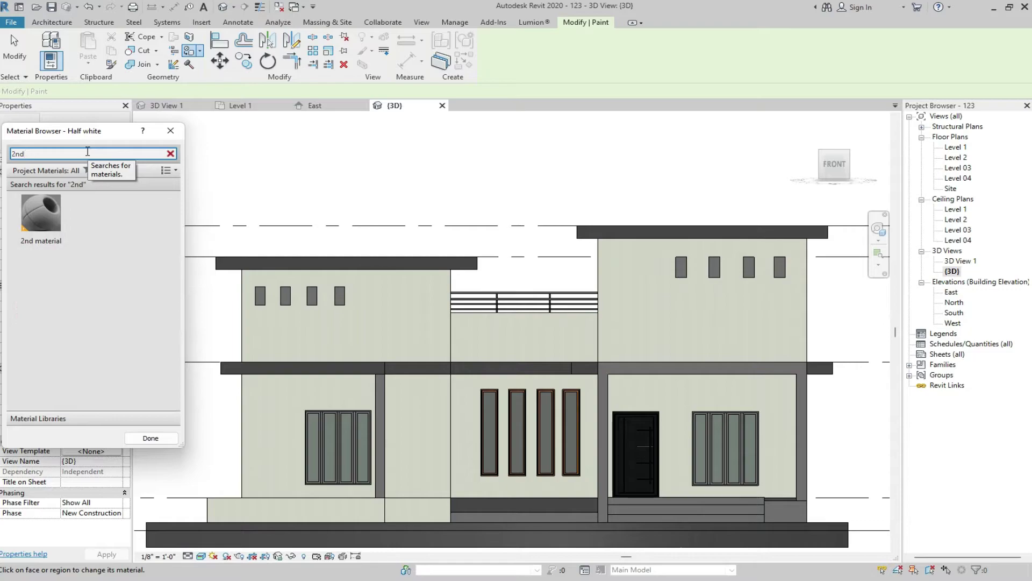
pyautogui.click(44, 214)
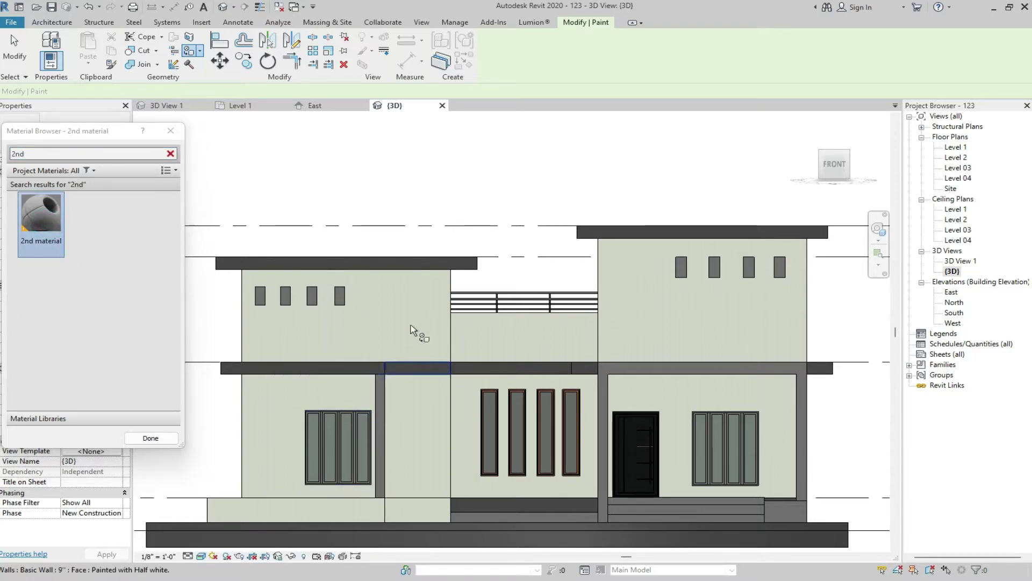
pyautogui.click(407, 266)
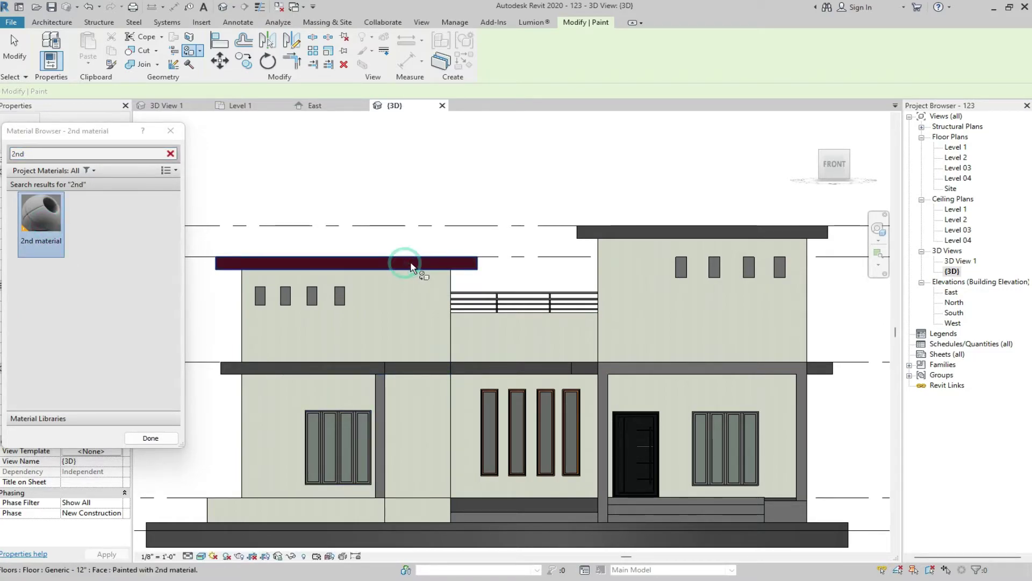
pyautogui.click(618, 232)
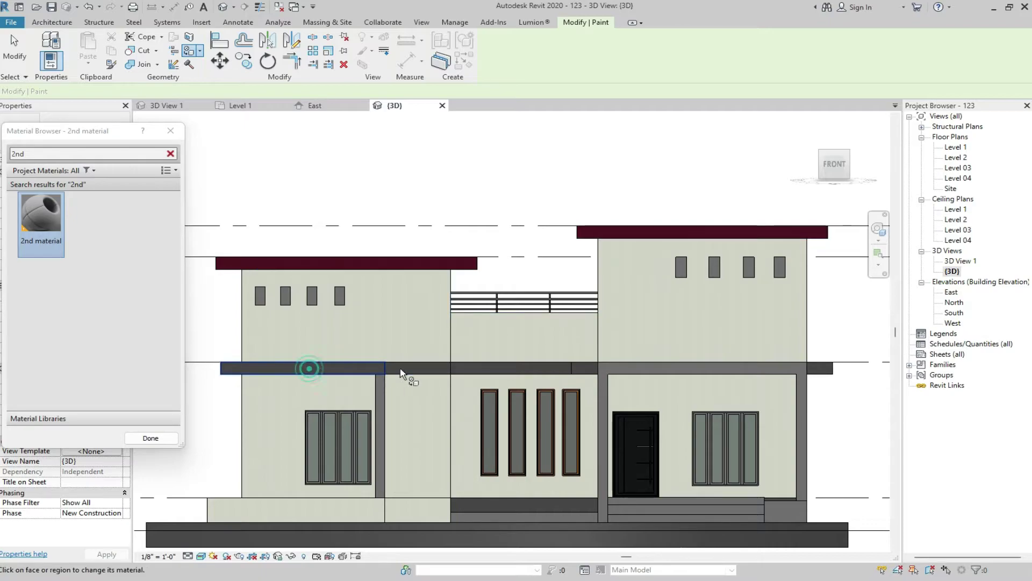
# Paint the four front floor band segments and two left plinth segments maroon
pyautogui.click(311, 369)
pyautogui.click(423, 369)
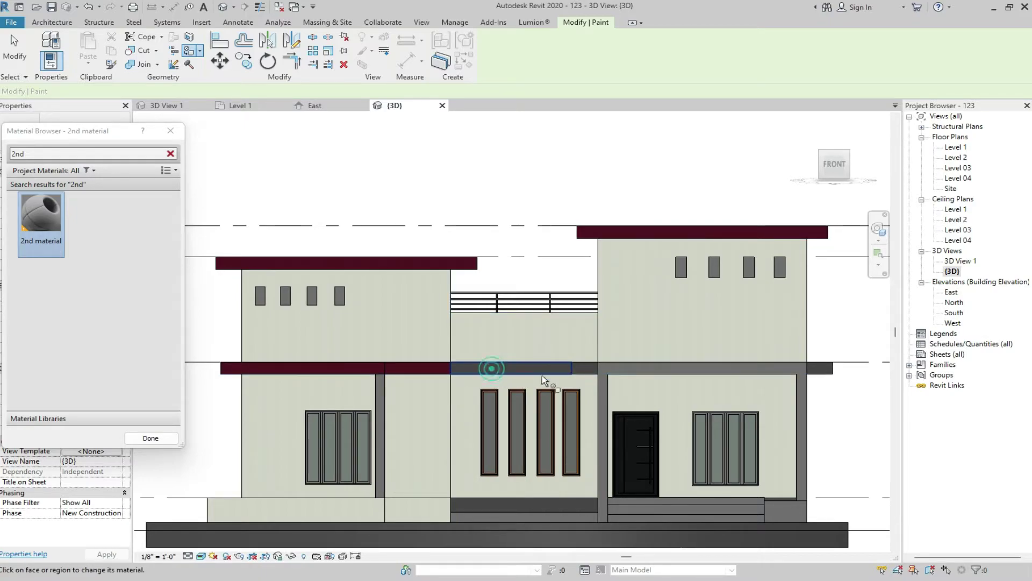
pyautogui.click(491, 369)
pyautogui.click(585, 369)
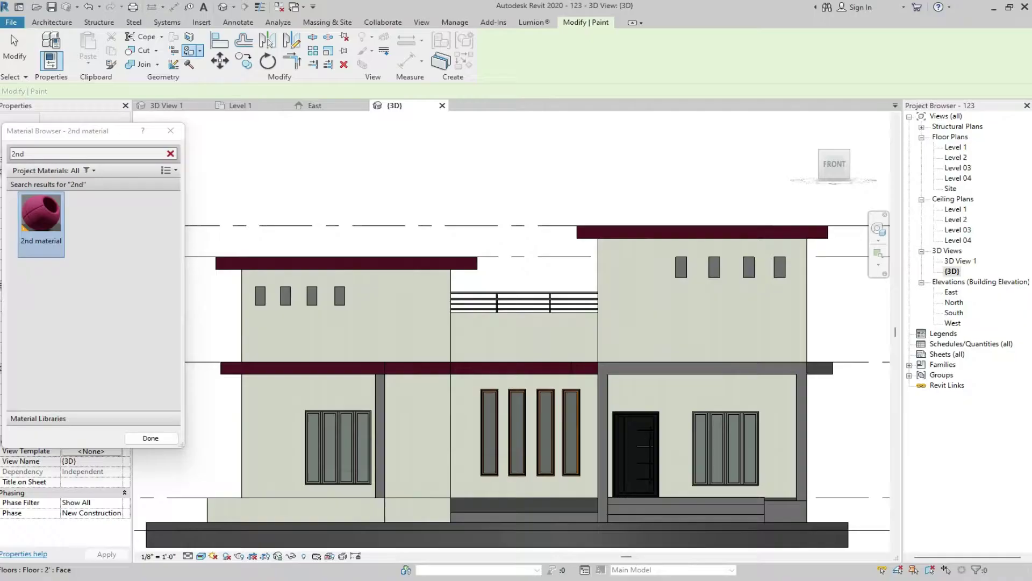
pyautogui.click(289, 506)
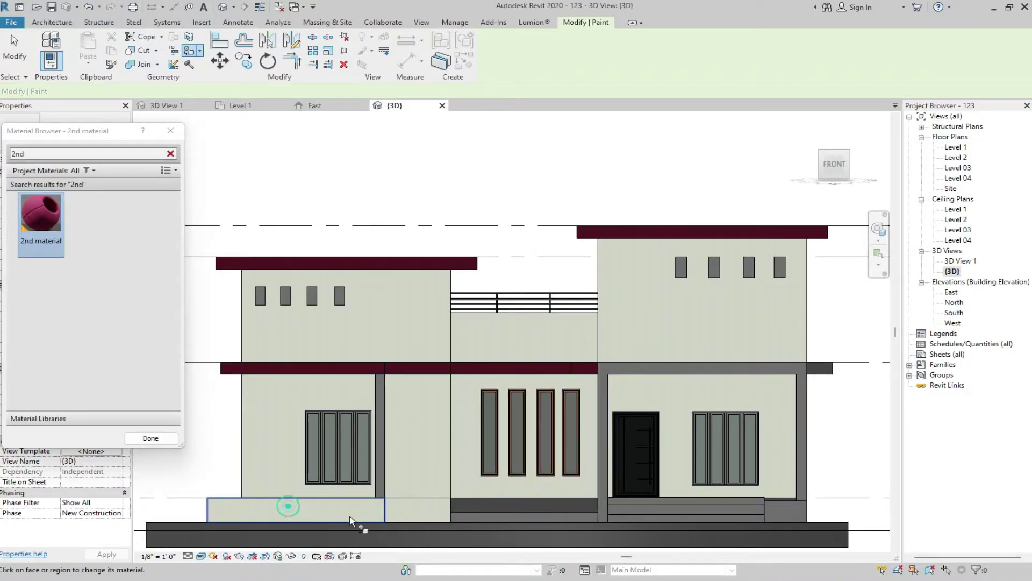
pyautogui.click(406, 507)
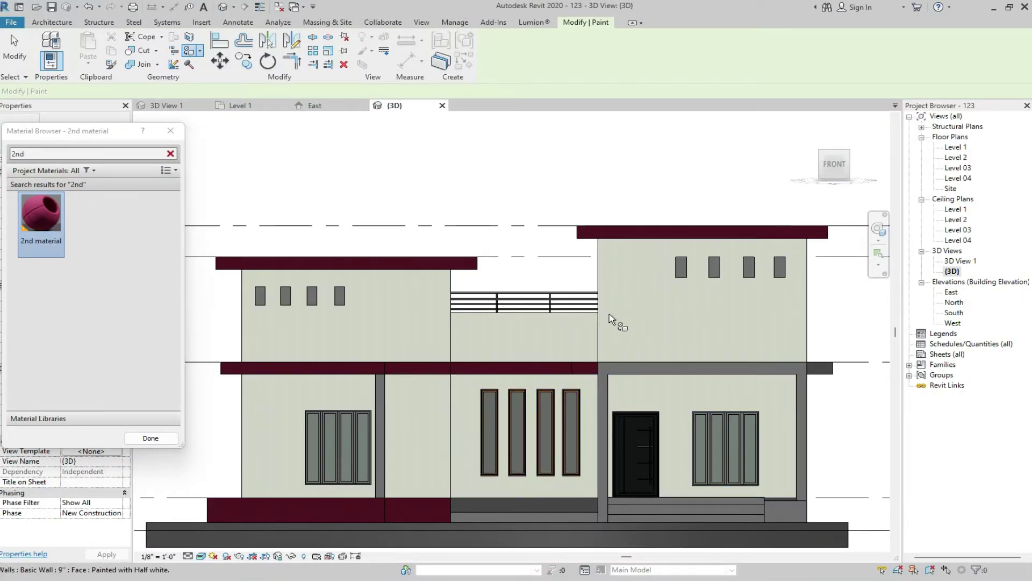
pyautogui.scroll(2, 608, 318)
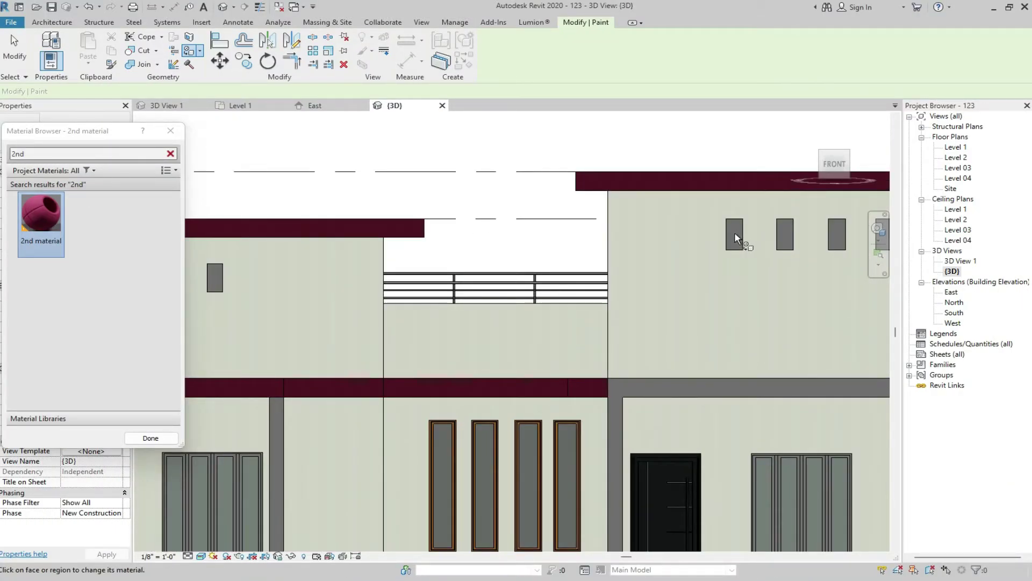
# Select the upper-window generic model and edit it in place with the Paint tool
pyautogui.click(150, 438)
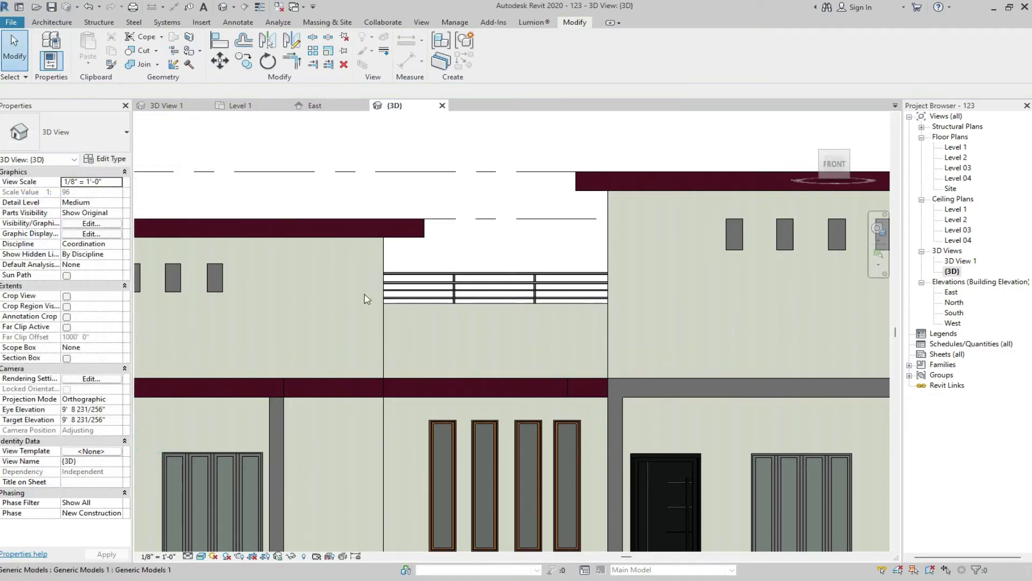
pyautogui.scroll(-2, 329, 291)
pyautogui.scroll(1, 298, 290)
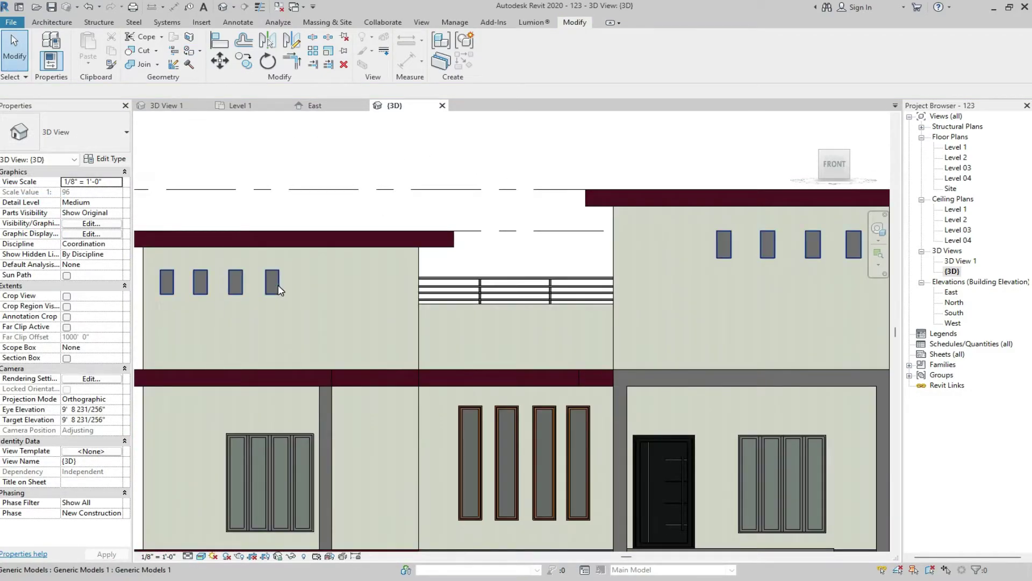
pyautogui.click(280, 291)
pyautogui.click(495, 59)
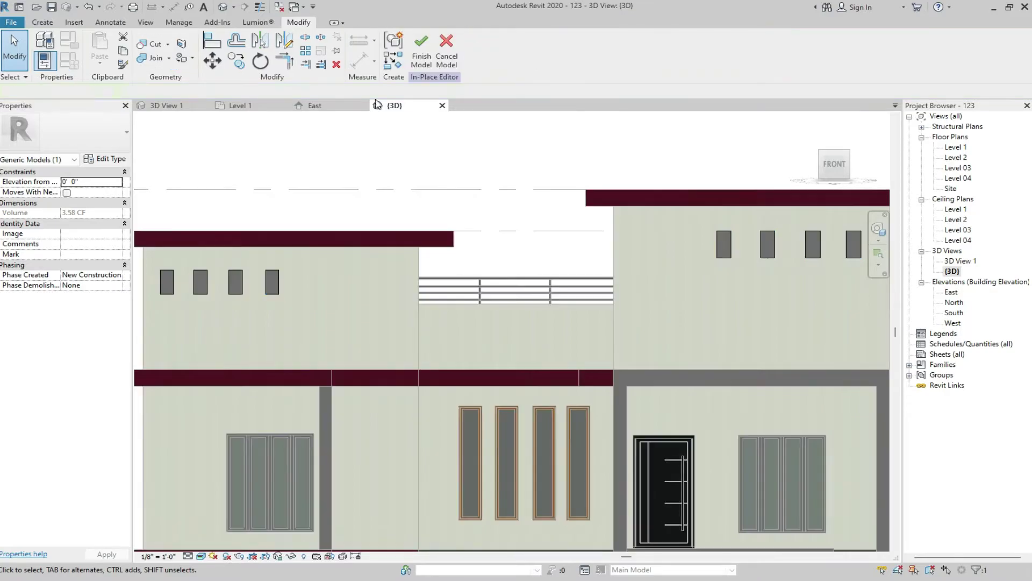
pyautogui.click(181, 57)
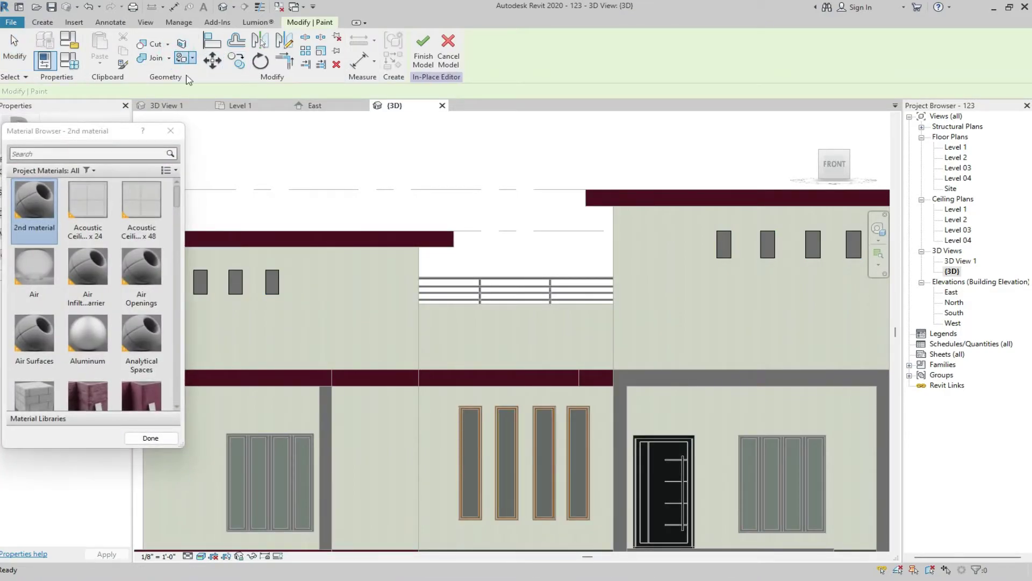
# Paint the upper-left and upper-right small square windows maroon and finish the model
pyautogui.click(272, 284)
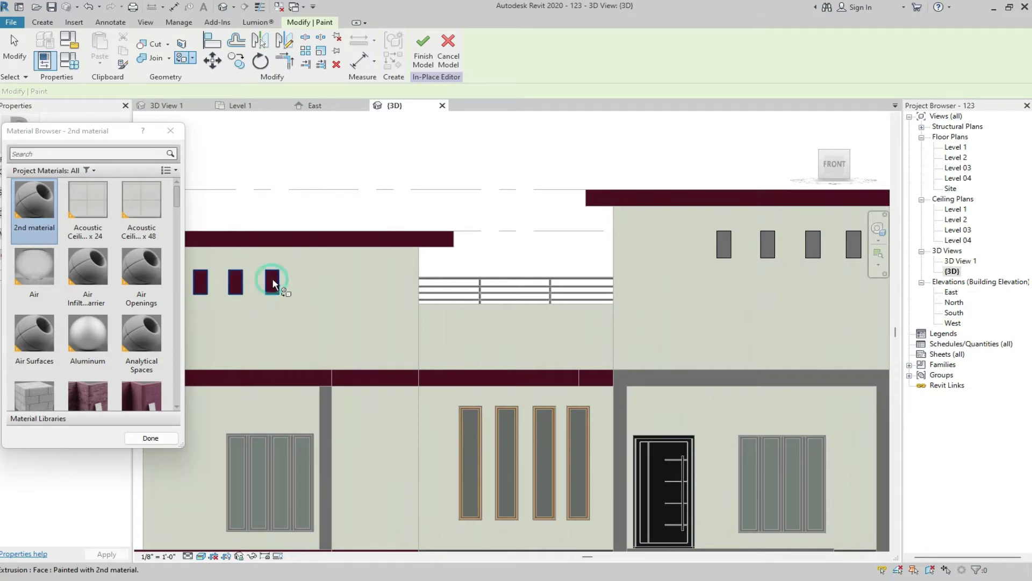
pyautogui.click(721, 244)
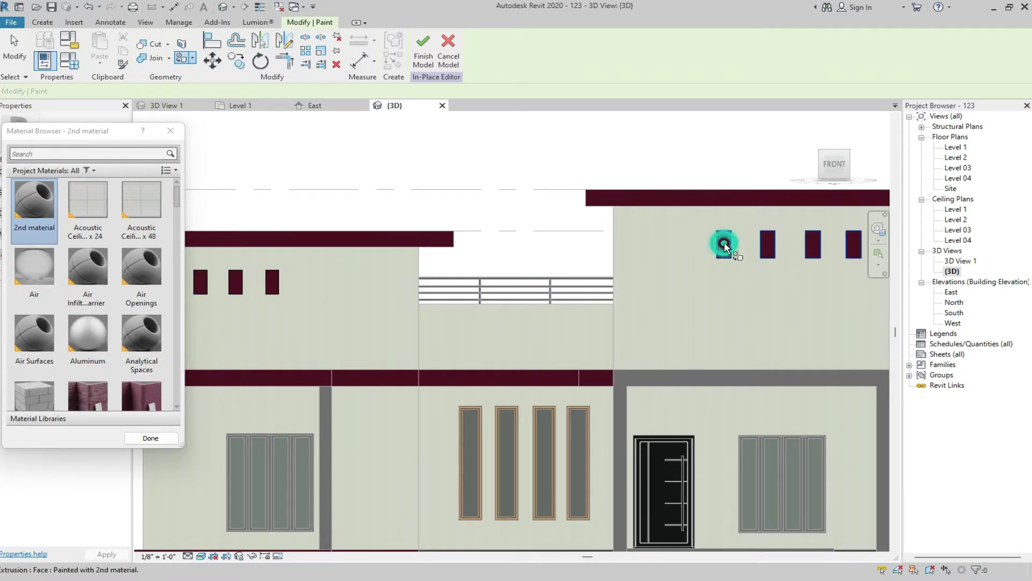
pyautogui.scroll(-1, 507, 325)
pyautogui.scroll(-1, 507, 326)
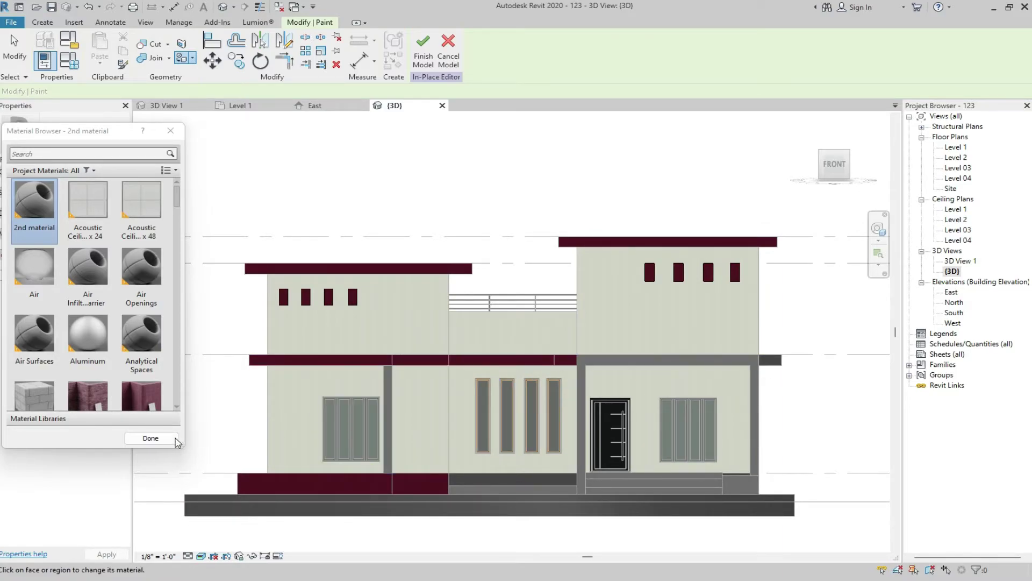
pyautogui.click(166, 440)
pyautogui.click(423, 48)
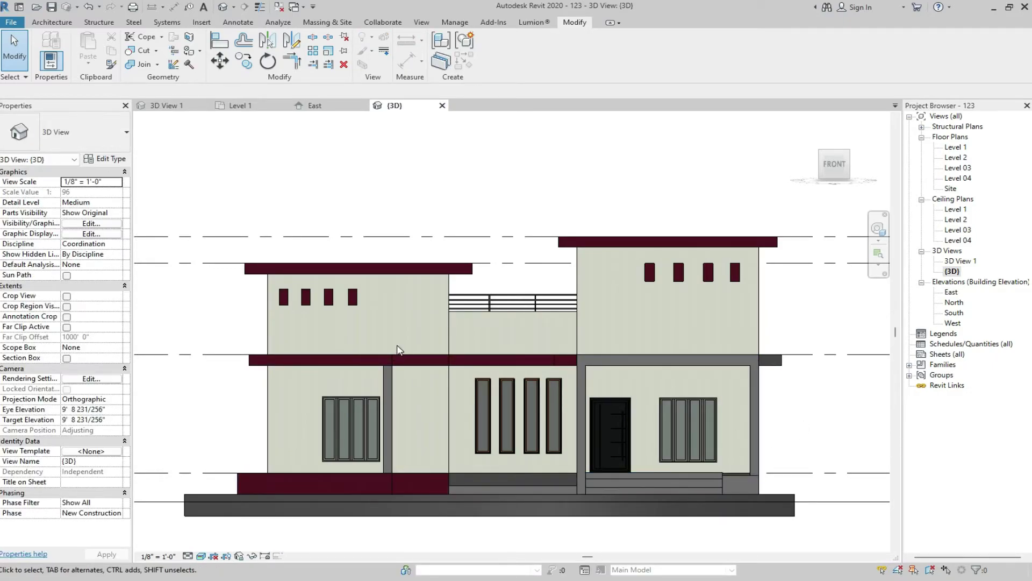
# Return to the home 3D view and zoom in on the upper floor slab edge above the front window
pyautogui.scroll(2, 398, 366)
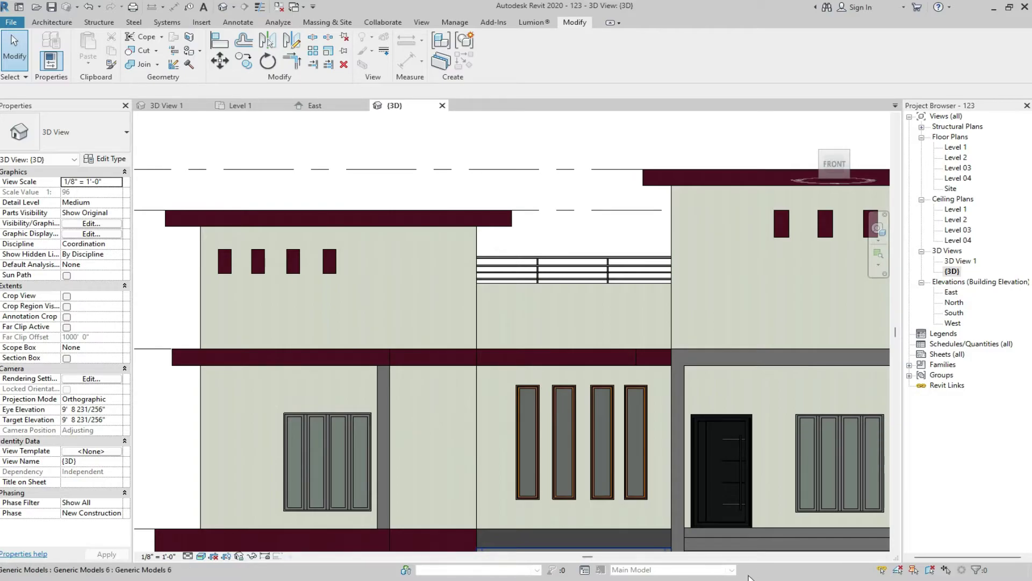
pyautogui.click(682, 562)
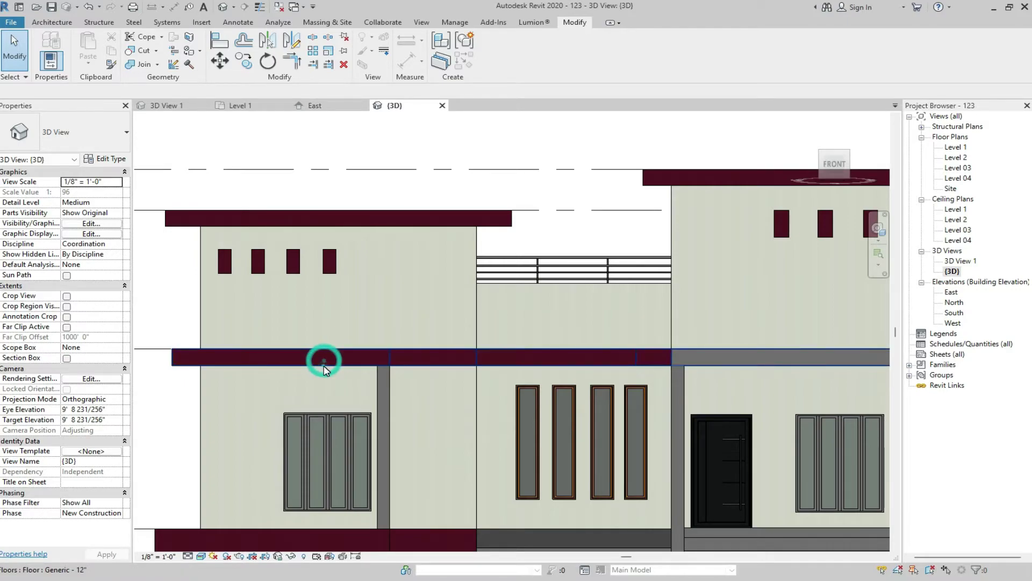
pyautogui.click(324, 361)
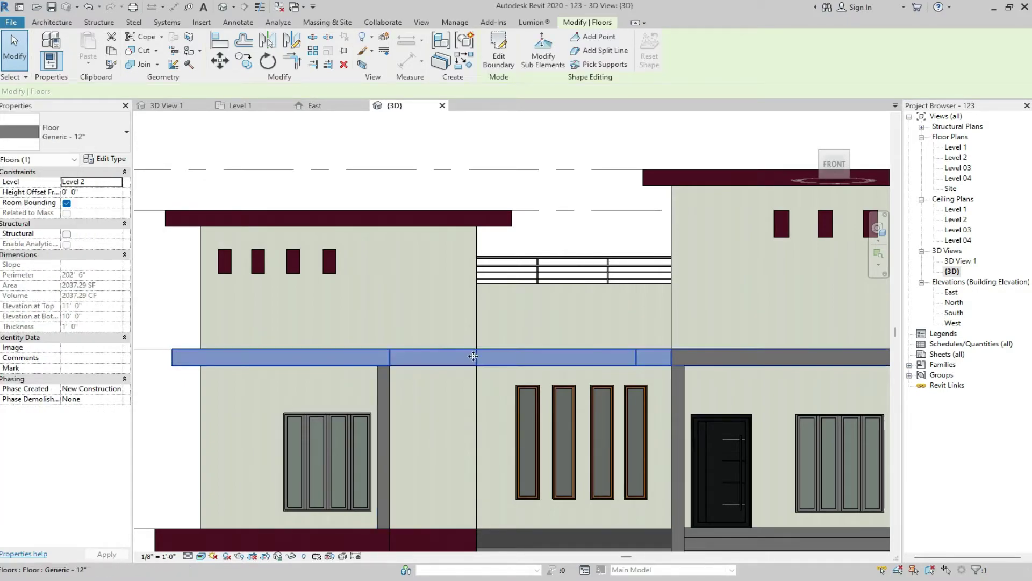
pyautogui.click(806, 122)
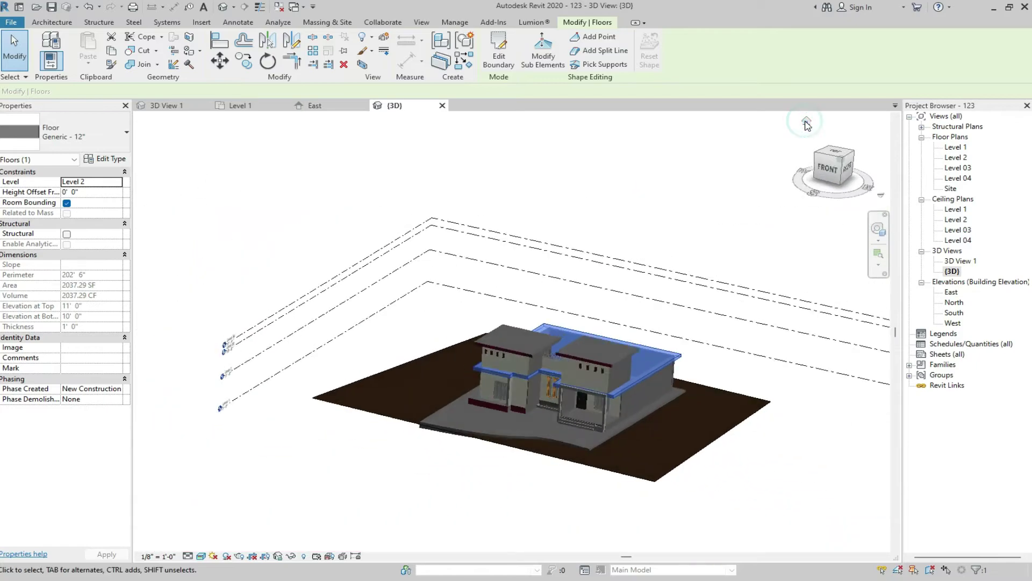
pyautogui.scroll(3, 486, 328)
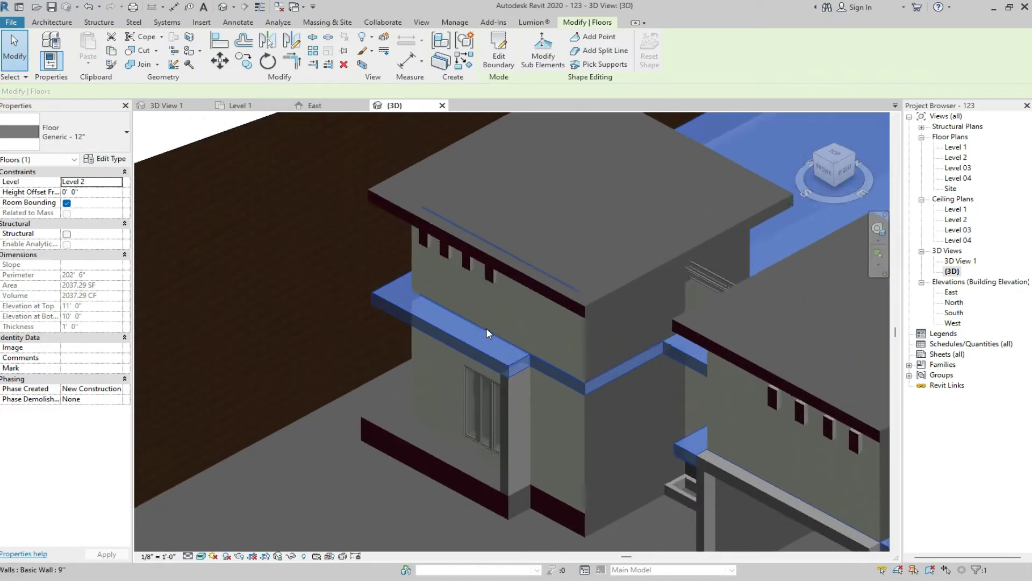
pyautogui.scroll(2, 485, 328)
pyautogui.click(240, 381)
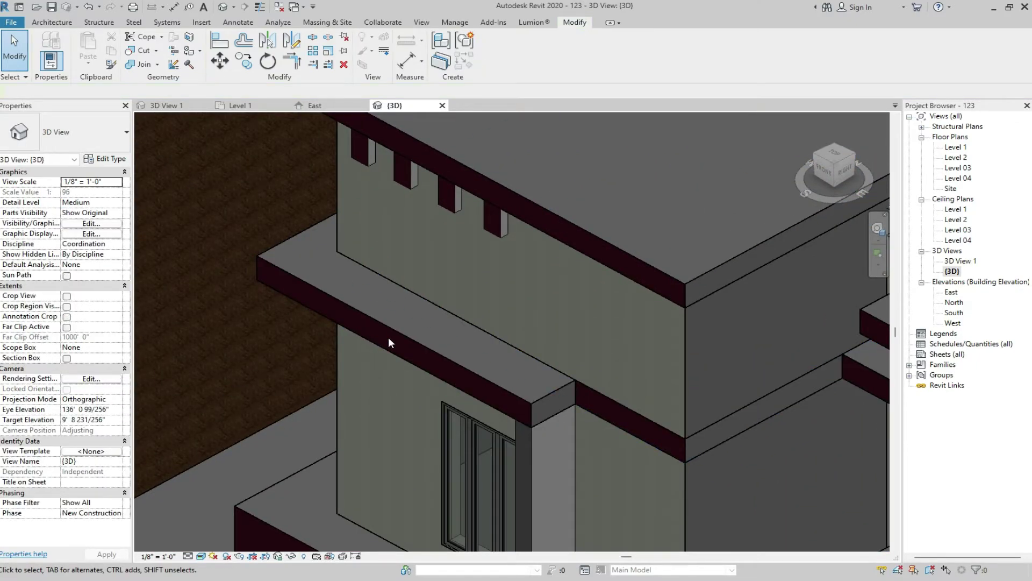
pyautogui.scroll(2, 515, 422)
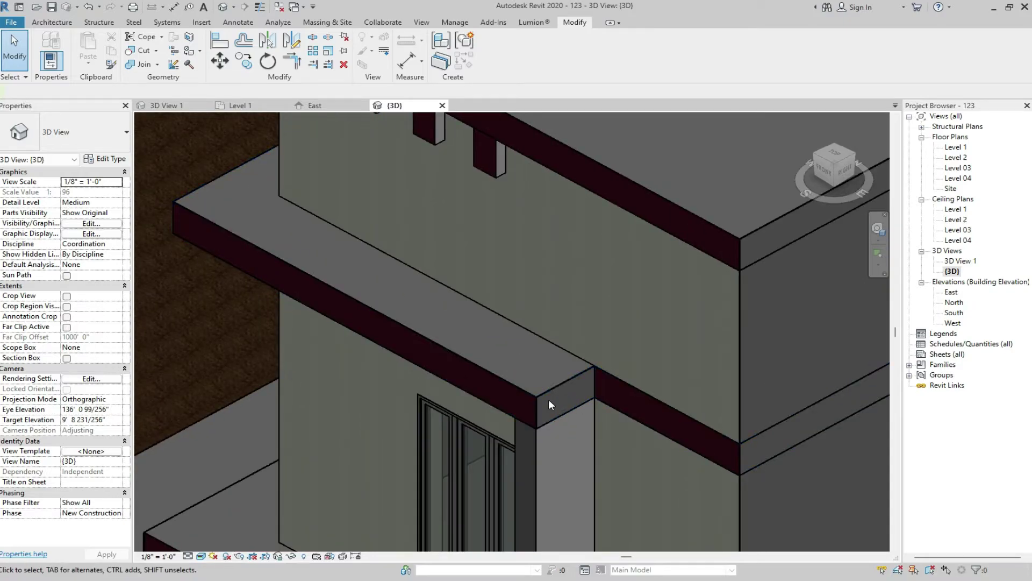
pyautogui.click(516, 384)
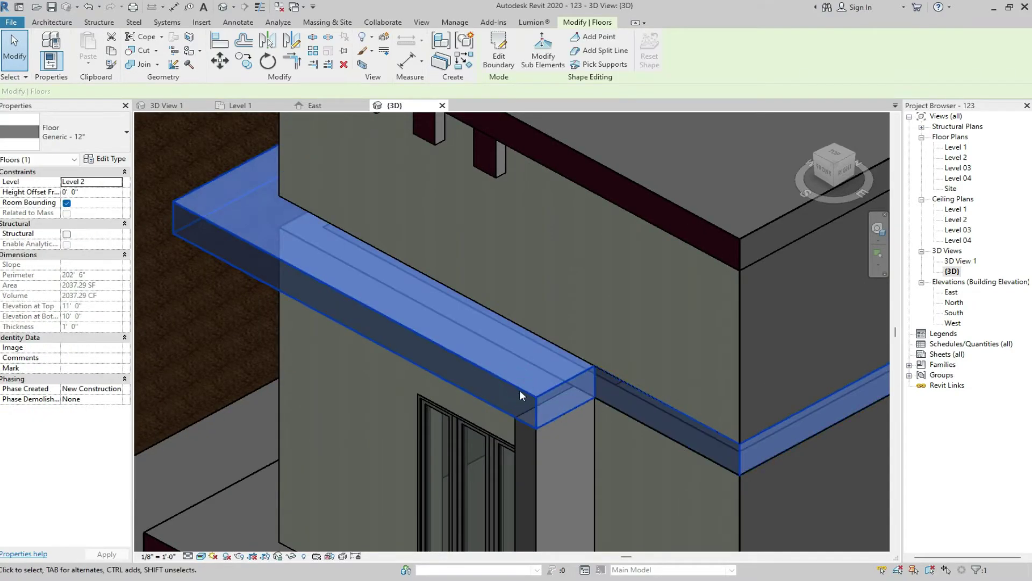
pyautogui.click(225, 315)
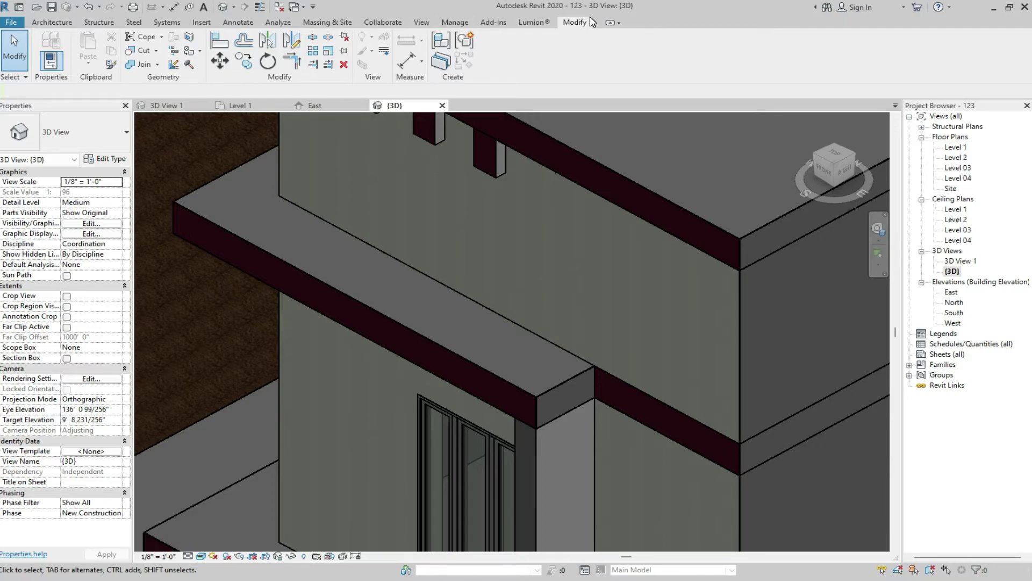
# In Manage > Materials, create a blank material named '3rd material' and view its appearance settings
pyautogui.click(452, 24)
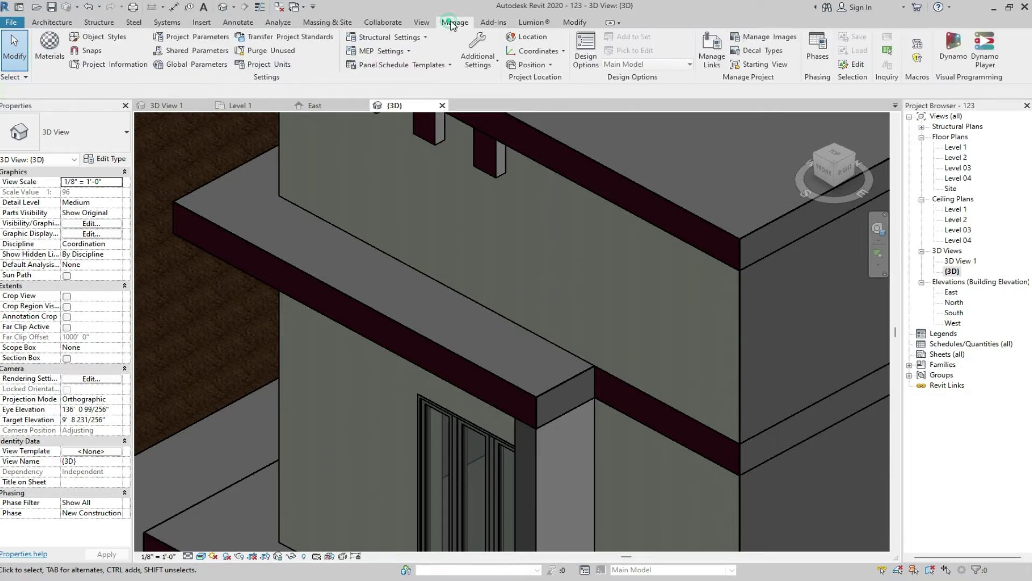
pyautogui.click(49, 49)
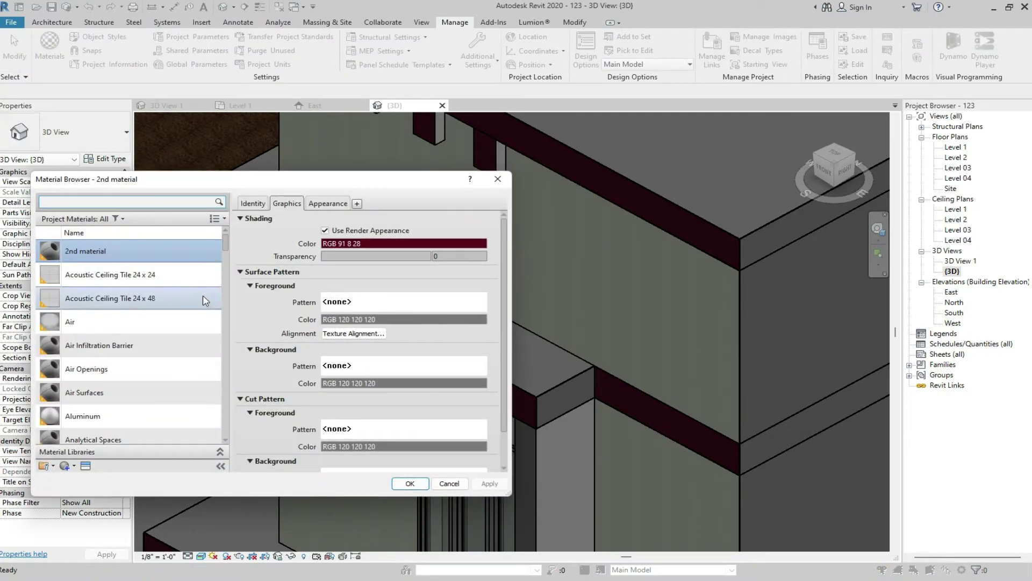
pyautogui.click(64, 467)
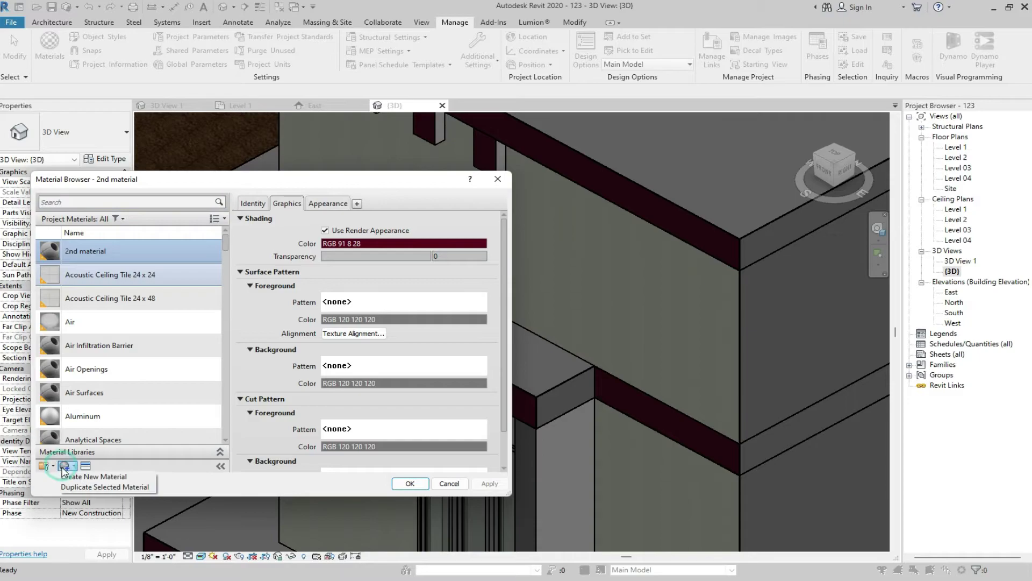
pyautogui.click(91, 478)
pyautogui.rightClick(101, 350)
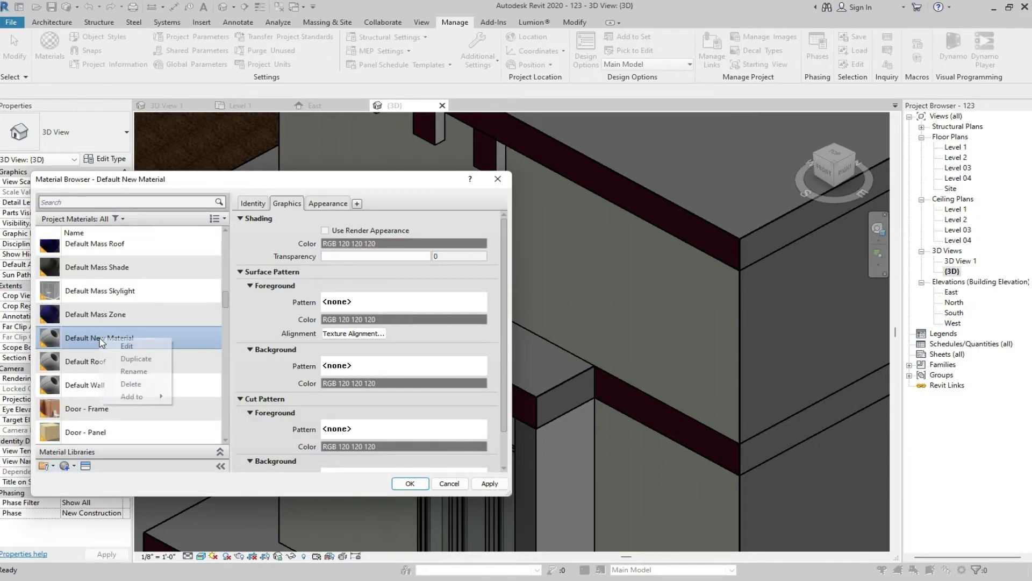
pyautogui.click(125, 375)
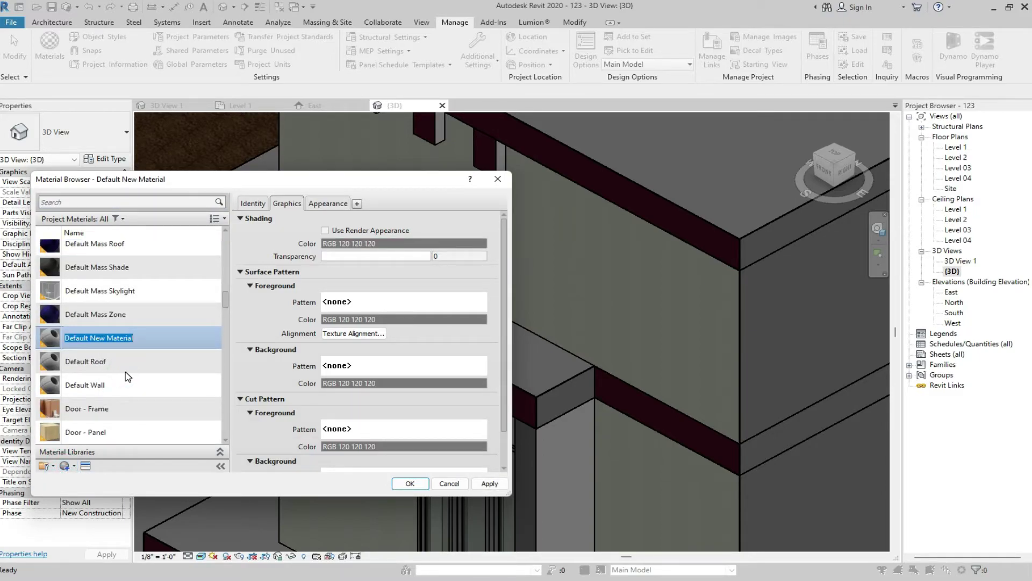
pyautogui.write('3rd material')
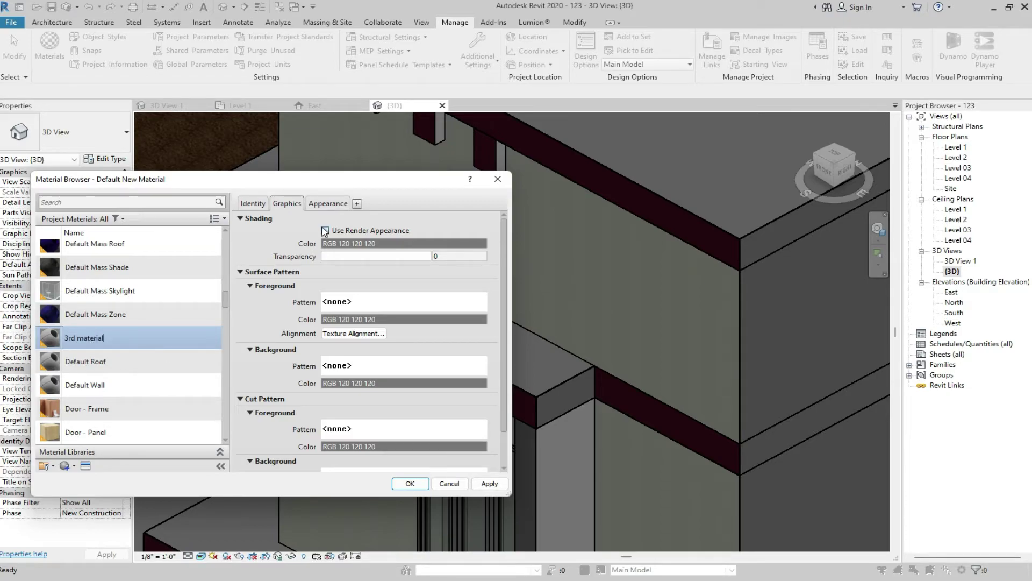
pyautogui.click(329, 204)
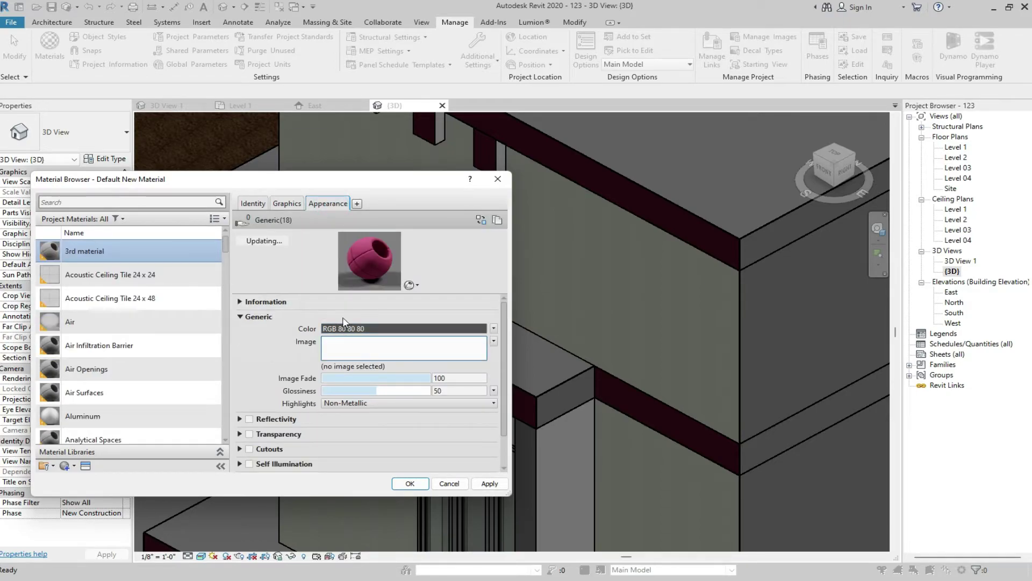
pyautogui.click(286, 203)
# Search the appearance asset library for paint assets and pick Gray
pyautogui.click(86, 465)
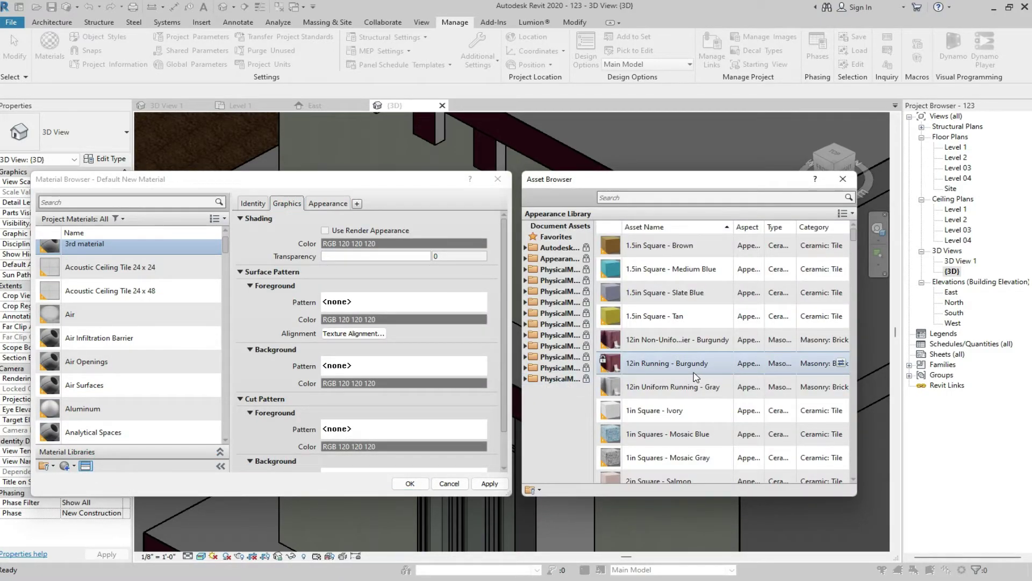
pyautogui.click(662, 197)
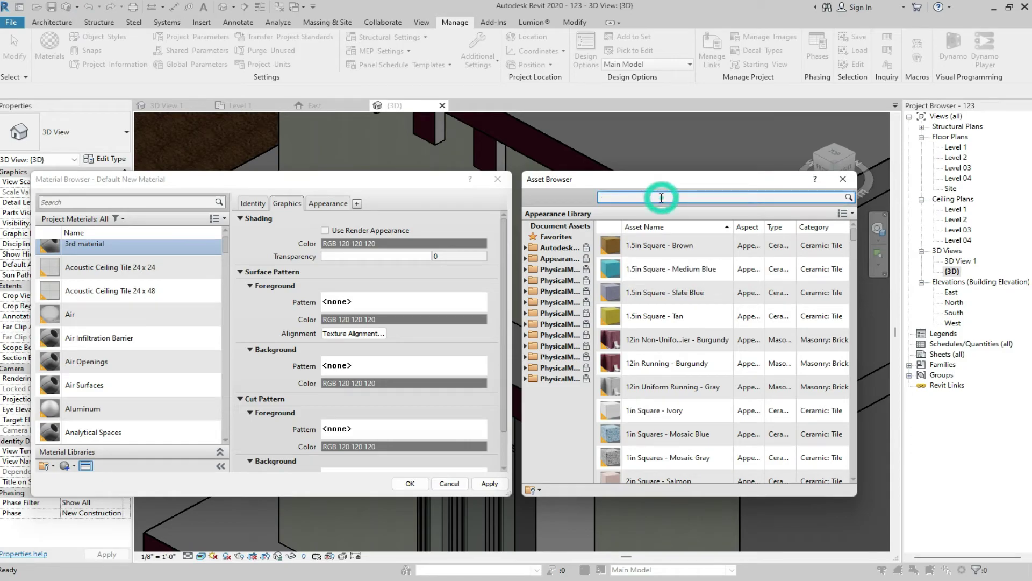
pyautogui.write('paint')
pyautogui.press('Return')
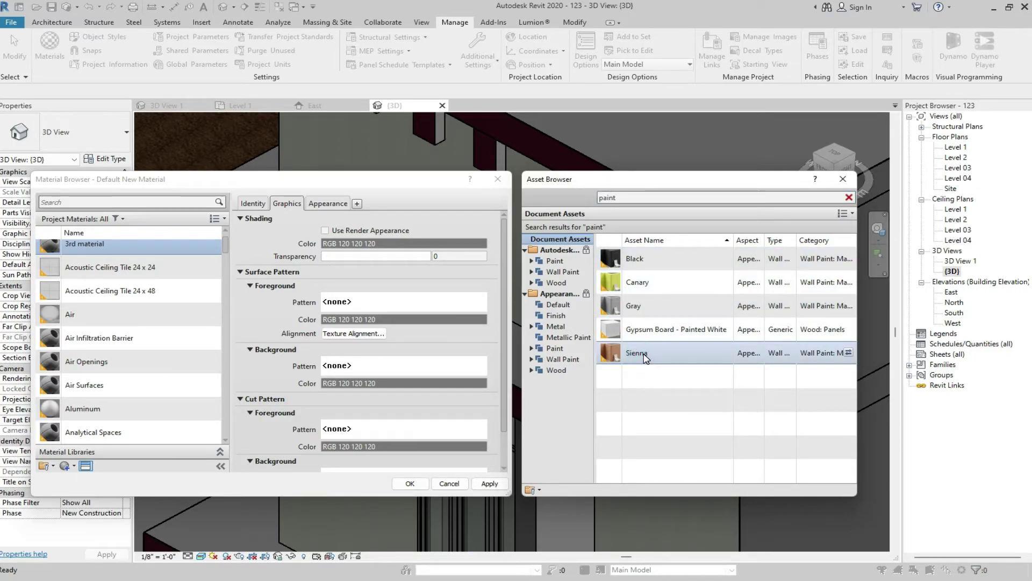
pyautogui.click(659, 310)
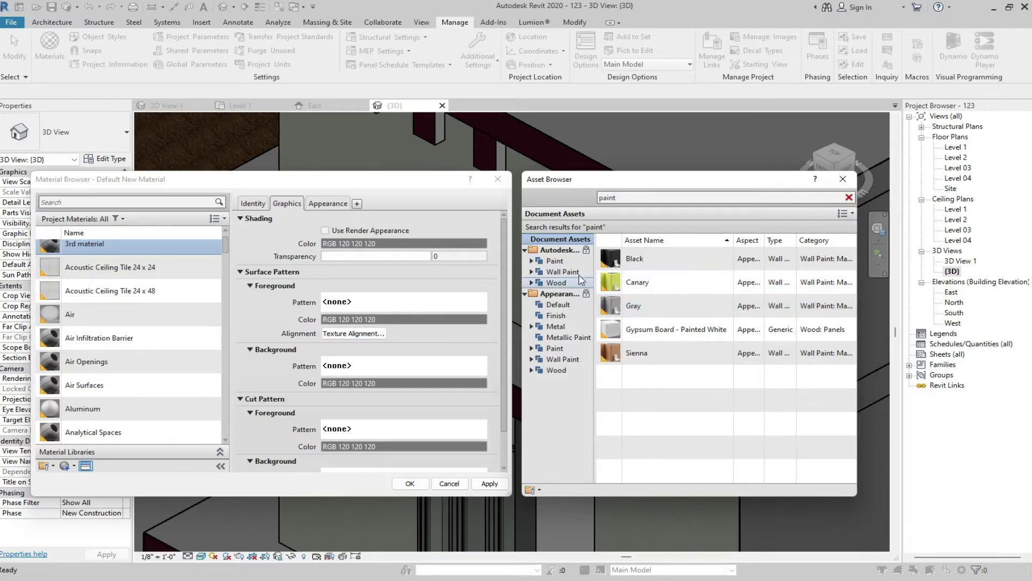
# Replace the appearance with Wall Paint > Matte Gray (RGB 105 105 105) and close the library
pyautogui.click(531, 262)
pyautogui.click(549, 274)
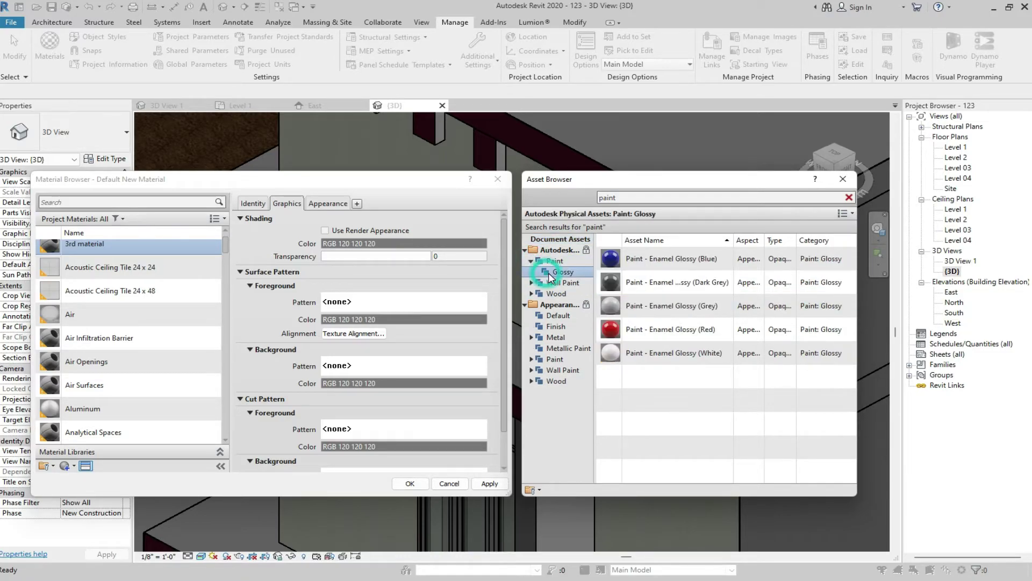
pyautogui.click(535, 283)
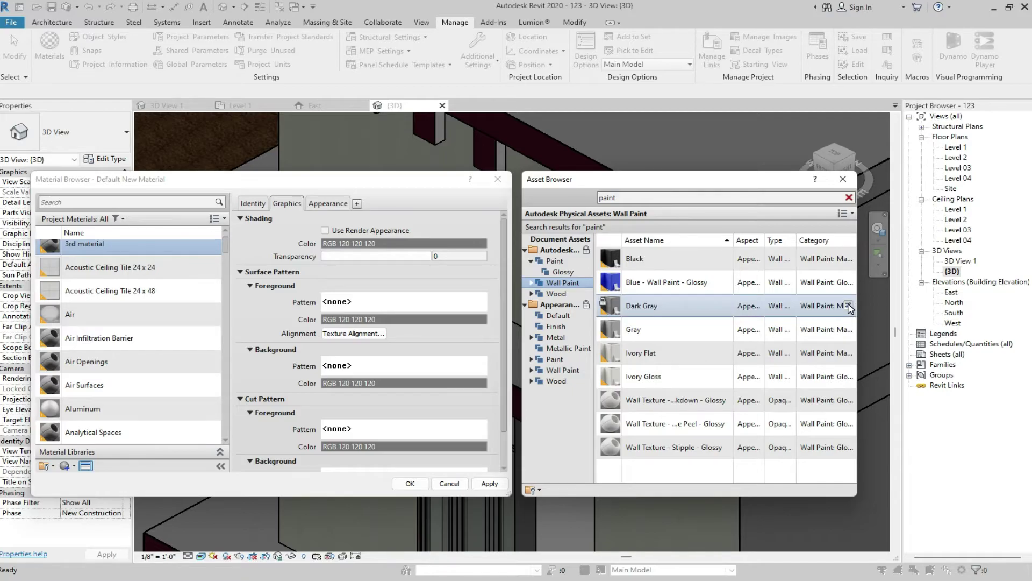
pyautogui.click(531, 294)
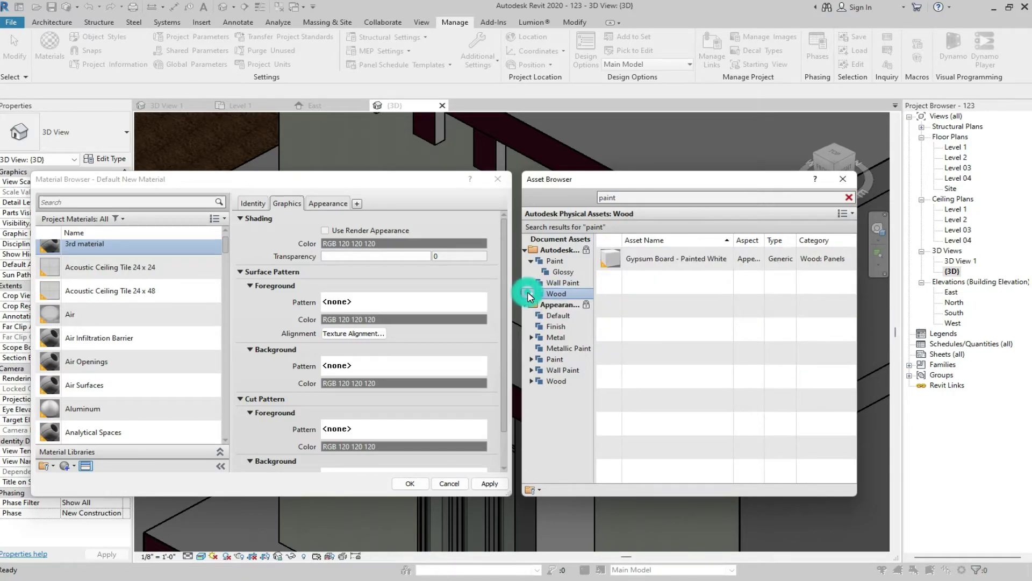
pyautogui.click(529, 262)
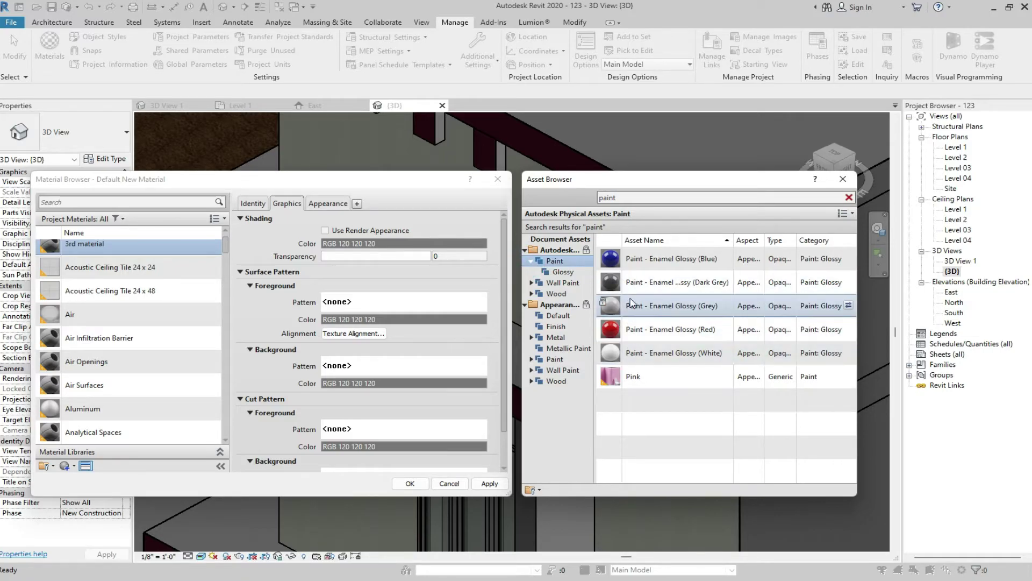
pyautogui.click(531, 283)
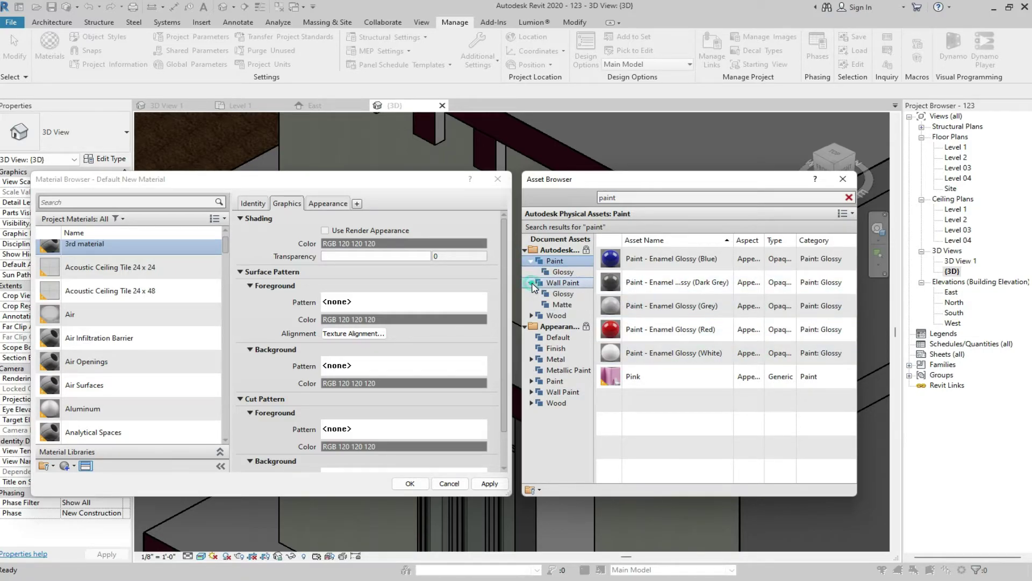
pyautogui.click(568, 305)
pyautogui.moveTo(726, 305)
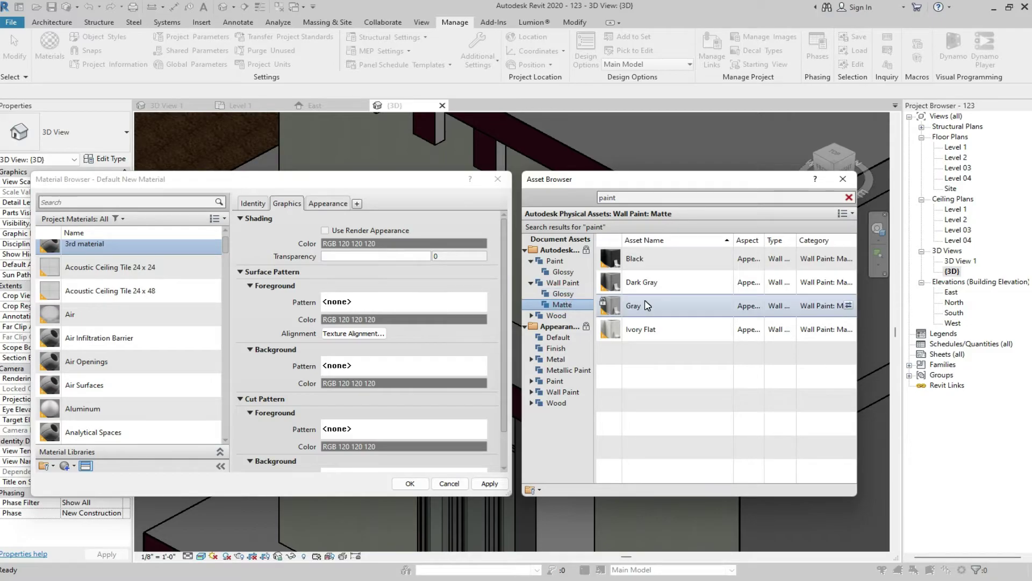
pyautogui.click(847, 305)
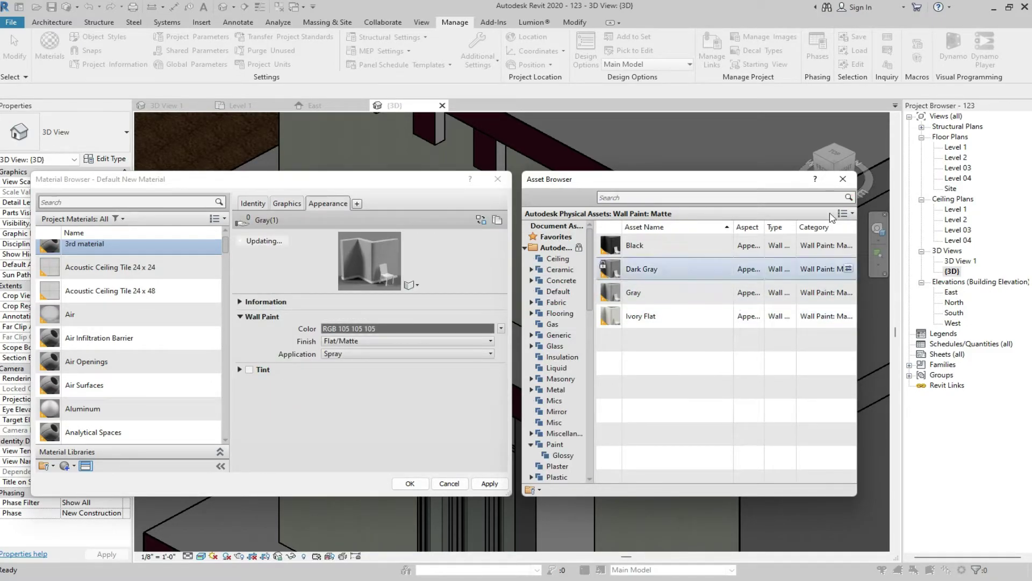
pyautogui.click(851, 186)
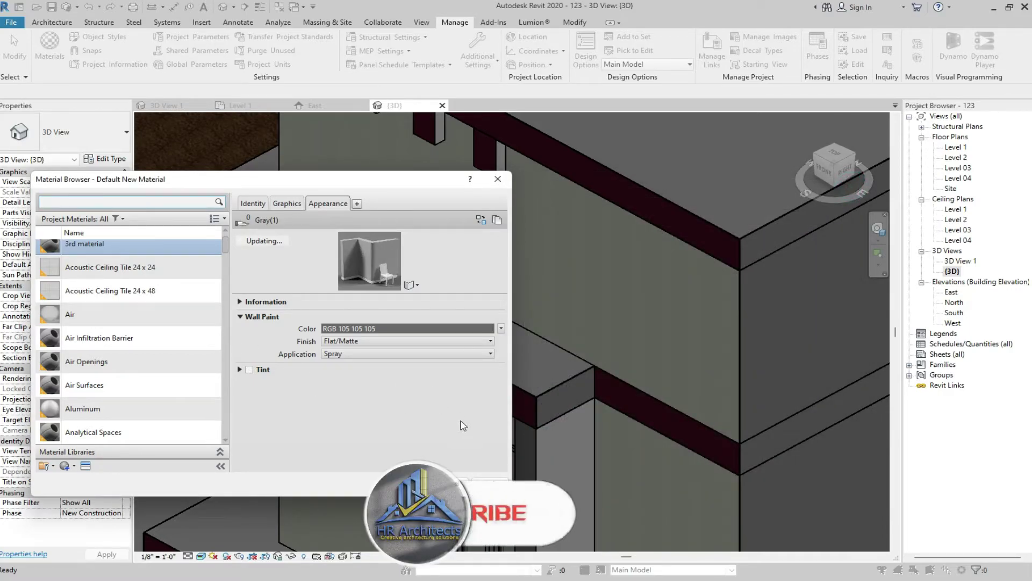
# Pick the 3rd material and paint the maroon beam face dark grey
pyautogui.click(489, 483)
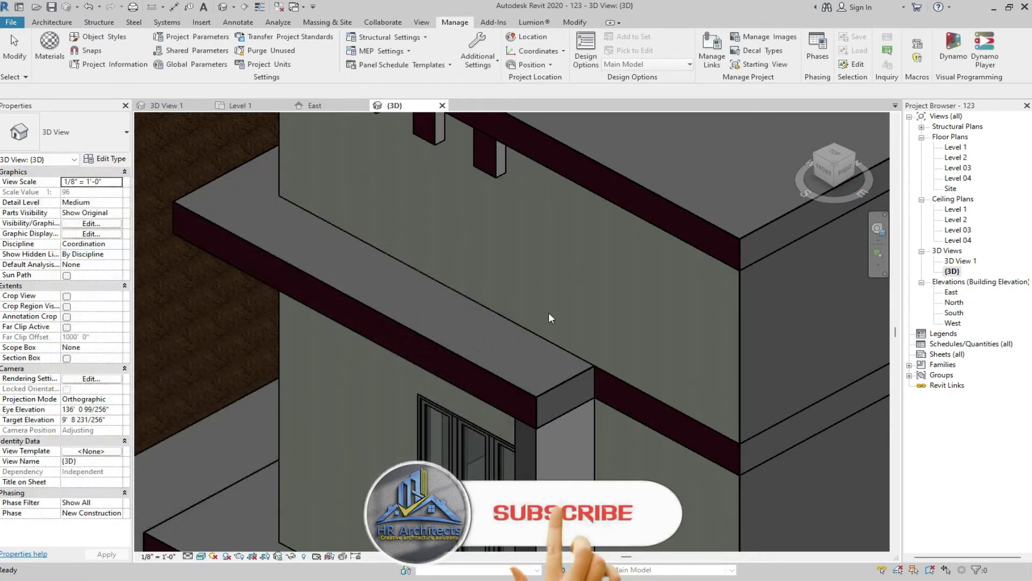
pyautogui.click(577, 24)
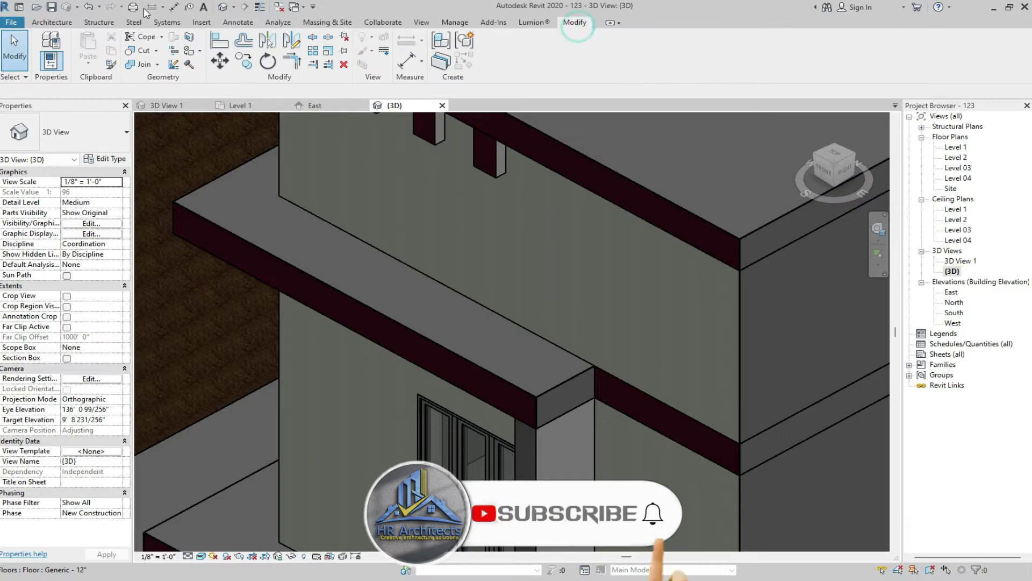
pyautogui.click(188, 51)
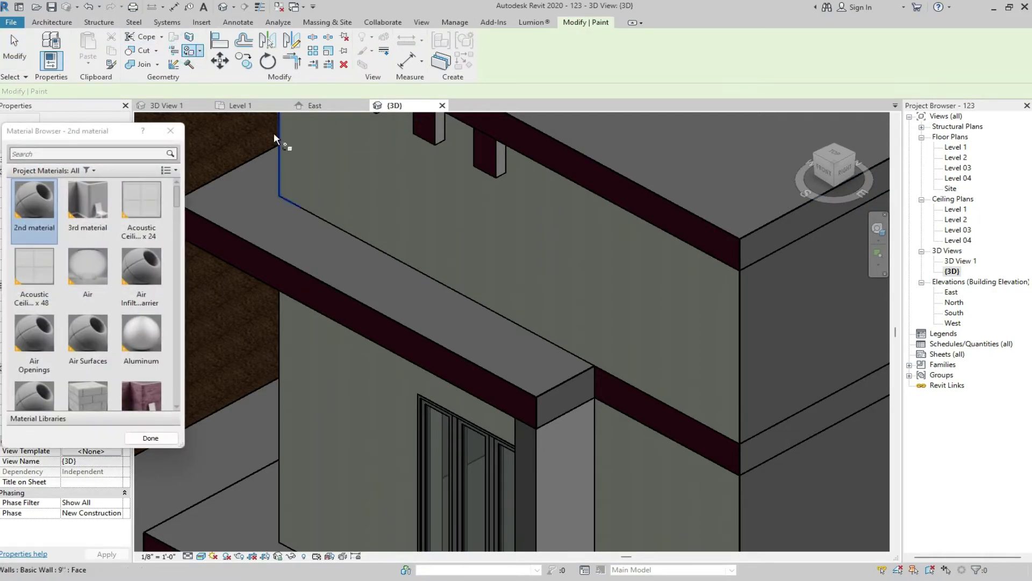
pyautogui.click(118, 154)
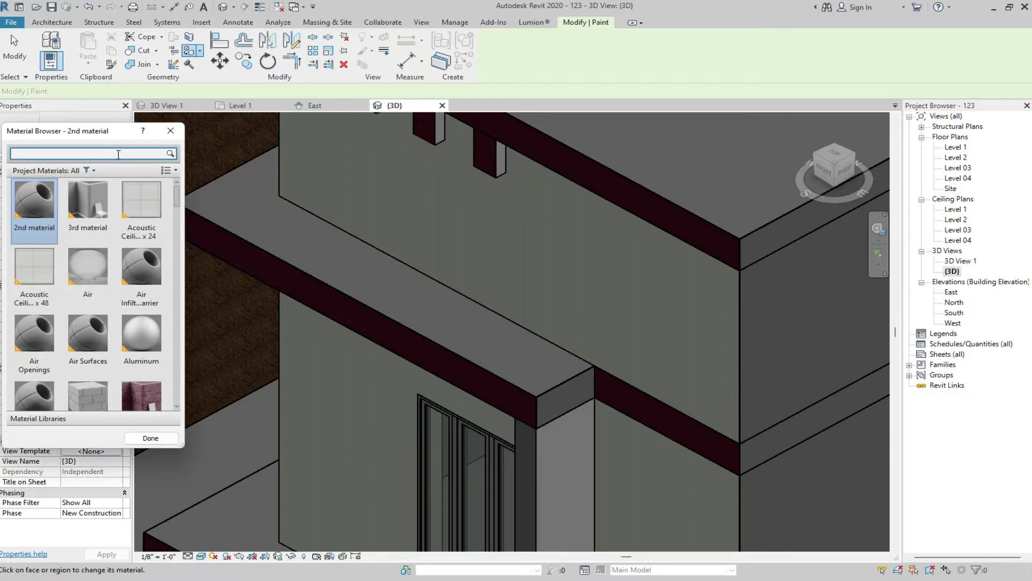
pyautogui.write('3rd')
pyautogui.click(42, 225)
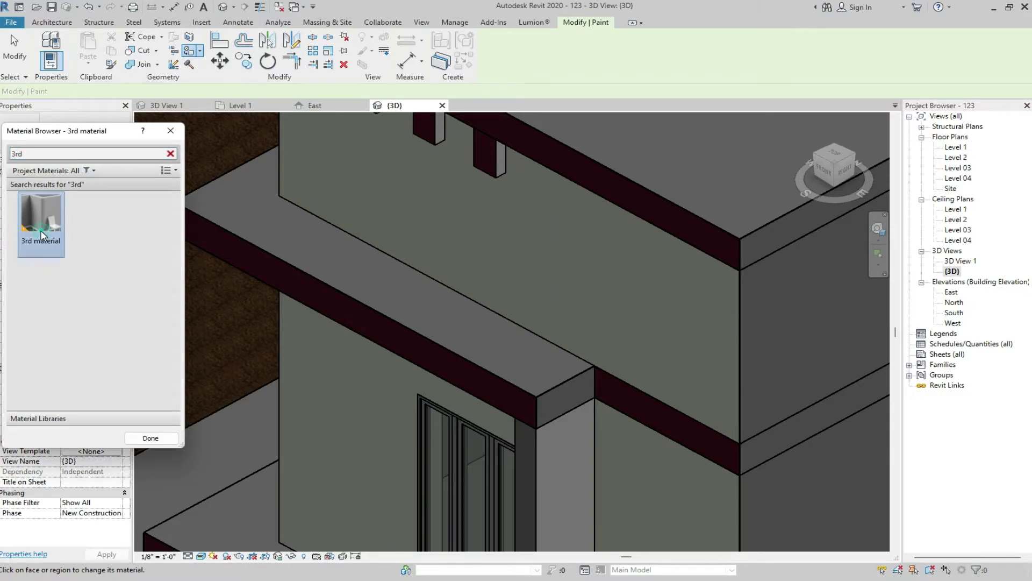
pyautogui.click(405, 342)
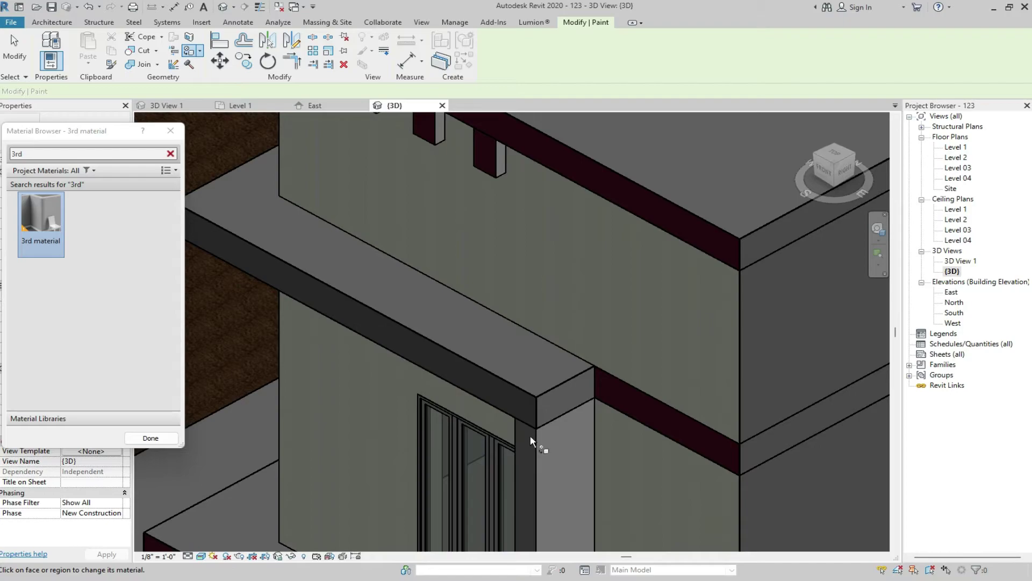
# From the front-left corner view, paint the floor edge face with 3rd material
pyautogui.scroll(-4, 530, 434)
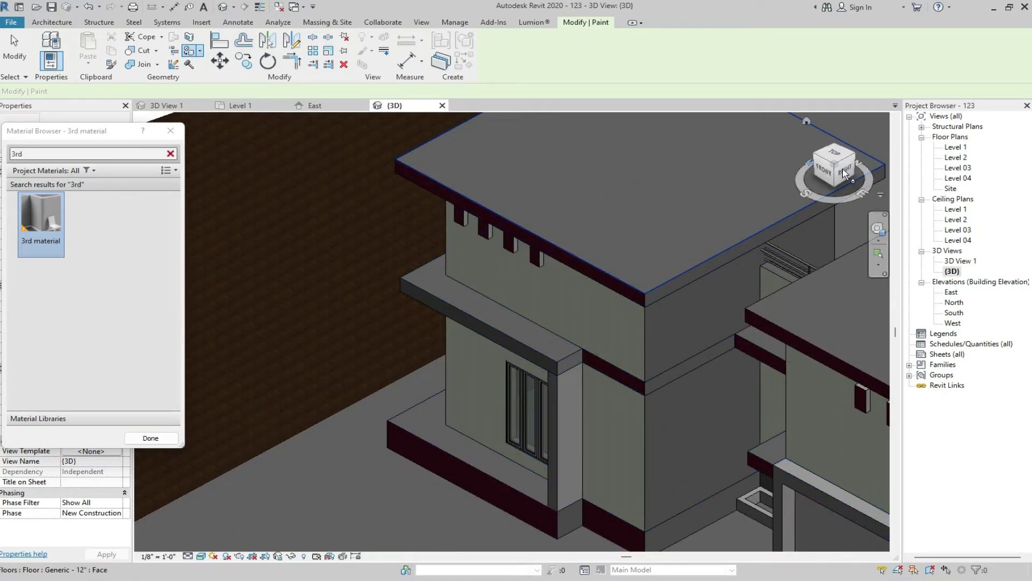
pyautogui.click(816, 159)
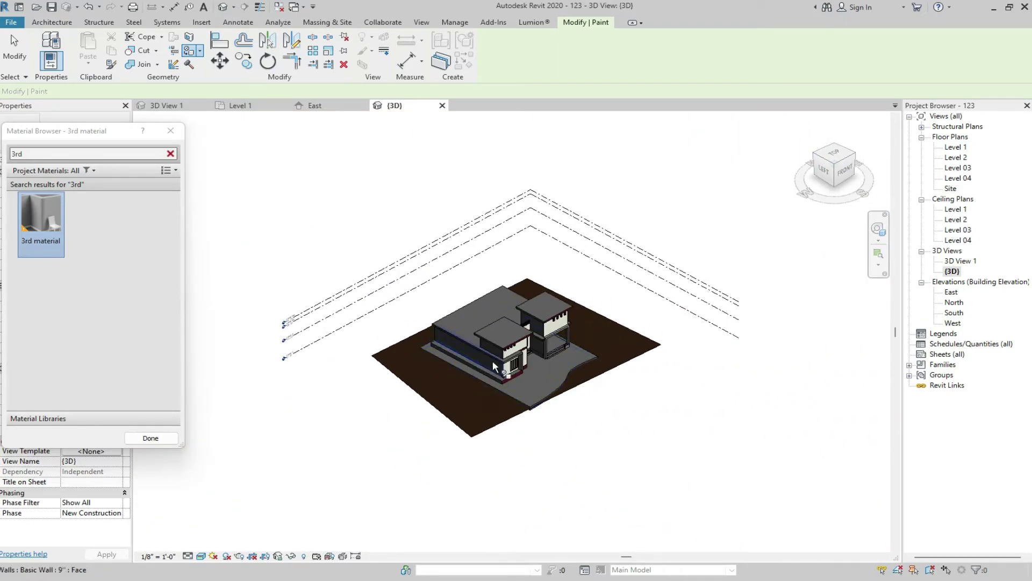
pyautogui.scroll(5, 490, 355)
pyautogui.scroll(3, 489, 351)
pyautogui.scroll(3, 452, 387)
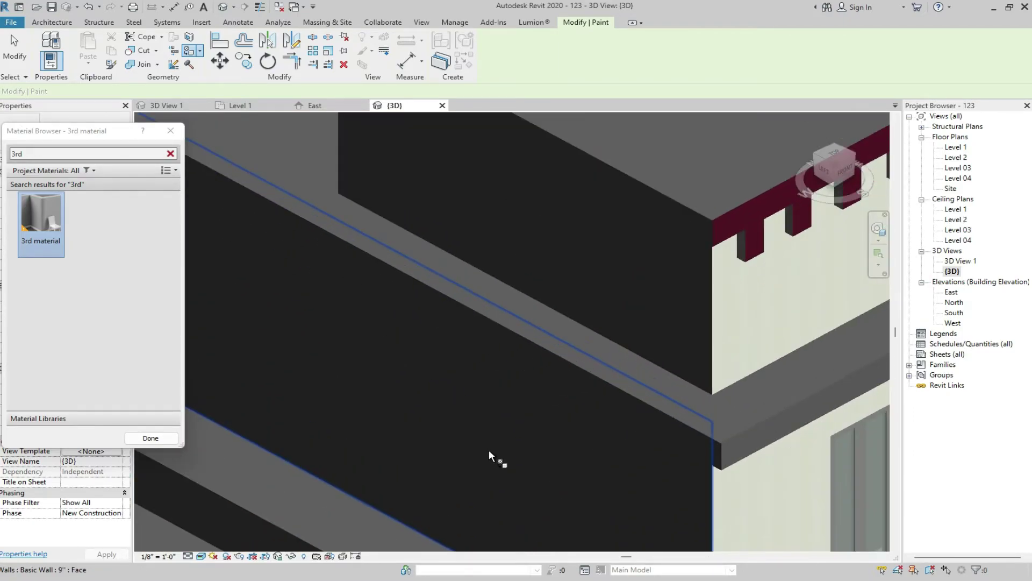
pyautogui.click(692, 444)
pyautogui.scroll(-3, 535, 379)
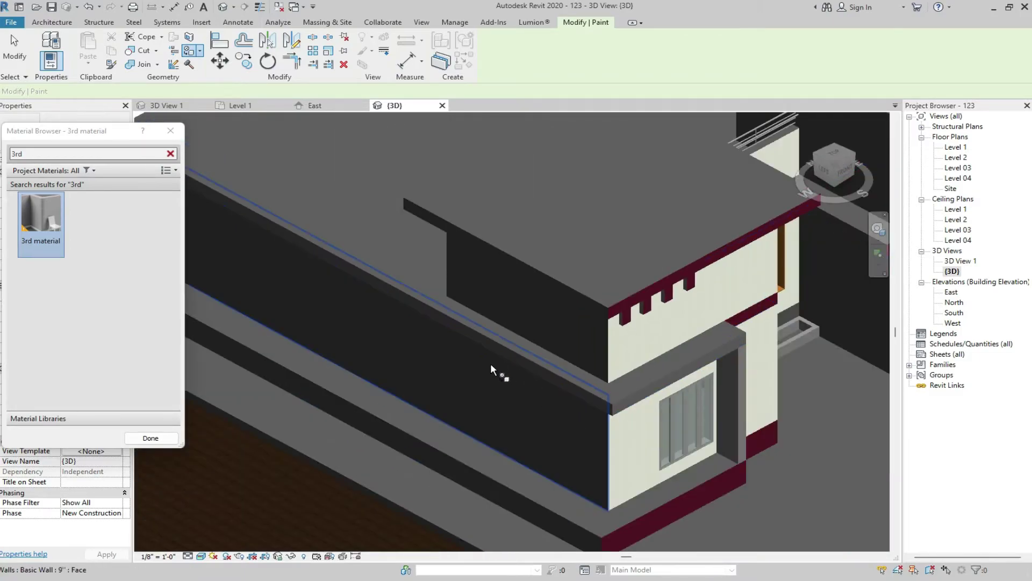
pyautogui.scroll(-3, 490, 363)
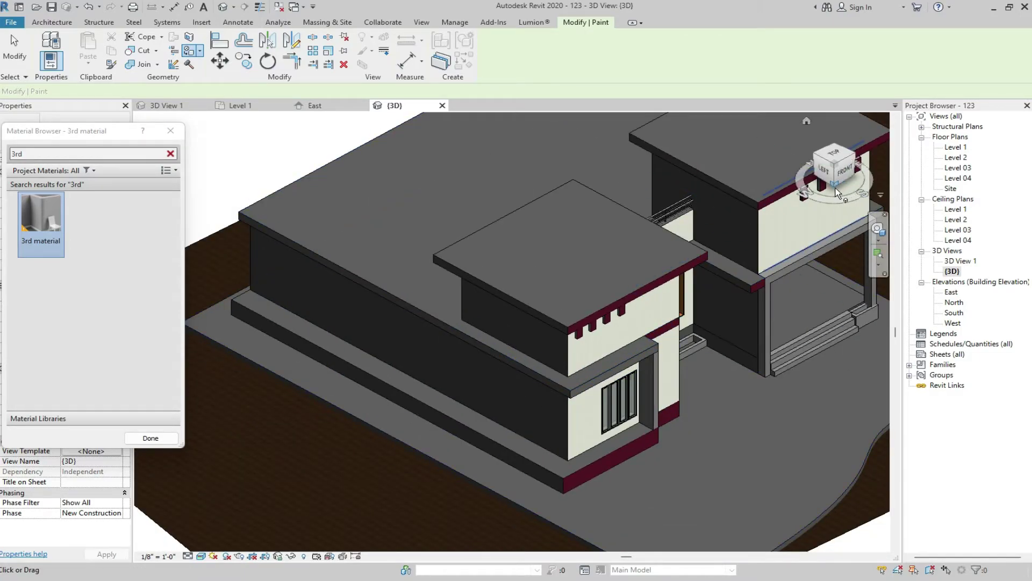
# Orbit below and paint the beam underside and slab edge underside with 3rd material
pyautogui.moveTo(837, 192)
pyautogui.mouseDown()
pyautogui.moveTo(857, 171)
pyautogui.moveTo(831, 199)
pyautogui.mouseUp()
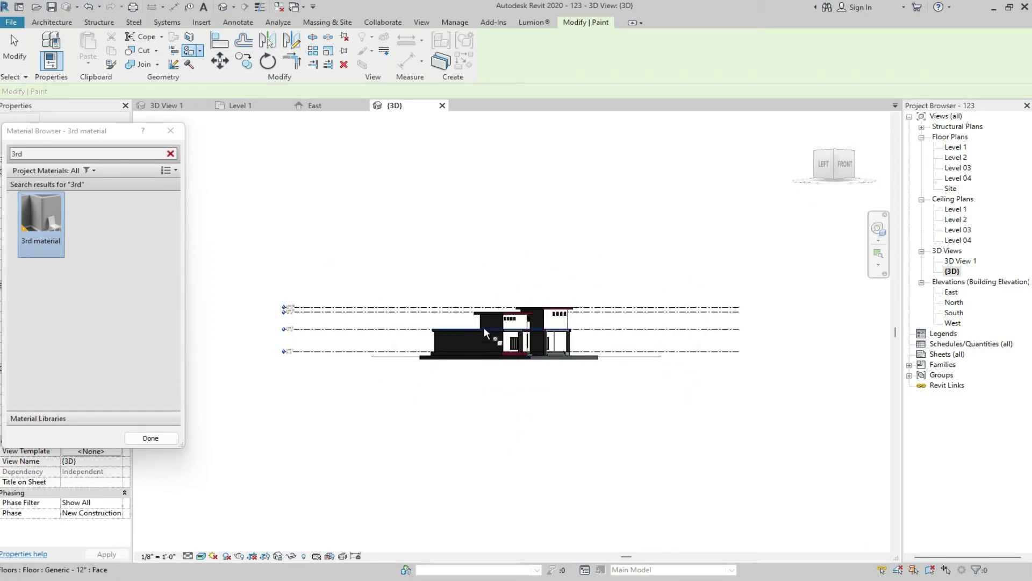
pyautogui.scroll(2, 483, 327)
pyautogui.scroll(2, 513, 339)
pyautogui.scroll(3, 630, 356)
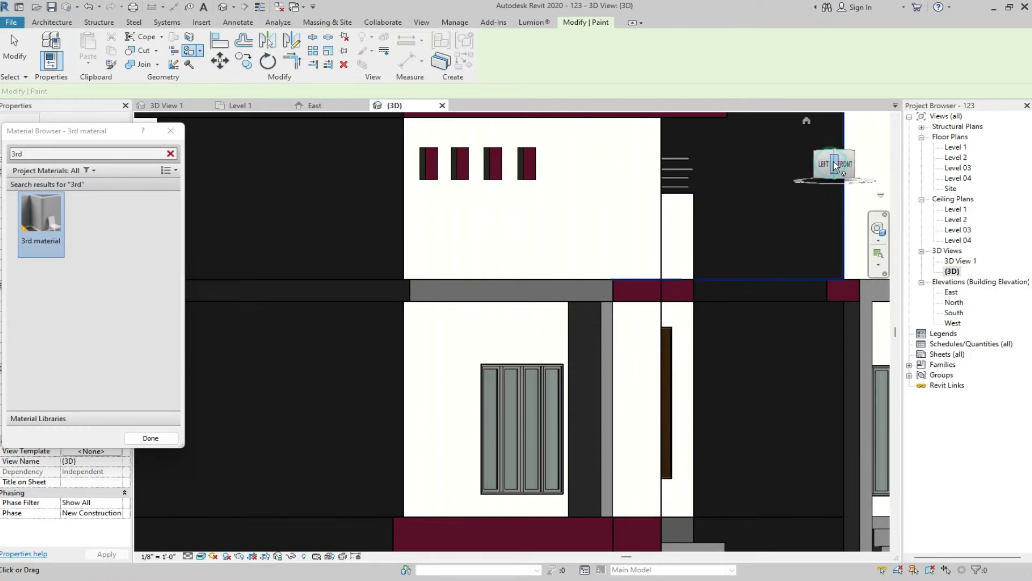
pyautogui.moveTo(831, 164); pyautogui.dragTo(840, 146)
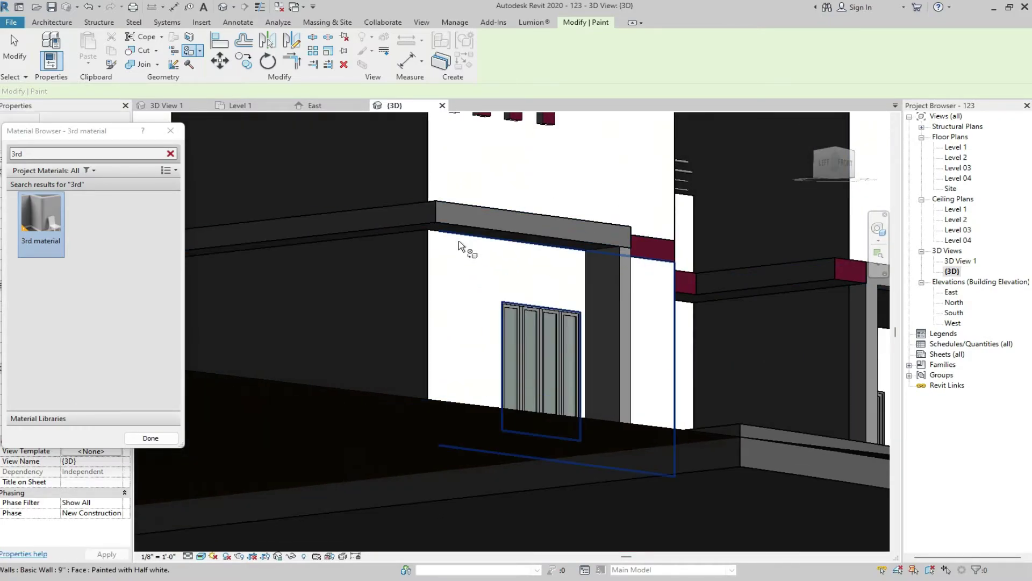
pyautogui.scroll(3, 486, 234)
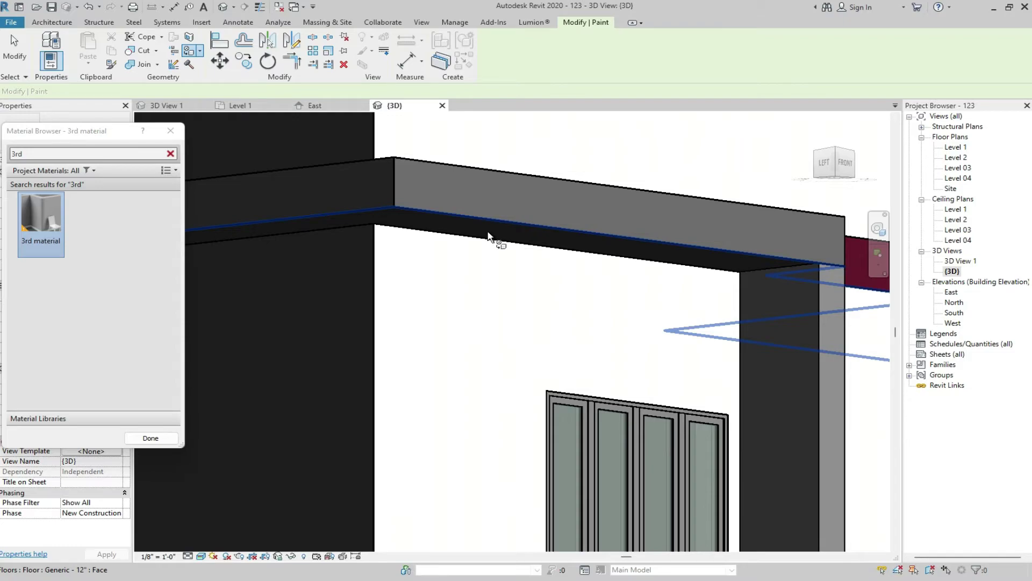
pyautogui.click(487, 234)
pyautogui.click(503, 225)
pyautogui.scroll(-3, 618, 281)
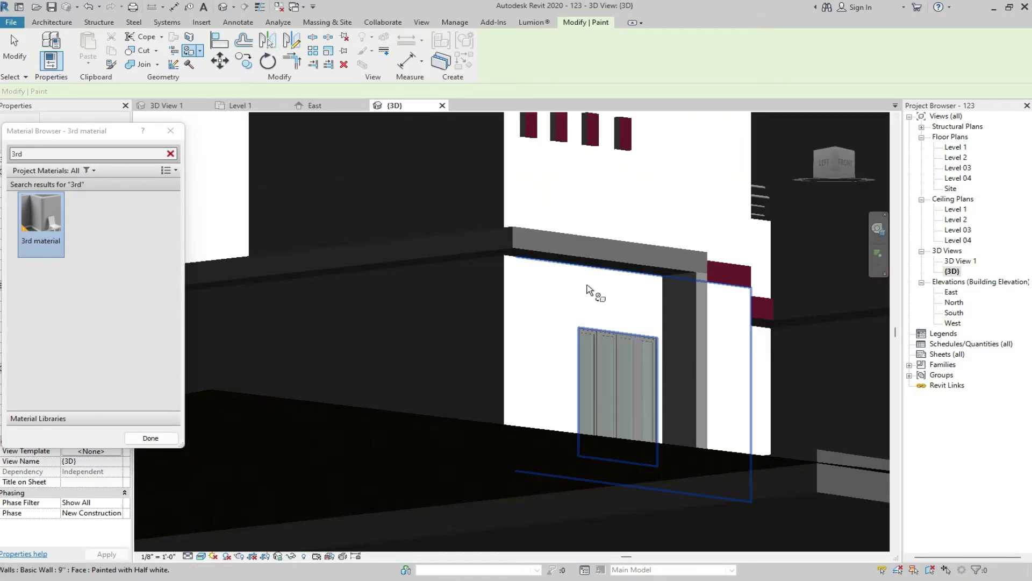
pyautogui.click(832, 163)
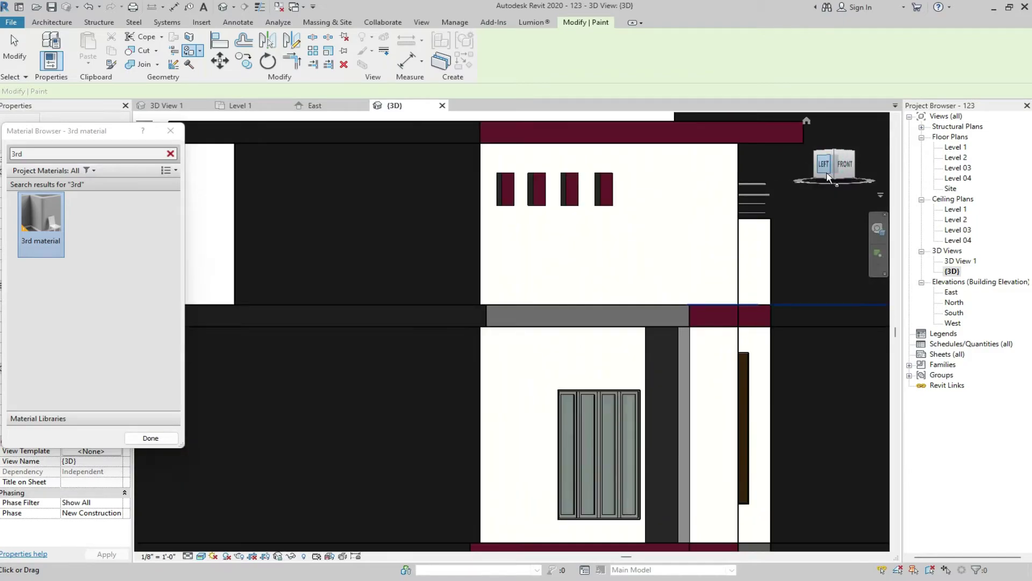
pyautogui.click(150, 438)
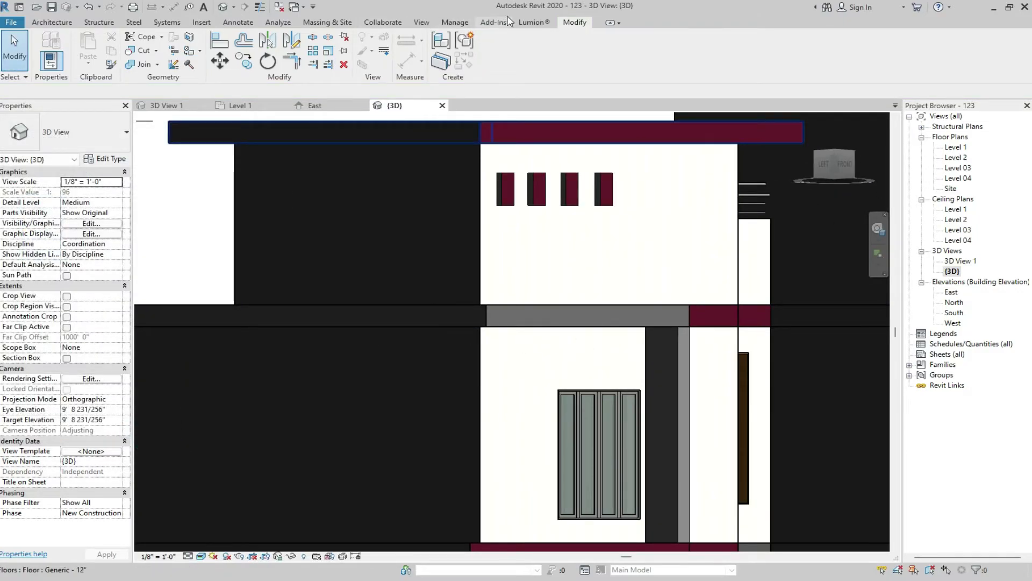
# Edit the column generic model in place and paint its faces with 3rd material
pyautogui.click(674, 353)
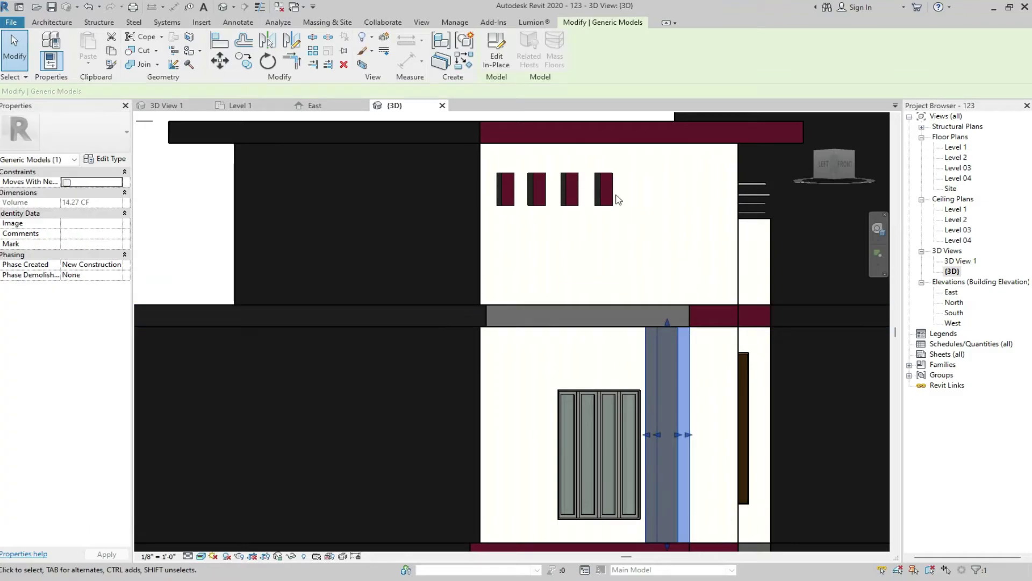
pyautogui.click(496, 56)
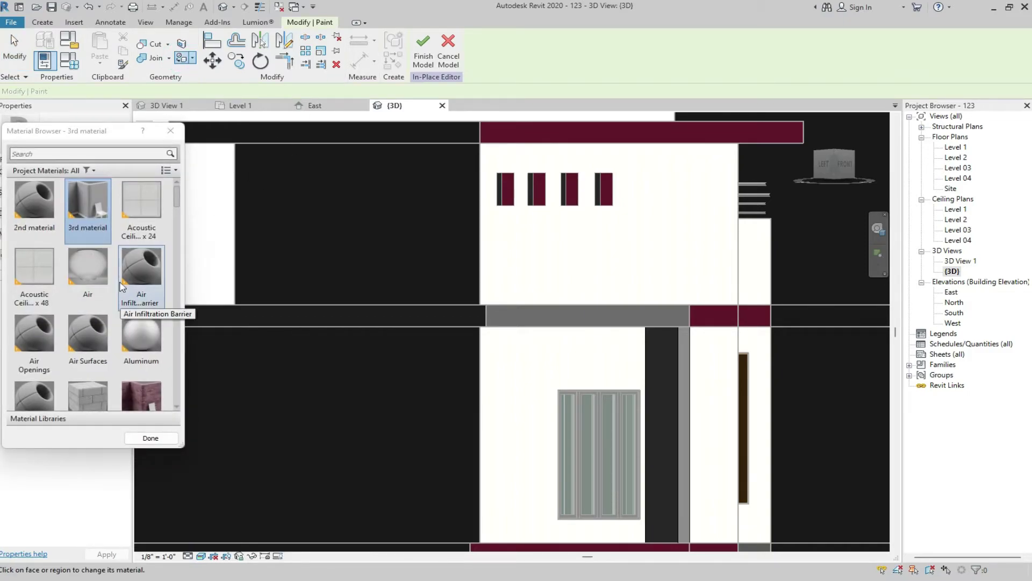
pyautogui.click(670, 363)
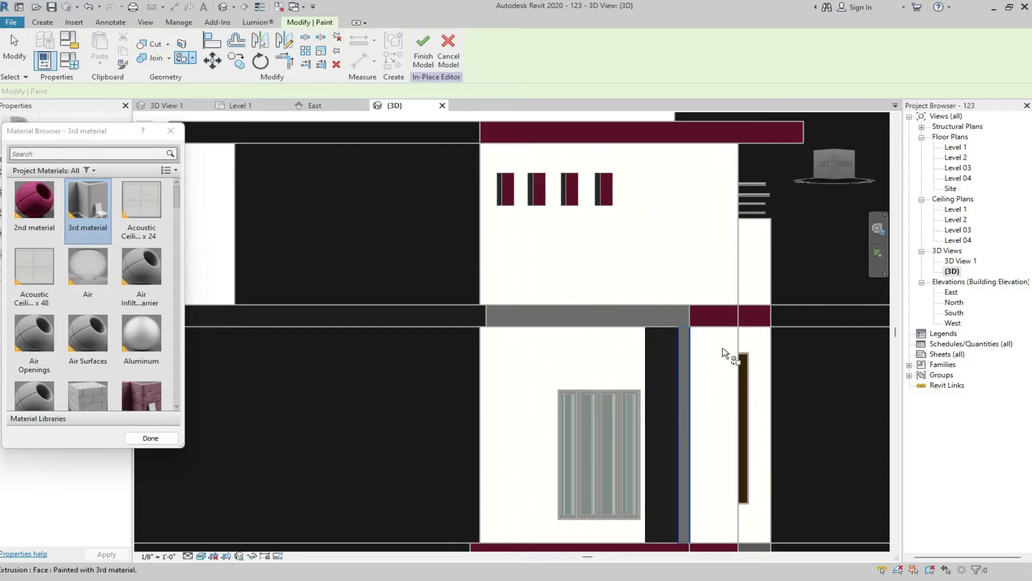
pyautogui.moveTo(845, 165); pyautogui.dragTo(831, 164)
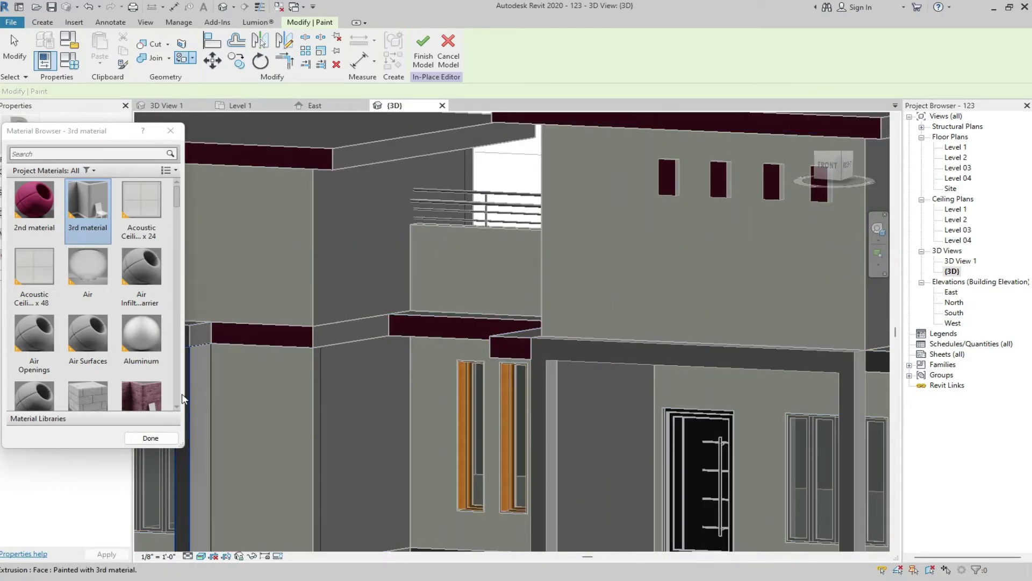
pyautogui.click(198, 387)
pyautogui.scroll(-3, 453, 301)
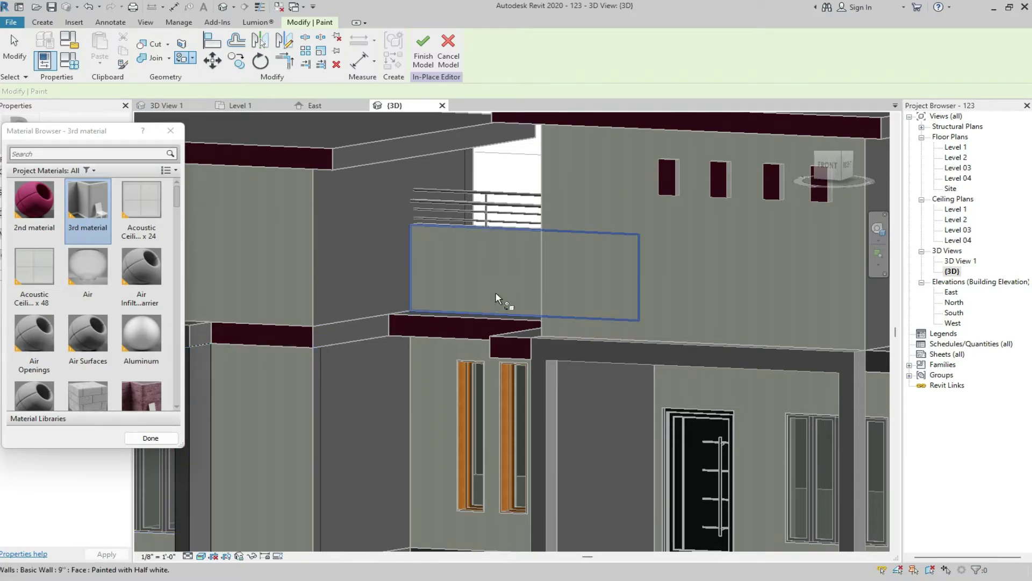
pyautogui.scroll(-2, 496, 293)
pyautogui.scroll(2, 610, 497)
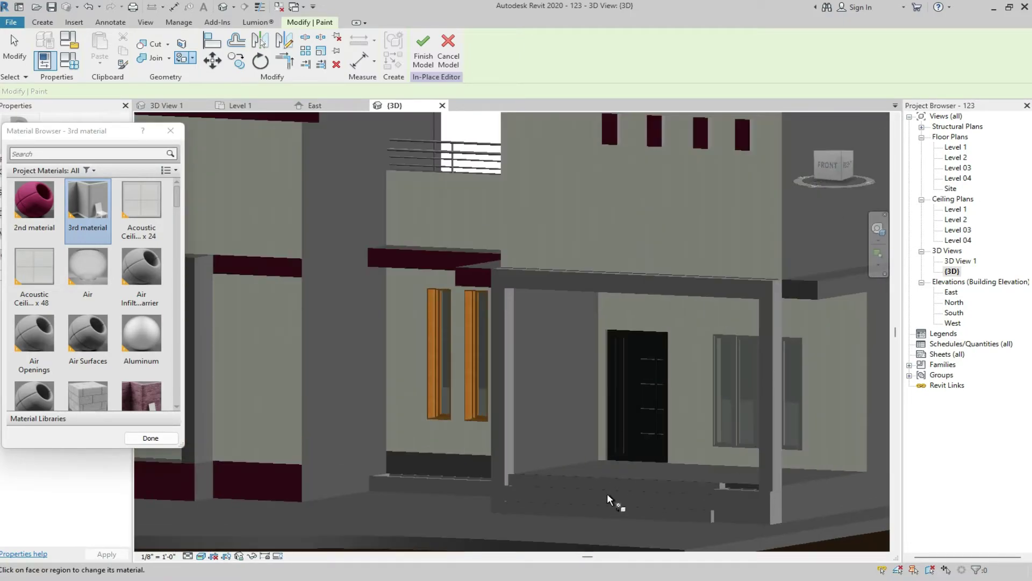
pyautogui.scroll(-2, 592, 494)
pyautogui.scroll(1, 575, 495)
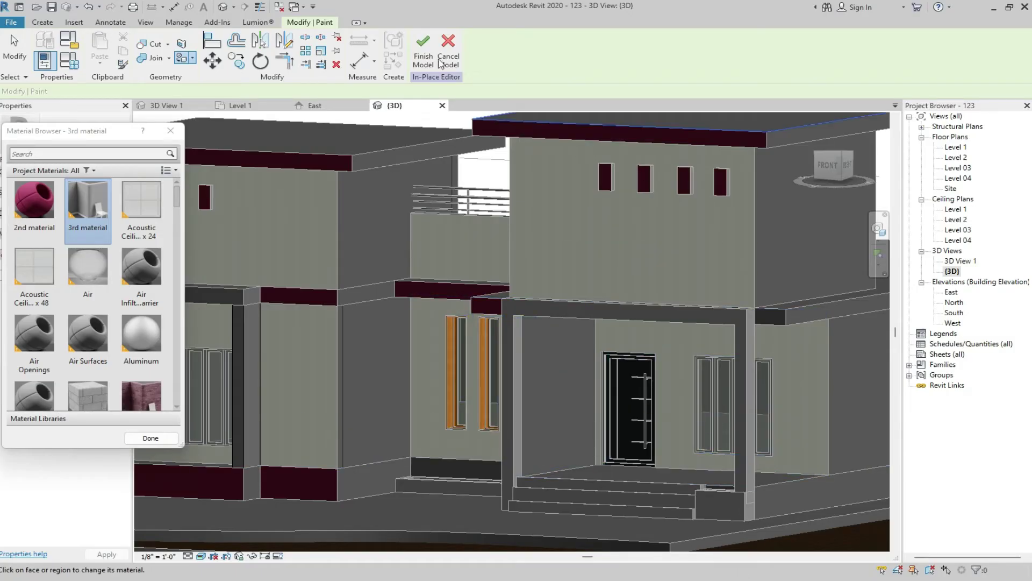
# Edit the entrance frame in place and paint its right column, top and left jamb faces with 3rd material
pyautogui.click(425, 40)
pyautogui.click(748, 362)
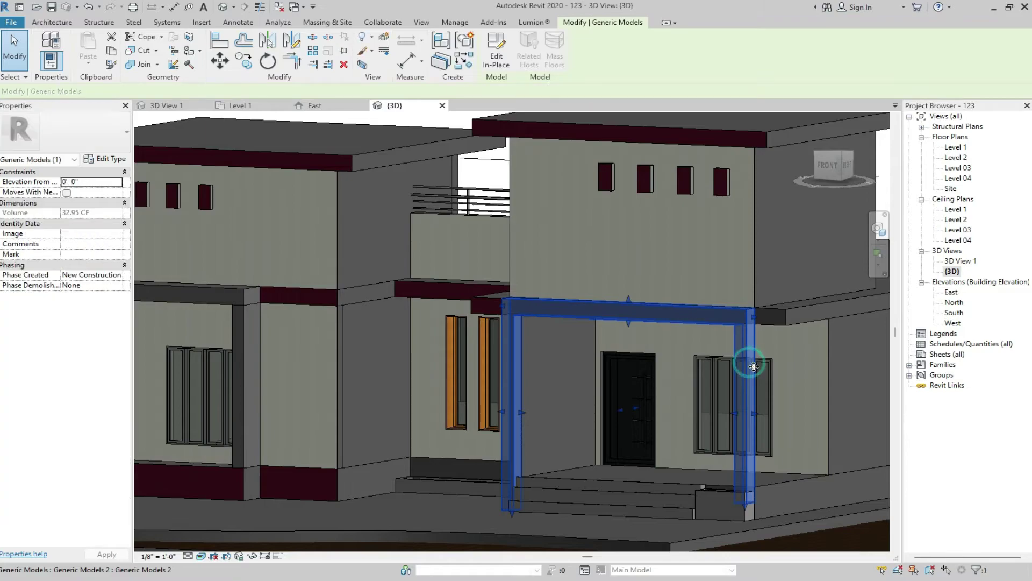
pyautogui.click(493, 46)
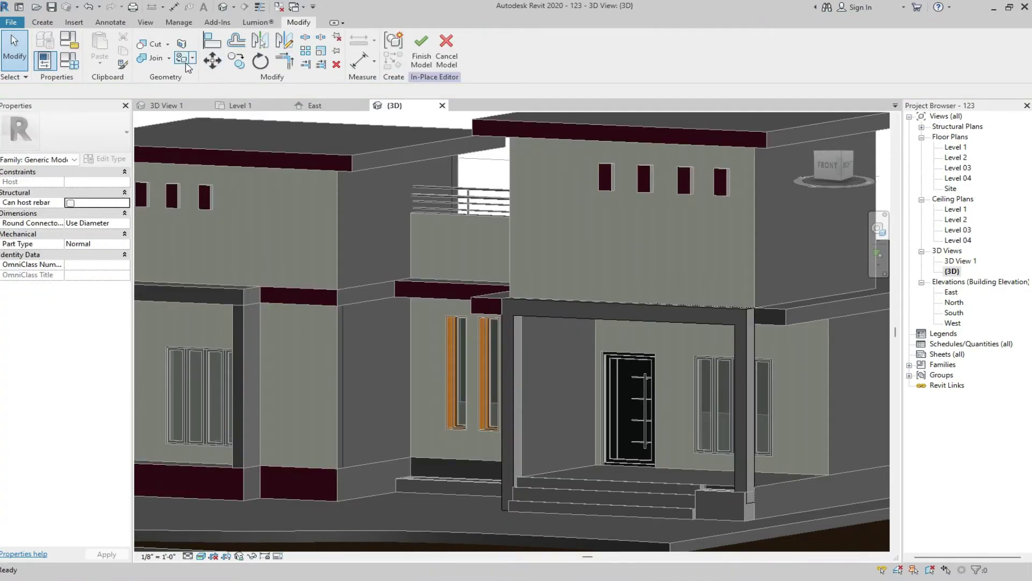
pyautogui.click(179, 59)
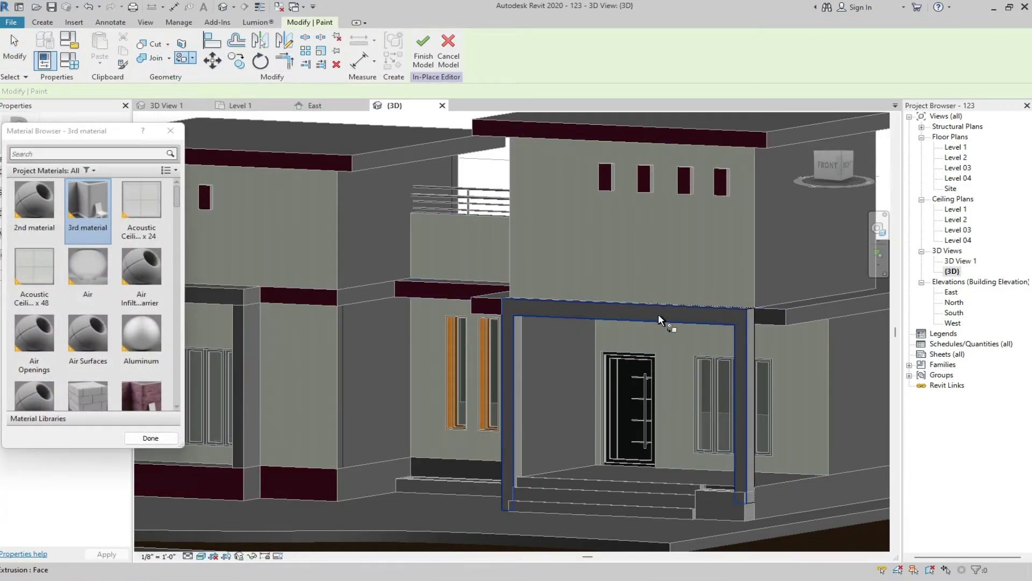
pyautogui.scroll(5, 745, 357)
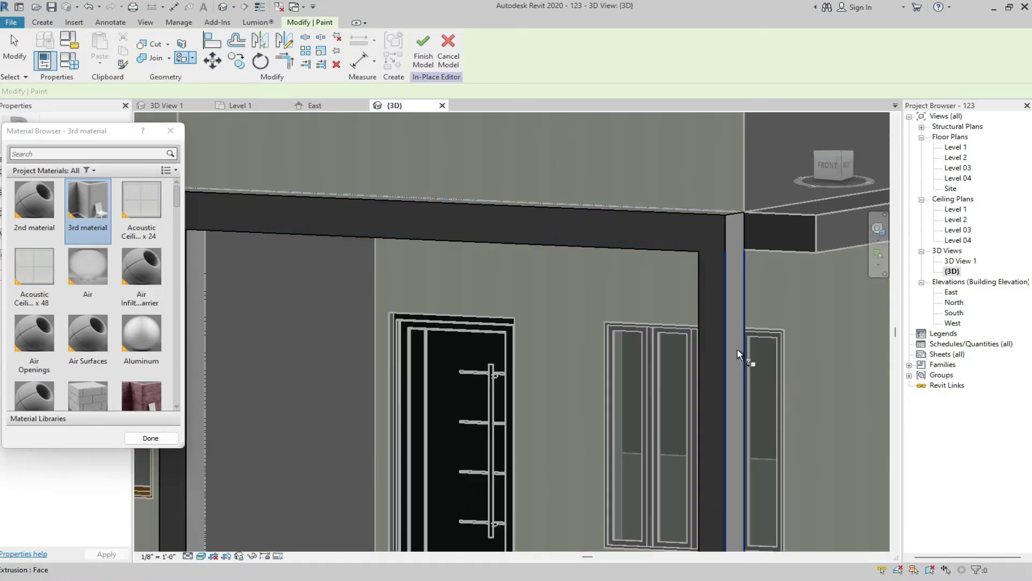
pyautogui.click(737, 352)
pyautogui.scroll(-3, 672, 312)
pyautogui.scroll(2, 721, 237)
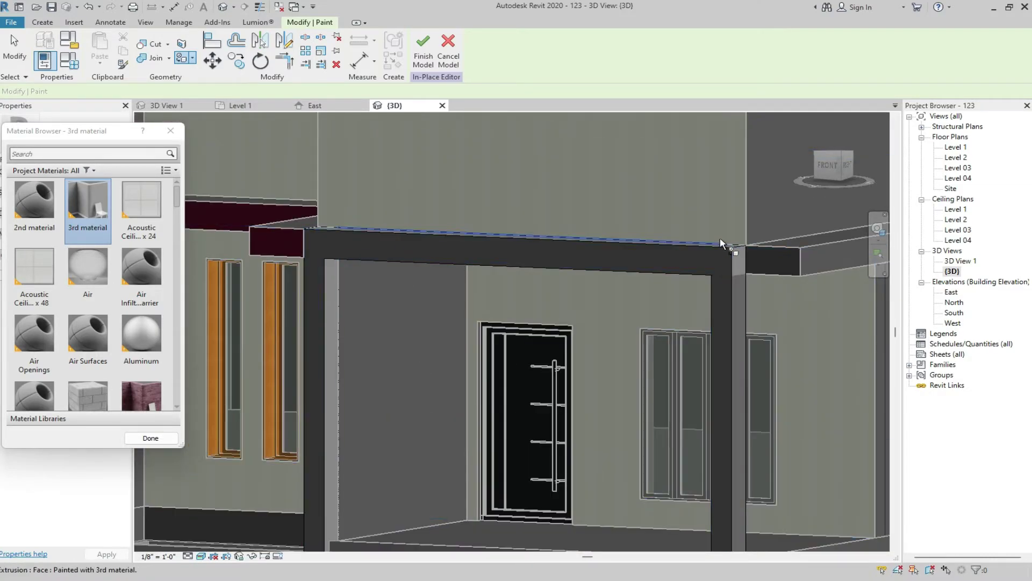
pyautogui.click(734, 262)
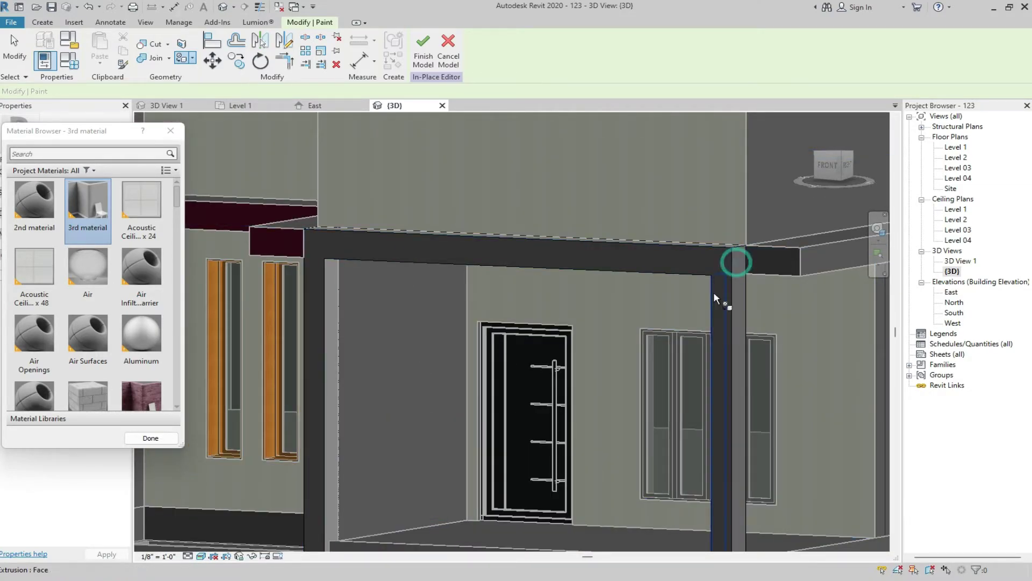
pyautogui.click(330, 345)
pyautogui.scroll(-4, 402, 318)
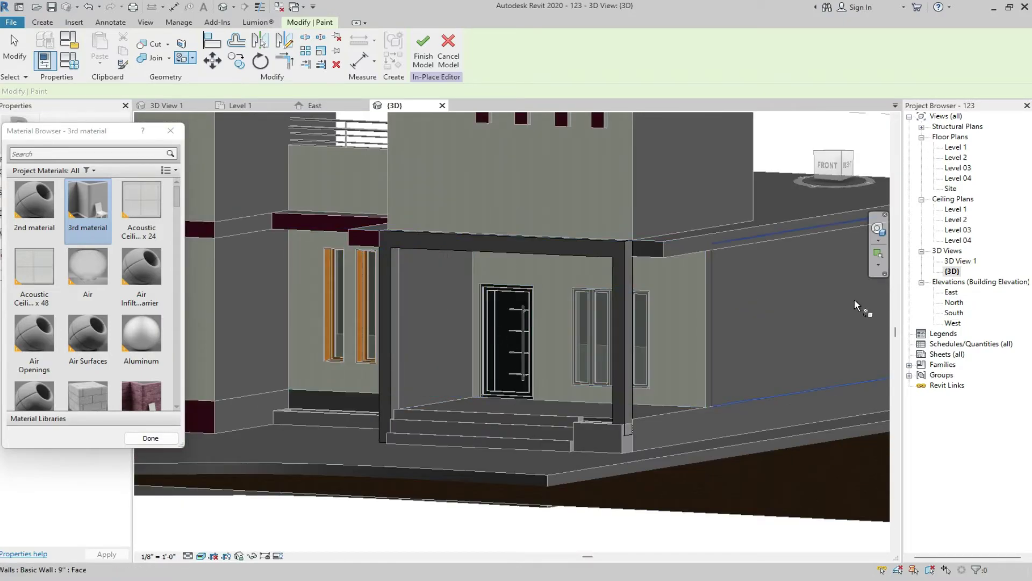
# Orbit to the porch column, paint its face with 3rd material and finish the frame model
pyautogui.click(828, 166)
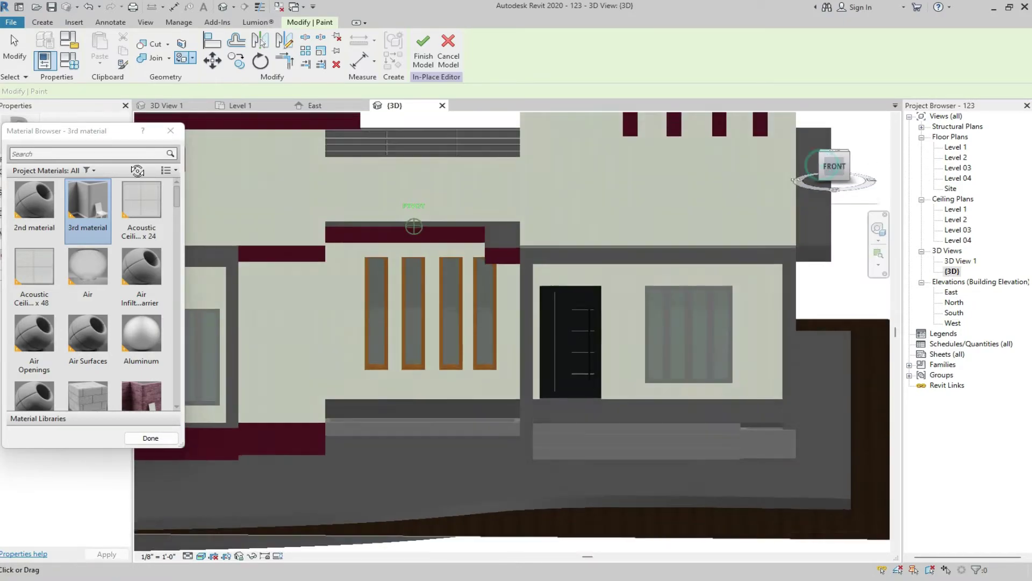
pyautogui.keyDown('shift'); pyautogui.moveTo(623, 266); pyautogui.dragTo(592, 266, button='middle'); pyautogui.keyUp('shift')
pyautogui.scroll(4, 591, 269)
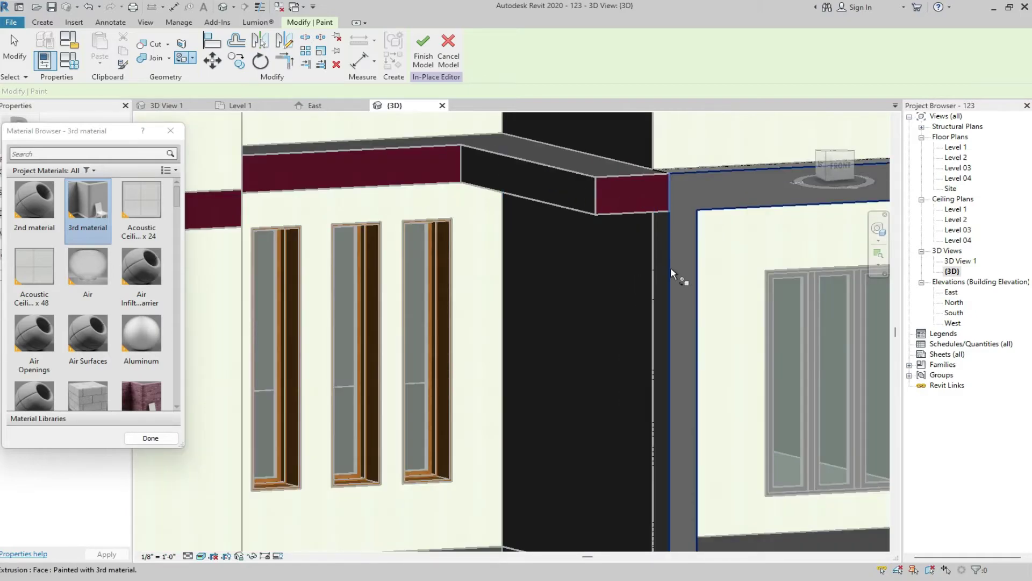
pyautogui.keyDown('shift'); pyautogui.moveTo(663, 268); pyautogui.dragTo(590, 310, button='middle'); pyautogui.keyUp('shift')
pyautogui.scroll(-4, 674, 302)
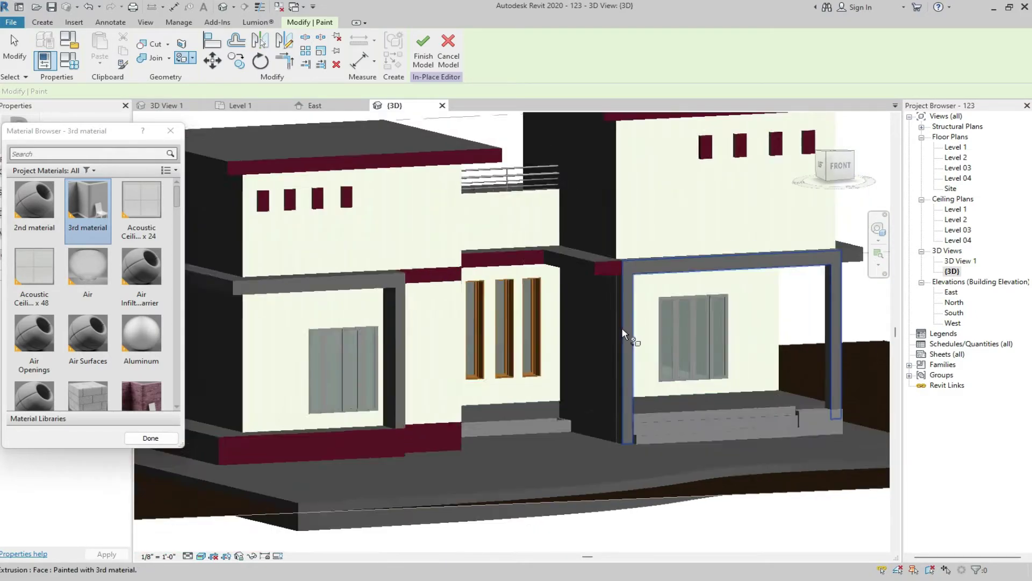
pyautogui.scroll(-3, 805, 298)
pyautogui.scroll(5, 805, 297)
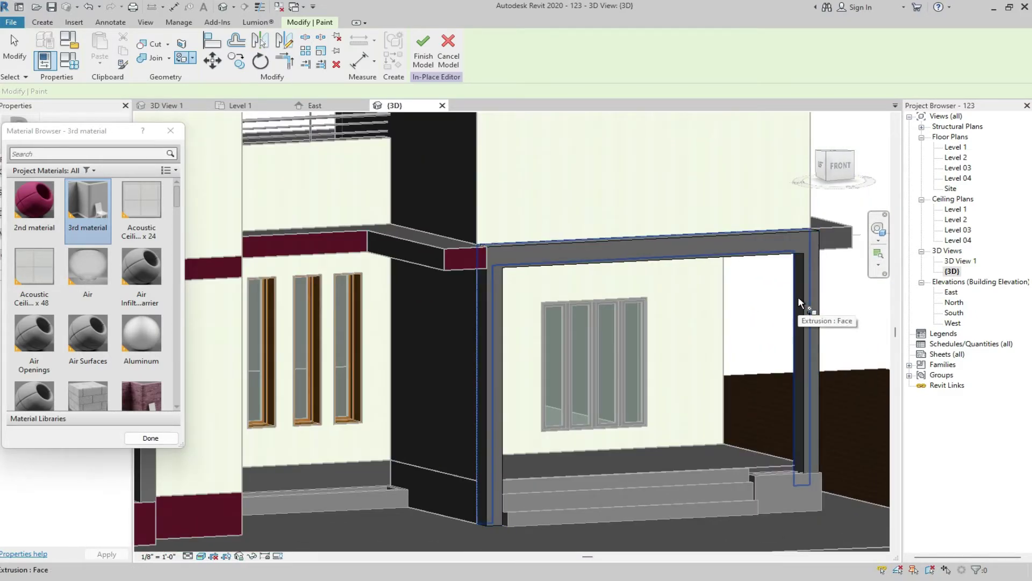
pyautogui.scroll(3, 799, 302)
pyautogui.click(798, 296)
pyautogui.scroll(-4, 795, 295)
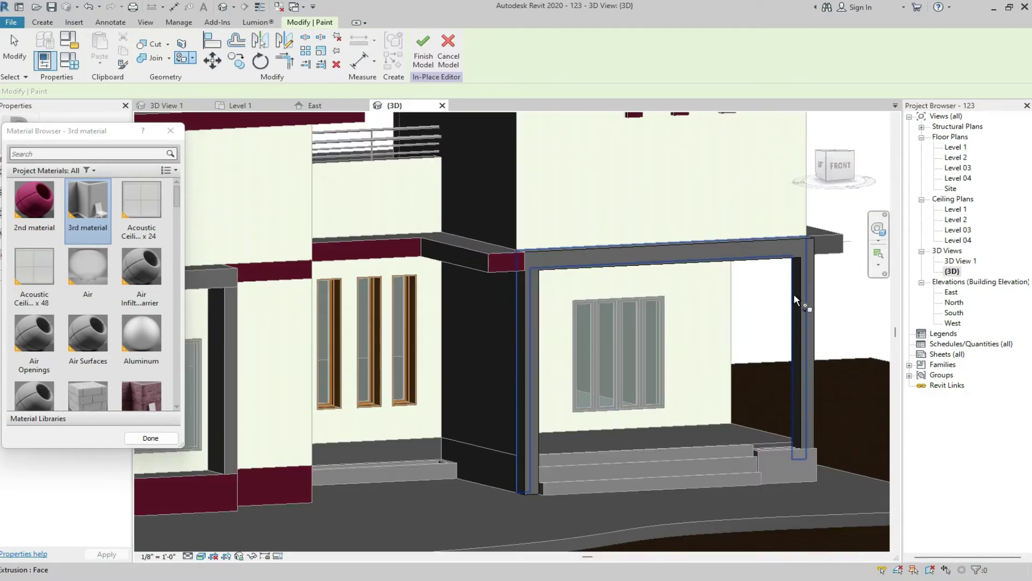
pyautogui.scroll(-3, 794, 296)
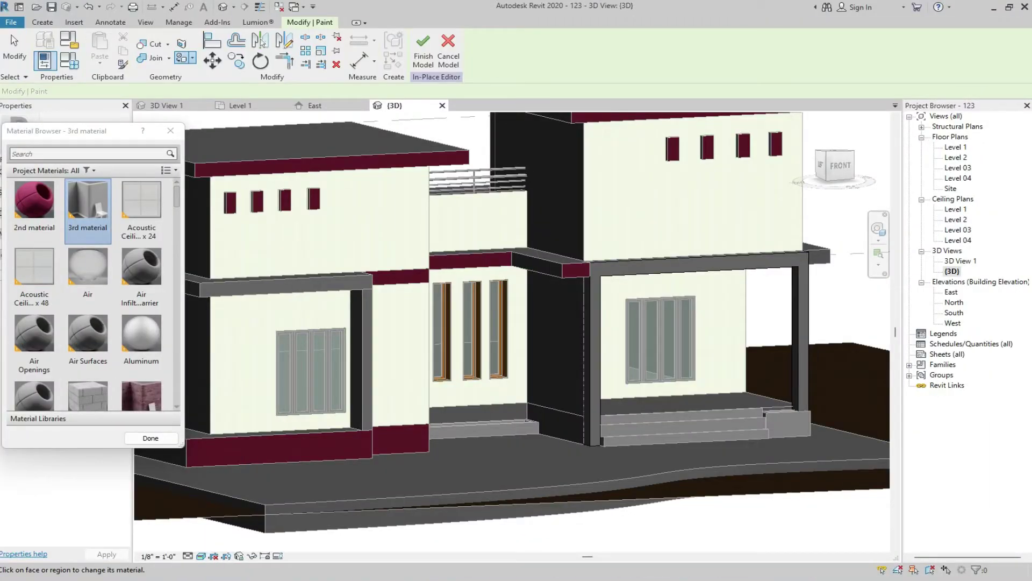
pyautogui.scroll(2, 584, 214)
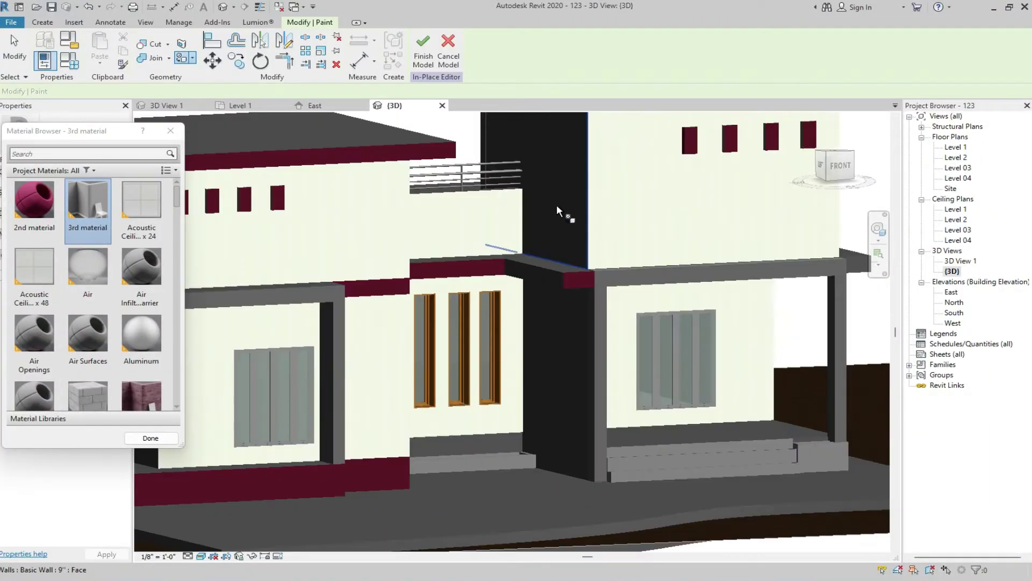
pyautogui.click(424, 61)
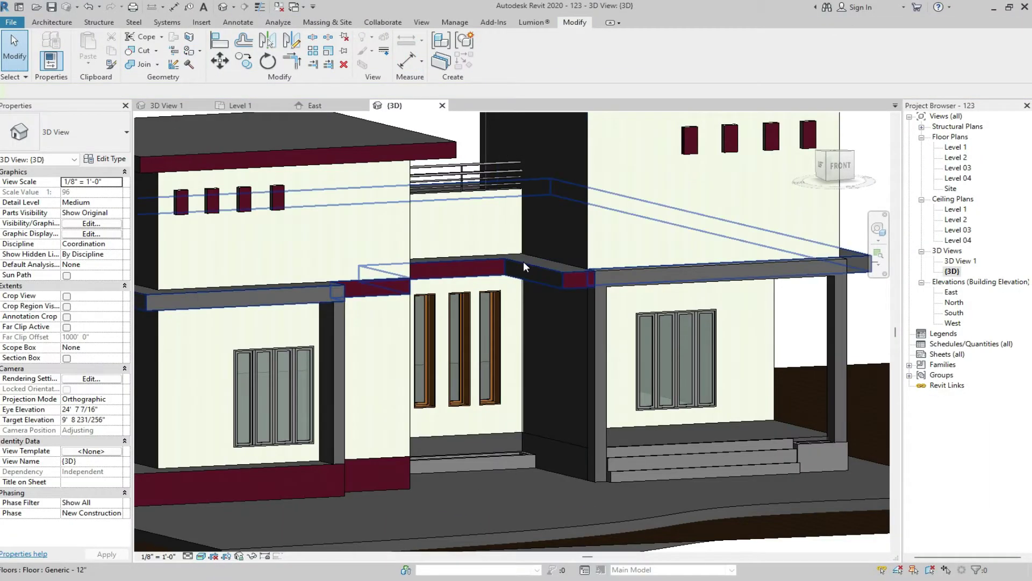
# Check the Level 2 and Level 1 slabs, then paint the slab edge beside the dark column with 2nd material
pyautogui.click(534, 275)
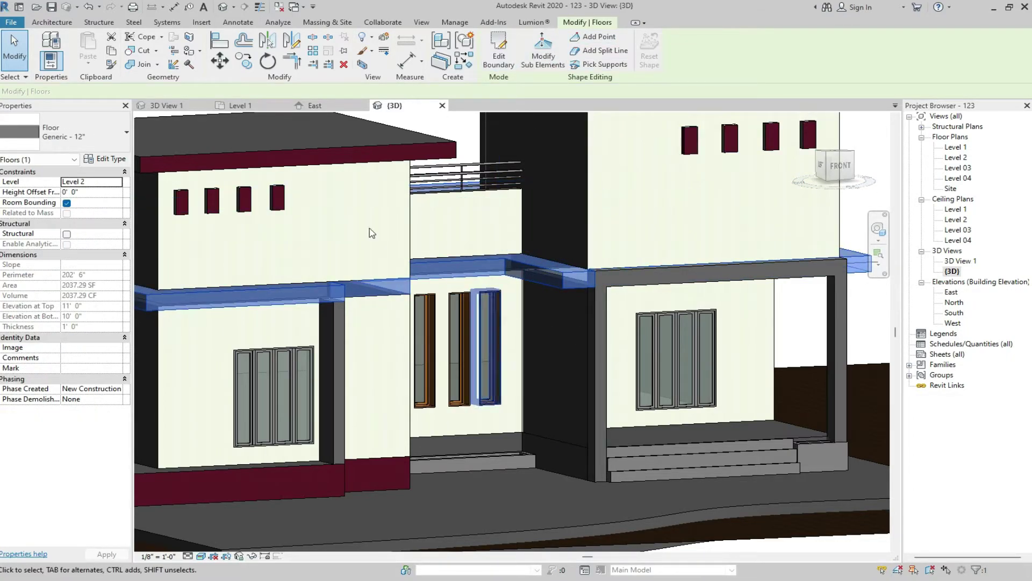
pyautogui.click(565, 25)
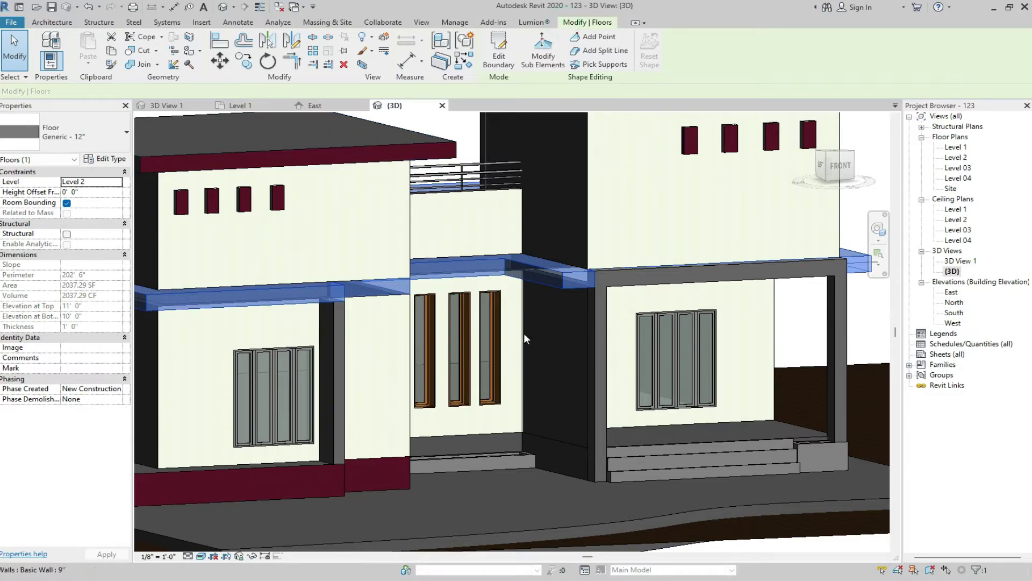
pyautogui.click(521, 431)
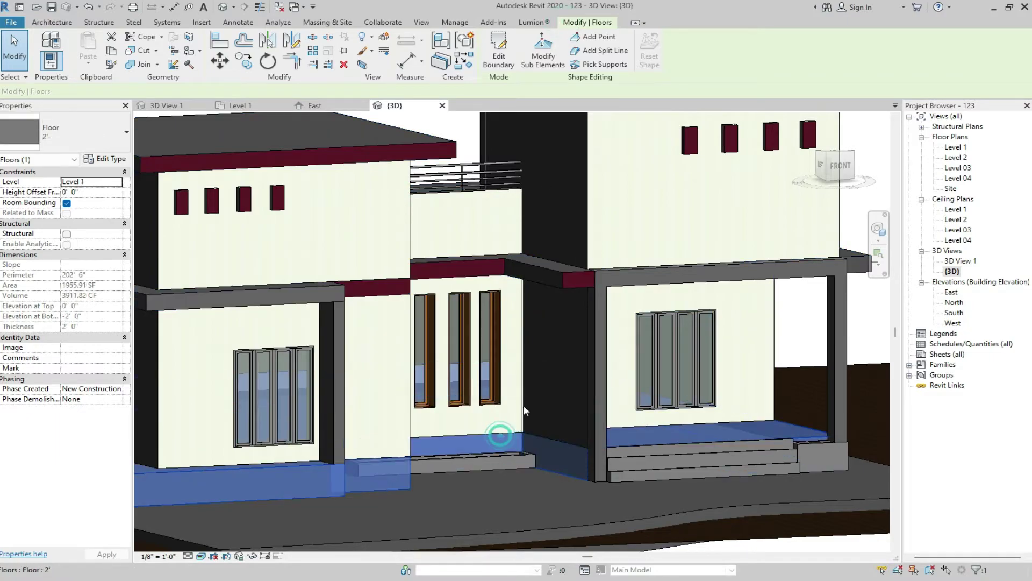
pyautogui.click(842, 548)
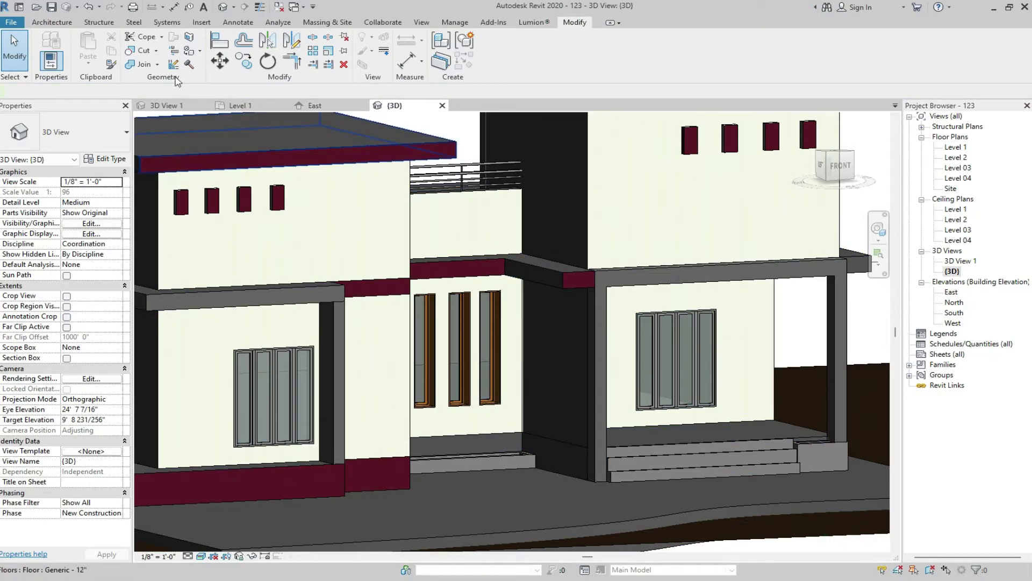
pyautogui.click(183, 51)
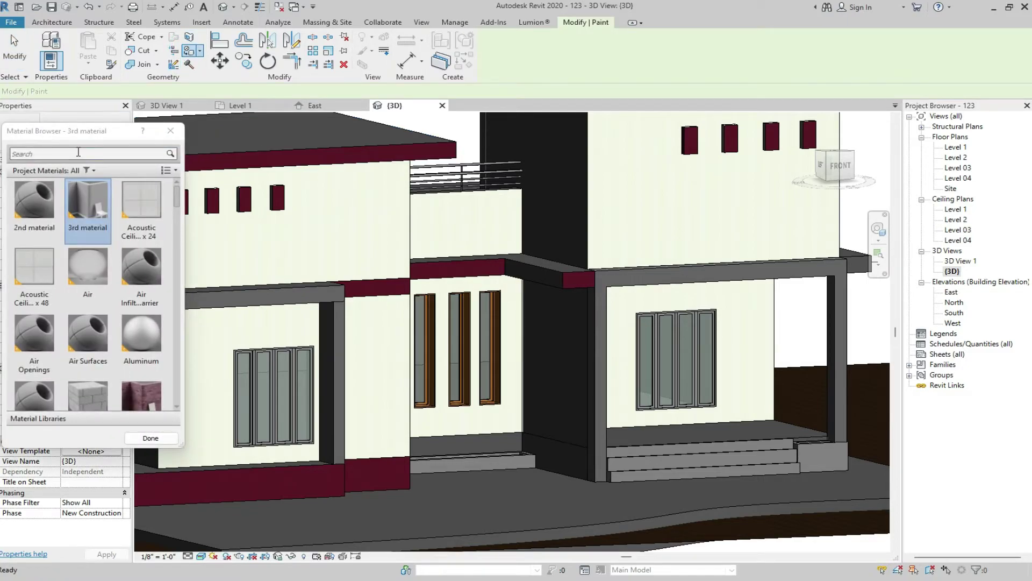
pyautogui.click(79, 152)
pyautogui.write('2n')
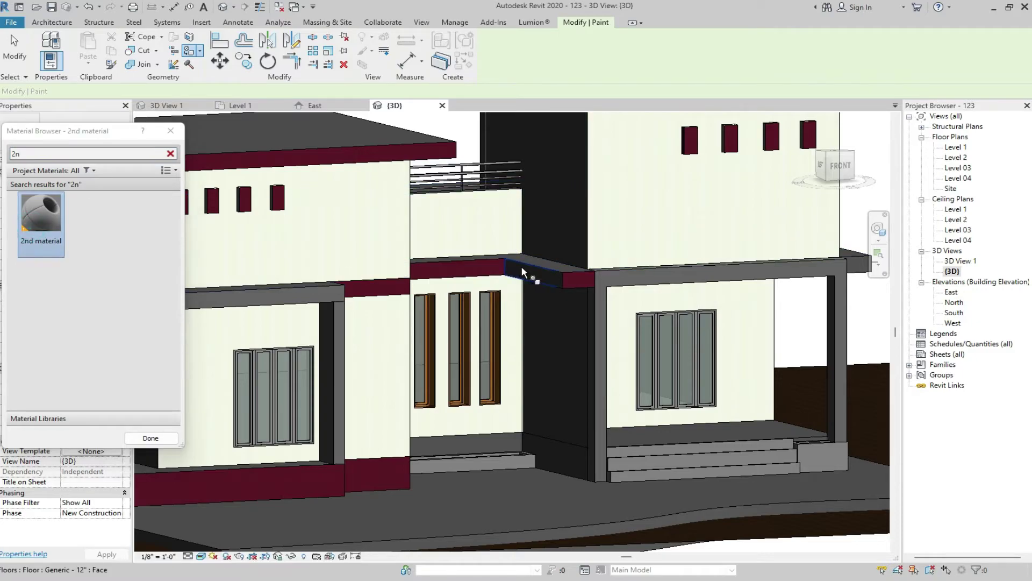
pyautogui.click(540, 277)
pyautogui.scroll(3, 540, 276)
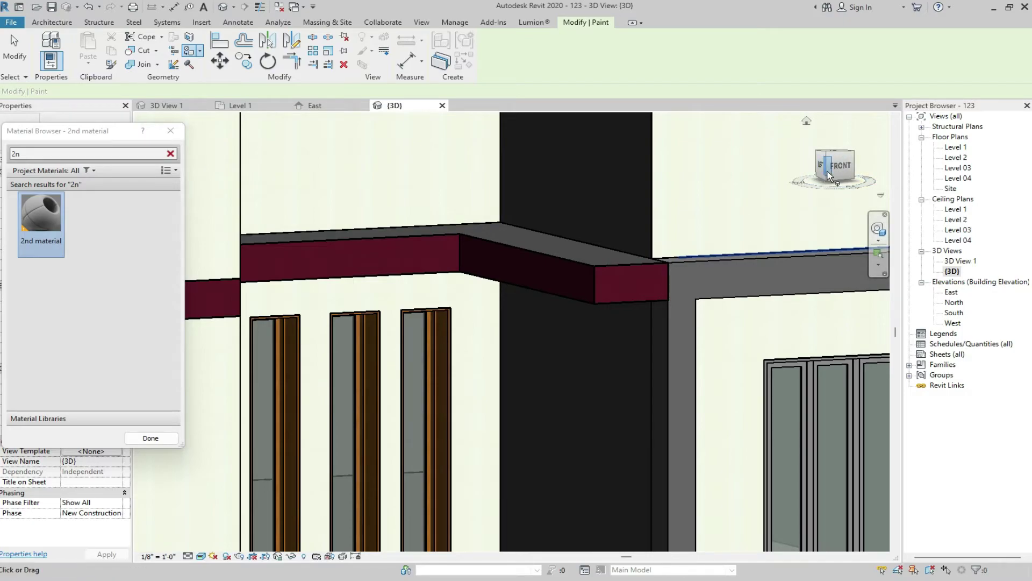
# Reorient to the front facade and paint the upper roof slab edge maroon
pyautogui.moveTo(828, 175); pyautogui.dragTo(833, 126)
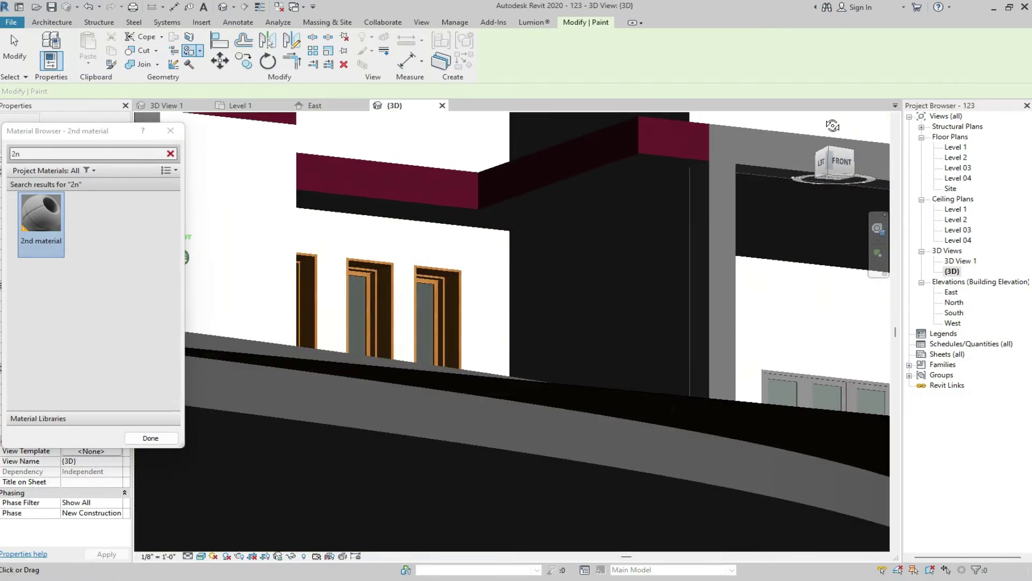
pyautogui.click(839, 161)
pyautogui.scroll(-2, 596, 364)
pyautogui.scroll(-3, 546, 372)
pyautogui.scroll(-2, 547, 371)
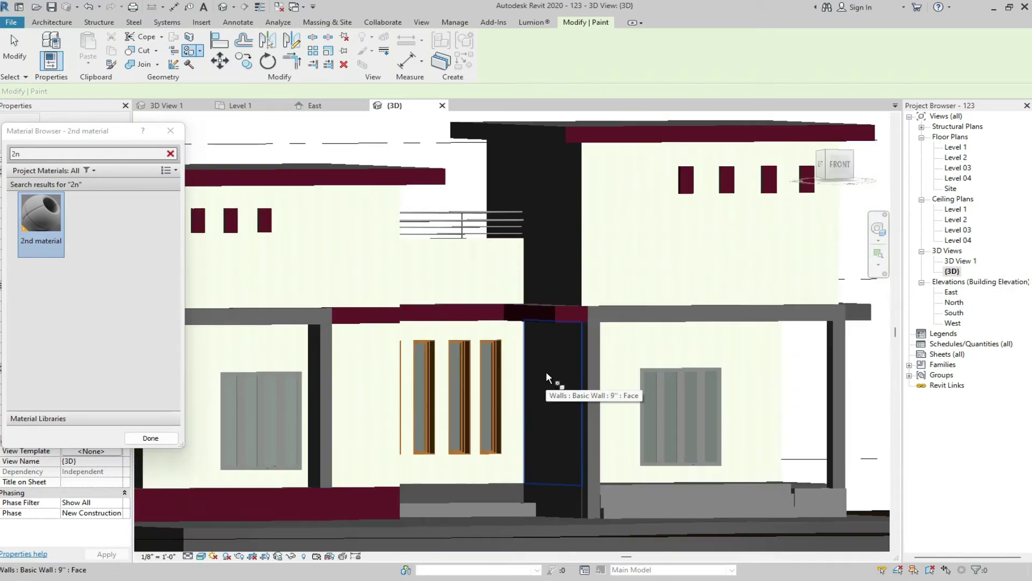
pyautogui.scroll(-2, 546, 371)
pyautogui.scroll(5, 549, 218)
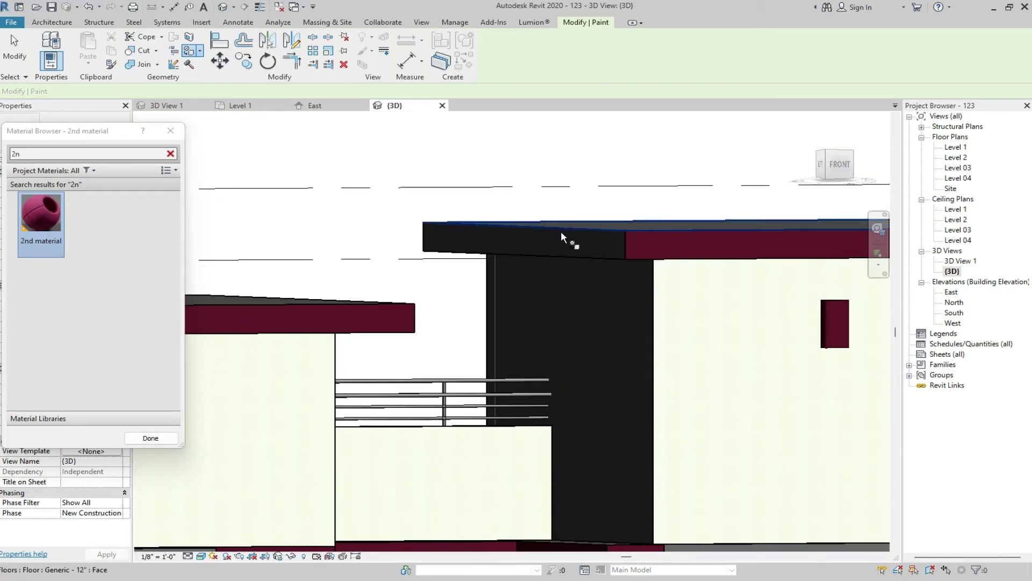
pyautogui.scroll(-2, 561, 238)
pyautogui.scroll(-3, 570, 236)
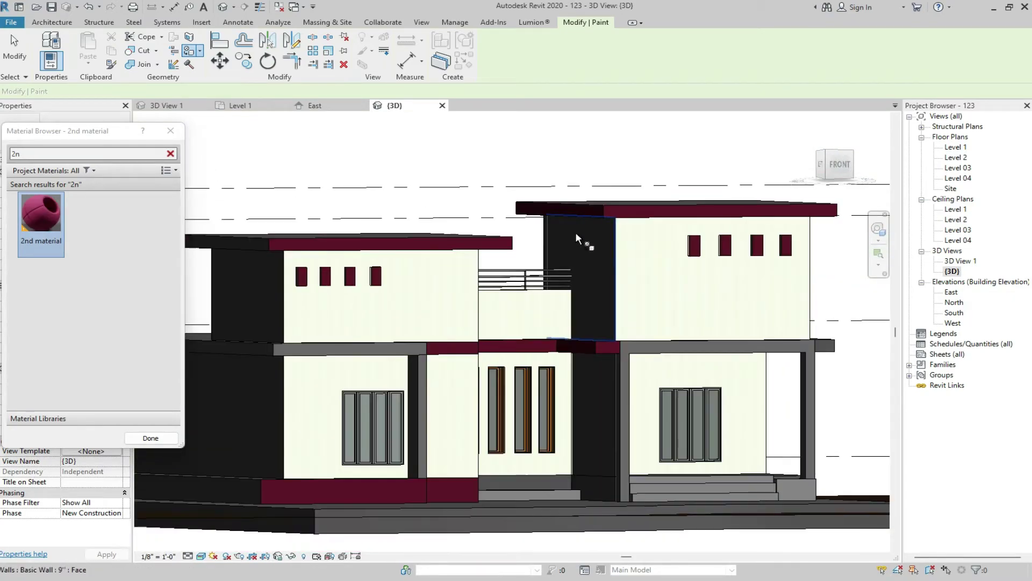
pyautogui.scroll(2, 277, 242)
pyautogui.scroll(3, 452, 293)
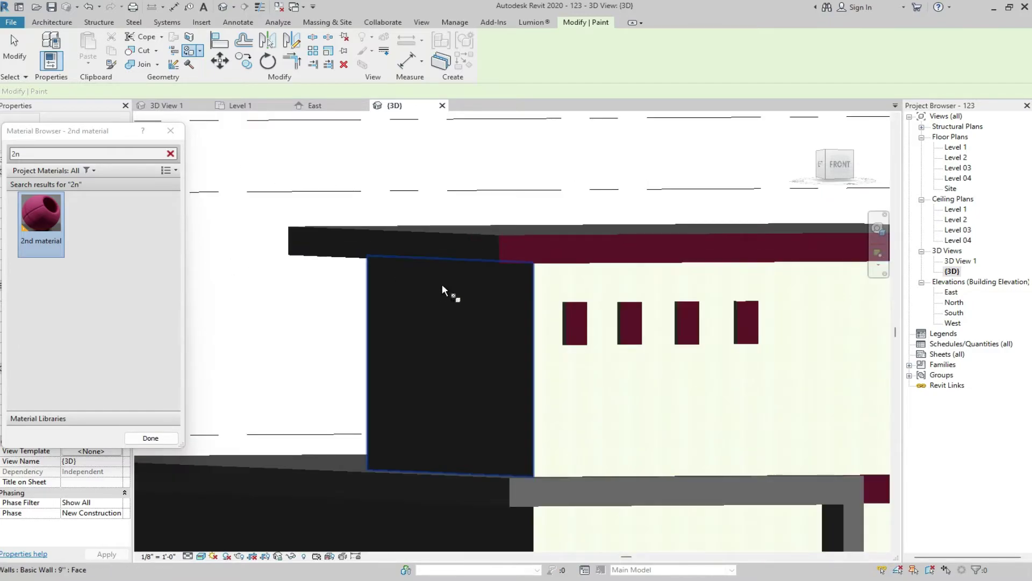
pyautogui.click(443, 244)
pyautogui.scroll(2, 565, 314)
pyautogui.scroll(2, 566, 314)
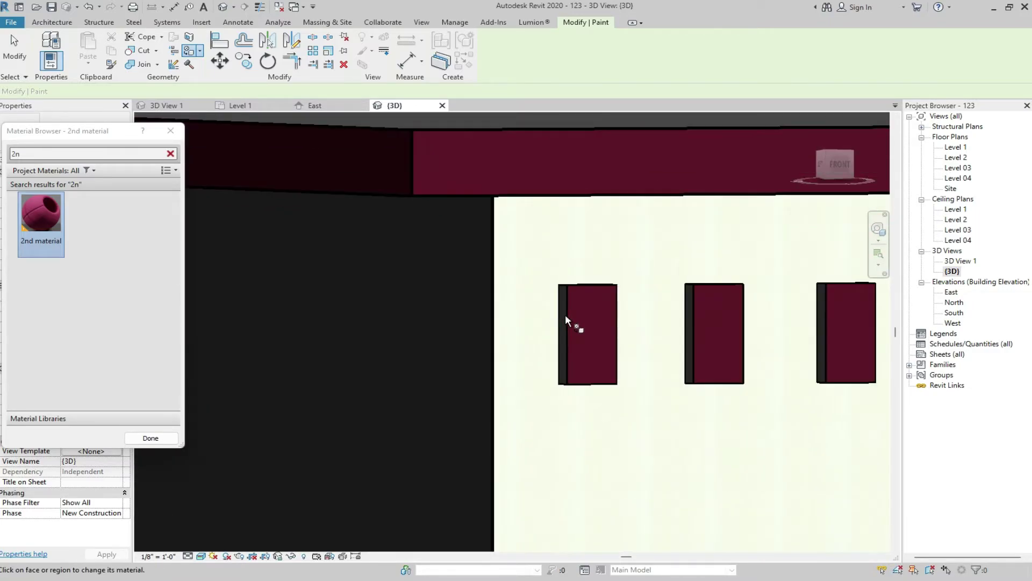
# Exit the current painting and open the window boxes for in-place editing
pyautogui.click(156, 439)
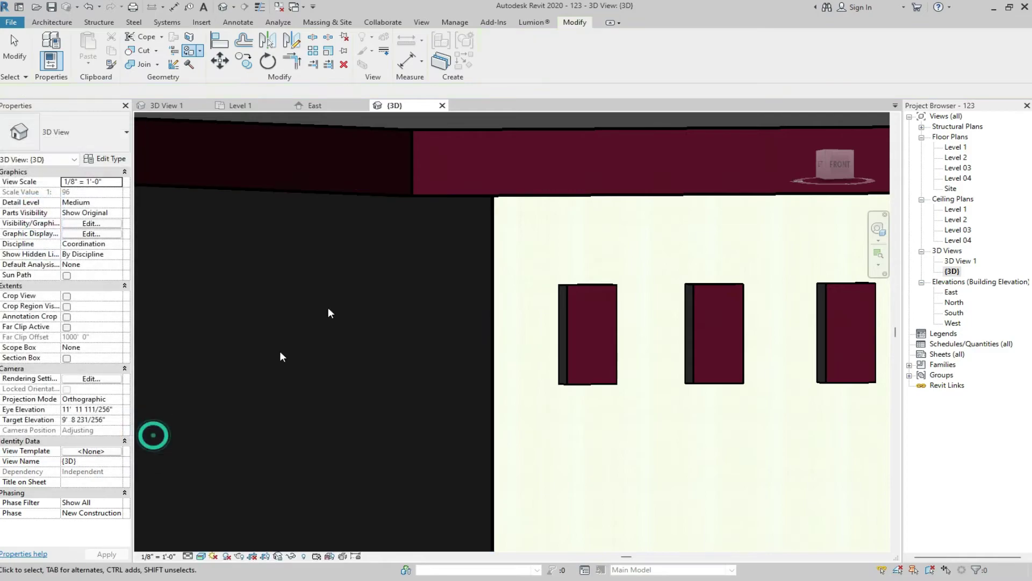
pyautogui.press('Escape')
pyautogui.click(569, 316)
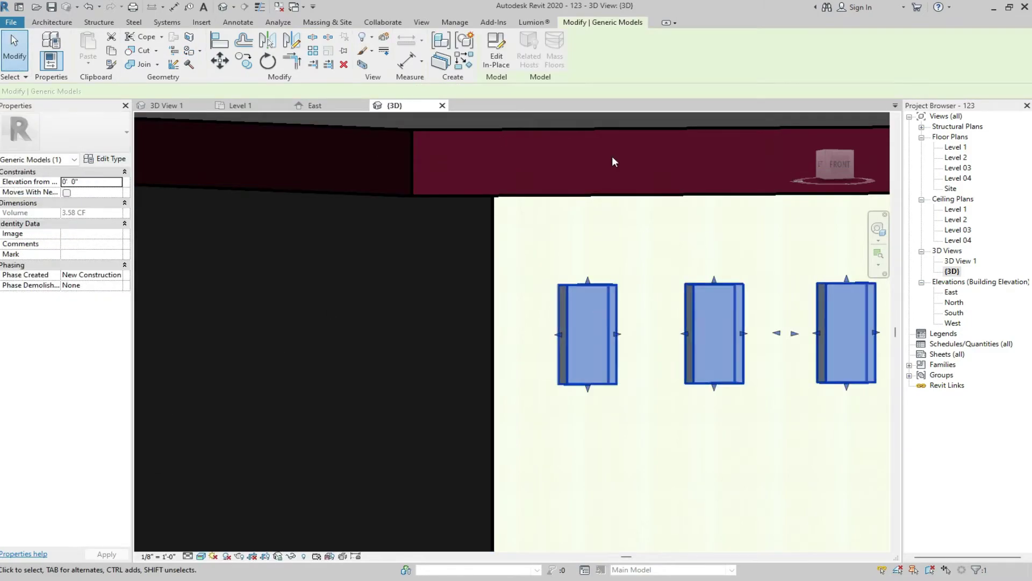
pyautogui.click(498, 50)
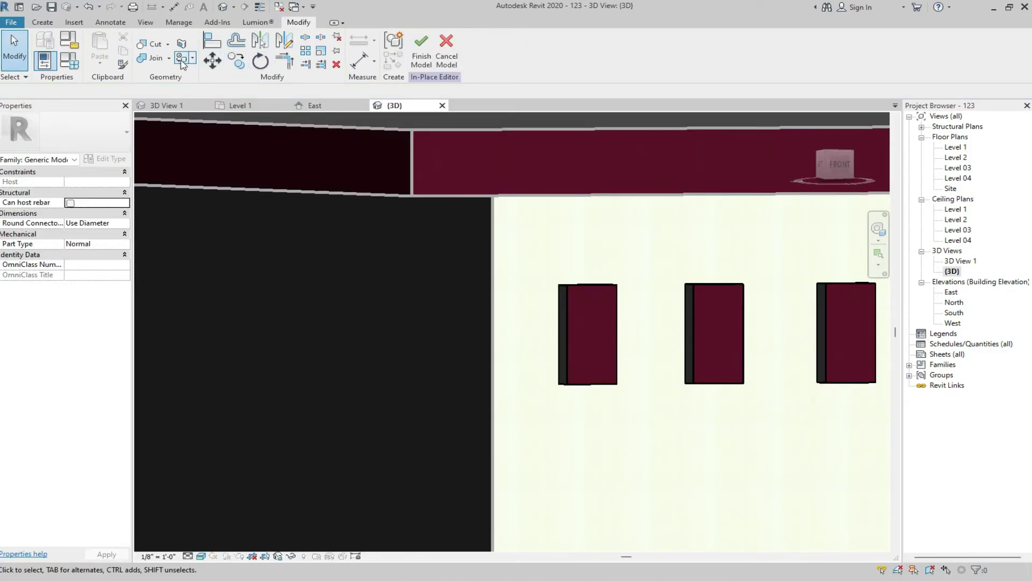
# Paint the side faces of the four window boxes with the 2nd material
pyautogui.click(182, 57)
pyautogui.scroll(2, 565, 309)
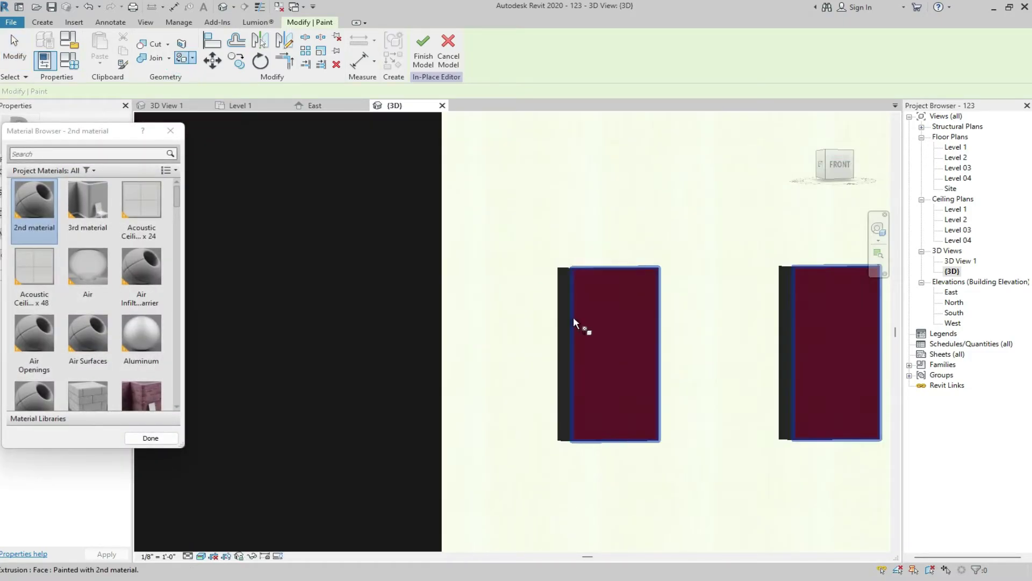
pyautogui.click(564, 318)
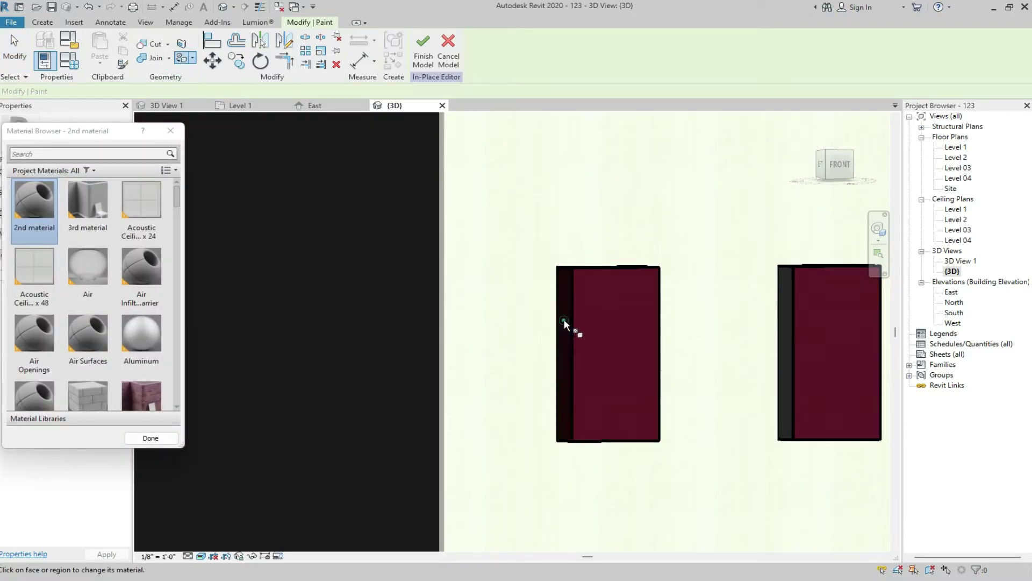
pyautogui.click(783, 318)
pyautogui.scroll(-4, 545, 358)
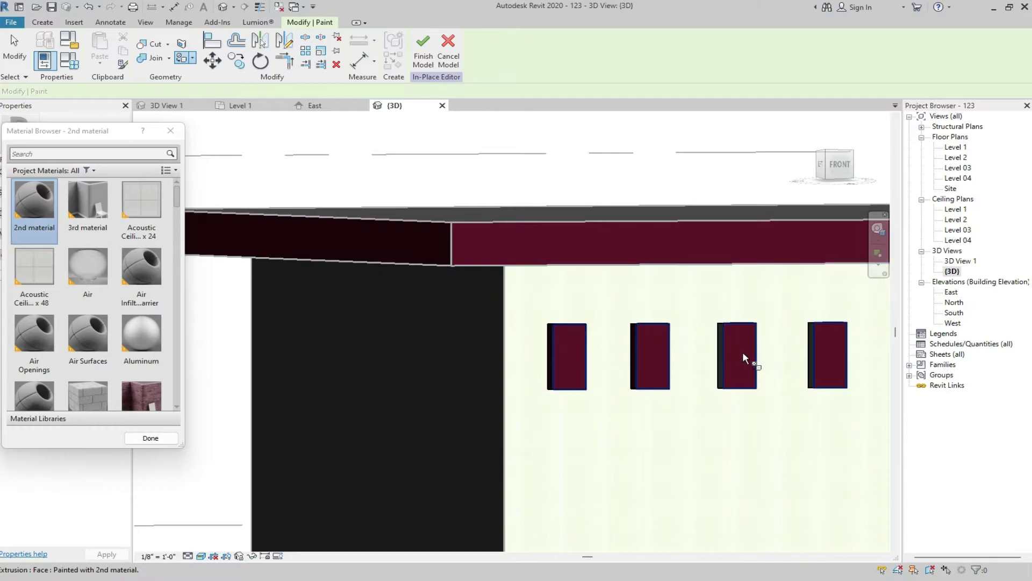
pyautogui.scroll(3, 744, 351)
pyautogui.click(691, 340)
pyautogui.scroll(-3, 692, 340)
pyautogui.scroll(3, 774, 340)
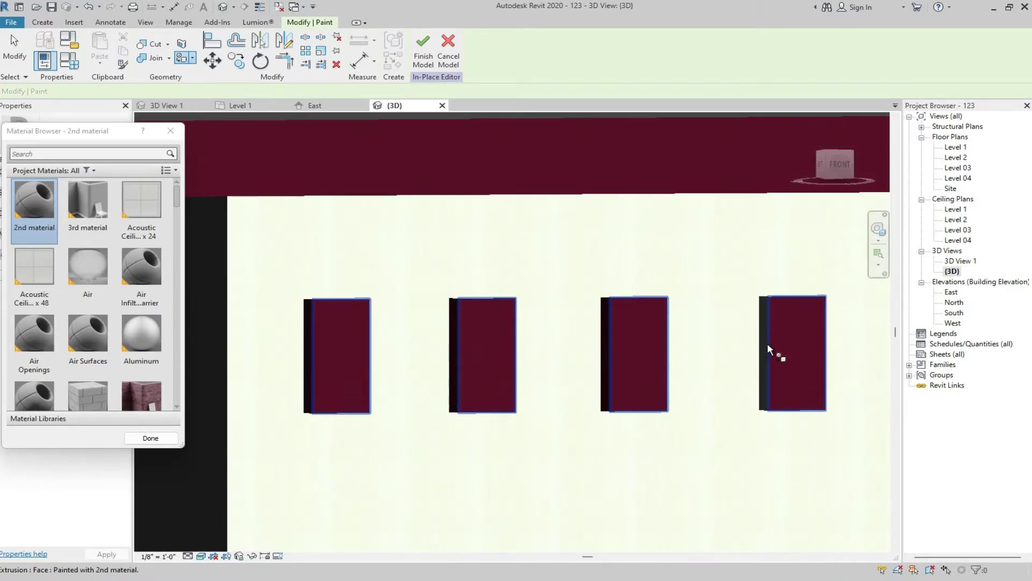
pyautogui.click(764, 350)
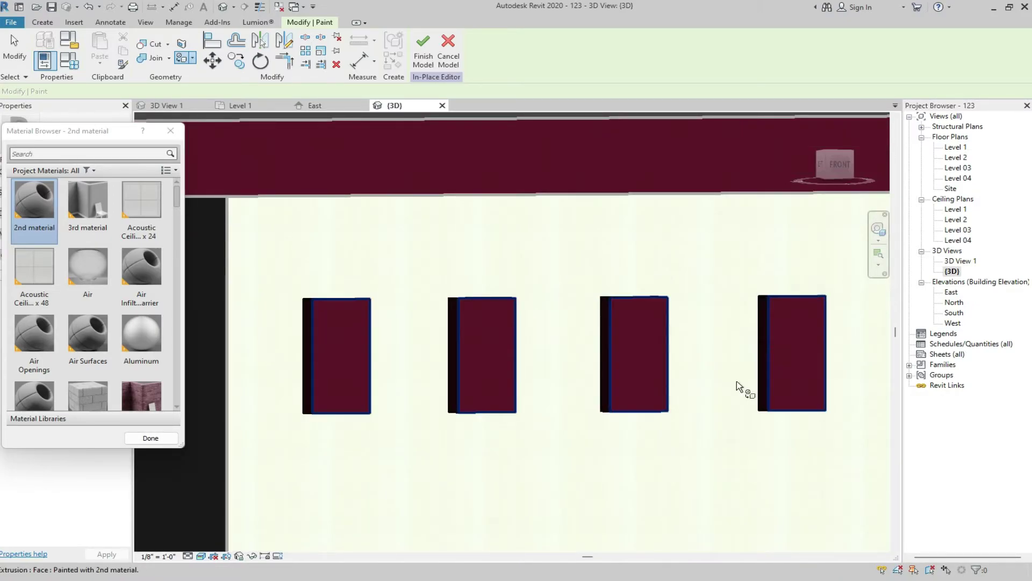
# Paint the remaining grey side faces of the middle, right and fourth boxes maroon
pyautogui.scroll(-2, 538, 411)
pyautogui.scroll(-2, 525, 417)
pyautogui.scroll(-3, 482, 413)
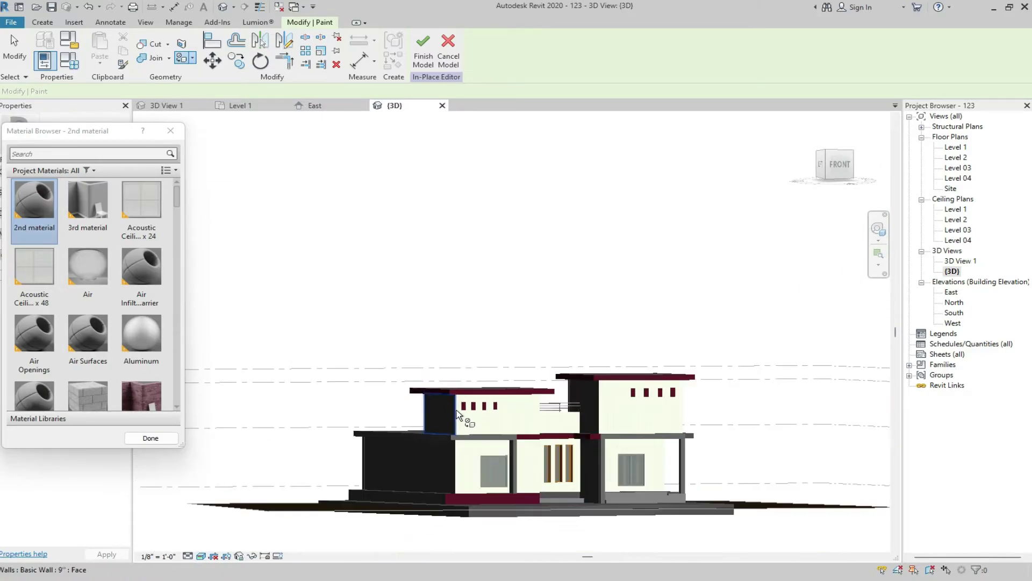
pyautogui.scroll(2, 634, 401)
pyautogui.scroll(2, 646, 385)
pyautogui.scroll(3, 544, 370)
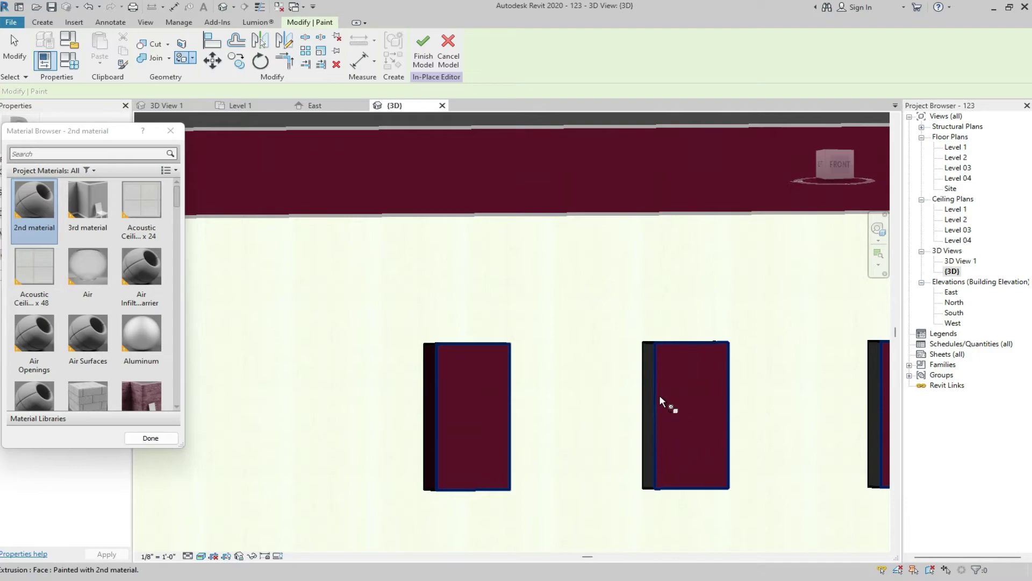
pyautogui.click(649, 404)
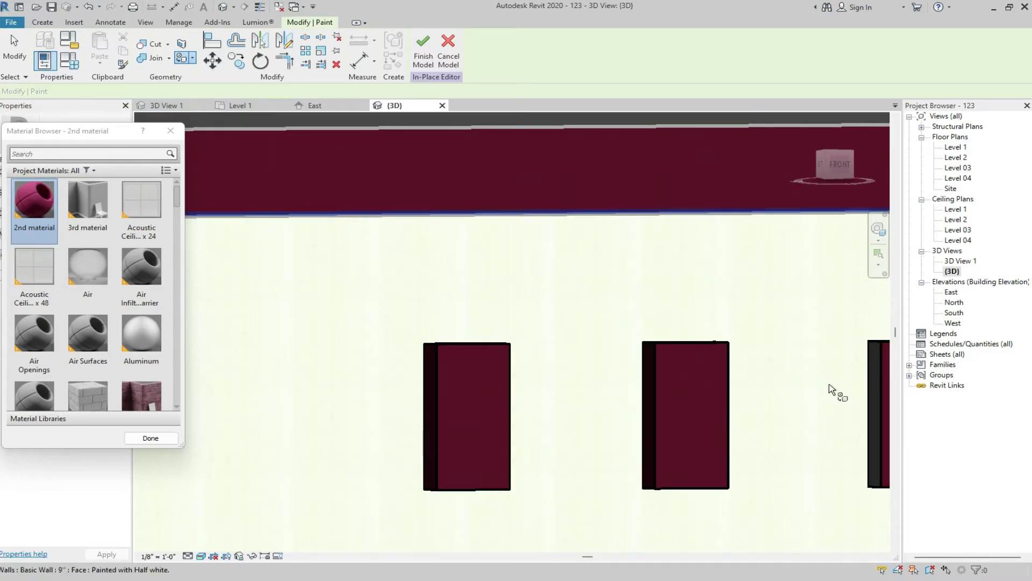
pyautogui.click(880, 372)
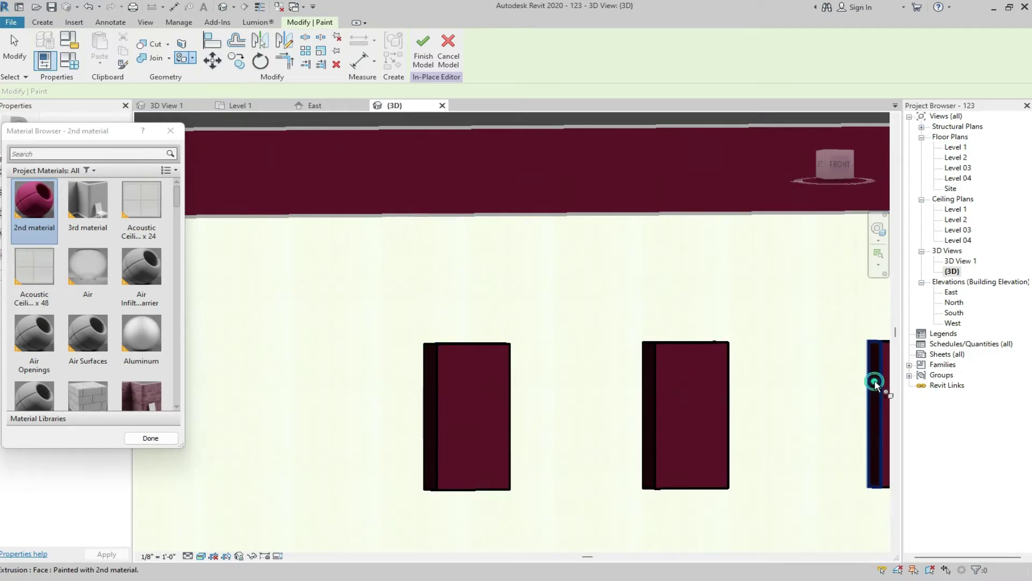
pyautogui.scroll(-3, 616, 410)
pyautogui.scroll(1, 761, 400)
pyautogui.scroll(3, 762, 401)
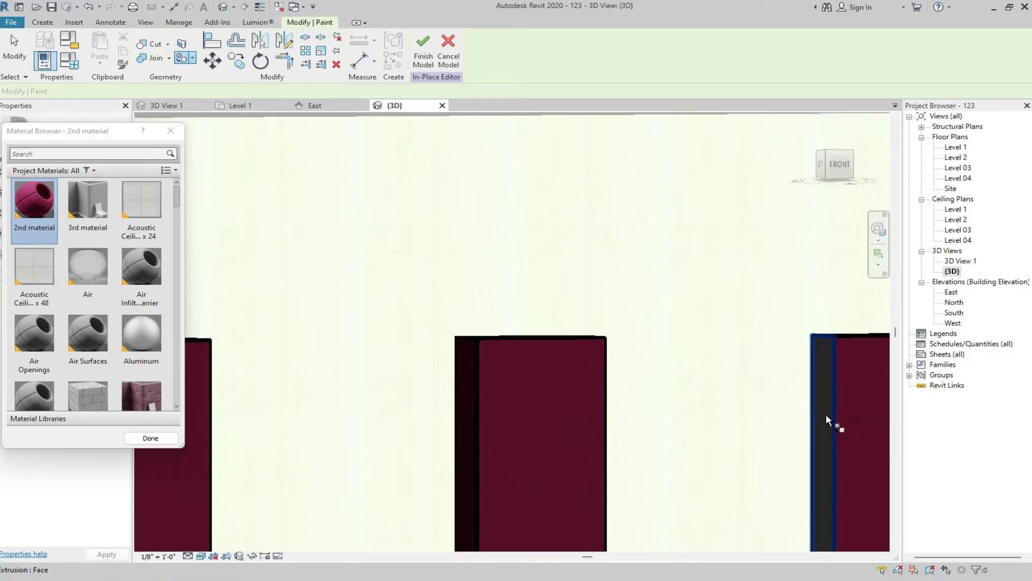
pyautogui.click(826, 414)
pyautogui.scroll(-3, 507, 360)
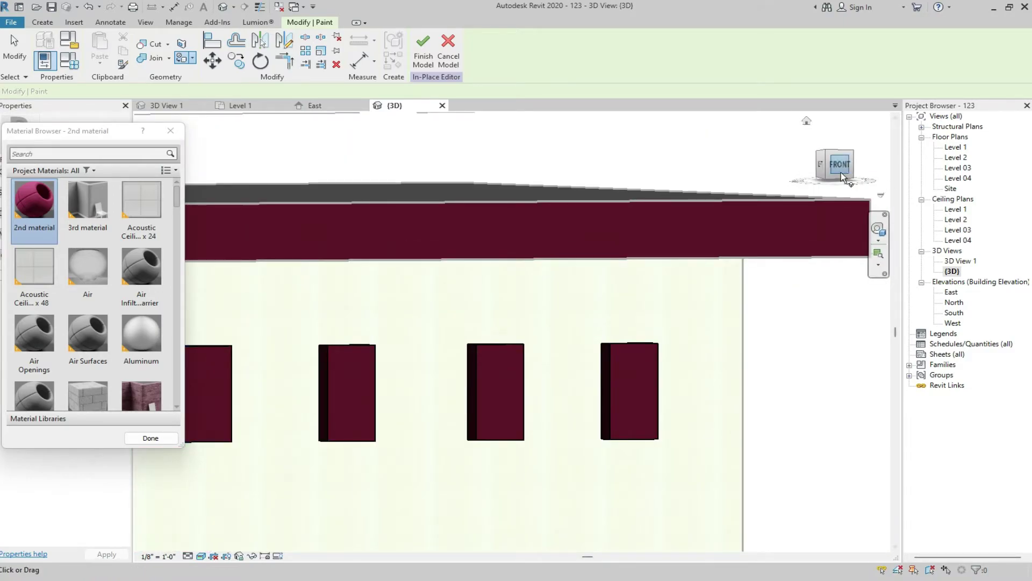
# Orbit below the windows, paint the left box's bottom face, and finish the in-place model
pyautogui.moveTo(829, 172); pyautogui.dragTo(812, 145)
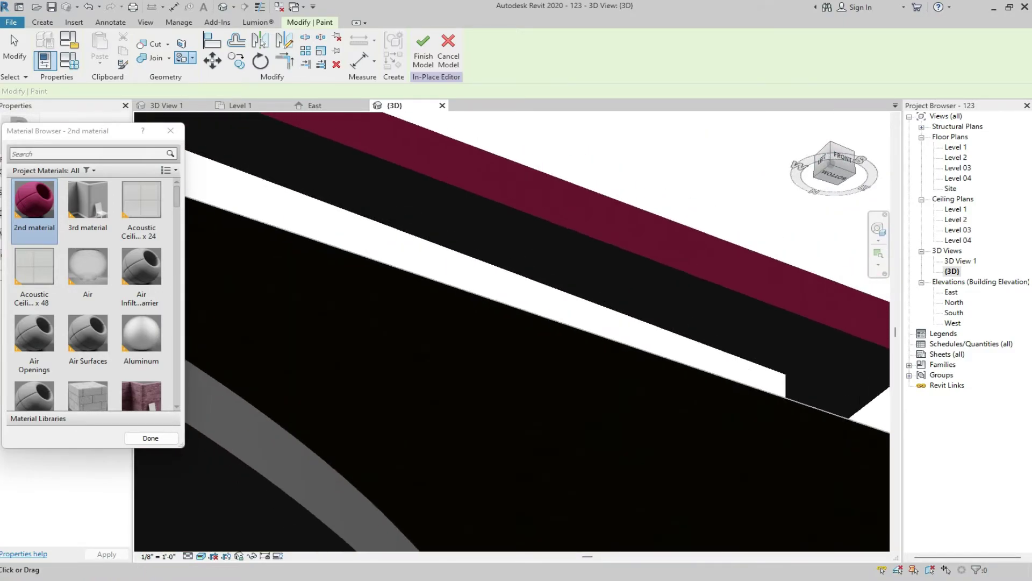
pyautogui.scroll(1, 691, 491)
pyautogui.scroll(2, 691, 474)
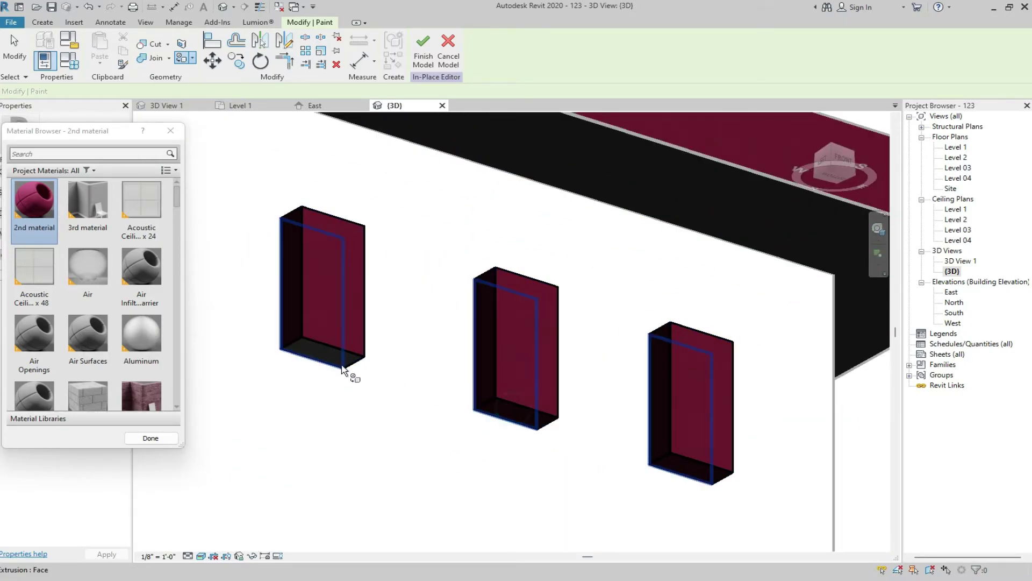
pyautogui.scroll(-4, 750, 328)
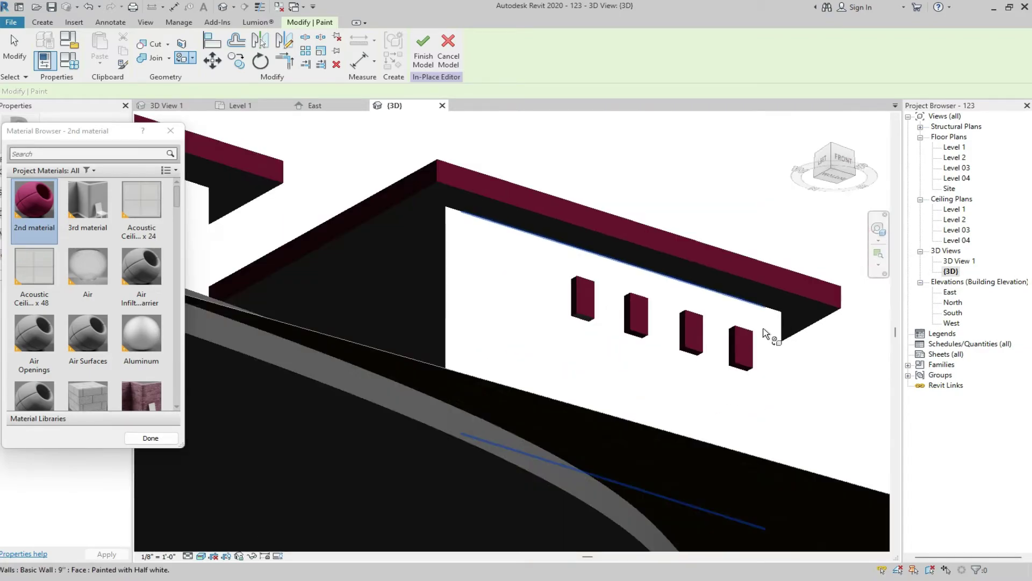
pyautogui.scroll(2, 678, 325)
pyautogui.scroll(2, 593, 307)
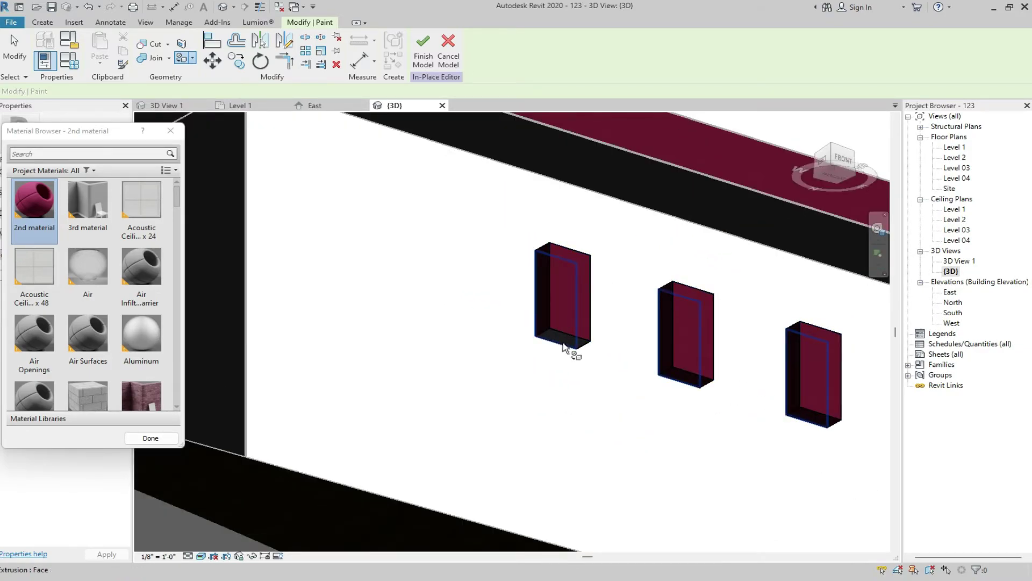
pyautogui.click(564, 346)
pyautogui.keyDown('shift'); pyautogui.moveTo(848, 291); pyautogui.dragTo(675, 348, button='middle'); pyautogui.keyUp('shift')
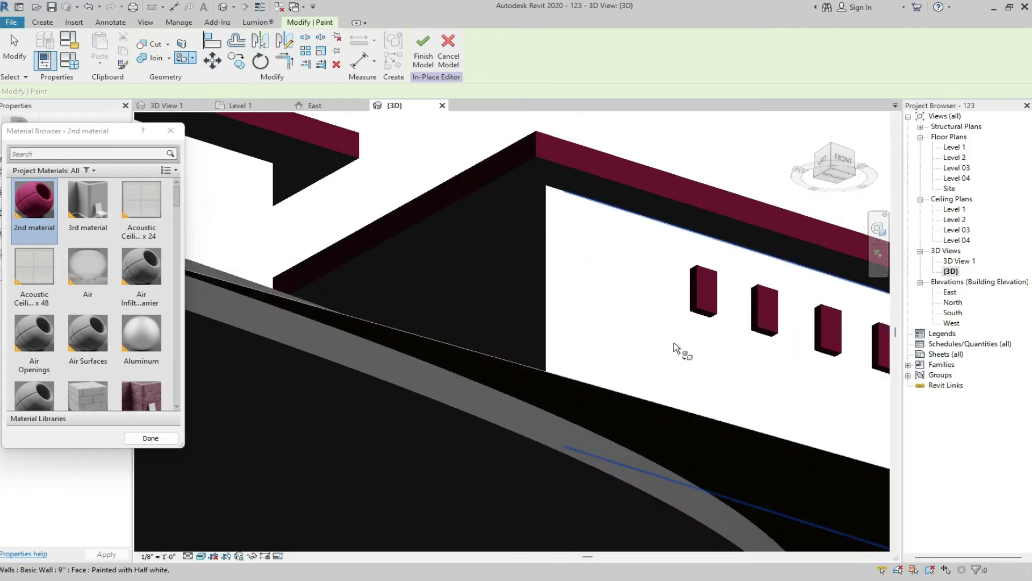
pyautogui.scroll(-3, 676, 348)
pyautogui.scroll(2, 381, 258)
pyautogui.scroll(2, 370, 189)
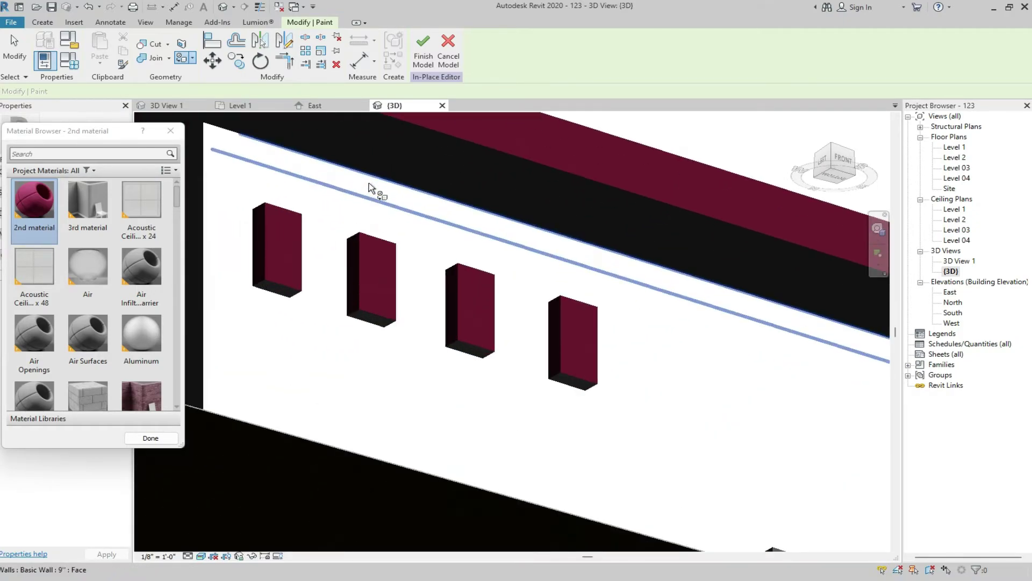
pyautogui.scroll(2, 371, 191)
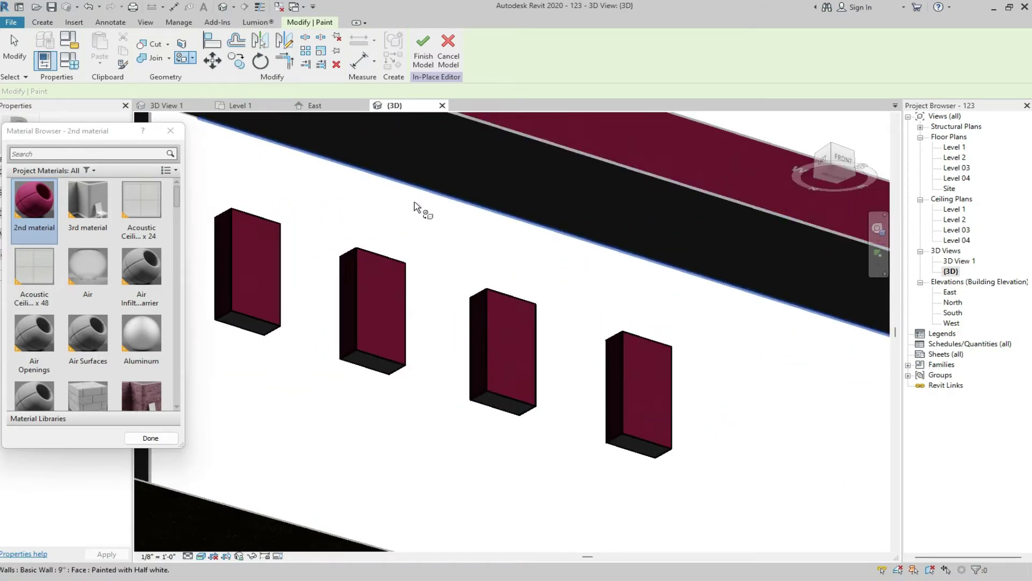
pyautogui.click(417, 58)
# Reopen the window boxes in place, paint all four bottom faces maroon, then finish
pyautogui.click(363, 350)
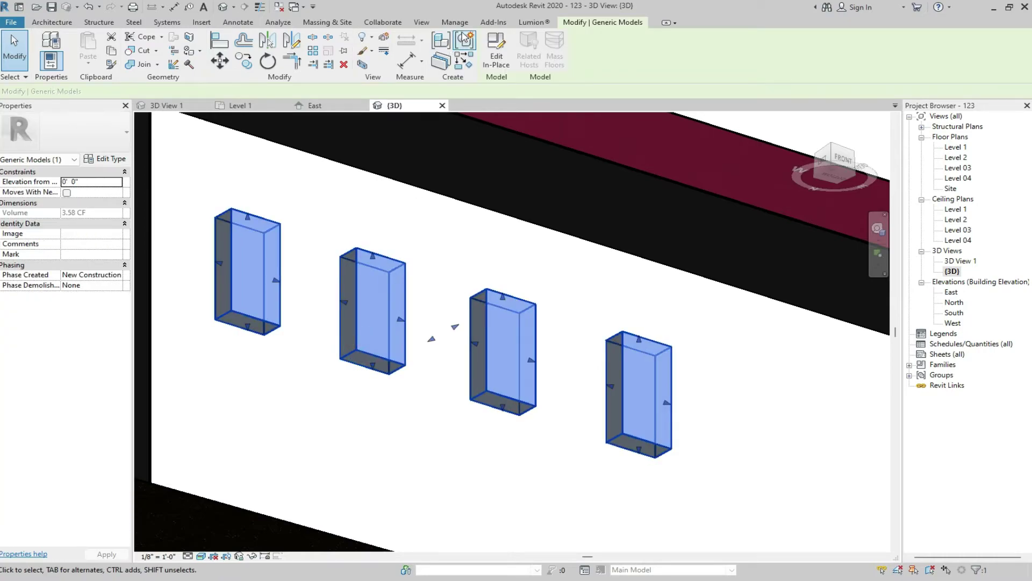
pyautogui.click(497, 56)
pyautogui.click(182, 43)
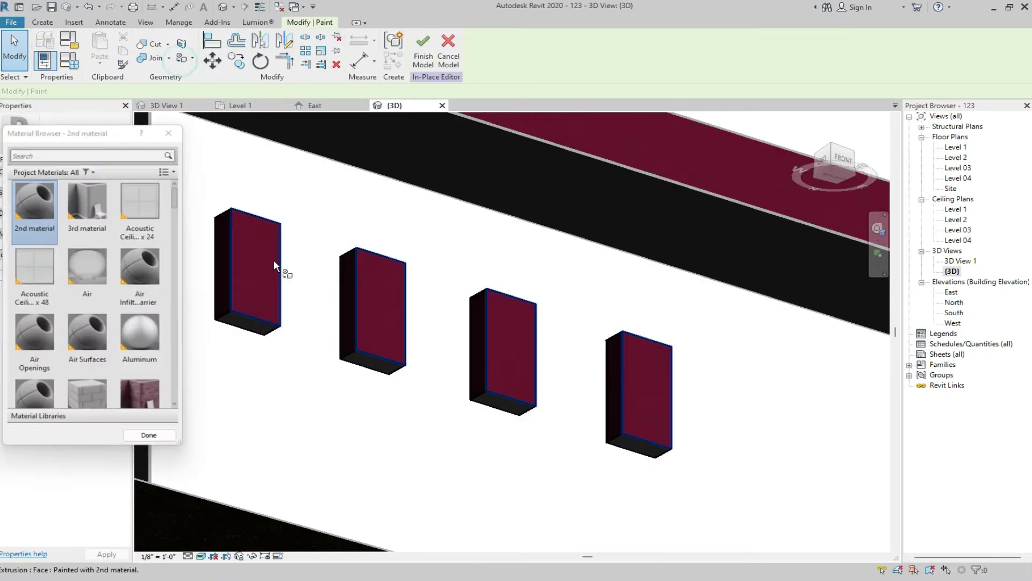
pyautogui.click(250, 322)
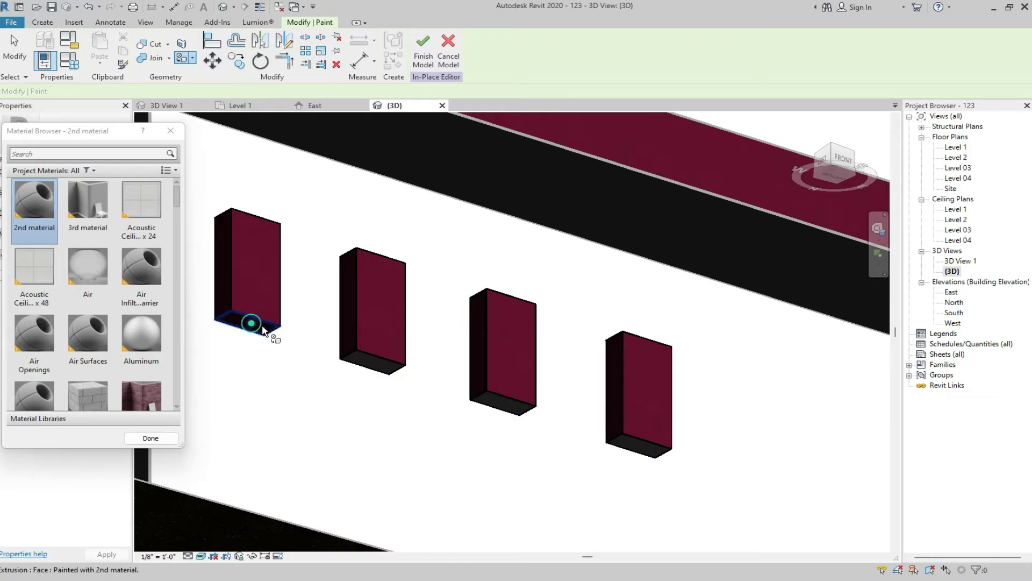
pyautogui.click(369, 363)
pyautogui.click(506, 411)
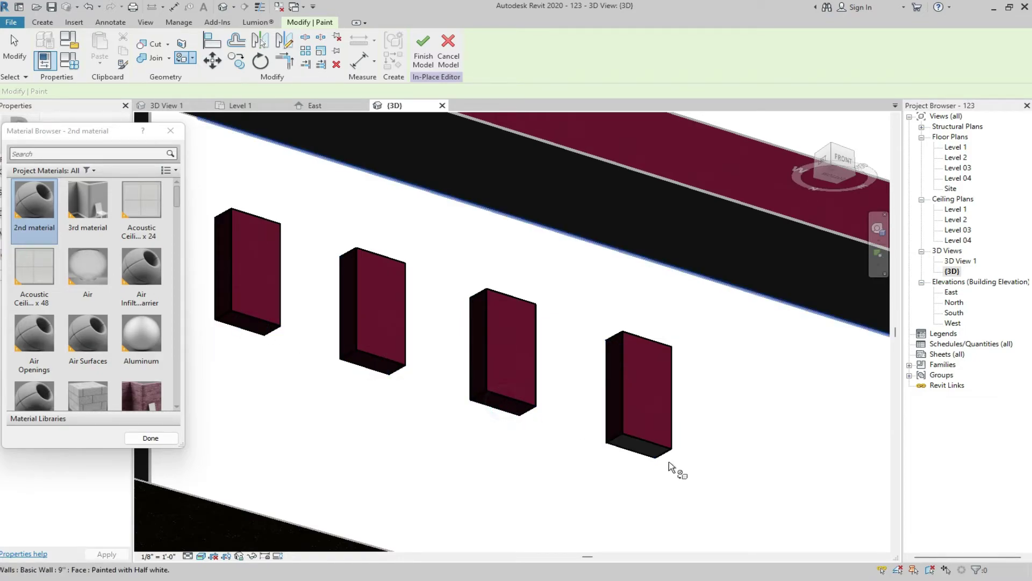
pyautogui.click(645, 452)
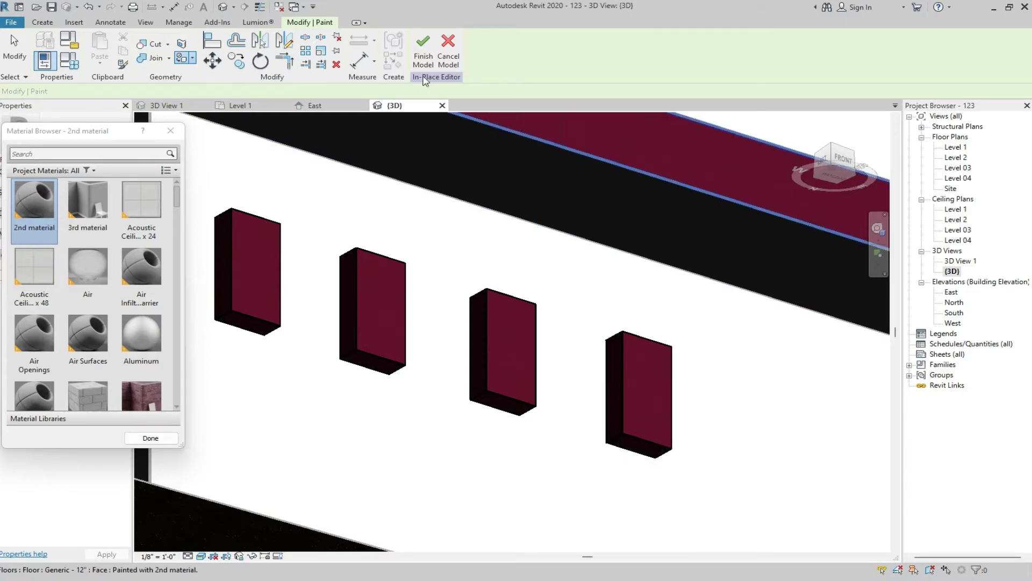
pyautogui.click(423, 53)
pyautogui.press('Escape')
pyautogui.scroll(-5, 463, 326)
pyautogui.scroll(-2, 430, 334)
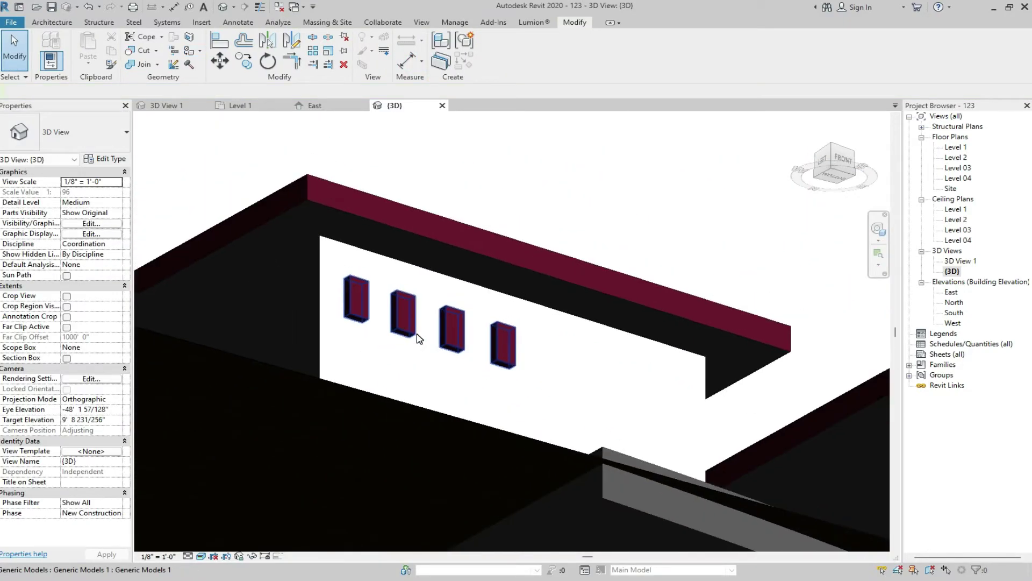
pyautogui.click(166, 105)
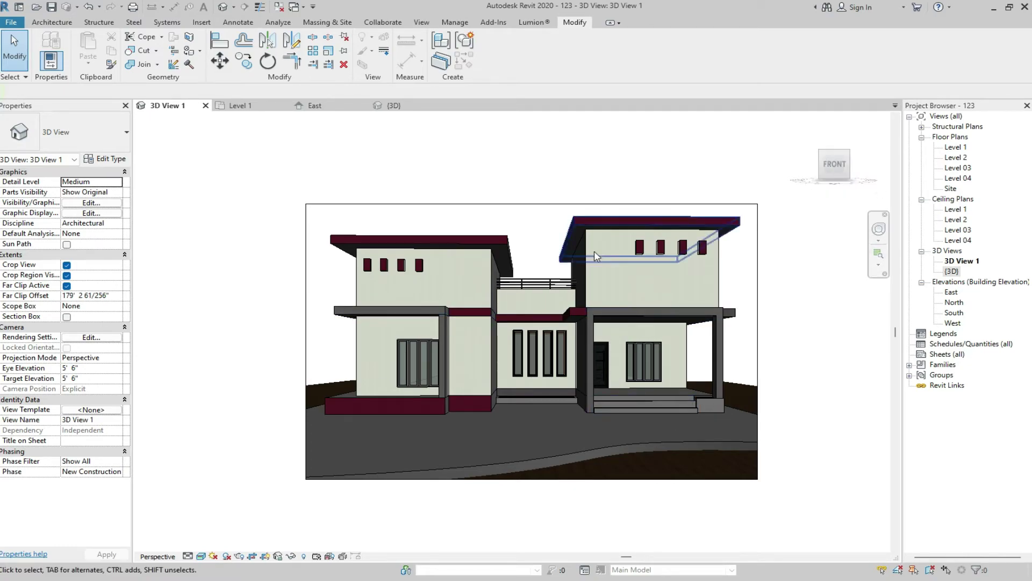
pyautogui.click(390, 105)
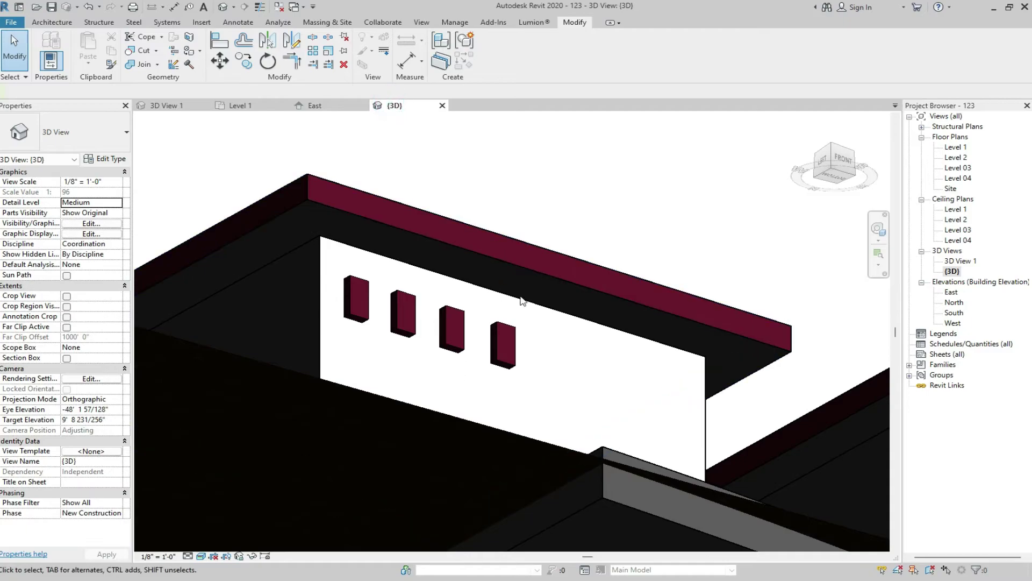
pyautogui.click(826, 158)
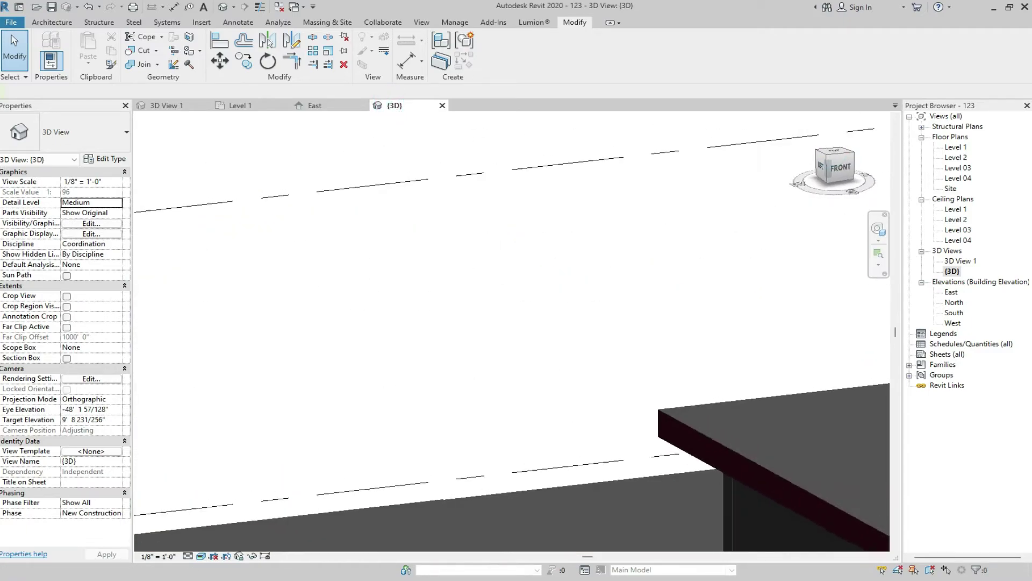
pyautogui.scroll(2, 544, 541)
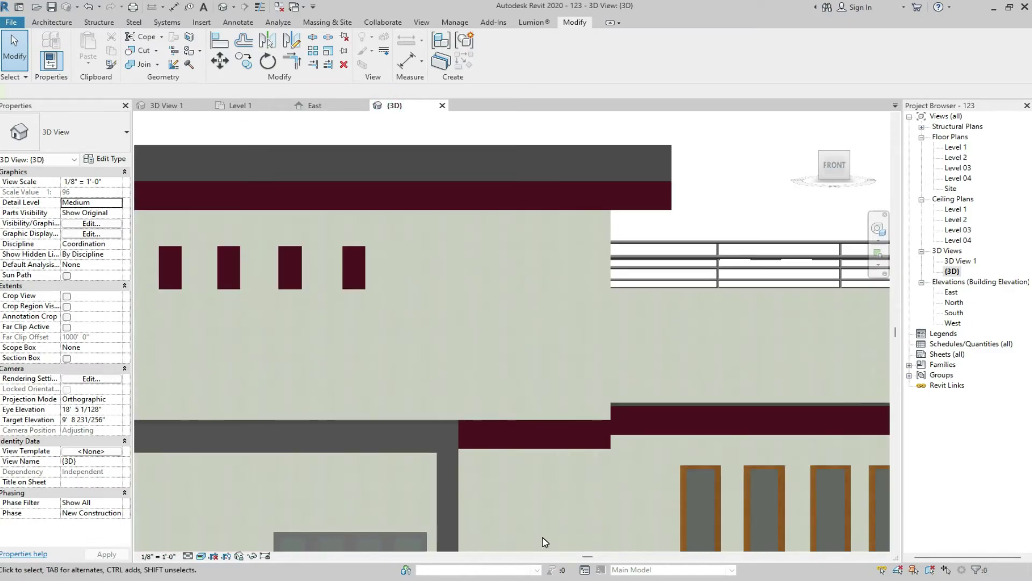
pyautogui.scroll(2, 560, 450)
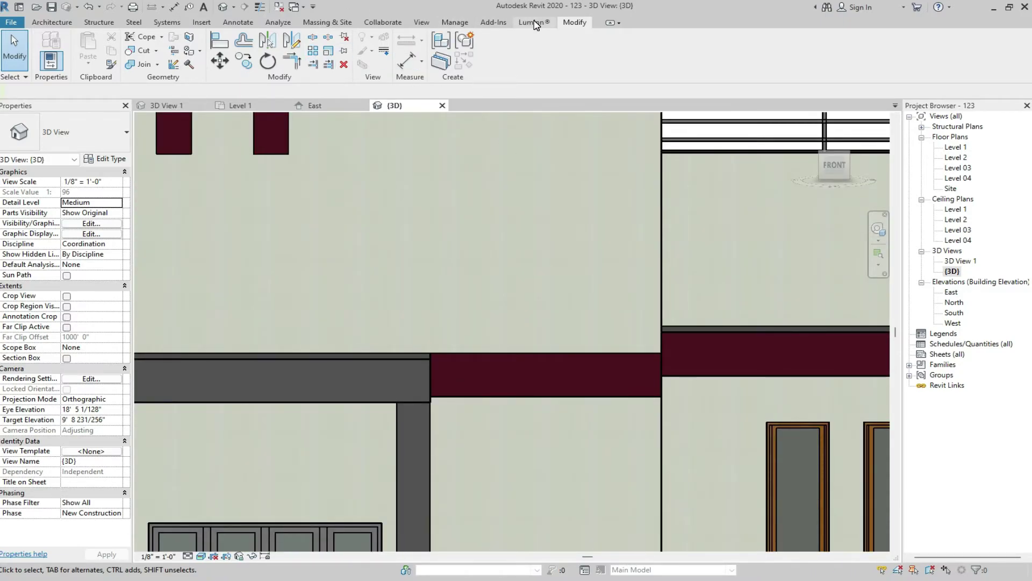
# Search 'hal' and paint the maroon front floor face with the Half white material
pyautogui.click(191, 51)
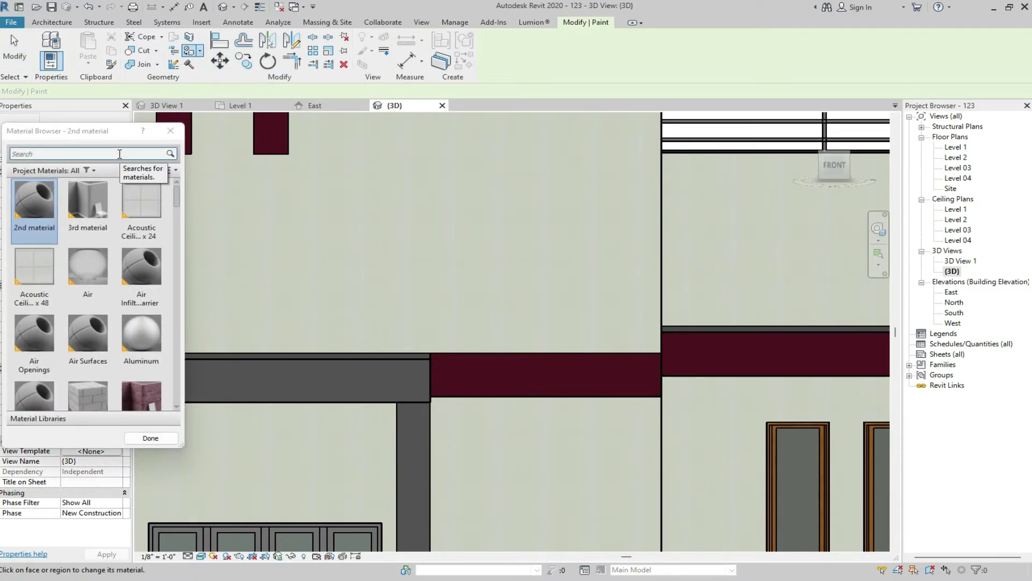
pyautogui.click(120, 154)
pyautogui.write('hal')
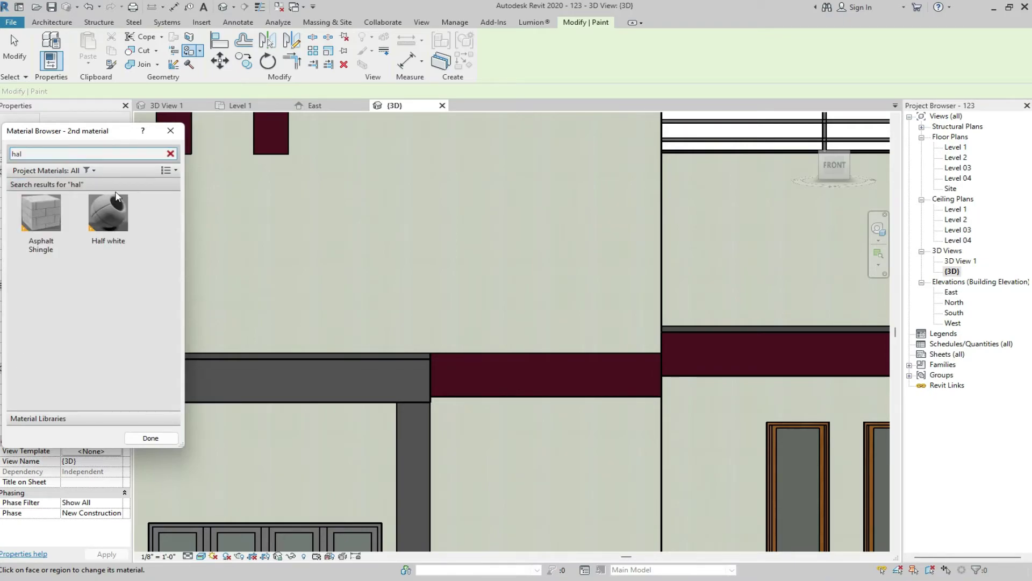
pyautogui.click(113, 207)
pyautogui.click(525, 373)
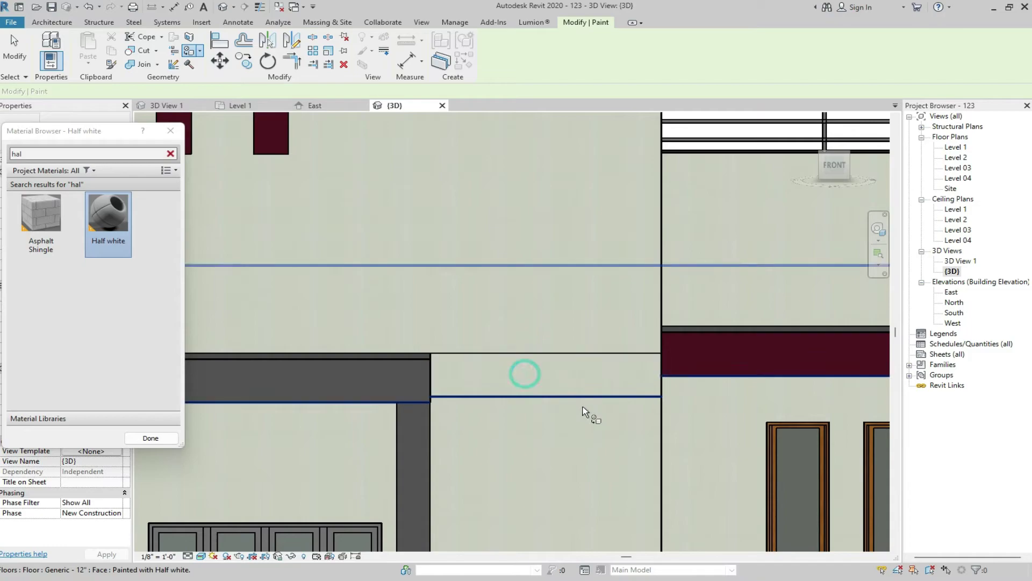
pyautogui.scroll(-2, 586, 414)
pyautogui.scroll(-1, 654, 340)
pyautogui.scroll(-2, 601, 370)
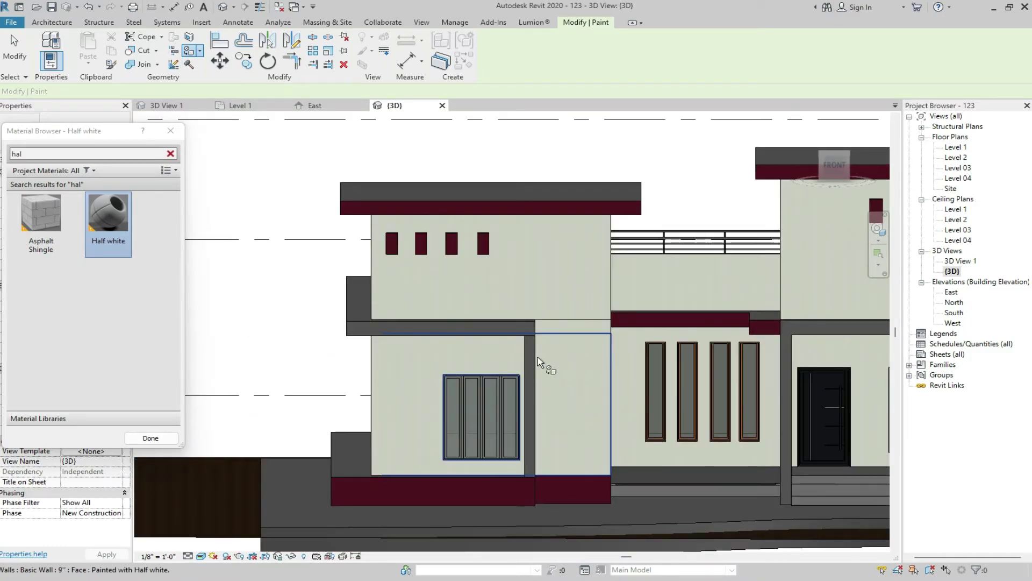
# Check the house in perspective, then return to an angled orthographic 3D view
pyautogui.click(174, 106)
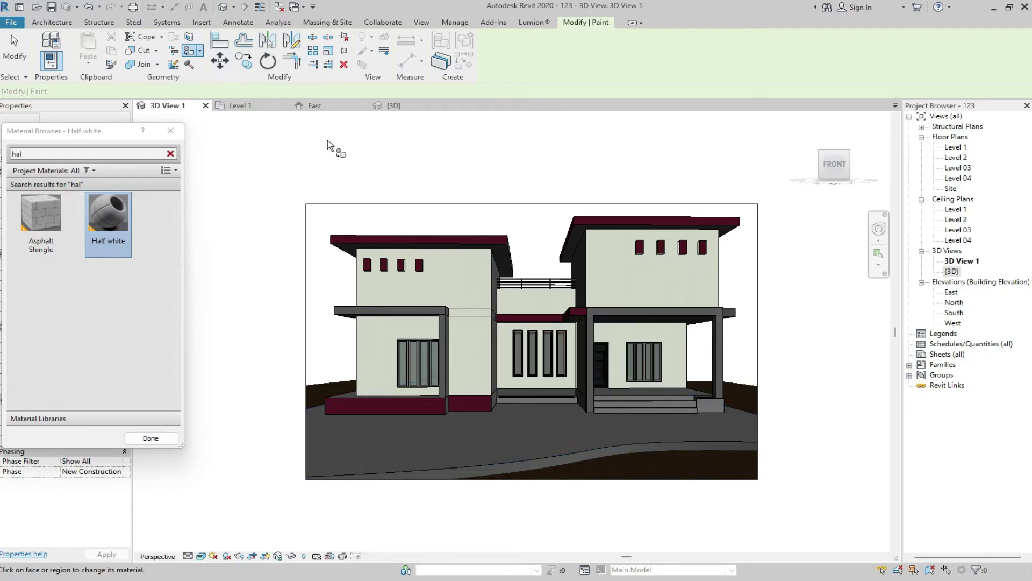
pyautogui.click(394, 108)
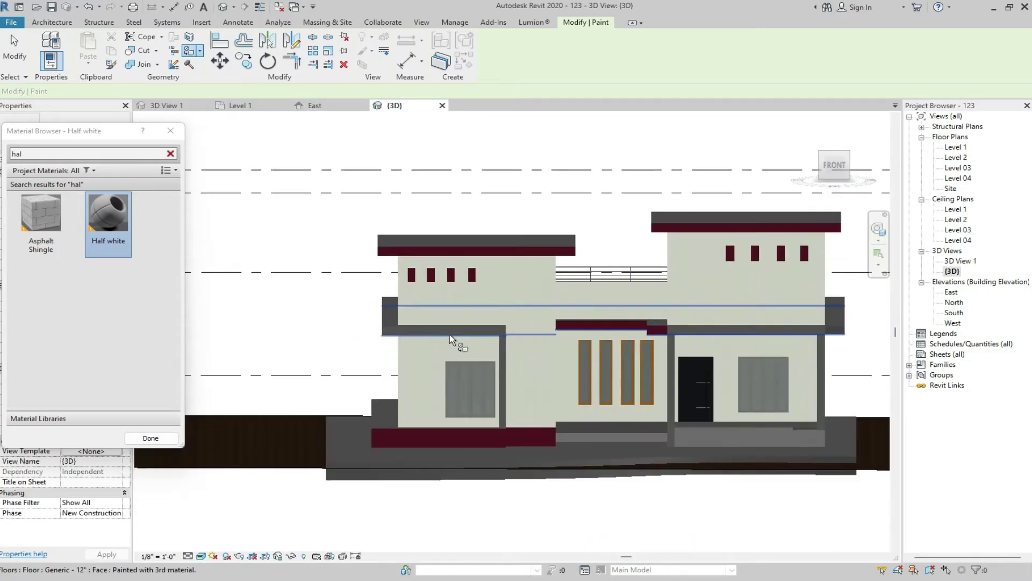
pyautogui.click(833, 171)
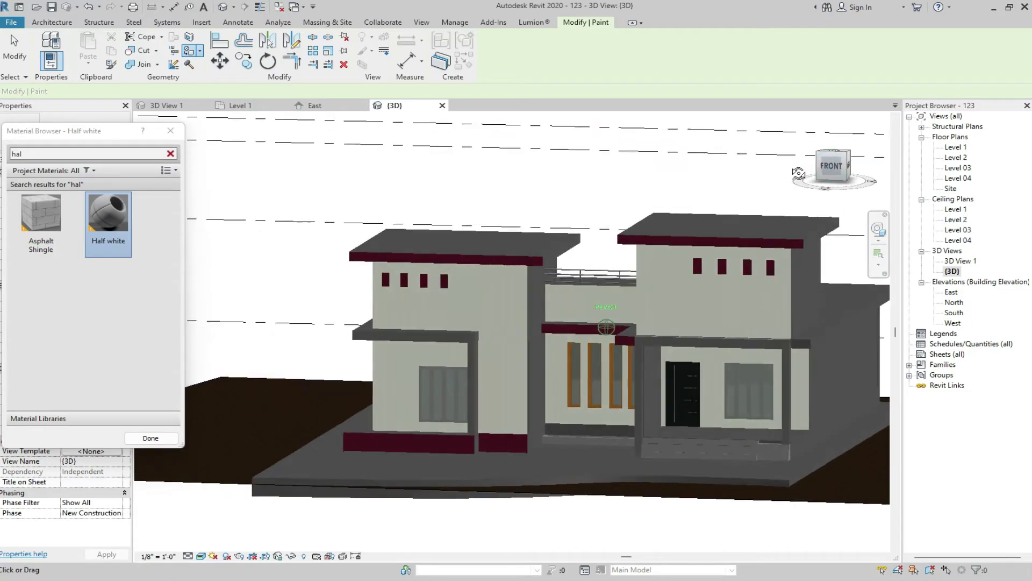
pyautogui.scroll(3, 495, 440)
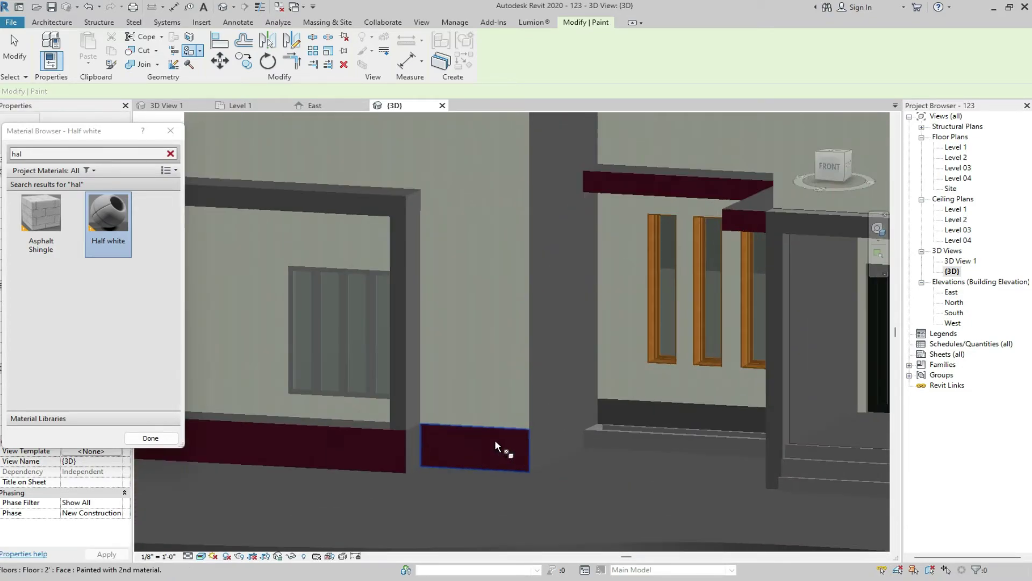
pyautogui.scroll(1, 495, 439)
pyautogui.scroll(2, 508, 451)
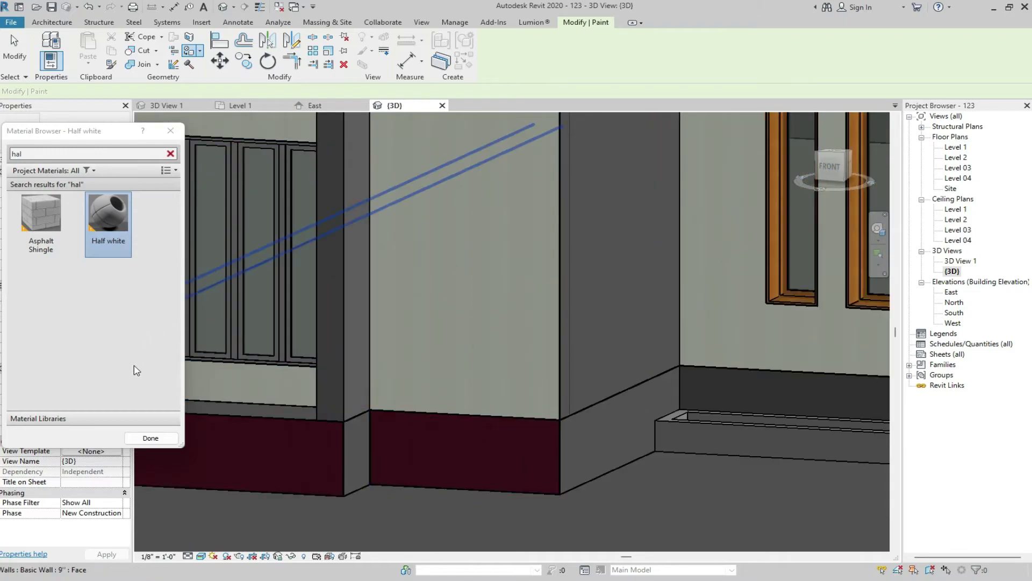
pyautogui.doubleClick(83, 154)
pyautogui.write('2nd')
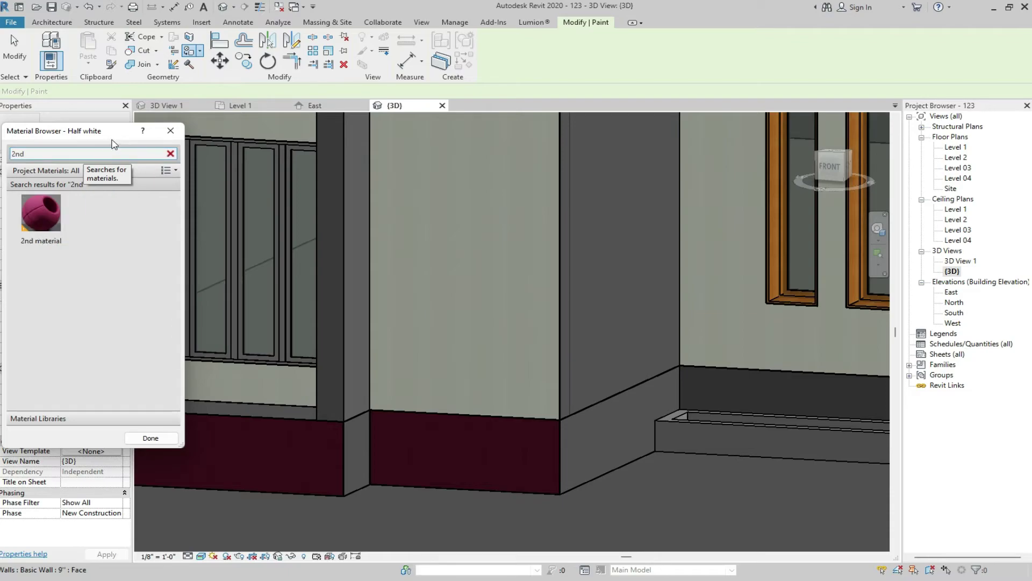
# Paint the narrow floor edge, angled floor face and porch floor edge with 2nd material
pyautogui.click(41, 215)
pyautogui.click(355, 452)
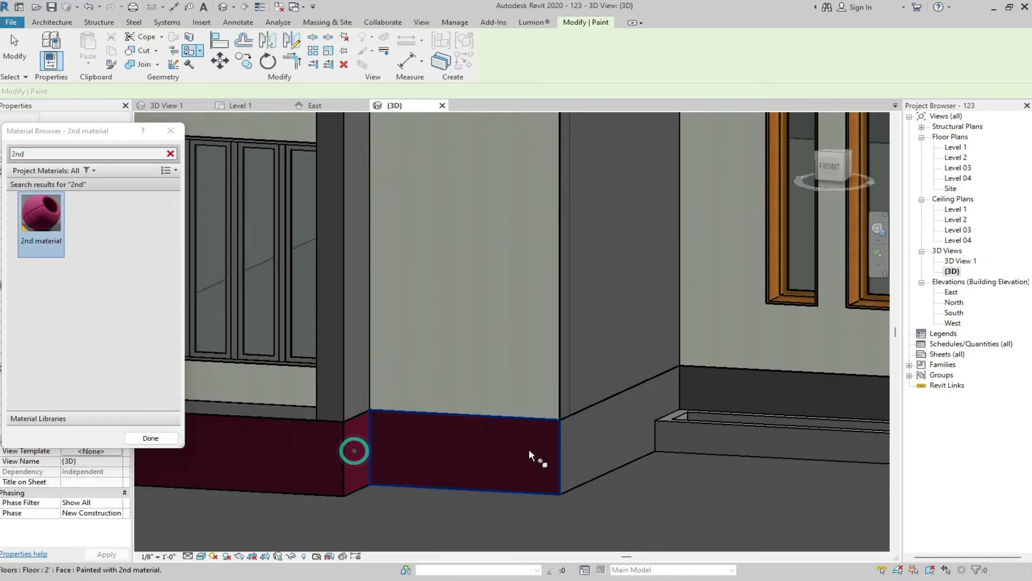
pyautogui.click(590, 450)
pyautogui.scroll(-4, 511, 449)
pyautogui.scroll(-2, 508, 446)
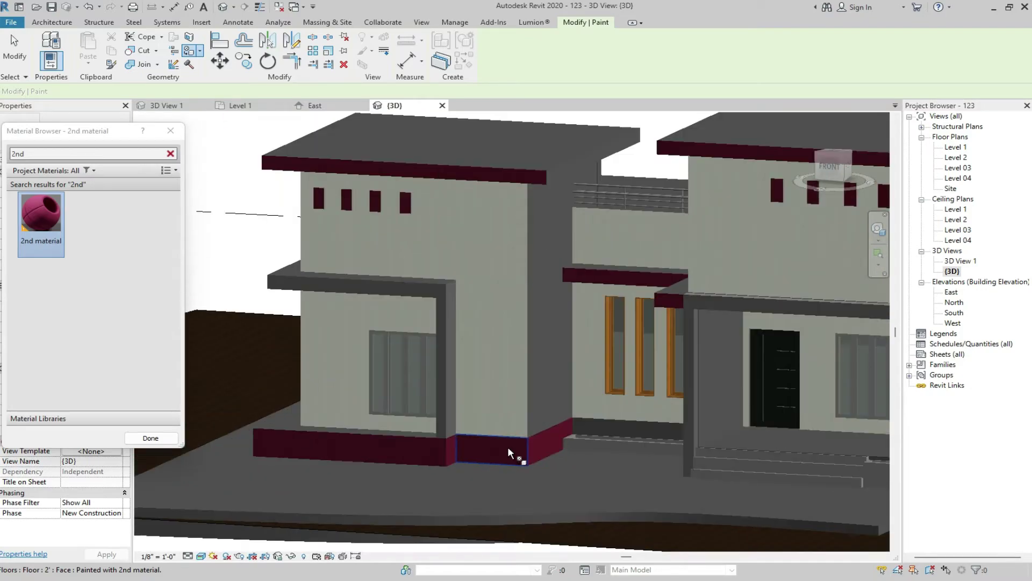
pyautogui.scroll(-3, 848, 424)
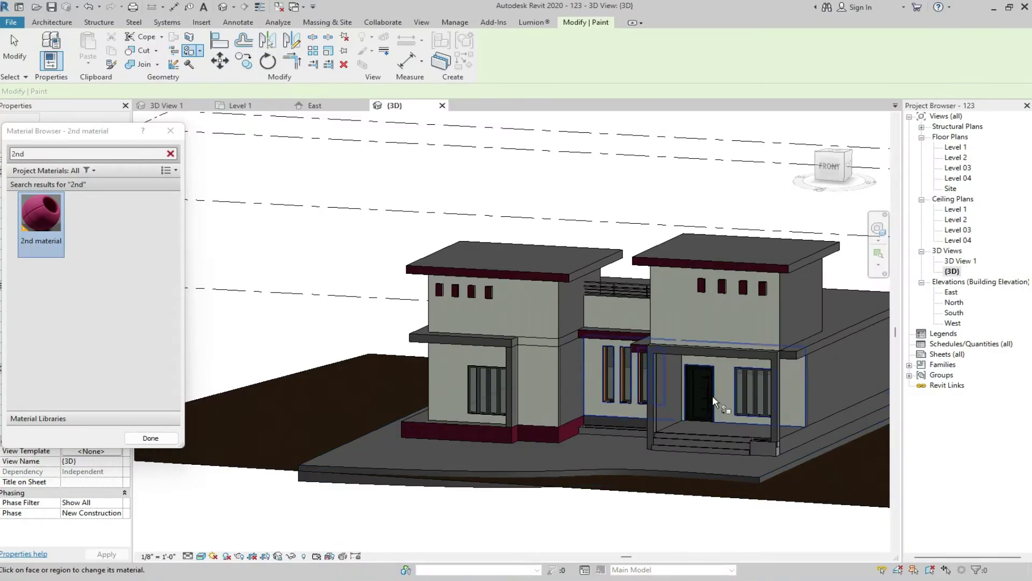
pyautogui.scroll(3, 622, 425)
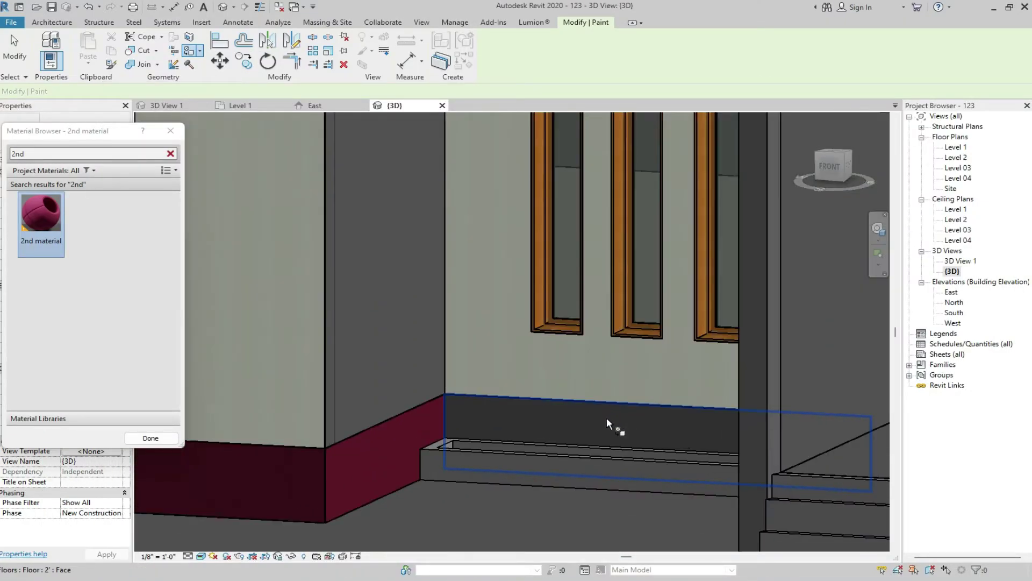
pyautogui.click(606, 417)
pyautogui.scroll(1, 544, 409)
pyautogui.scroll(-3, 548, 412)
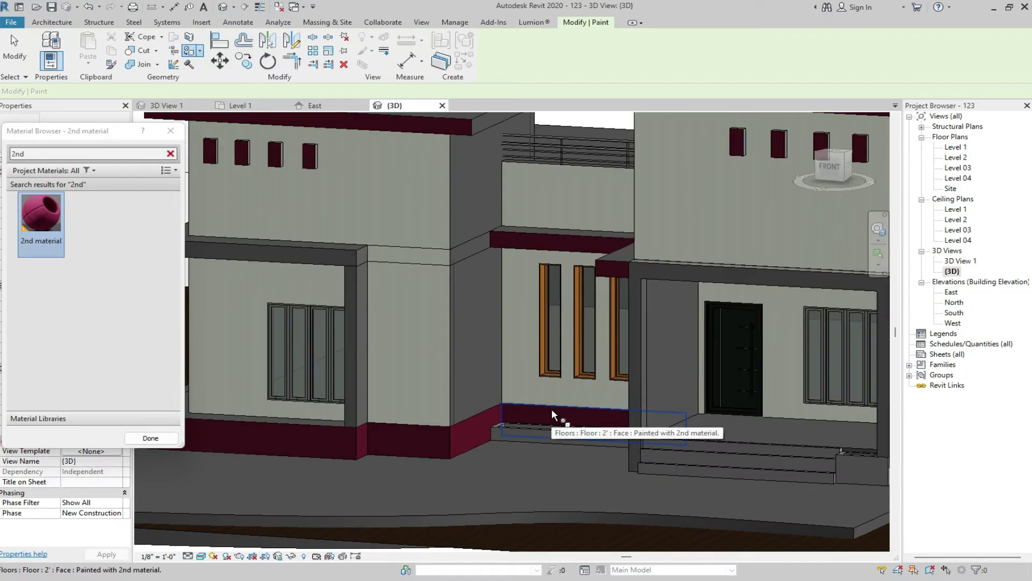
pyautogui.scroll(-2, 553, 411)
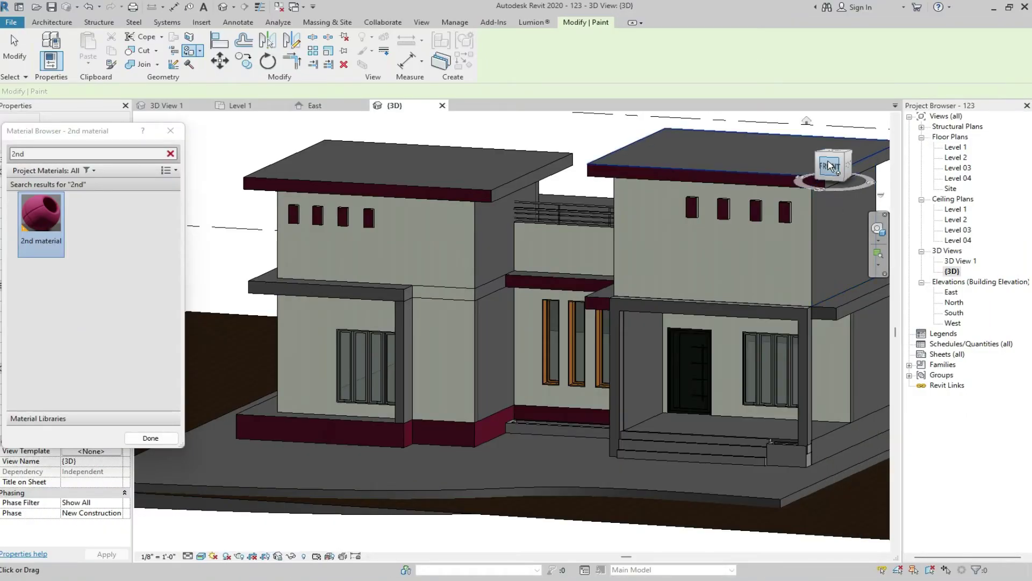
# Orbit to an angled front view, paint the floor face beside the steps maroon, and exit Paint
pyautogui.click(828, 169)
pyautogui.keyDown('shift'); pyautogui.moveTo(538, 441); pyautogui.dragTo(605, 443, button='middle'); pyautogui.keyUp('shift')
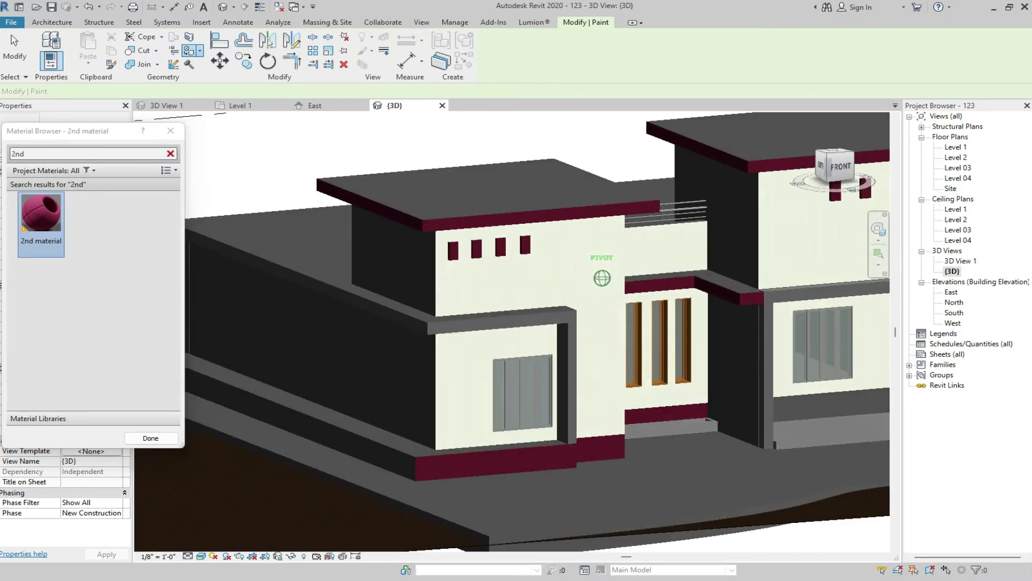
pyautogui.scroll(3, 682, 436)
pyautogui.scroll(-1, 682, 435)
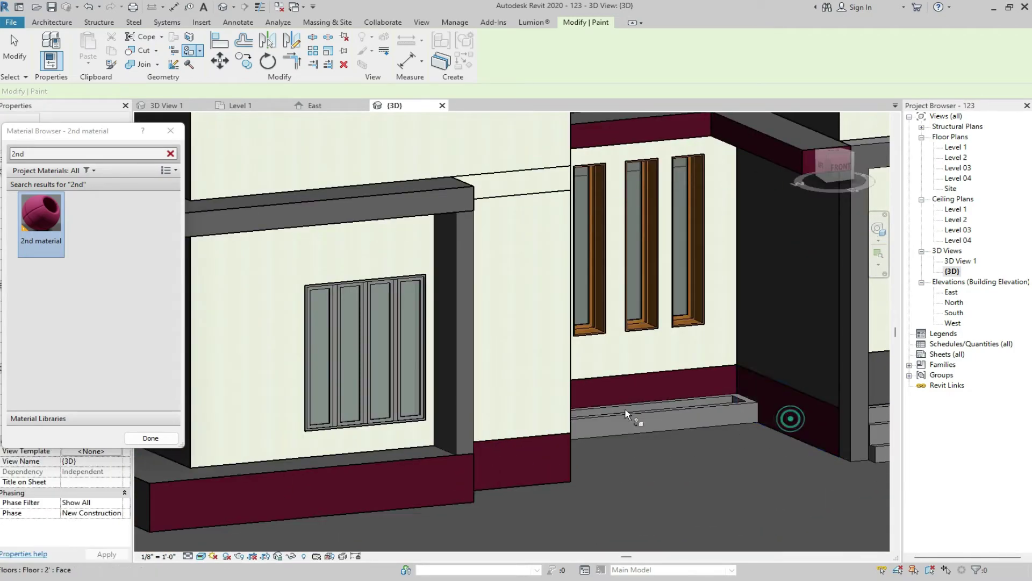
pyautogui.keyDown('shift'); pyautogui.moveTo(624, 408); pyautogui.dragTo(472, 364, button='middle'); pyautogui.keyUp('shift')
pyautogui.scroll(-3, 472, 365)
pyautogui.scroll(3, 760, 369)
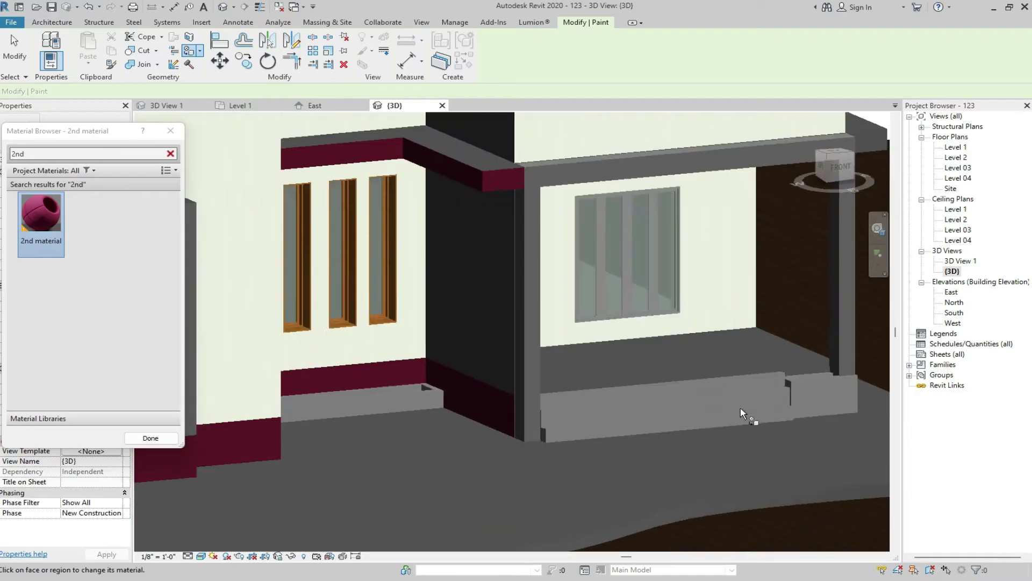
pyautogui.scroll(2, 748, 408)
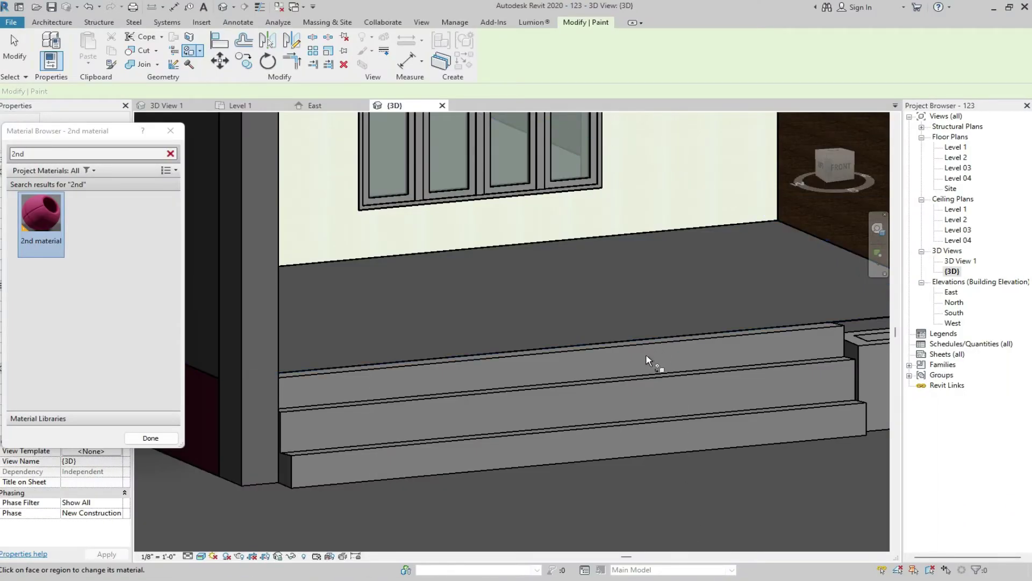
pyautogui.scroll(-3, 516, 430)
pyautogui.scroll(-1, 734, 369)
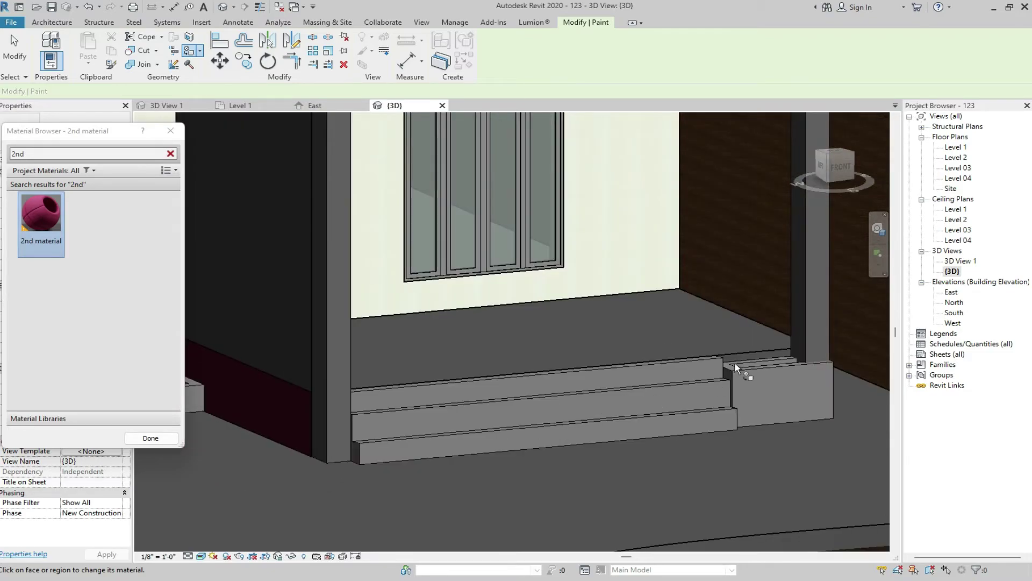
pyautogui.click(767, 361)
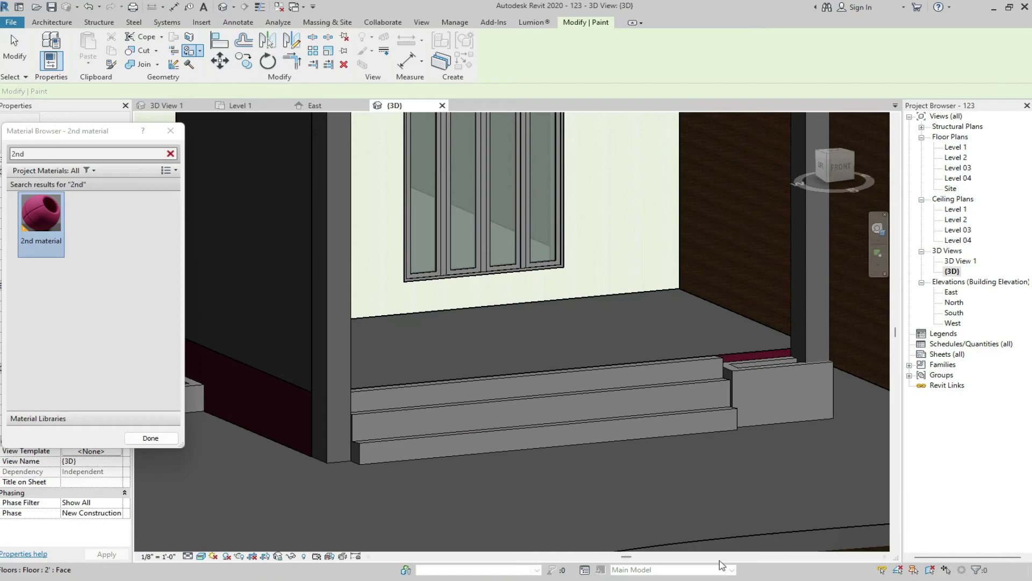
pyautogui.scroll(2, 522, 380)
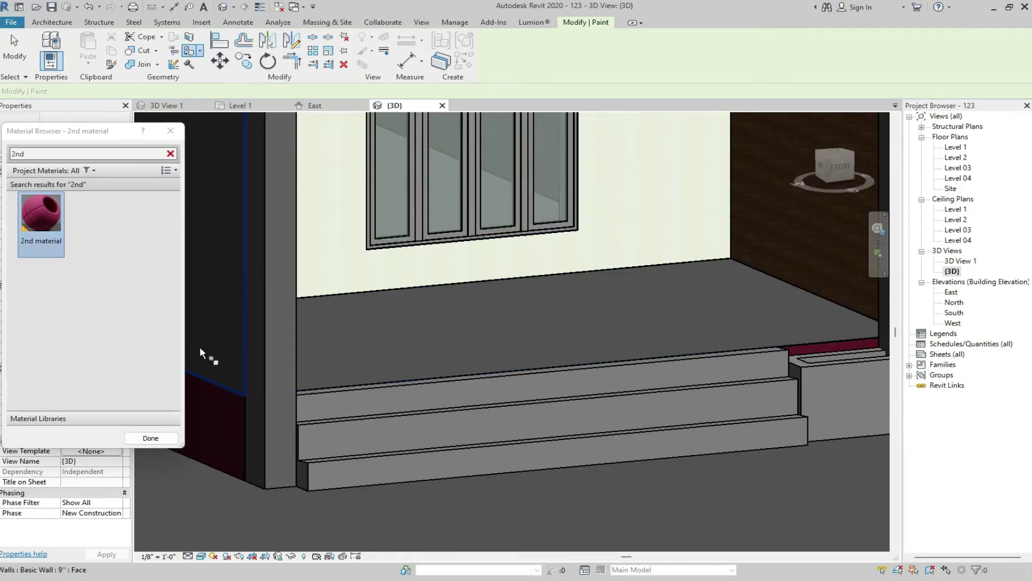
pyautogui.click(151, 438)
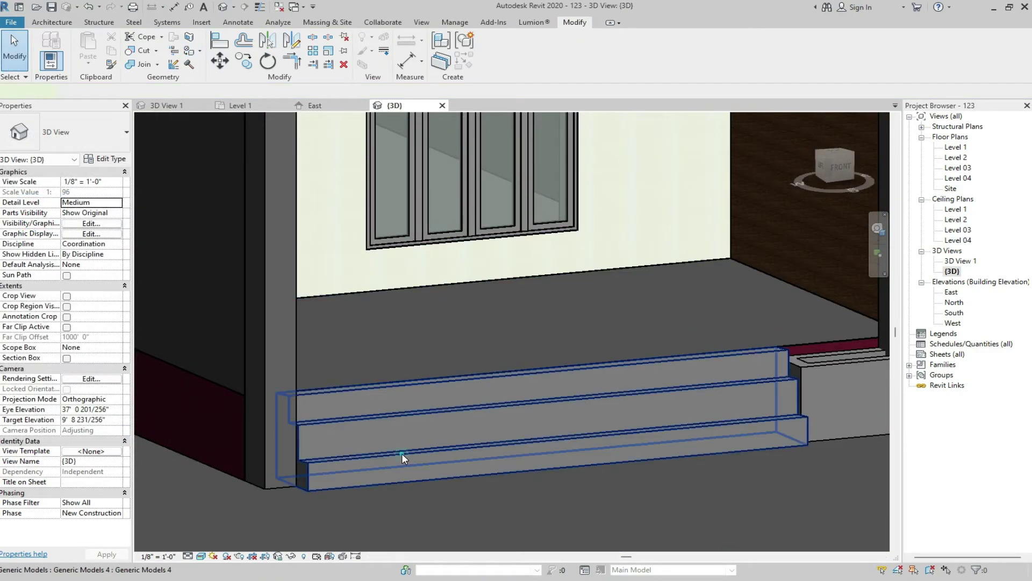
# Edit the front steps in place and paint the top, middle and bottom step faces with 2nd material
pyautogui.click(403, 392)
pyautogui.click(497, 57)
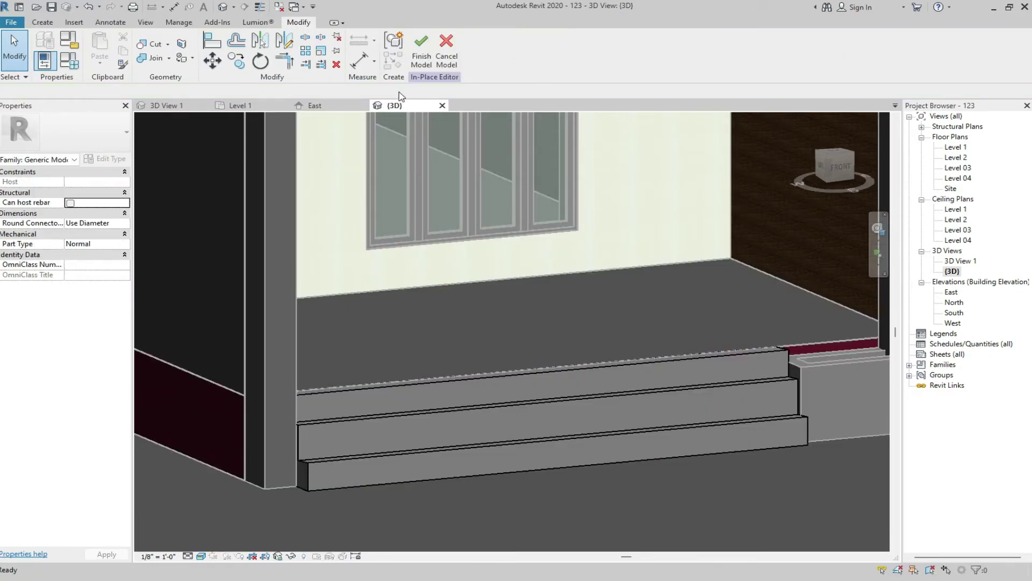
pyautogui.click(187, 60)
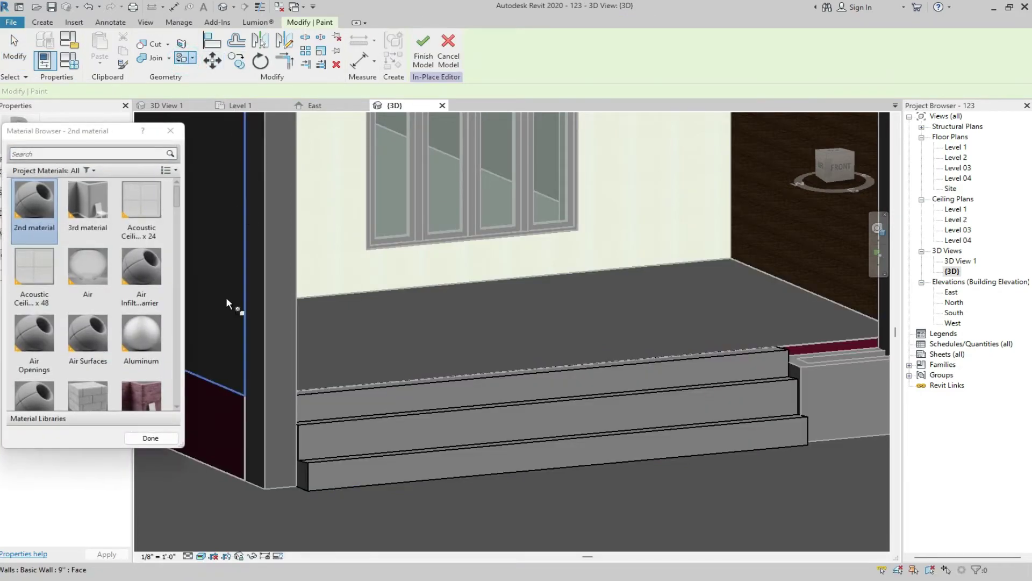
pyautogui.click(435, 395)
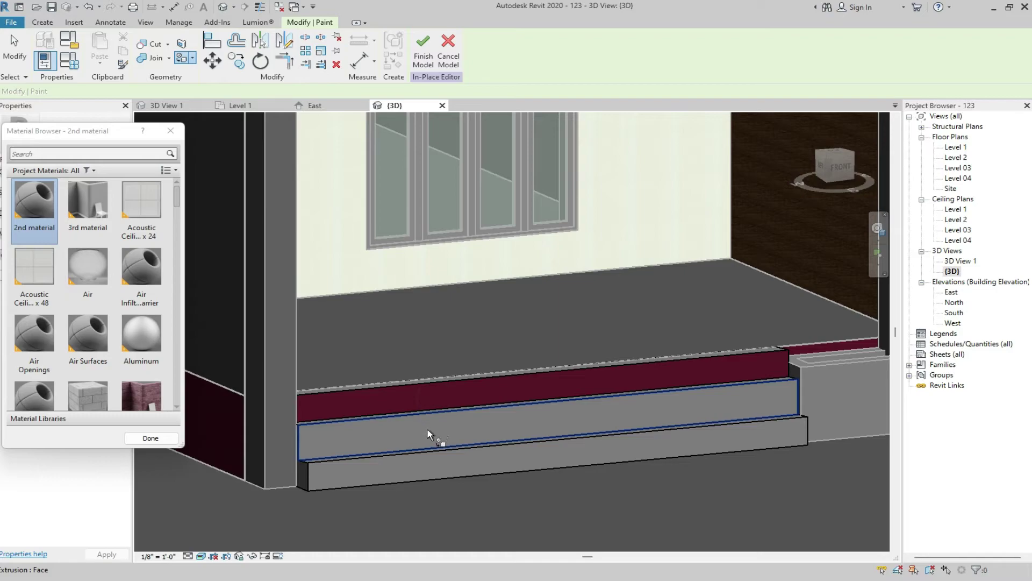
pyautogui.click(427, 432)
pyautogui.click(432, 460)
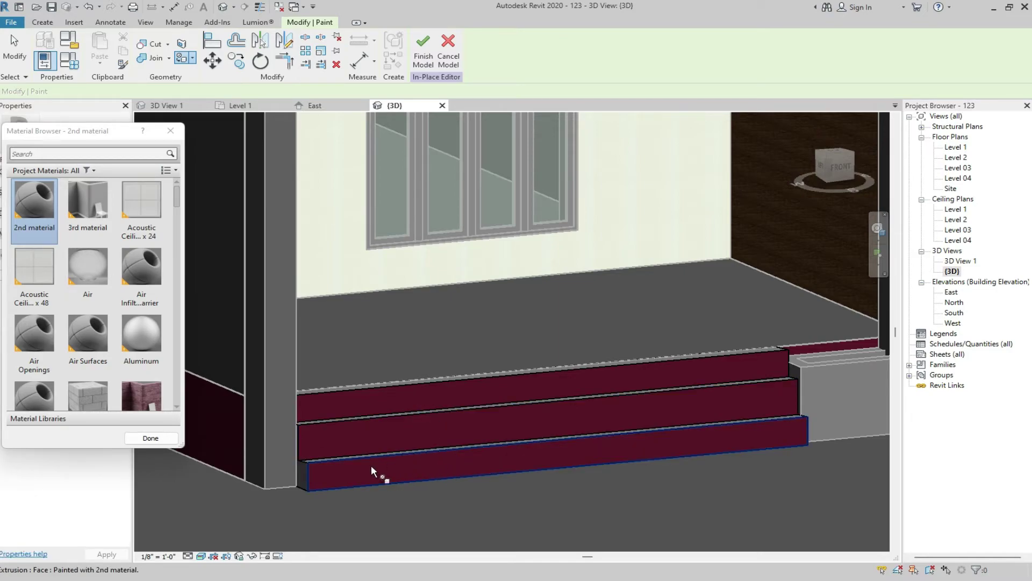
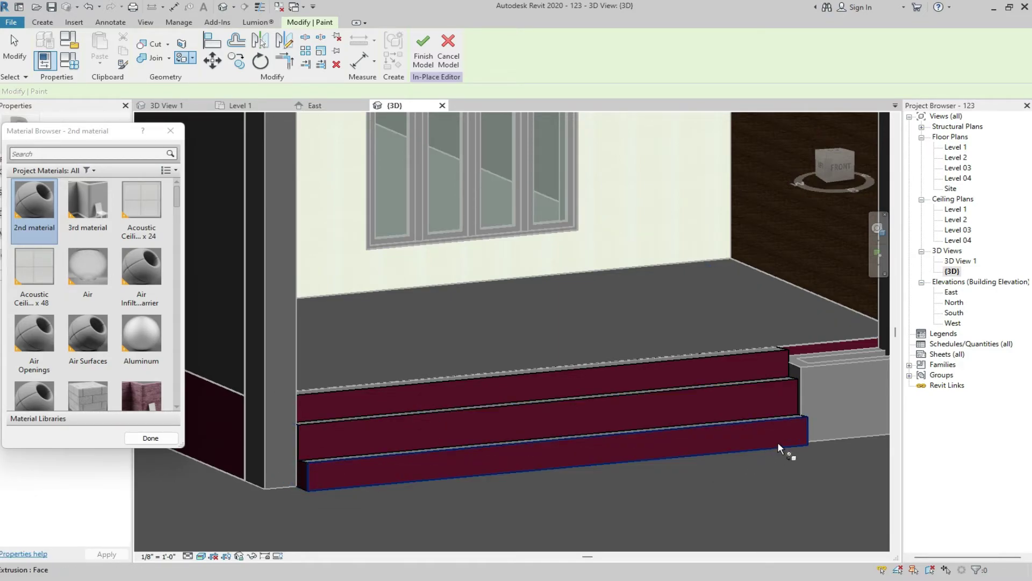
# Finish the in-place steps model and zoom out of the porch 3D view
pyautogui.click(420, 55)
pyautogui.scroll(-2, 570, 374)
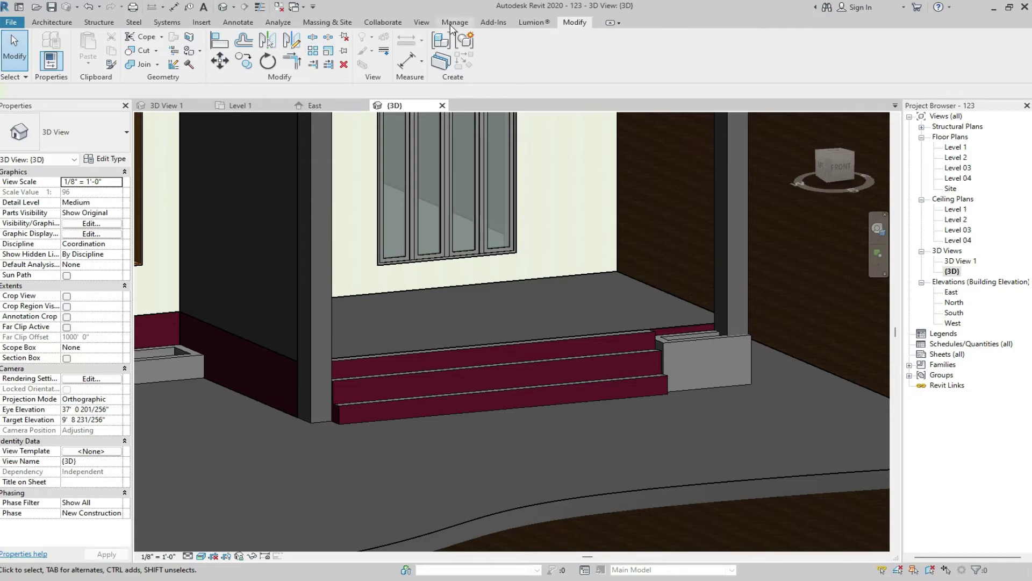
# Create a new blank project material and rename it Marble
pyautogui.click(452, 23)
pyautogui.click(49, 45)
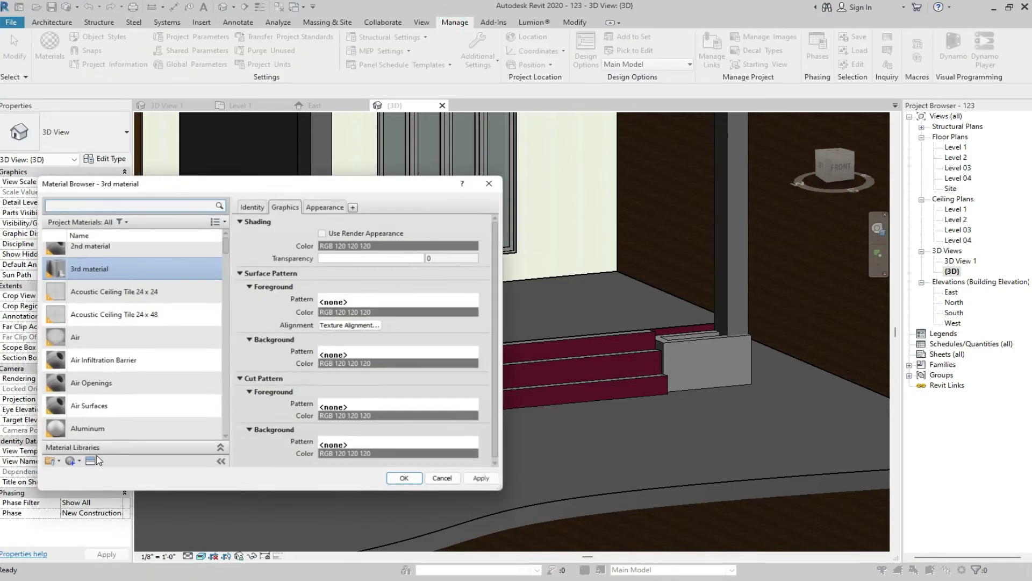
pyautogui.click(65, 466)
pyautogui.click(91, 474)
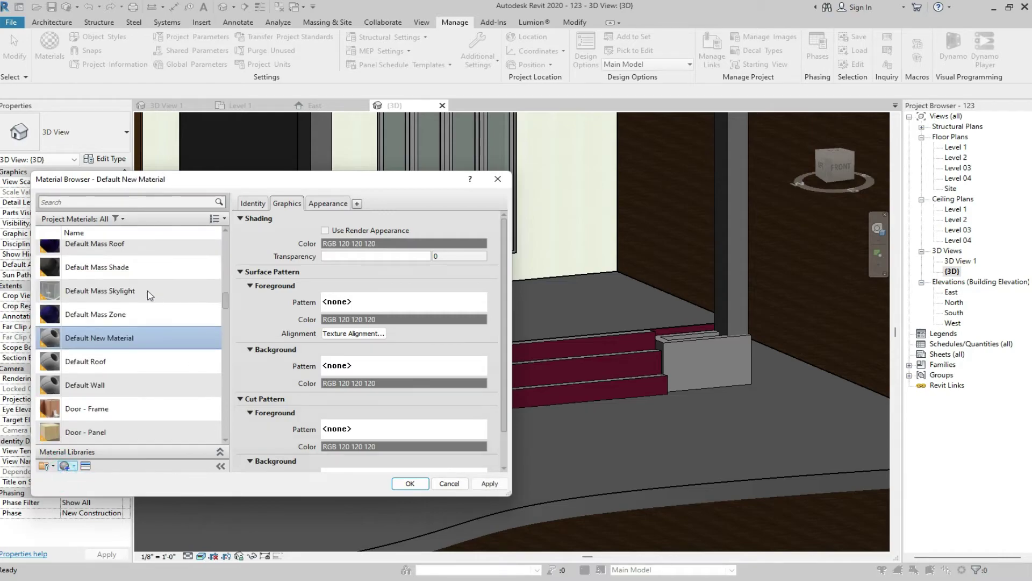
pyautogui.rightClick(90, 342)
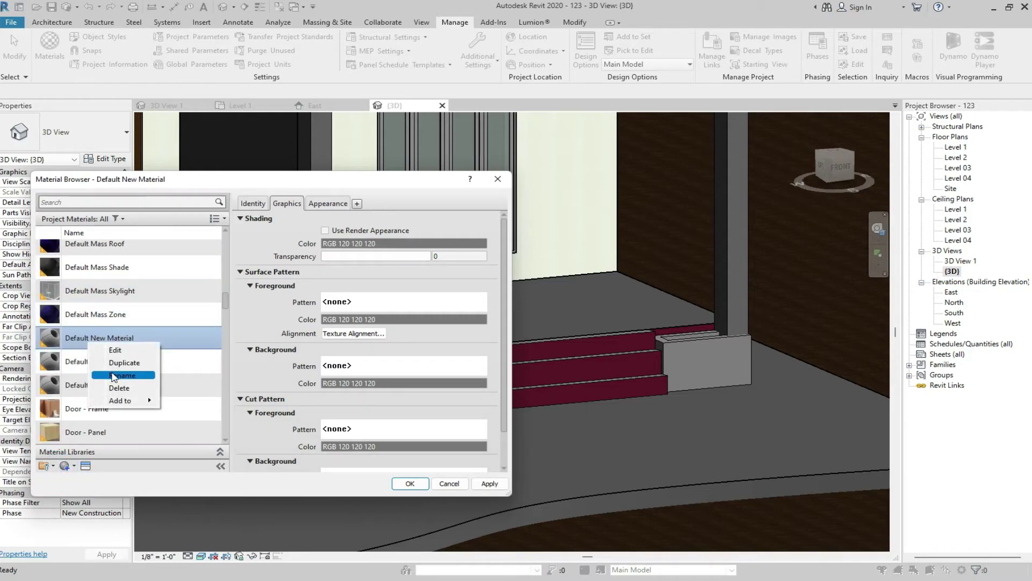
pyautogui.click(114, 377)
pyautogui.write('Marble')
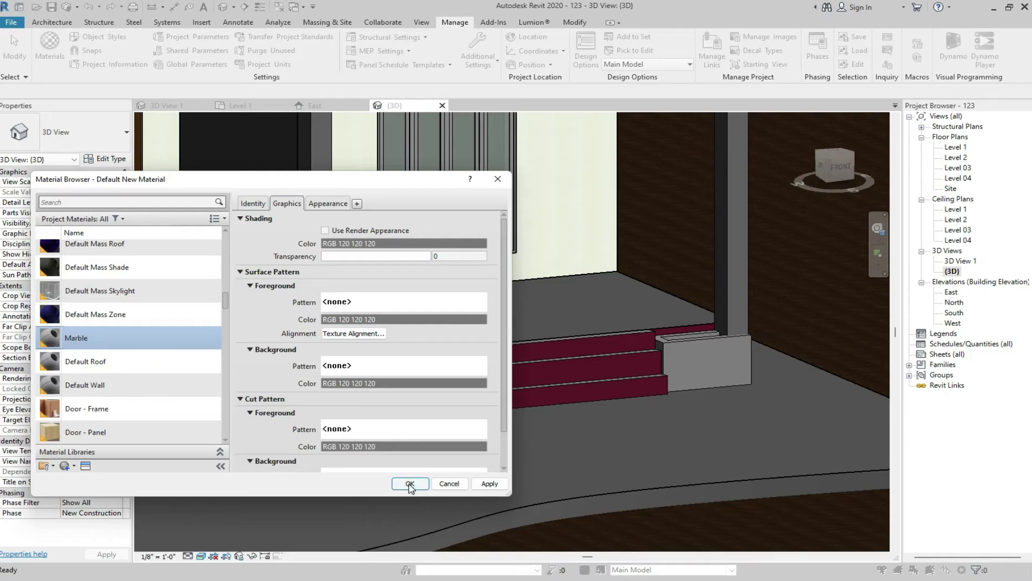
# Give Marble the Coarse Polished - White appearance, shaded by render appearance, and save
pyautogui.click(87, 466)
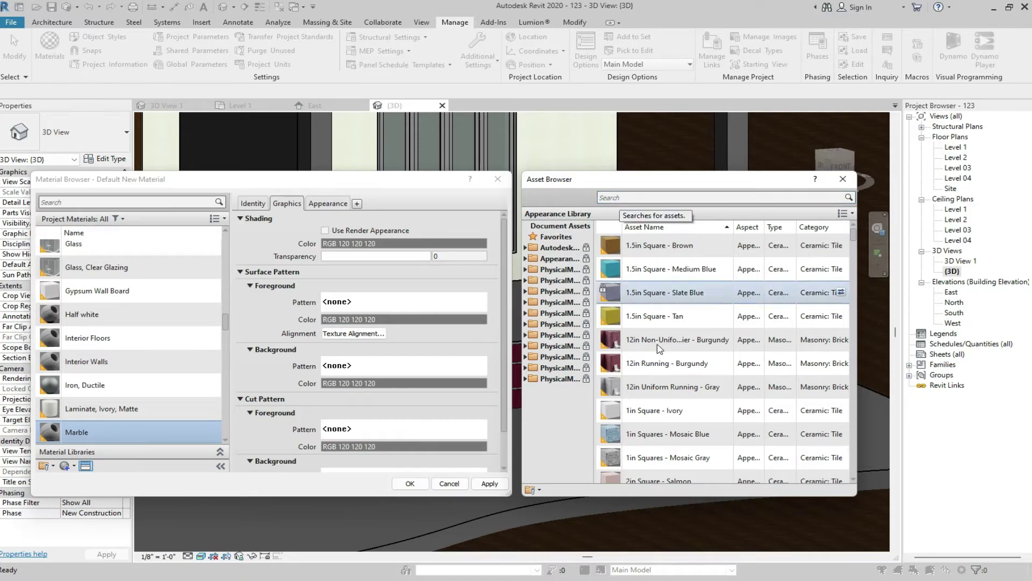
pyautogui.moveTo(668, 457)
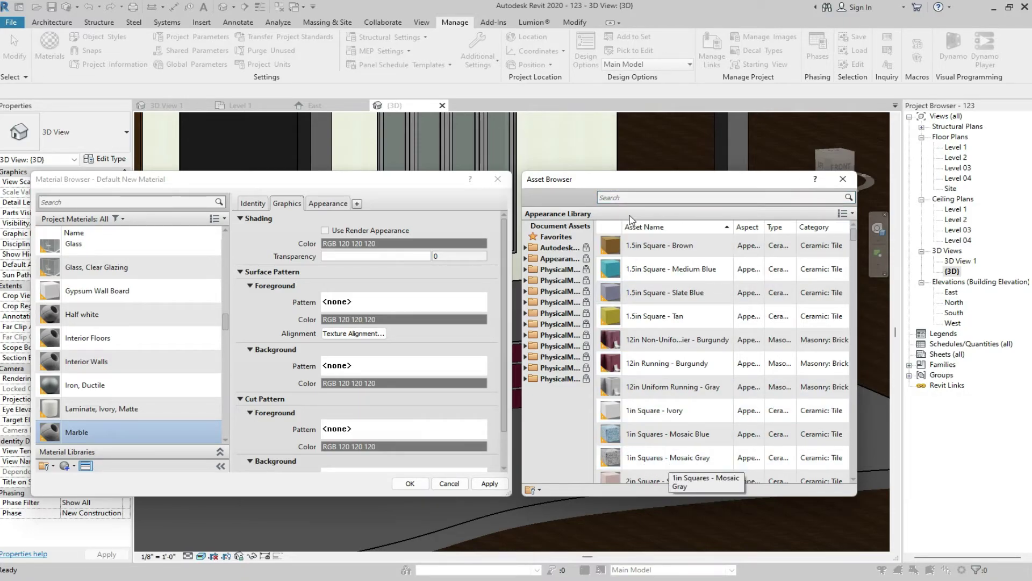
pyautogui.click(634, 197)
pyautogui.write('marbl')
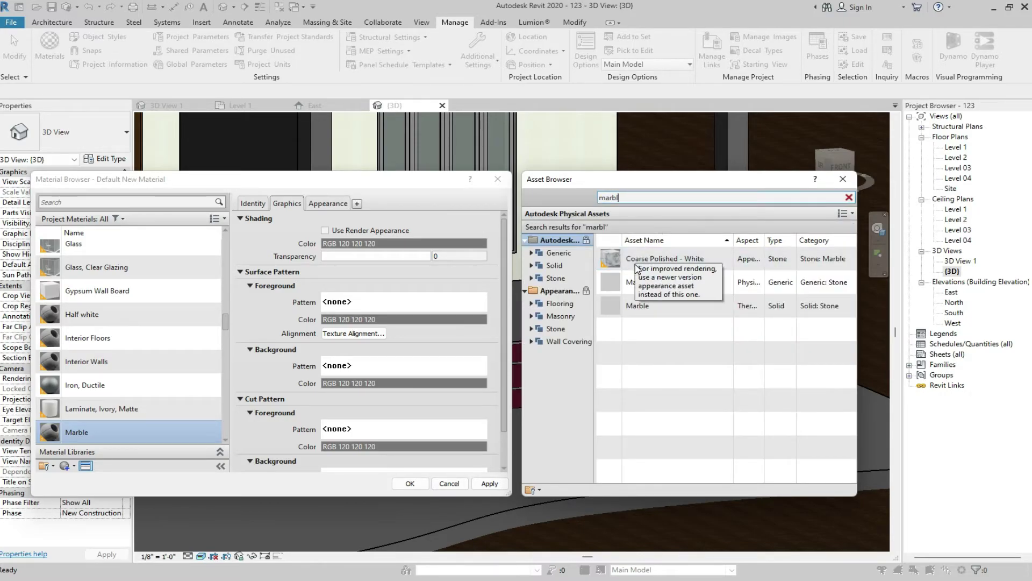
pyautogui.click(848, 260)
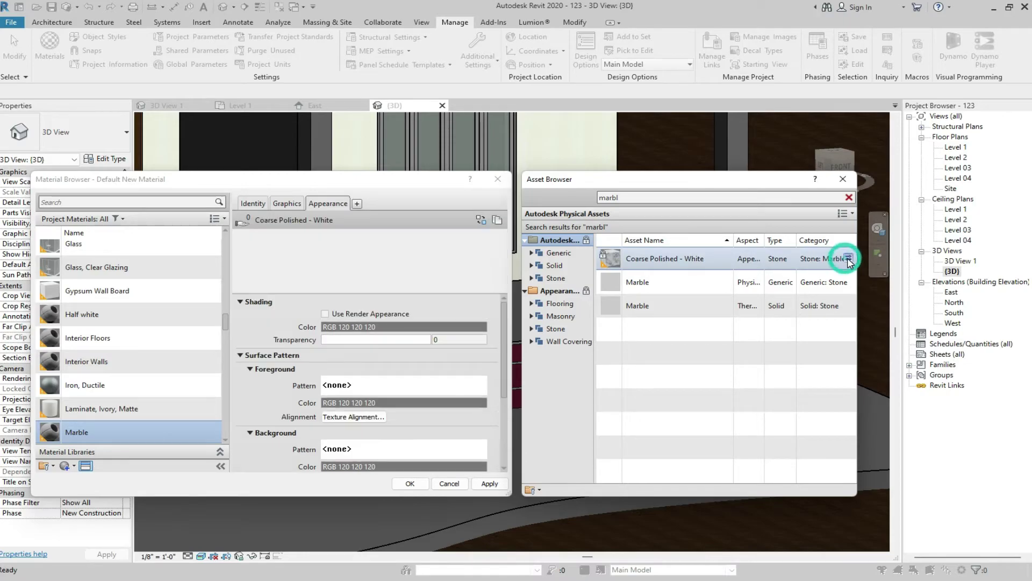
pyautogui.click(285, 202)
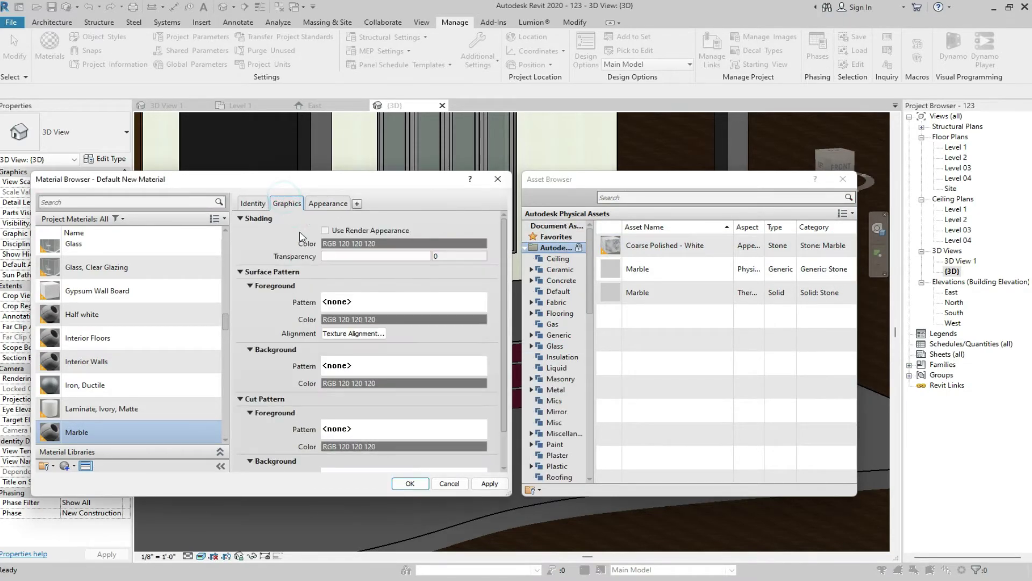
pyautogui.click(325, 230)
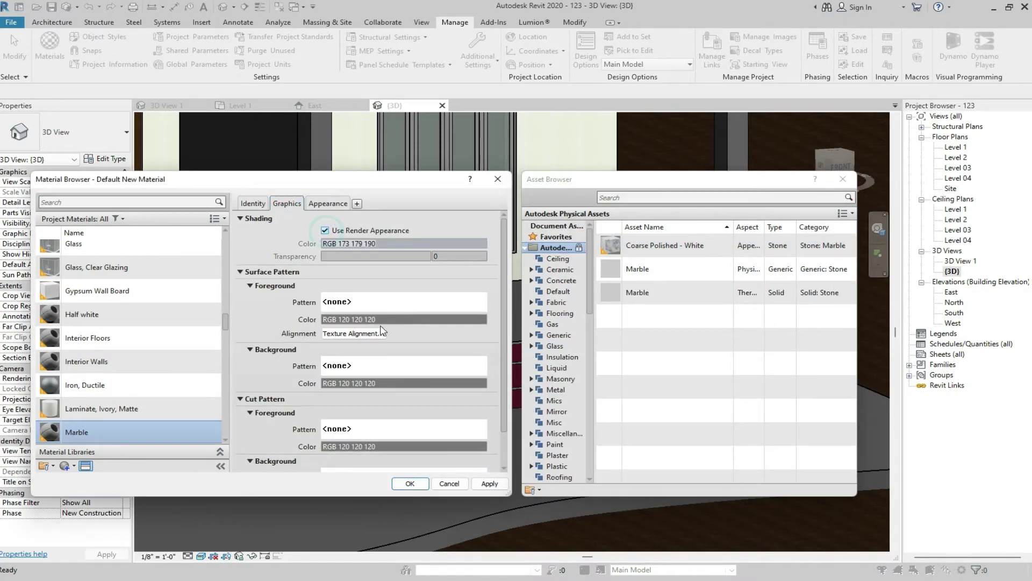
pyautogui.click(420, 484)
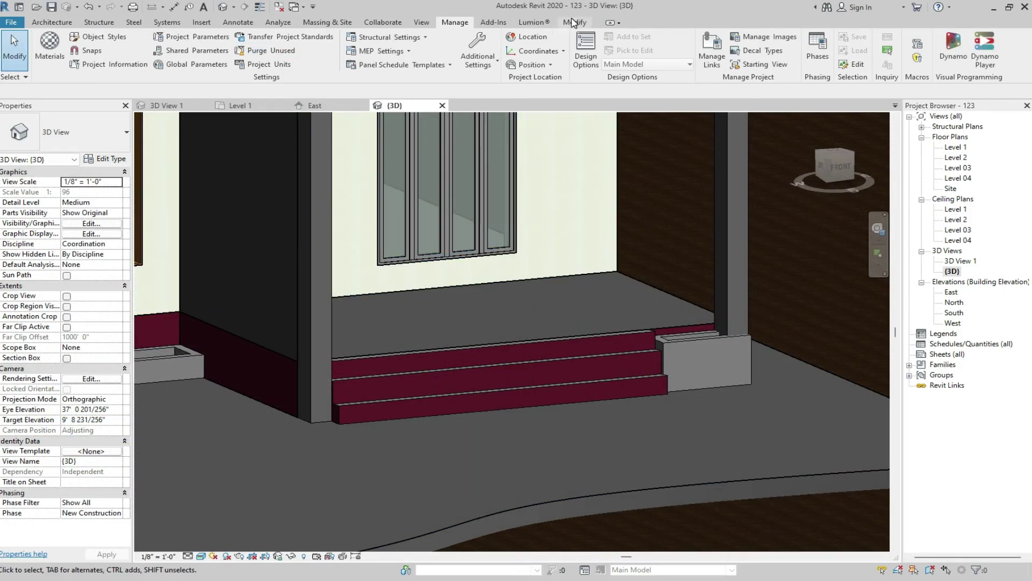
# Start the Paint tool with Marble chosen, then stop without painting anything
pyautogui.click(573, 23)
pyautogui.click(188, 52)
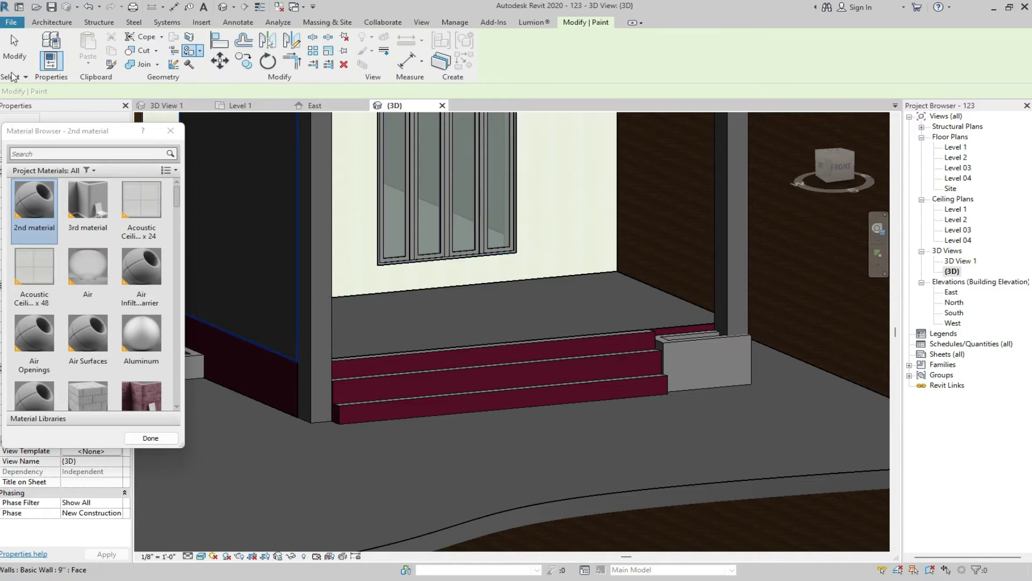
pyautogui.click(67, 156)
pyautogui.write('mar')
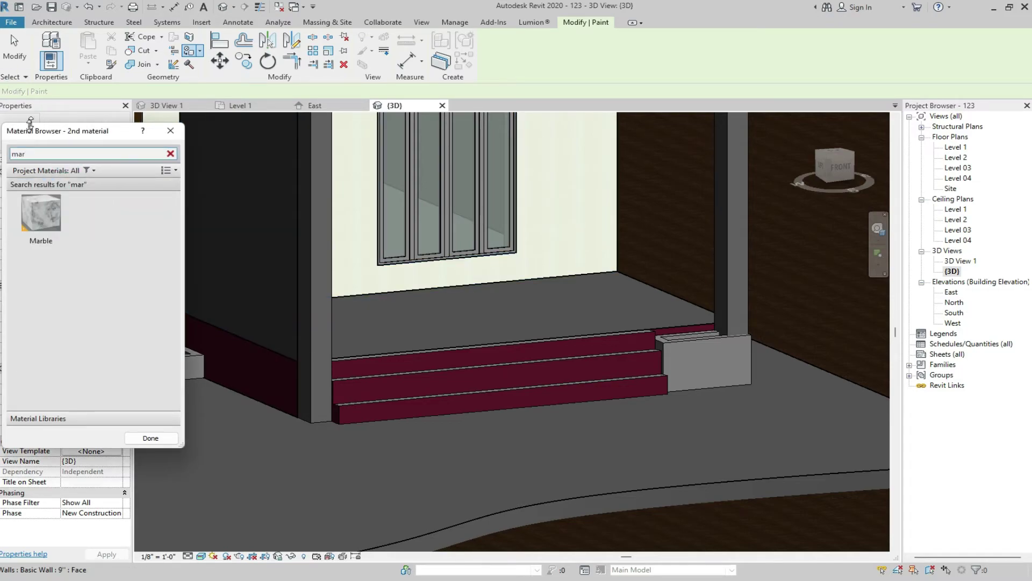
pyautogui.click(41, 212)
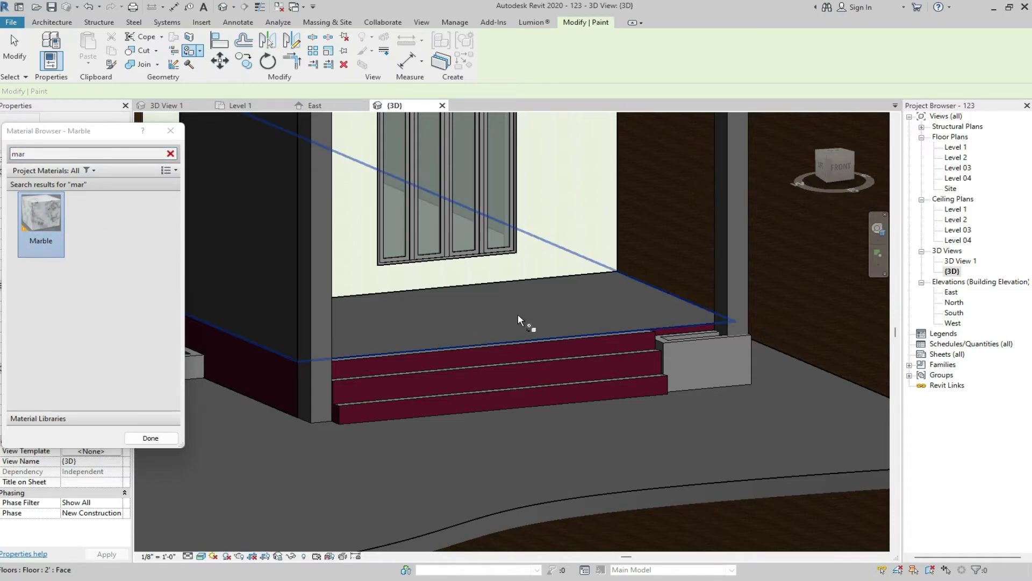
pyautogui.scroll(4, 524, 355)
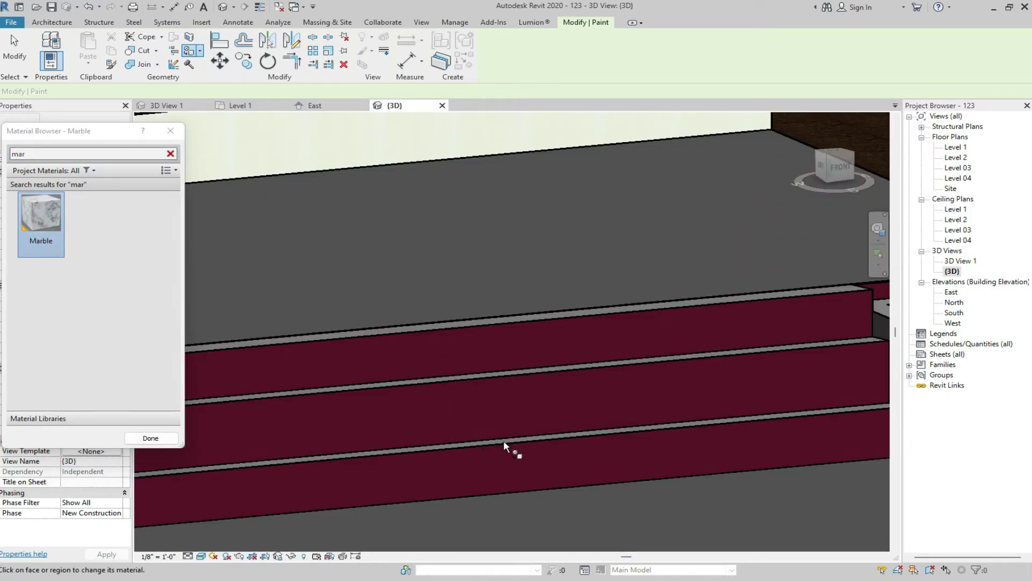
pyautogui.click(162, 437)
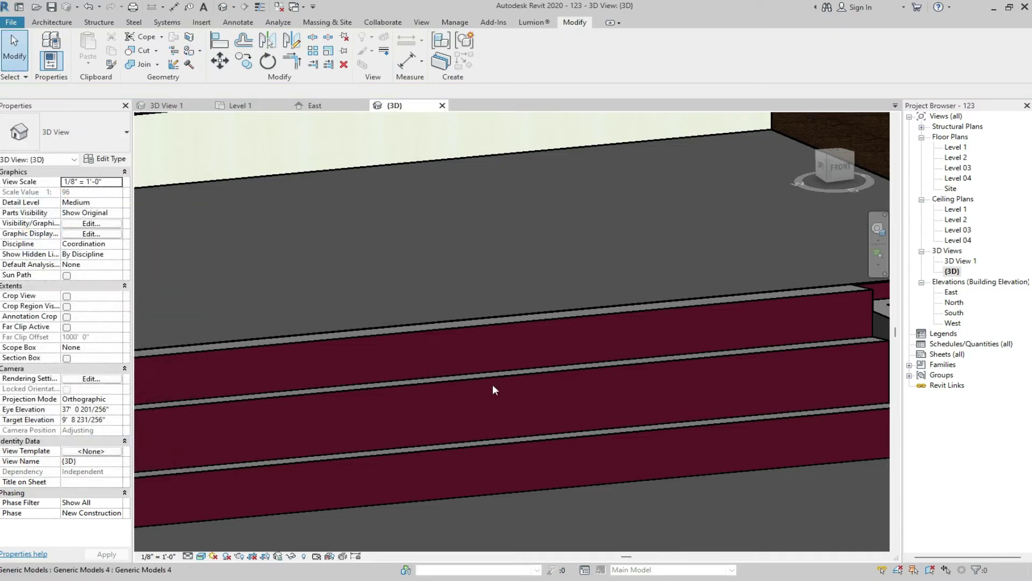
# Edit the steps model in place and paint its lower step face with Marble
pyautogui.click(484, 376)
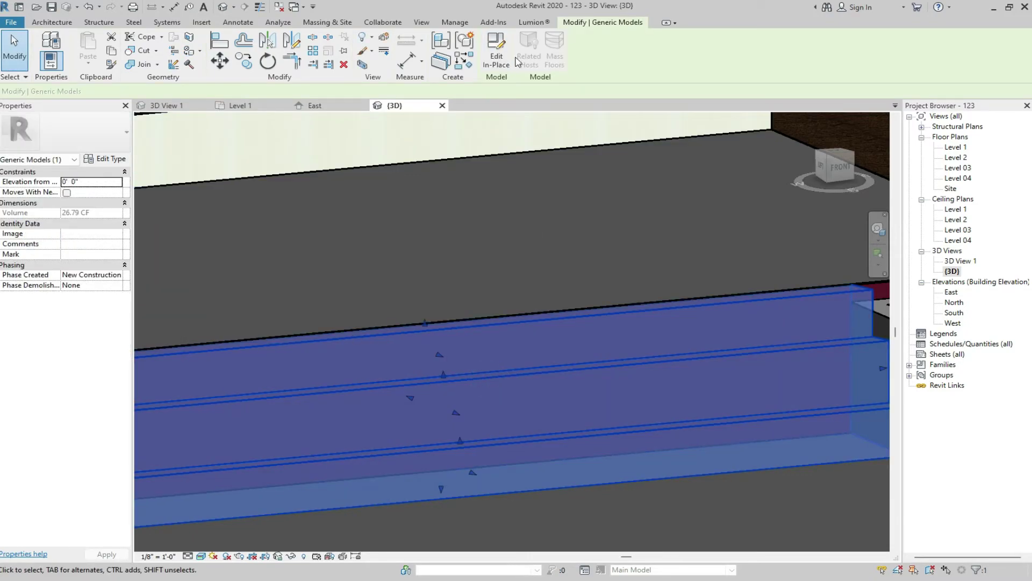
pyautogui.click(491, 63)
pyautogui.click(178, 57)
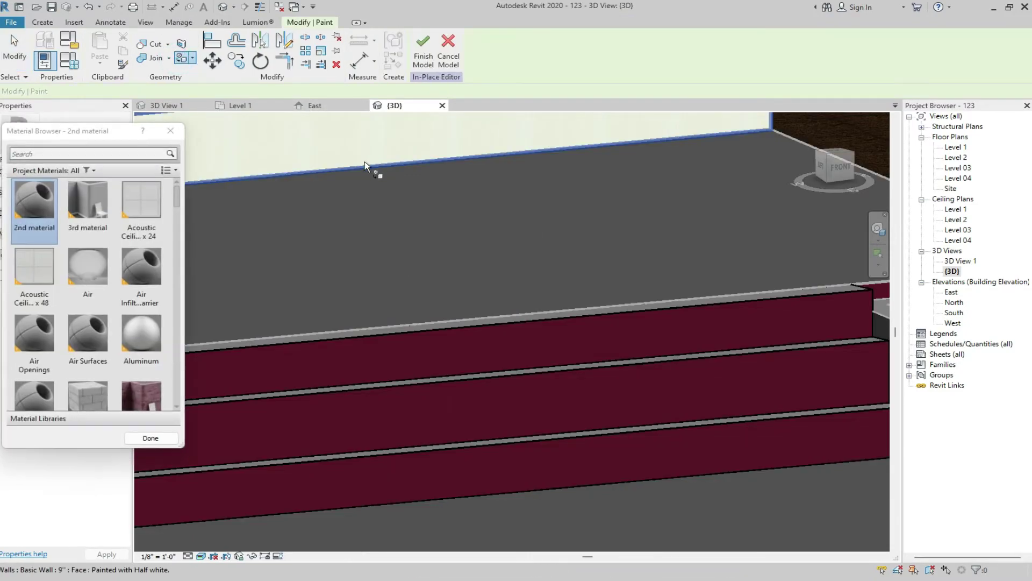
pyautogui.click(99, 154)
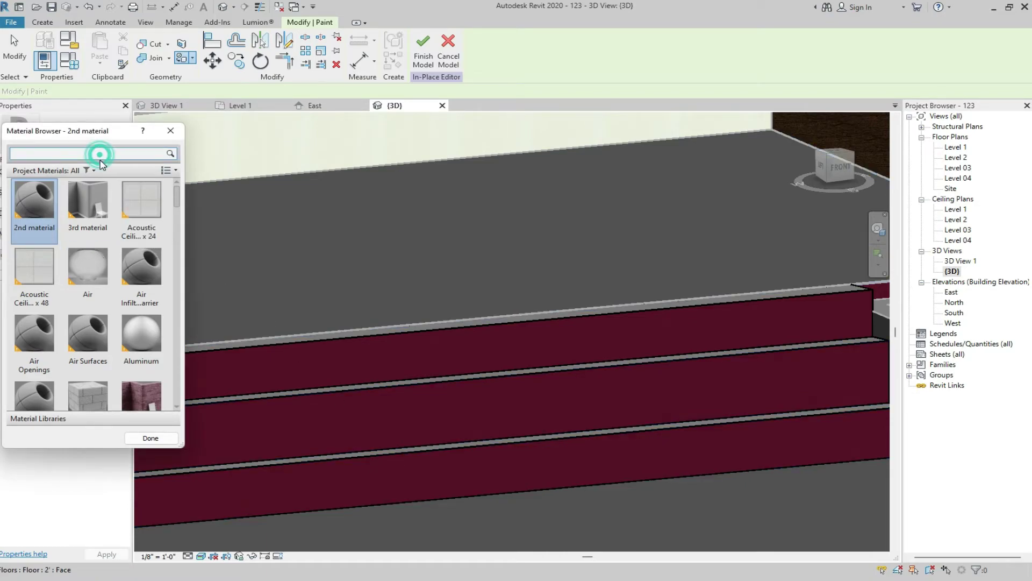
pyautogui.write('mar')
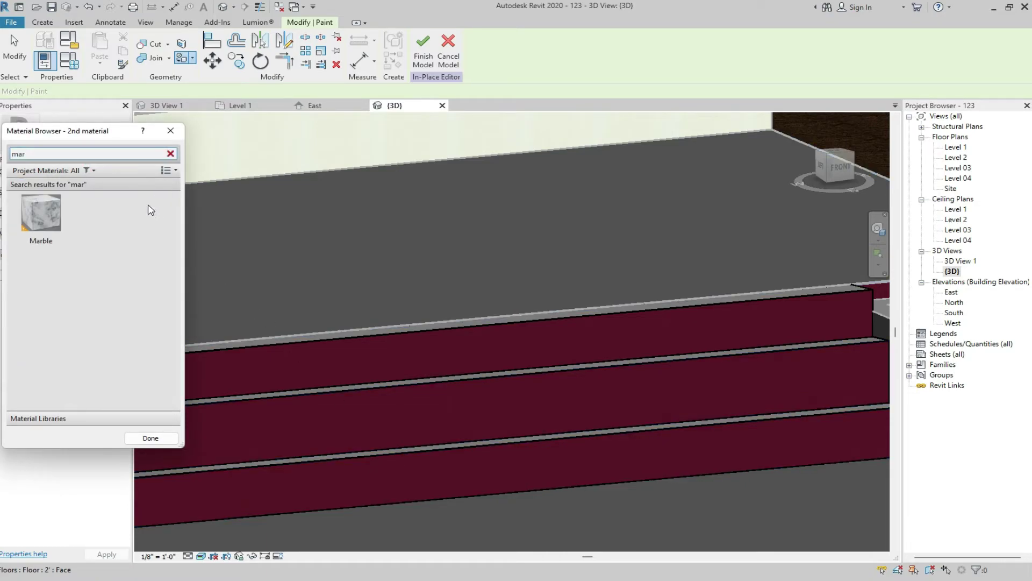
pyautogui.click(41, 215)
pyautogui.scroll(2, 434, 460)
pyautogui.scroll(1, 437, 446)
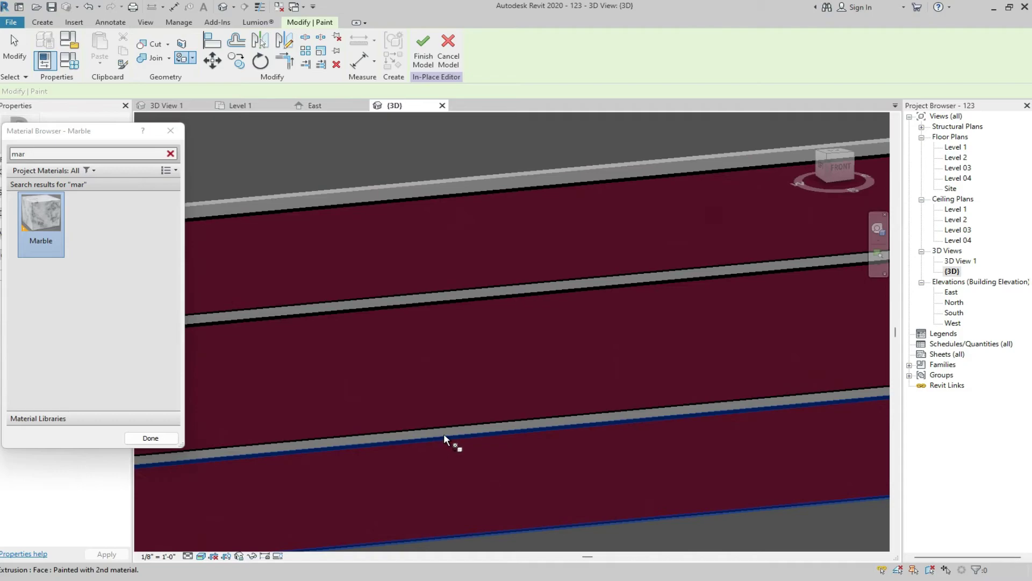
pyautogui.click(443, 433)
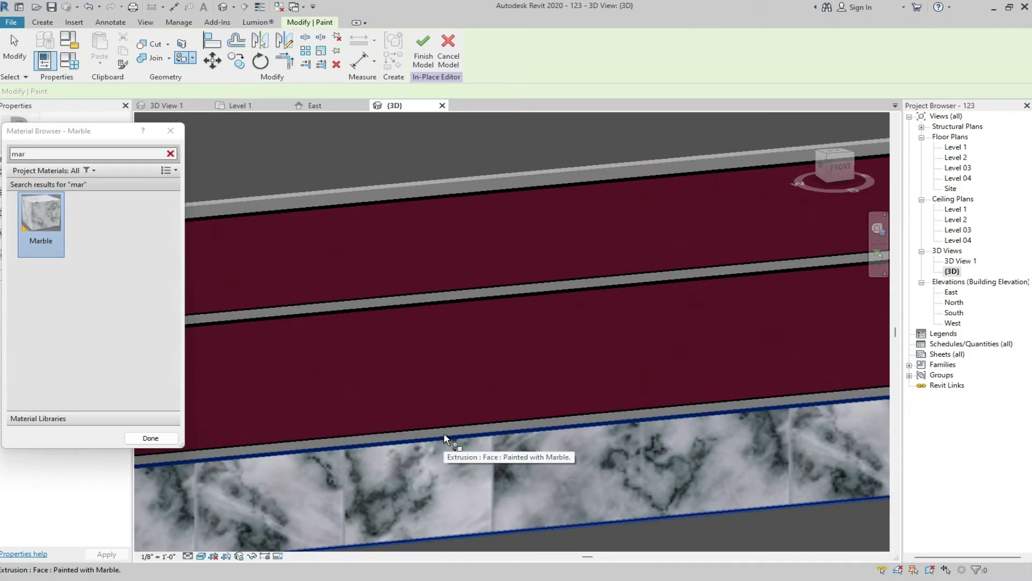
pyautogui.press('Escape')
# Orbit and zoom to look down on the steps, clearing any selection
pyautogui.moveTo(836, 167); pyautogui.dragTo(825, 184)
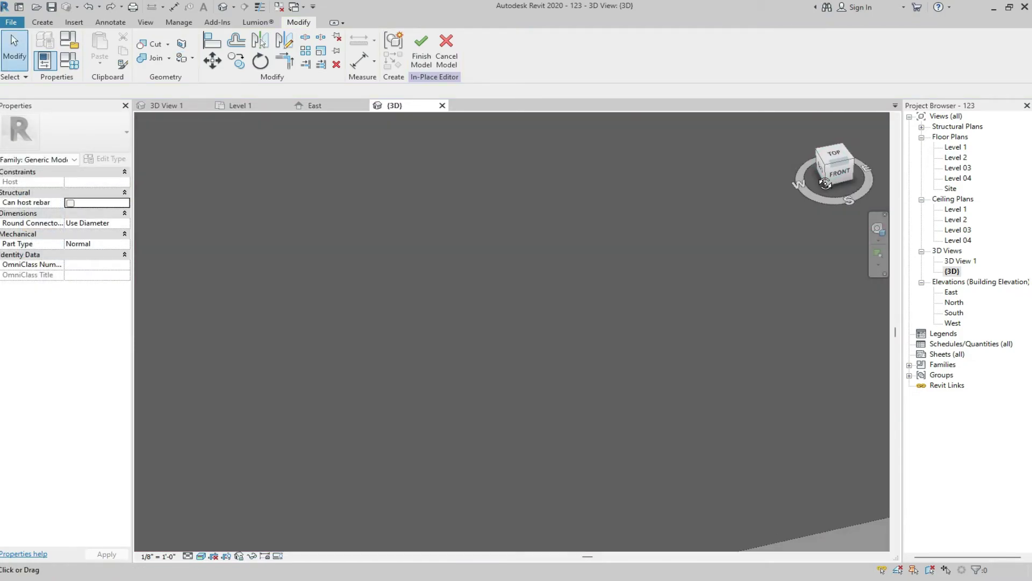
pyautogui.scroll(-2, 541, 248)
pyautogui.scroll(-2, 541, 248)
pyautogui.scroll(3, 695, 321)
pyautogui.scroll(2, 689, 328)
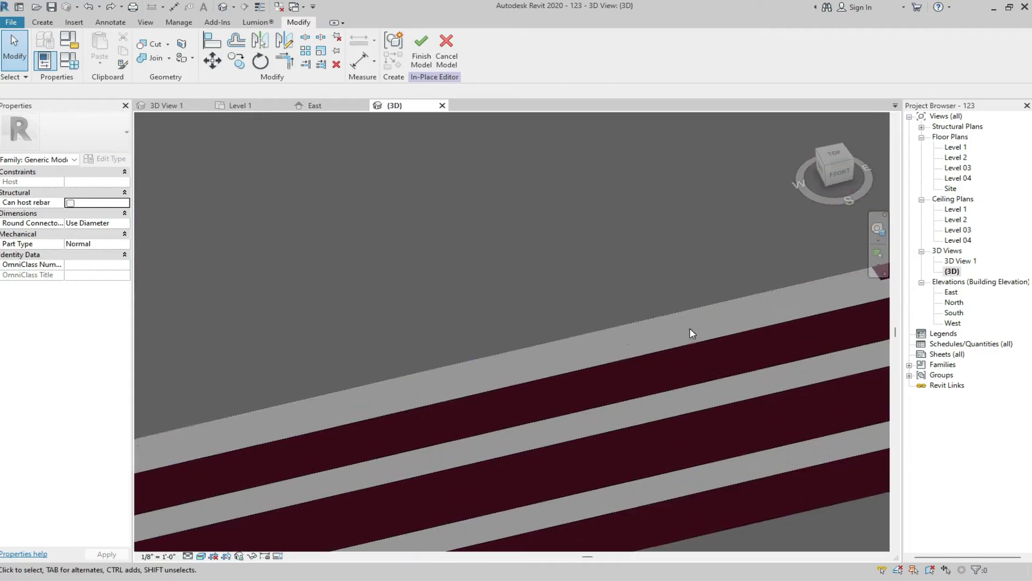
pyautogui.scroll(-3, 679, 370)
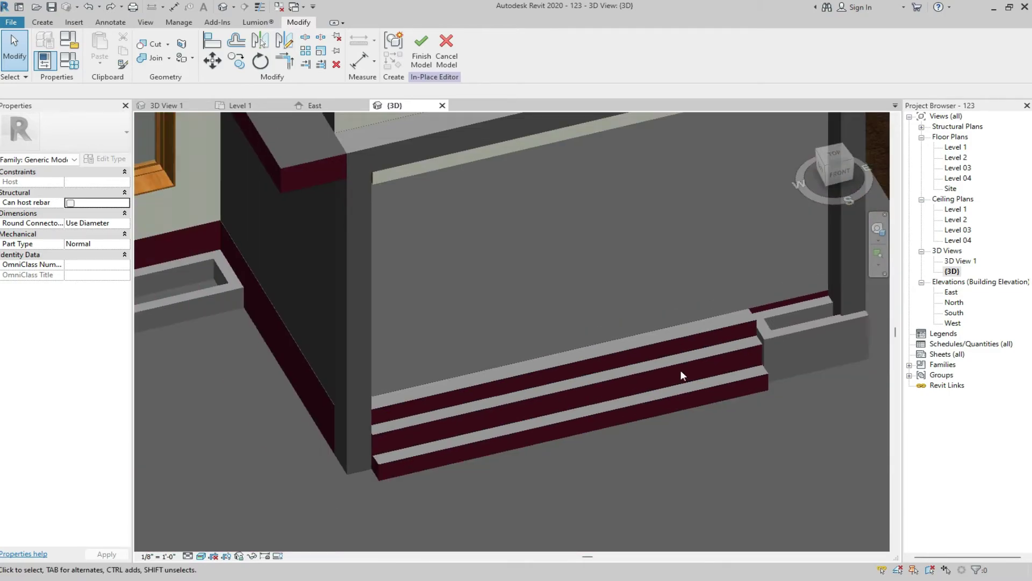
pyautogui.scroll(3, 679, 370)
pyautogui.click(653, 357)
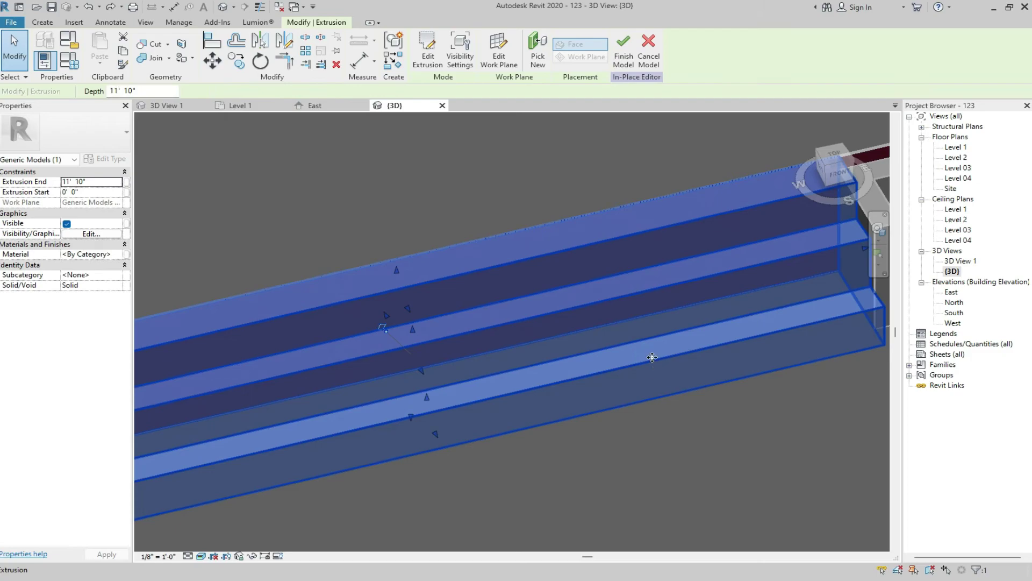
pyautogui.press('Escape')
pyautogui.keyDown('shift'); pyautogui.moveTo(653, 357); pyautogui.dragTo(622, 342, button='middle'); pyautogui.keyUp('shift')
pyautogui.click(569, 368)
pyautogui.press('Escape')
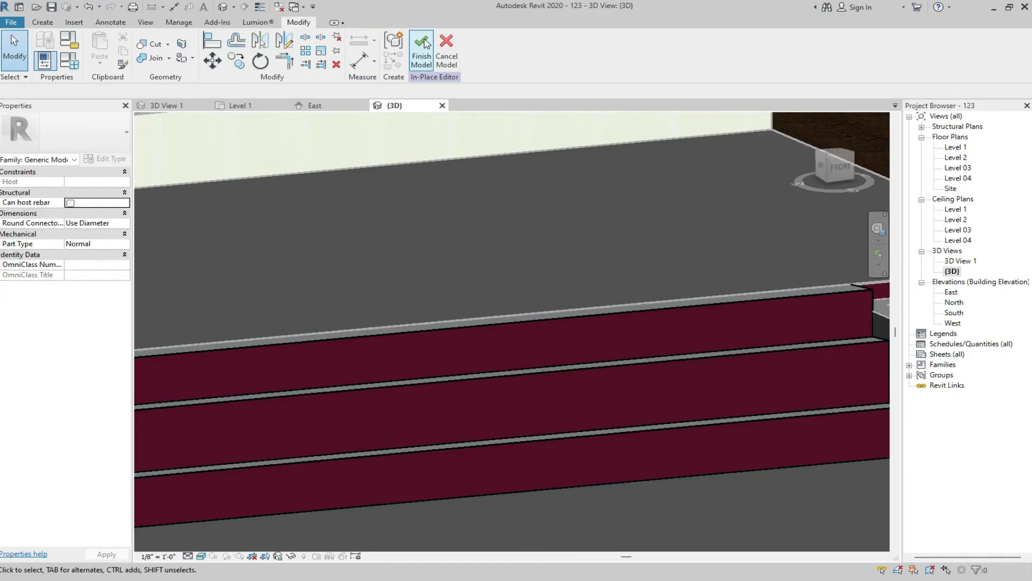
# Paint all three stair treads with the Marble material
pyautogui.click(181, 58)
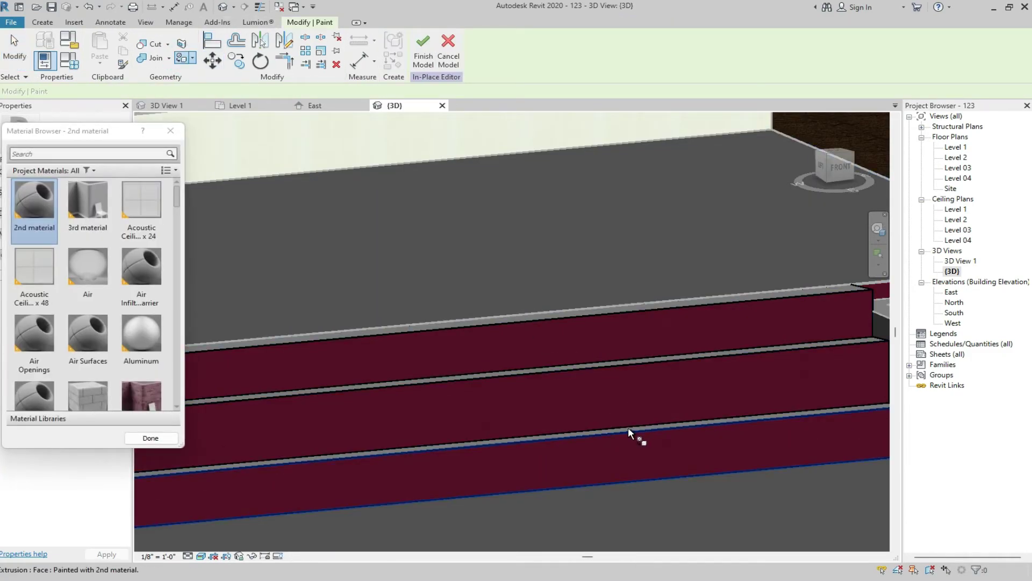
pyautogui.scroll(2, 628, 427)
pyautogui.moveTo(856, 170); pyautogui.dragTo(763, 306)
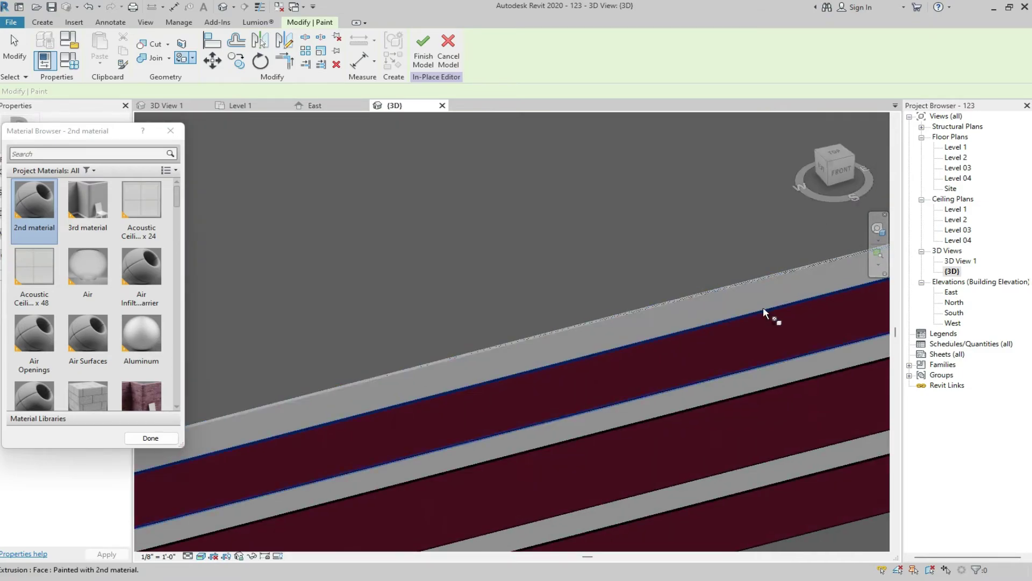
pyautogui.click(70, 153)
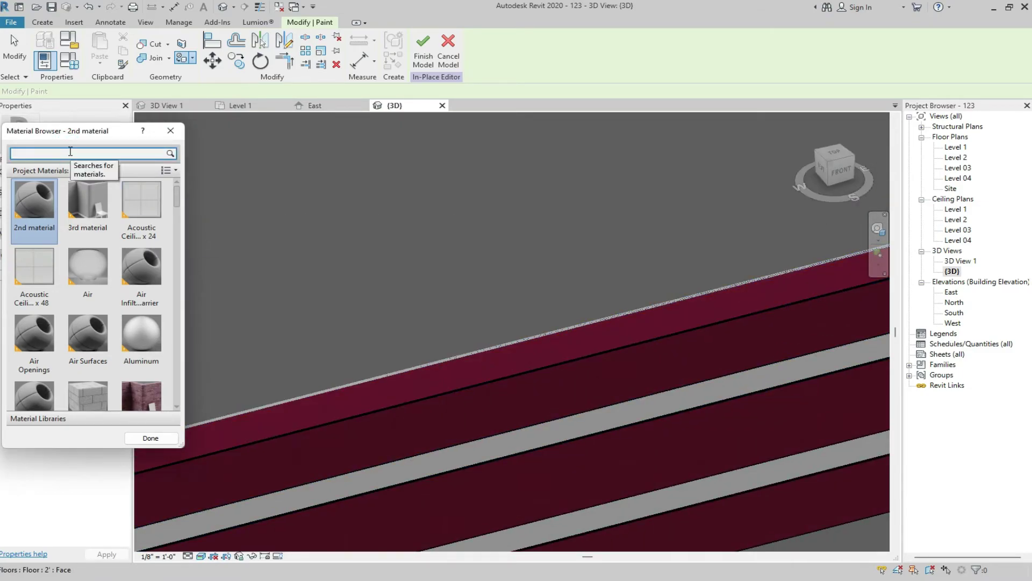
pyautogui.write('b')
pyautogui.click(41, 215)
pyautogui.click(414, 393)
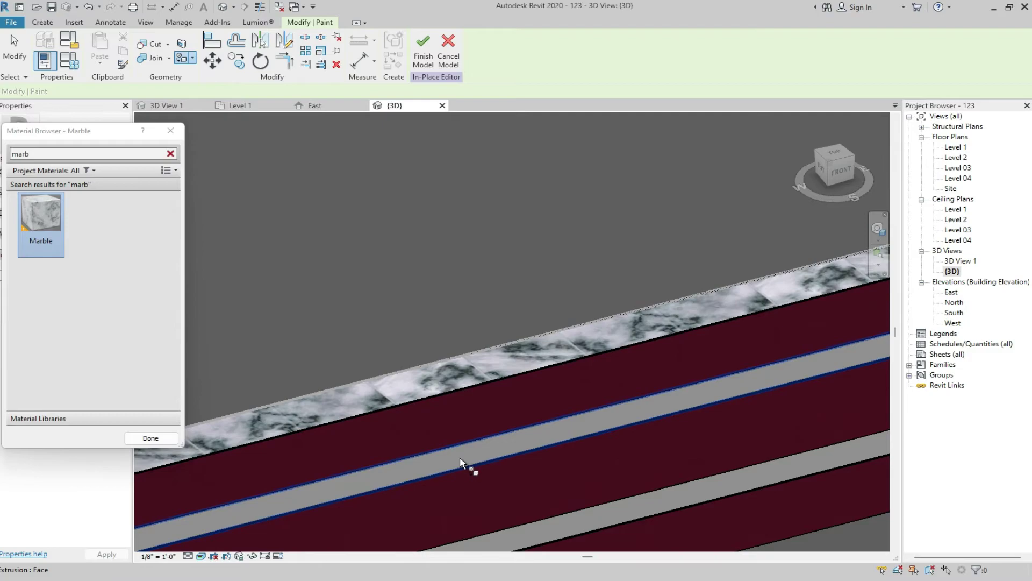
pyautogui.click(459, 457)
pyautogui.click(561, 521)
# Close the material list and finish the in-place steps model
pyautogui.scroll(-5, 617, 300)
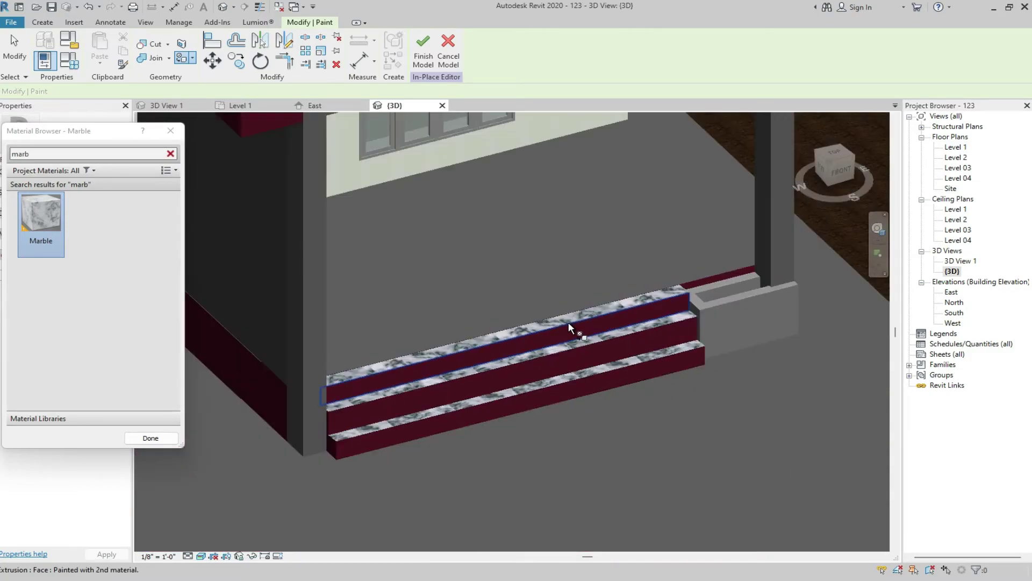
pyautogui.click(151, 438)
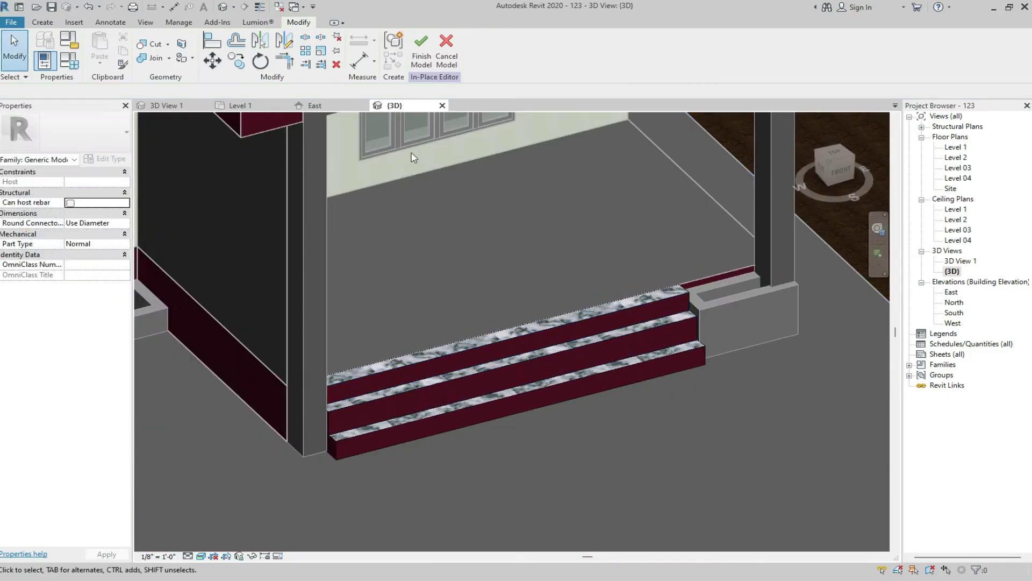
pyautogui.click(444, 50)
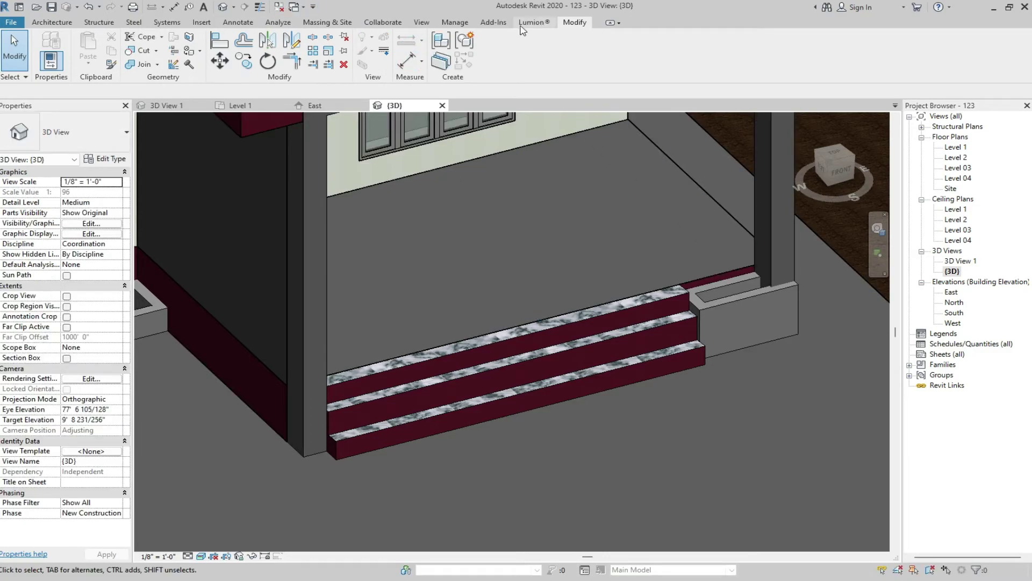
pyautogui.click(455, 22)
# Create a new blank project material and rename it Tile
pyautogui.click(50, 51)
pyautogui.click(65, 466)
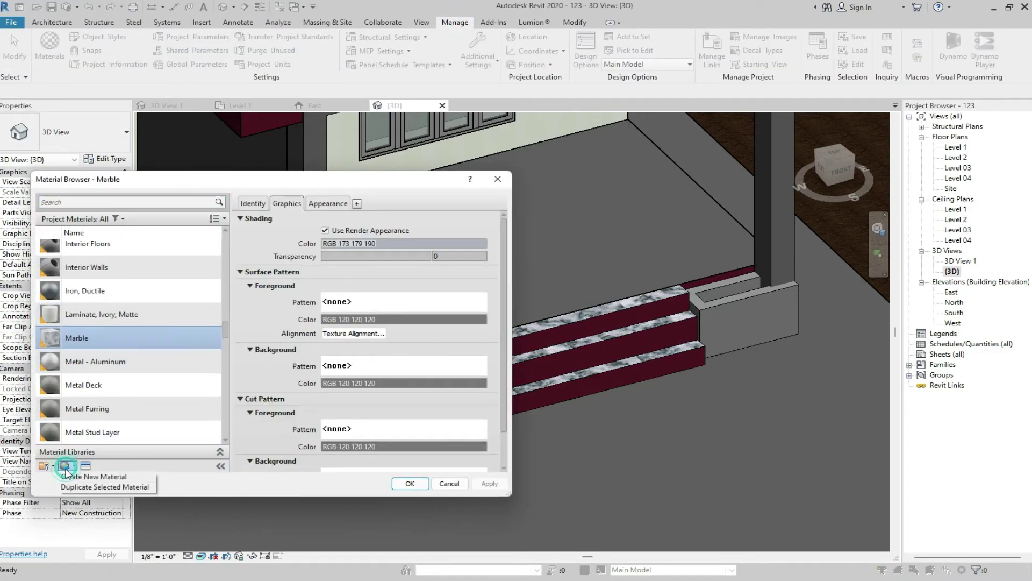
pyautogui.rightClick(131, 342)
pyautogui.click(159, 383)
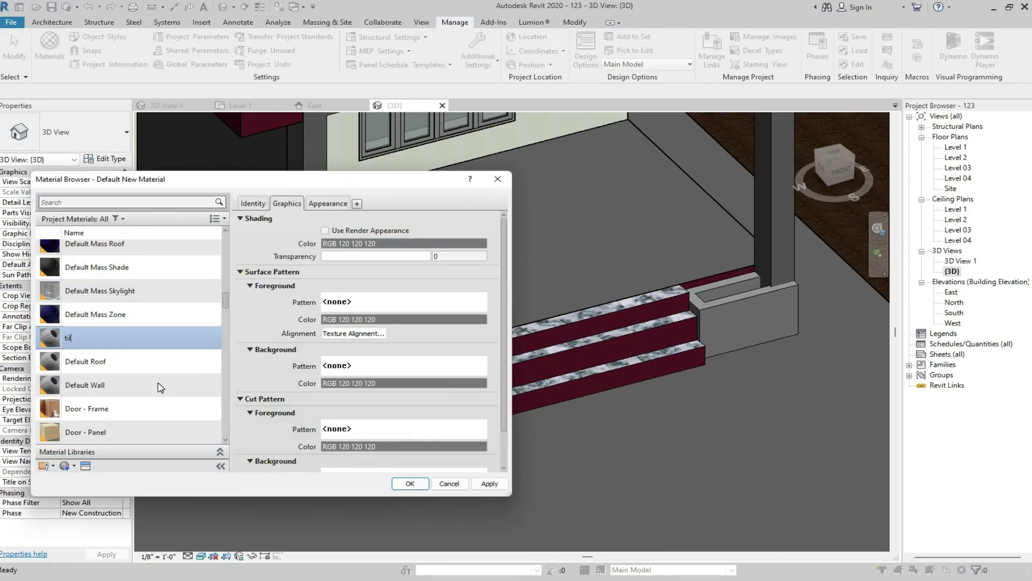
# Give Tile the 2in Square - Salmon appearance with render-appearance shading, and save
pyautogui.click(347, 208)
pyautogui.click(85, 466)
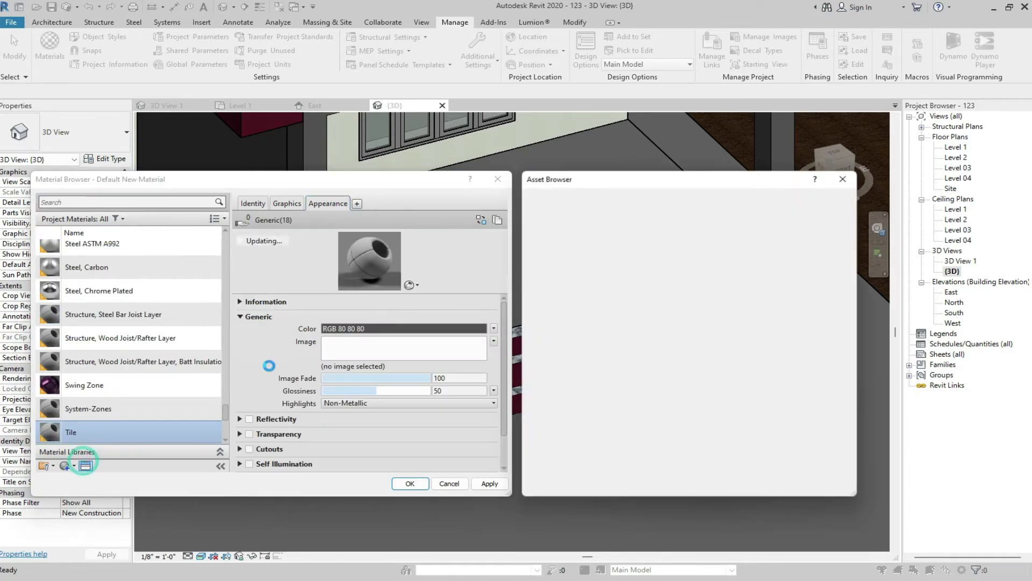
pyautogui.scroll(-1, 642, 413)
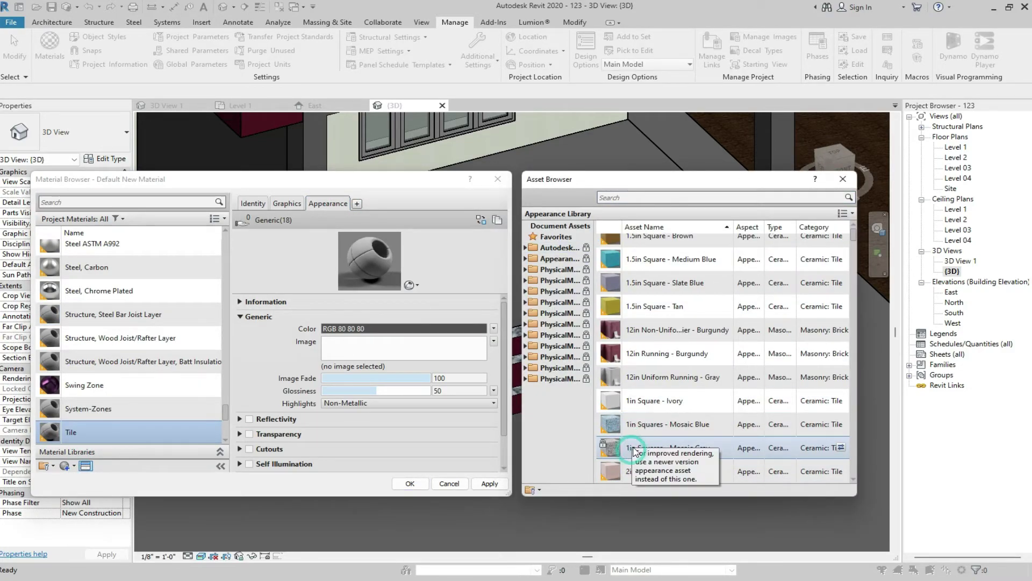
pyautogui.scroll(-1, 646, 435)
pyautogui.click(649, 407)
pyautogui.click(841, 406)
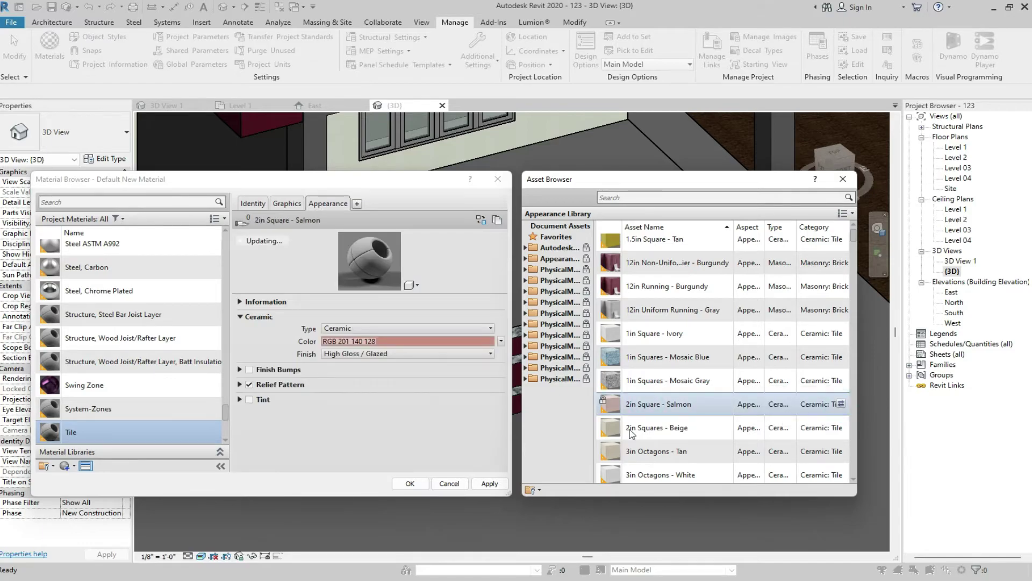
pyautogui.click(287, 207)
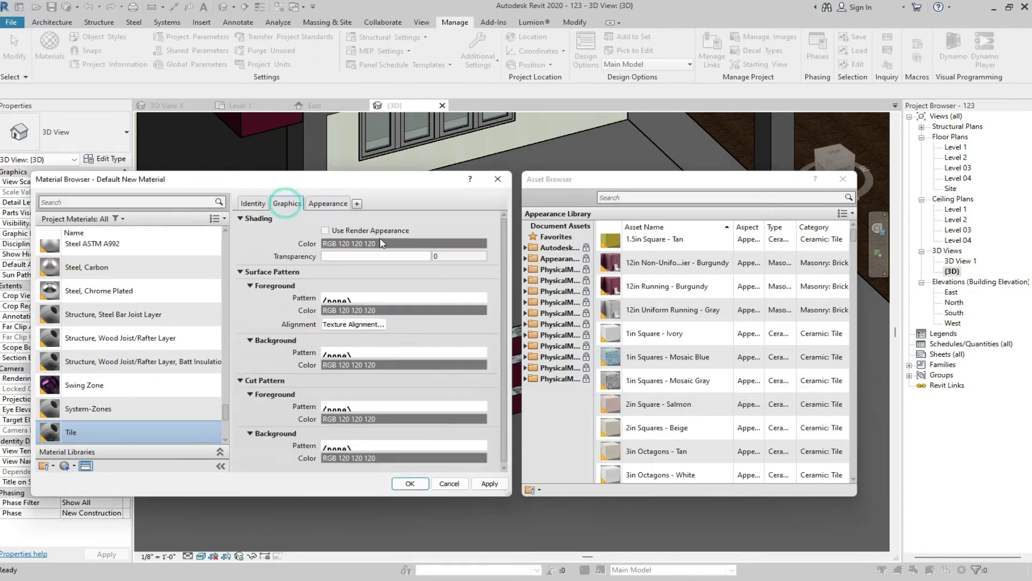
pyautogui.click(325, 232)
pyautogui.click(410, 484)
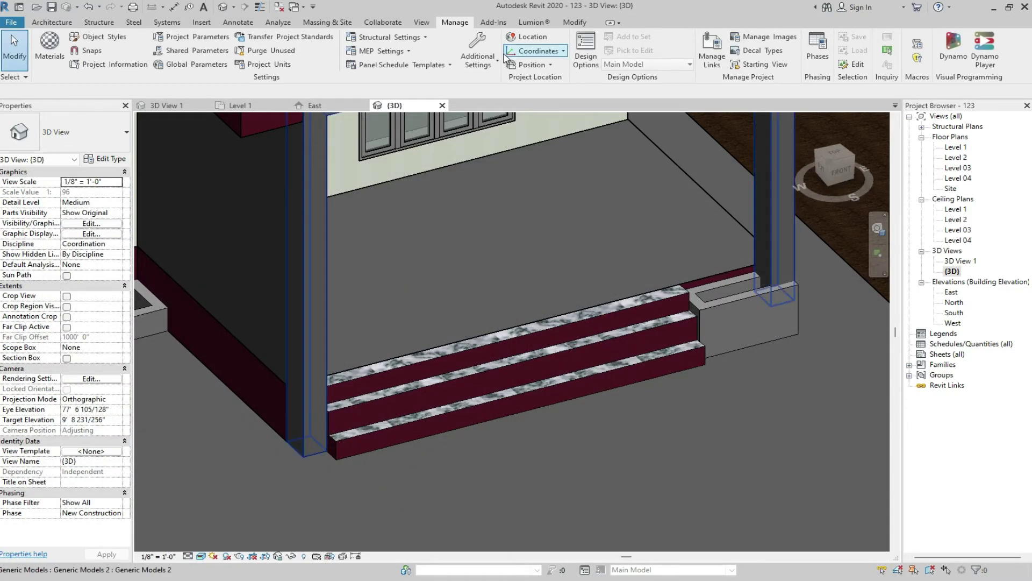
# Use PT to paint the porch floor face with the Tile material
pyautogui.press('p')
pyautogui.press('t')
pyautogui.click(130, 152)
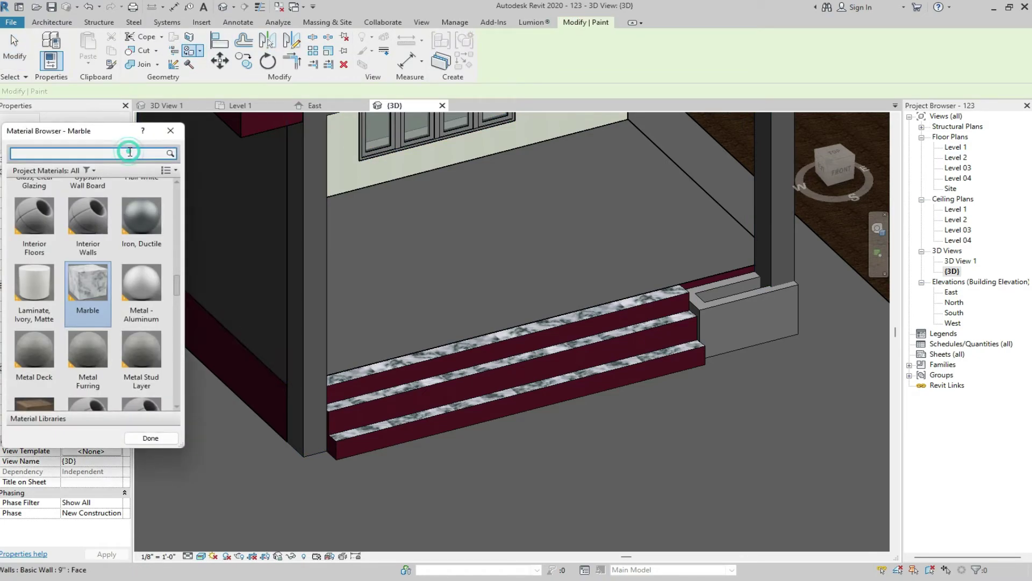
pyautogui.write('le')
pyautogui.click(35, 282)
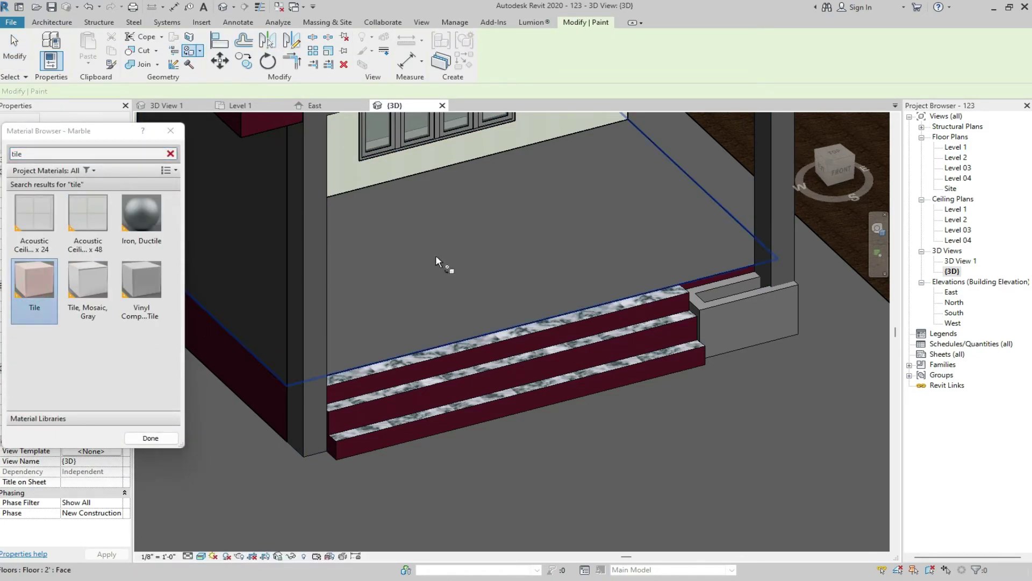
pyautogui.click(436, 256)
pyautogui.click(555, 229)
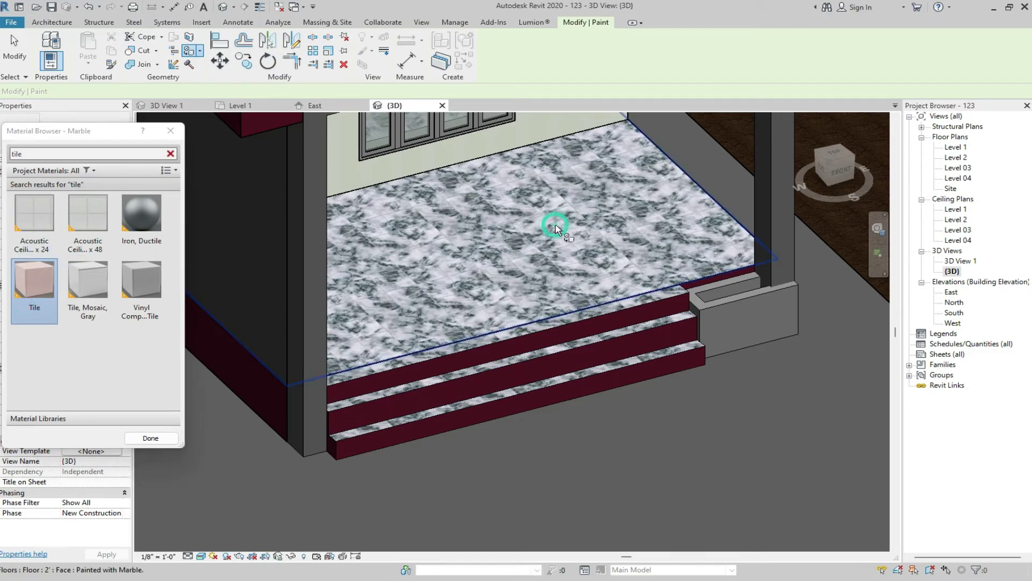
# Repaint the porch floor with Tile, Mosaic, Gray and close the material list
pyautogui.click(88, 280)
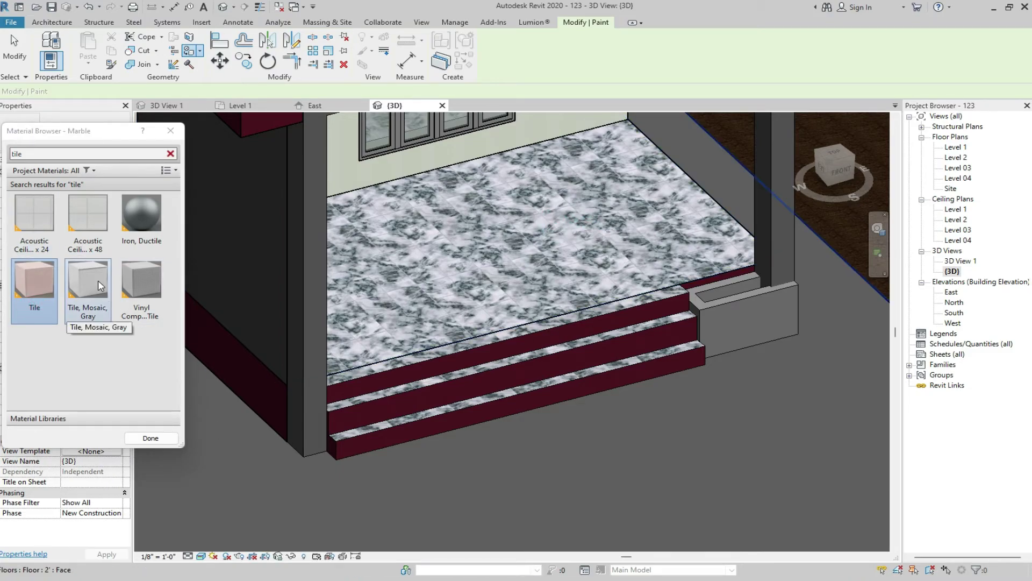
pyautogui.click(420, 284)
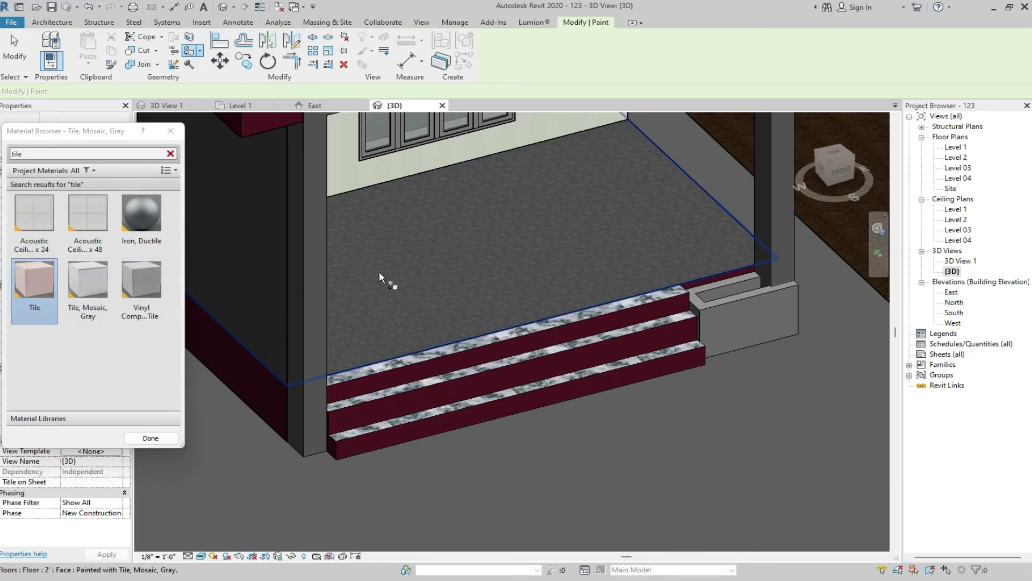
pyautogui.click(452, 272)
pyautogui.click(146, 442)
# Paint the porch floor face once more with grey mosaic tile and zoom to check
pyautogui.click(188, 50)
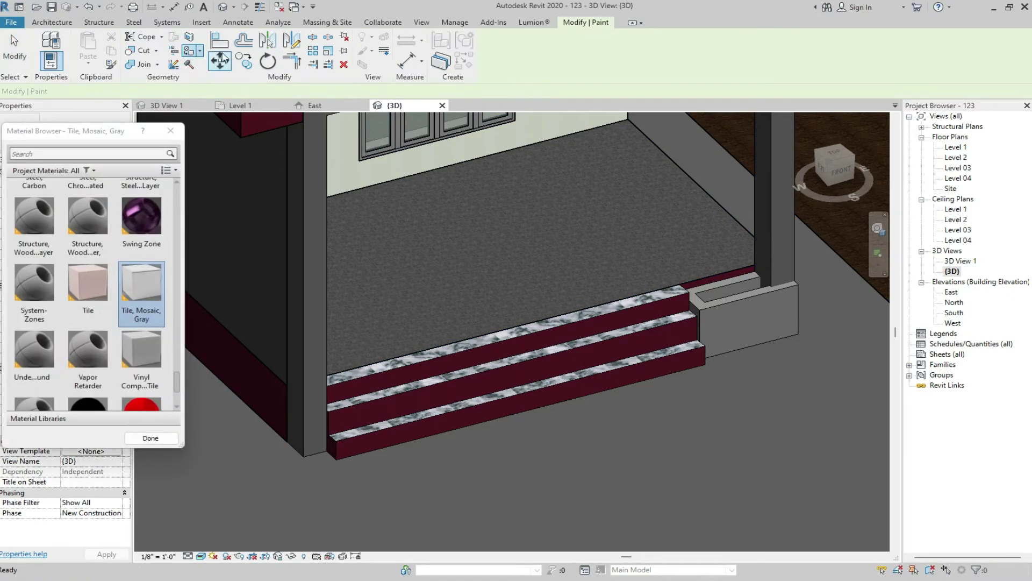
pyautogui.click(444, 304)
pyautogui.scroll(3, 443, 302)
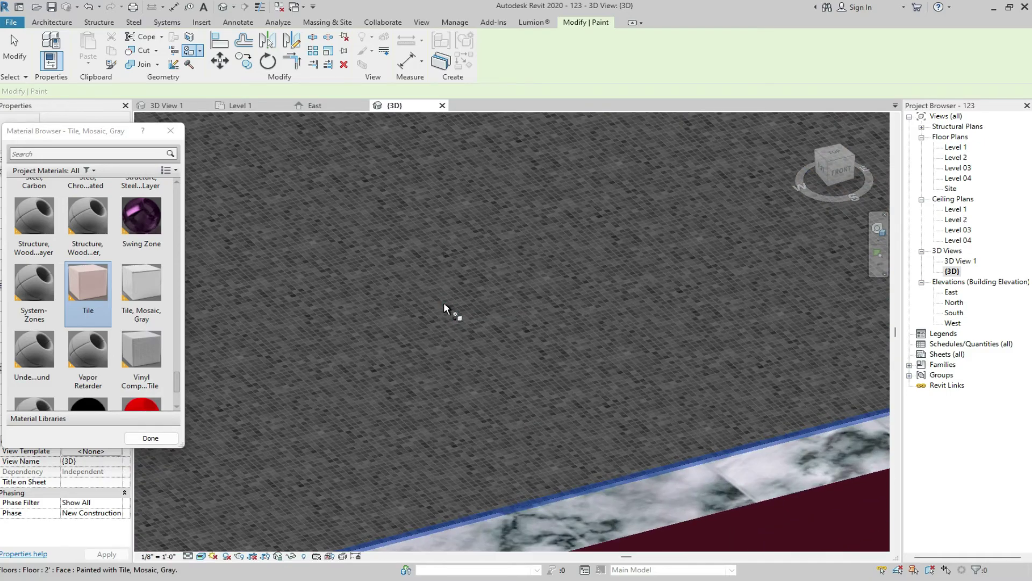
pyautogui.scroll(2, 444, 302)
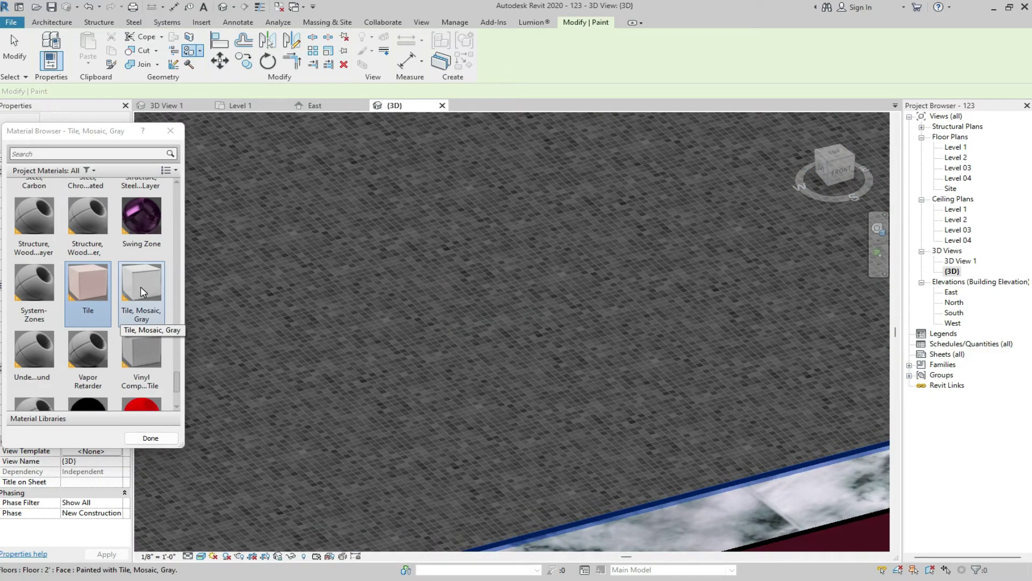
pyautogui.scroll(-5, 421, 277)
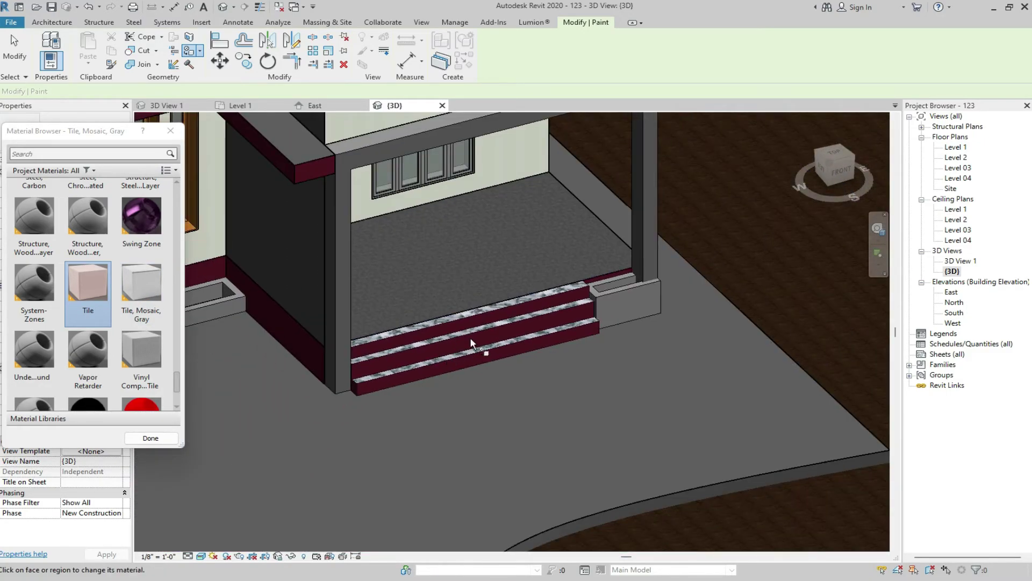
pyautogui.click(151, 438)
pyautogui.scroll(-2, 468, 446)
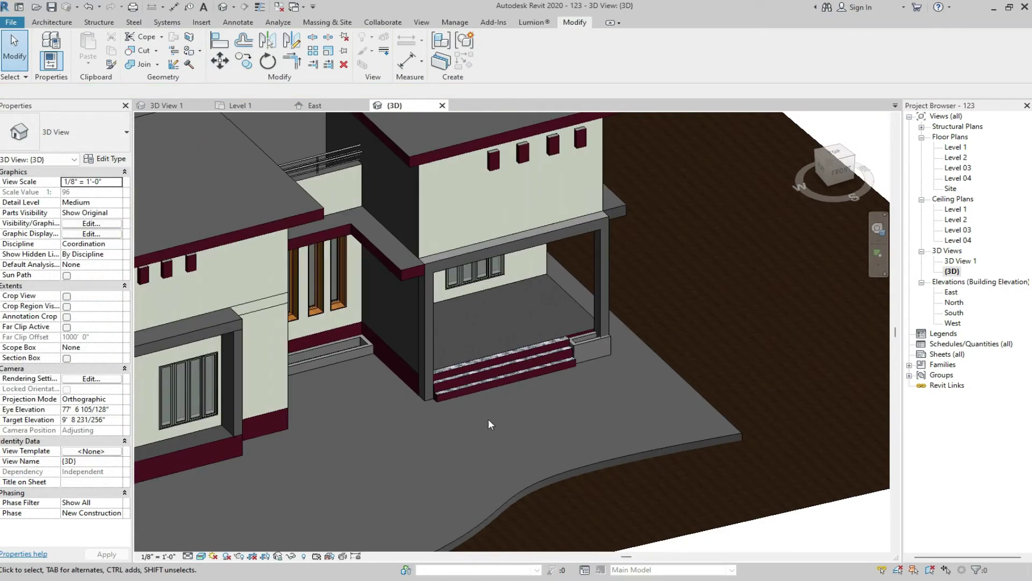
pyautogui.scroll(-1, 329, 418)
pyautogui.scroll(3, 330, 418)
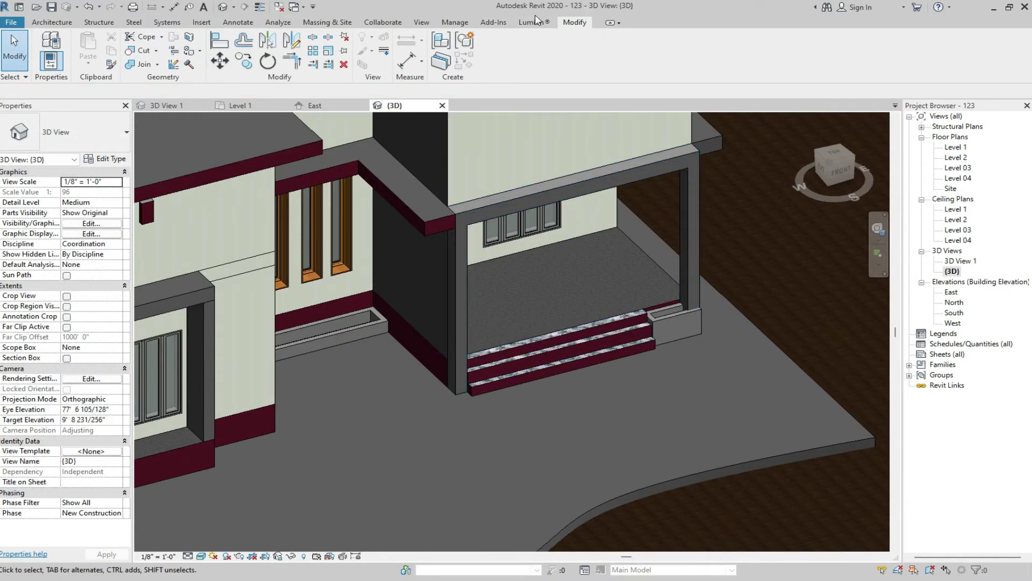
# Create a new blank project material named Stone
pyautogui.click(455, 22)
pyautogui.click(49, 49)
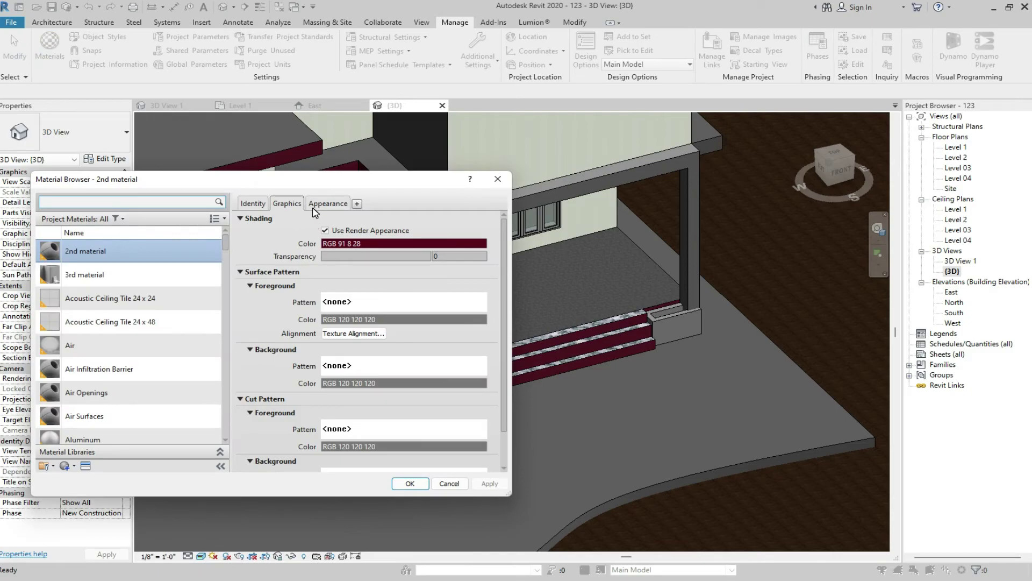
pyautogui.click(53, 466)
pyautogui.rightClick(63, 337)
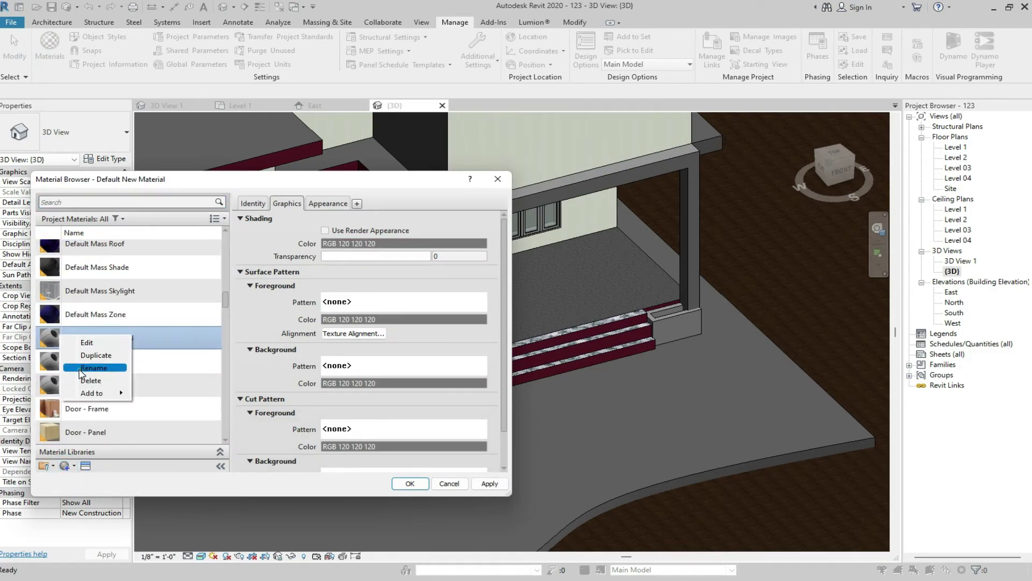
pyautogui.click(80, 368)
pyautogui.write('Stone')
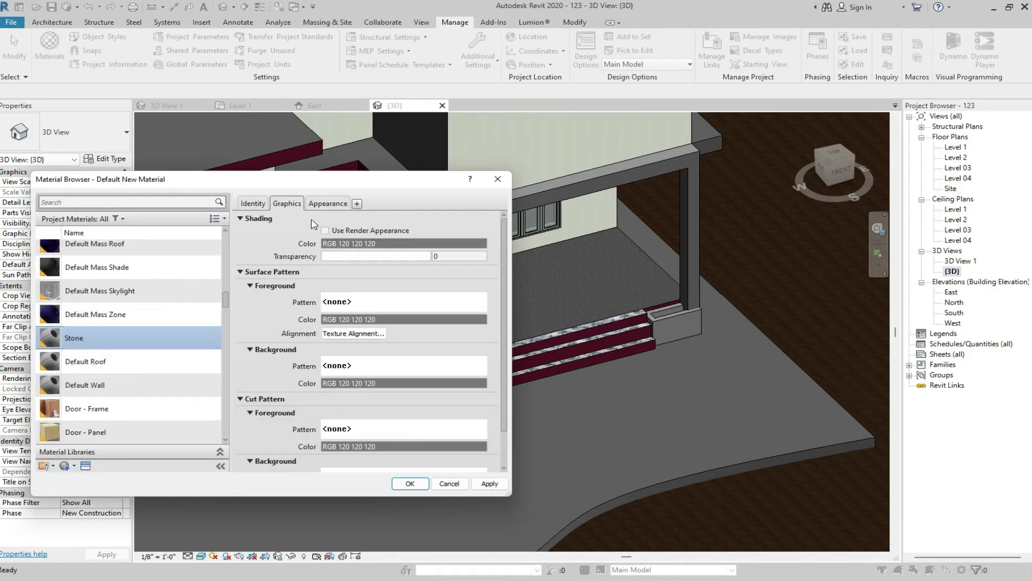
# Search the asset library for stone and browse the Flooring, Generic, Masonry and Solid categories
pyautogui.click(85, 466)
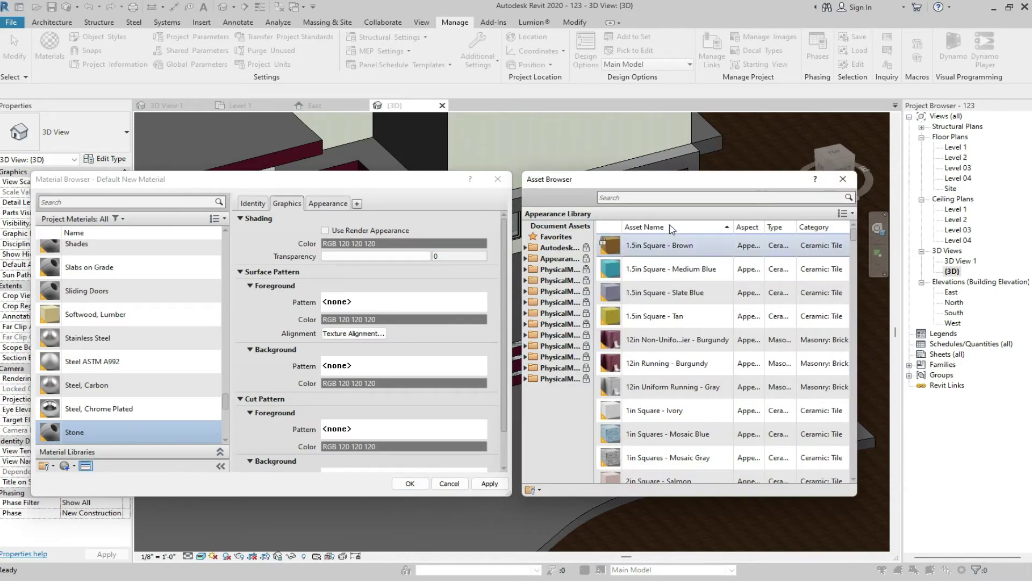
pyautogui.click(627, 198)
pyautogui.write('stone')
pyautogui.press('Return')
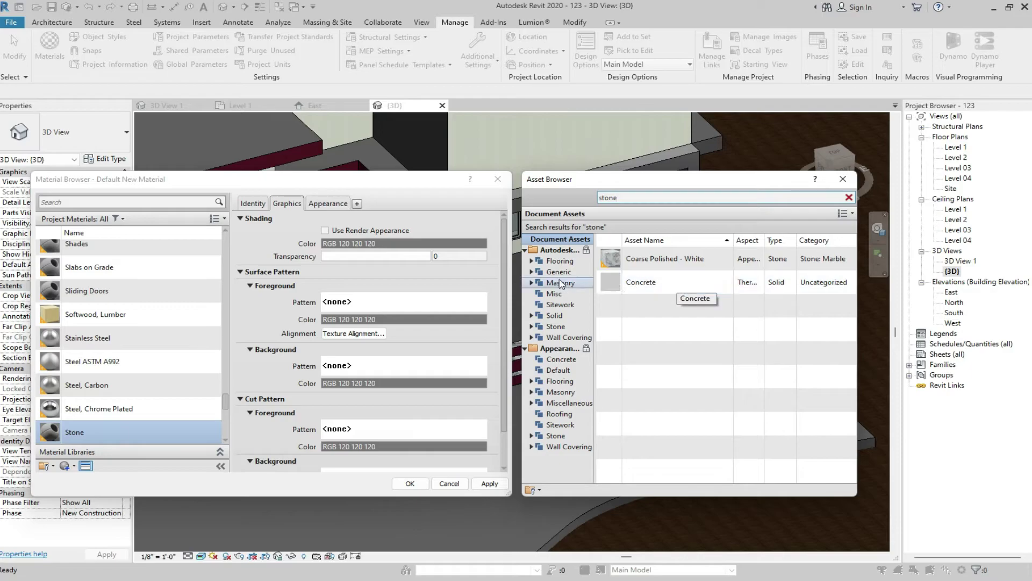
pyautogui.click(532, 261)
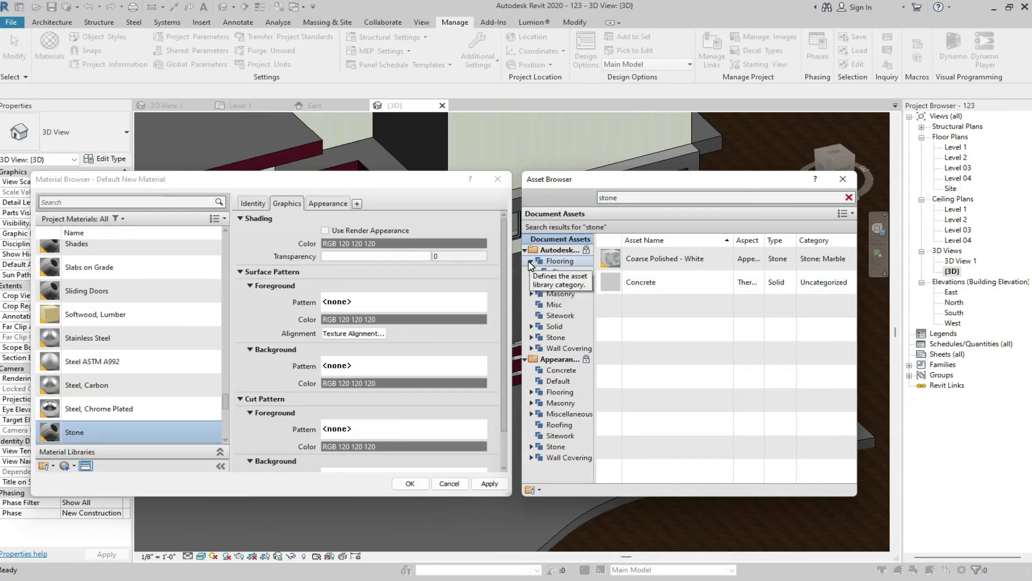
pyautogui.click(554, 271)
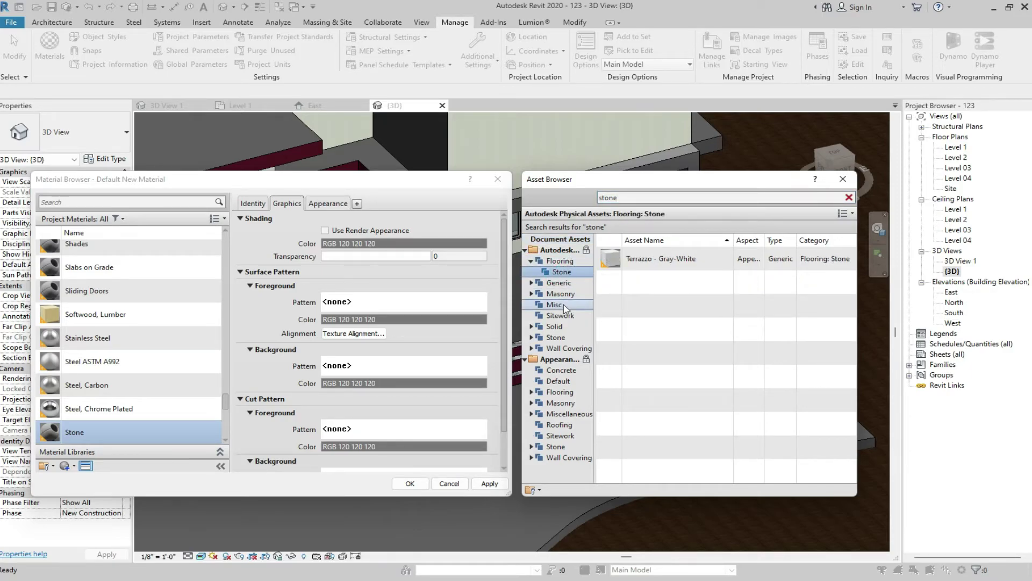
pyautogui.click(549, 284)
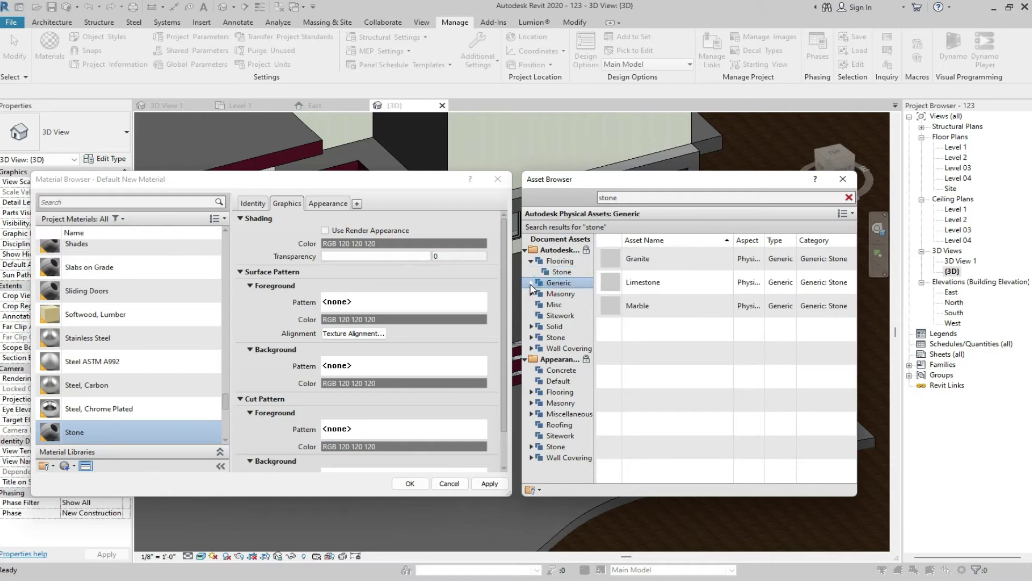
pyautogui.click(531, 283)
pyautogui.click(527, 306)
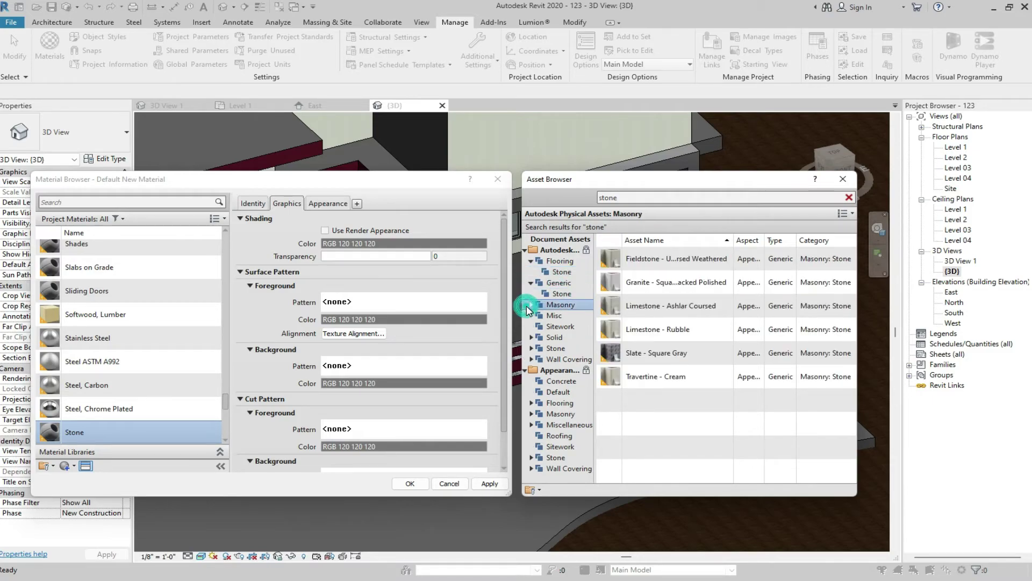
pyautogui.click(531, 337)
pyautogui.click(560, 359)
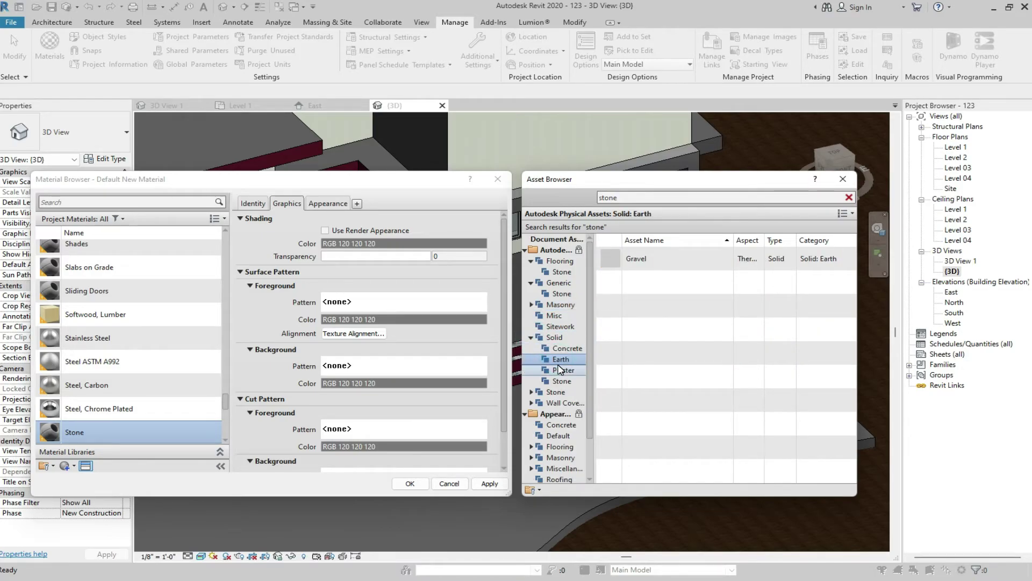
pyautogui.click(559, 369)
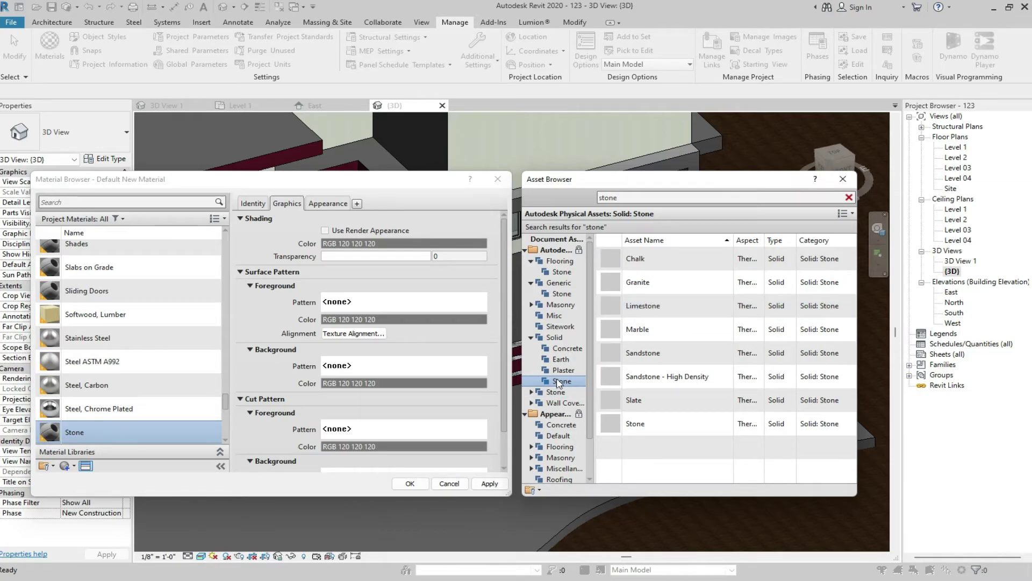
# Assign the Burgundy Flooring Stone appearance to Stone and close the material dialogs
pyautogui.scroll(-2, 559, 383)
pyautogui.click(527, 407)
pyautogui.click(532, 403)
pyautogui.click(560, 413)
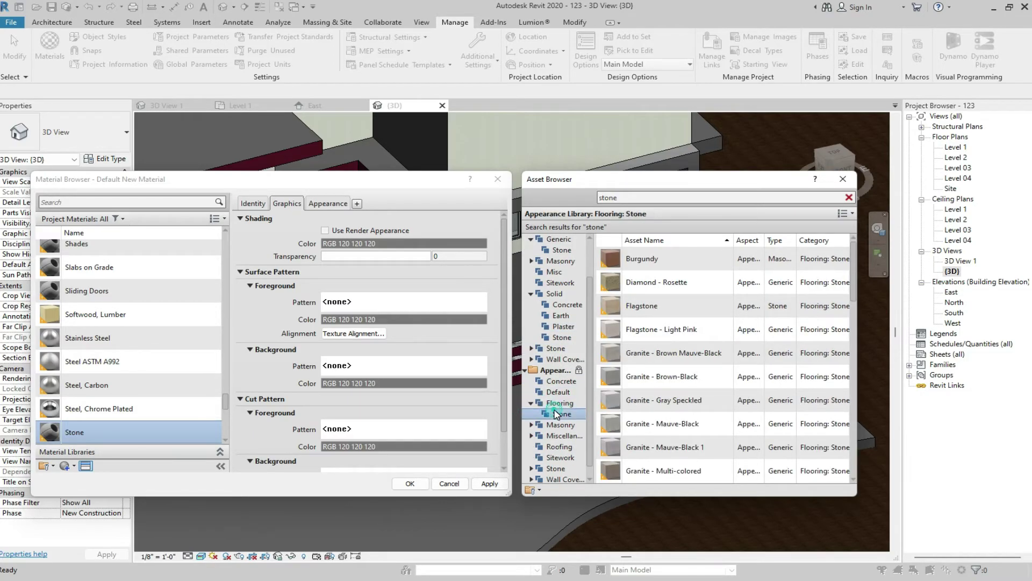
pyautogui.click(841, 259)
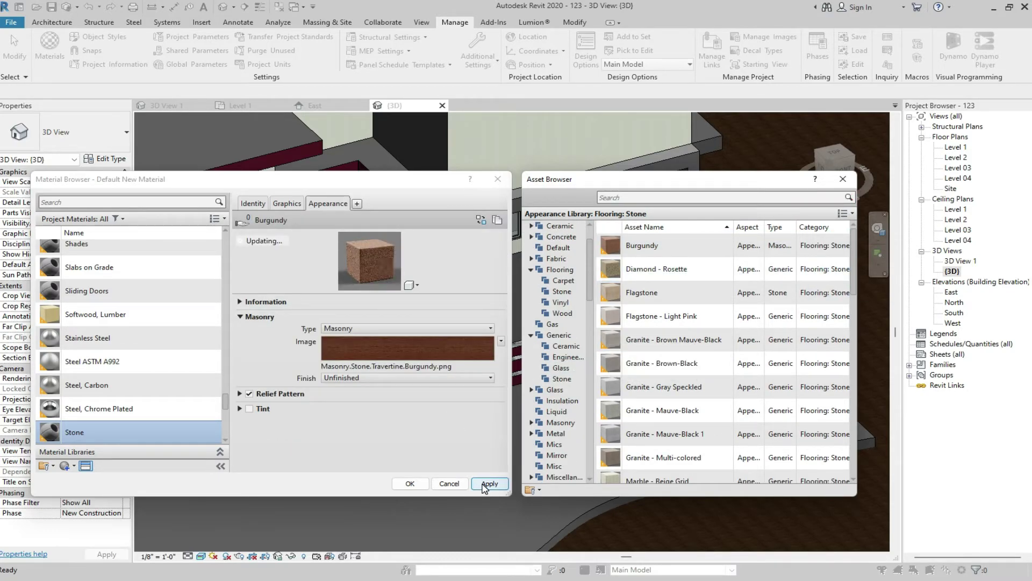
pyautogui.click(410, 483)
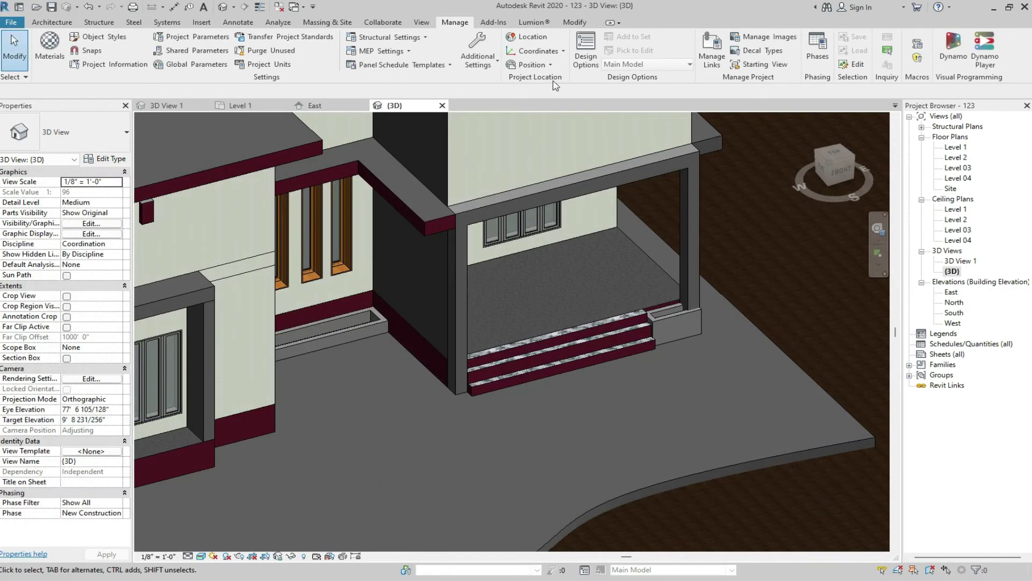
# Paint the grey floor slab around the house with Stone, then exit painting
pyautogui.click(575, 22)
pyautogui.click(189, 50)
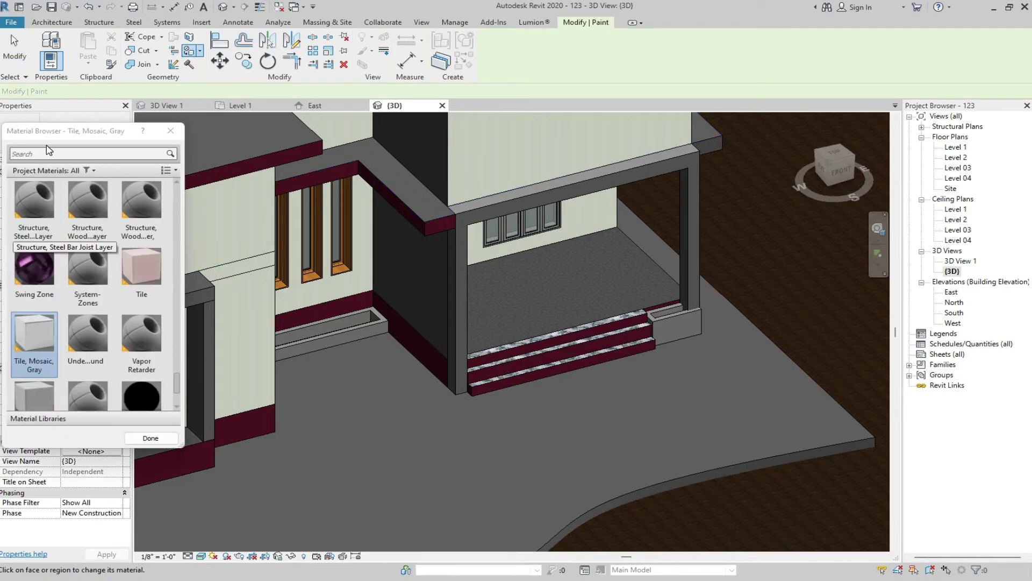
pyautogui.write('ton')
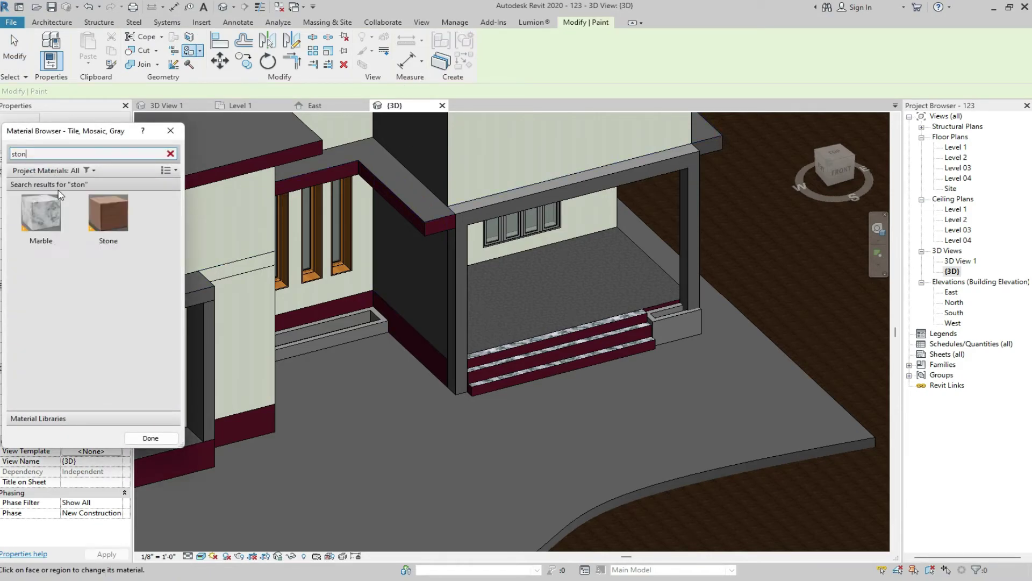
pyautogui.click(108, 220)
pyautogui.click(549, 475)
pyautogui.scroll(3, 526, 488)
pyautogui.scroll(3, 526, 489)
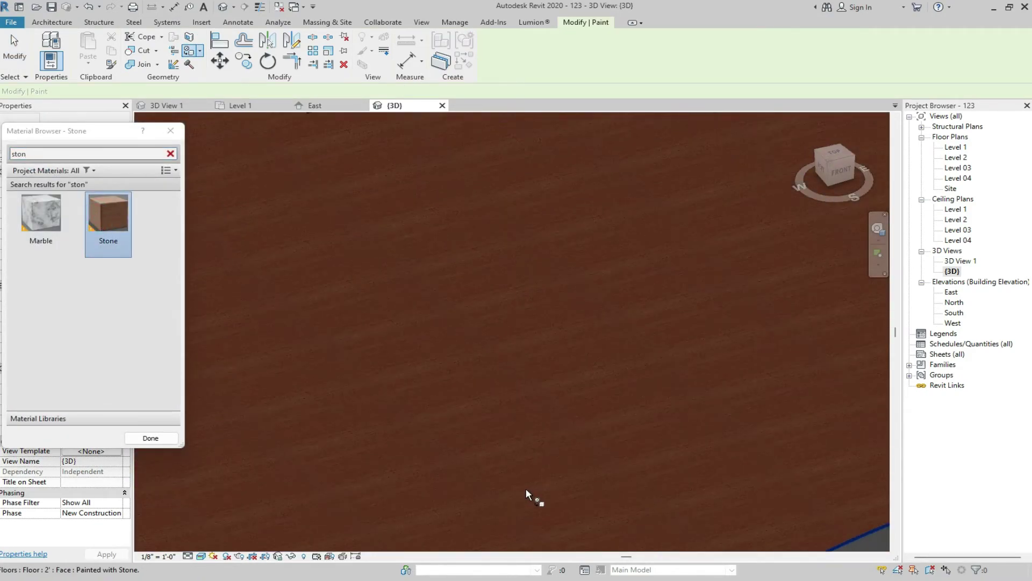
pyautogui.scroll(-2, 517, 454)
pyautogui.scroll(-3, 516, 454)
pyautogui.scroll(-2, 559, 396)
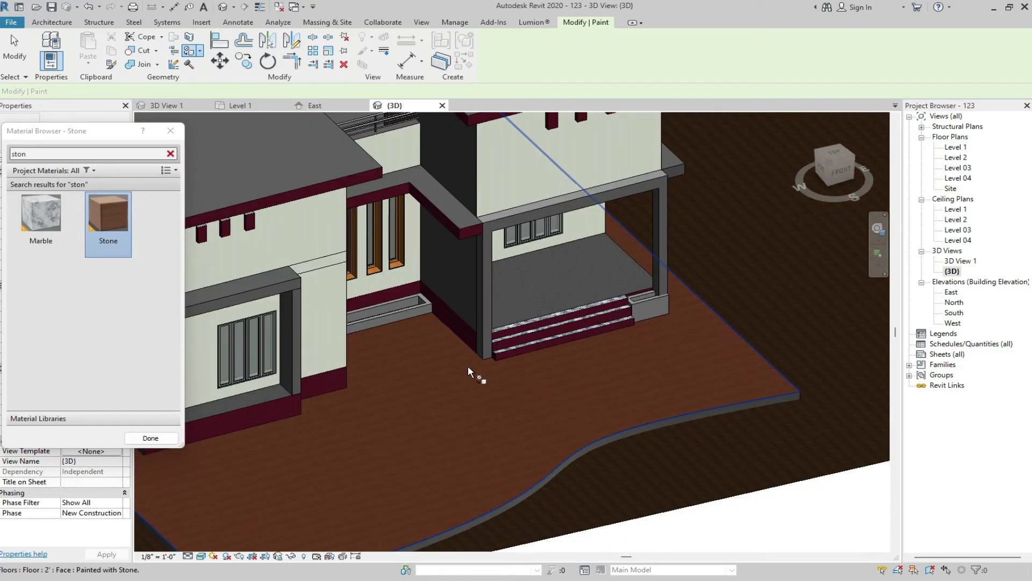
pyautogui.scroll(-1, 468, 366)
pyautogui.click(150, 438)
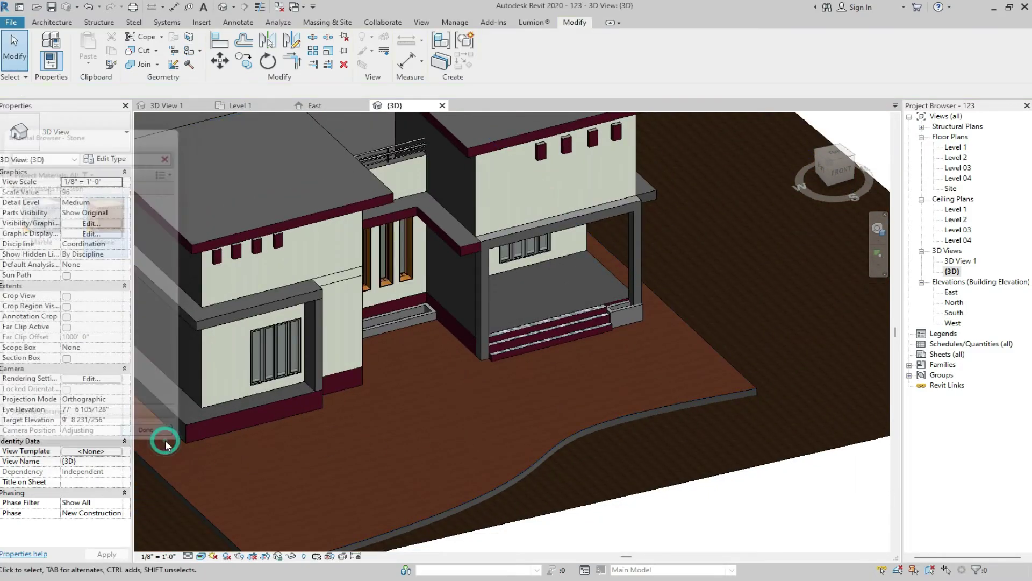
pyautogui.click(189, 50)
# Create a new material in the project's Material Browser and rename it
pyautogui.click(170, 131)
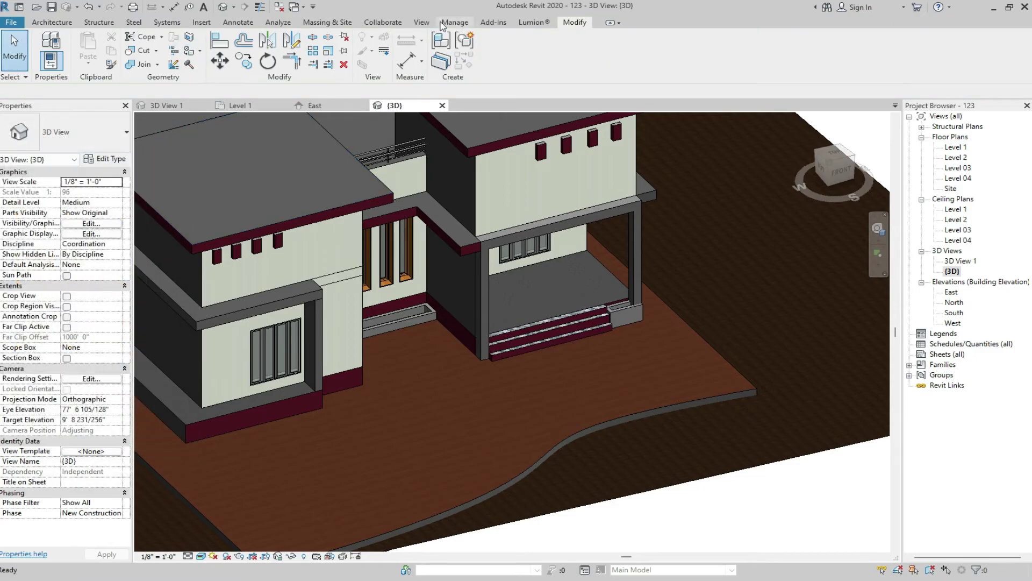
pyautogui.click(455, 22)
pyautogui.click(50, 48)
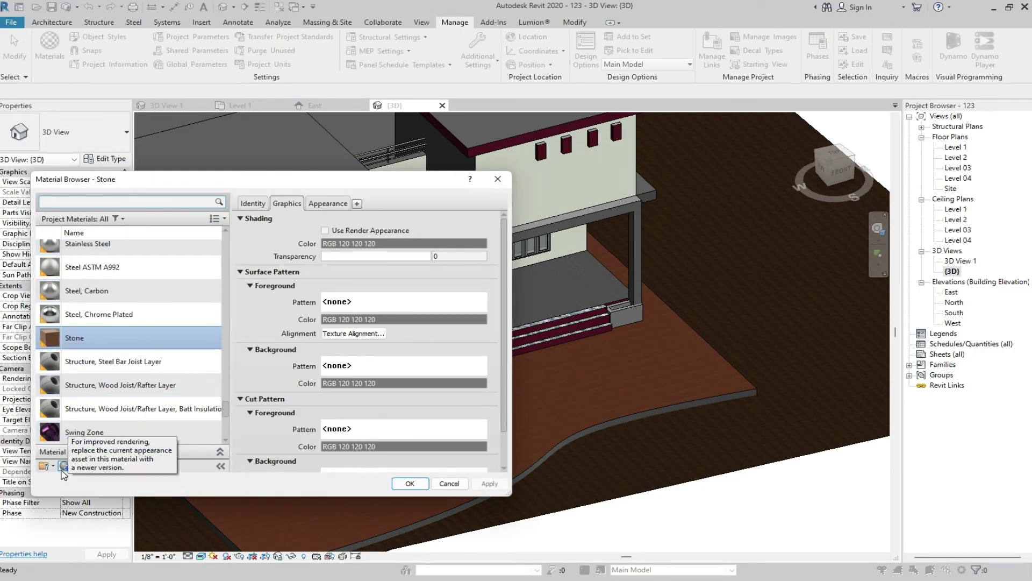
pyautogui.click(43, 466)
pyautogui.rightClick(95, 340)
pyautogui.click(118, 371)
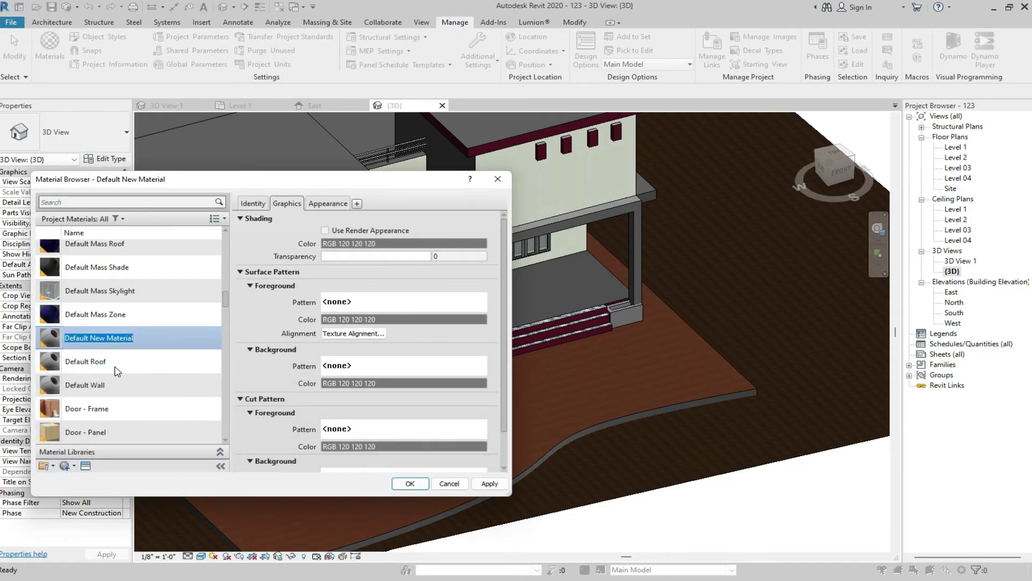
pyautogui.write('Grass')
pyautogui.click(85, 465)
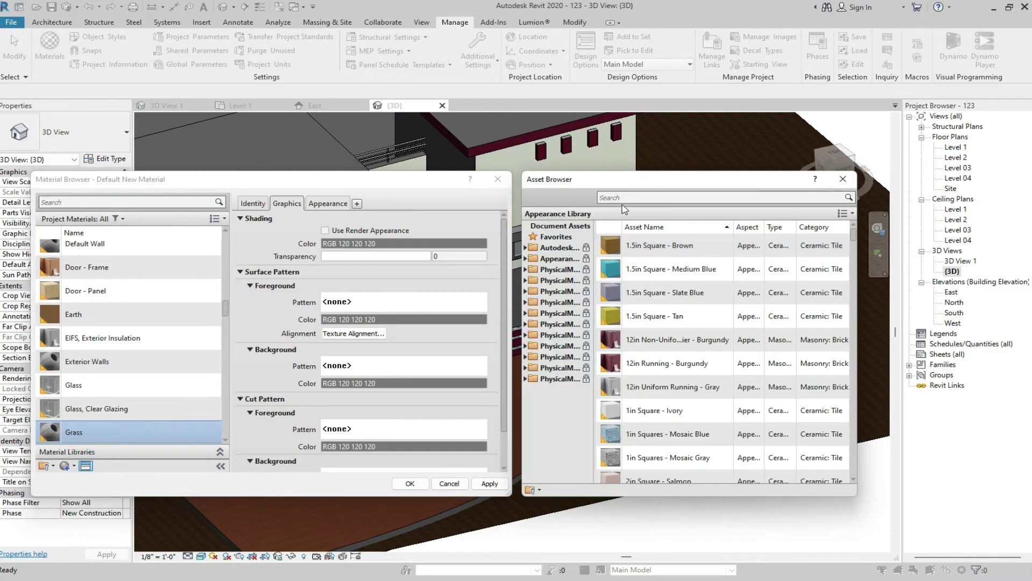
# Give the new material the Grass - Raw Field appearance asset and confirm it
pyautogui.click(634, 198)
pyautogui.write('grass')
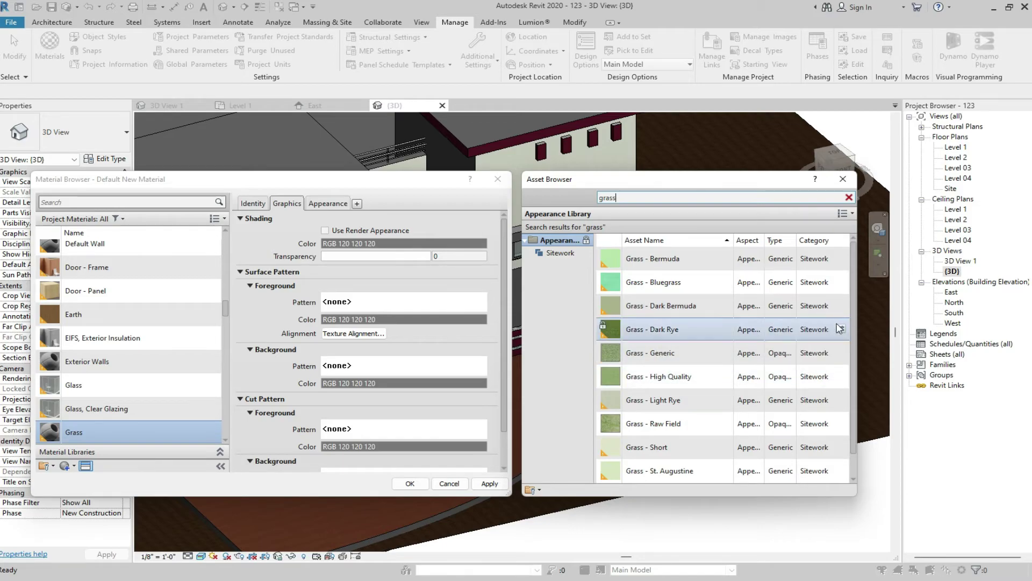
pyautogui.click(841, 329)
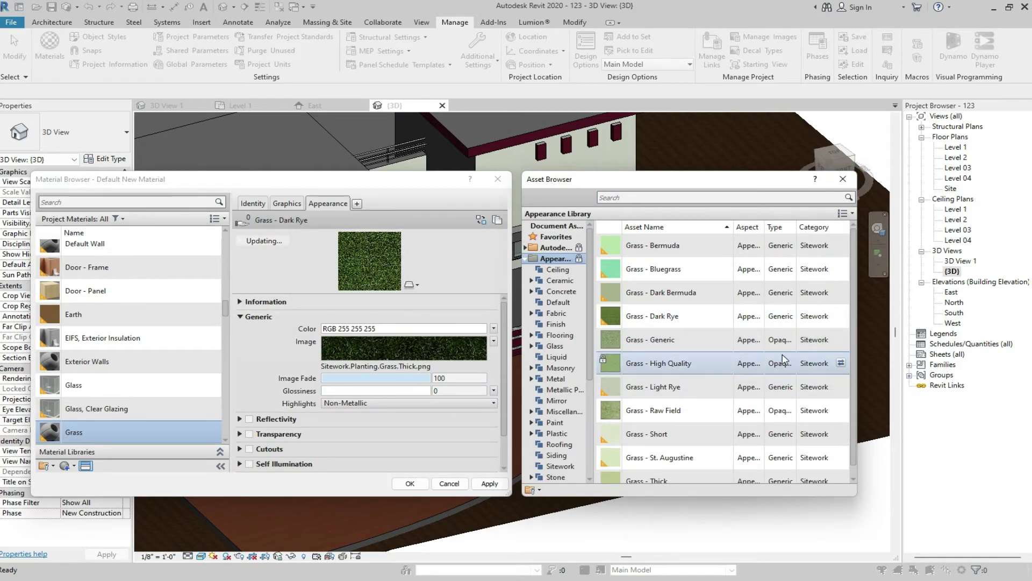
pyautogui.scroll(-1, 715, 398)
pyautogui.click(840, 400)
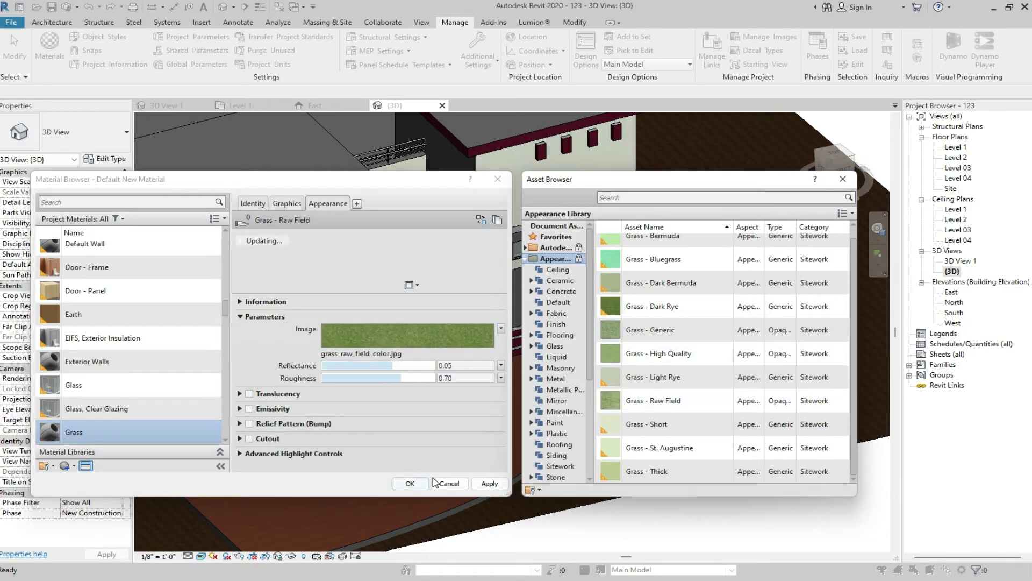
pyautogui.click(409, 483)
# Pick the Grass material in the Paint tool's material list, then dismiss the list
pyautogui.click(575, 22)
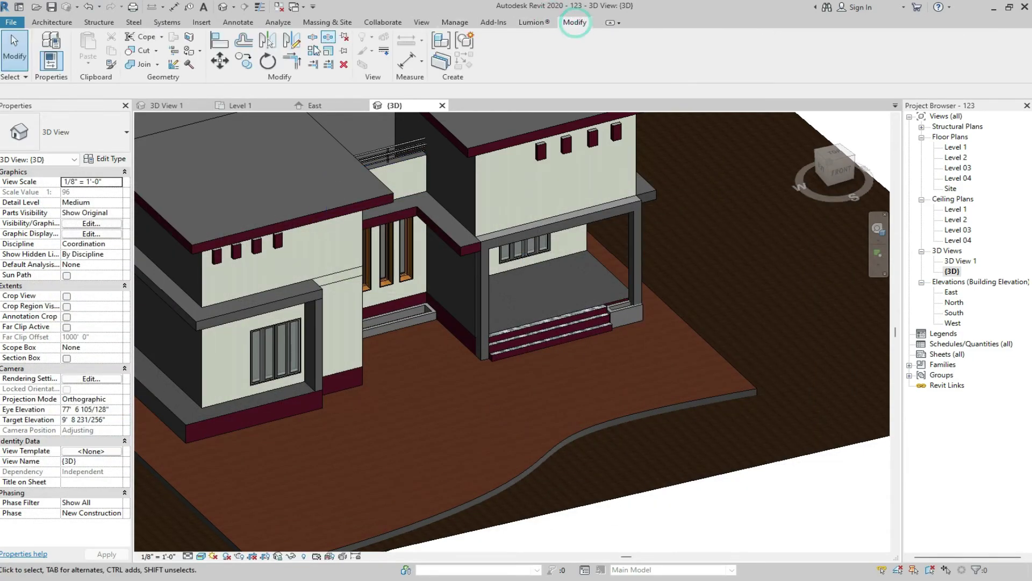
pyautogui.click(187, 54)
pyautogui.click(101, 149)
pyautogui.write('gra')
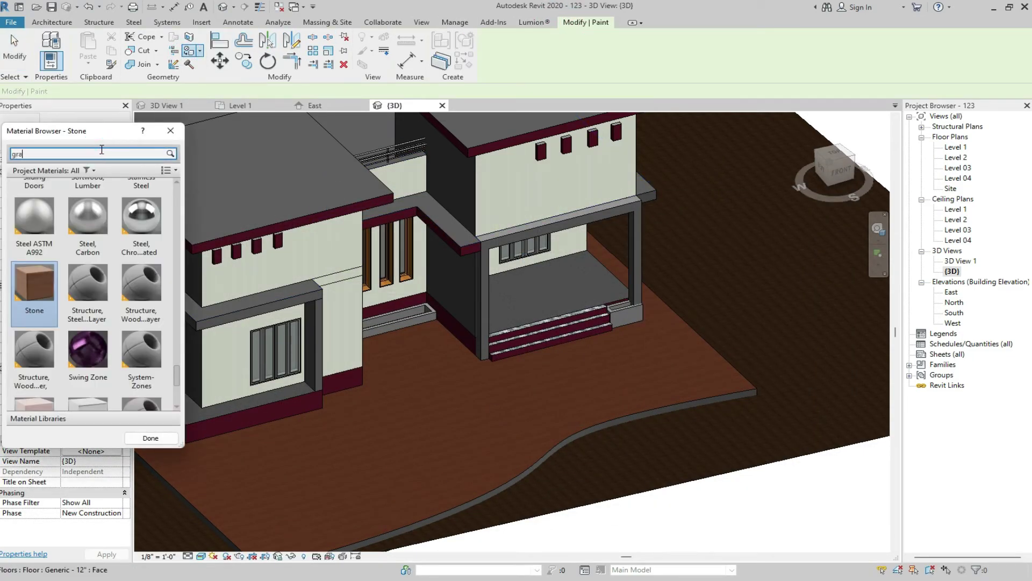
pyautogui.write('ss')
pyautogui.click(41, 215)
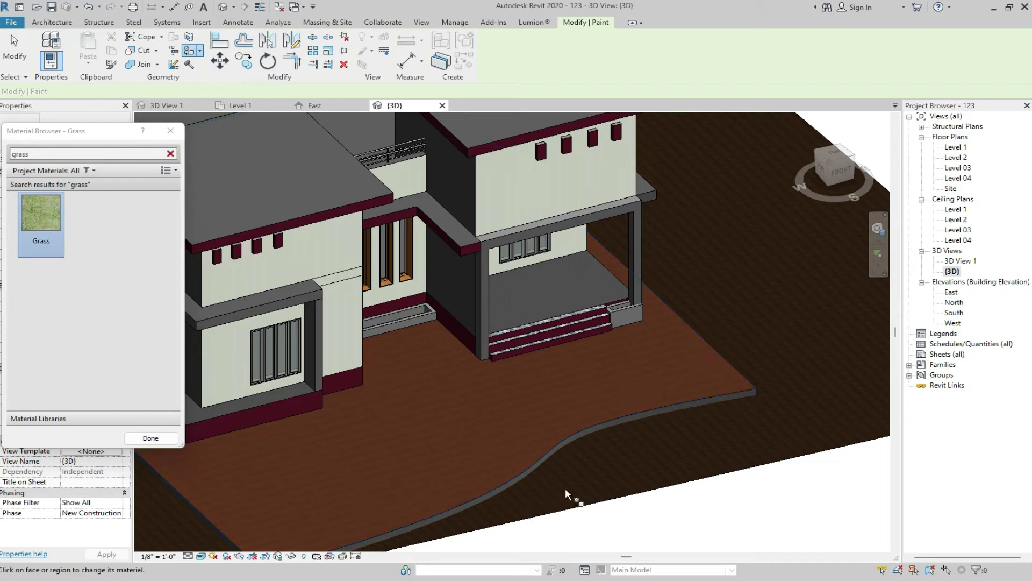
pyautogui.scroll(3, 639, 488)
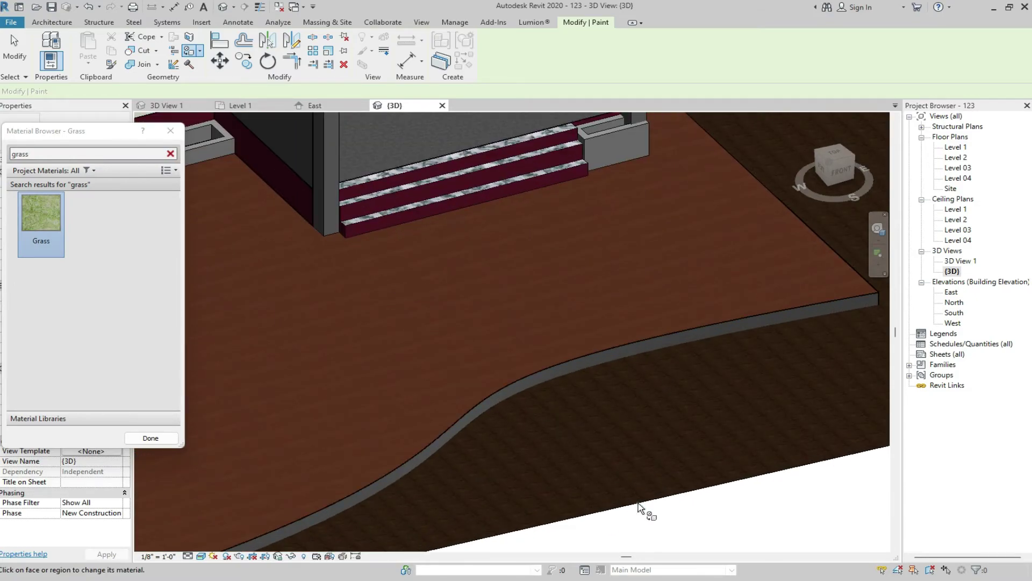
pyautogui.click(151, 437)
# Set the topography surface's Material property to Grass and deselect it to view the lawn
pyautogui.click(556, 519)
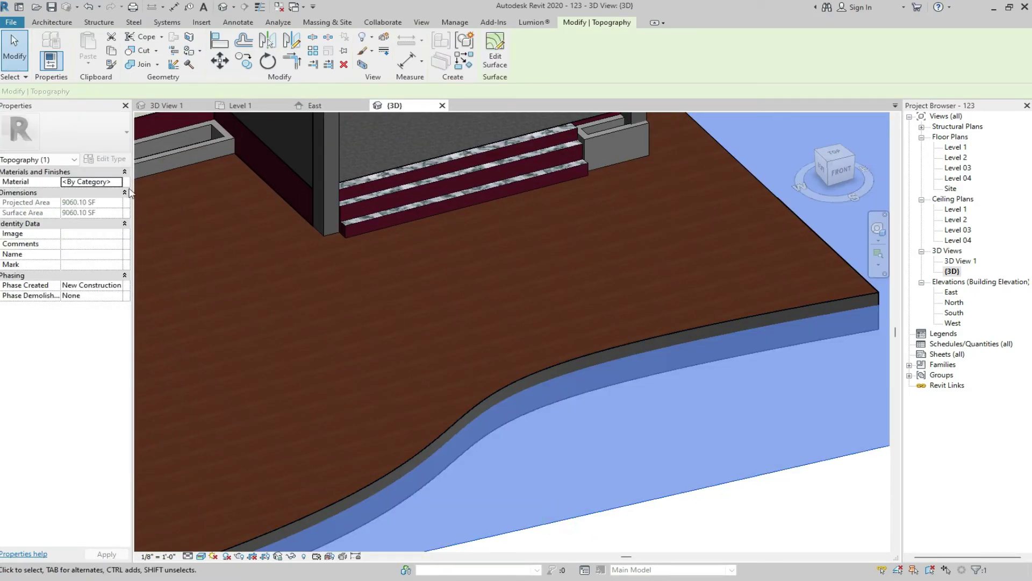
pyautogui.click(118, 183)
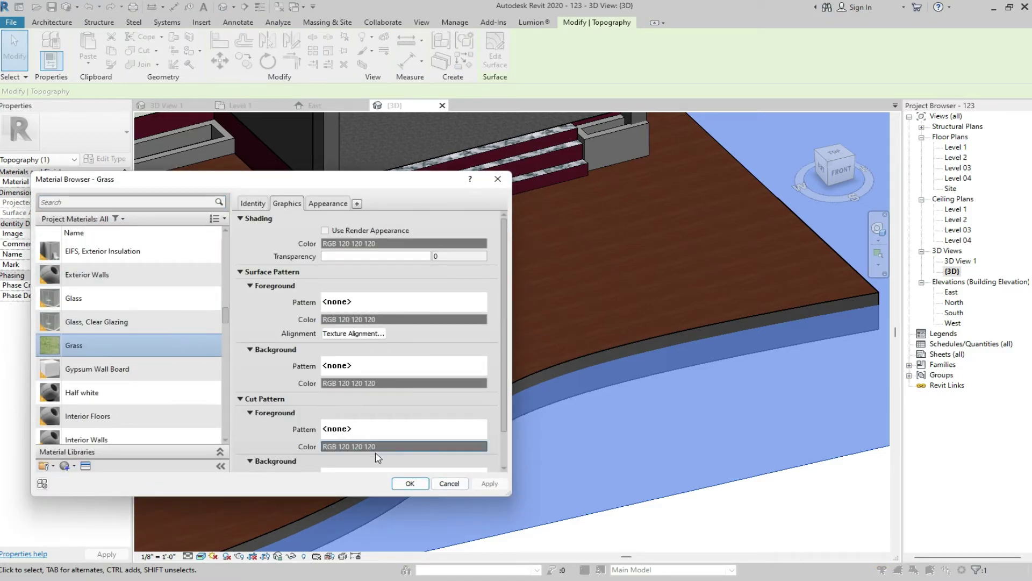
pyautogui.click(411, 482)
pyautogui.click(611, 526)
pyautogui.scroll(-5, 574, 457)
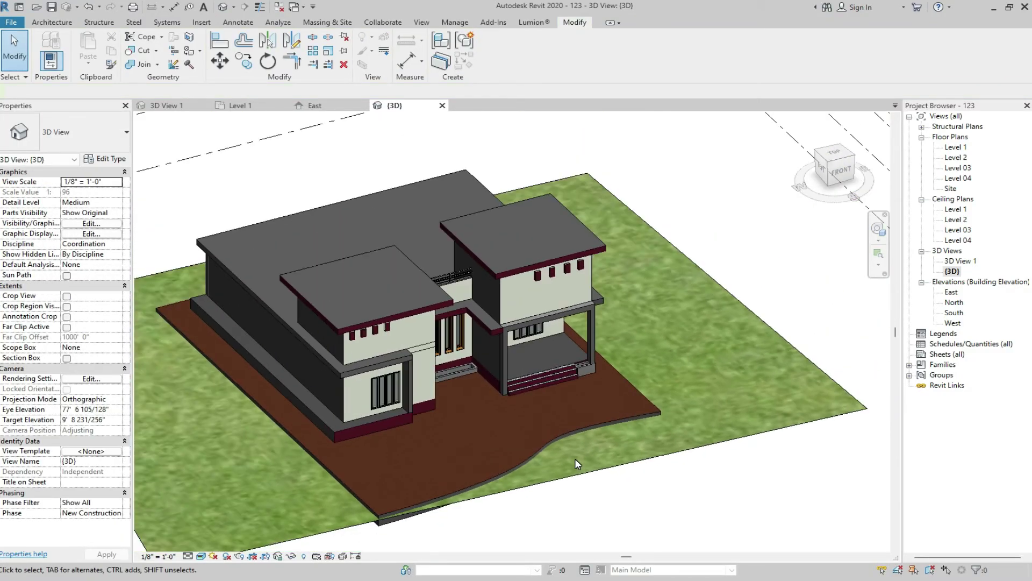
pyautogui.scroll(3, 563, 450)
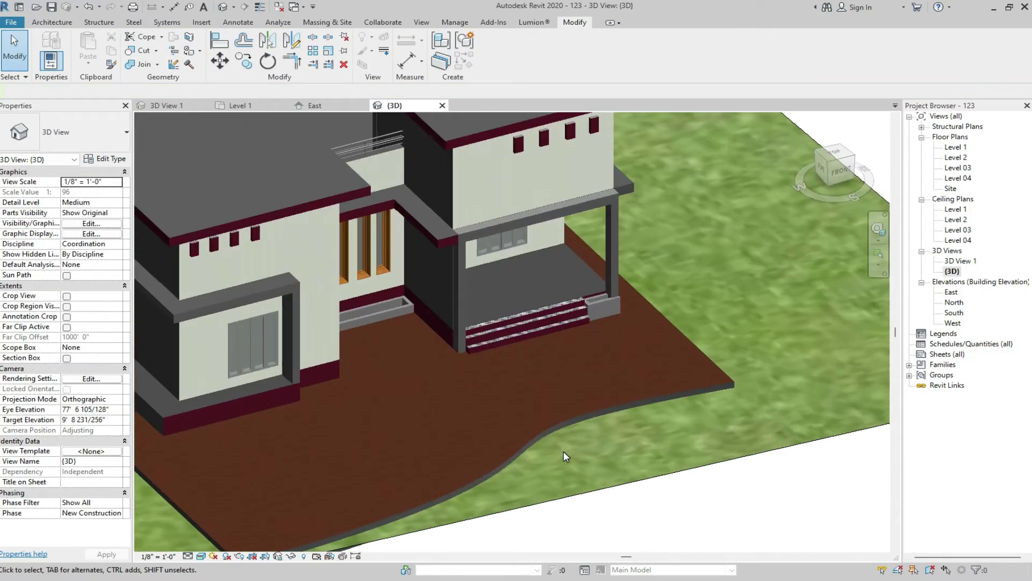
# Paint a floor face in the default 3D view with the 2nd material
pyautogui.click(172, 105)
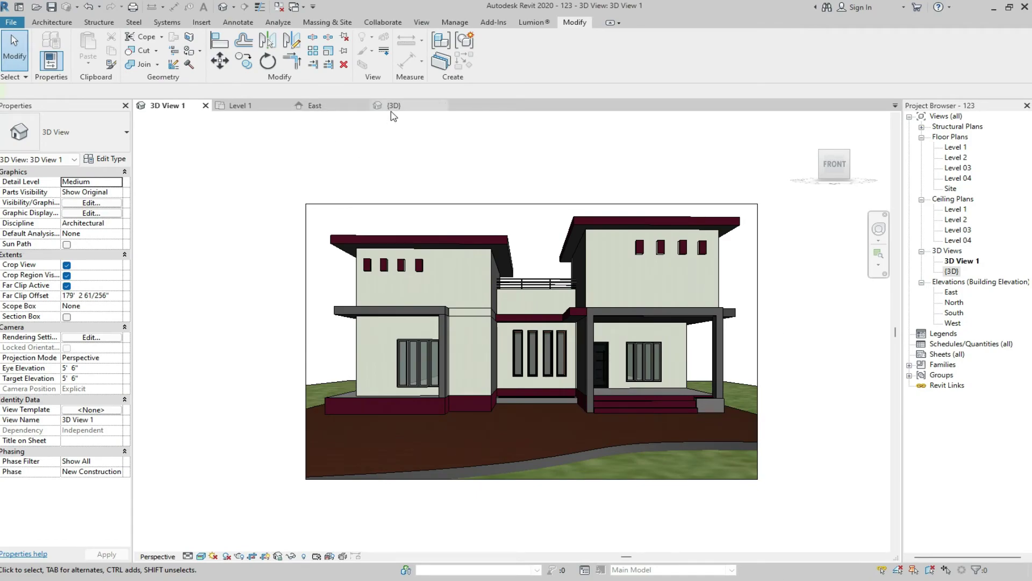
pyautogui.click(393, 106)
pyautogui.scroll(3, 586, 228)
pyautogui.scroll(3, 437, 324)
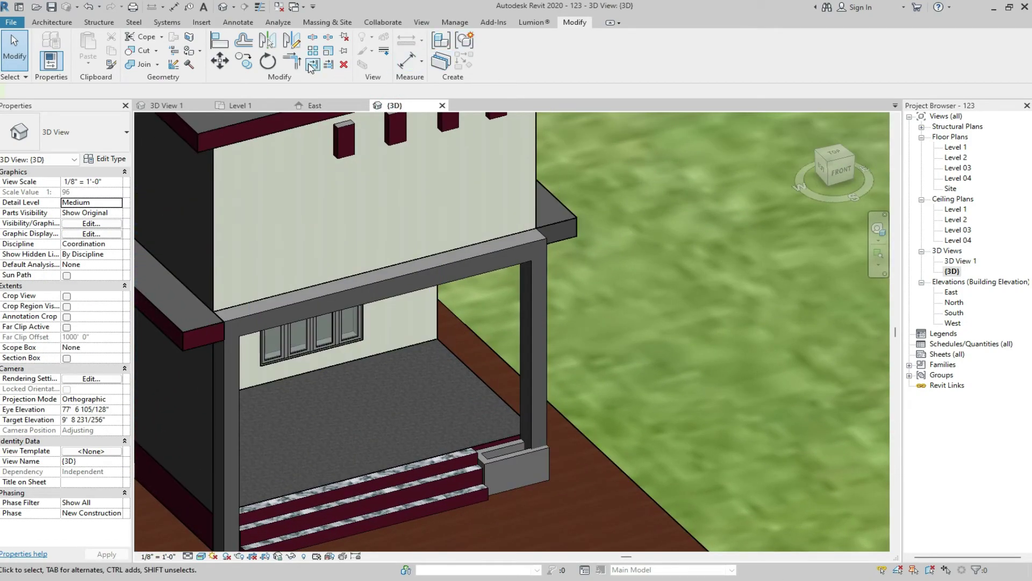
pyautogui.click(194, 49)
pyautogui.click(70, 156)
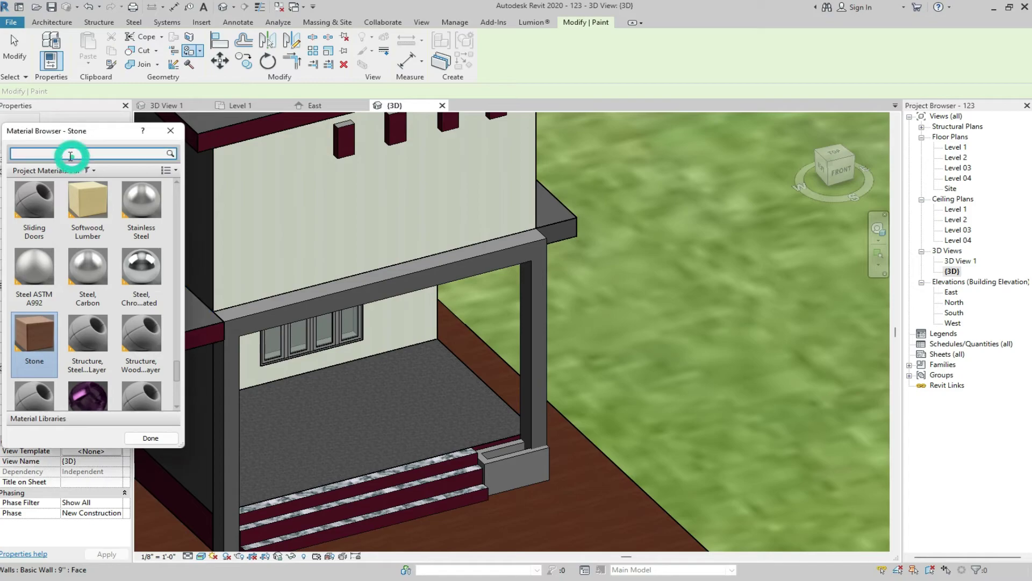
pyautogui.write('2nd')
pyautogui.click(41, 220)
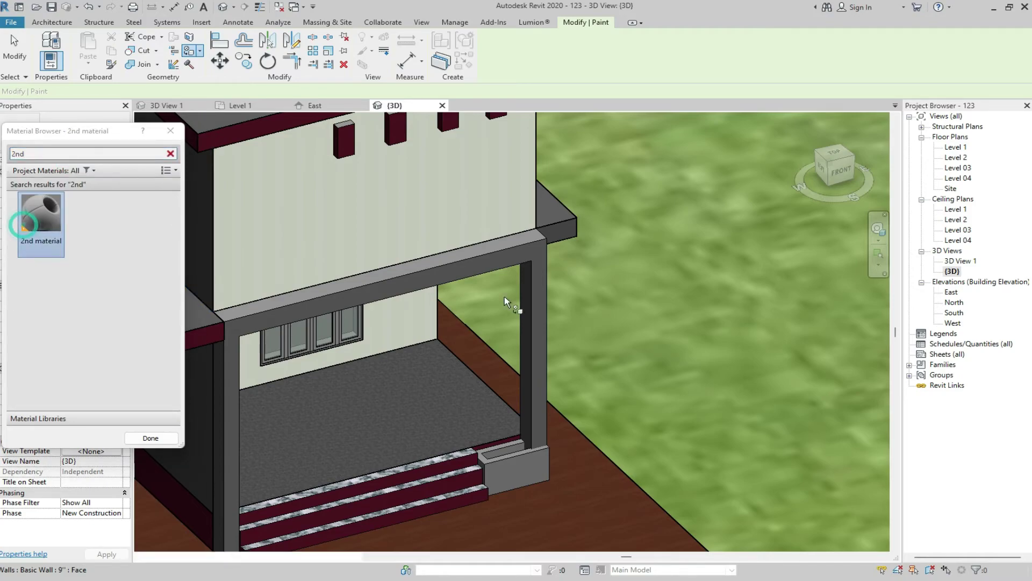
pyautogui.click(561, 232)
# Paint two exterior wall faces with the Half white material
pyautogui.click(177, 106)
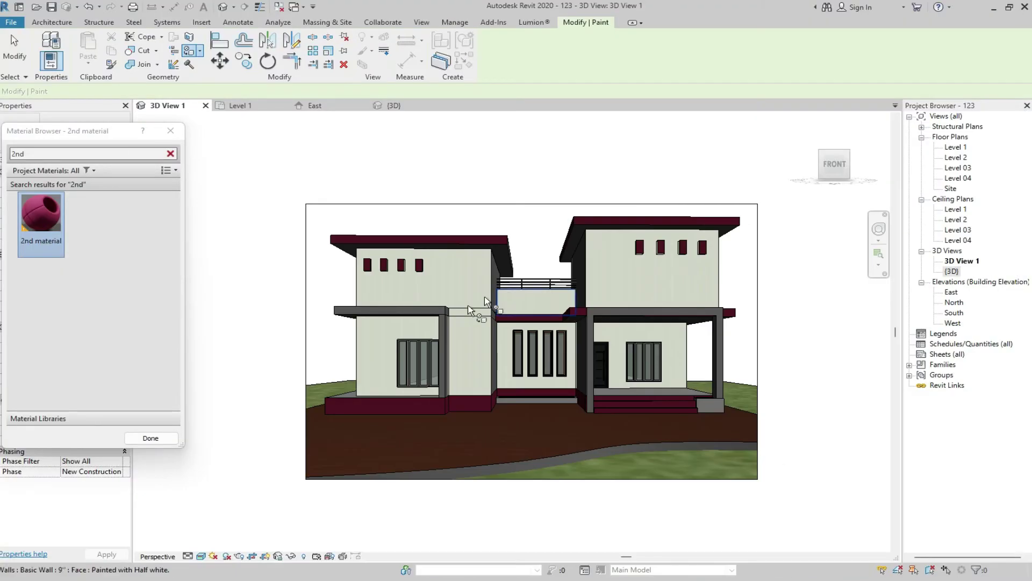
pyautogui.click(394, 106)
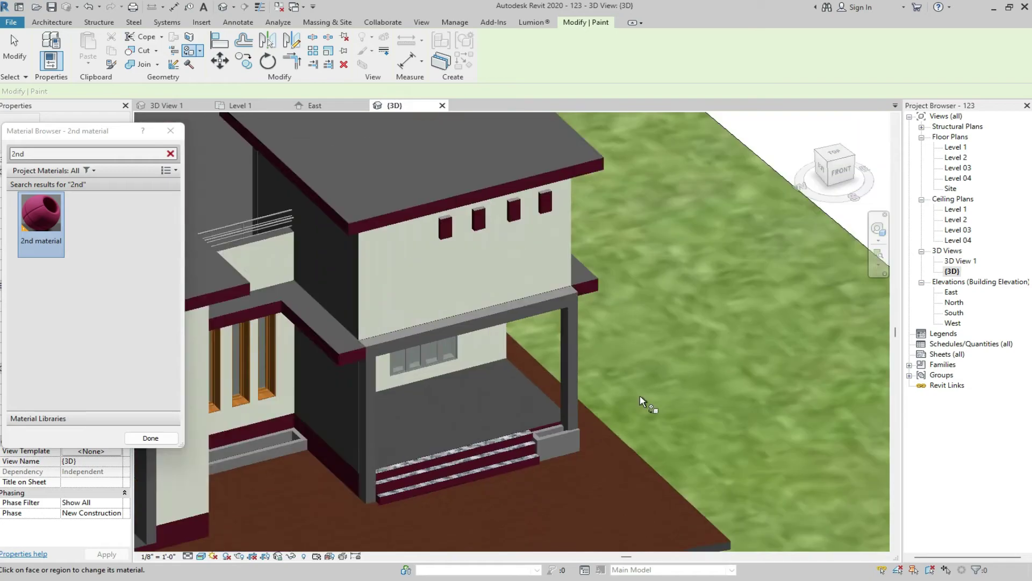
pyautogui.doubleClick(99, 151)
pyautogui.write('f')
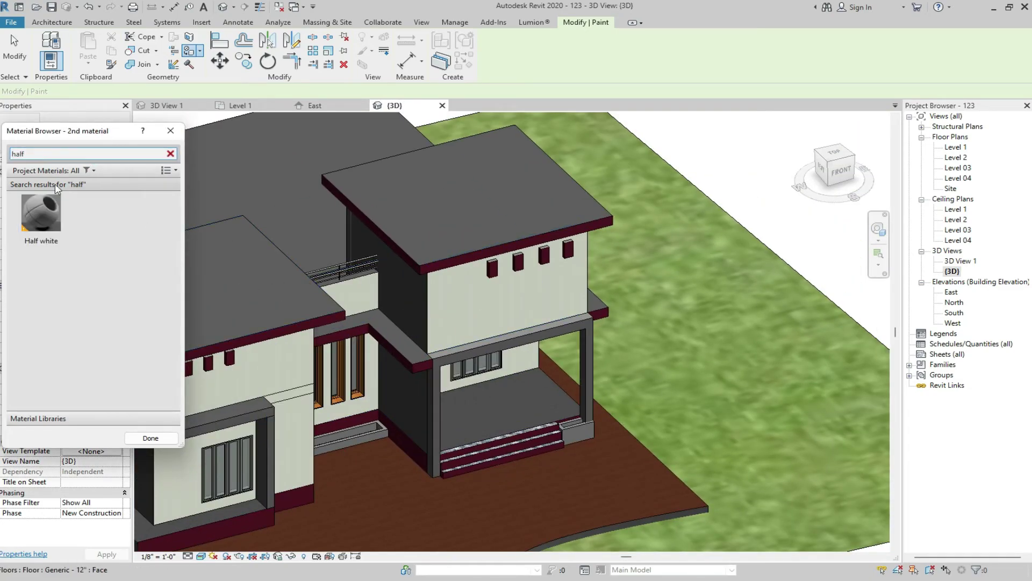
pyautogui.click(399, 300)
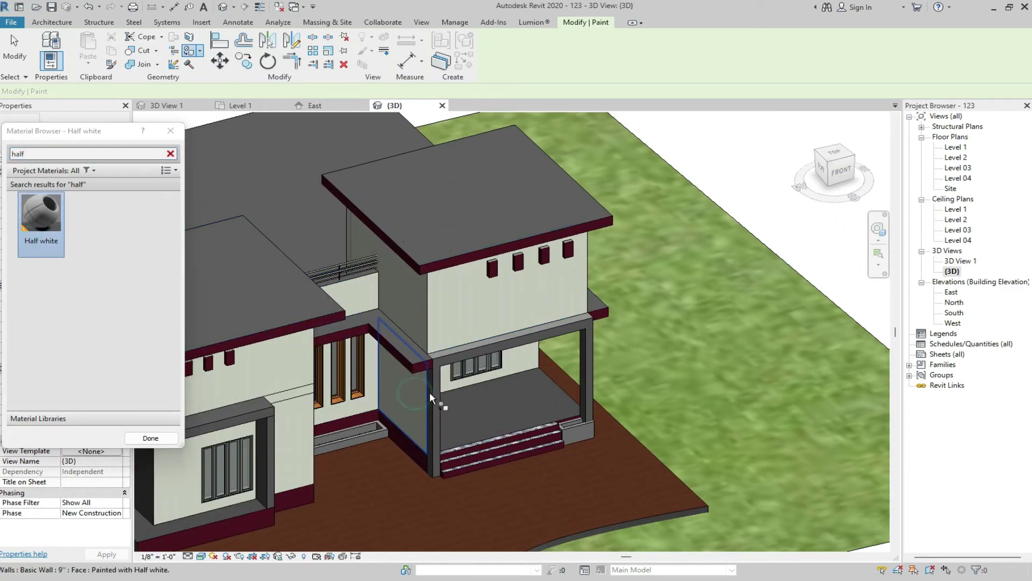
pyautogui.keyDown('shift'); pyautogui.moveTo(430, 392); pyautogui.dragTo(238, 325, button='middle'); pyautogui.keyUp('shift')
pyautogui.click(410, 334)
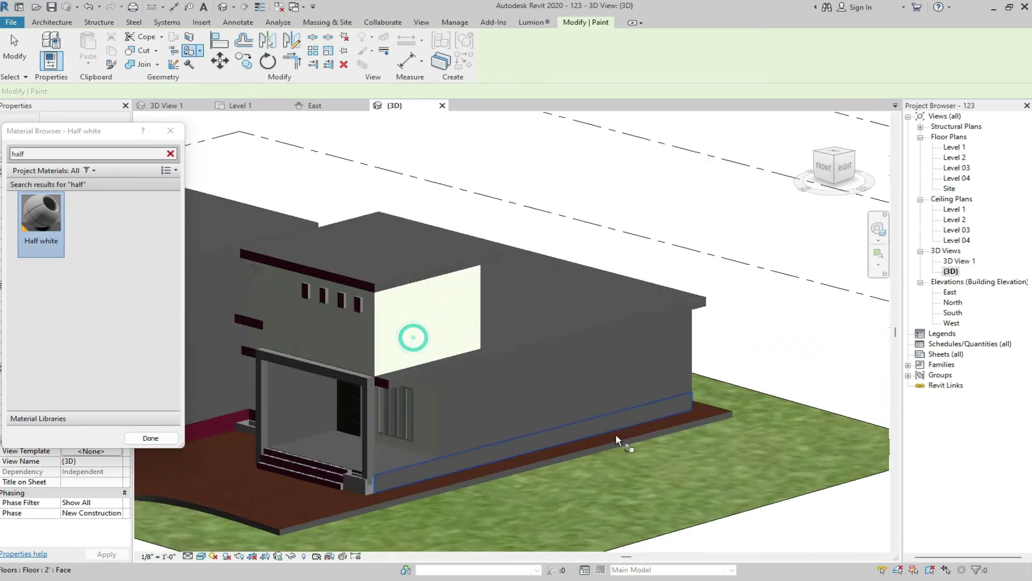
# Review the painted front in 3D View 1 and finish painting
pyautogui.scroll(3, 371, 348)
pyautogui.scroll(4, 397, 414)
pyautogui.scroll(-2, 401, 411)
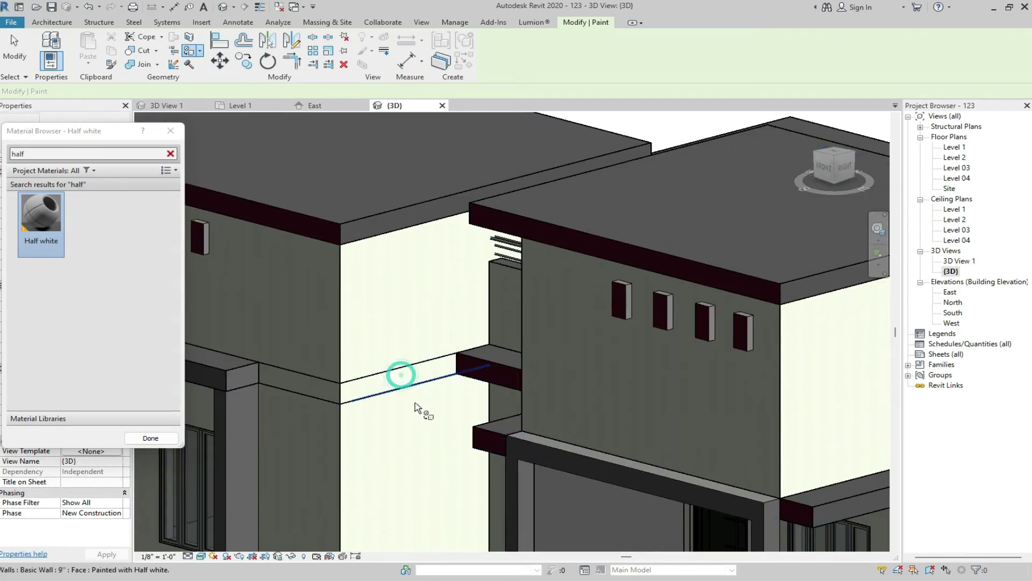
pyautogui.scroll(-5, 417, 406)
pyautogui.scroll(5, 458, 388)
pyautogui.scroll(-4, 478, 394)
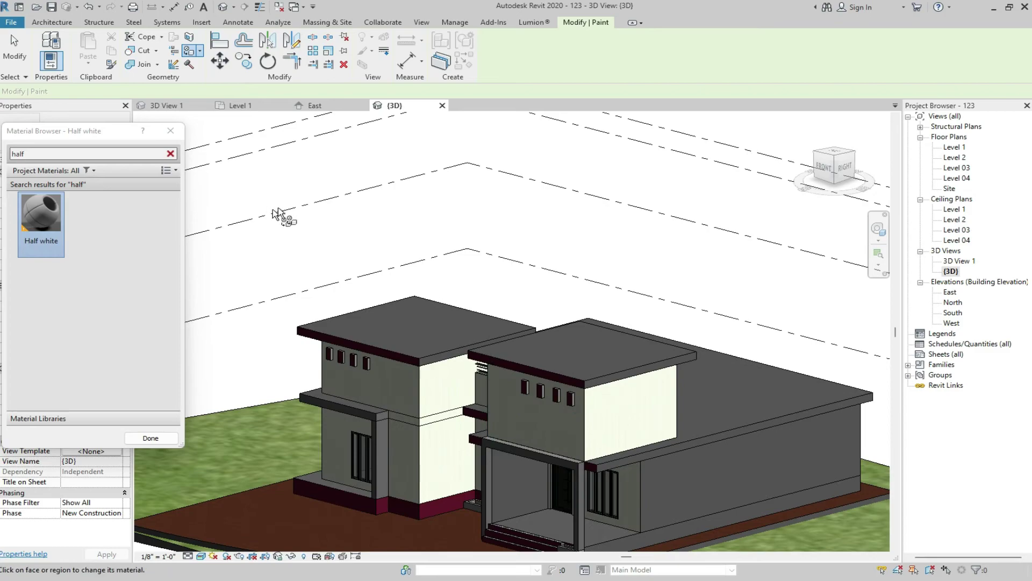
pyautogui.click(166, 105)
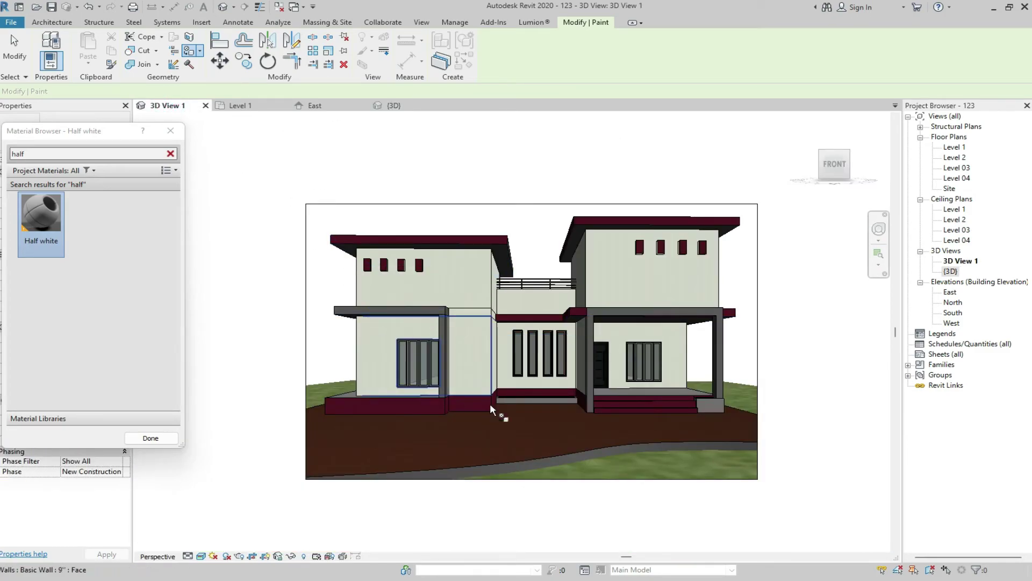
pyautogui.click(151, 437)
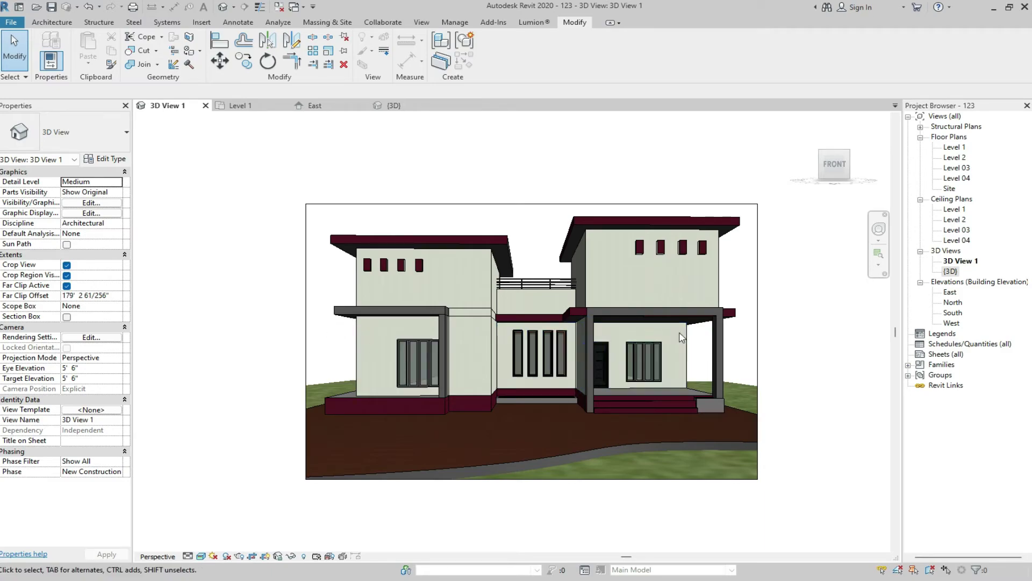
# Place a Red Ash 25' RPC tree at the house's top-left corner on Level 1
pyautogui.click(251, 107)
pyautogui.scroll(-2, 461, 389)
pyautogui.scroll(2, 574, 146)
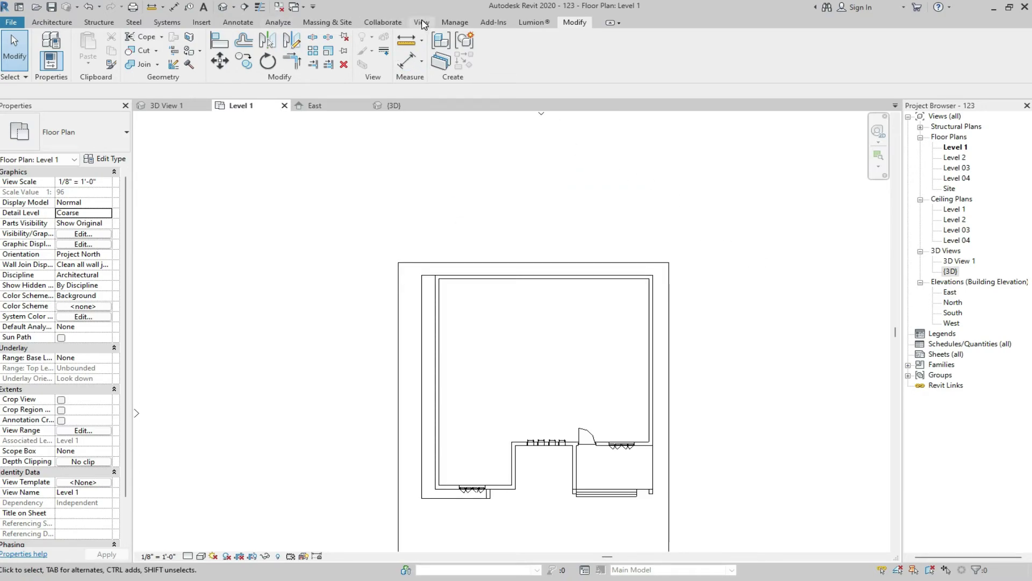
pyautogui.click(330, 23)
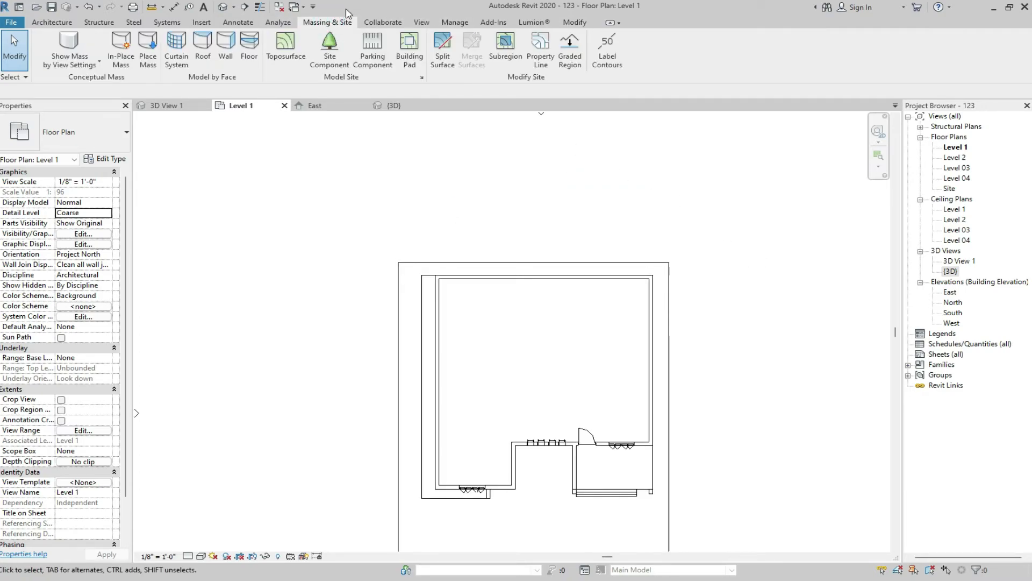
pyautogui.click(330, 57)
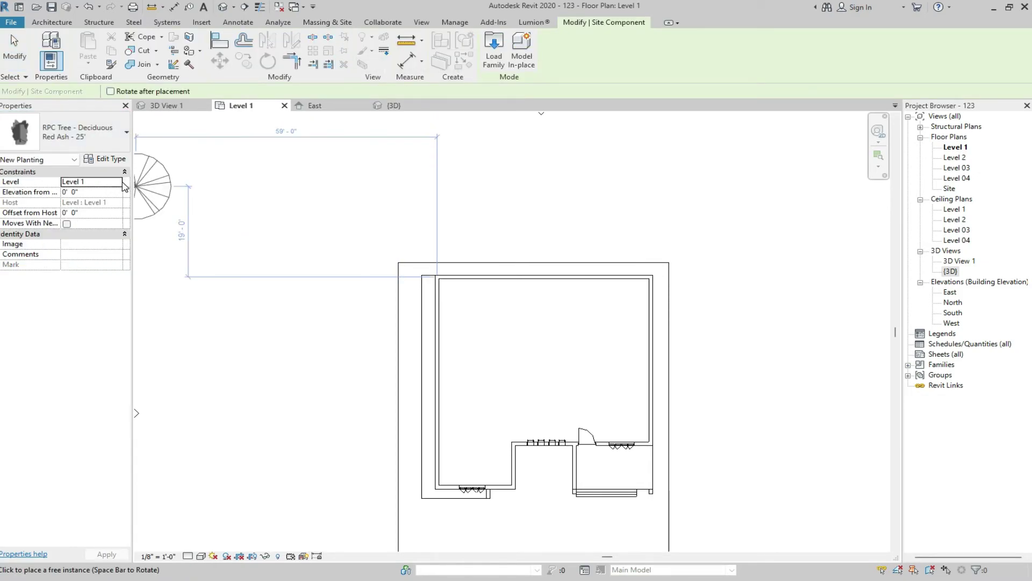
pyautogui.click(405, 241)
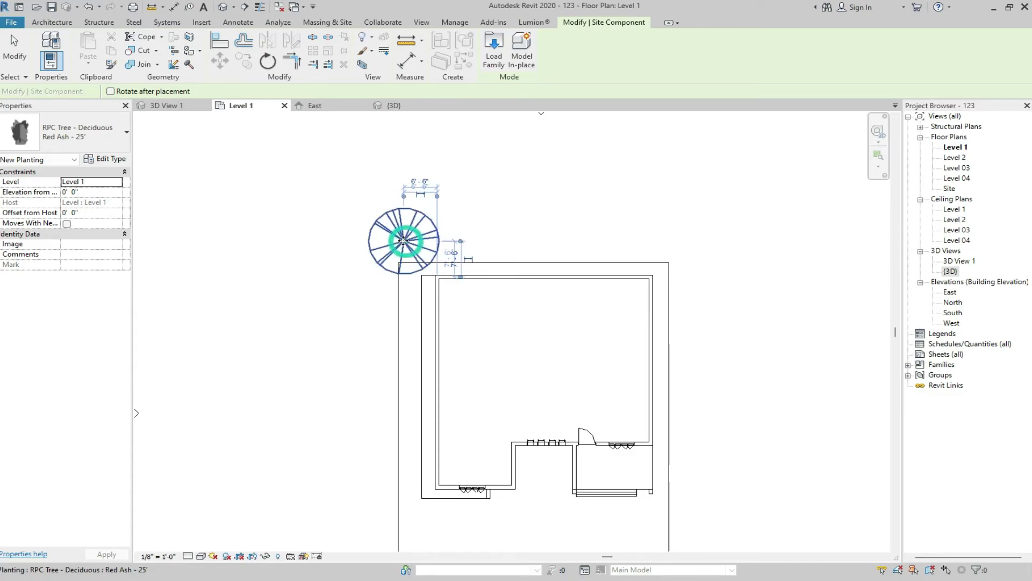
pyautogui.press('Escape')
pyautogui.press('Escape')
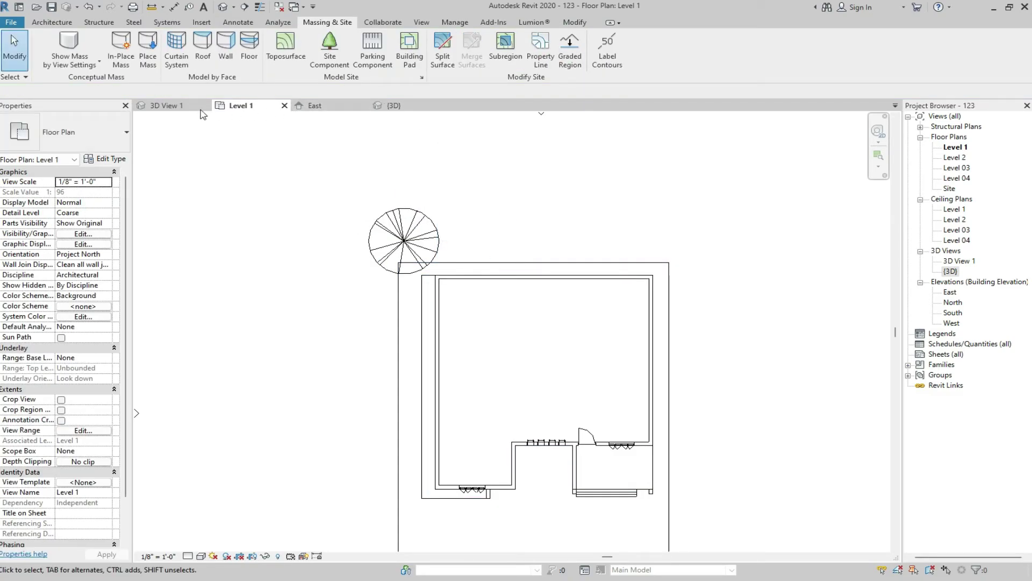
# Drag the tree down-left beside the house on Level 1 and check it in 3D View 1
pyautogui.click(164, 106)
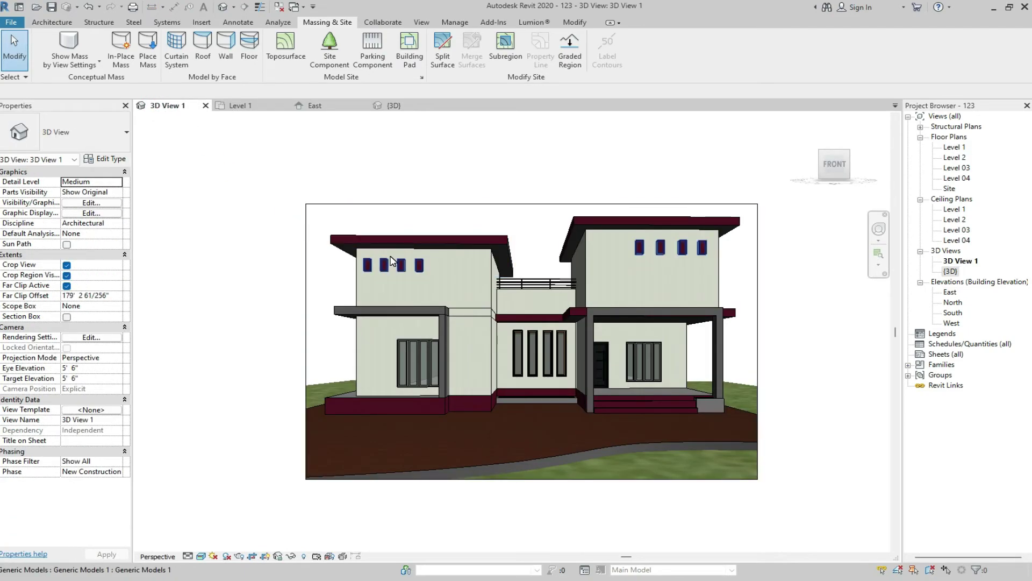
pyautogui.click(396, 106)
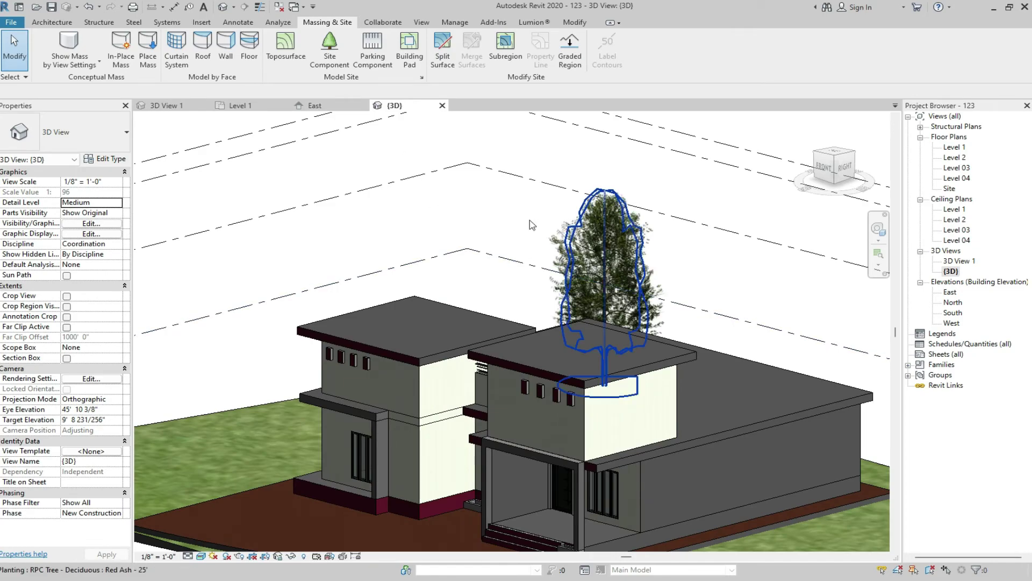
pyautogui.click(241, 105)
pyautogui.click(412, 247)
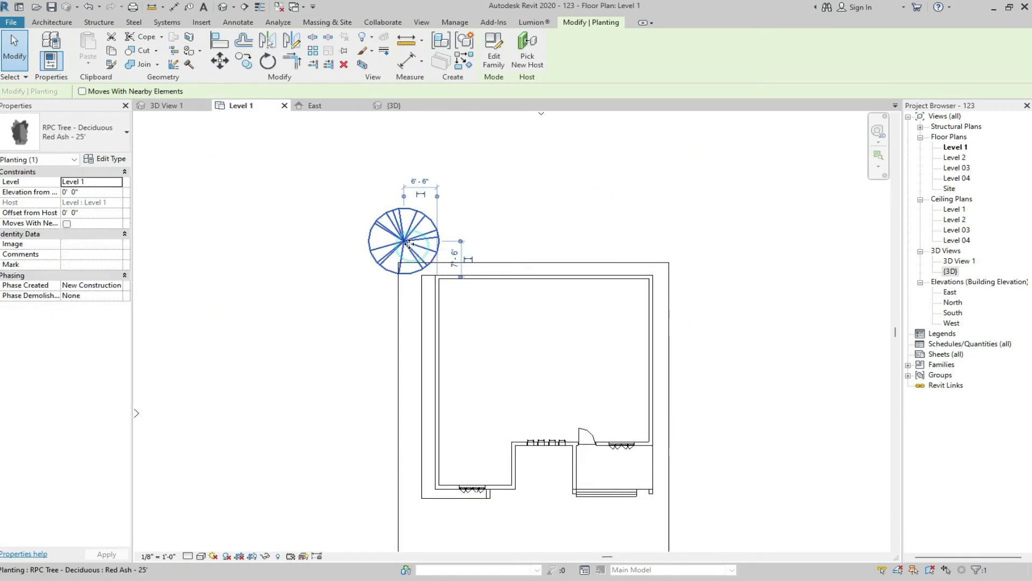
pyautogui.moveTo(406, 246); pyautogui.dragTo(390, 303)
pyautogui.click(186, 112)
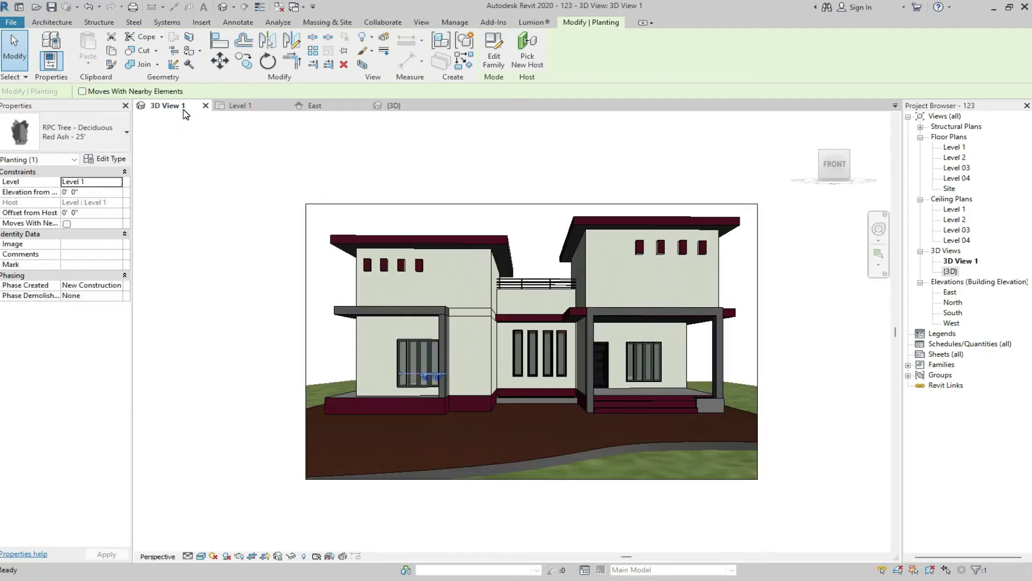
# From a front {3D} view, drag the tree lower and toward the house, then review it in 3D View 1
pyautogui.click(385, 106)
pyautogui.scroll(-3, 548, 355)
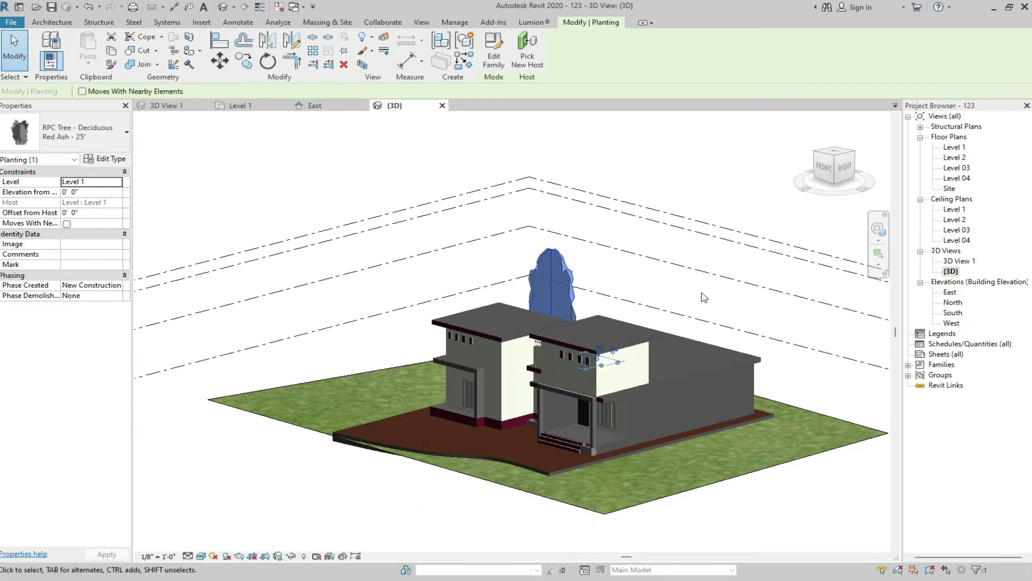
pyautogui.click(823, 167)
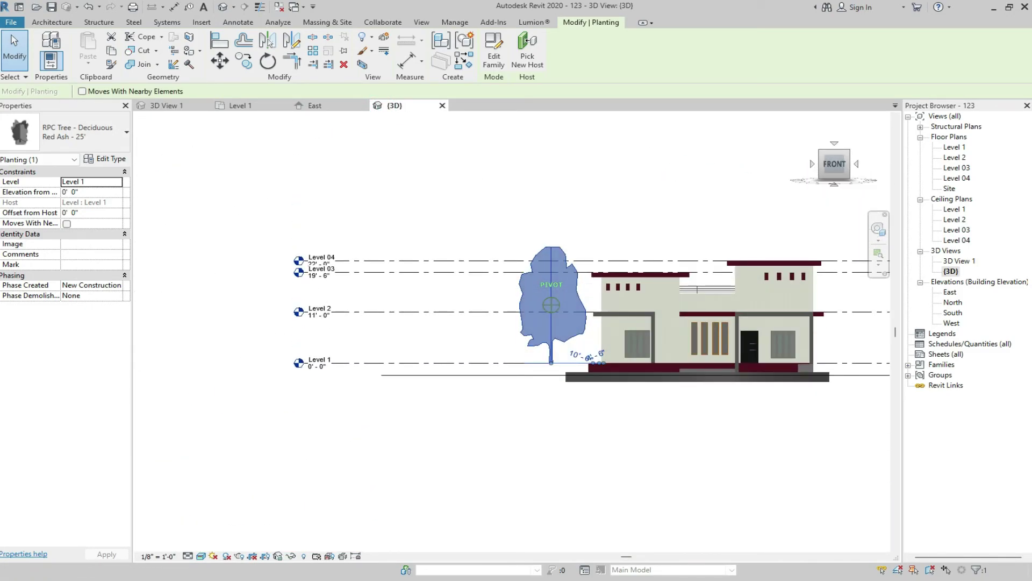
pyautogui.scroll(3, 666, 333)
pyautogui.scroll(2, 667, 334)
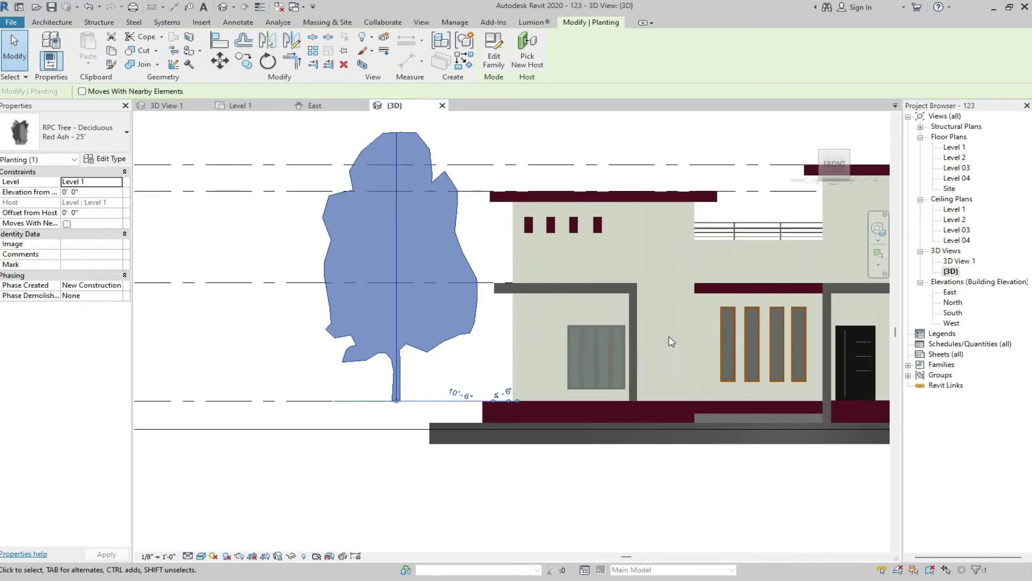
pyautogui.moveTo(394, 333); pyautogui.dragTo(447, 360)
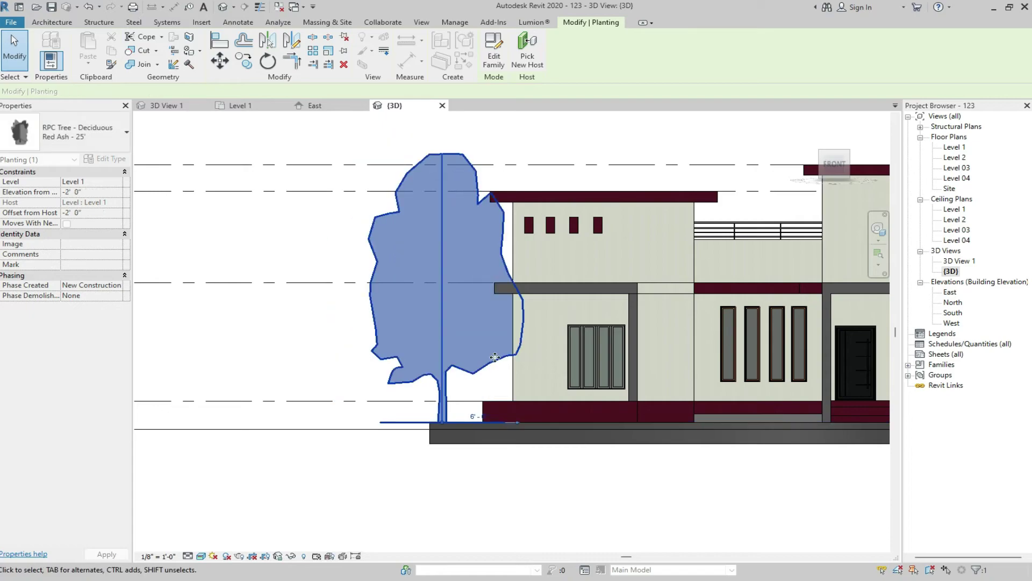
pyautogui.click(163, 106)
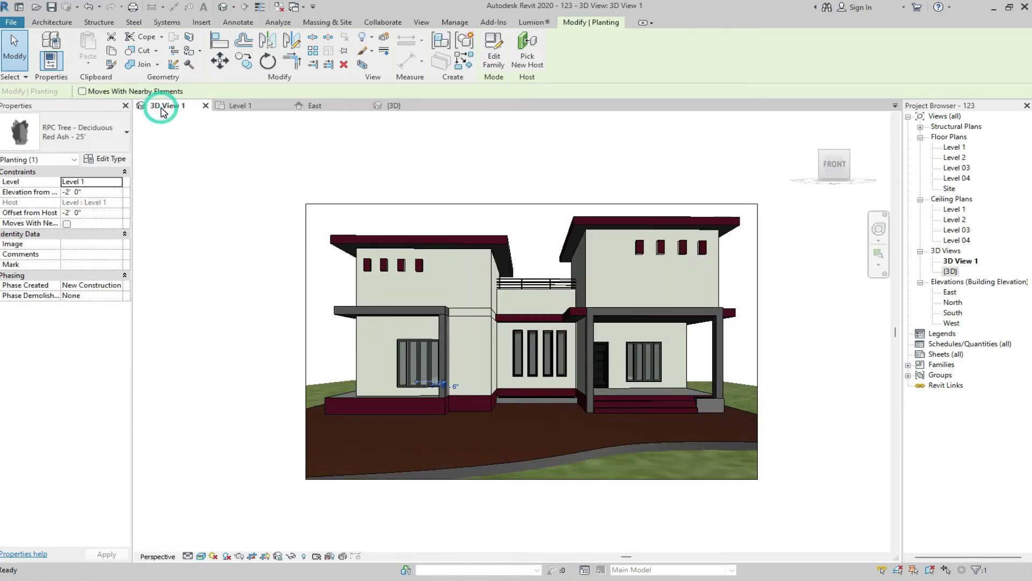
pyautogui.click(294, 385)
pyautogui.scroll(-4, 619, 398)
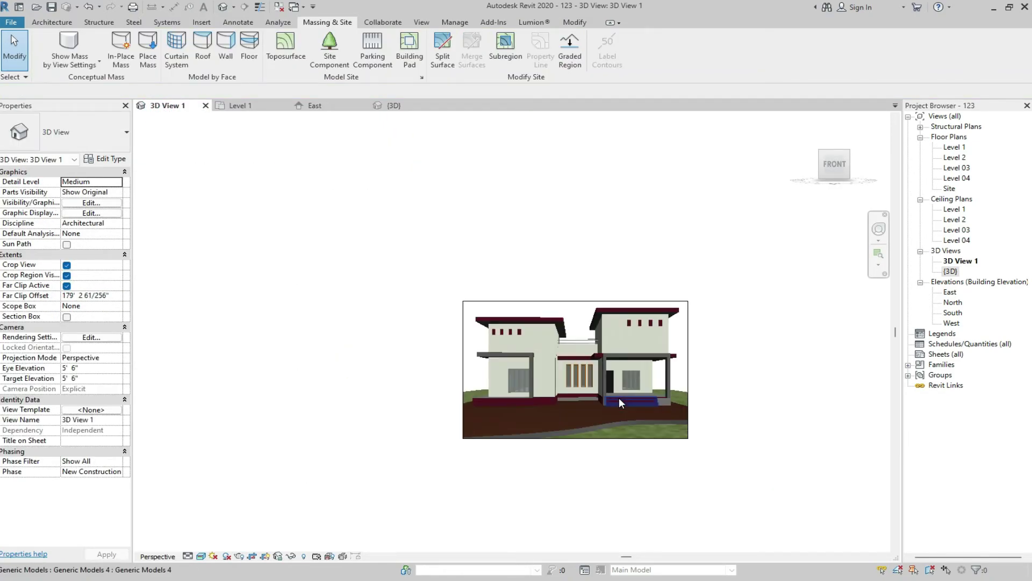
pyautogui.scroll(3, 566, 388)
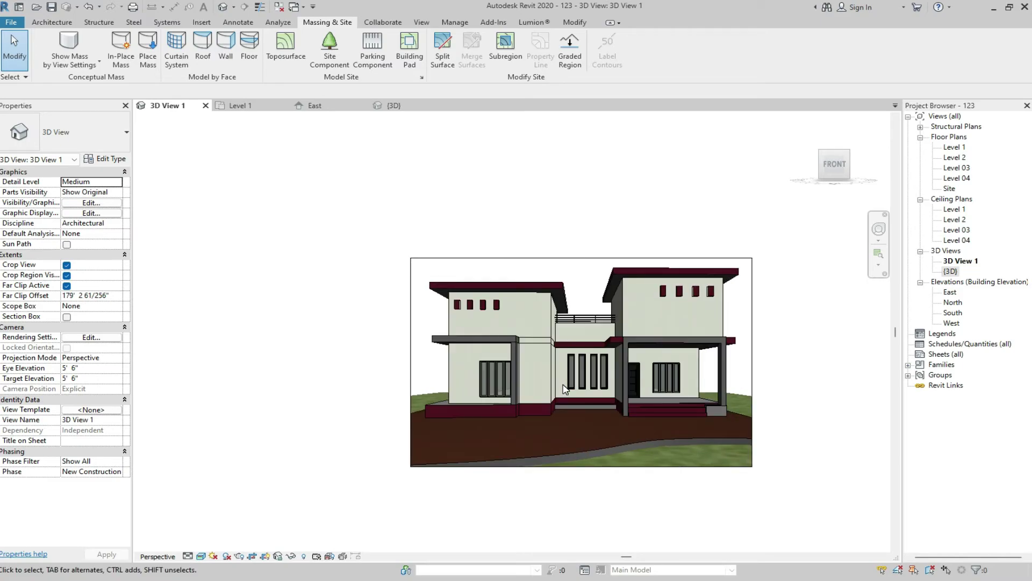
# Orbit the {3D} view to look from above and shift the tree further left on the lawn
pyautogui.click(392, 106)
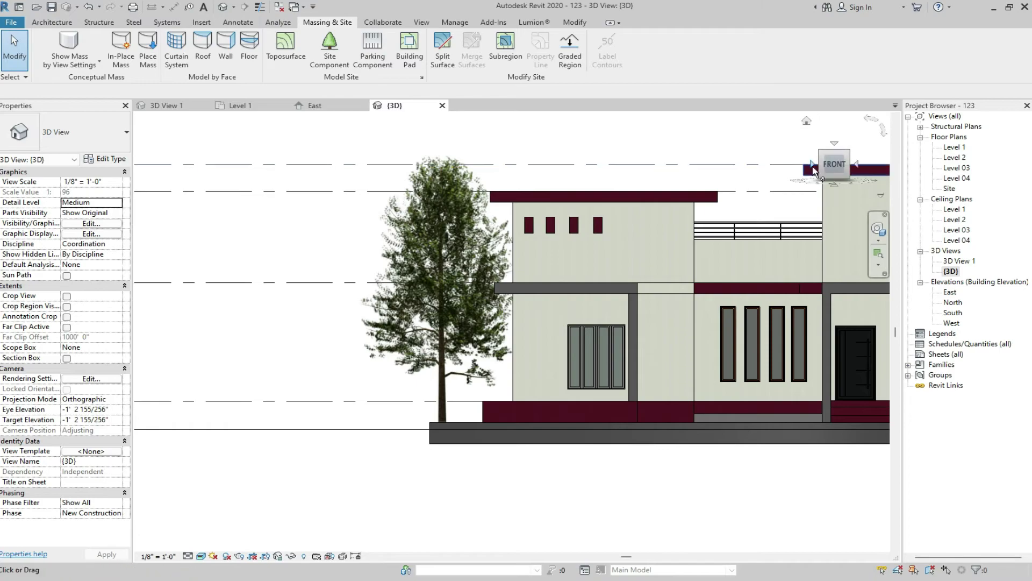
pyautogui.moveTo(833, 168); pyautogui.dragTo(482, 328)
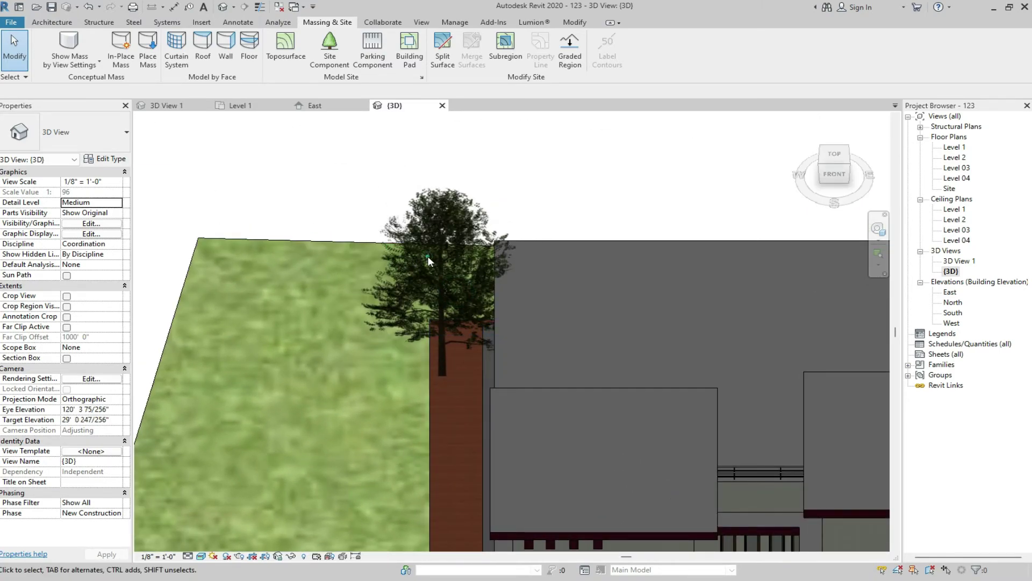
pyautogui.moveTo(446, 257)
pyautogui.mouseDown()
pyautogui.moveTo(285, 251)
pyautogui.moveTo(265, 240)
pyautogui.mouseUp()
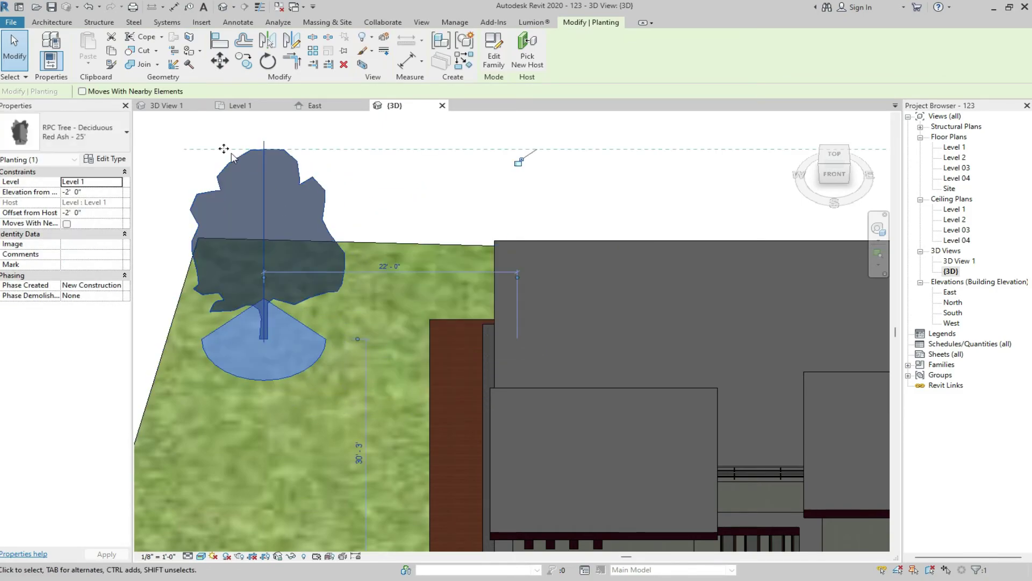
pyautogui.click(171, 106)
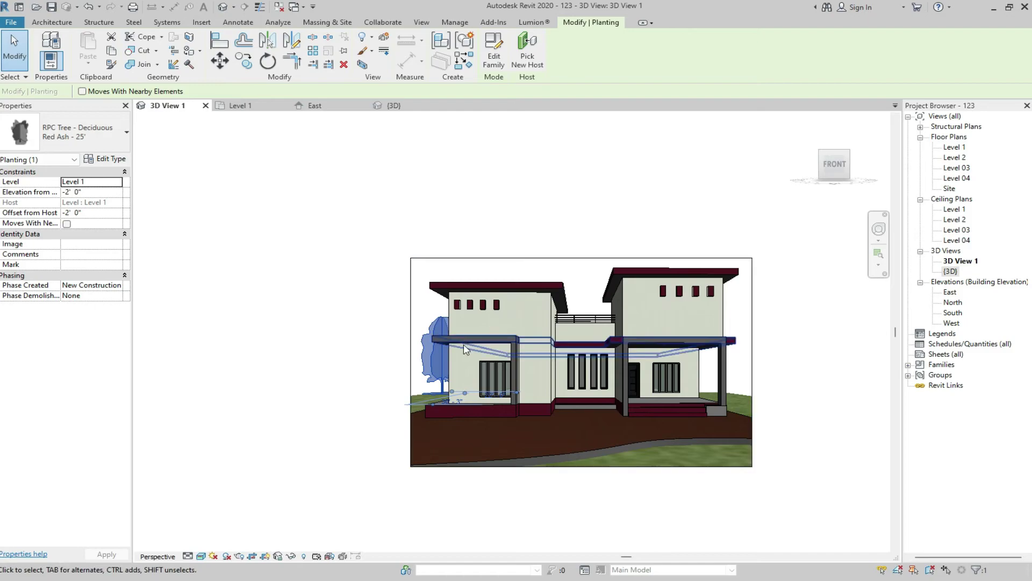
pyautogui.scroll(2, 422, 428)
pyautogui.scroll(3, 422, 428)
pyautogui.click(418, 486)
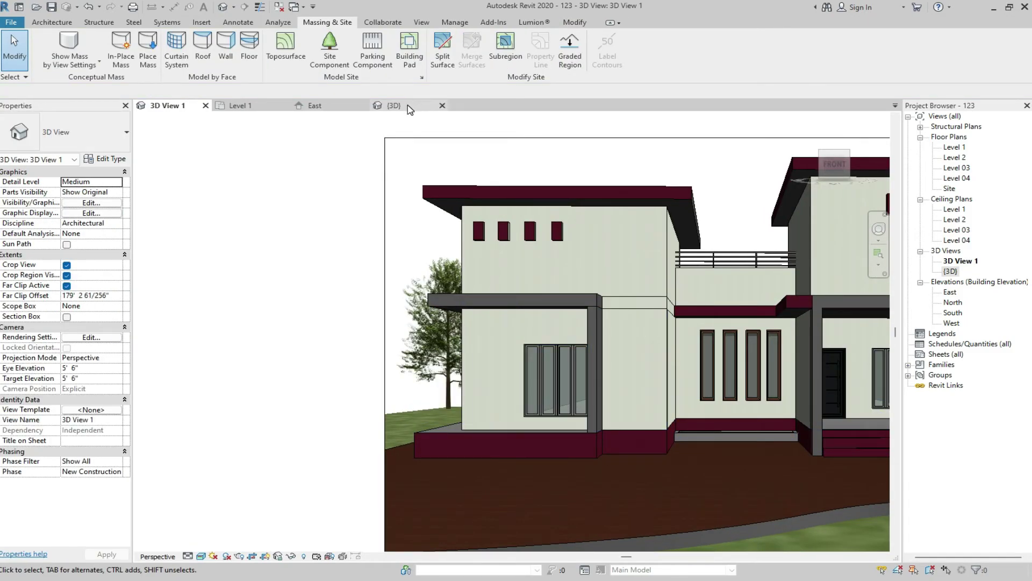
# Save the project and place Red Ash trees along the house's left and top sides on Level 1
pyautogui.click(237, 105)
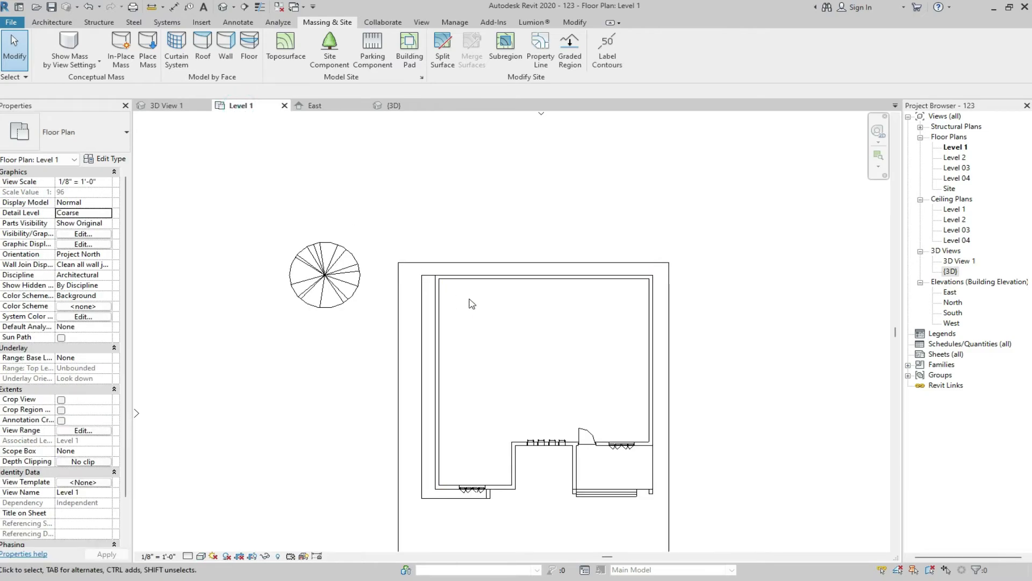
pyautogui.click(330, 48)
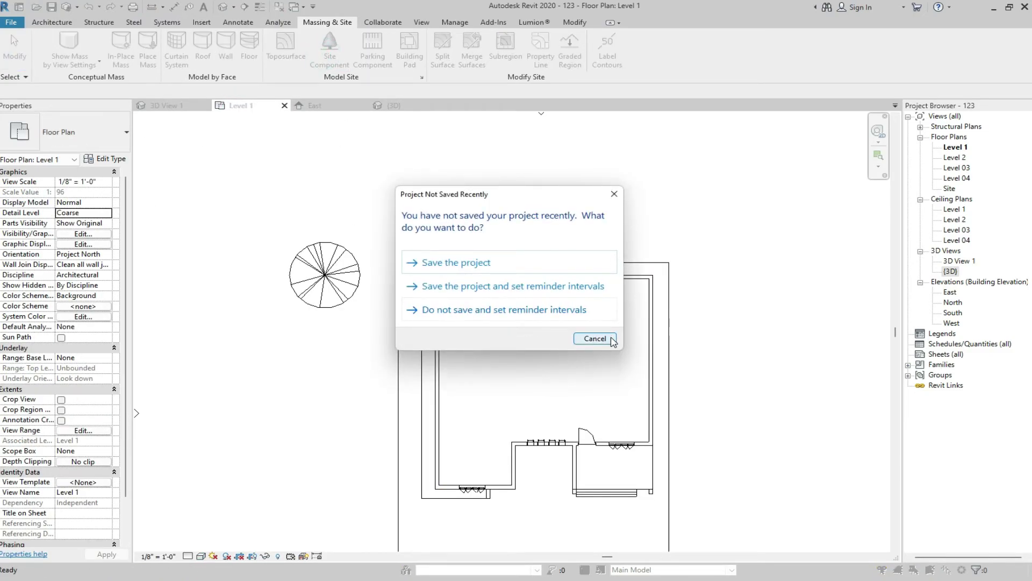
pyautogui.click(462, 260)
pyautogui.click(461, 262)
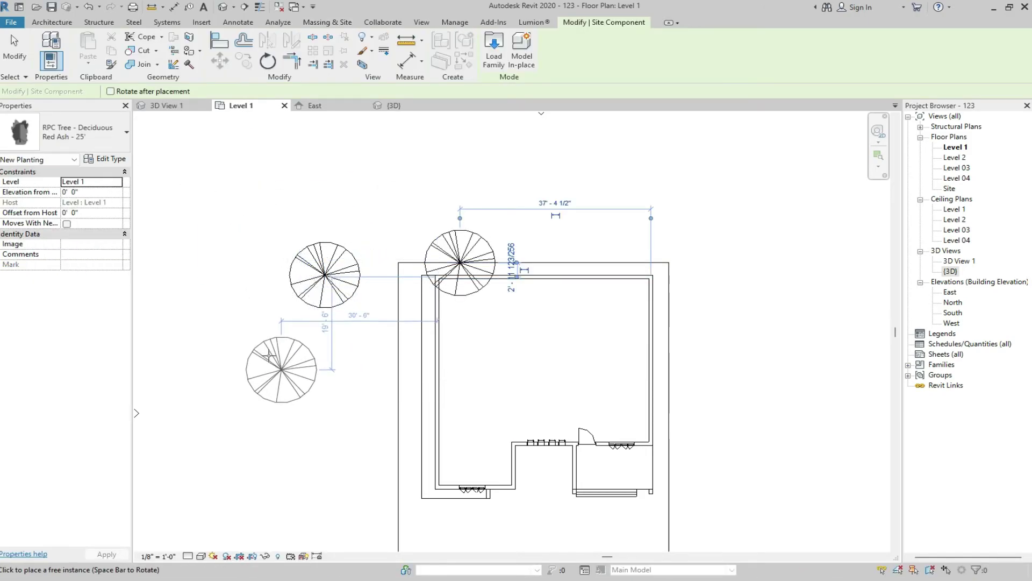
pyautogui.click(267, 325)
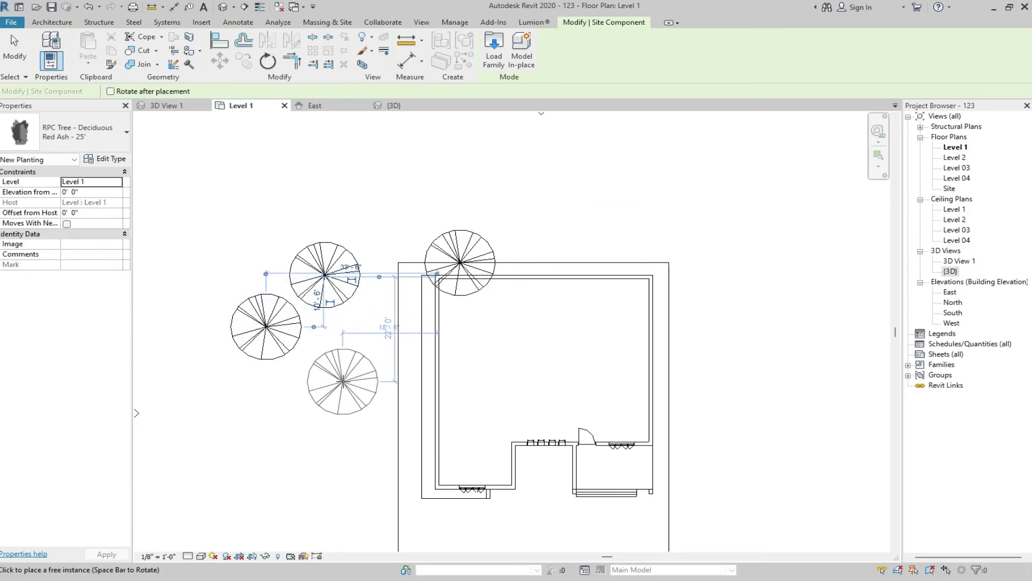
pyautogui.click(282, 398)
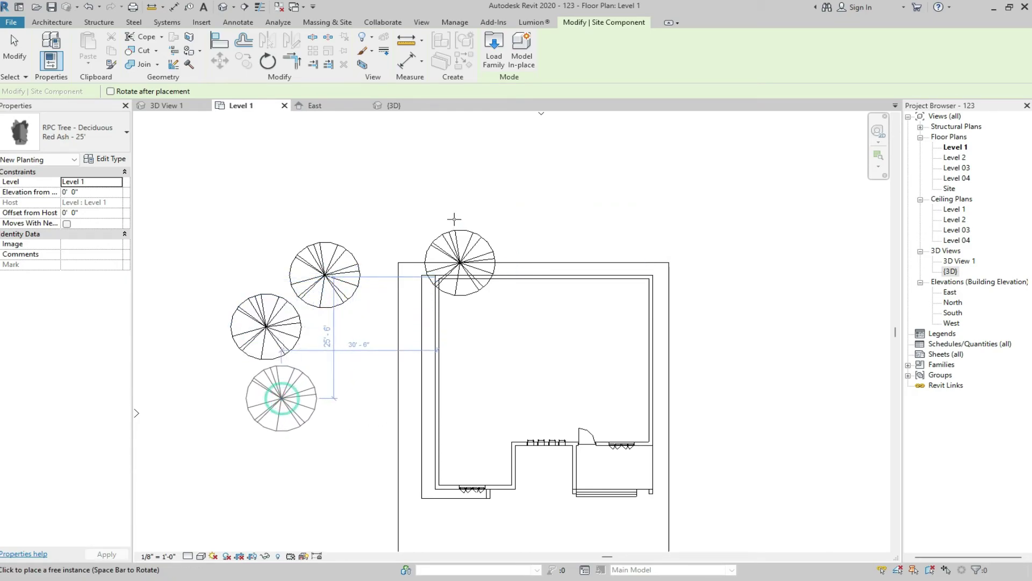
pyautogui.click(548, 235)
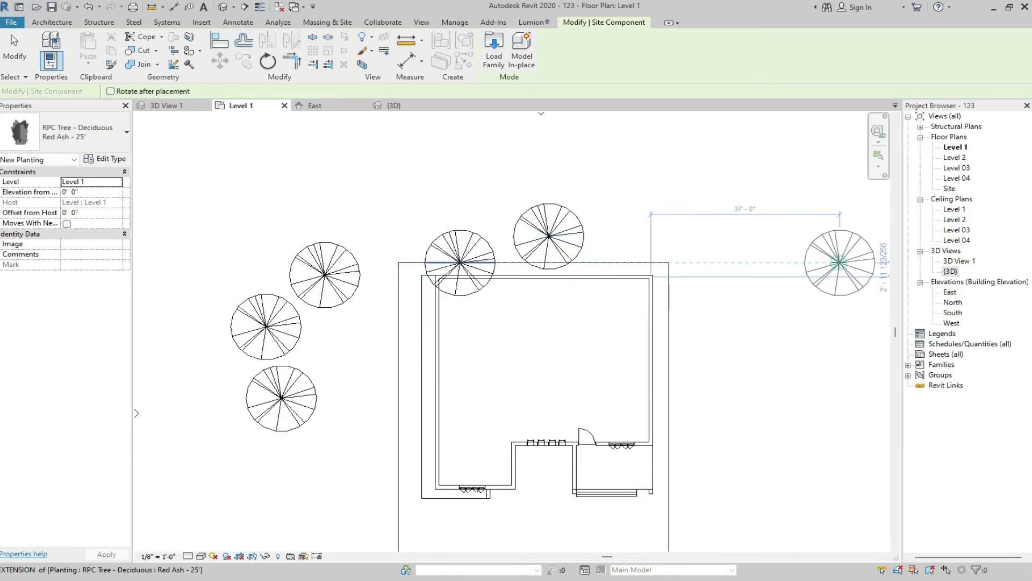
pyautogui.click(840, 263)
pyautogui.click(662, 211)
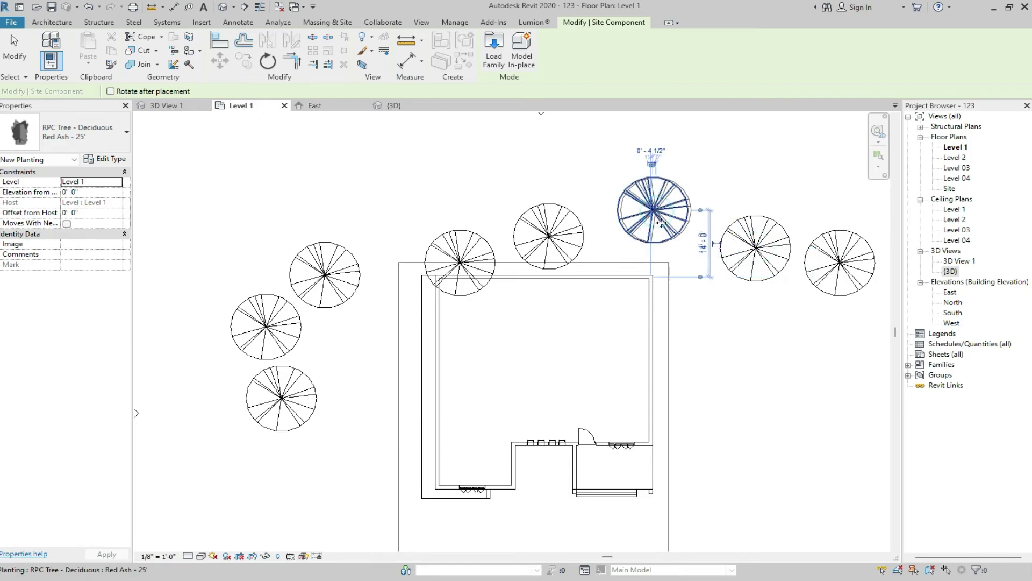
pyautogui.scroll(-2, 619, 200)
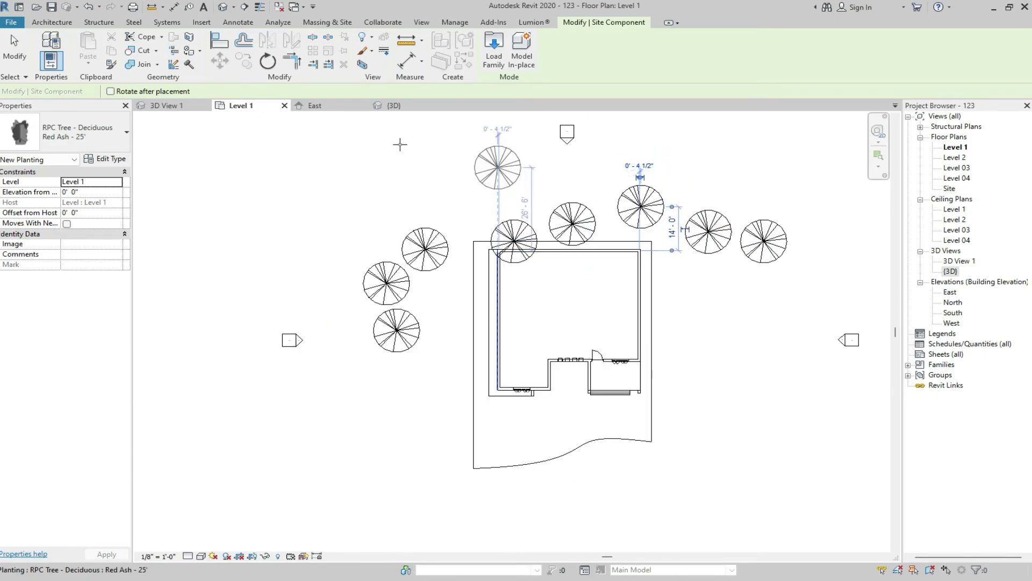
pyautogui.press('Escape')
pyautogui.press('Escape')
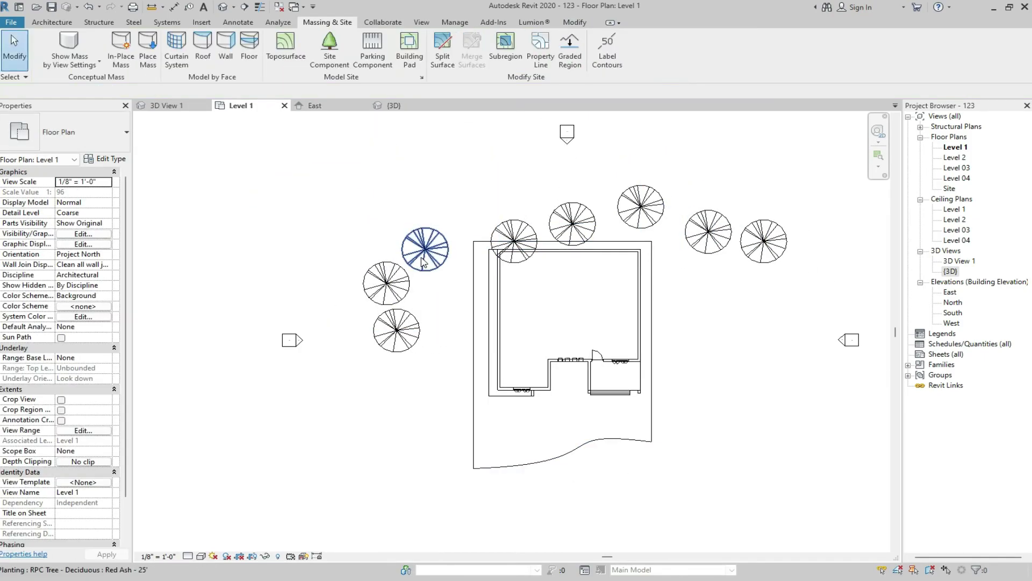
# Change the top-left corner tree's type to Lombardy Poplar - 40'
pyautogui.click(425, 250)
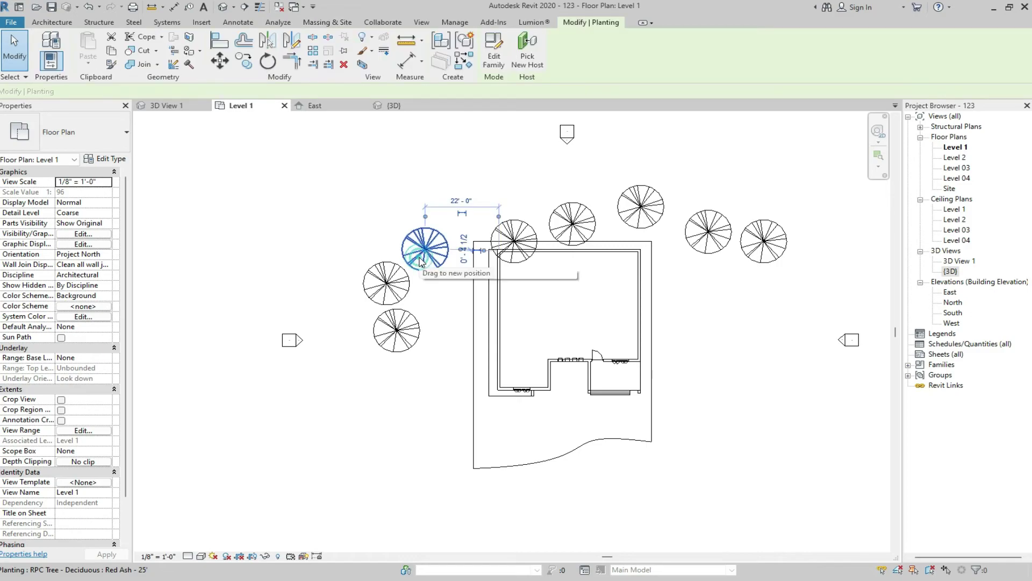
pyautogui.click(124, 159)
pyautogui.press('Escape')
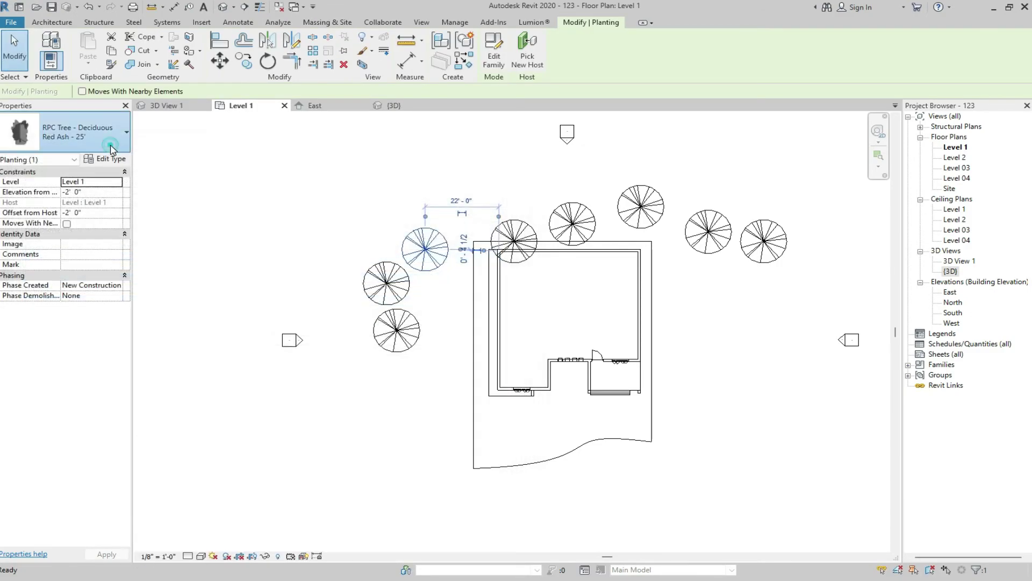
pyautogui.click(118, 138)
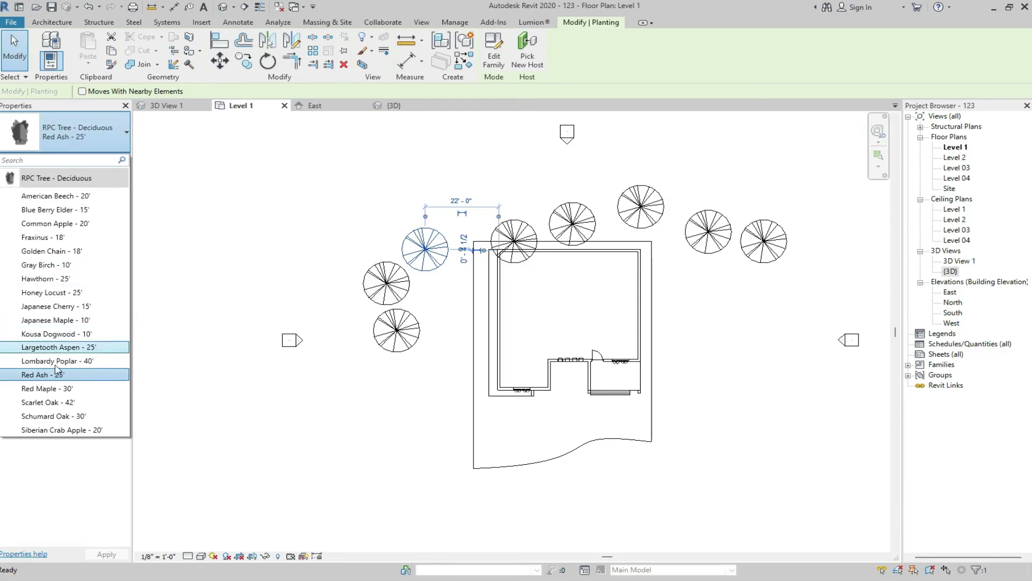
pyautogui.click(54, 360)
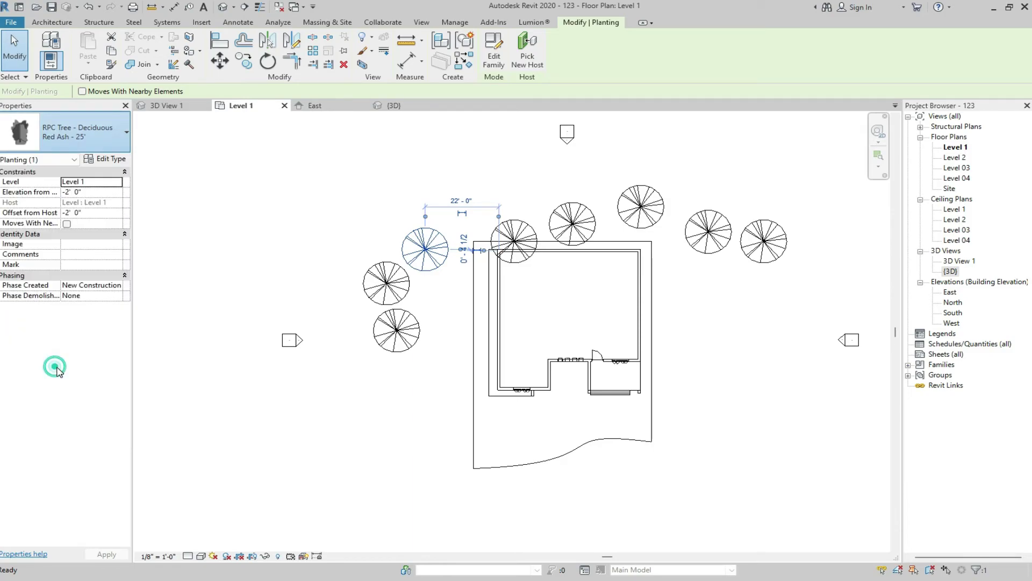
pyautogui.click(352, 434)
# Nudge the Red Ash tree beside the right porch to a new position in 3D View 1
pyautogui.click(169, 107)
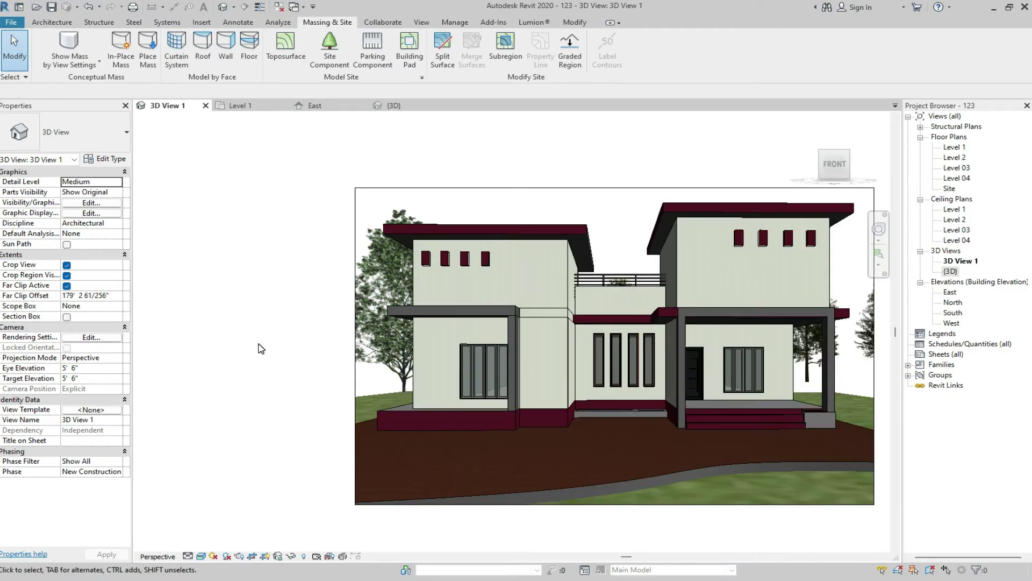
pyautogui.scroll(-1, 260, 348)
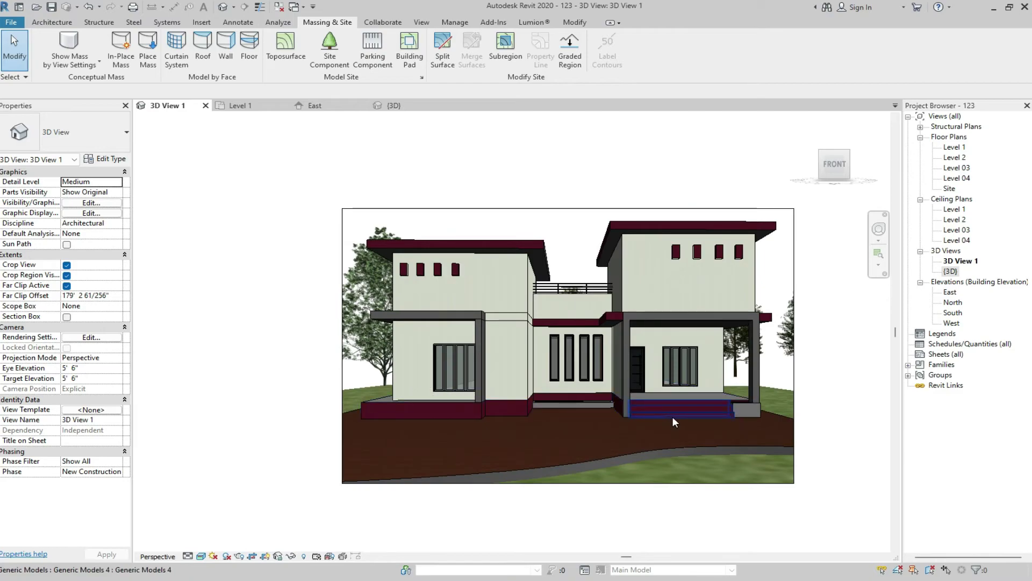
pyautogui.click(735, 364)
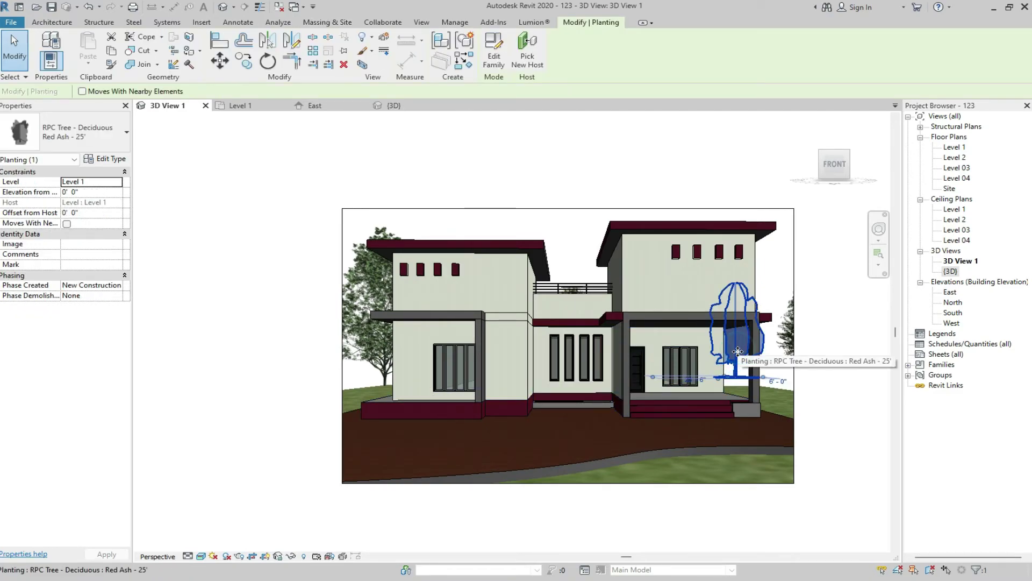
pyautogui.moveTo(737, 359); pyautogui.dragTo(738, 371)
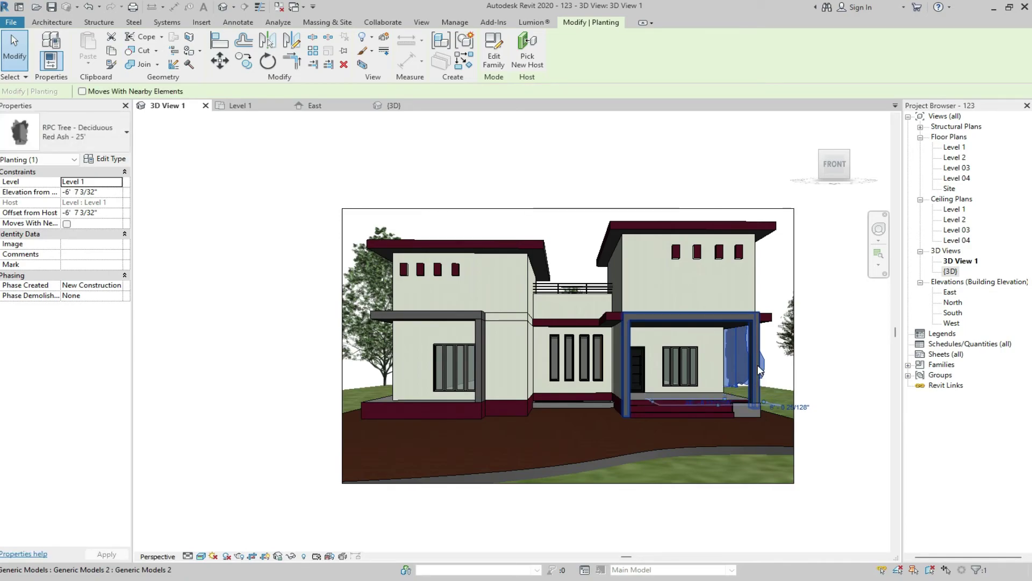
pyautogui.moveTo(760, 370); pyautogui.dragTo(761, 369)
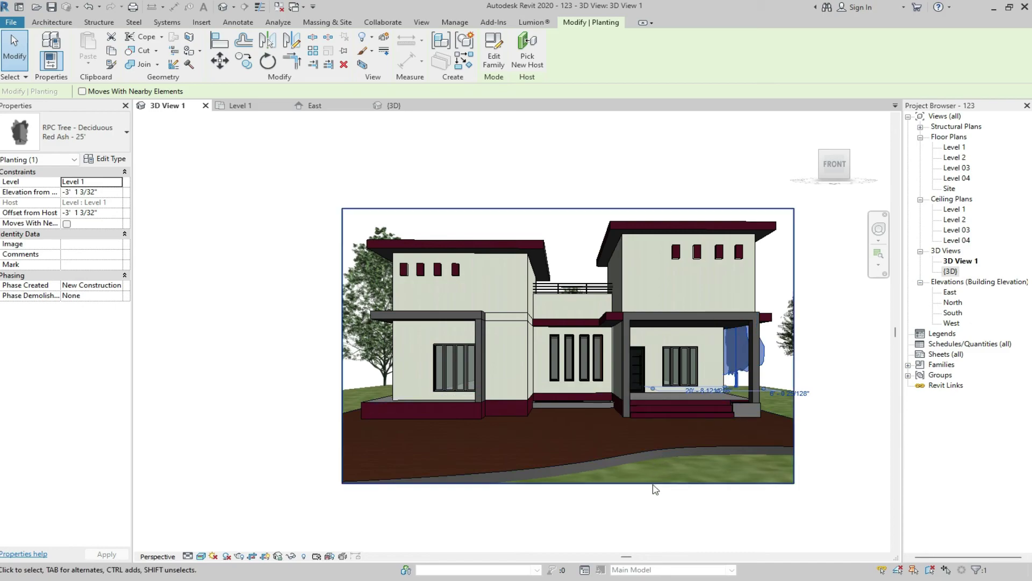
pyautogui.click(639, 513)
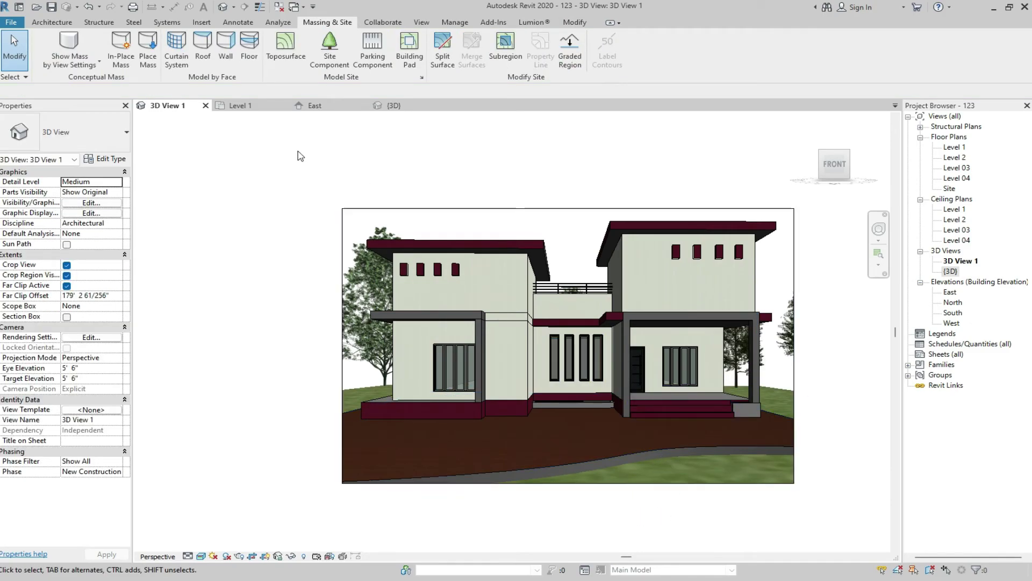
pyautogui.click(256, 110)
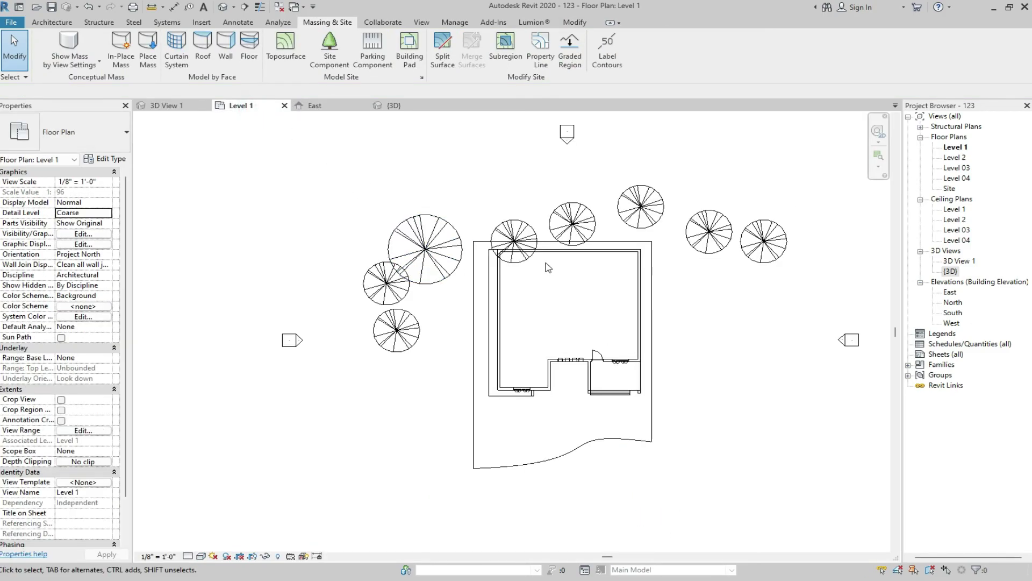
# Swap the tree north of the house to the Lombardy Poplar - 40' type, then review 3D View 1
pyautogui.click(571, 221)
pyautogui.click(94, 135)
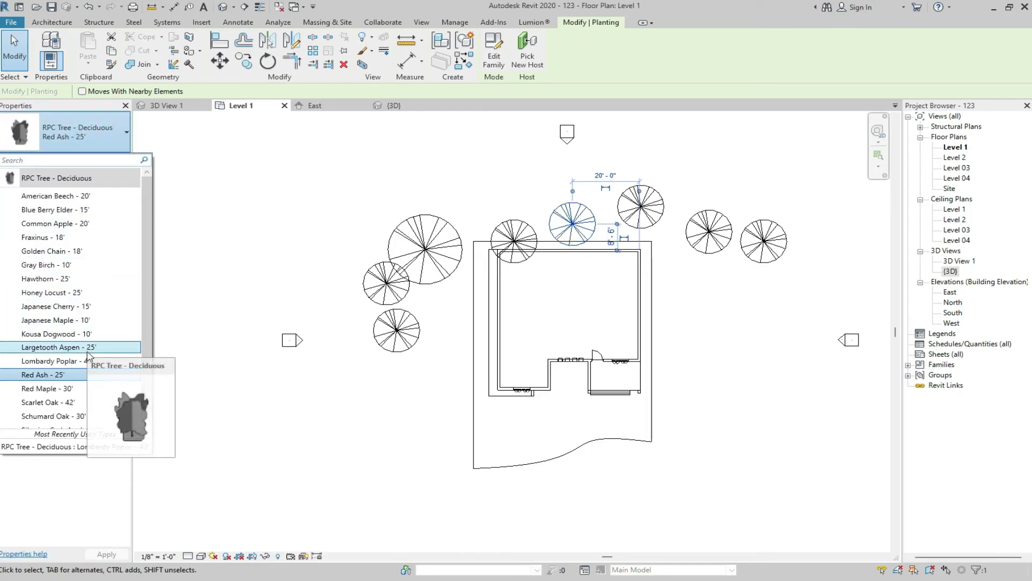
pyautogui.click(88, 361)
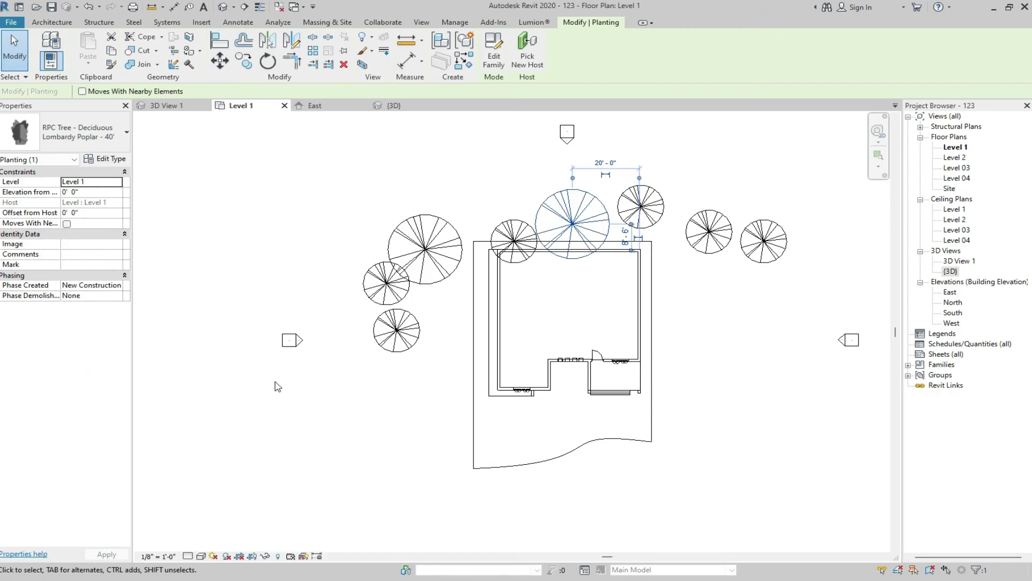
pyautogui.click(303, 464)
pyautogui.click(171, 106)
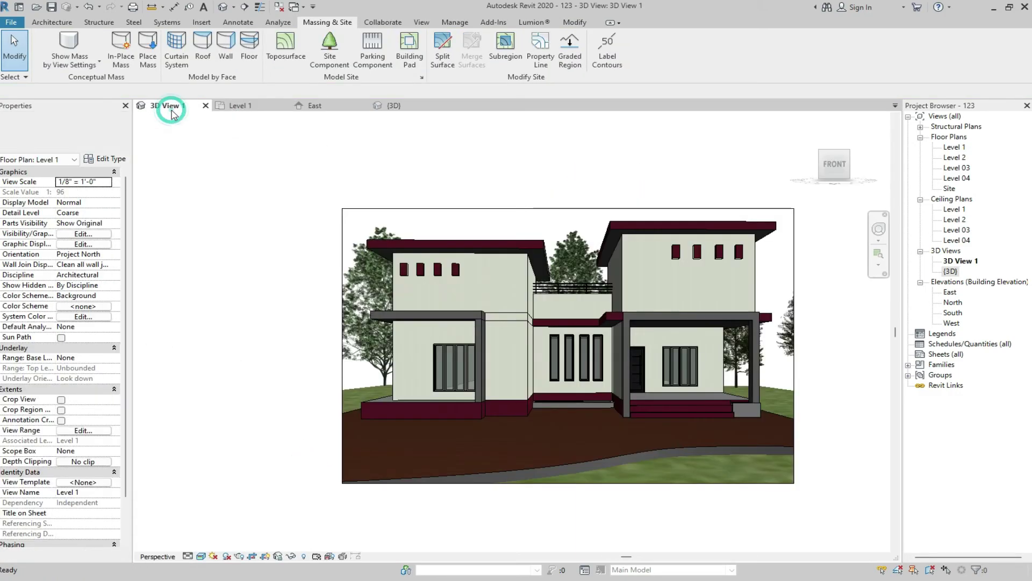
pyautogui.click(572, 517)
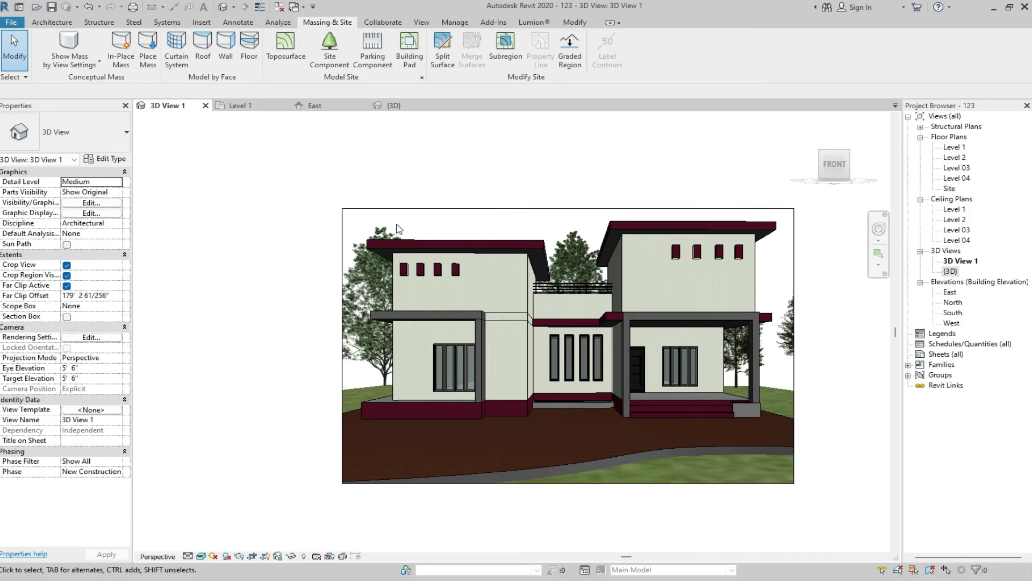
pyautogui.click(418, 22)
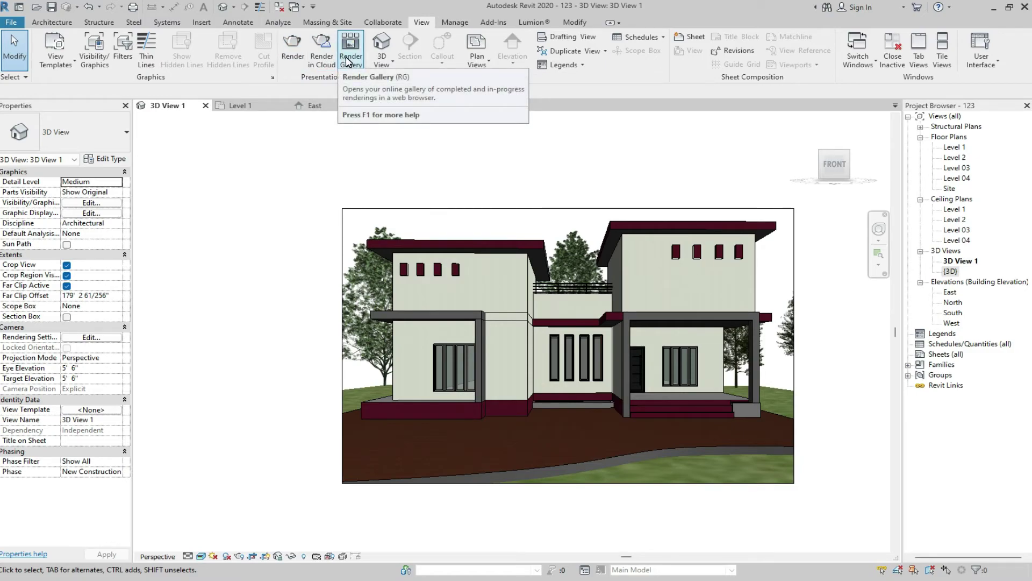
# Set render quality to Medium with Exterior: Sun only lighting and a Sky: Few Clouds background
pyautogui.click(303, 55)
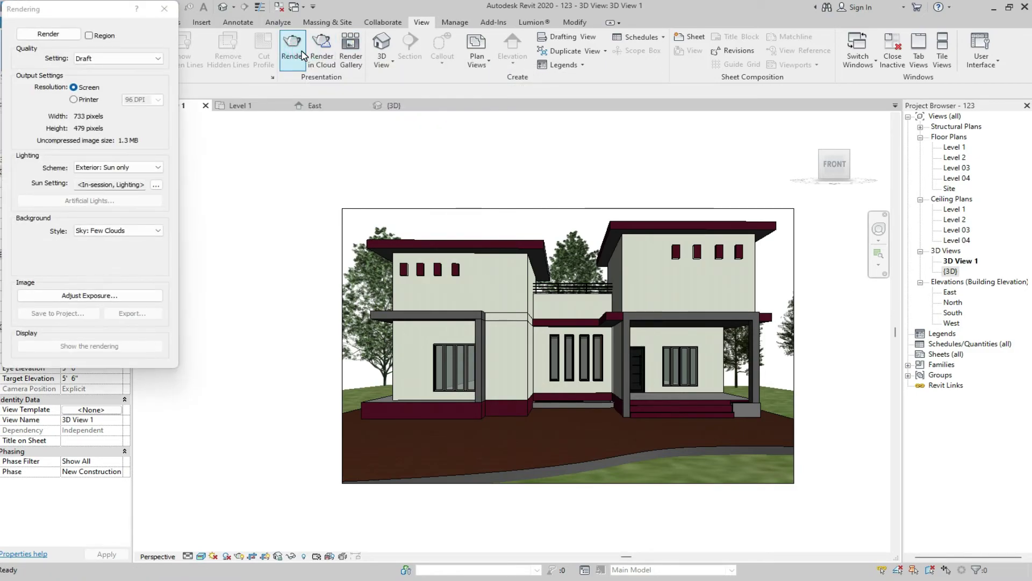
pyautogui.click(112, 67)
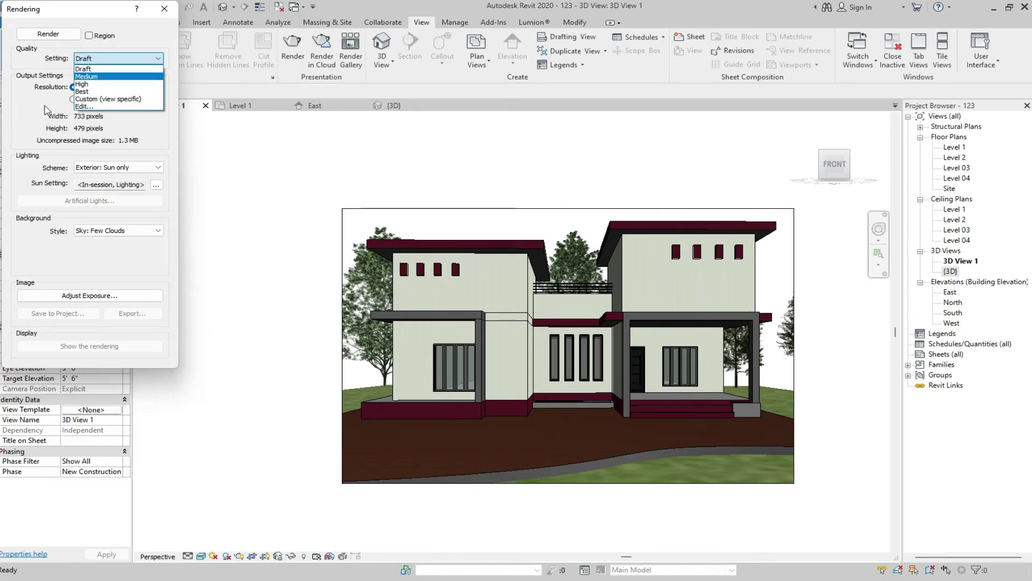
pyautogui.click(78, 77)
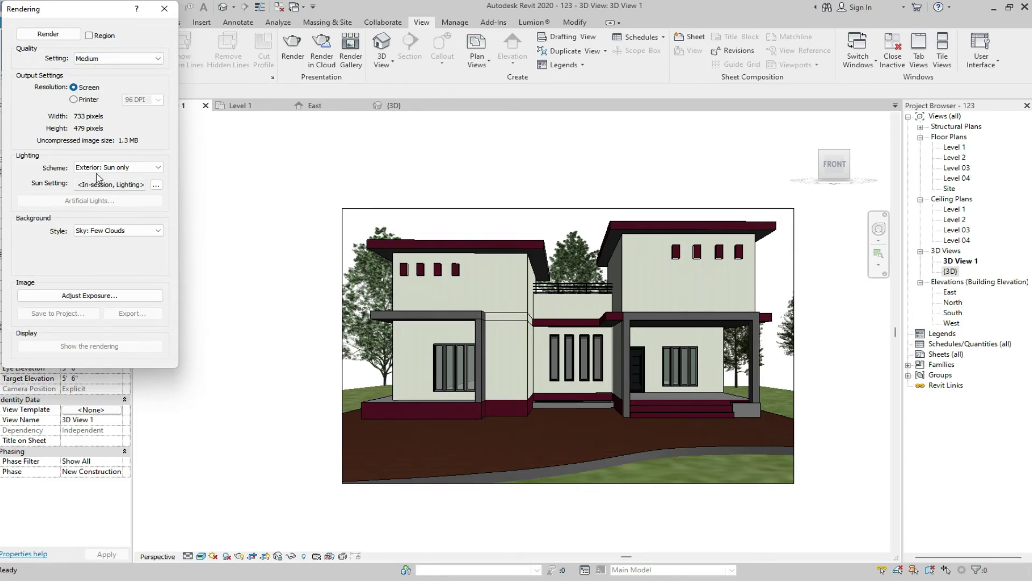
pyautogui.click(141, 168)
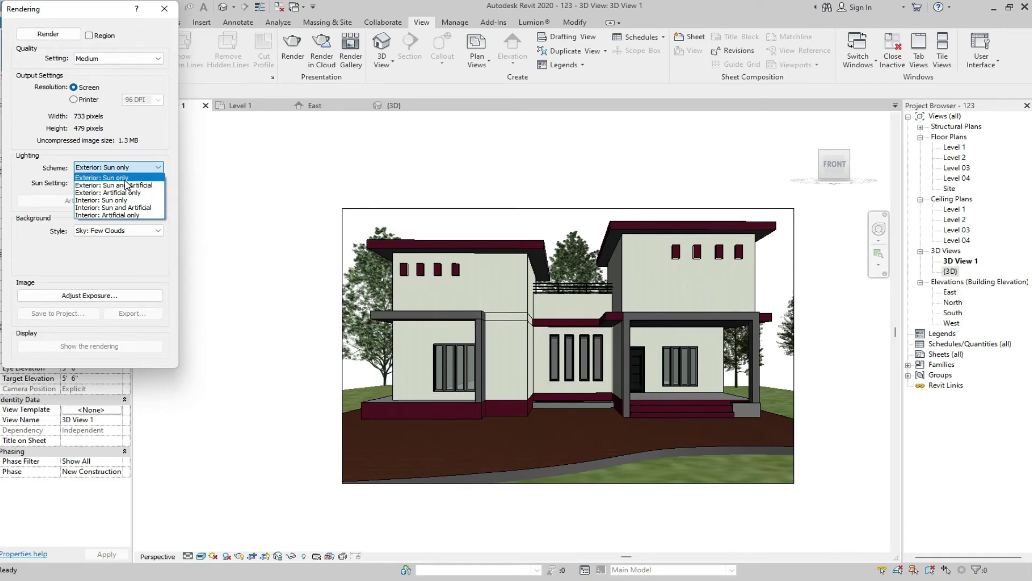
pyautogui.click(126, 181)
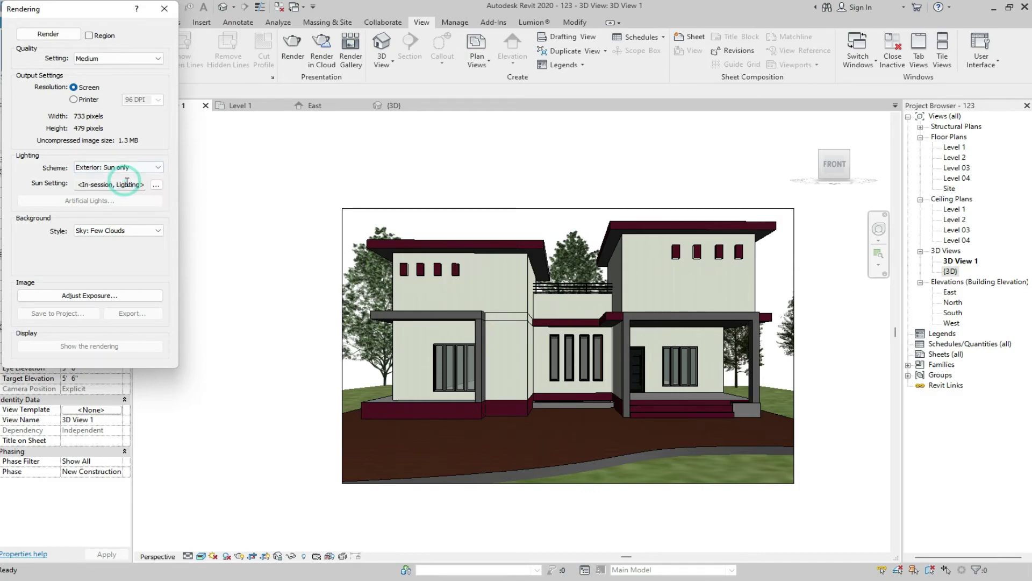
pyautogui.click(131, 230)
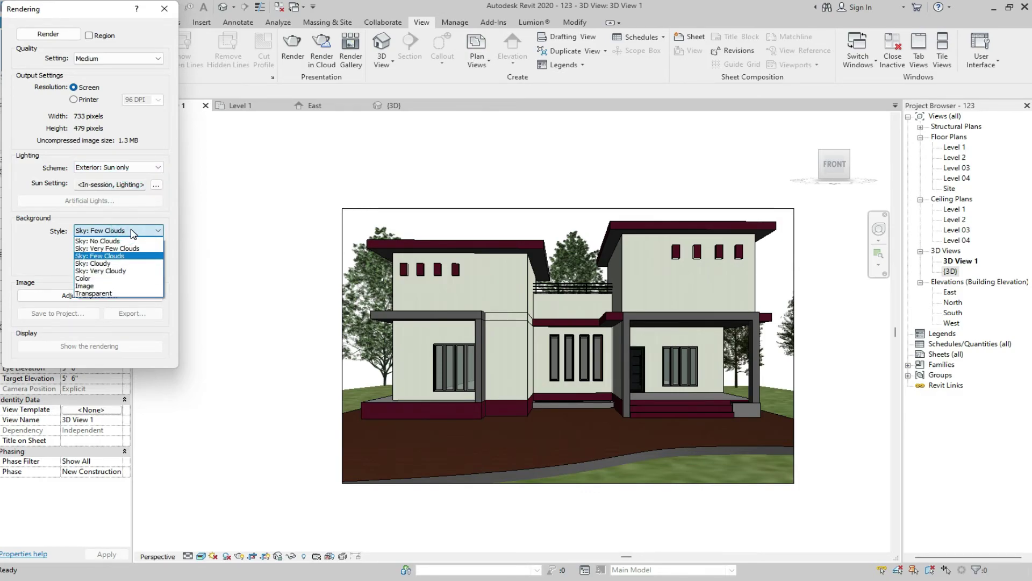
pyautogui.click(132, 230)
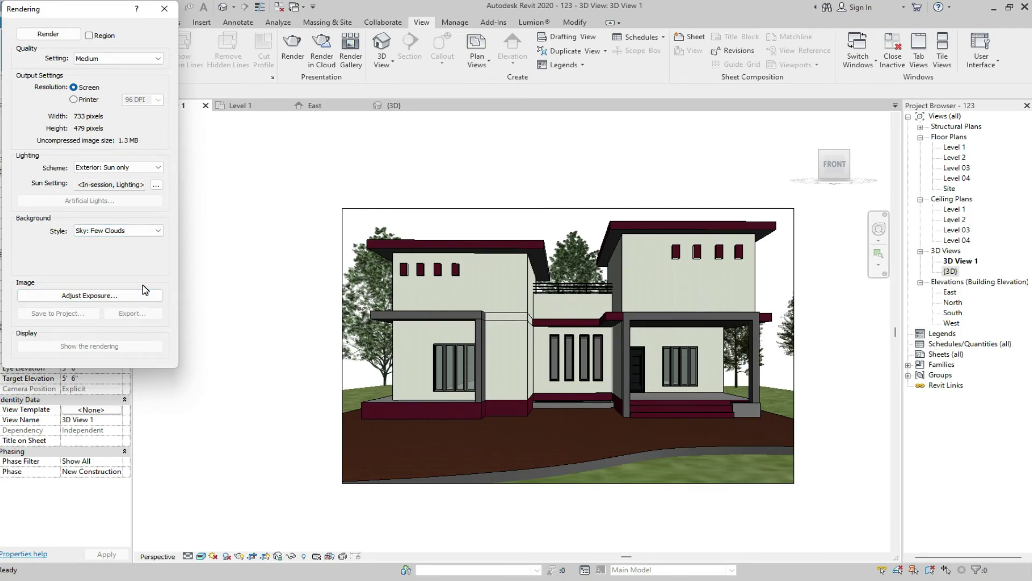
# Render 3D View 1 at Medium quality and close the Rendering dialog when it finishes
pyautogui.click(56, 36)
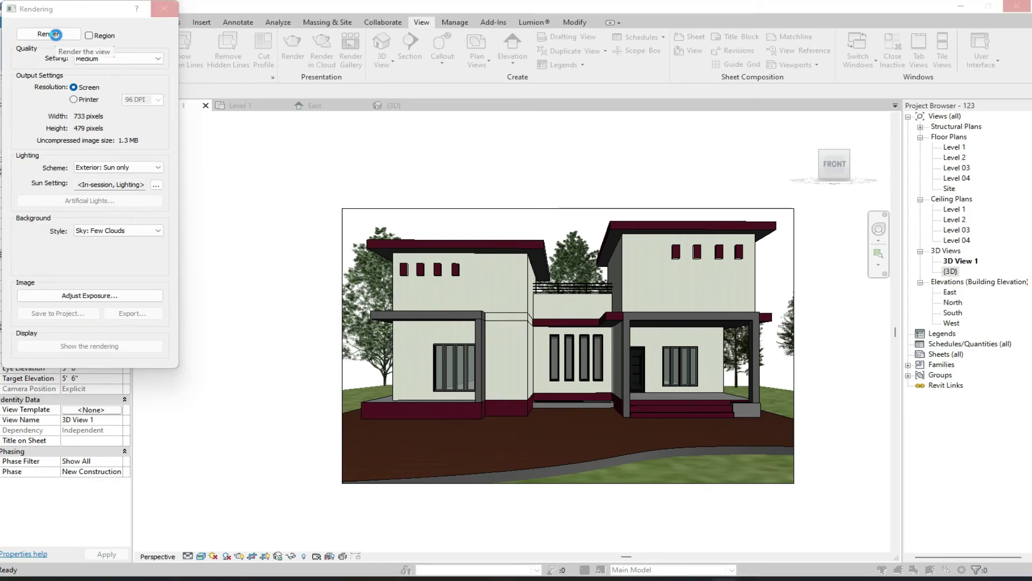
pyautogui.click(56, 34)
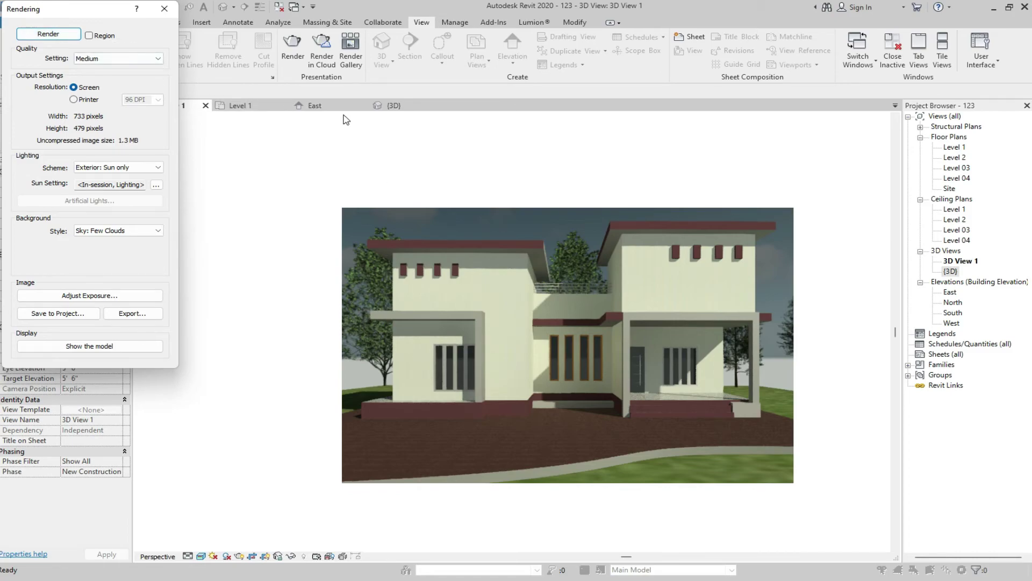
pyautogui.click(164, 9)
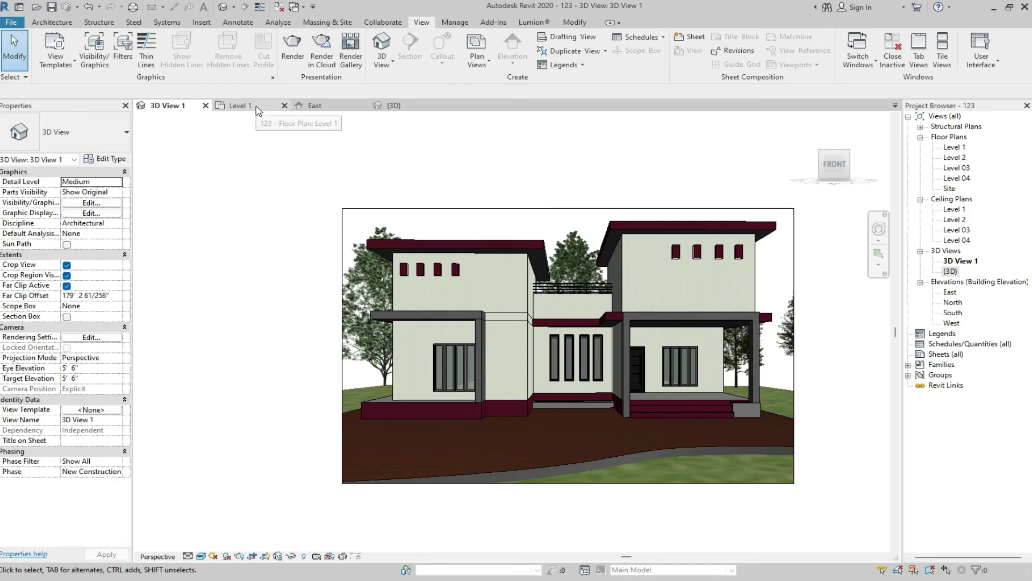
# Set the lower-left 72" x 53" casement window type's Glass Panel Material to Glass, Clear Glazing
pyautogui.click(453, 351)
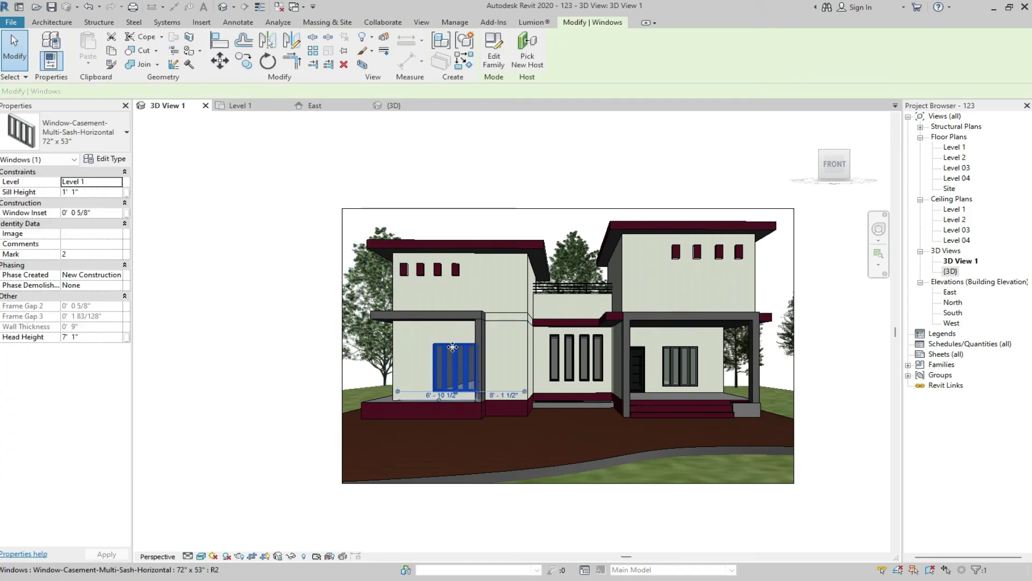
pyautogui.click(108, 159)
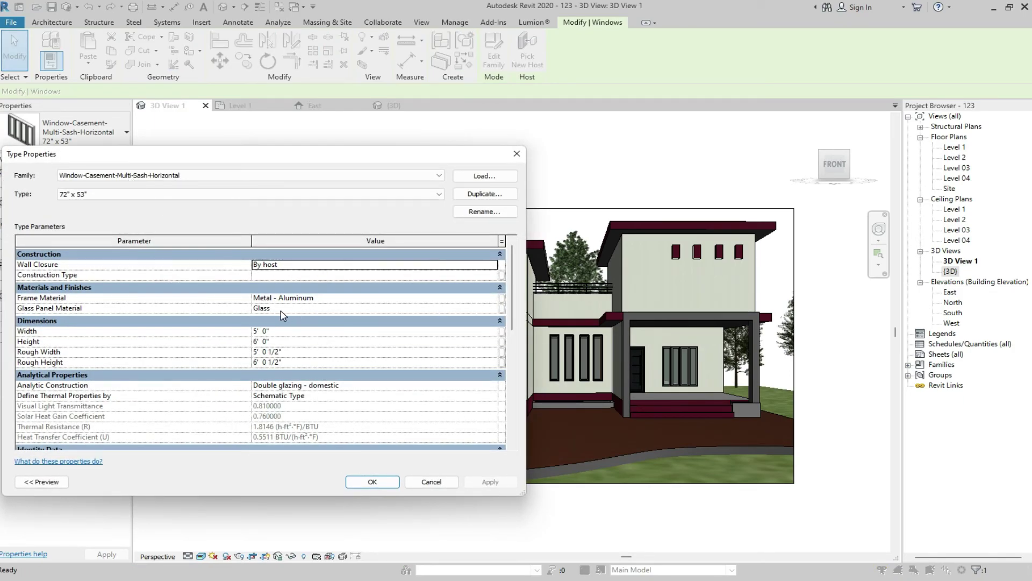
pyautogui.click(487, 308)
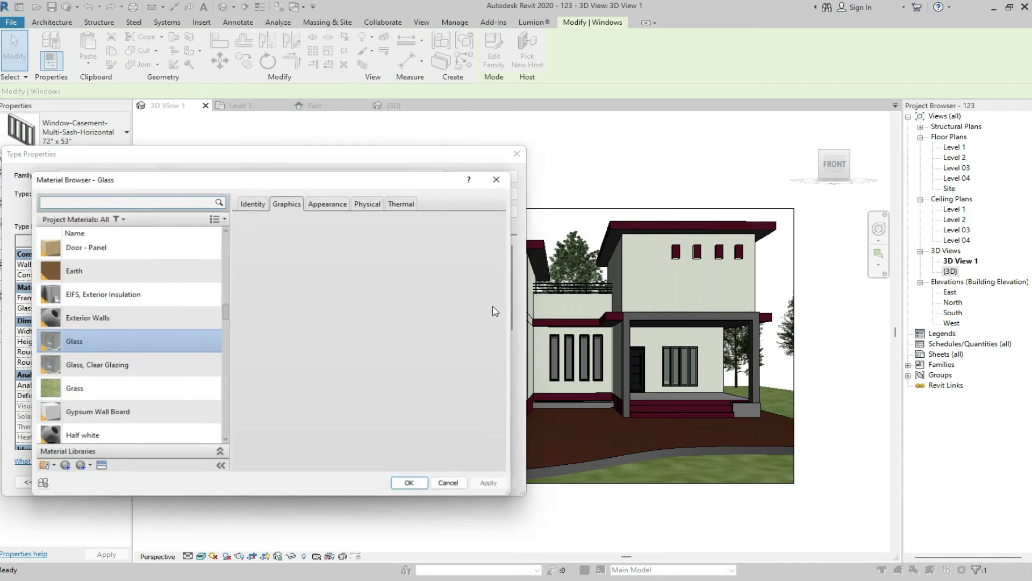
pyautogui.click(134, 365)
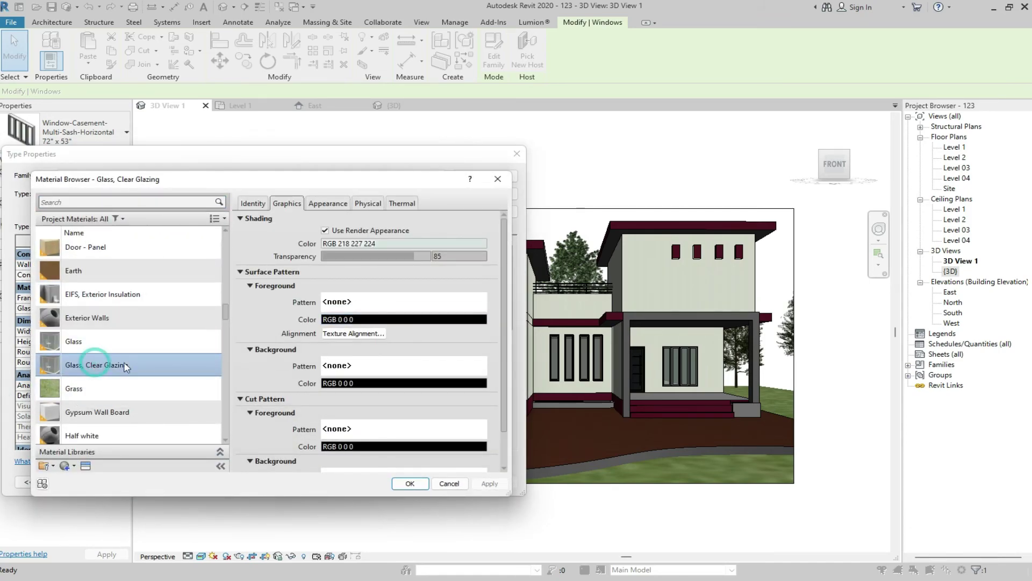
pyautogui.click(409, 483)
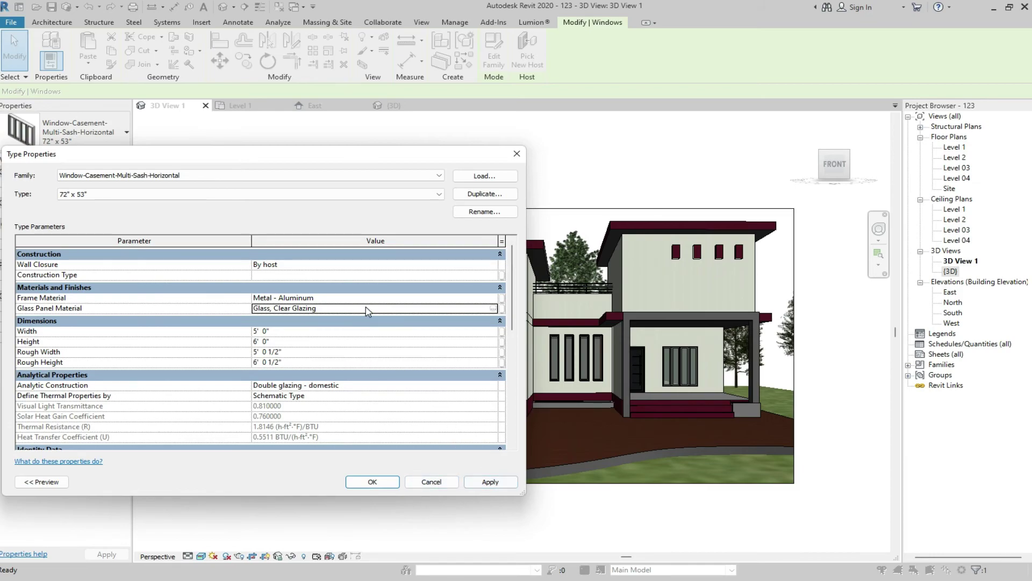
pyautogui.click(487, 481)
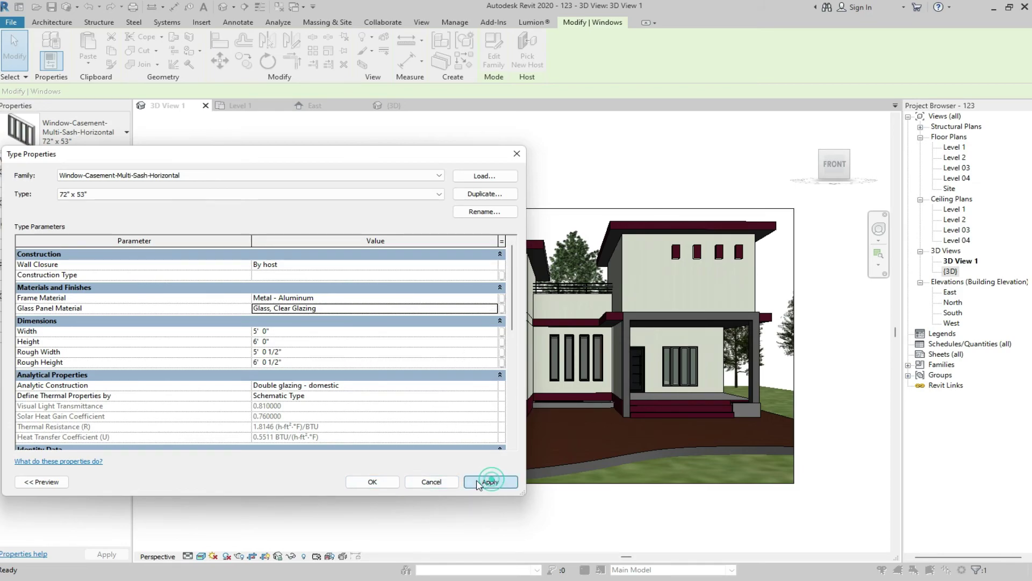
pyautogui.click(368, 481)
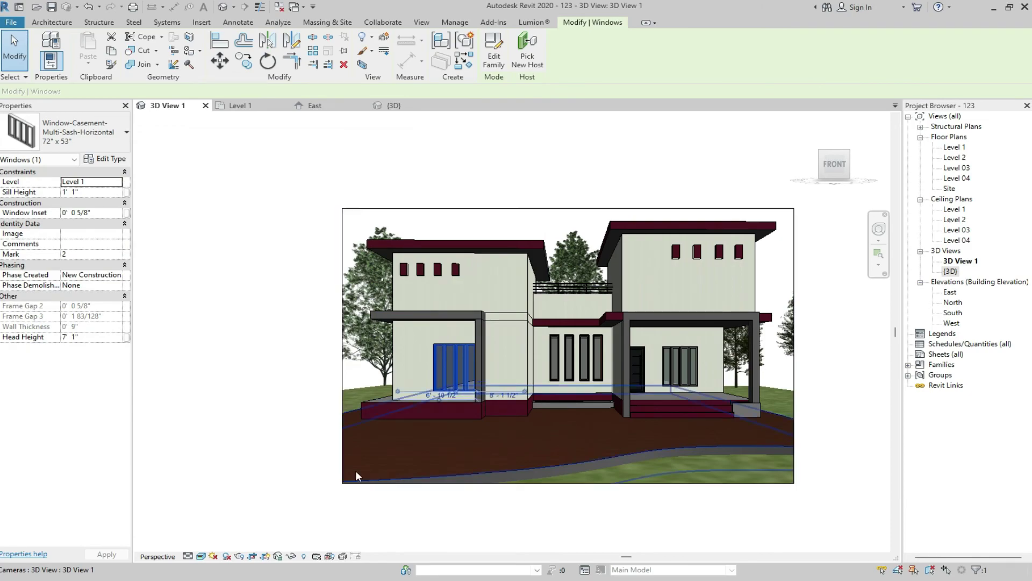
pyautogui.click(464, 530)
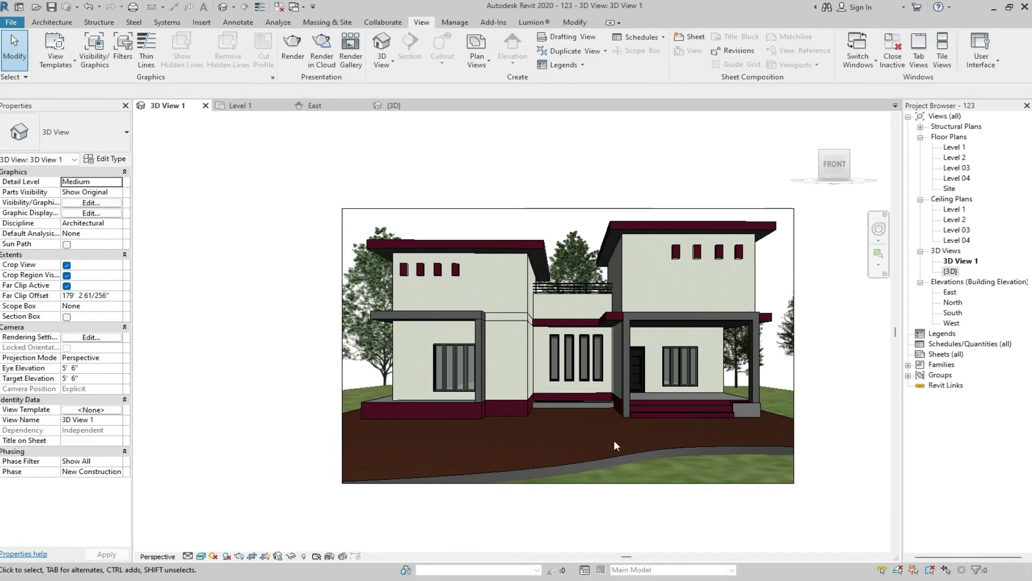
pyautogui.click(638, 369)
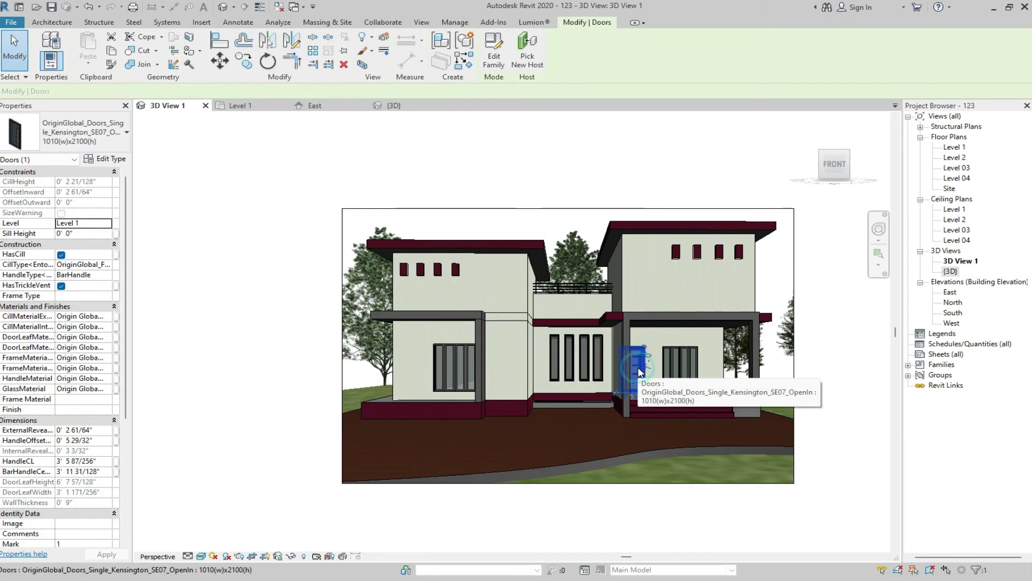
pyautogui.click(111, 159)
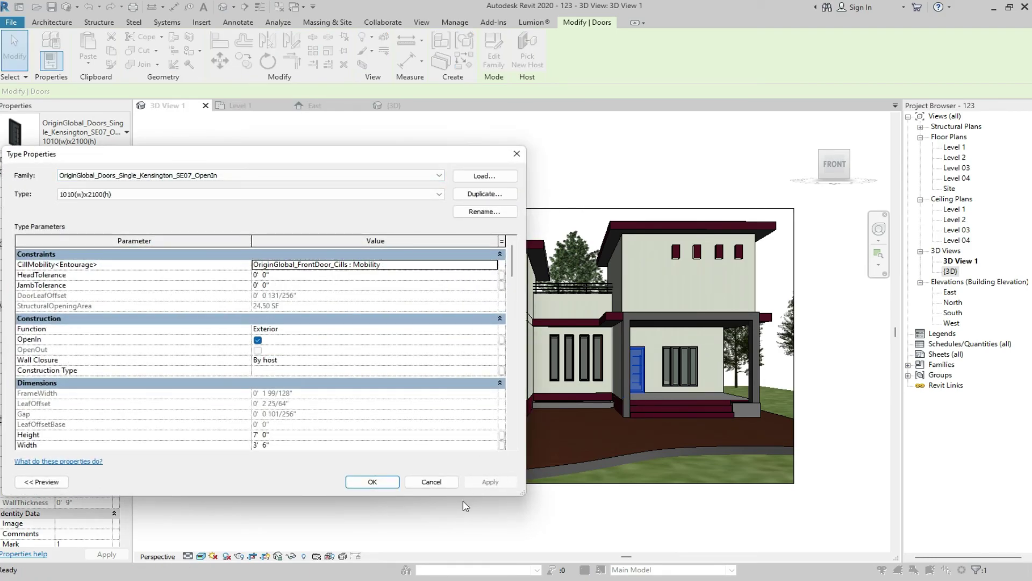
pyautogui.click(430, 483)
pyautogui.click(530, 514)
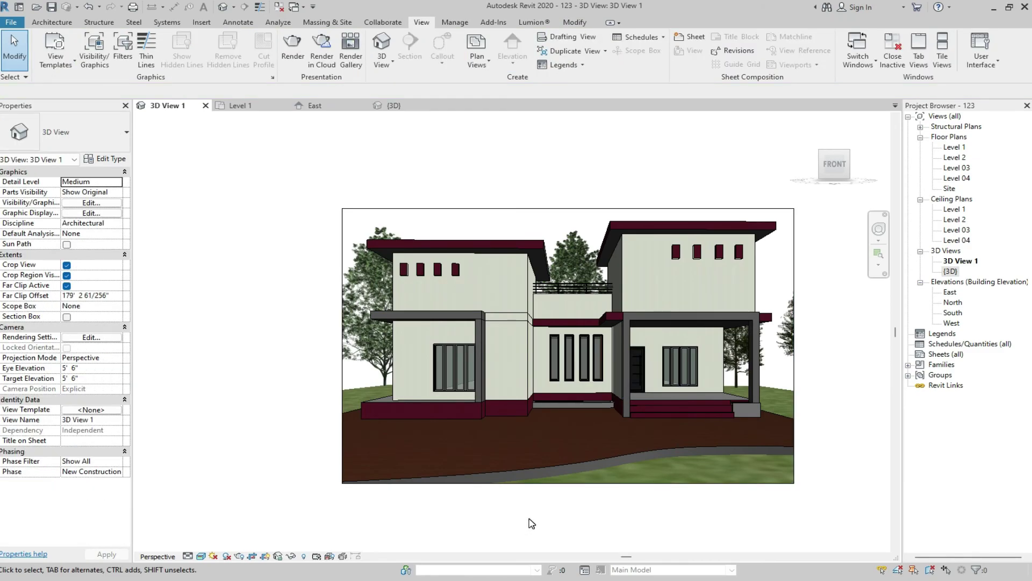
# Render the house view at High quality with Printer resolution at 150 DPI
pyautogui.click(285, 56)
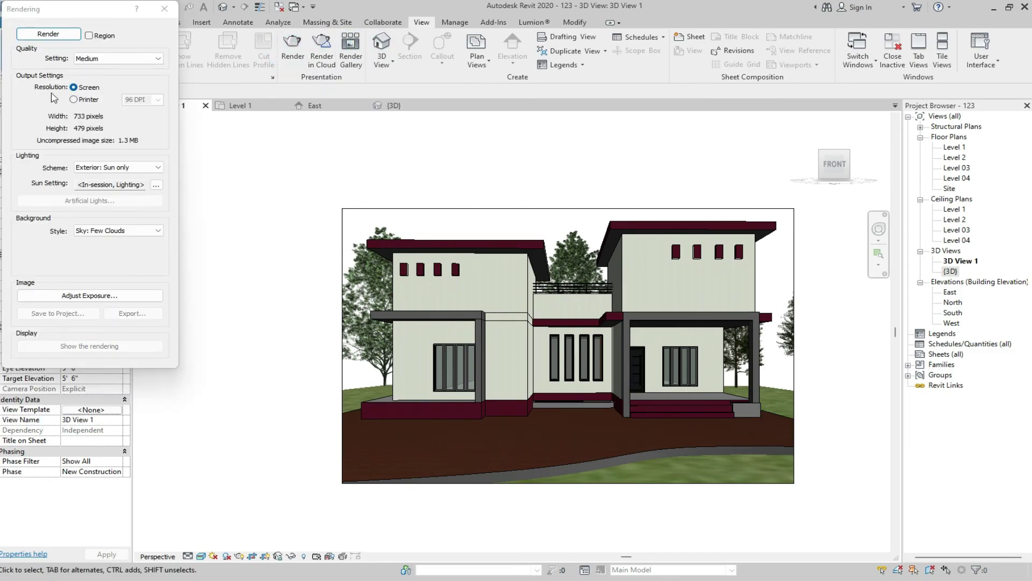
pyautogui.click(99, 58)
pyautogui.click(96, 84)
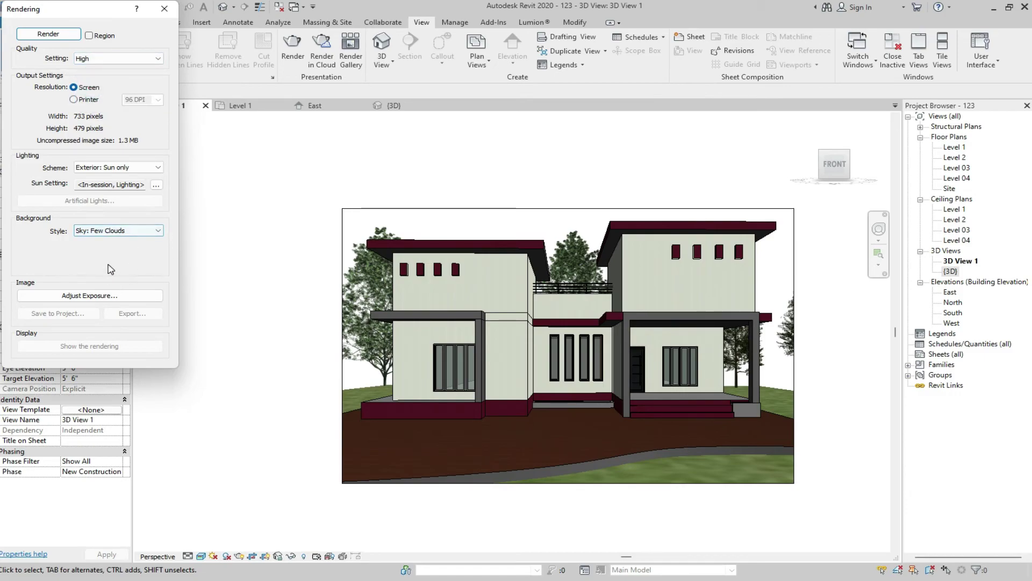
pyautogui.click(74, 100)
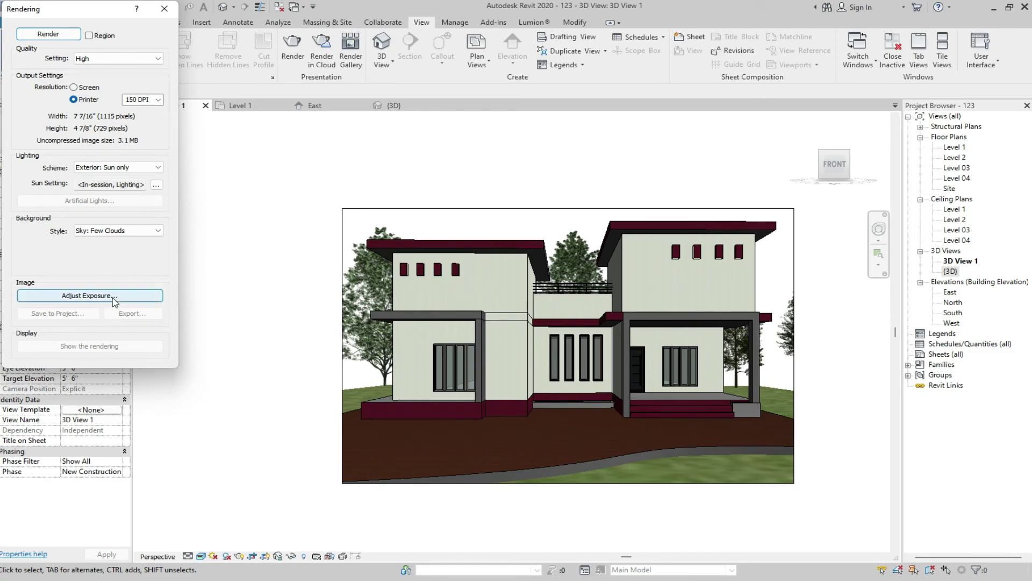
pyautogui.click(59, 43)
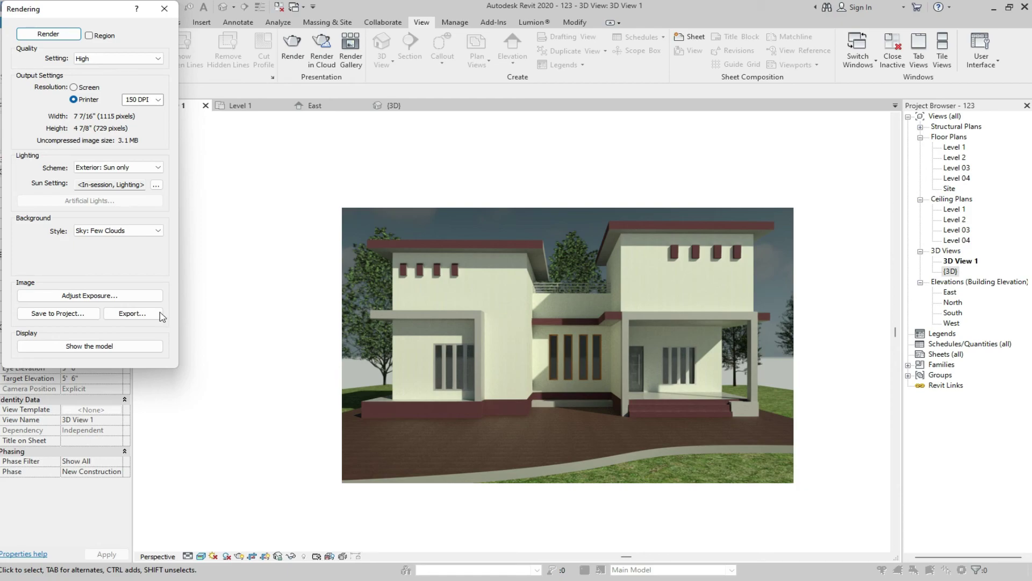
# In Adjust Exposure, set and apply an exposure value of 15.20
pyautogui.click(118, 295)
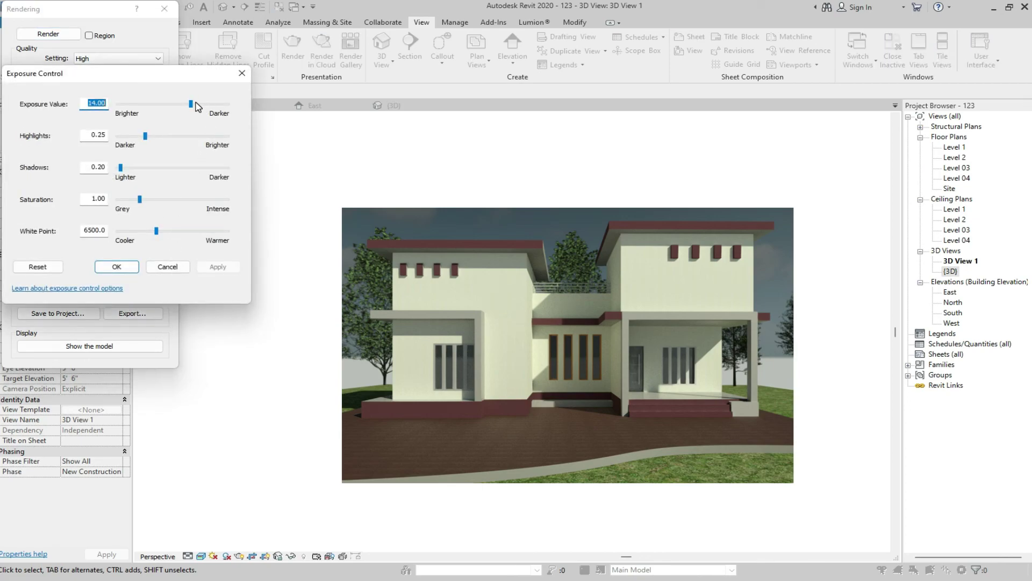
pyautogui.moveTo(195, 102); pyautogui.dragTo(193, 104)
pyautogui.moveTo(191, 104)
pyautogui.mouseDown()
pyautogui.moveTo(235, 109)
pyautogui.moveTo(117, 116)
pyautogui.moveTo(134, 115)
pyautogui.mouseUp()
pyautogui.click(227, 269)
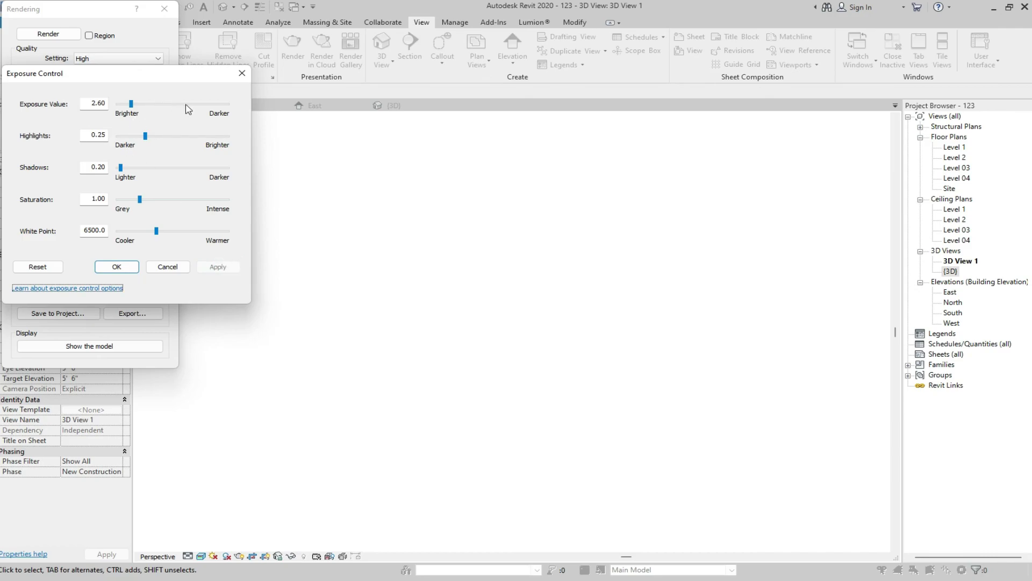
pyautogui.click(204, 105)
pyautogui.click(197, 105)
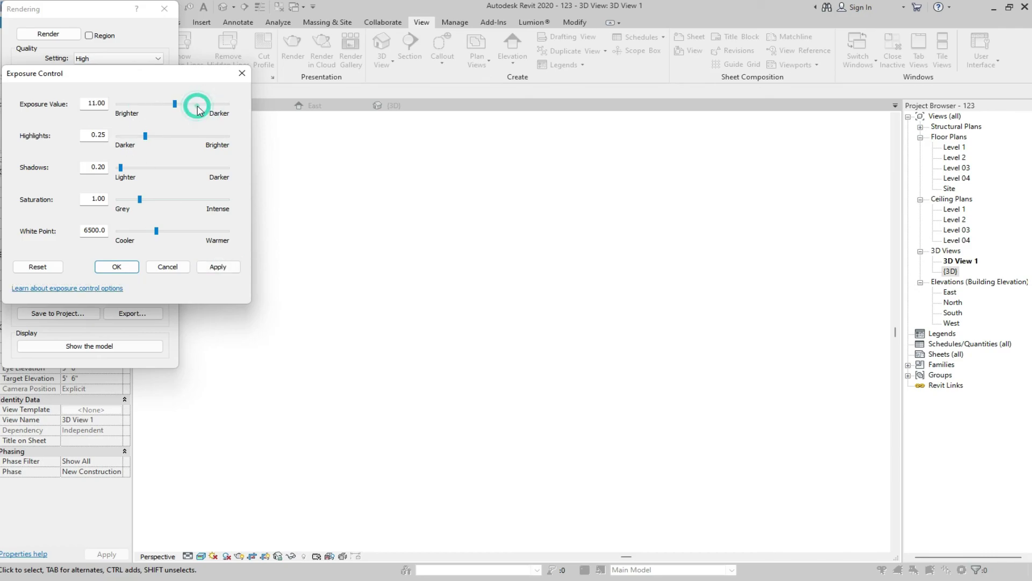
pyautogui.click(220, 267)
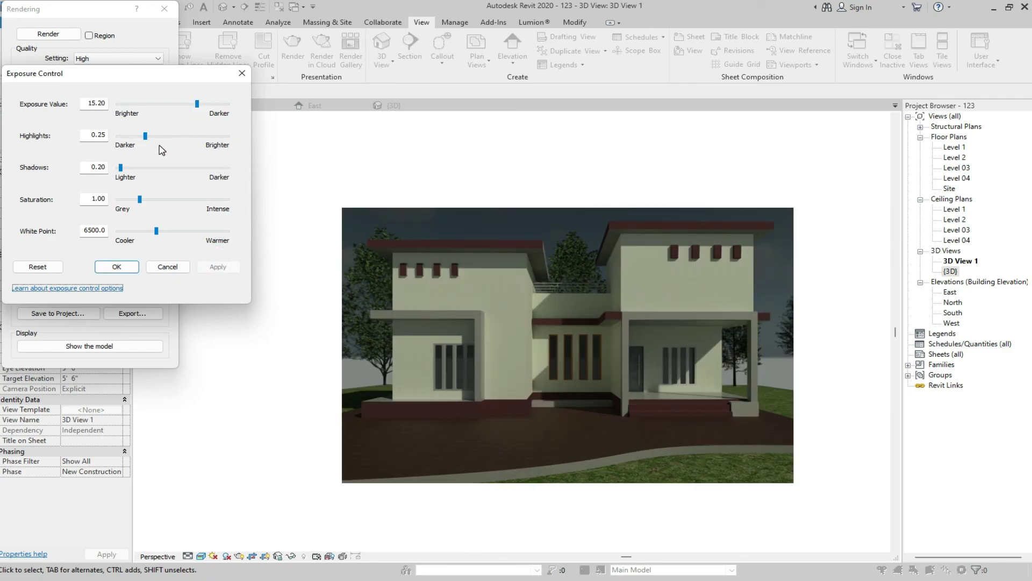
# Raise highlights step by step to 0.82, applying each change
pyautogui.moveTo(147, 138); pyautogui.dragTo(165, 141)
pyautogui.click(214, 263)
pyautogui.moveTo(163, 136); pyautogui.dragTo(185, 136)
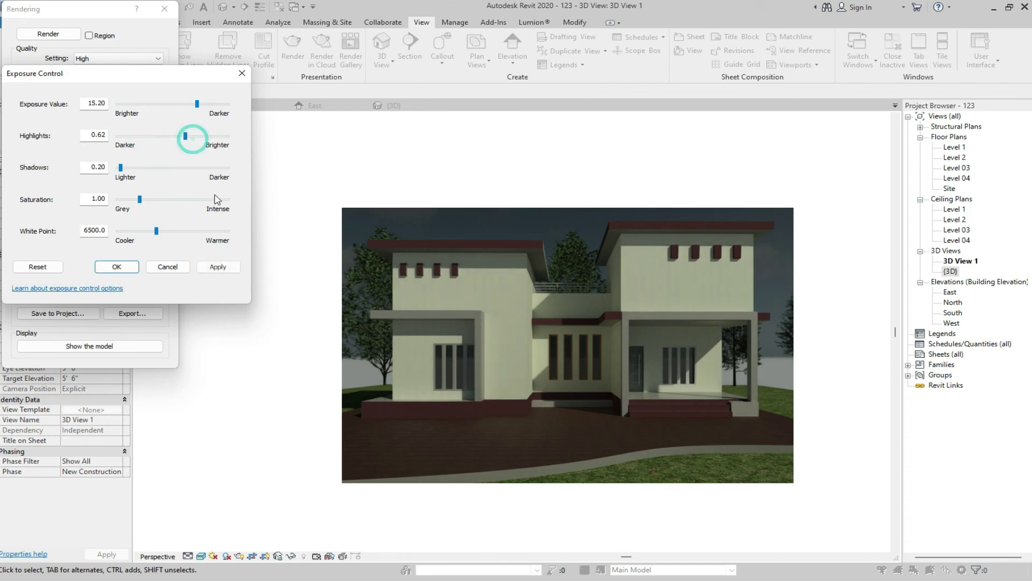
pyautogui.click(218, 268)
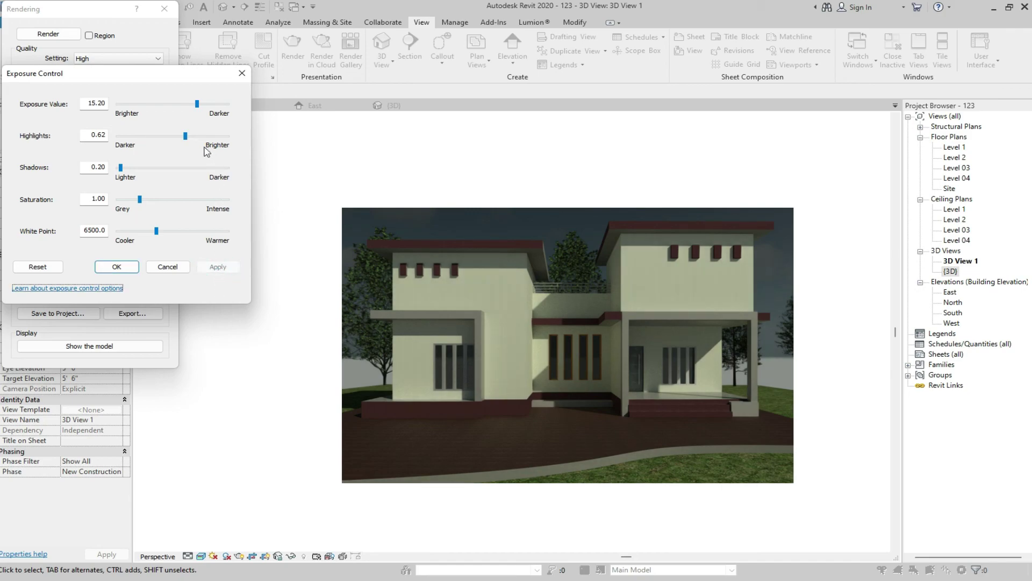
pyautogui.moveTo(185, 136); pyautogui.dragTo(208, 136)
pyautogui.click(218, 266)
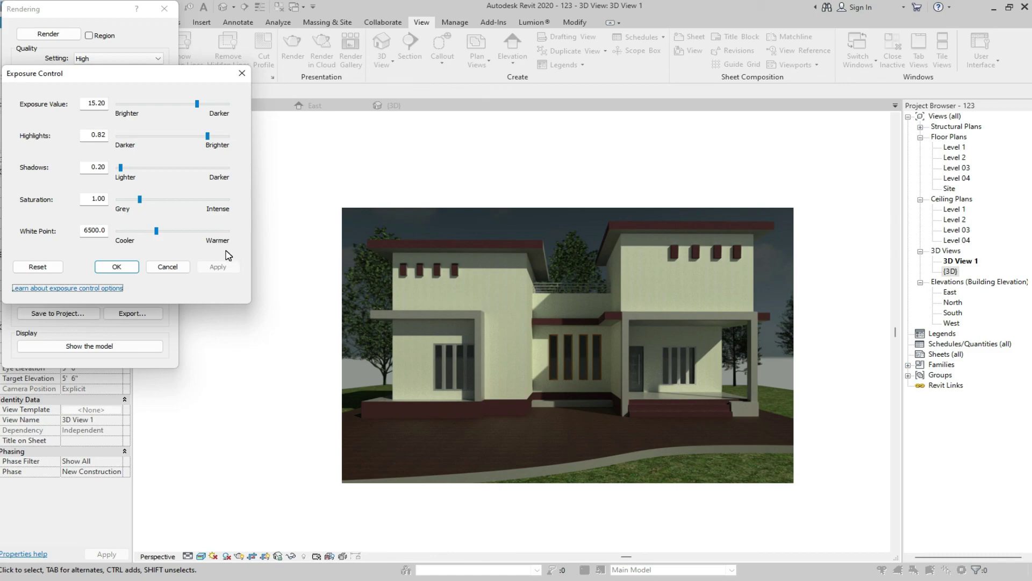
# Try a higher shadows value, then settle shadows back at 0.20
pyautogui.click(141, 168)
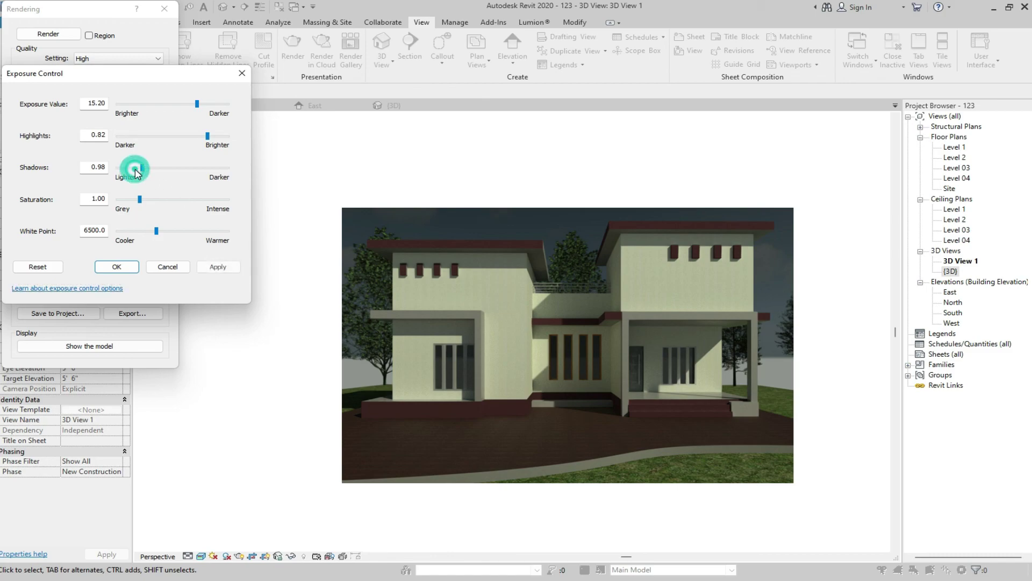
pyautogui.click(210, 267)
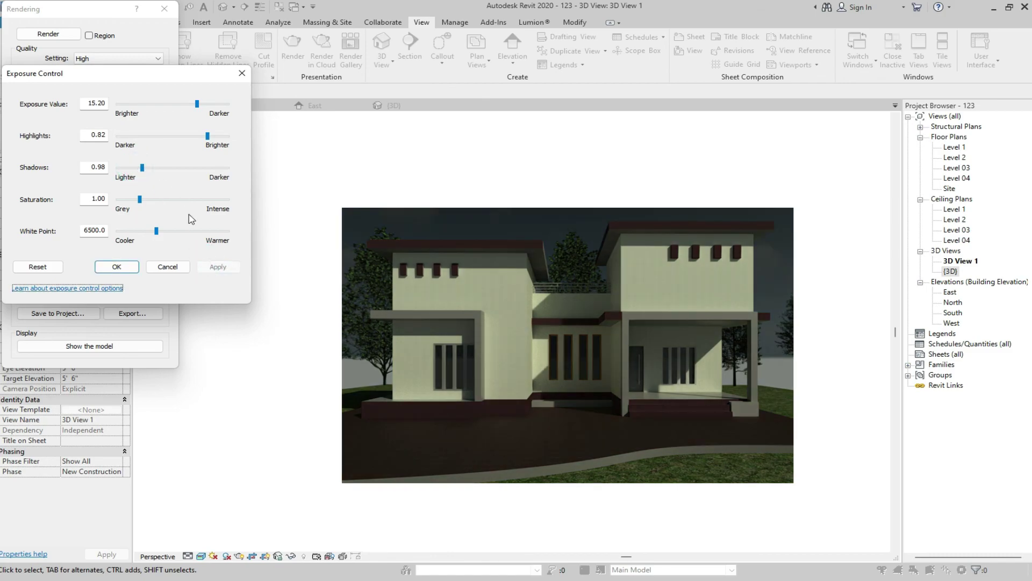
pyautogui.click(131, 170)
pyautogui.click(211, 267)
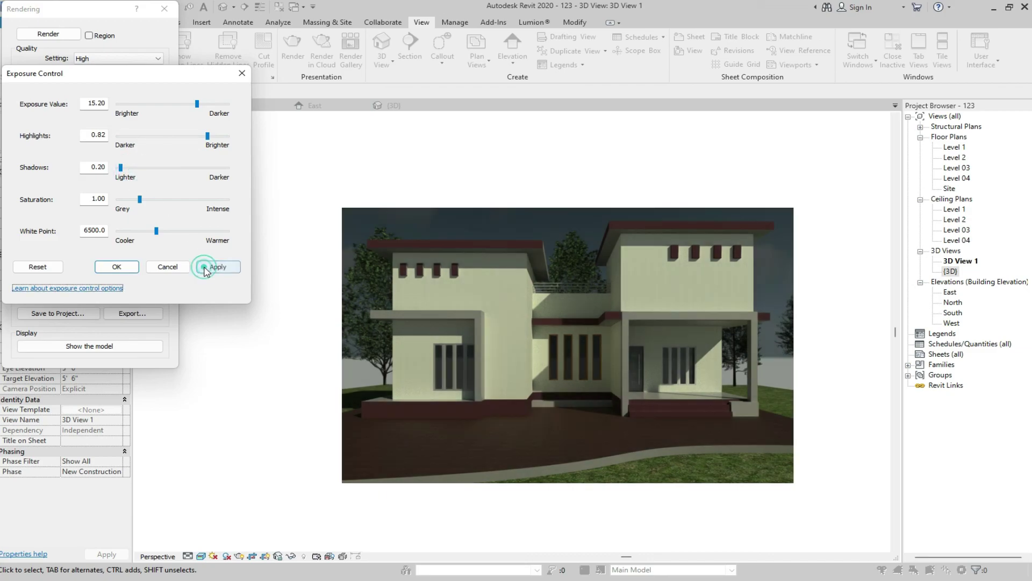
# Set and apply the saturation to 1.50 after testing 2.00
pyautogui.click(160, 200)
pyautogui.click(213, 267)
pyautogui.doubleClick(96, 200)
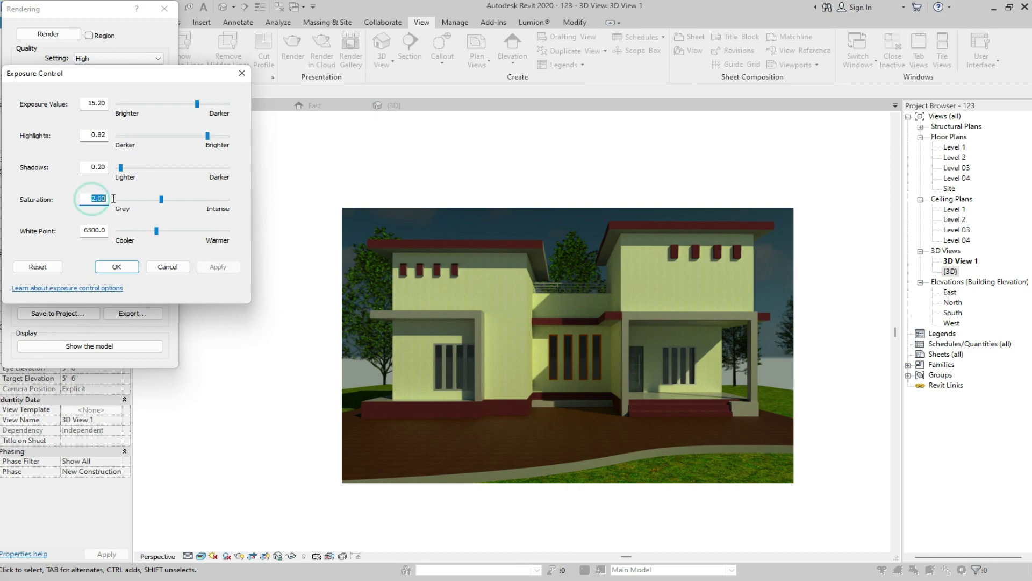
pyautogui.write('1.5')
pyautogui.click(87, 230)
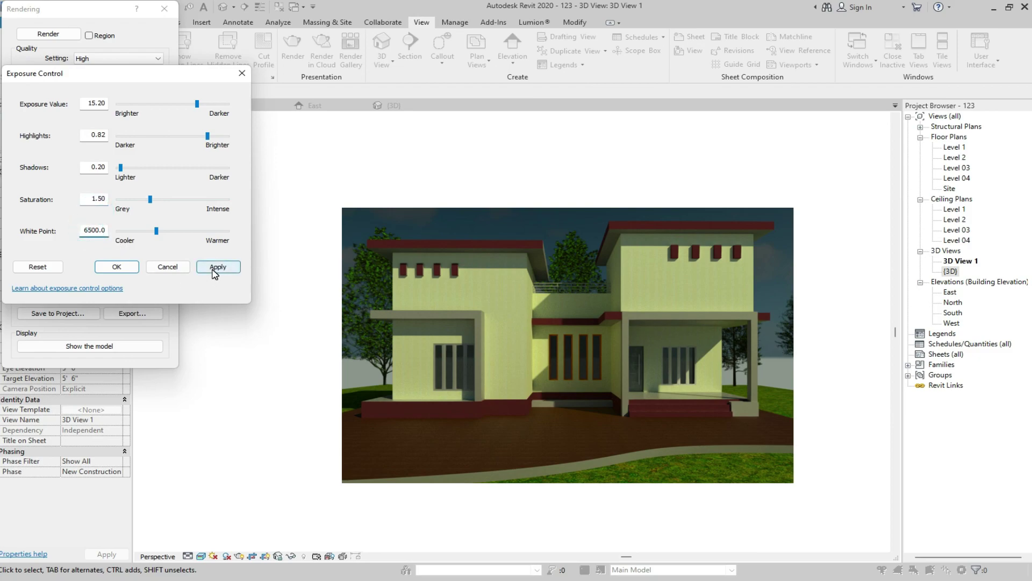
pyautogui.click(214, 272)
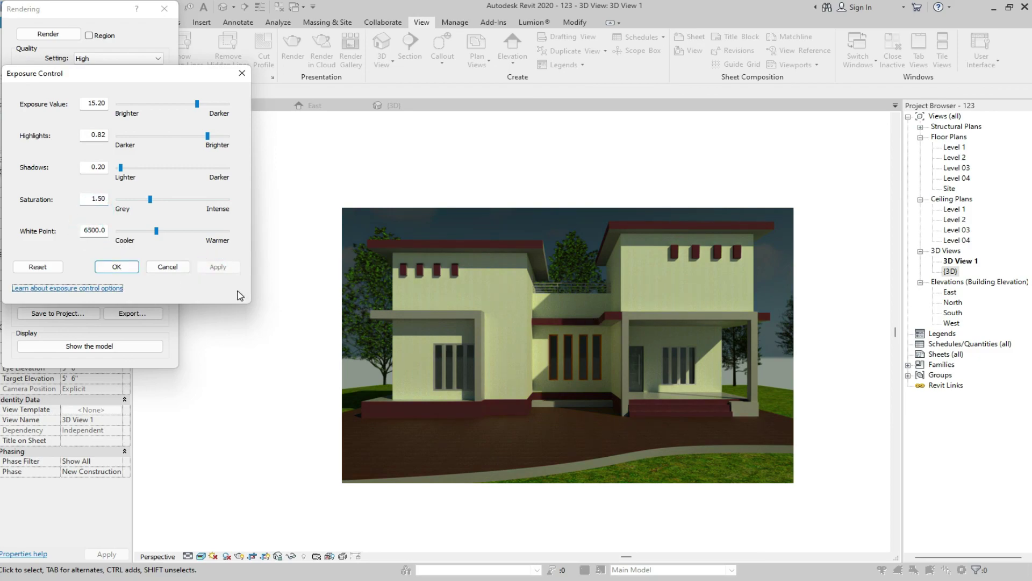
# Set the white point to 4440 after testing 9140 and 1800, and accept the adjustments
pyautogui.moveTo(156, 231); pyautogui.dragTo(179, 230)
pyautogui.click(216, 266)
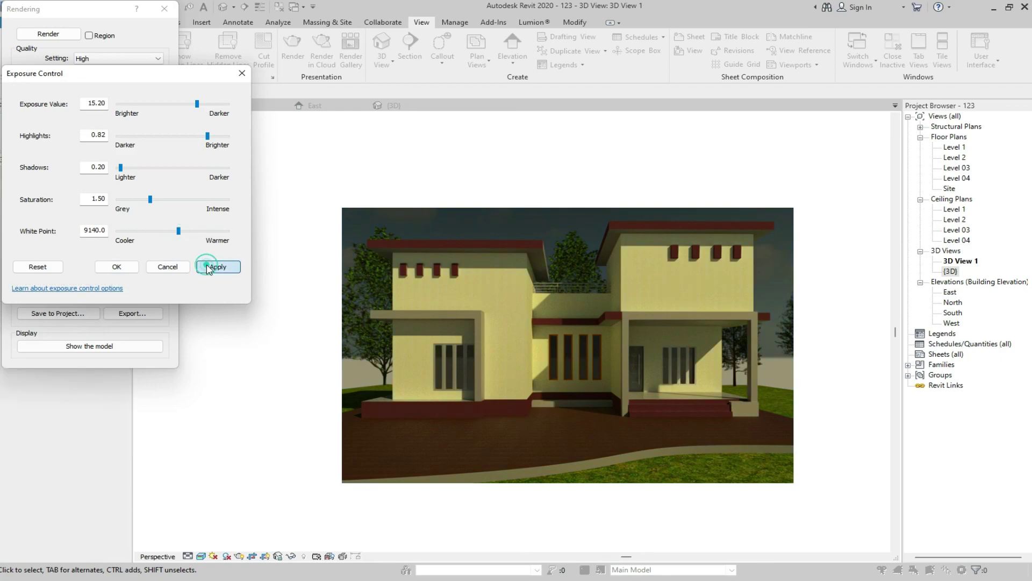
pyautogui.click(134, 231)
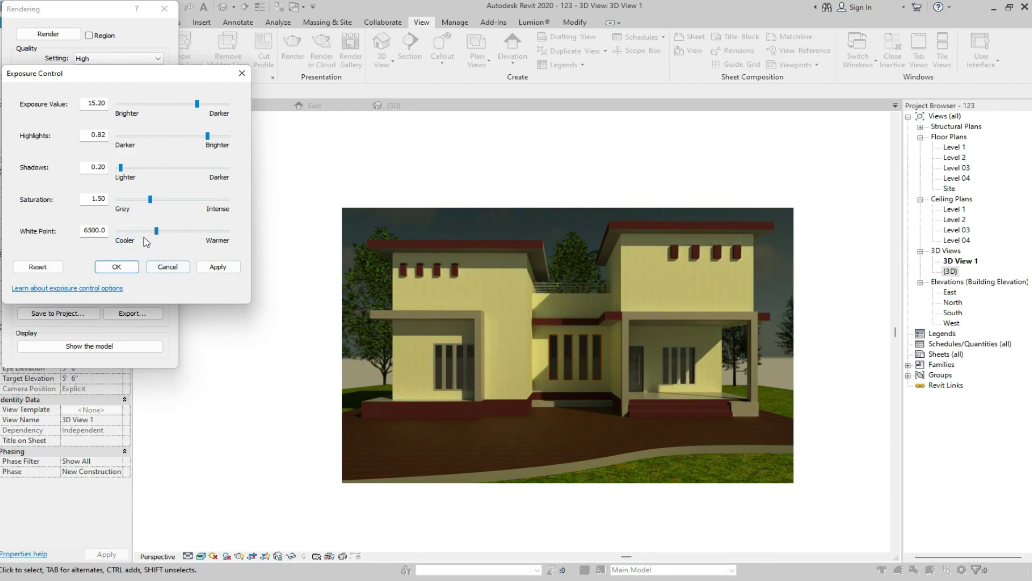
pyautogui.click(217, 266)
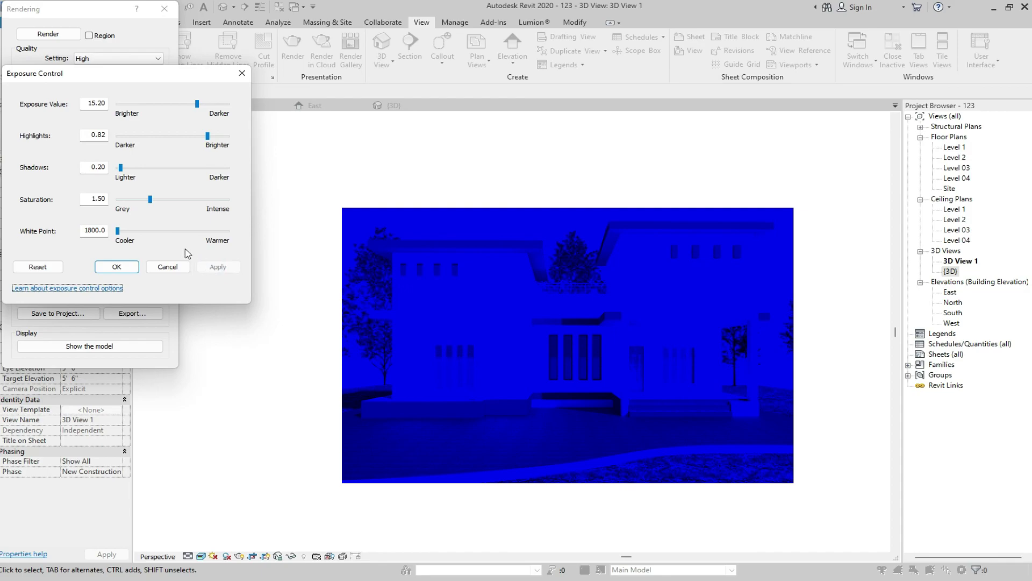
pyautogui.click(140, 230)
pyautogui.click(218, 267)
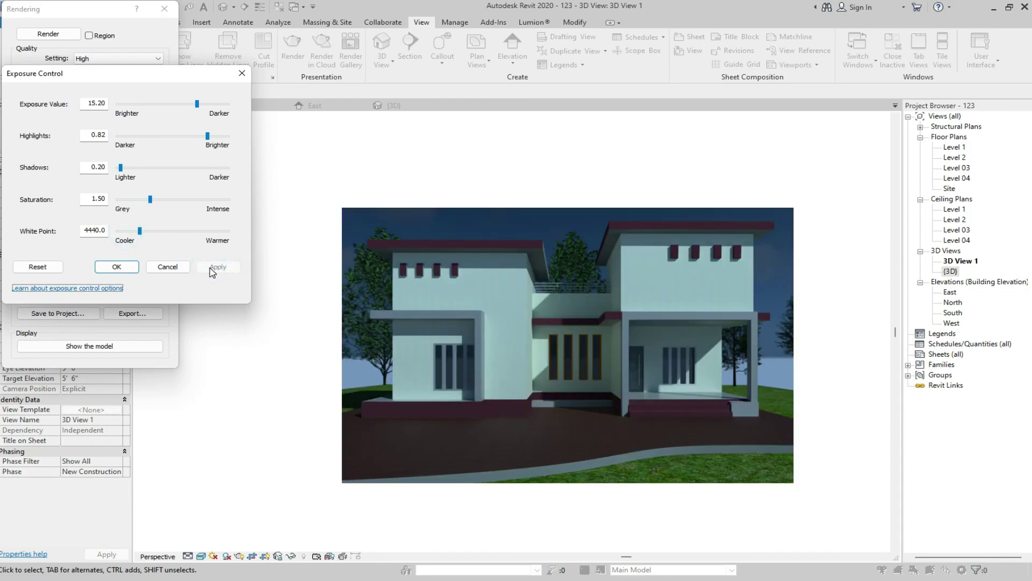
pyautogui.click(115, 267)
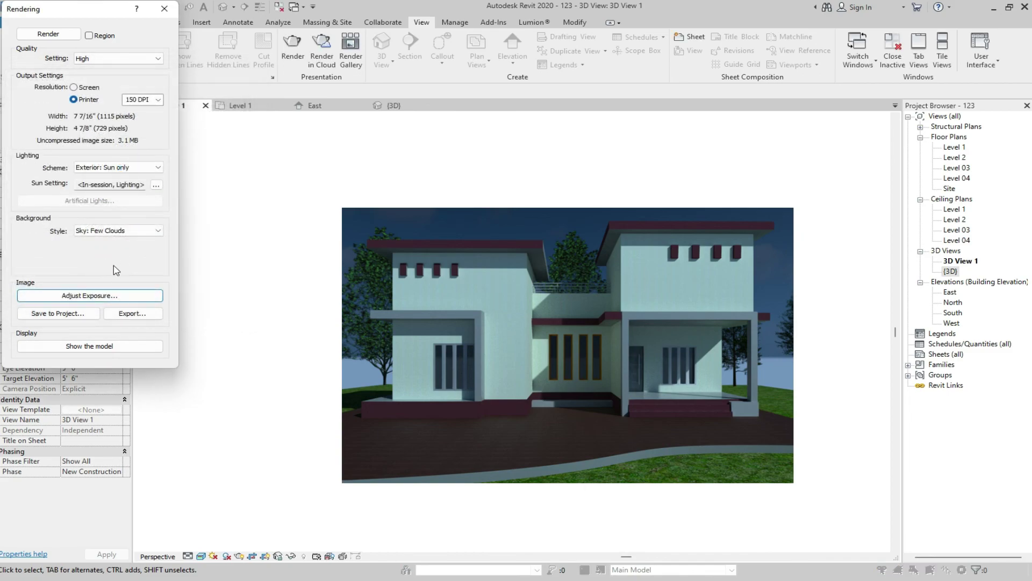
# Export the render to the Desktop as JPEG '3D View 1' and close the Rendering dialog
pyautogui.click(134, 316)
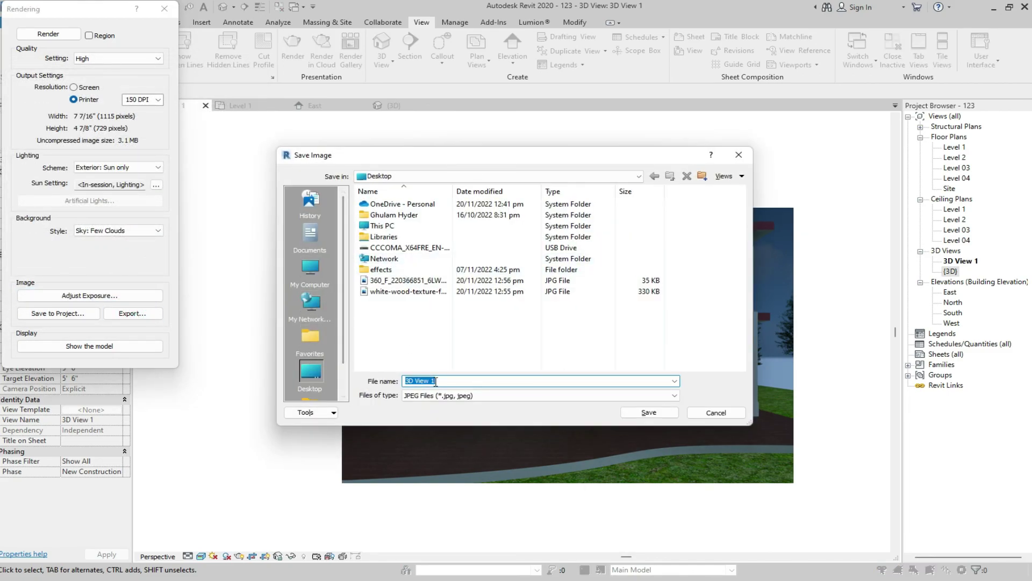
pyautogui.click(649, 412)
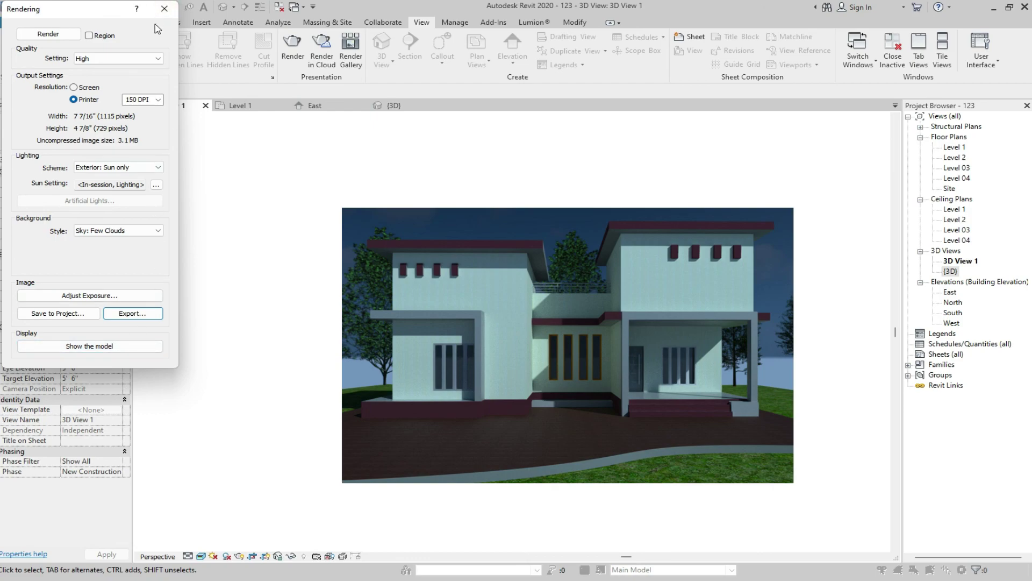
pyautogui.click(164, 9)
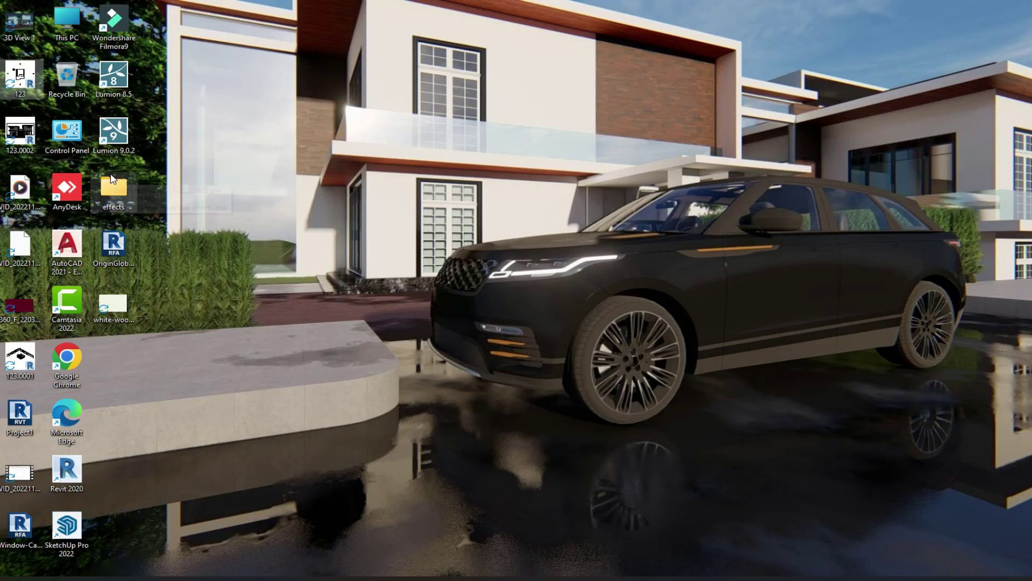
# Open the 3D View 1 JPG from the desktop in Photos
pyautogui.click(11, 20)
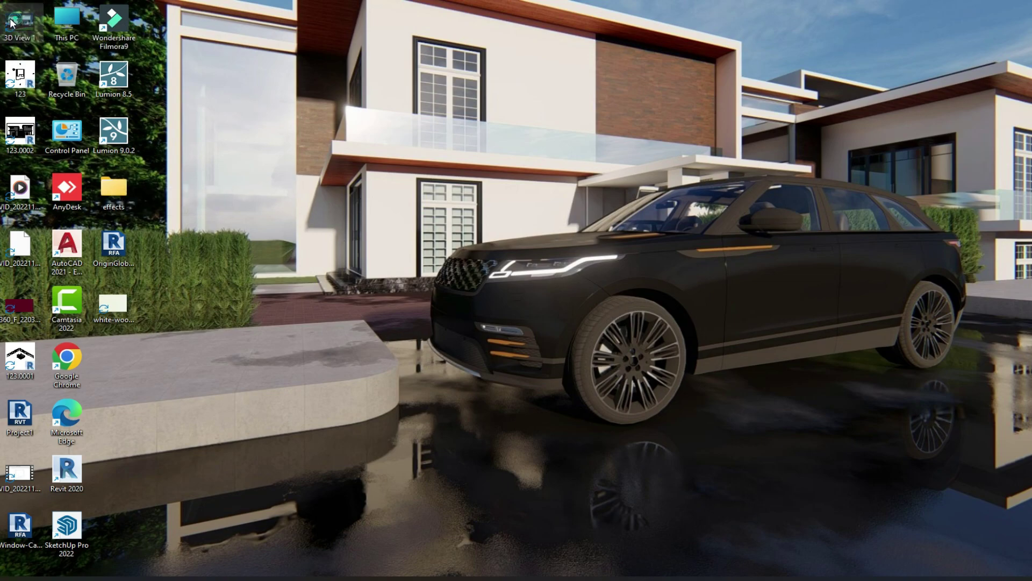
pyautogui.doubleClick(12, 21)
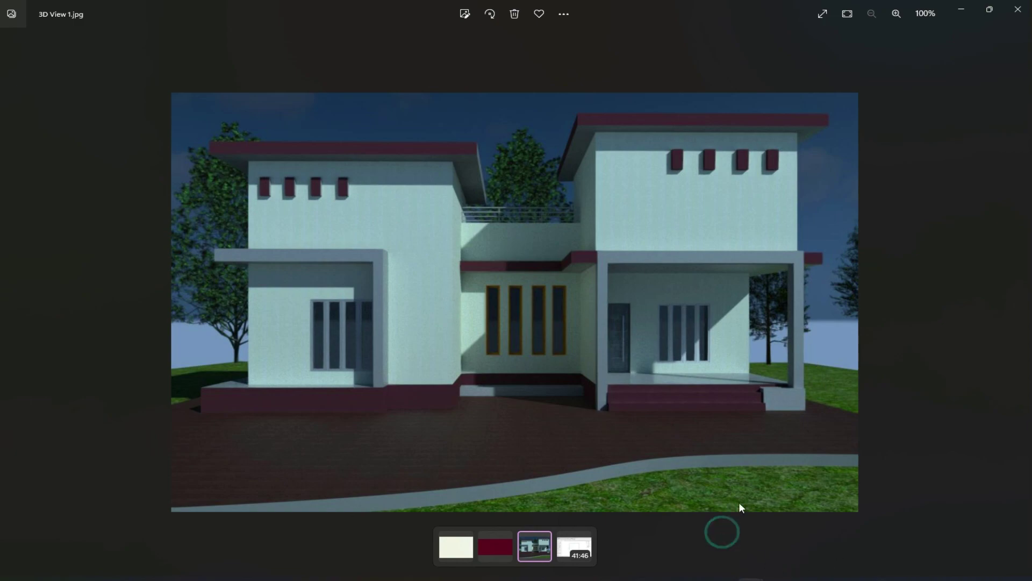
# Zoom the photo in to 121% and back out to 110%
pyautogui.scroll(2, 624, 230)
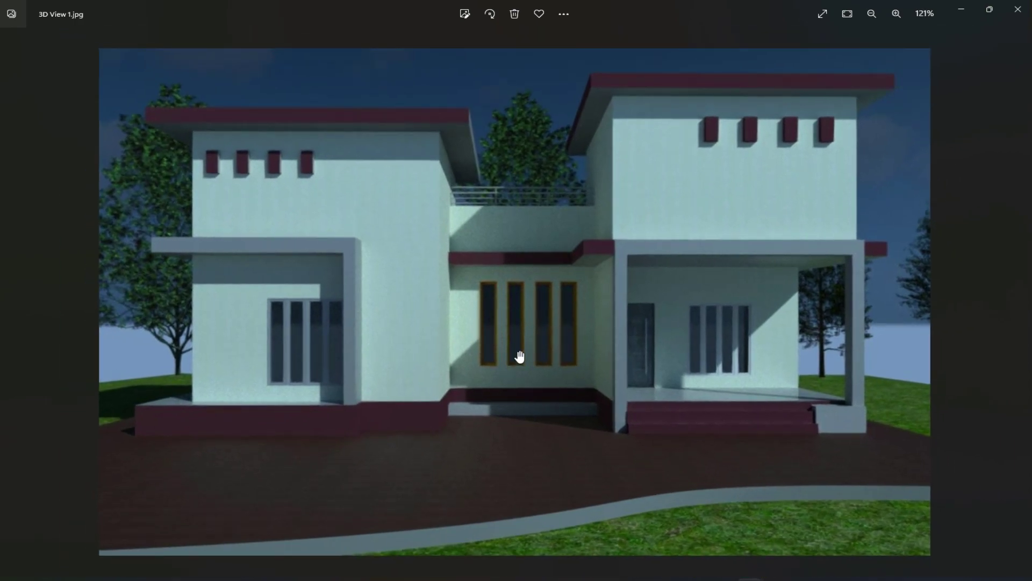
pyautogui.scroll(-1, 570, 321)
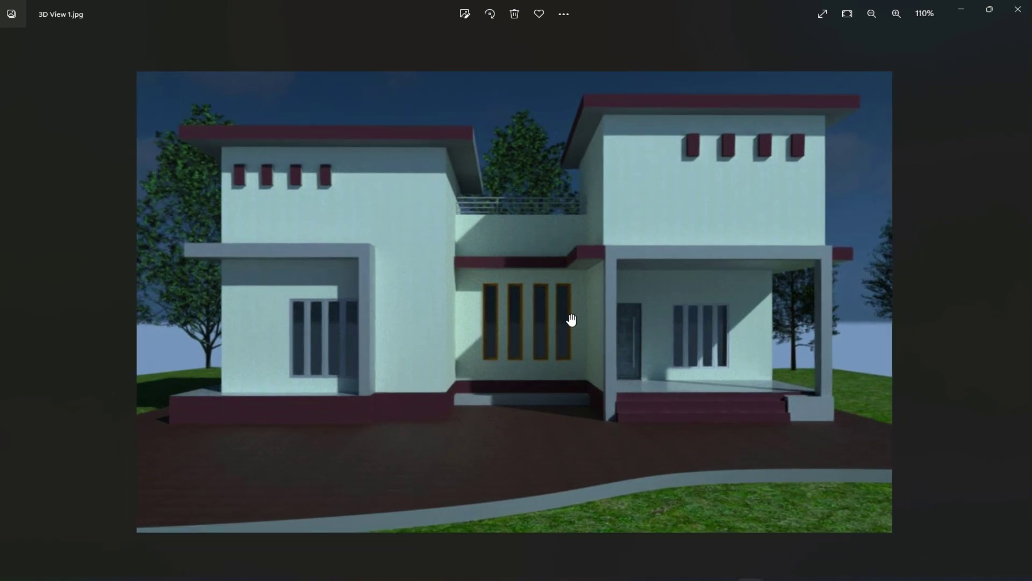